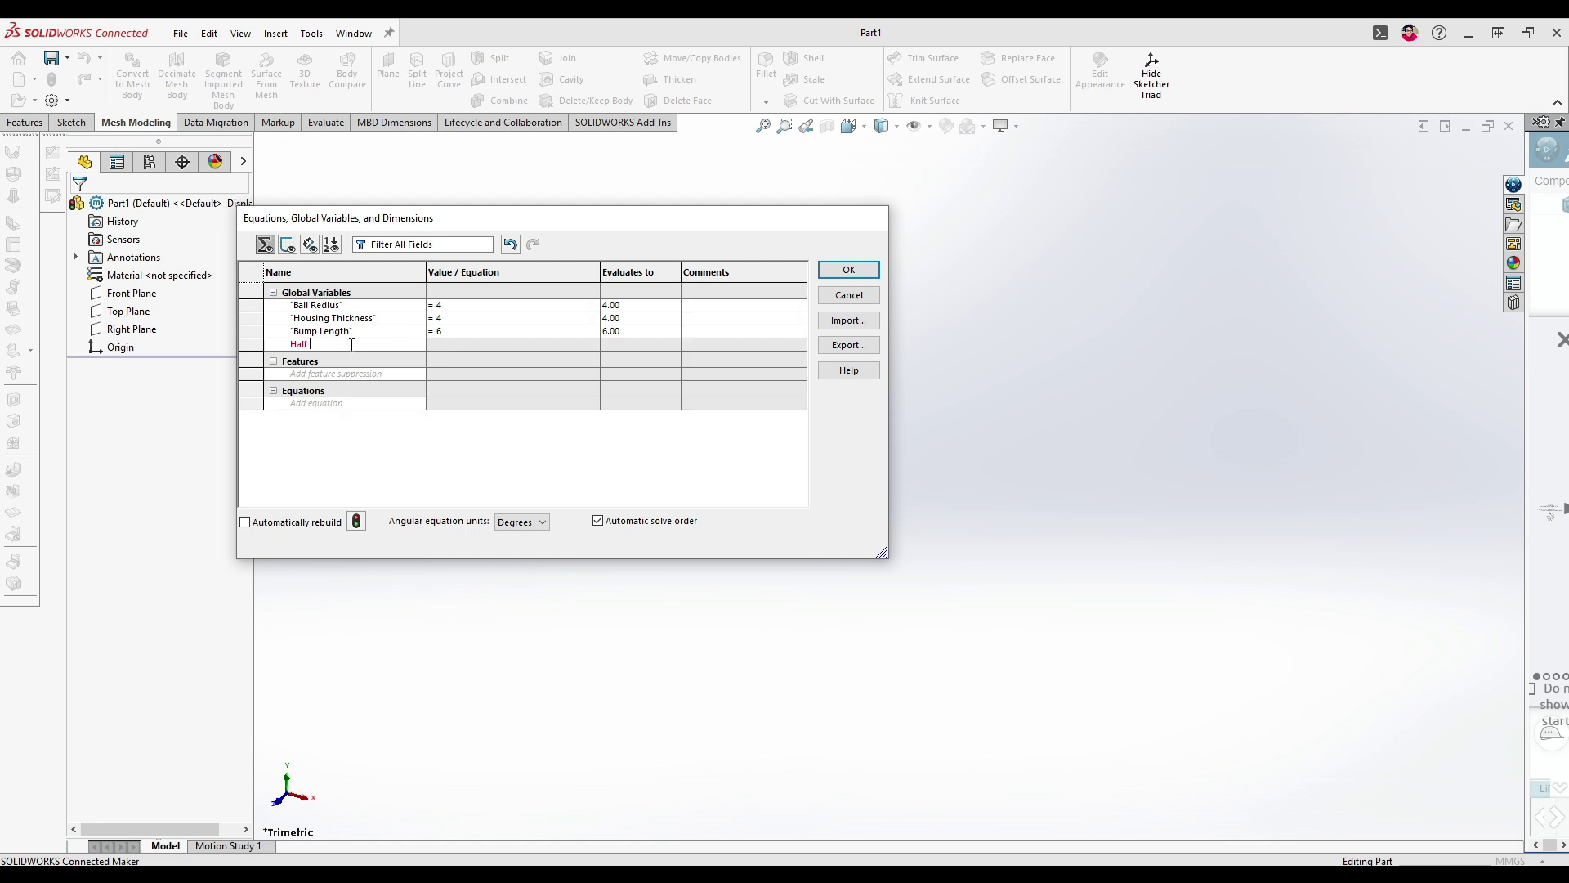
- Add the global variable "Half Bump Length" defined as "Bump Length" / 2
text(h)
key(Tab)
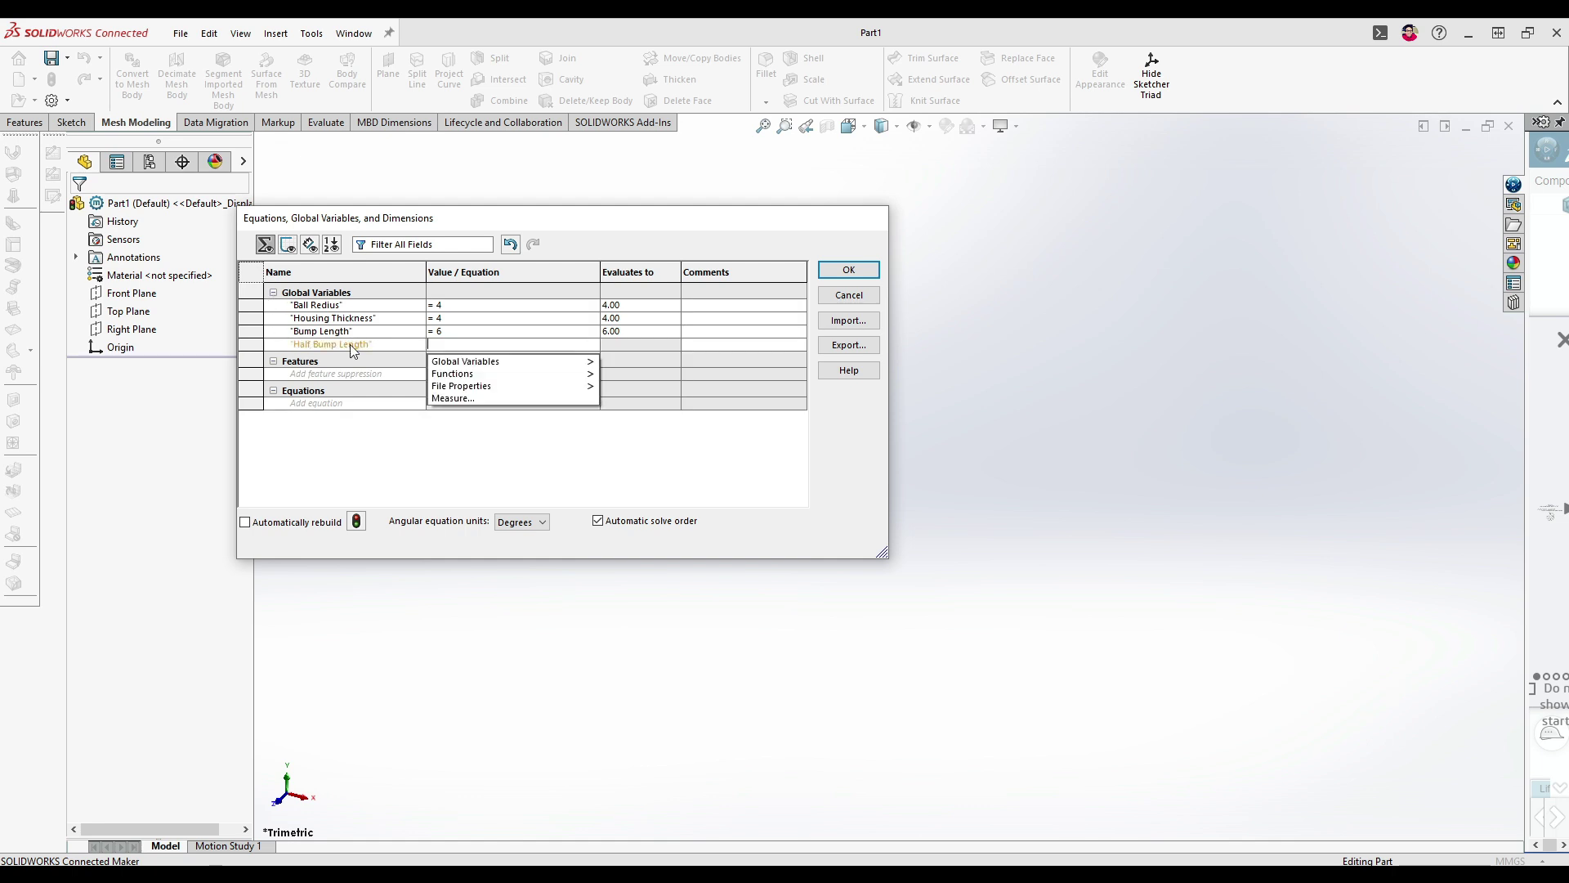
text(=Bump)
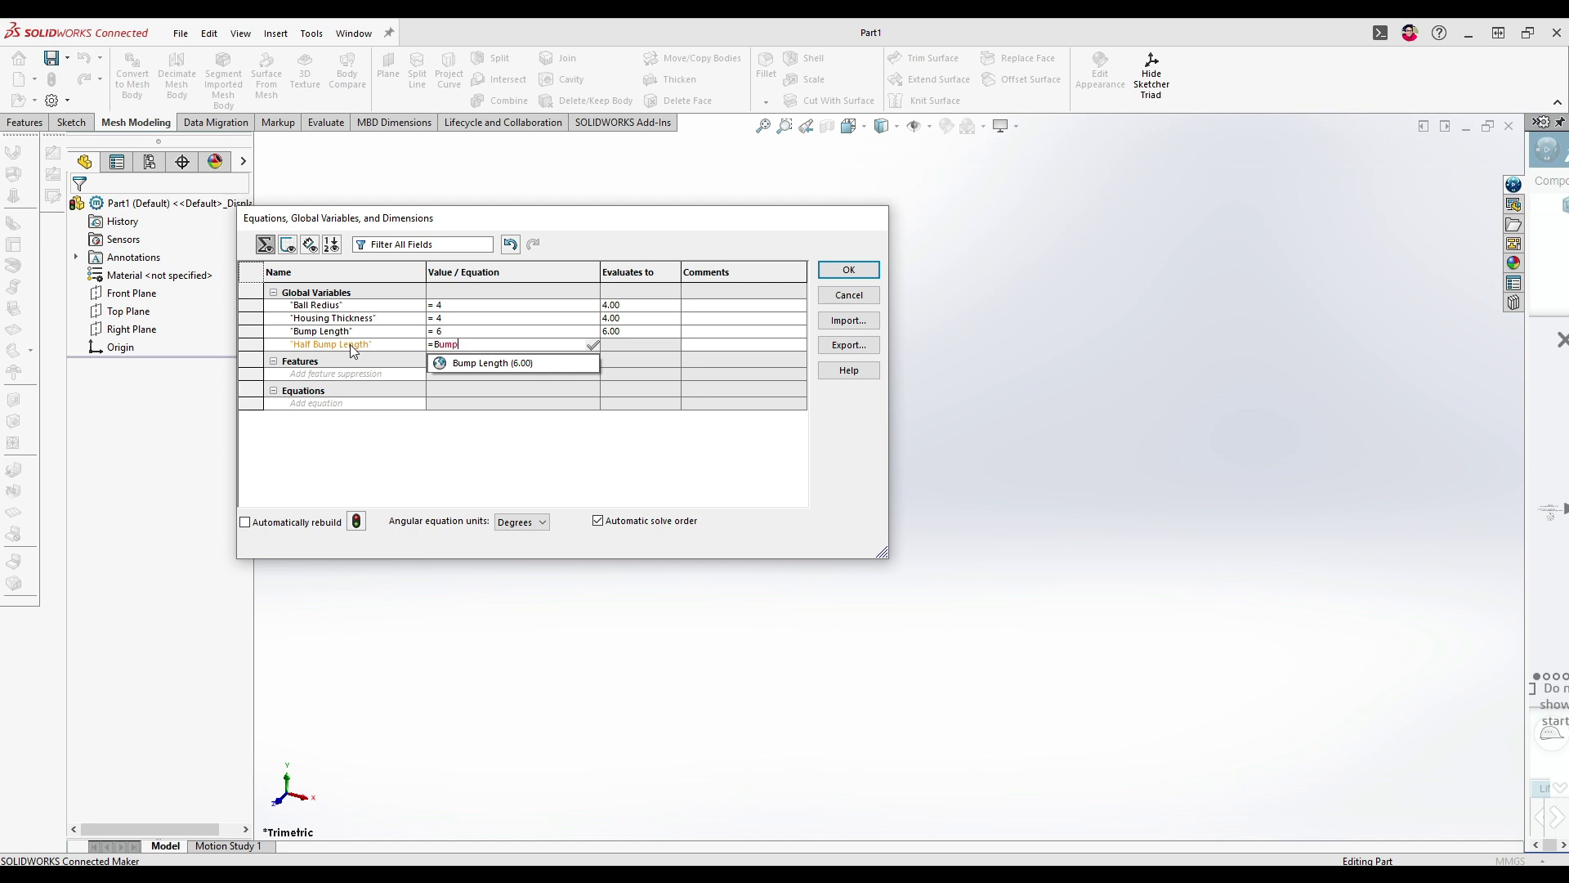
key(Return)
text(/2)
key(Return)
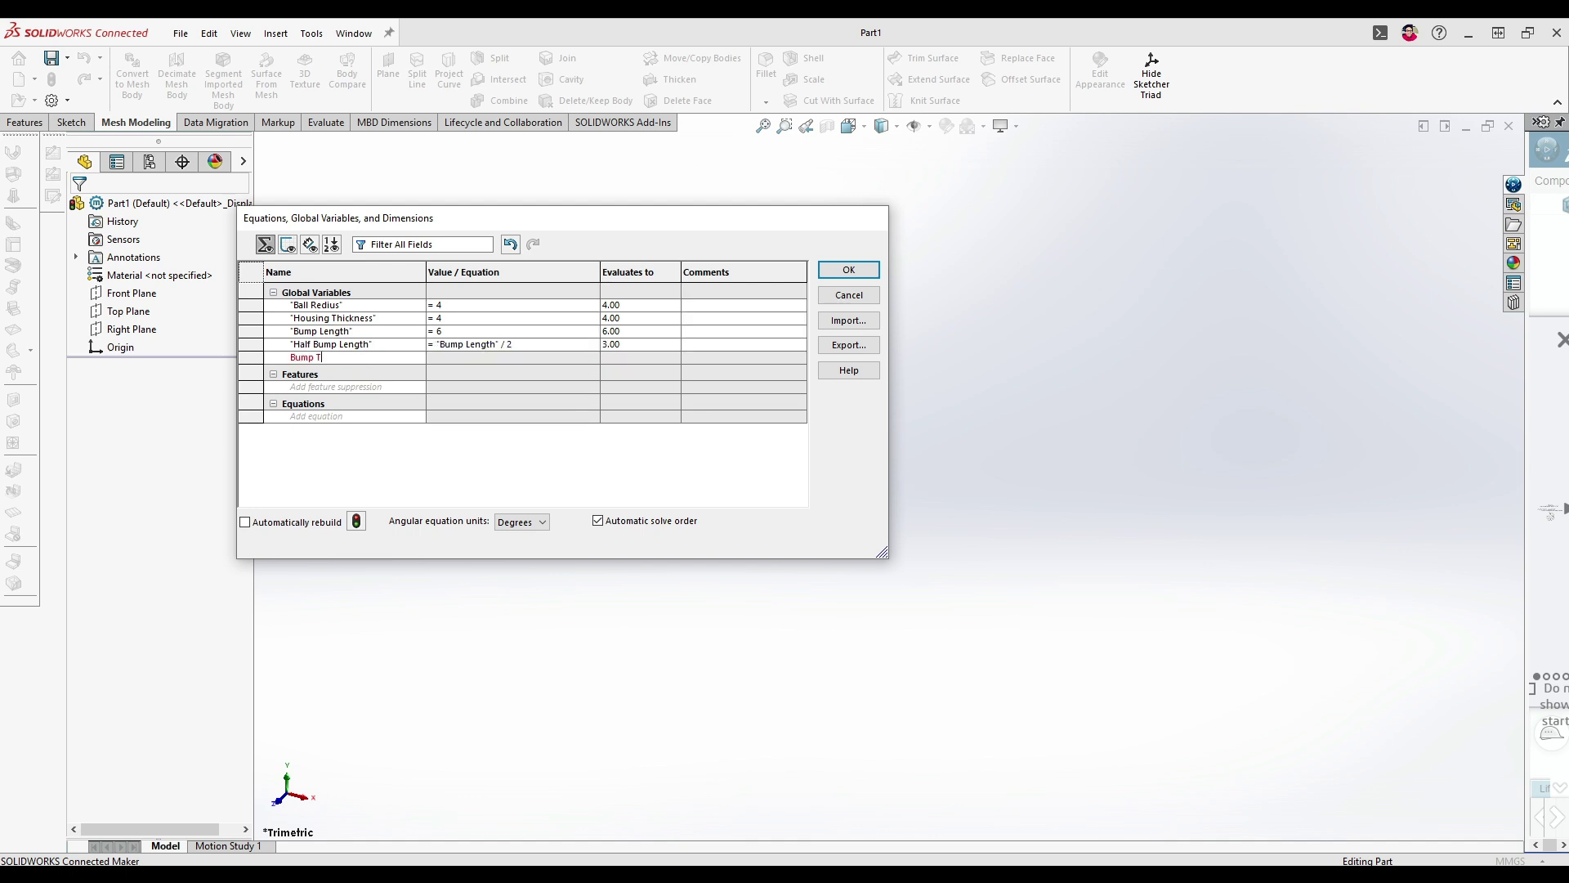
- Add the global variable "Bump Thickness" defined as "Ball Redius" / 2
text(Bump Thickness)
key(Tab)
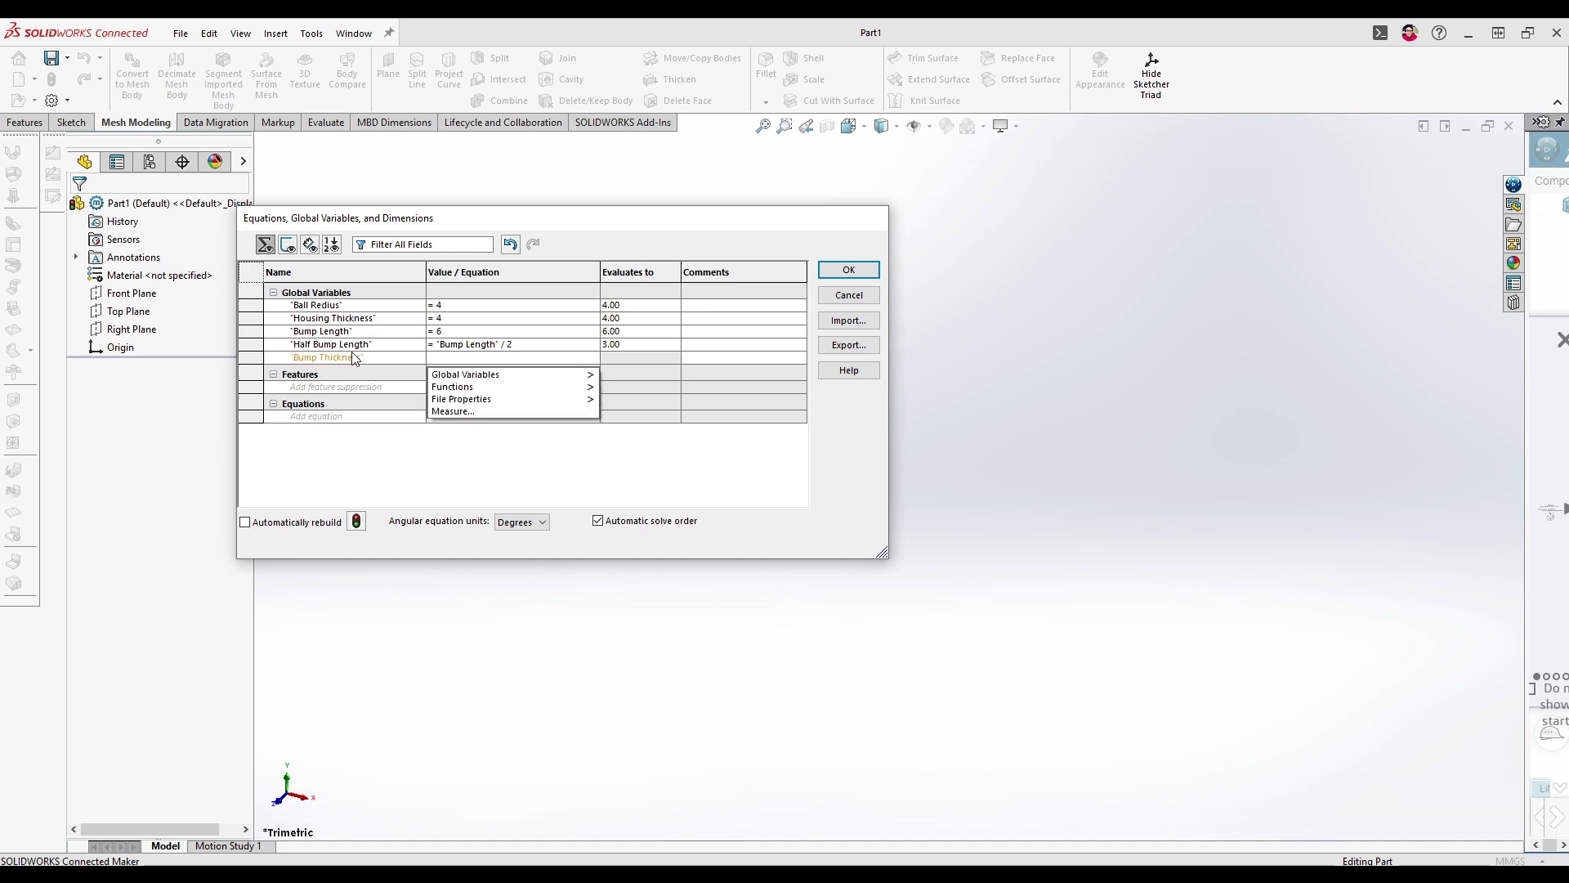
text(="Ball Redius)
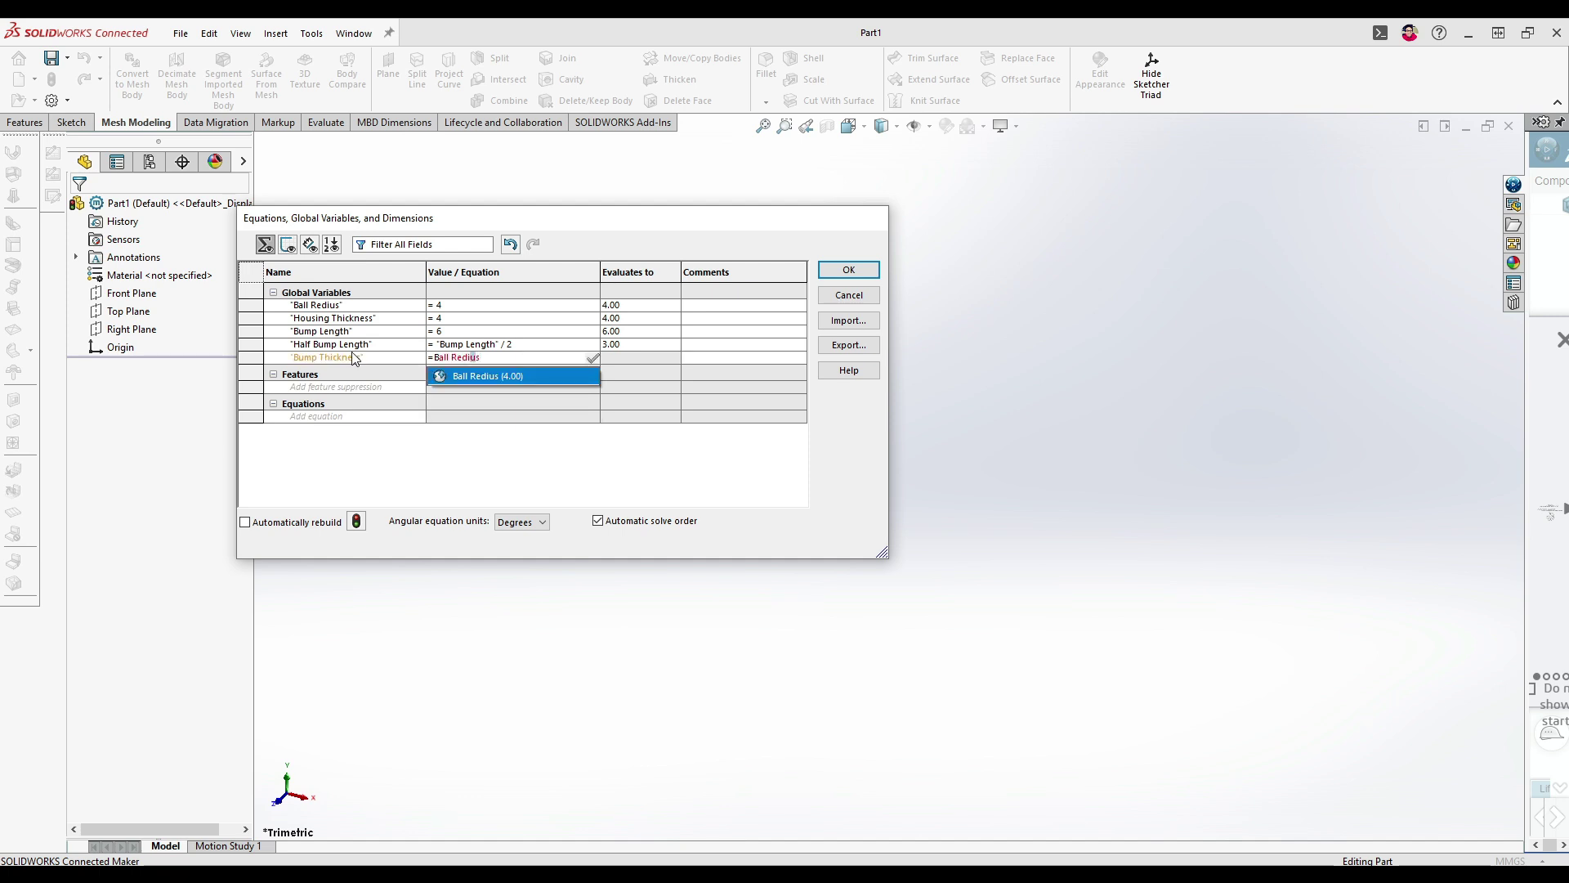
key(Return)
text(/ 2)
key(Return)
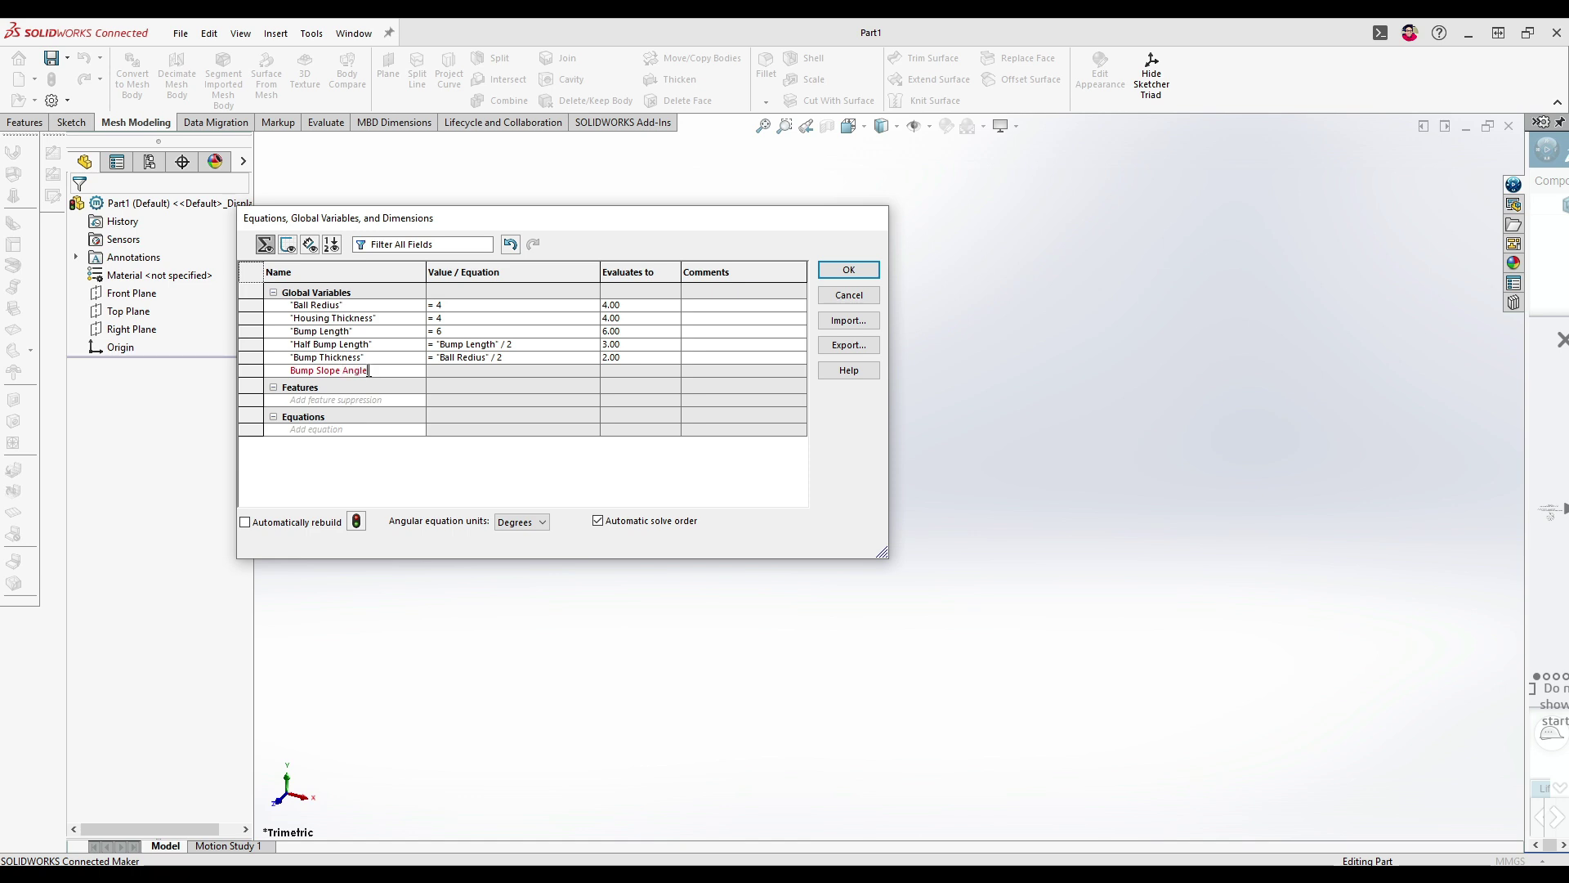
- Add the global variables "Bump Slope Angle" with value 45 and "Hole Redius" with value 10
key(Tab)
text(45)
key(Return)
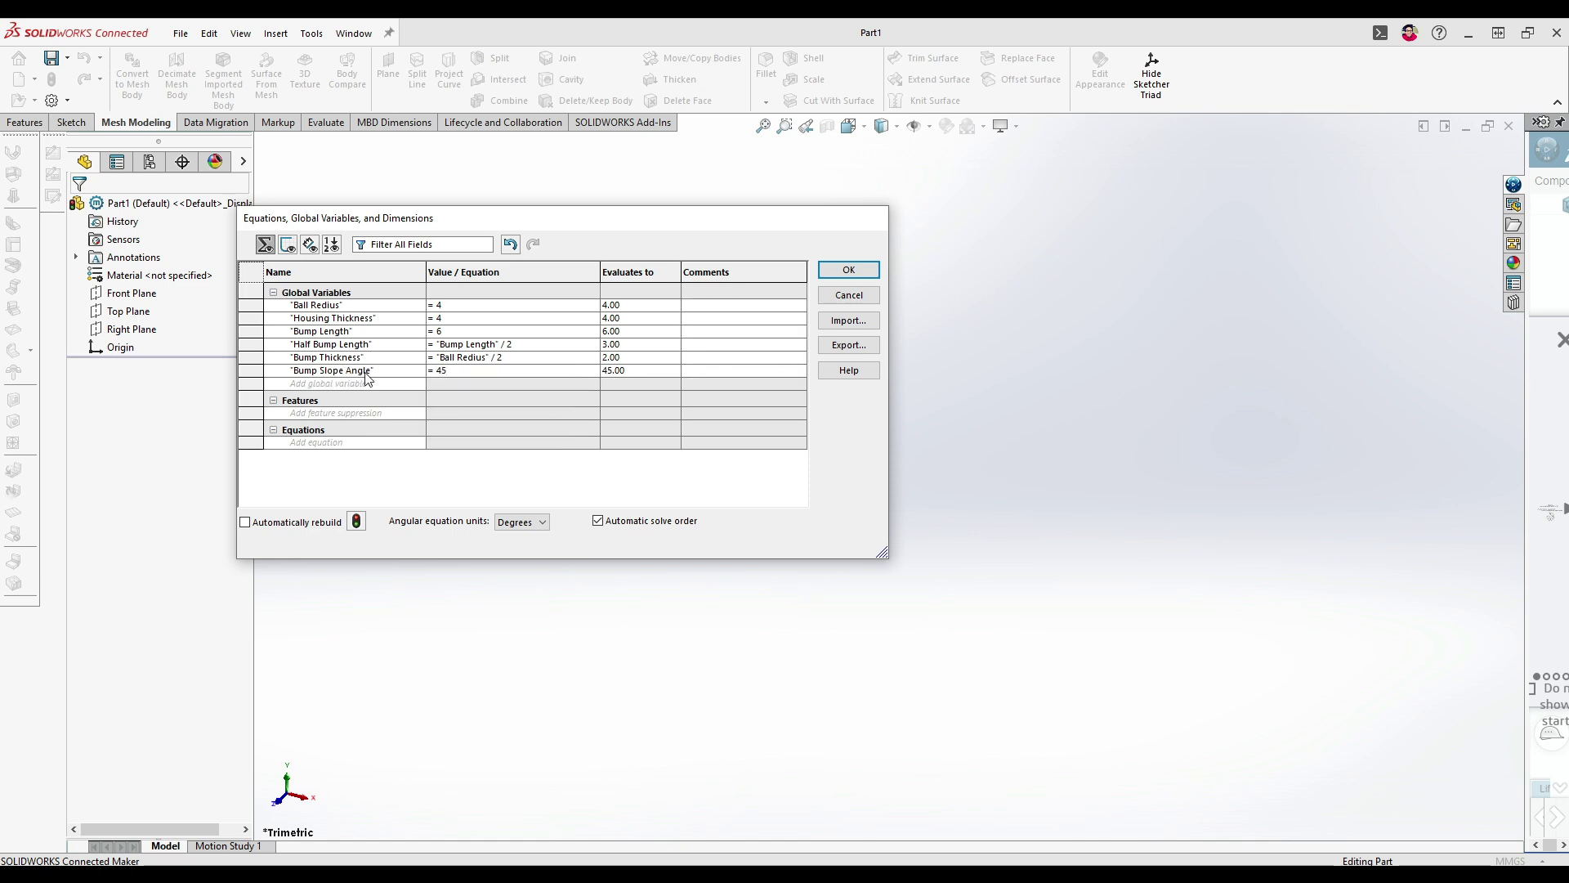
text(Hole Re)
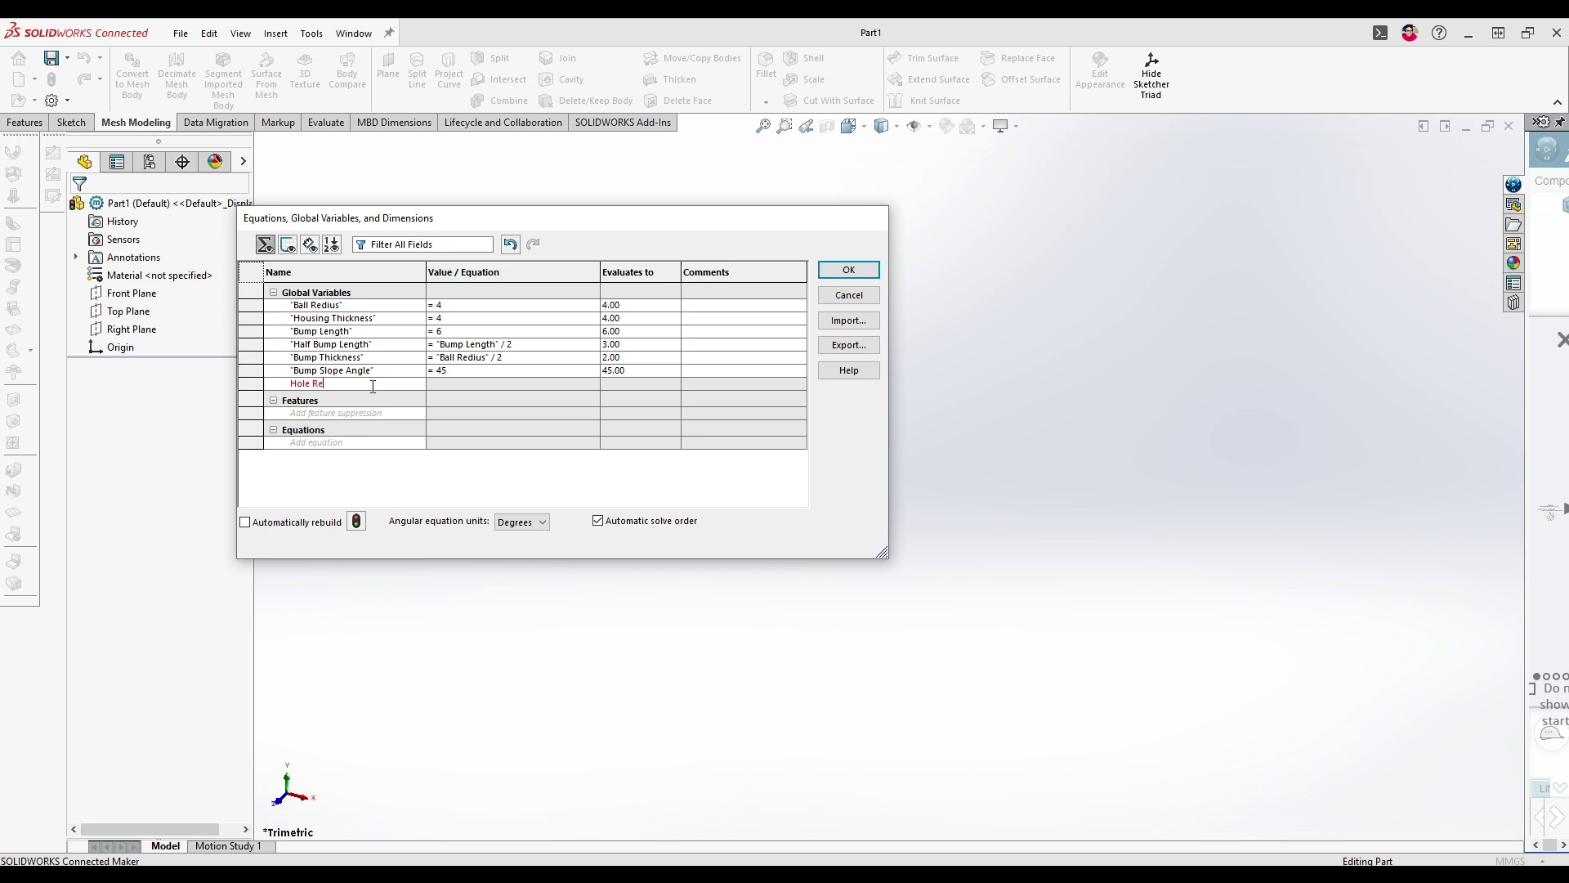
text(10)
key(Return)
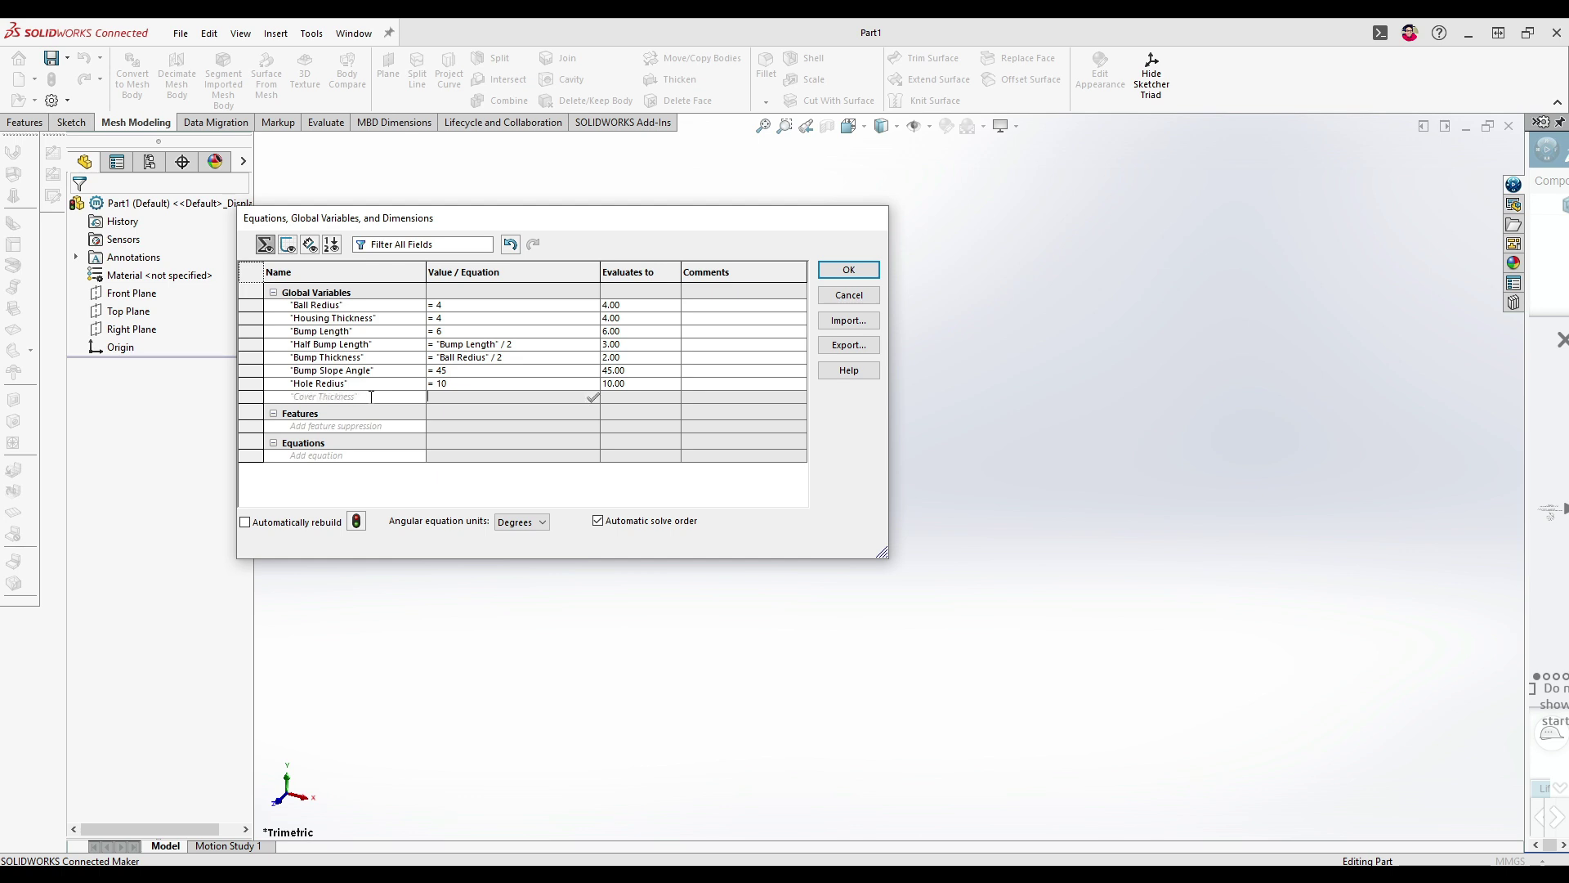
- Add the global variables "Cover Thickness" with value 3 and "Internal Thickness" equal to "Housing Thickness"
text(3)
key(Tab)
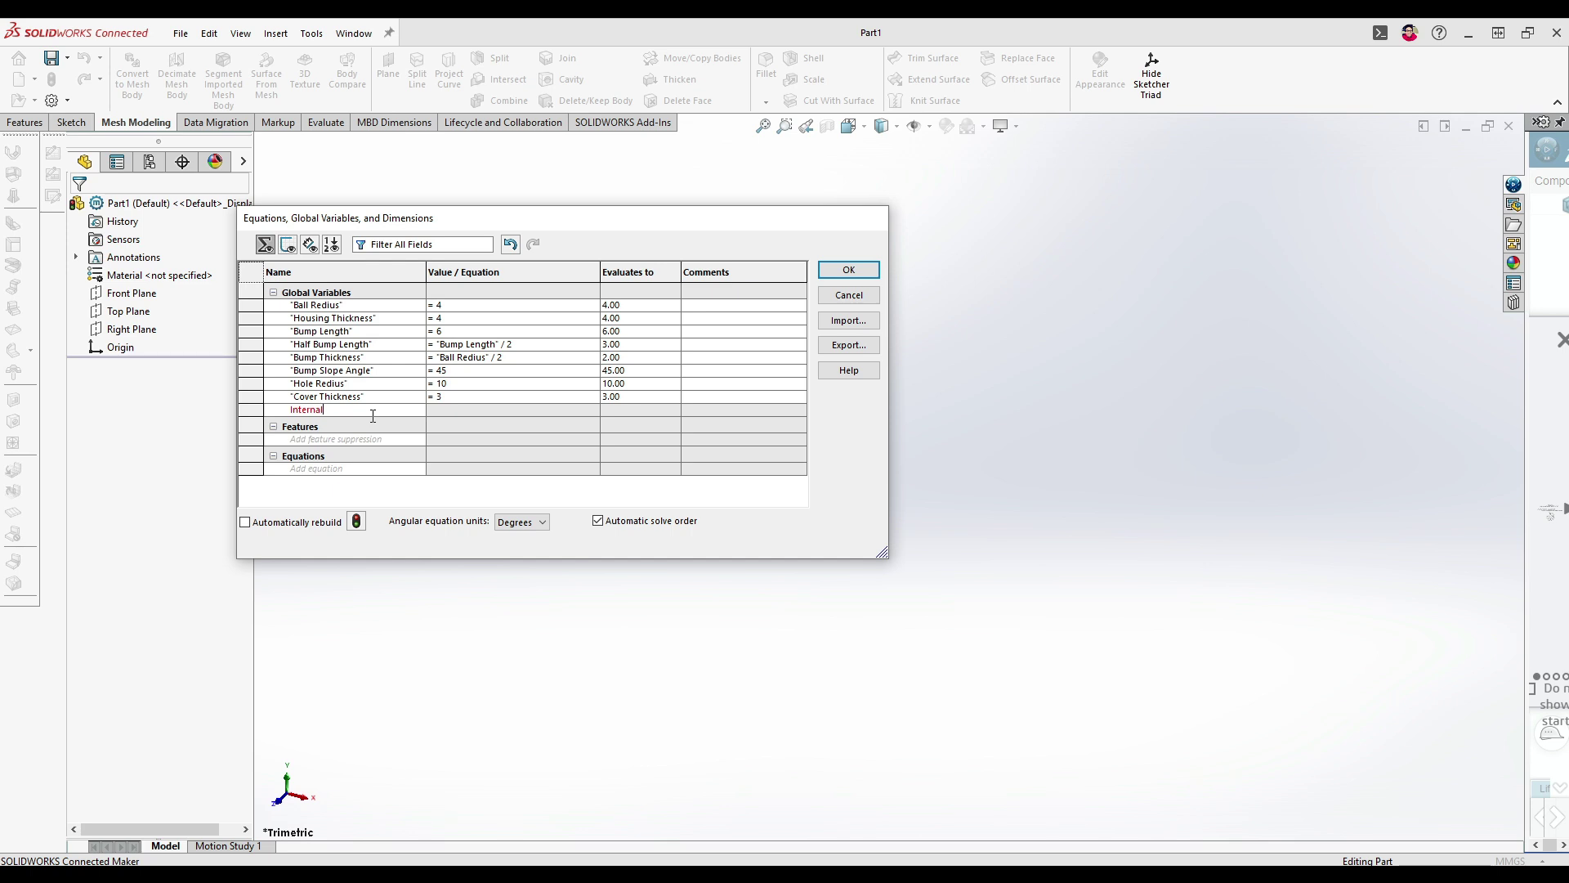
key(Tab)
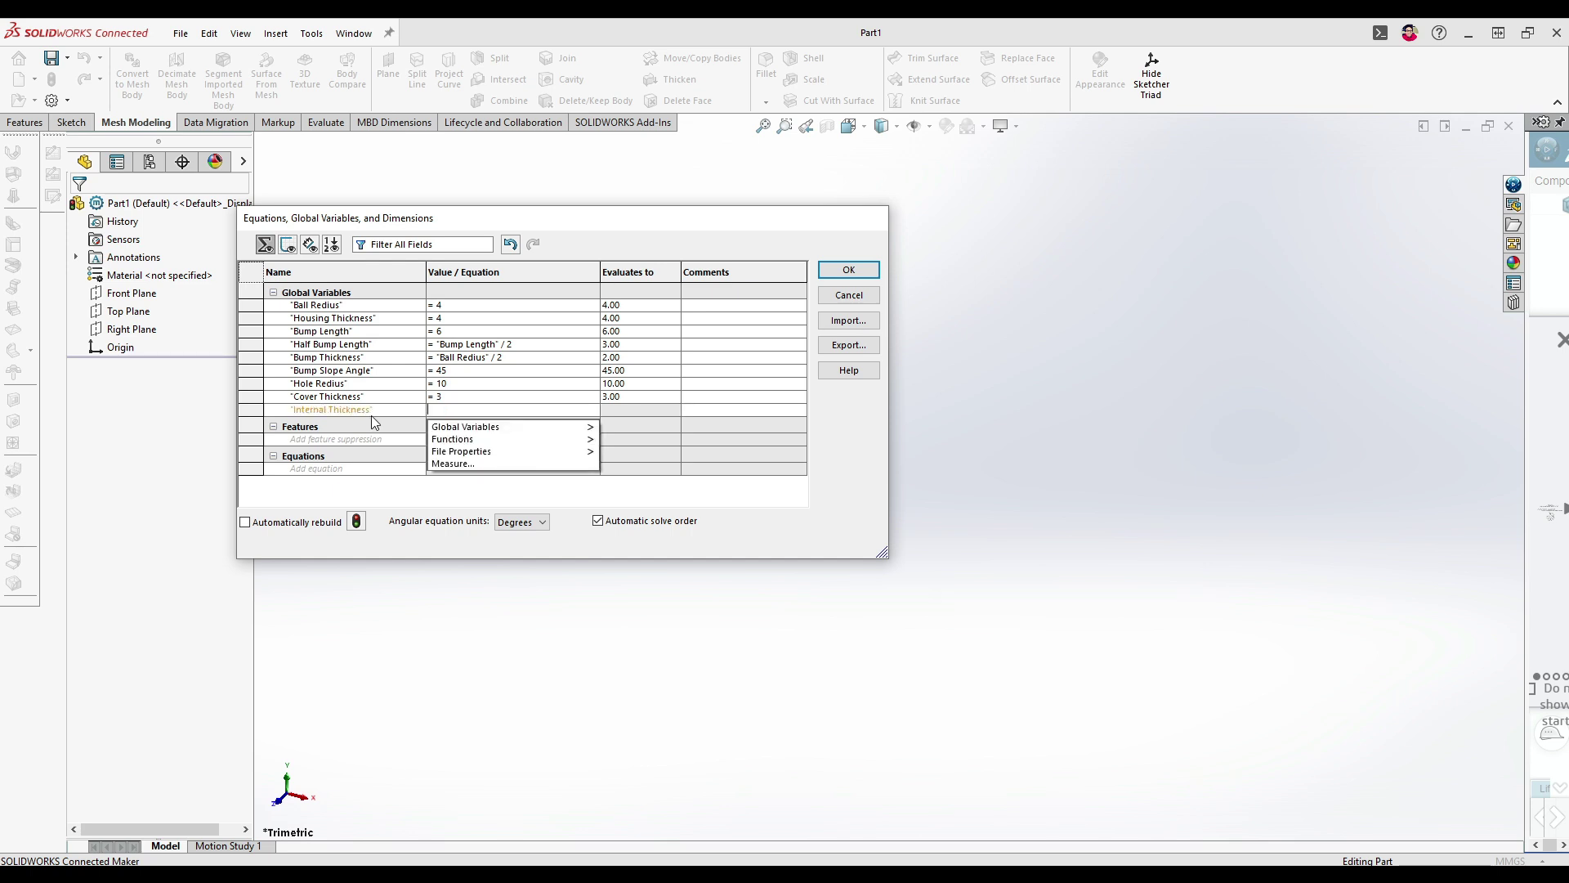
text(= "Housing Thickness")
key(Tab)
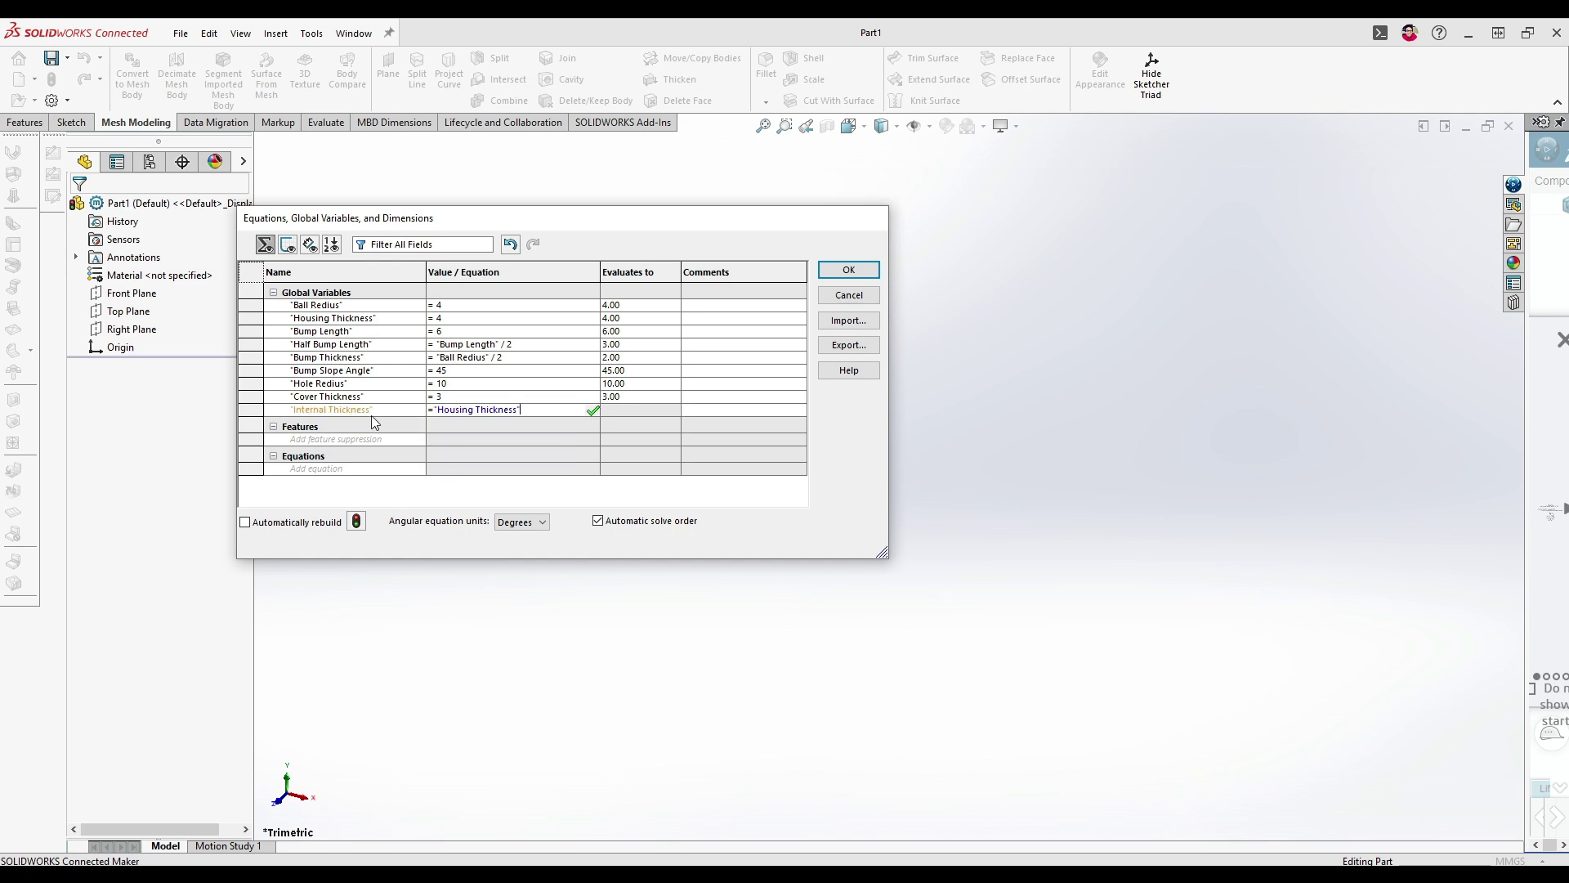
key(Tab)
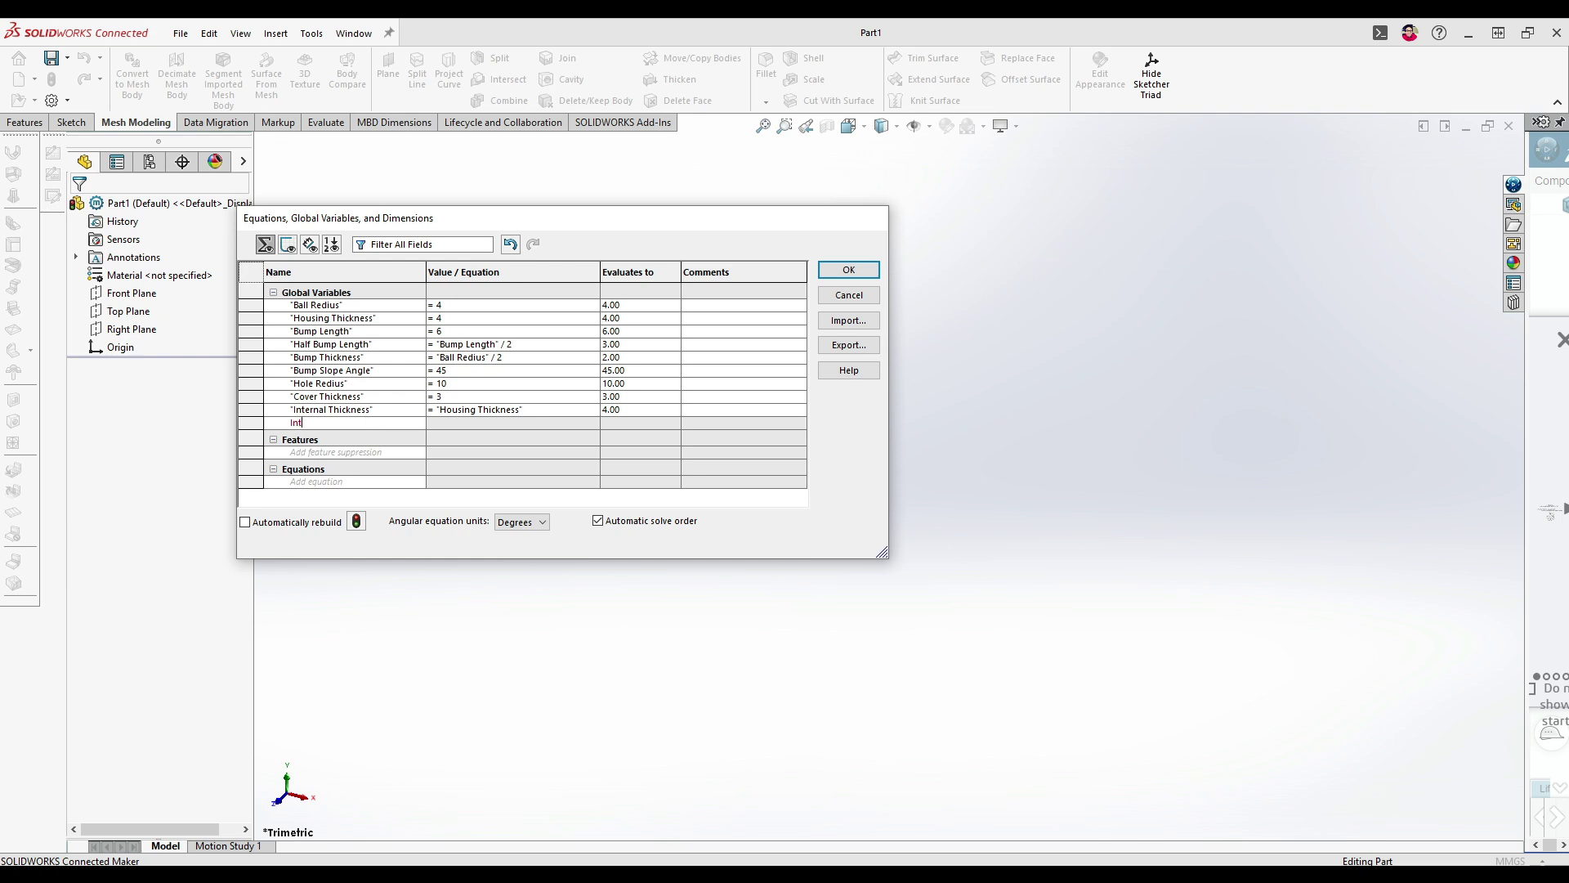
- Add the global variable "Internal Space" with value 1.5 and accept the equations
click(368, 422)
text(Internal Space)
key(Tab)
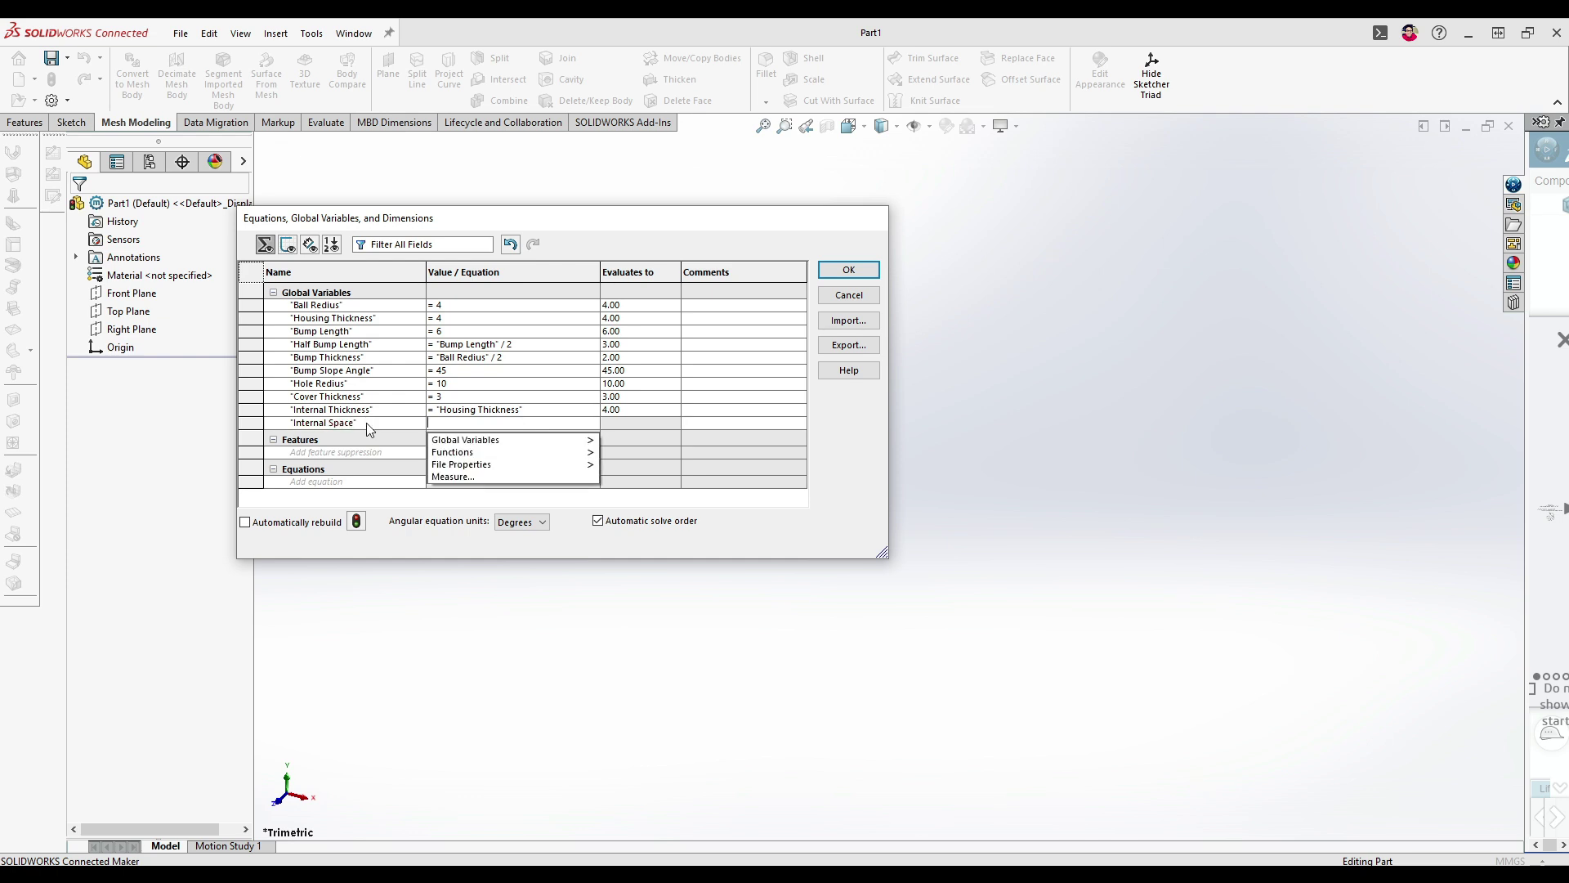
text(= 1.5)
key(Return)
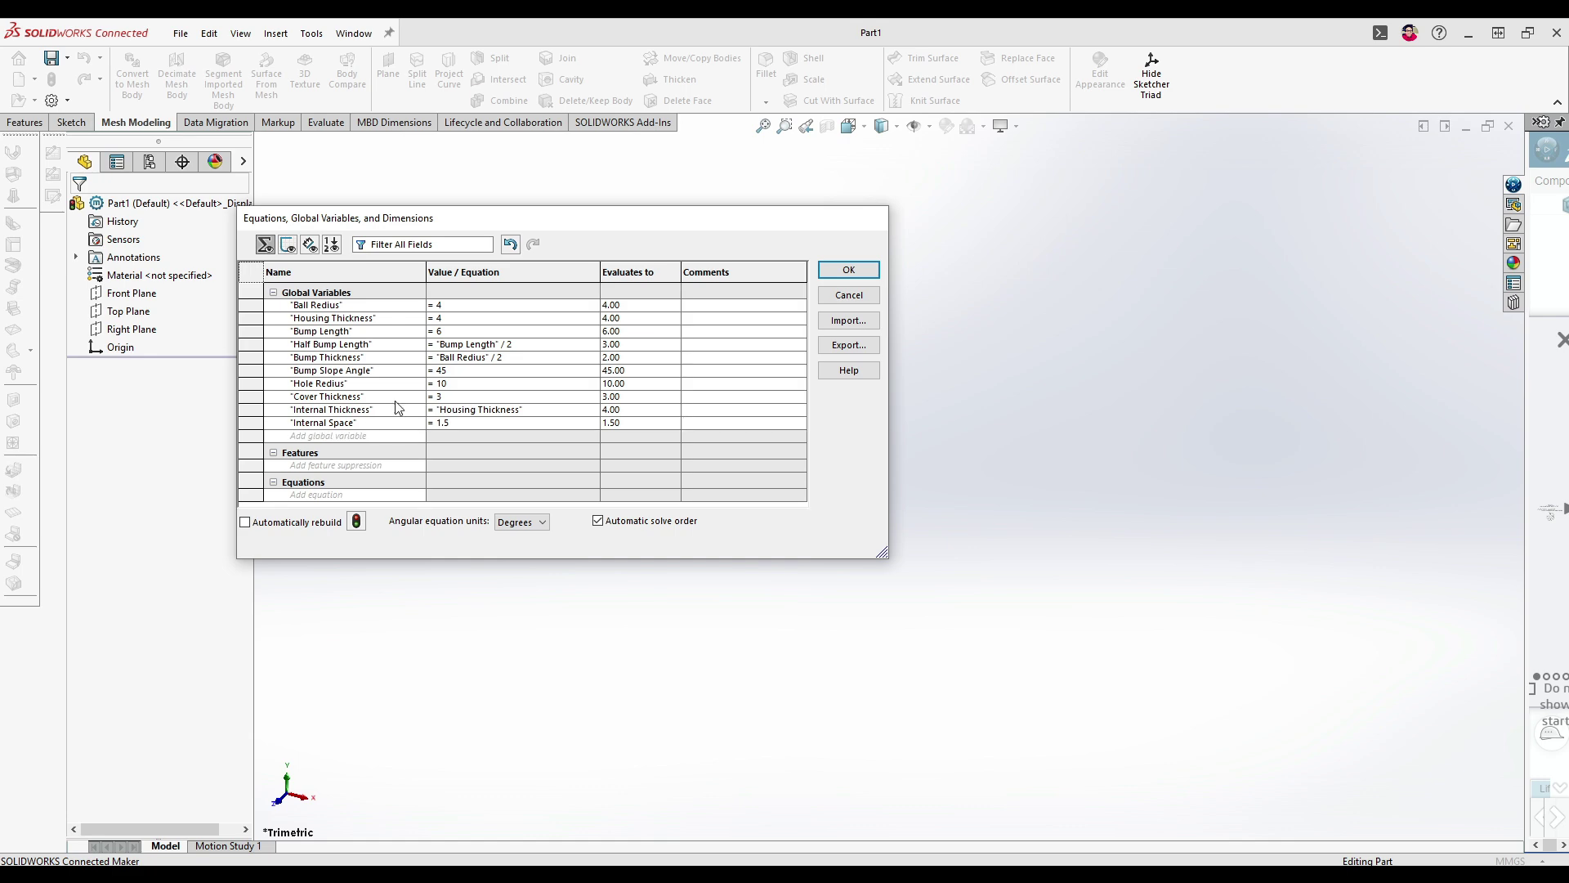
click(849, 270)
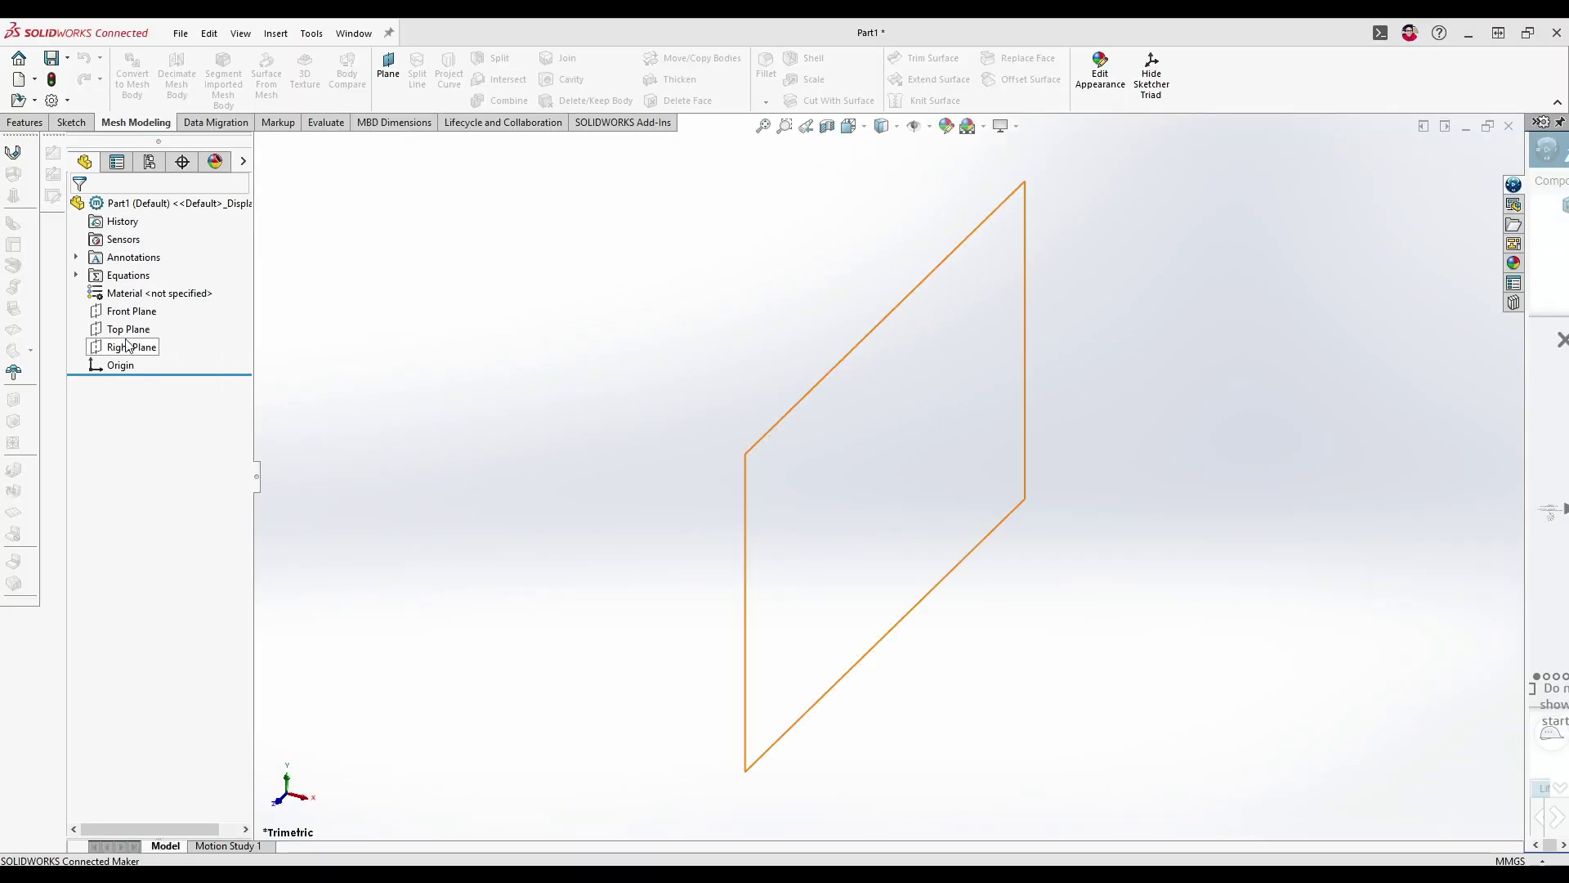
- Start a sketch on the Front Plane and draw a vertical centerline upward from the origin
click(130, 312)
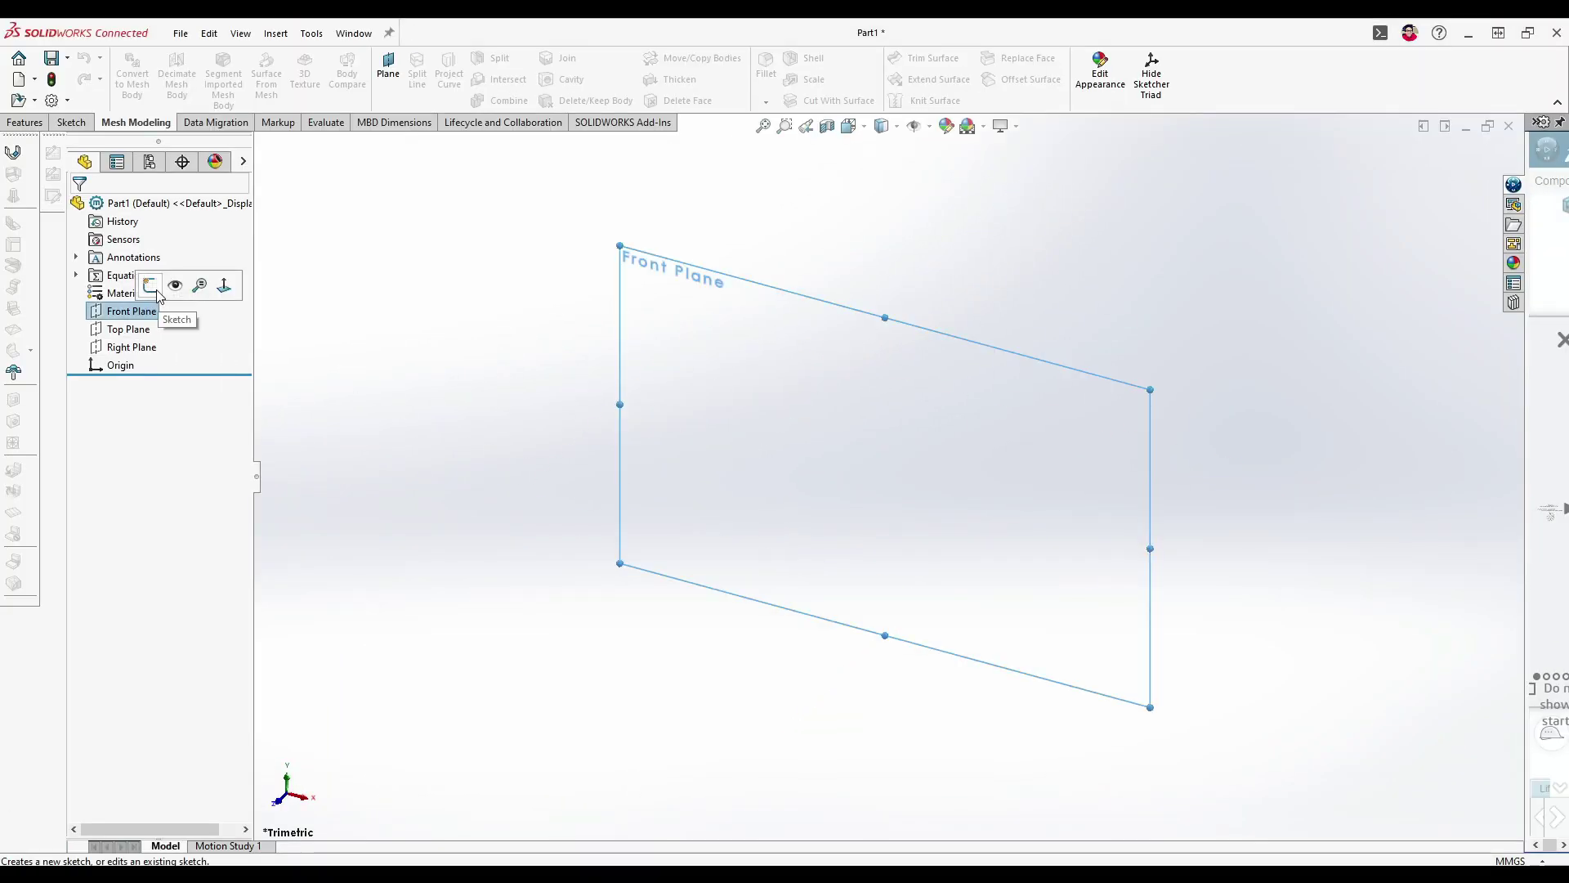
click(155, 290)
scroll(1125, 539, down, 2)
scroll(817, 482, up, 1)
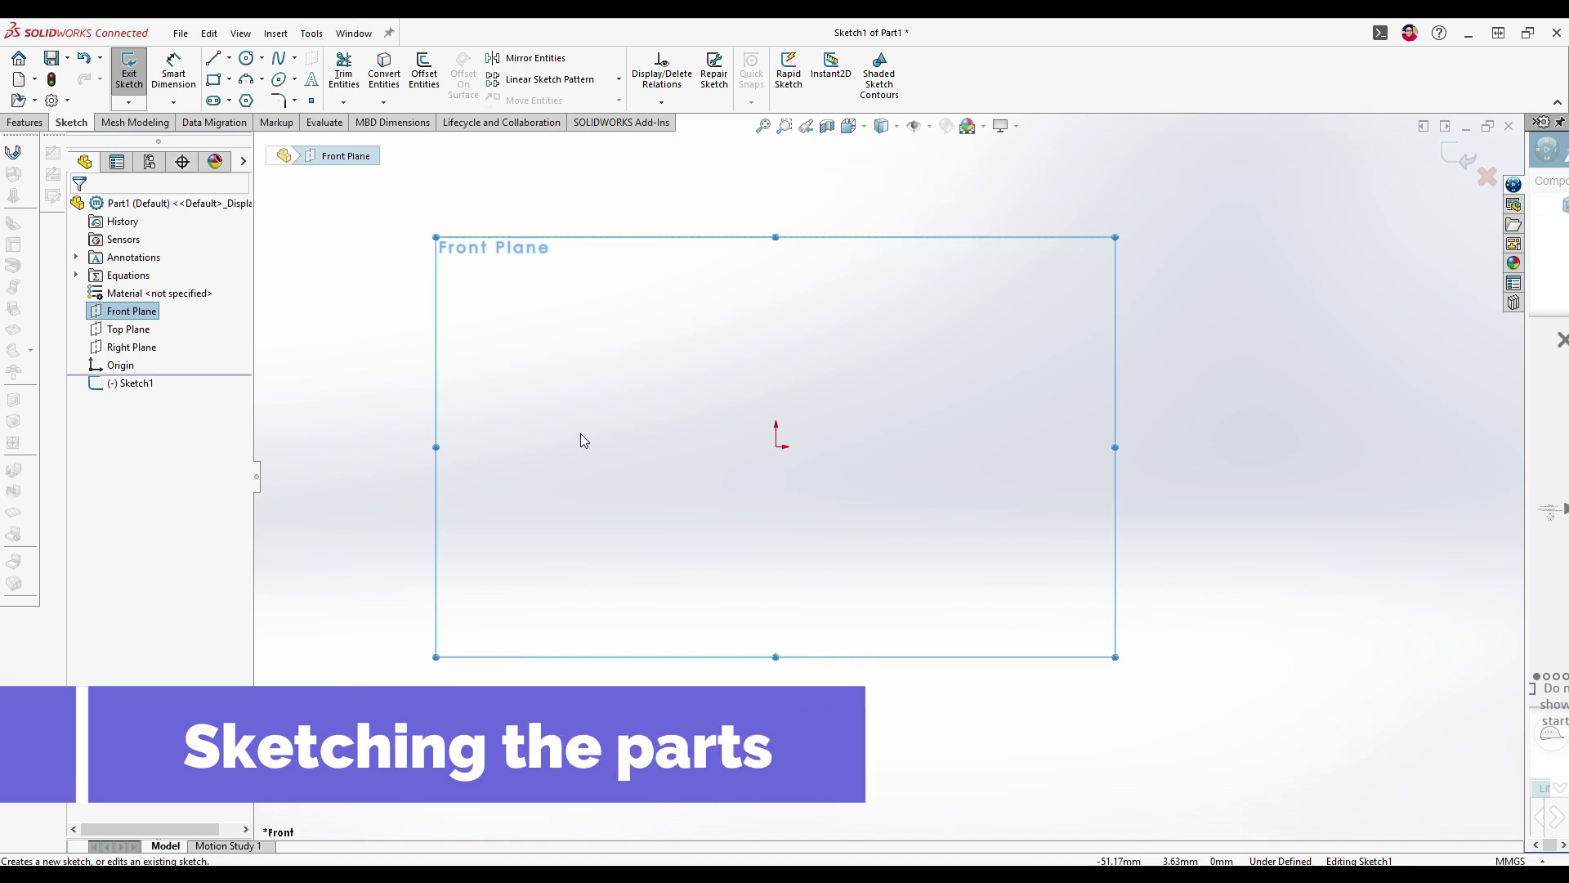
click(229, 57)
click(254, 79)
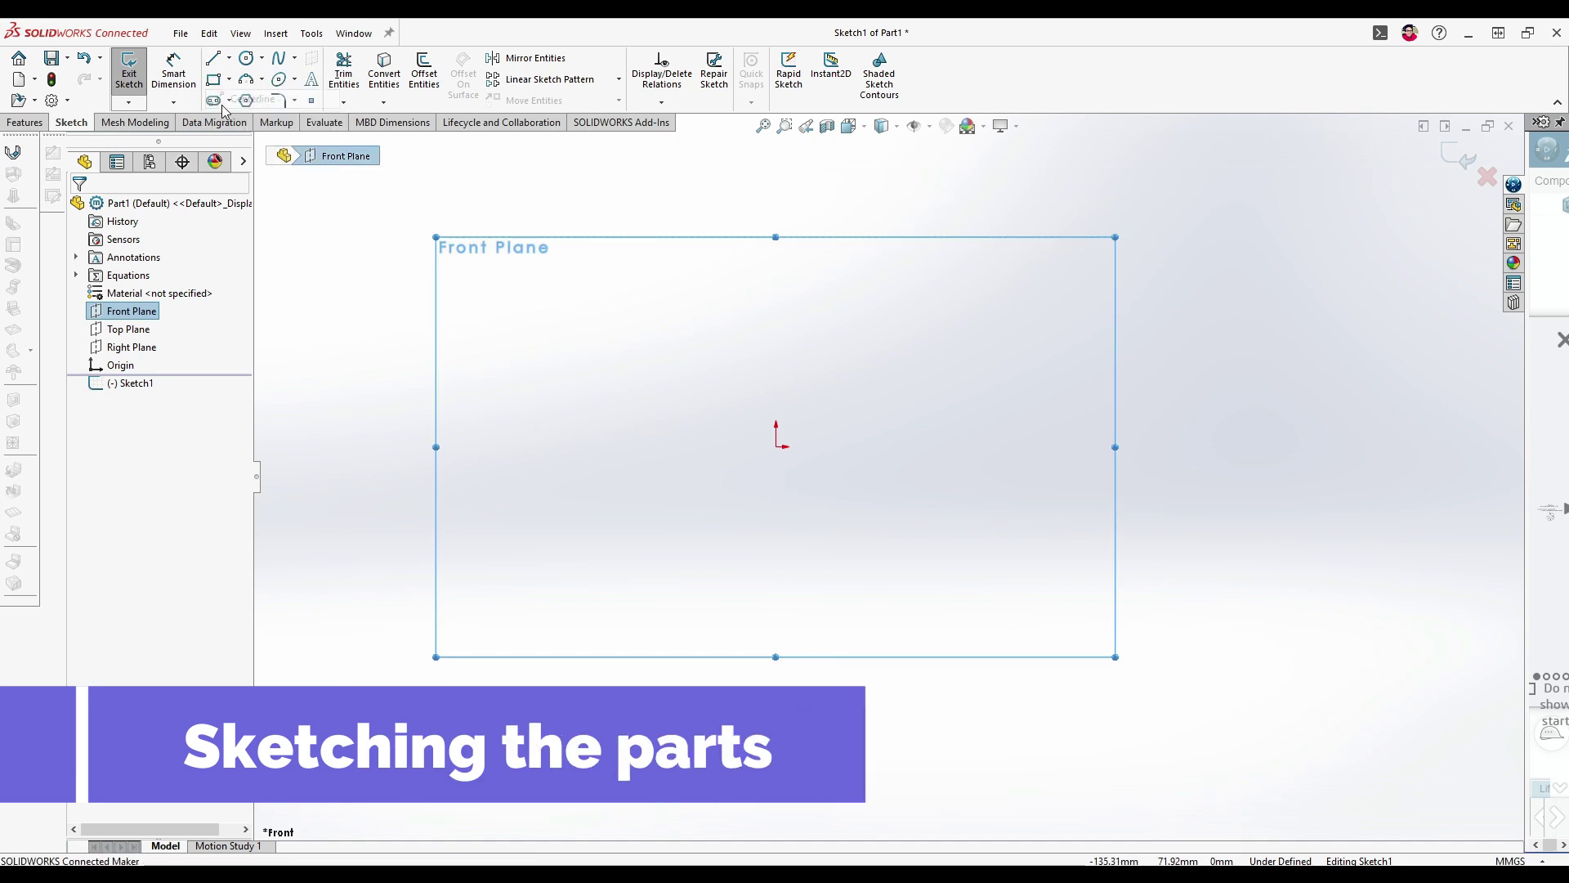
click(778, 447)
click(776, 228)
key(Escape)
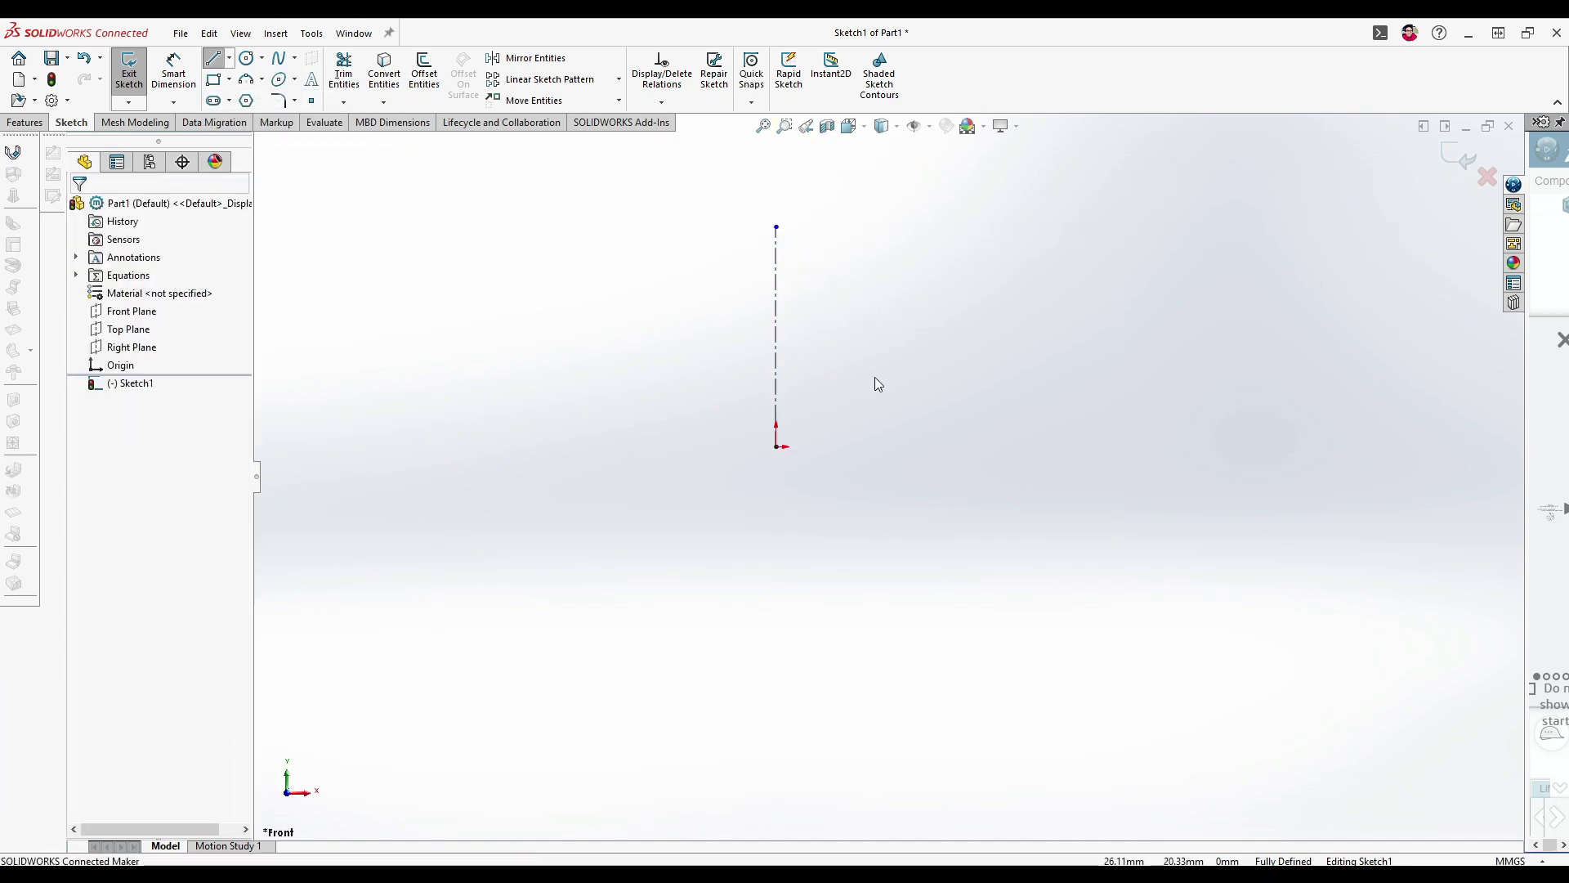
- Draw a horizontal centerline through the origin, extending much farther to the right than to the left
click(228, 57)
click(245, 96)
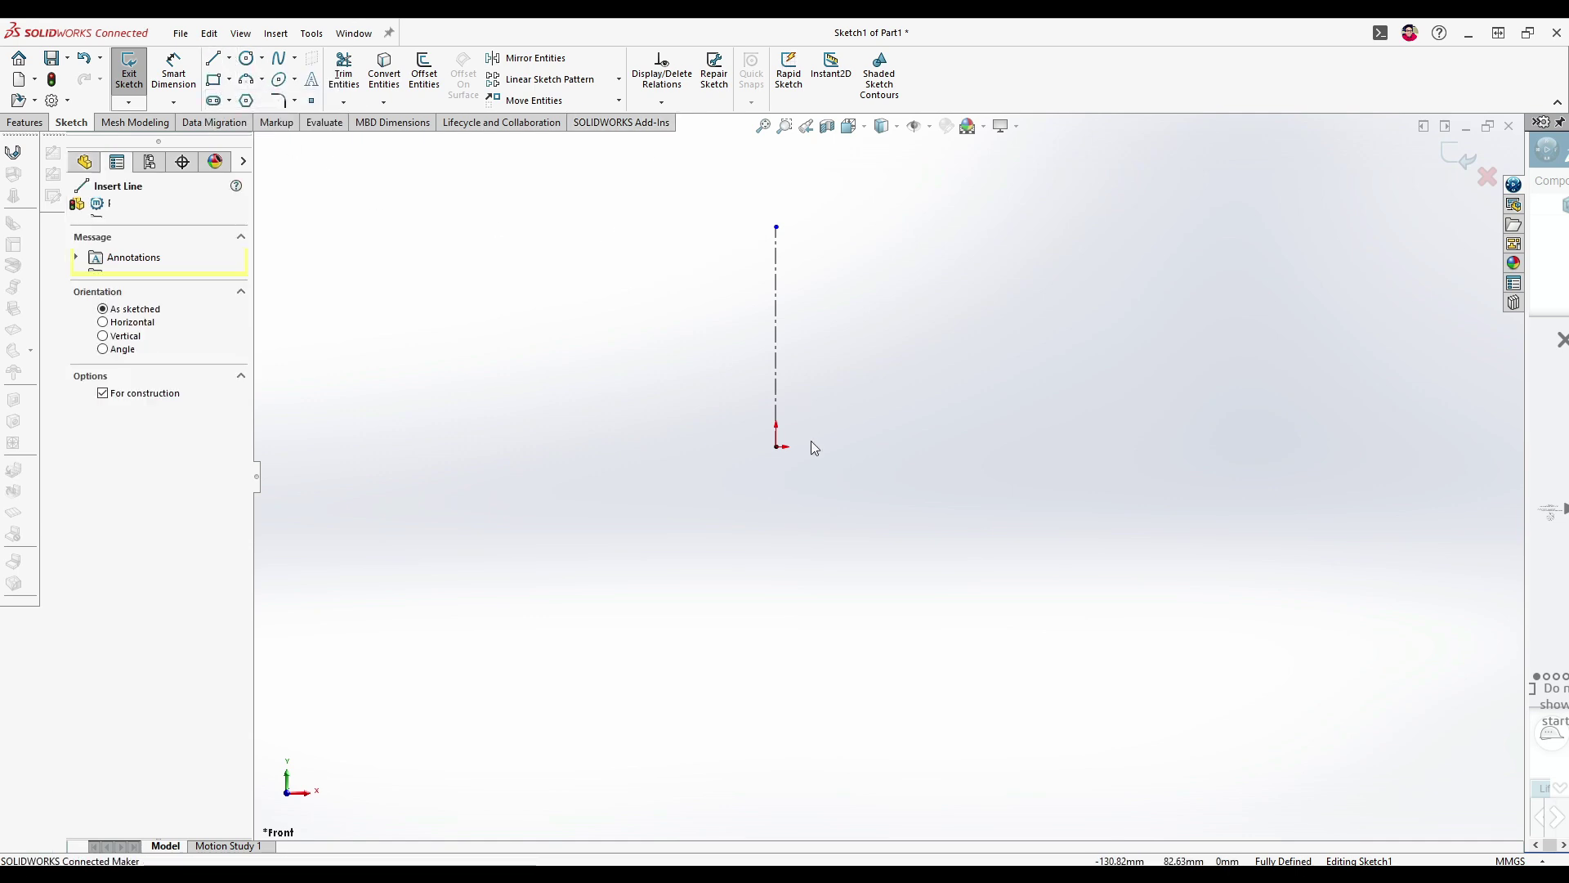
click(643, 447)
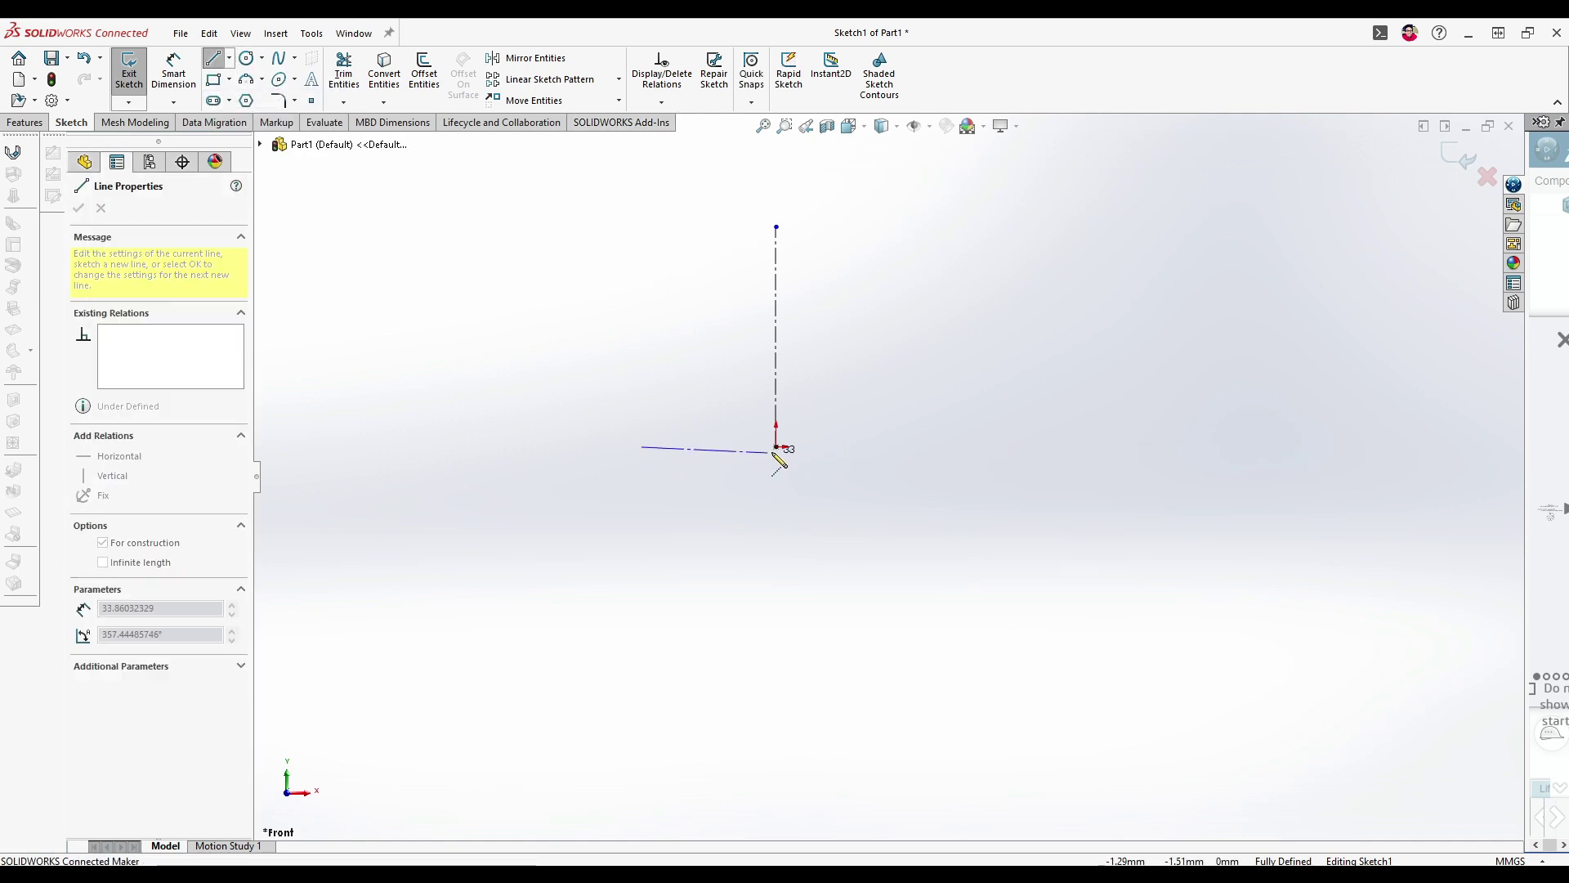
click(1163, 447)
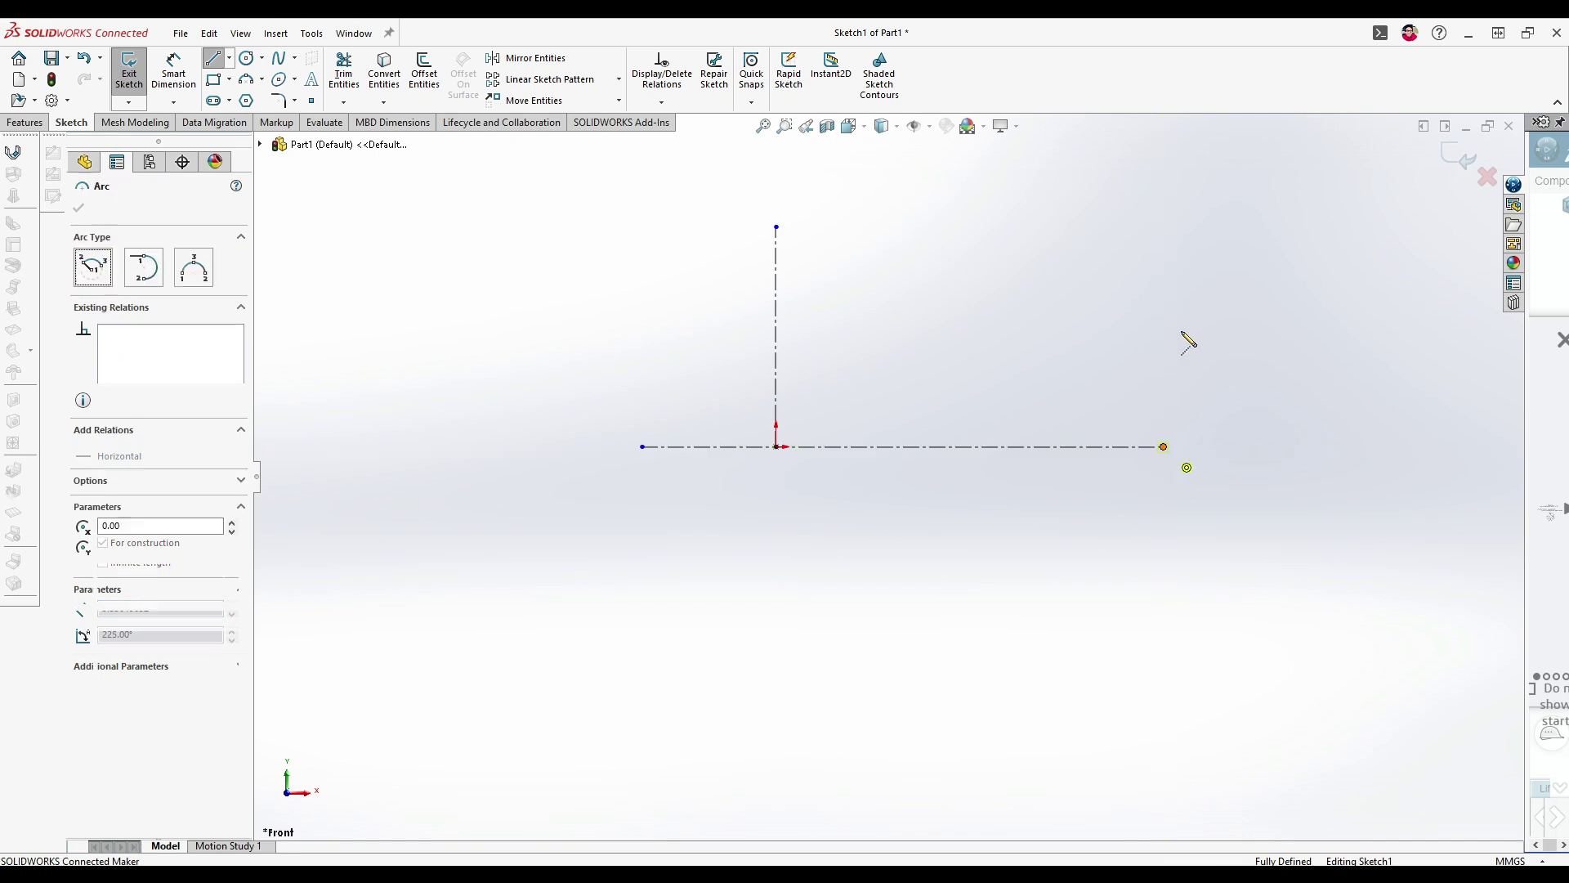
key(Escape)
- Draw a vertical centerline about 82 mm long upward from the right end of the horizontal centerline
click(231, 59)
click(250, 98)
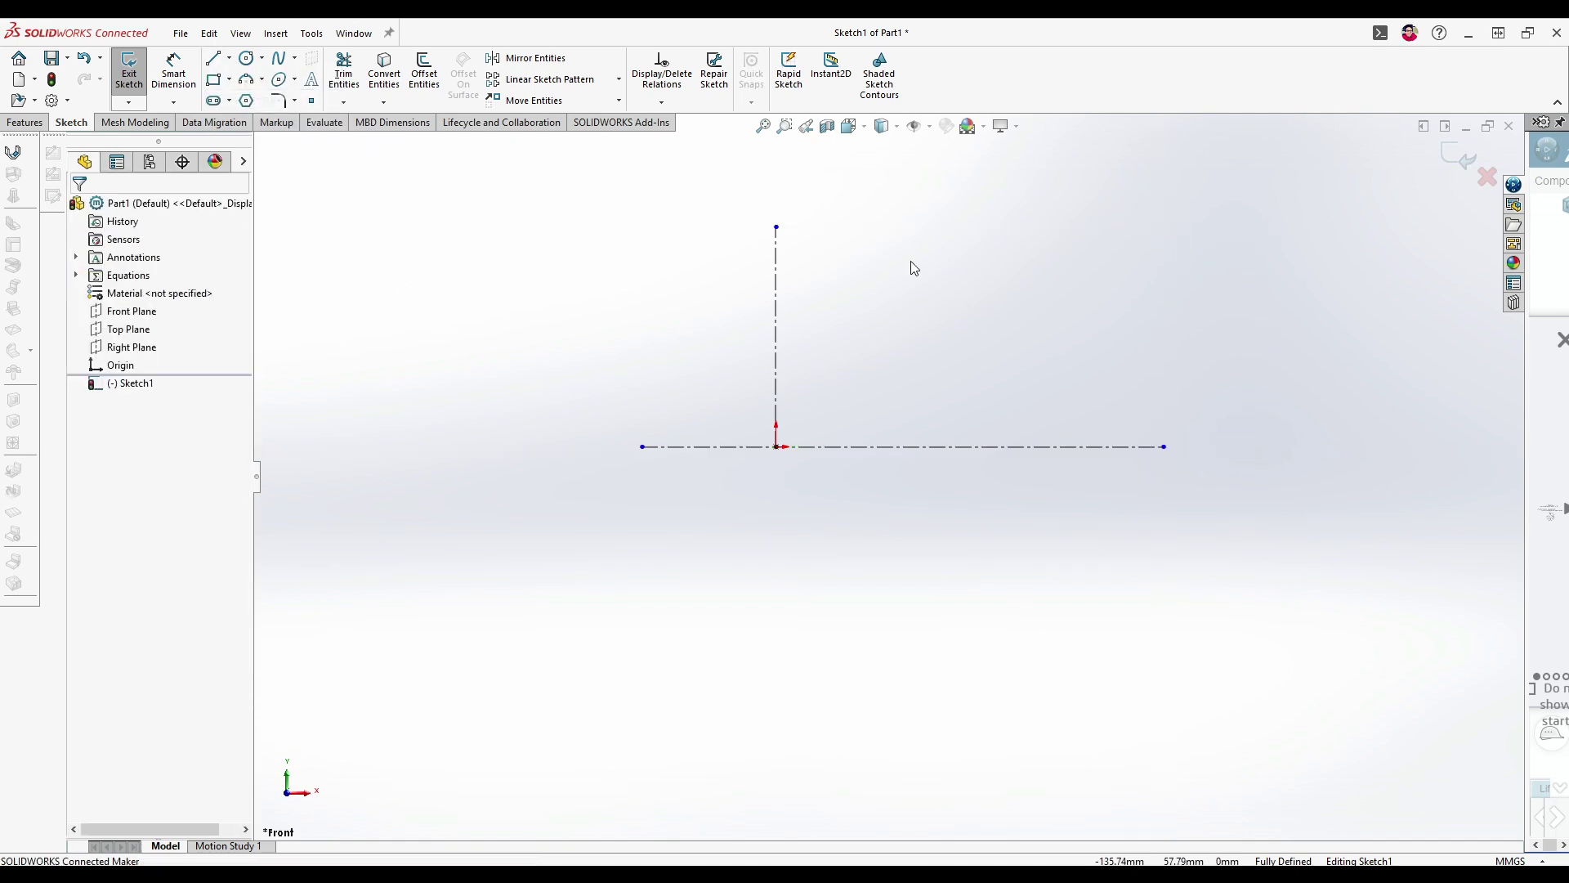
click(1163, 446)
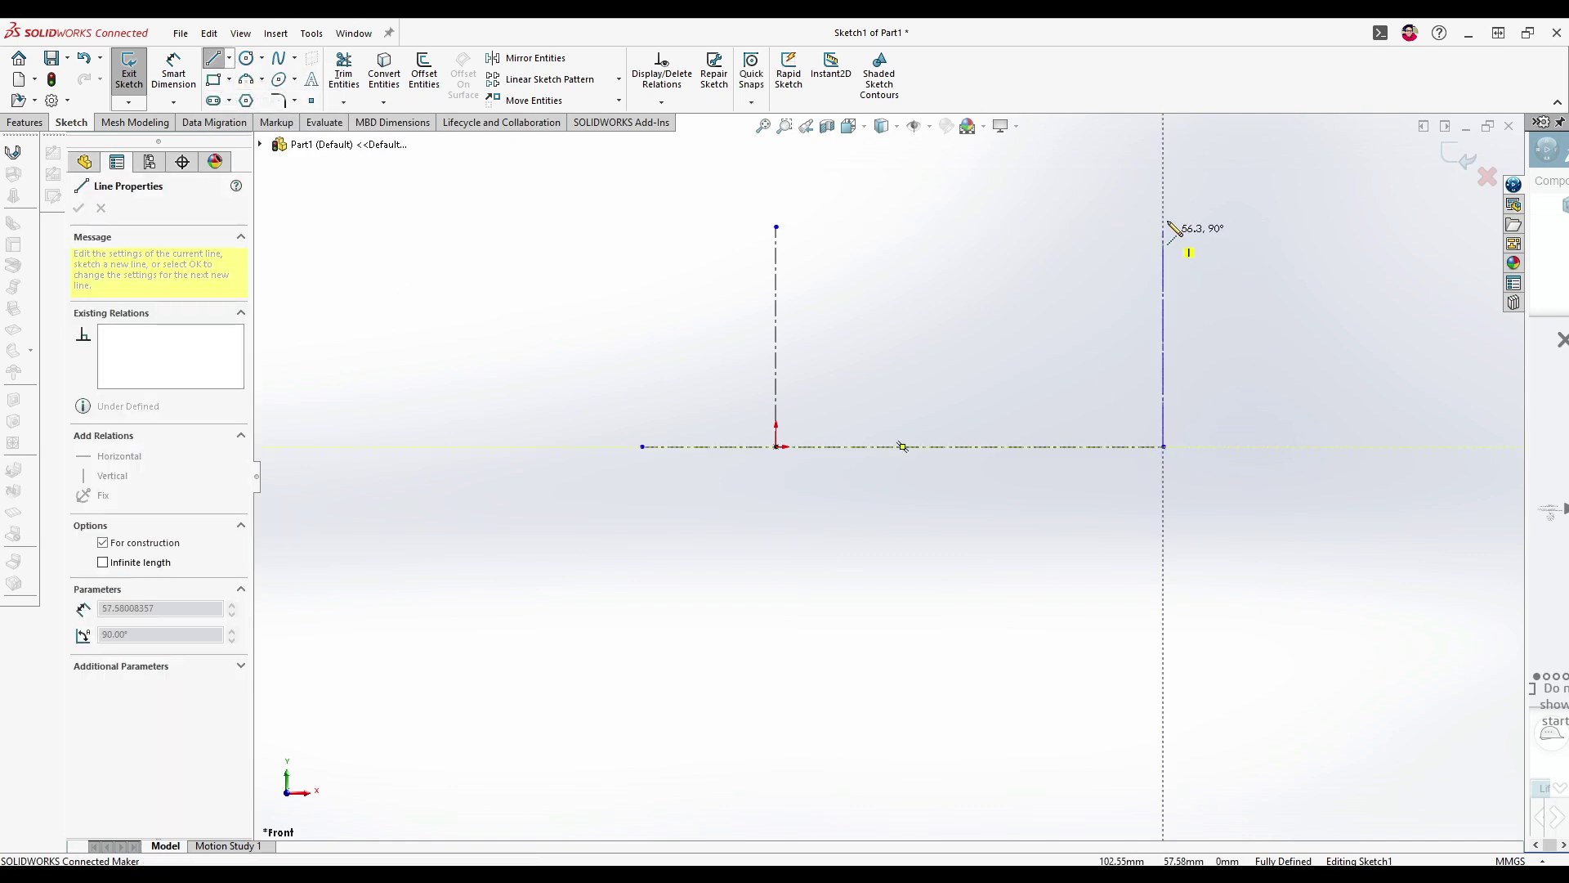
click(1164, 133)
key(Escape)
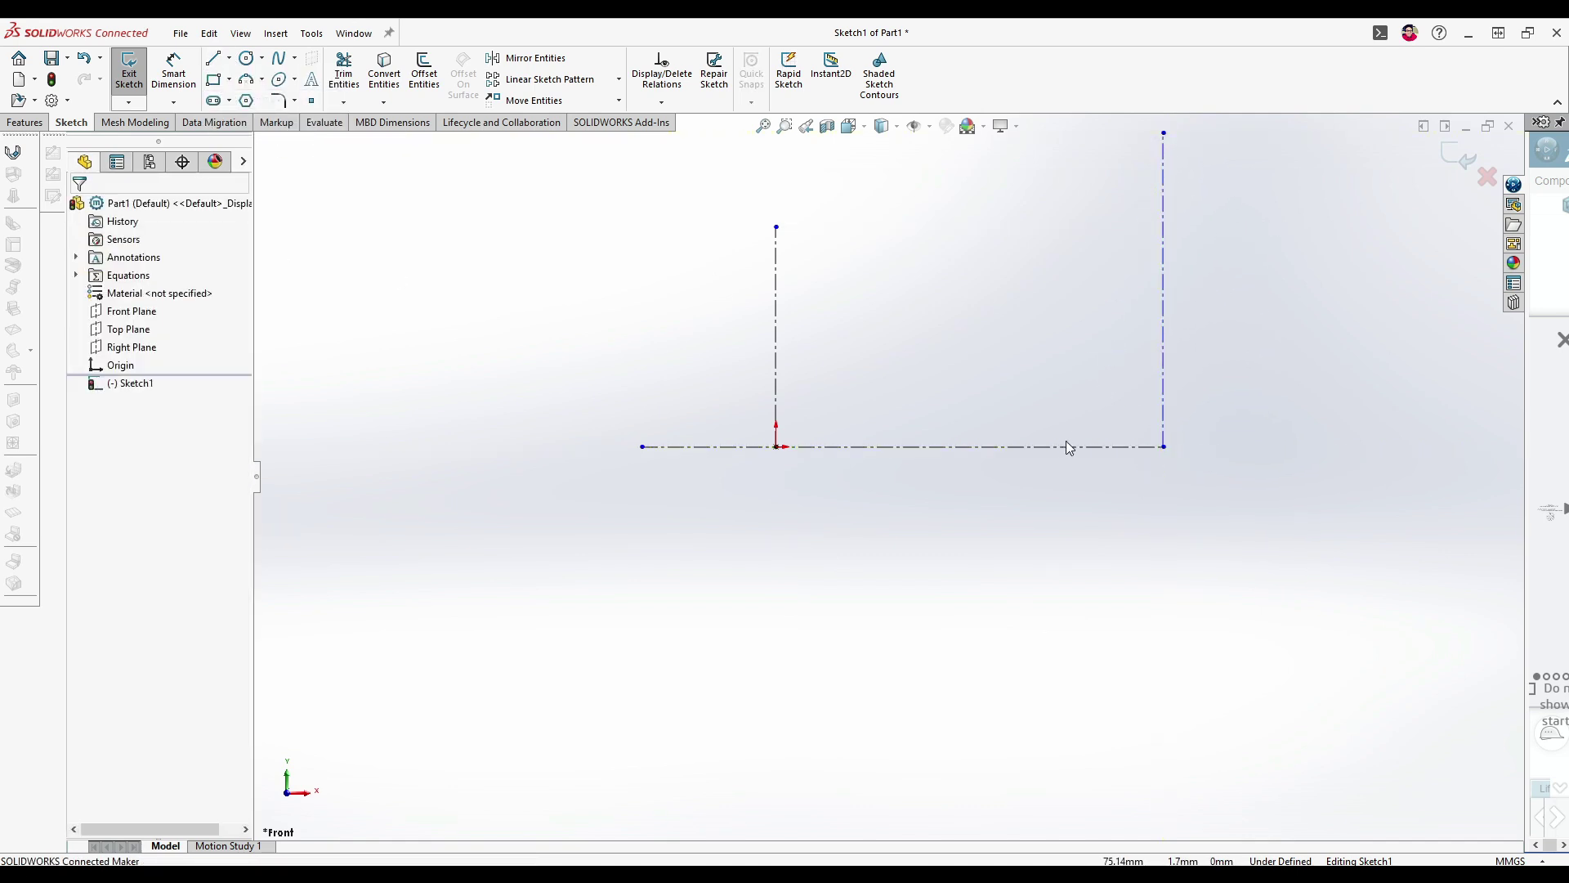
- Draw a second vertical centerline of equal height about 10 mm left of the rightmost one, starting on the horizontal centerline
click(229, 60)
click(250, 97)
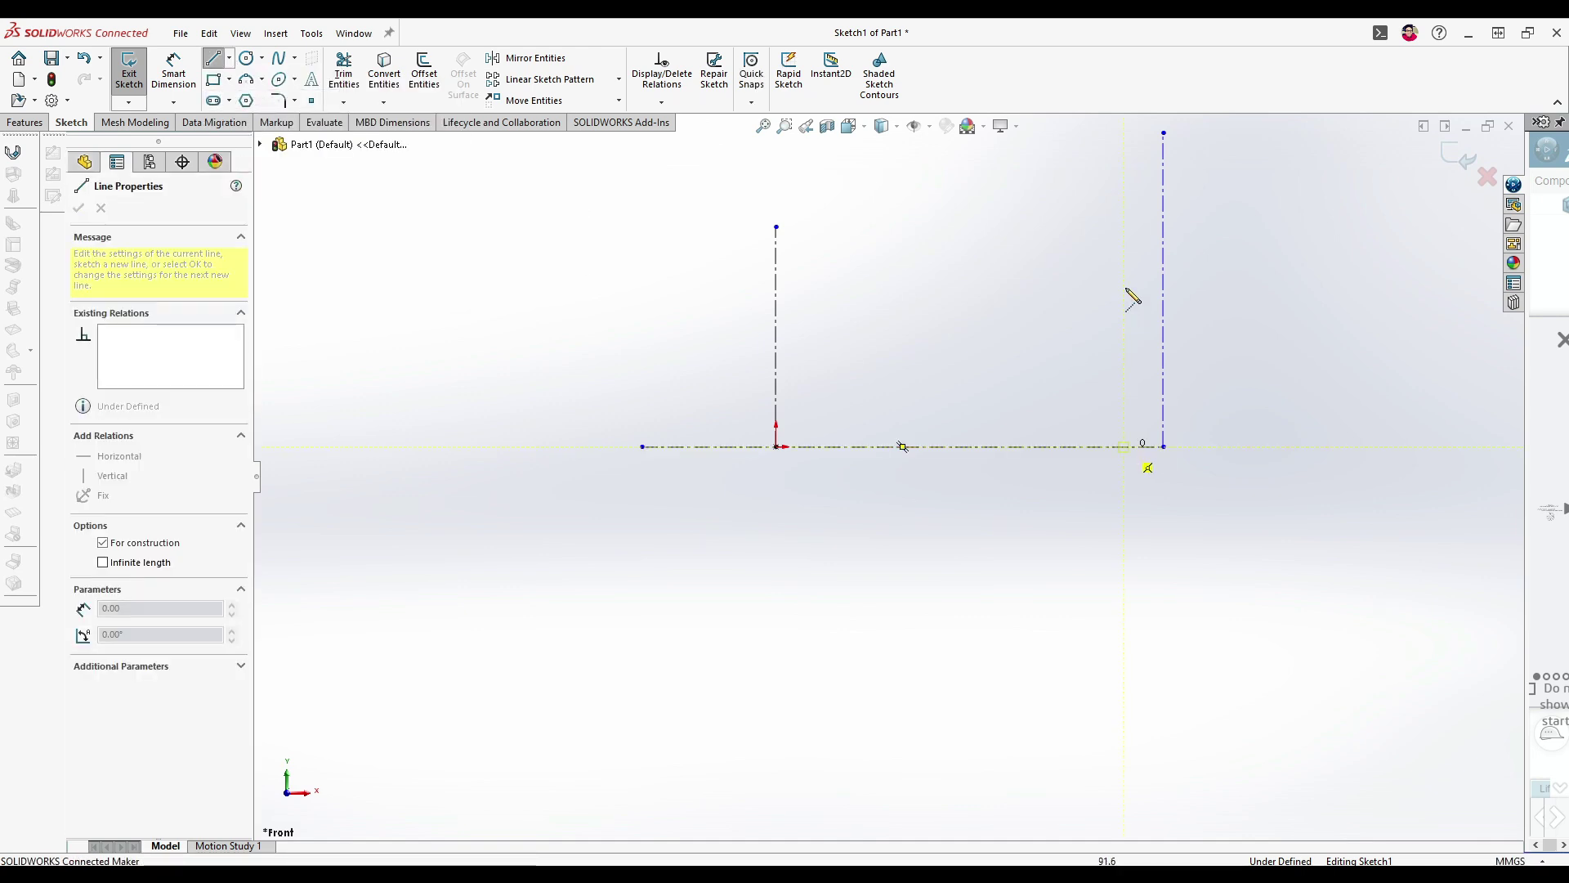
click(1124, 133)
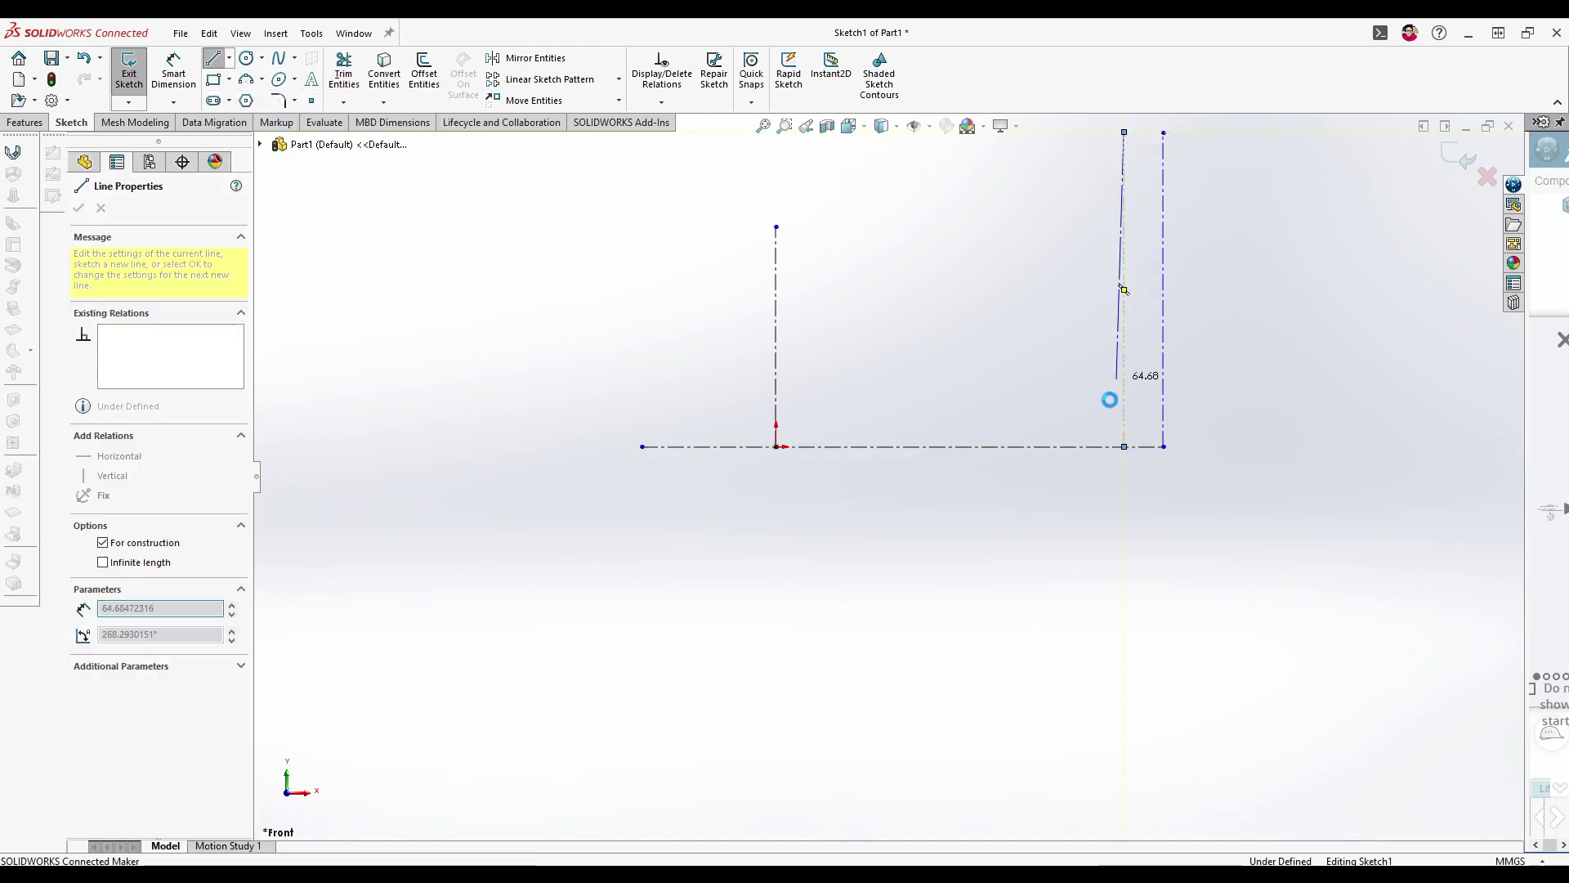
click(1123, 446)
key(Escape)
- Draw a third vertical centerline of equal height just left of the other two, starting on the horizontal centerline
click(229, 60)
click(249, 98)
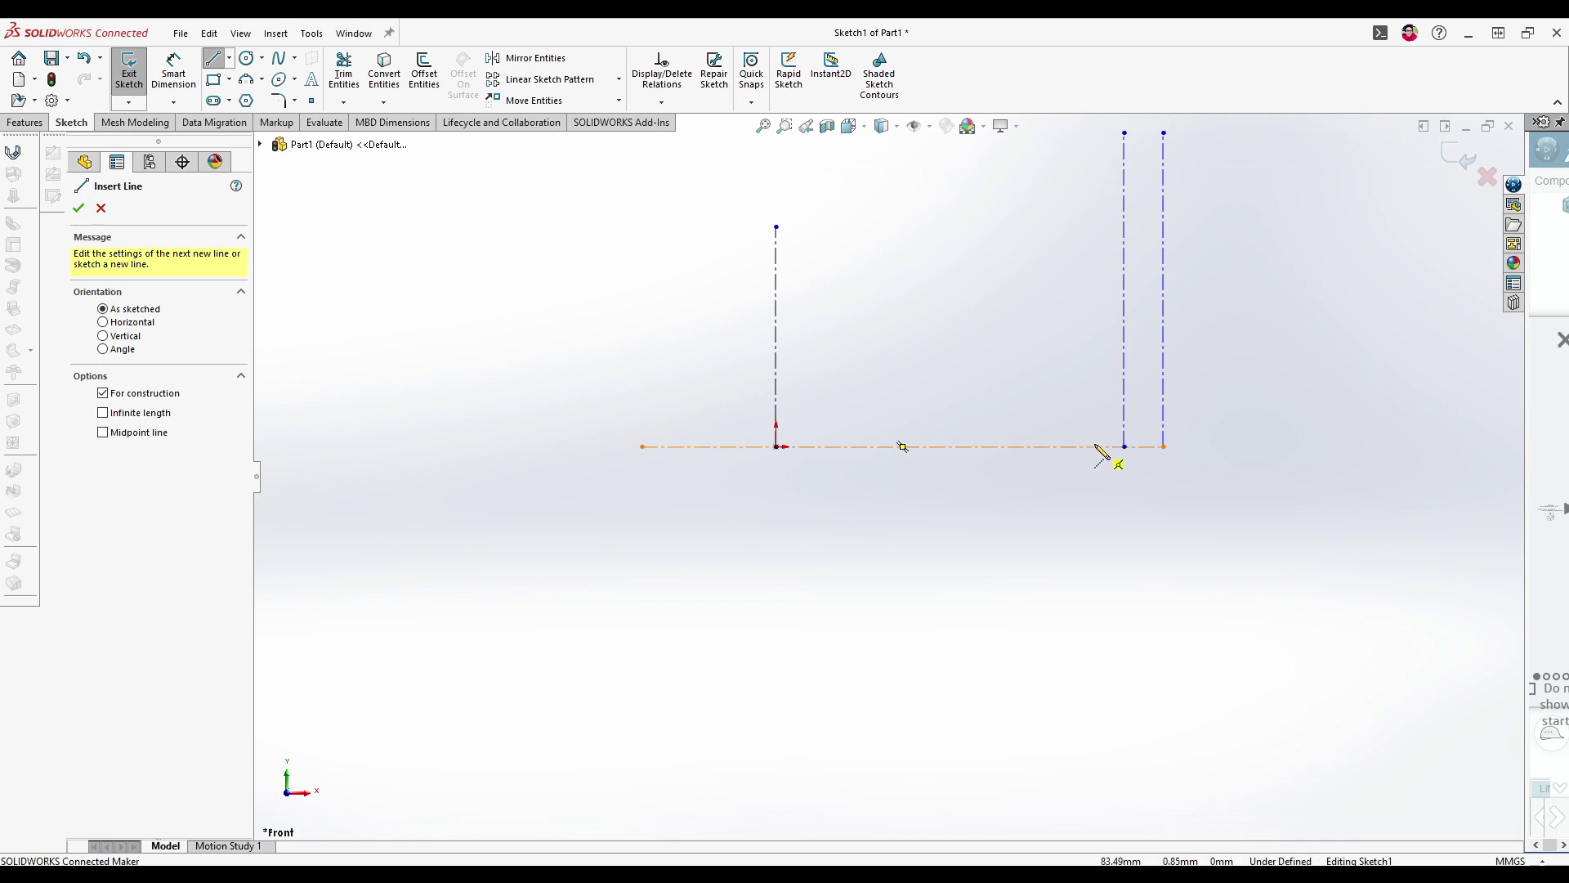
click(1095, 446)
click(1095, 134)
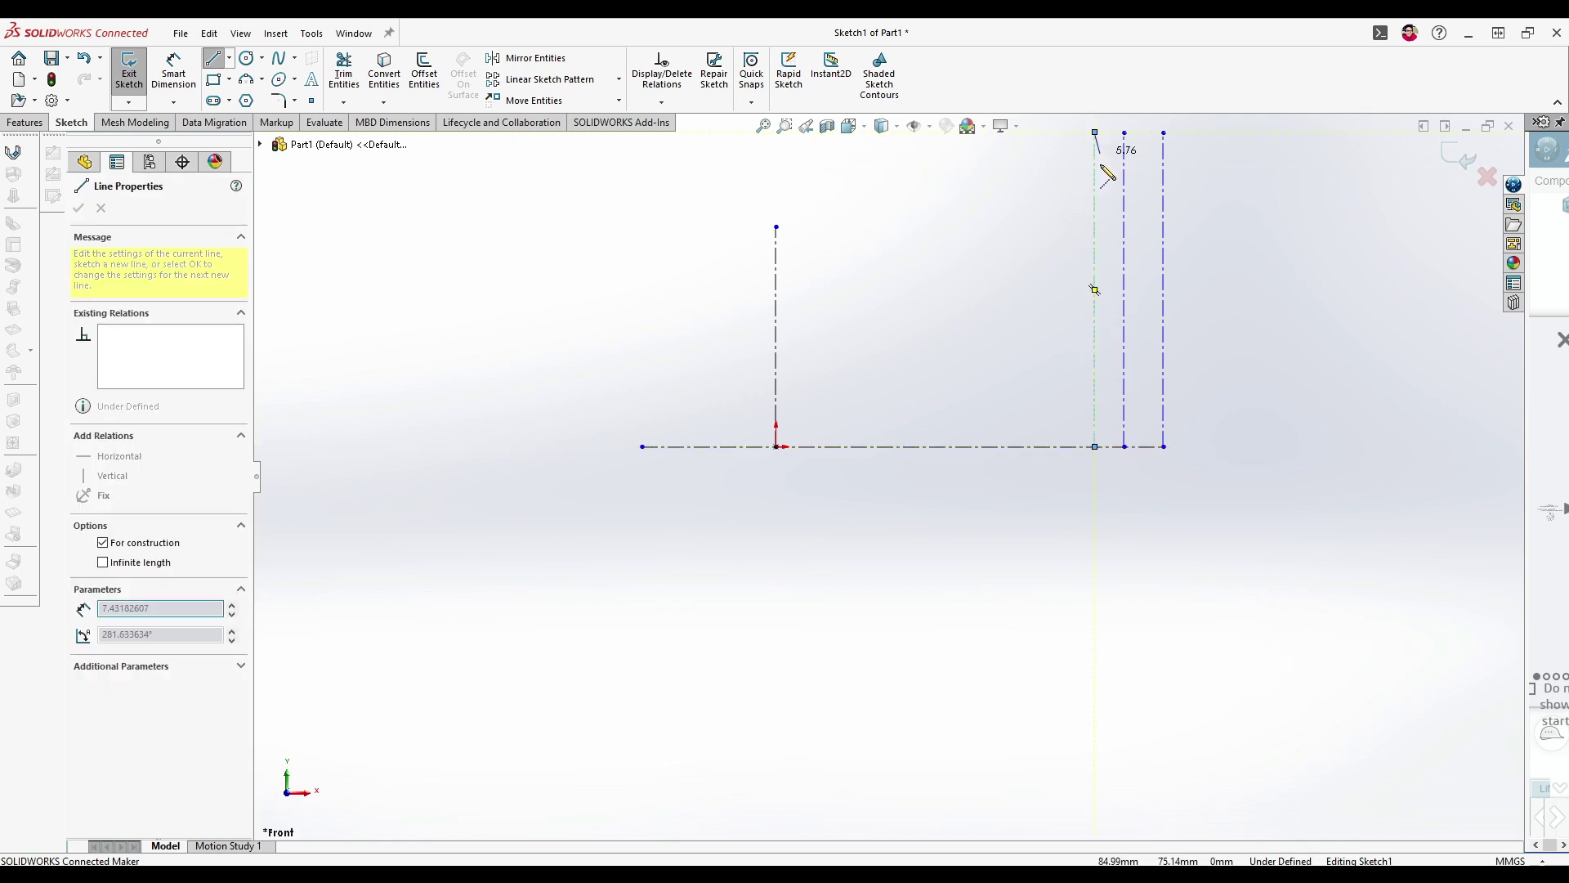
key(Escape)
- Dimension the distance between the two rightmost vertical centerlines and link it to the "Housing Thickness" global variable
click(174, 69)
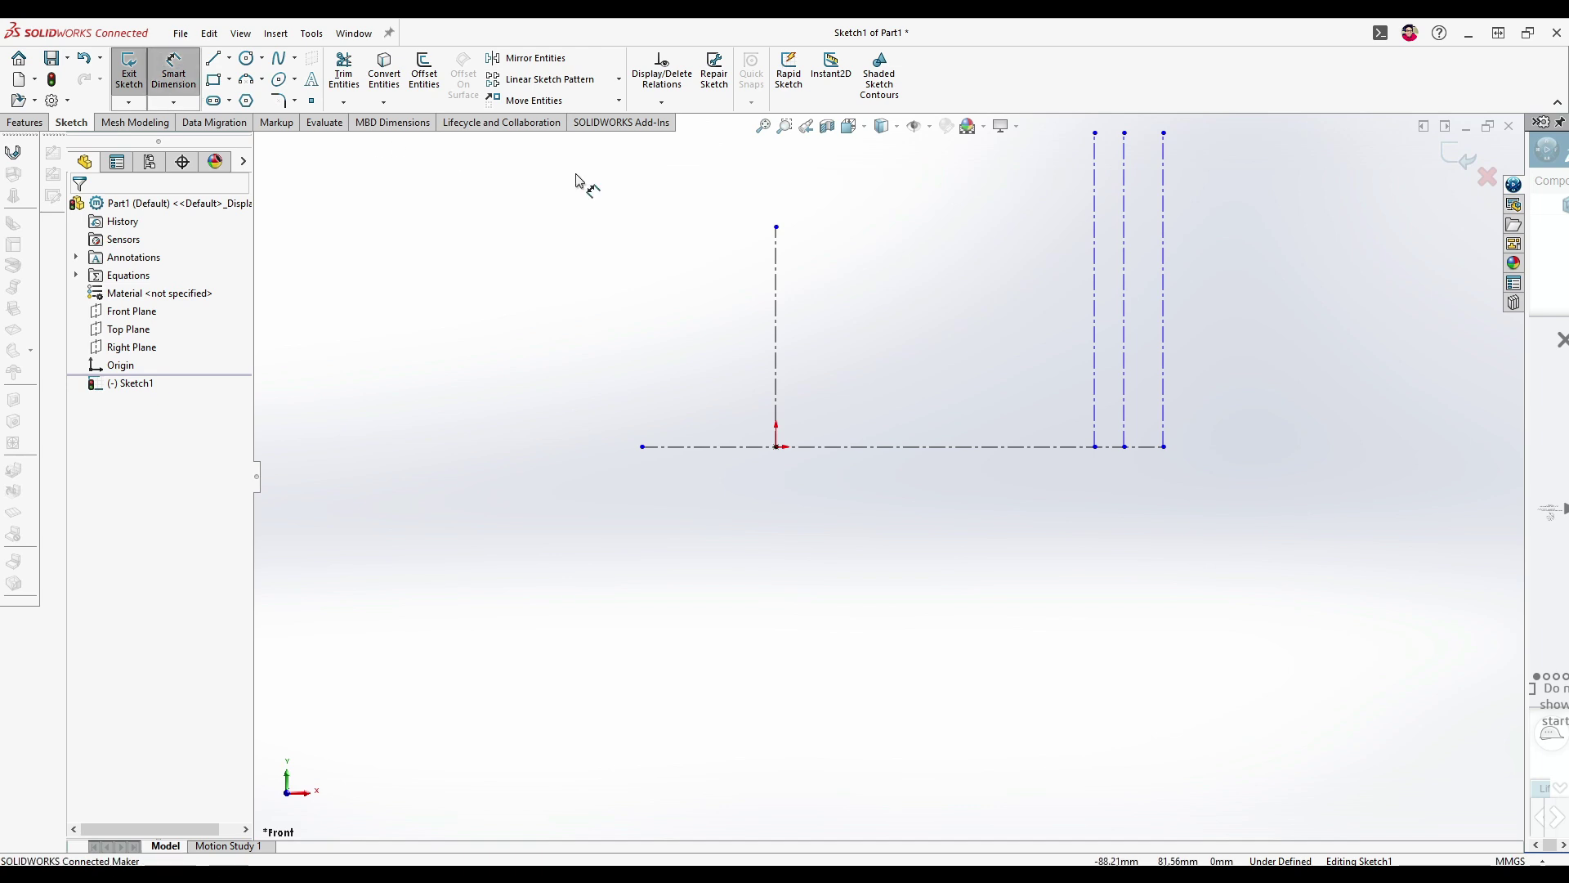
click(1125, 319)
click(1163, 352)
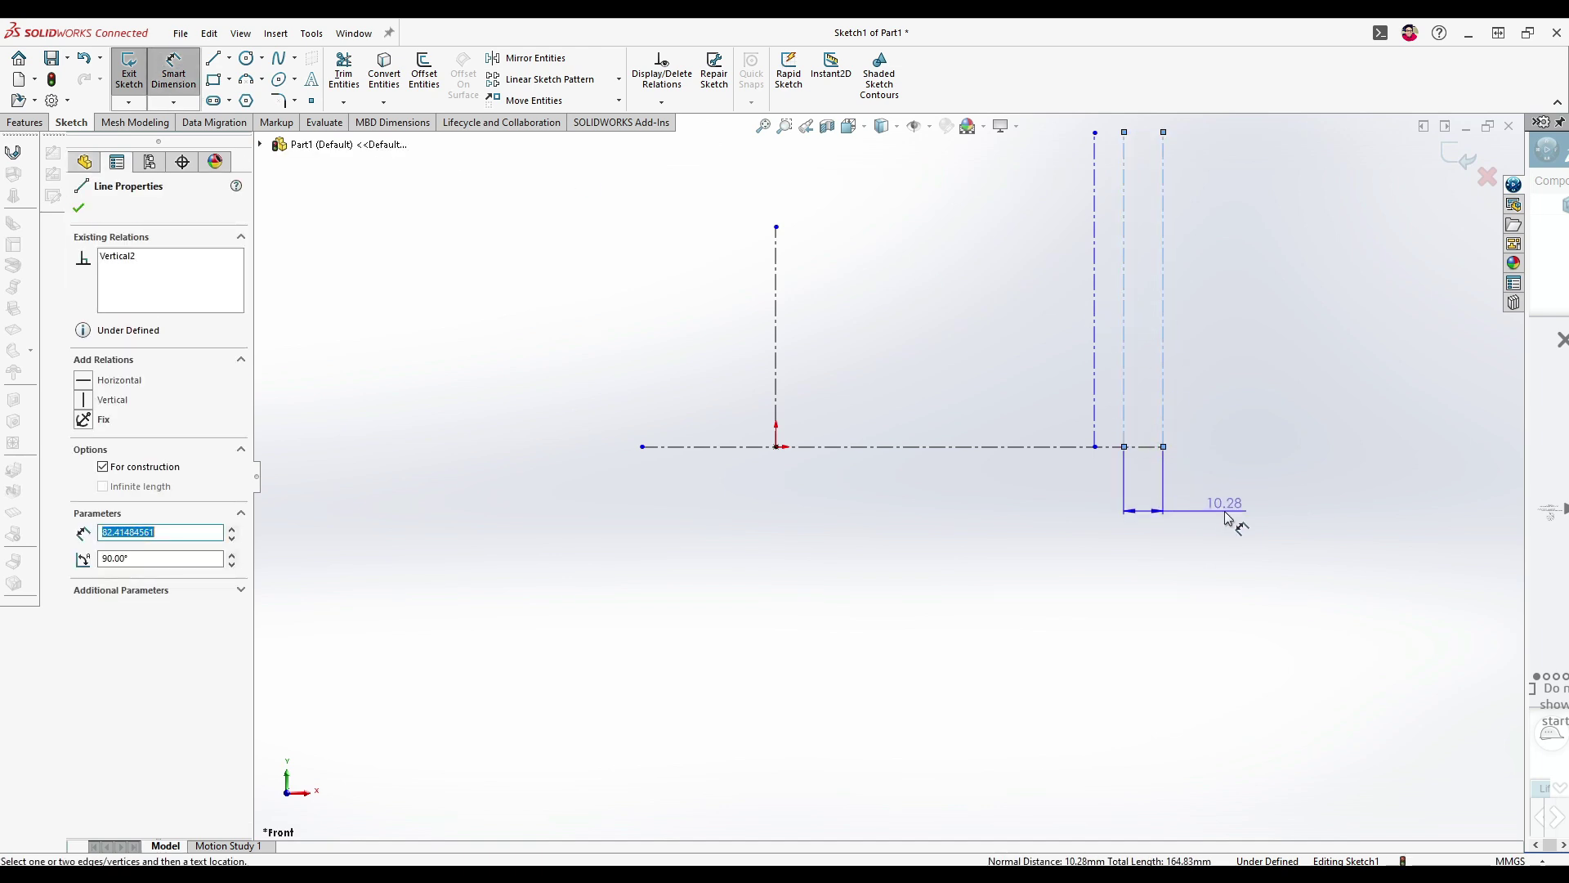
click(1218, 519)
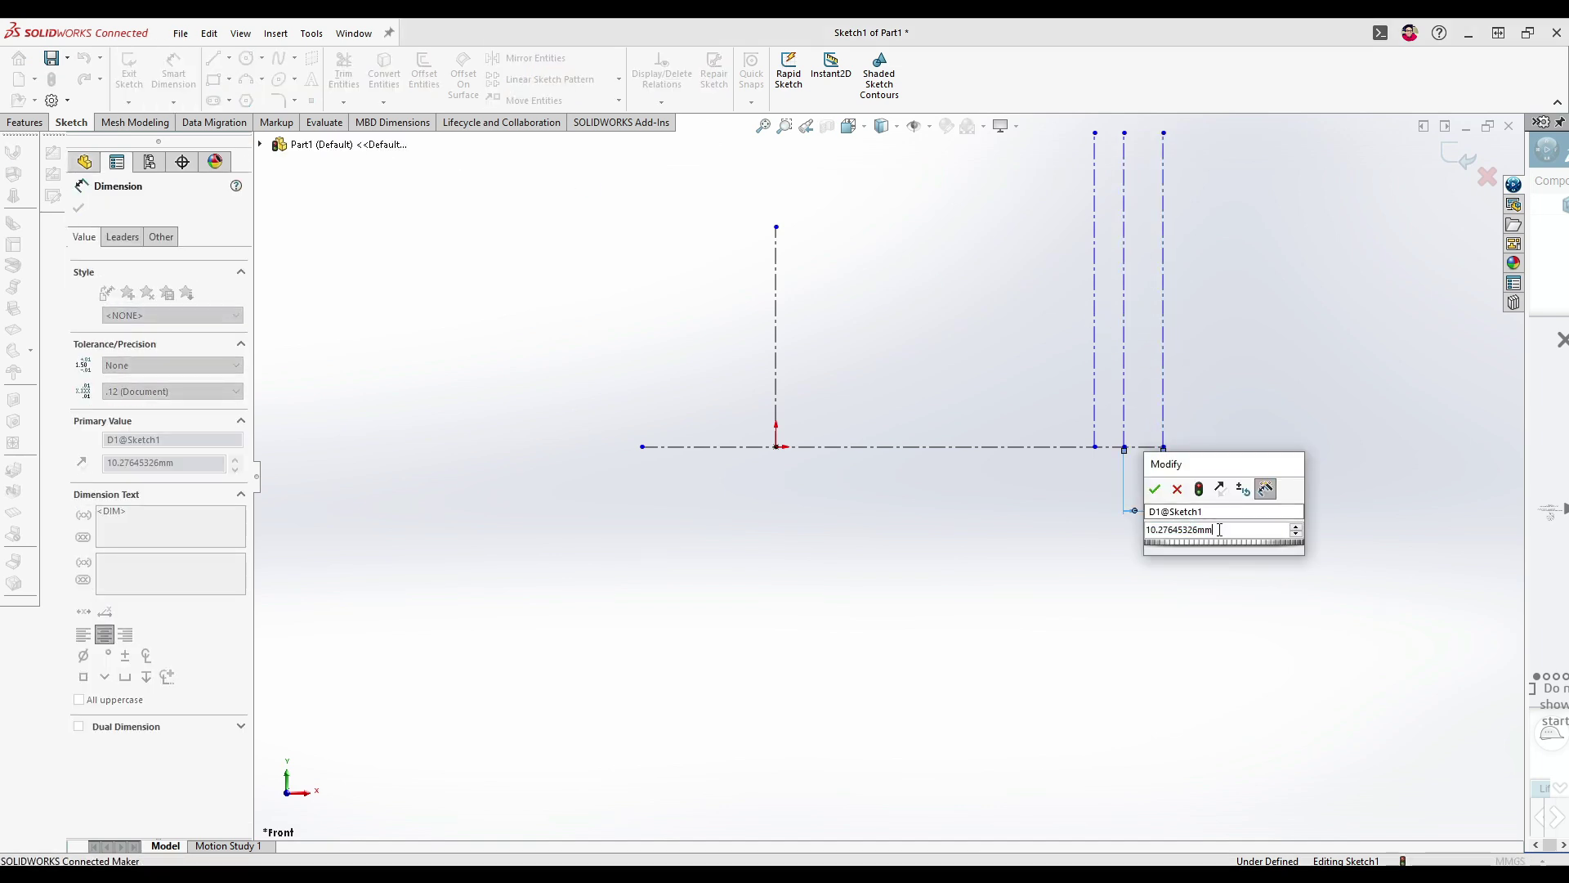
double_click(1219, 529)
text(=)
mouse_move(1185, 547)
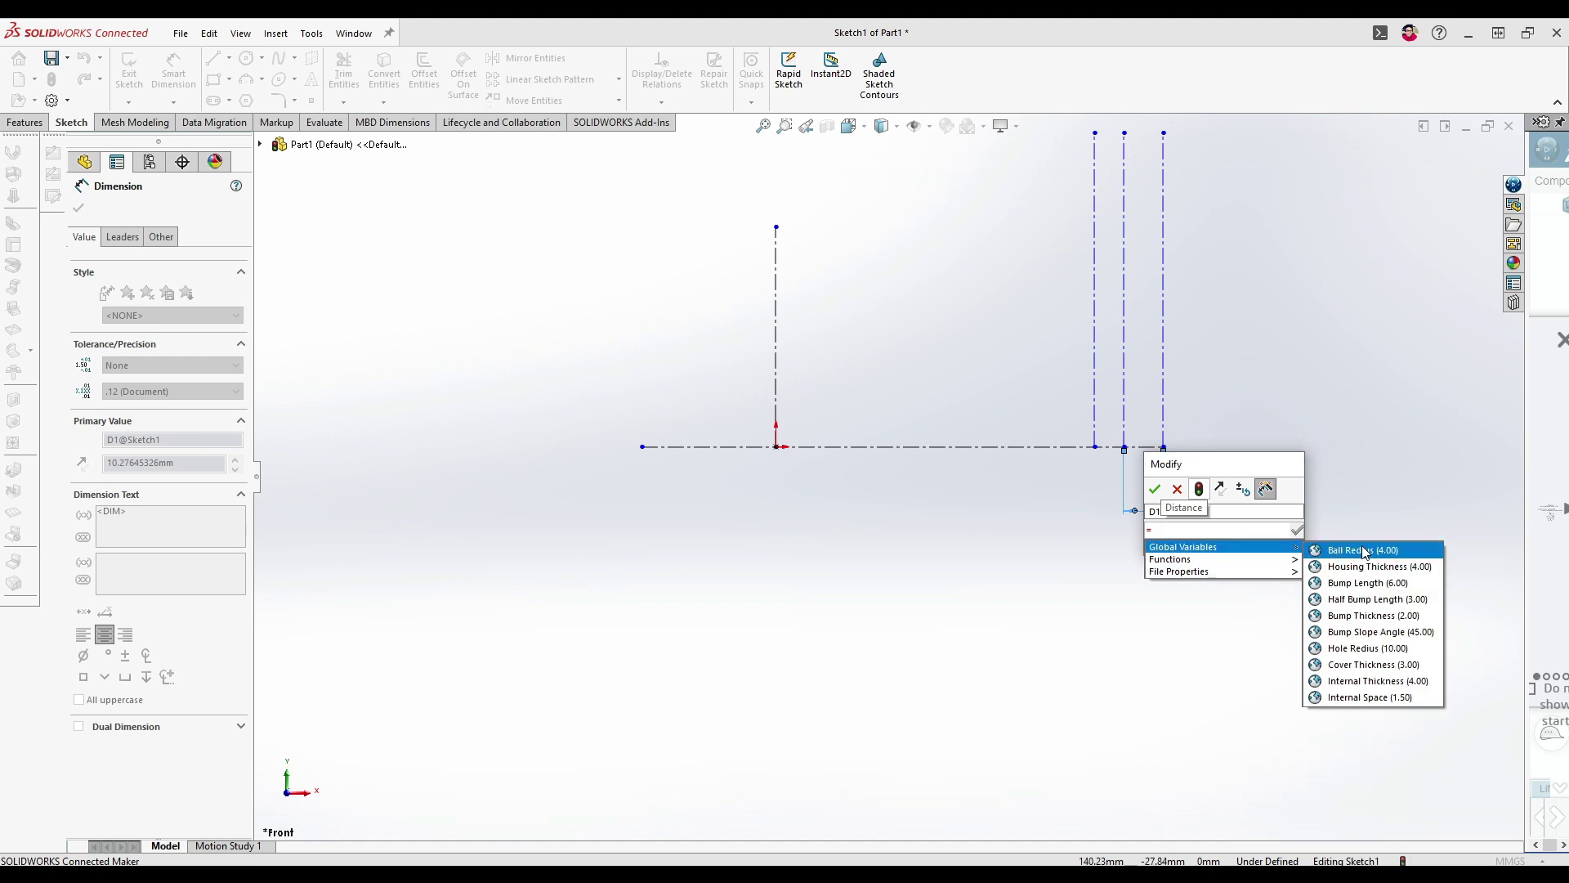
click(1375, 567)
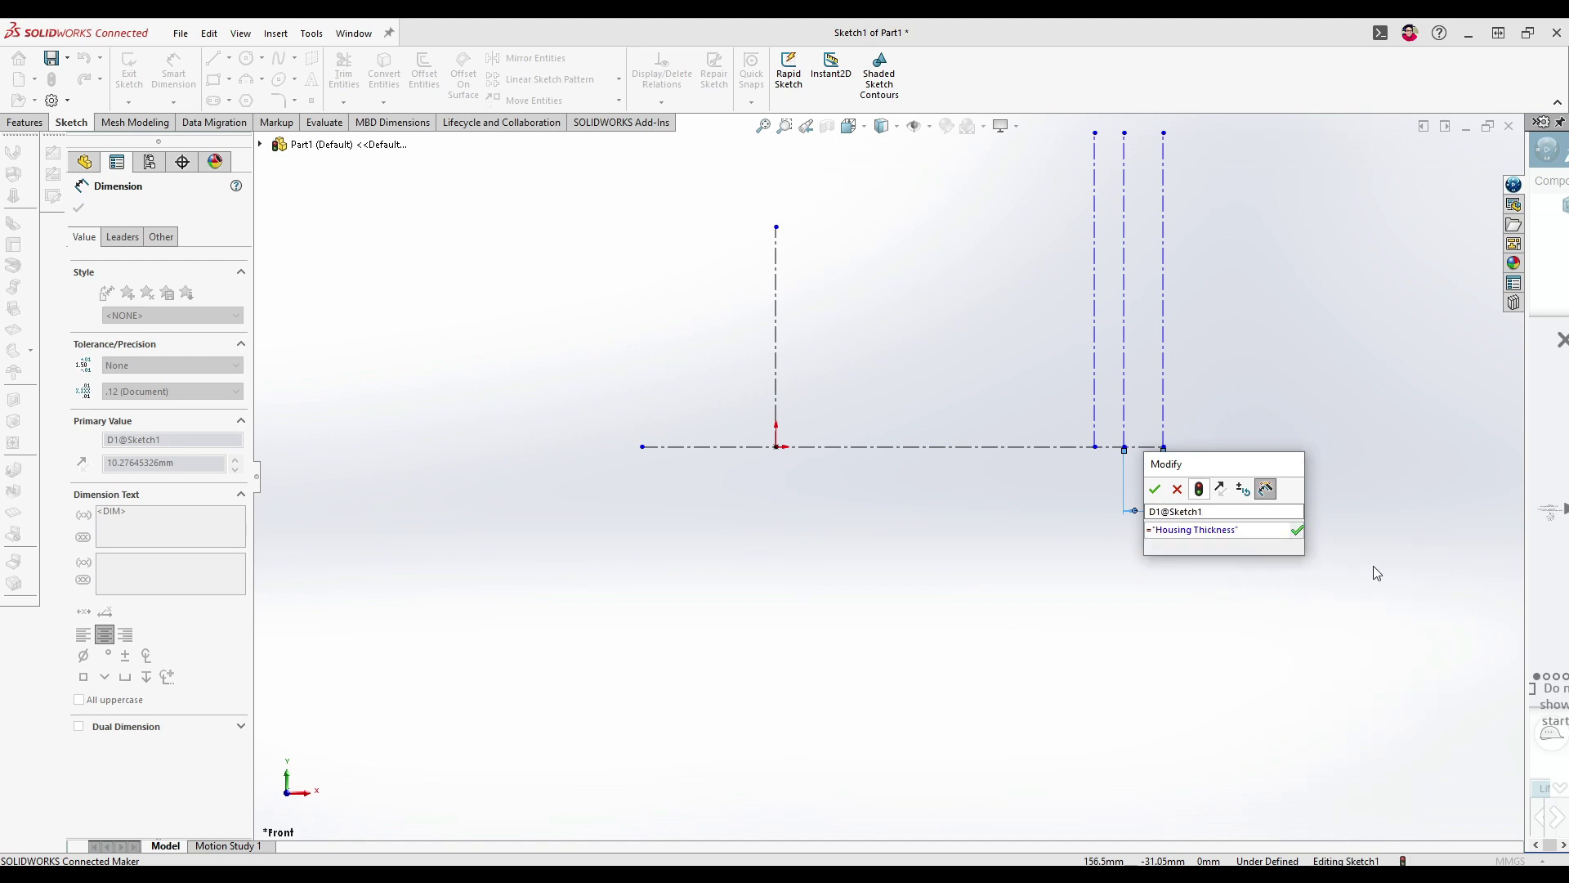
key(Return)
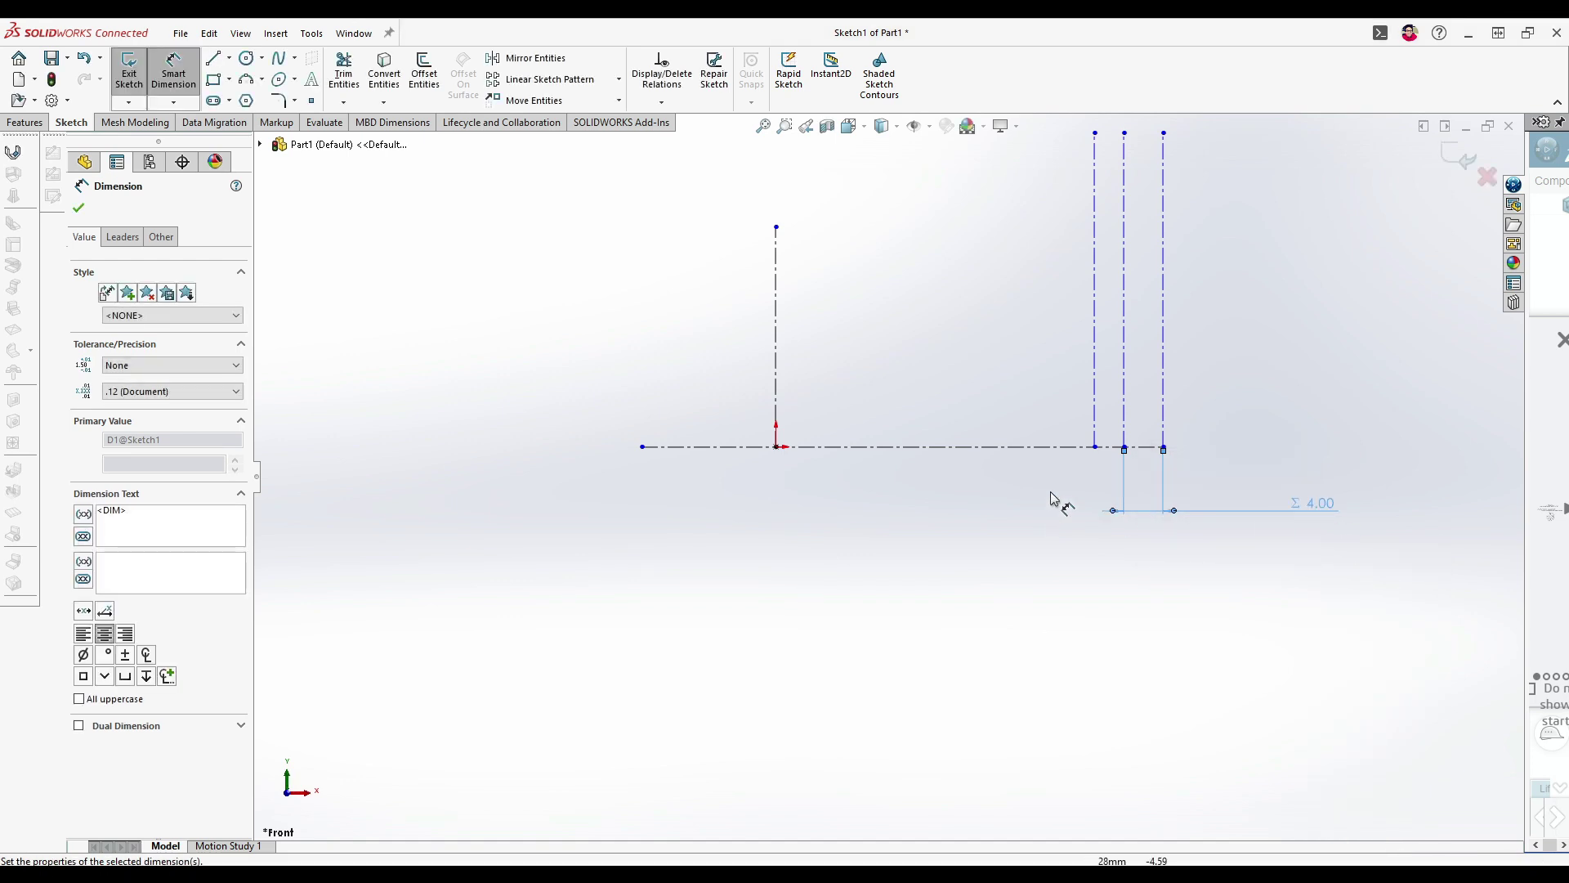
- Dimension the gap between the leftmost and middle of the three grouped vertical centerlines and link it to "Bump Thickness"
click(1095, 433)
click(1152, 547)
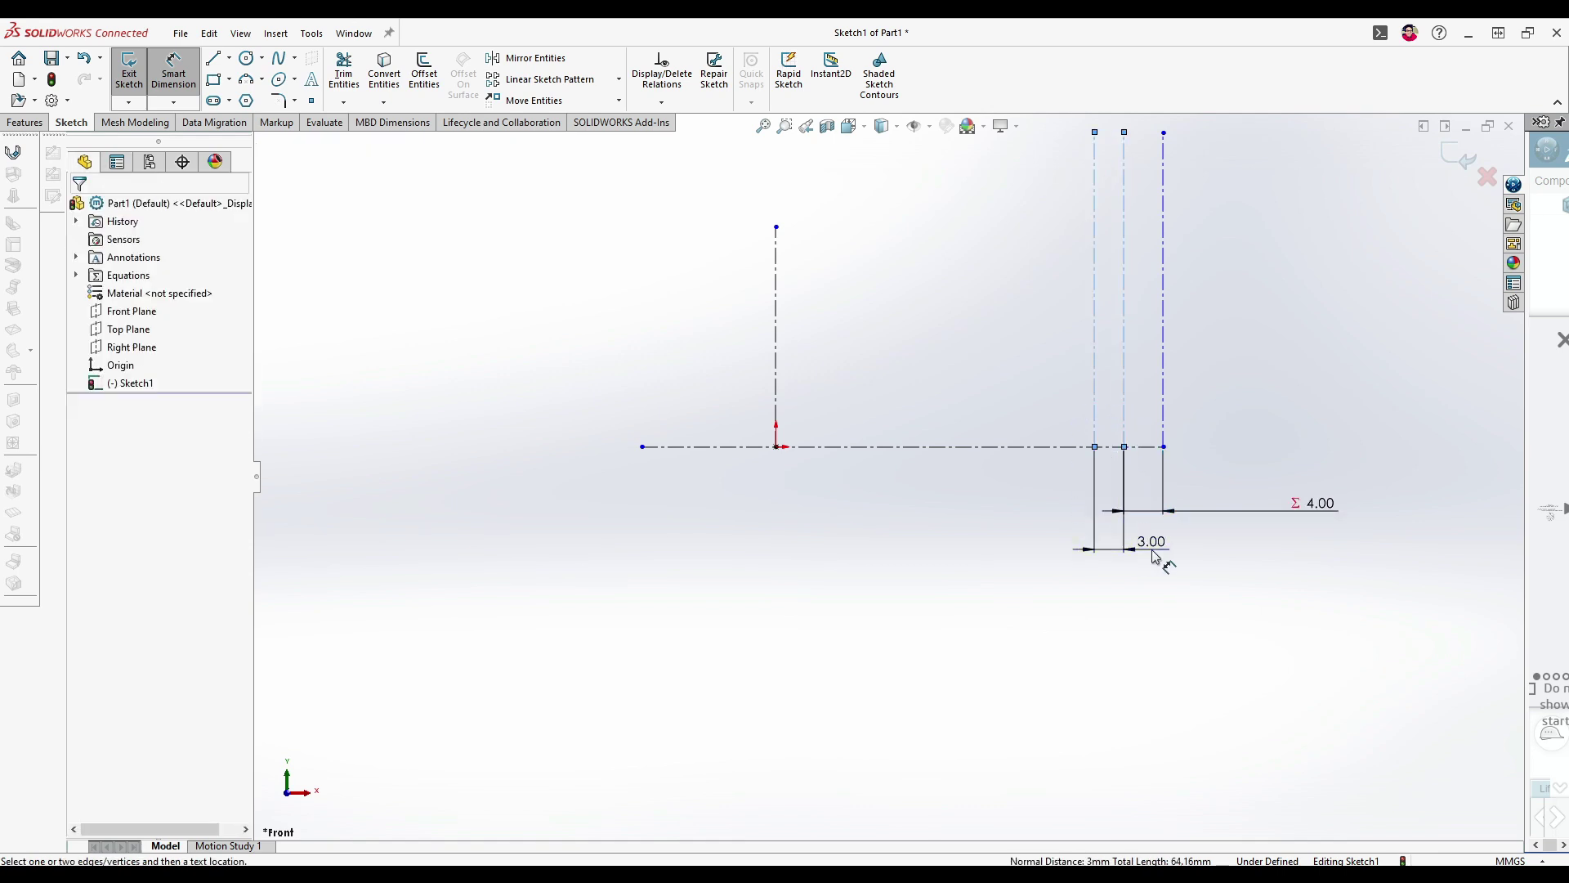
text(=)
key(Down)
key(Right)
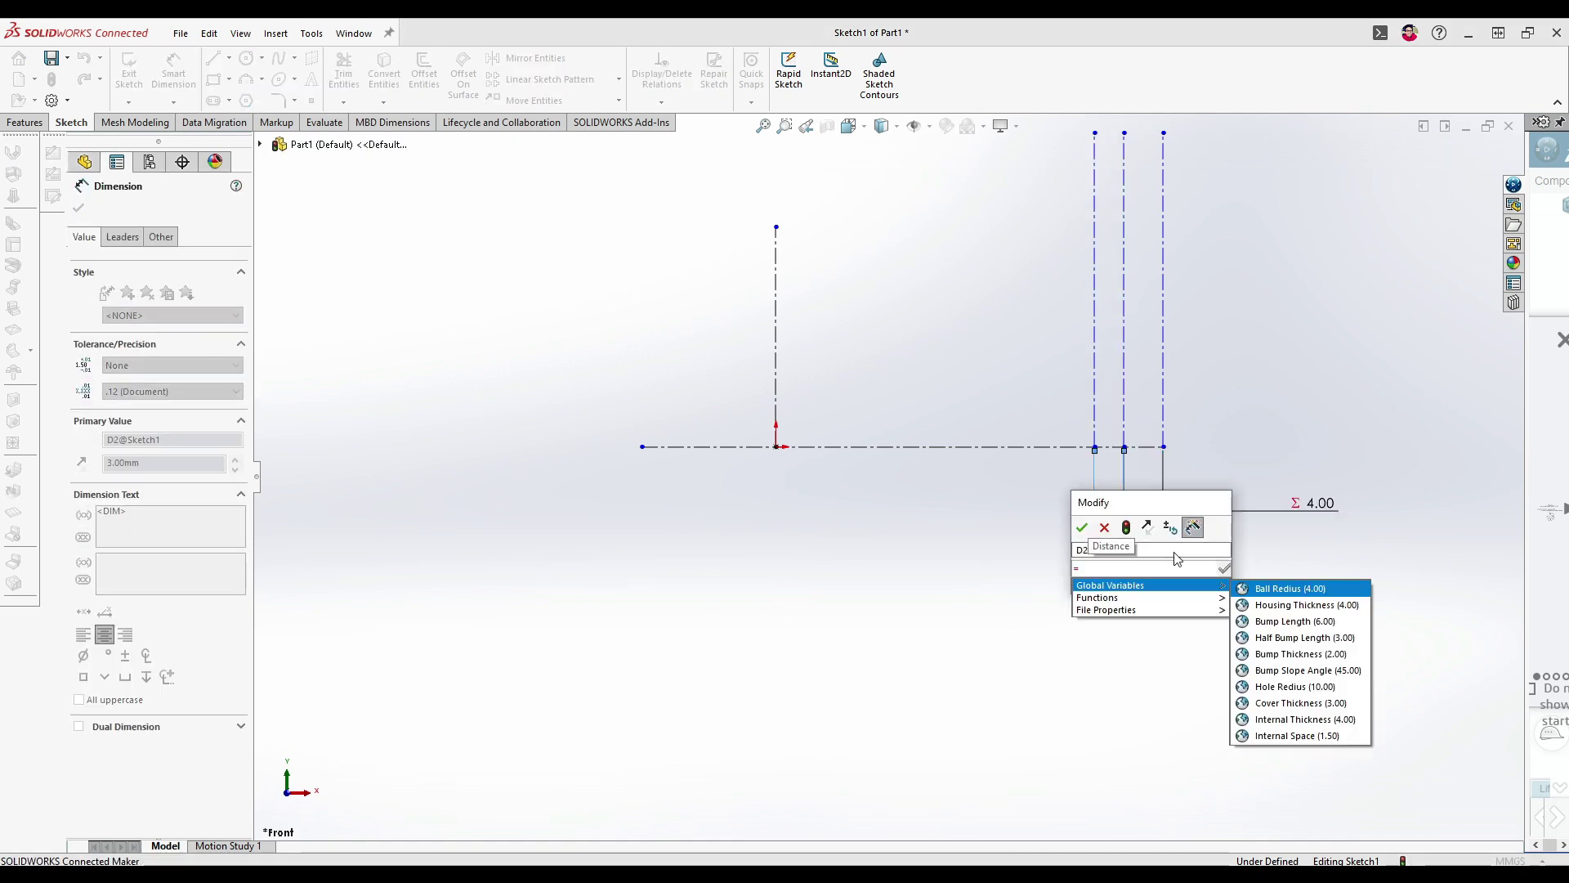
key(Down)
key(Down)
key(Down)
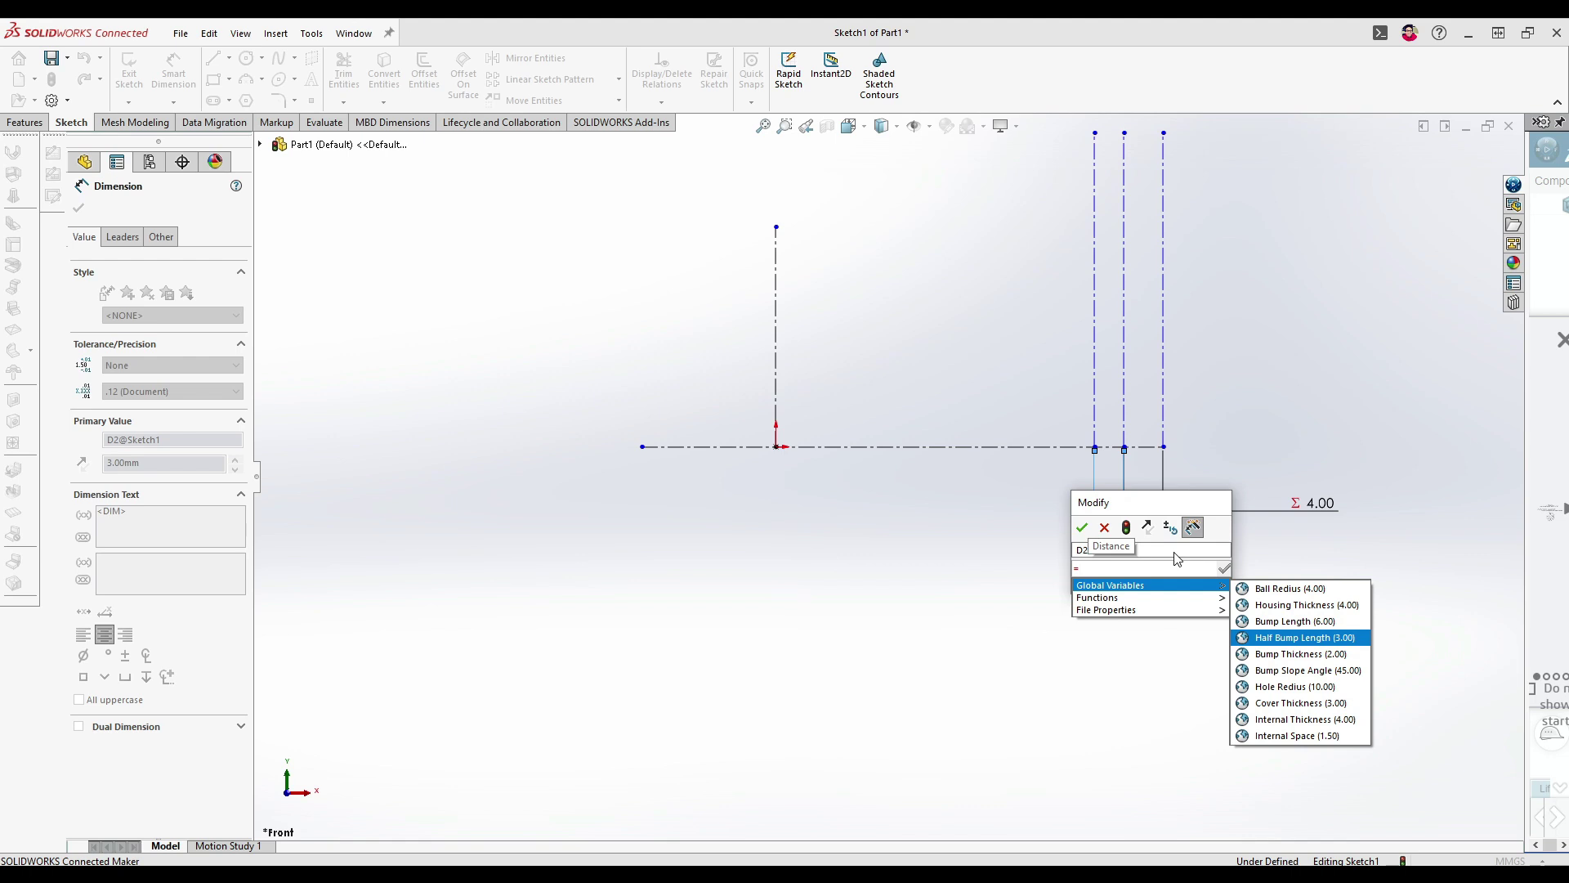
key(Down)
key(Return)
key(Return)
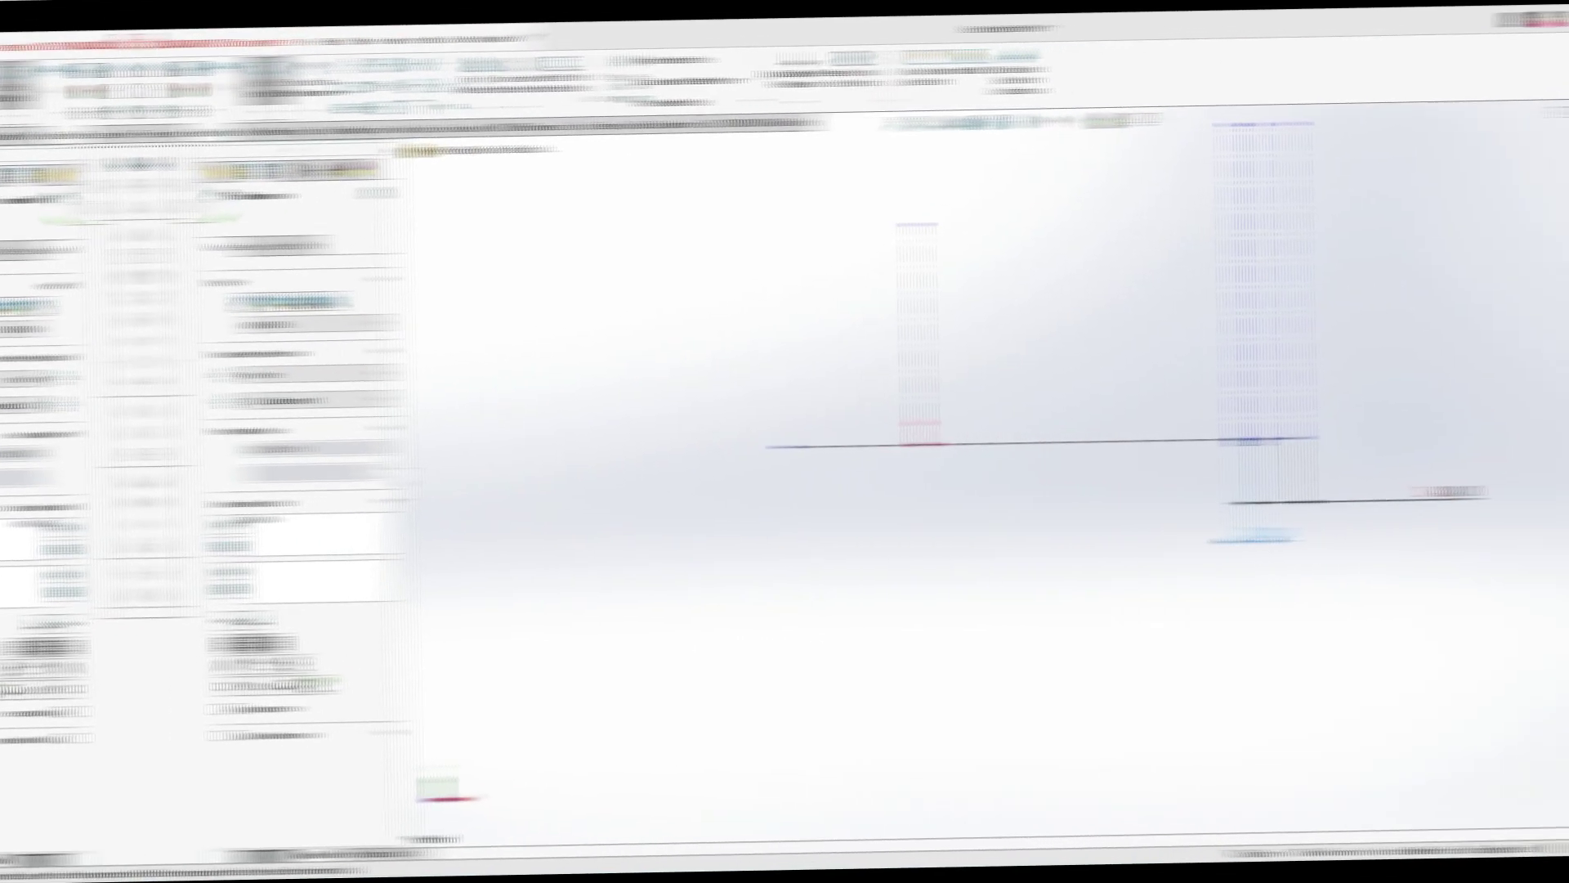
- Draw a horizontal centerline about 4.4 mm above the origin, from the vertical centerline at the origin to the rightmost vertical centerline
click(235, 56)
click(227, 96)
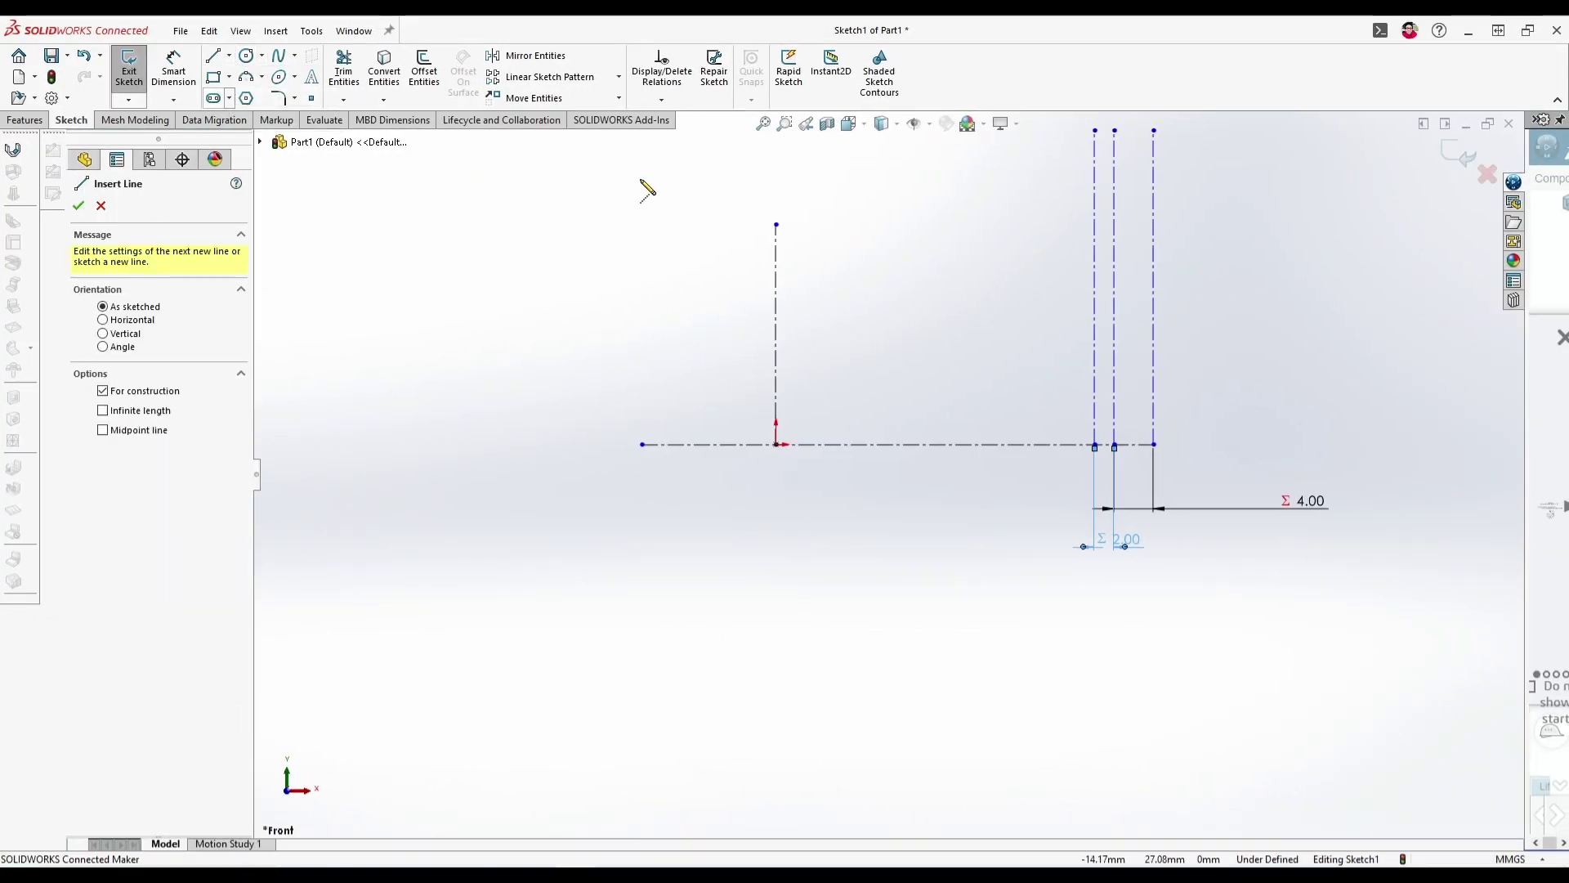
click(776, 400)
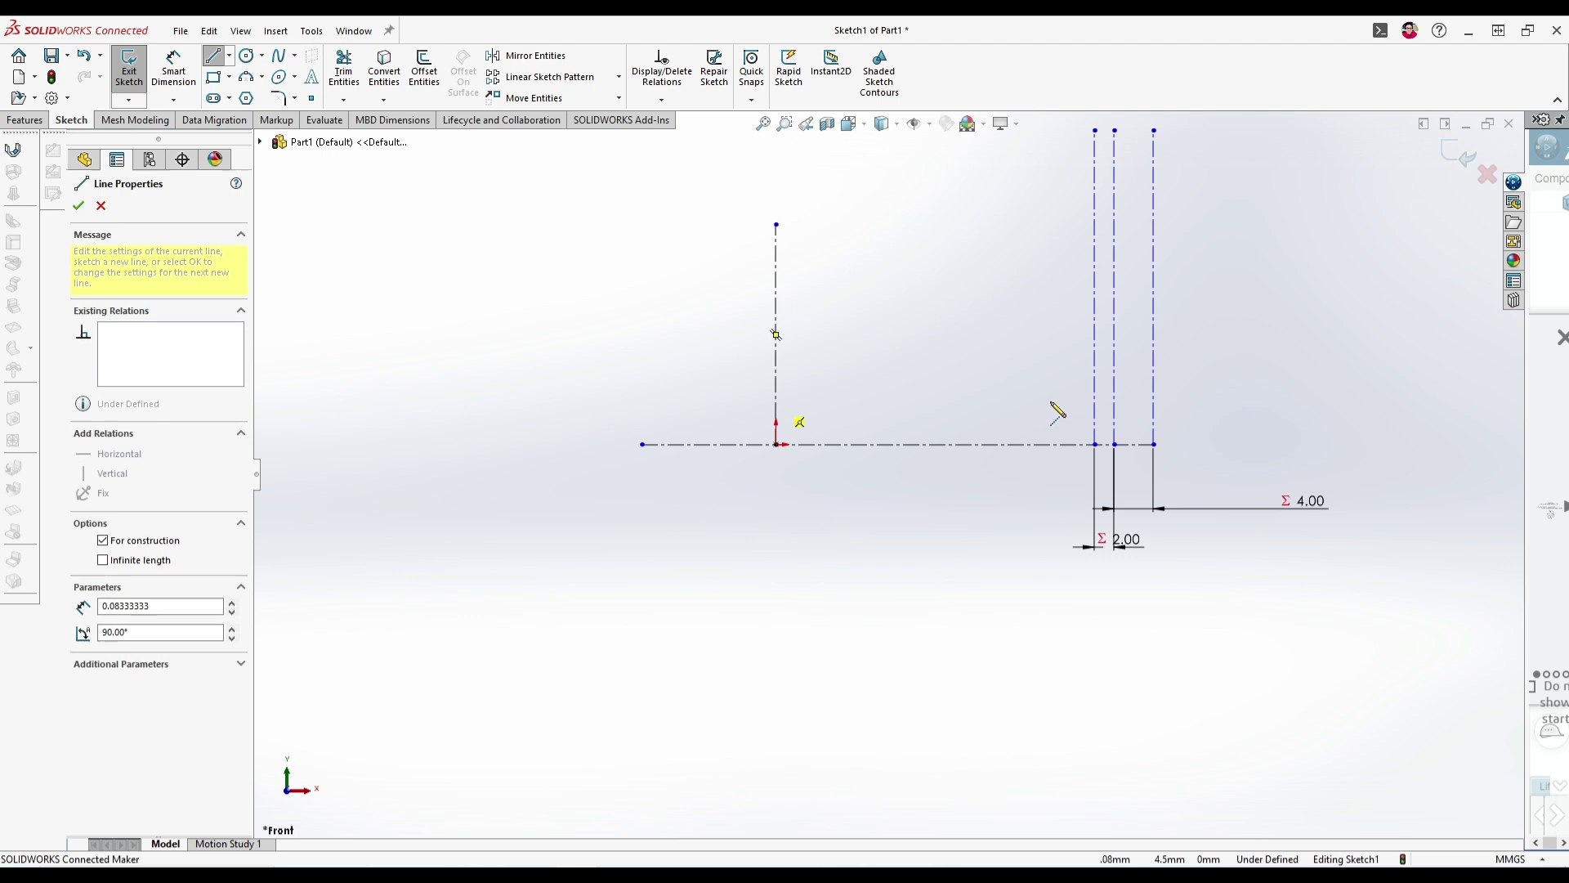
click(1153, 400)
key(Escape)
- Dimension the distance between the two horizontal centerlines and link it to the "Half Bump Length" global variable
click(173, 70)
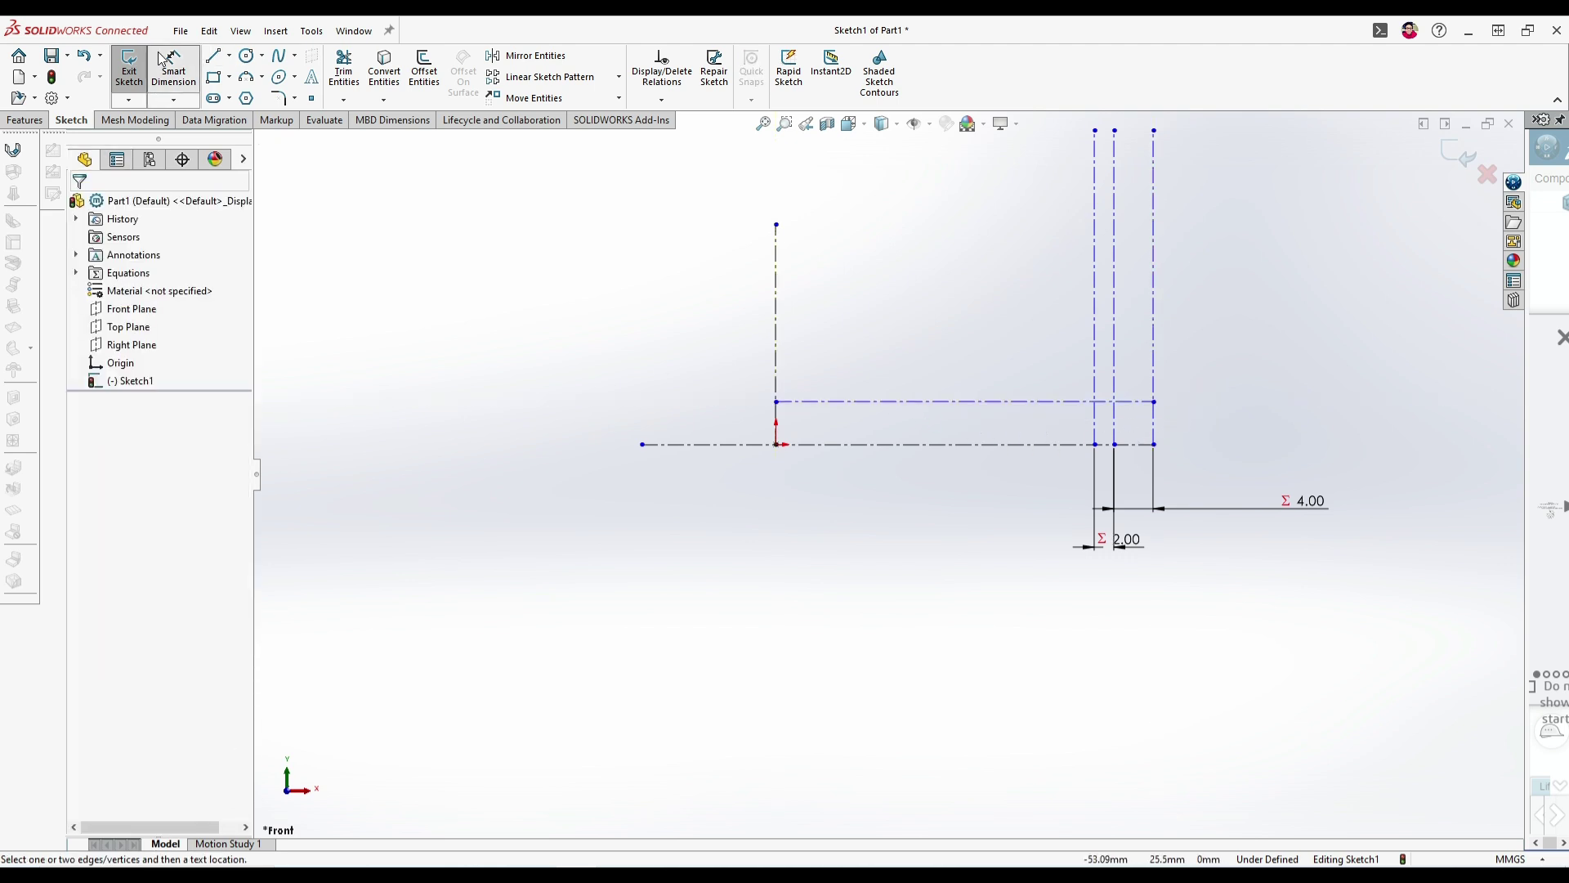
click(817, 402)
click(812, 445)
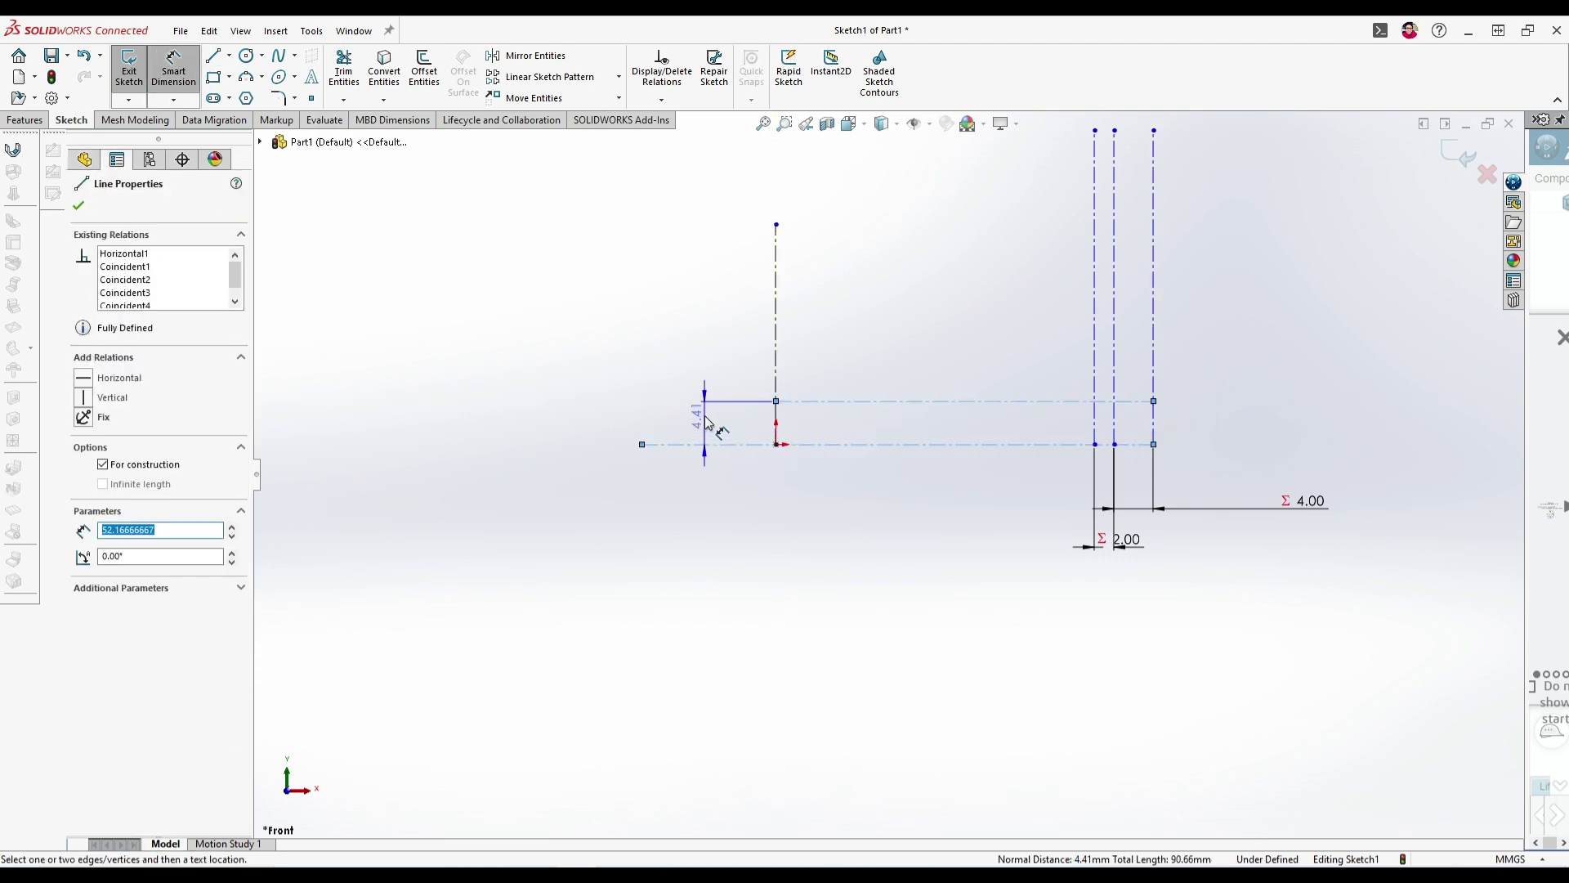
click(708, 422)
text(=)
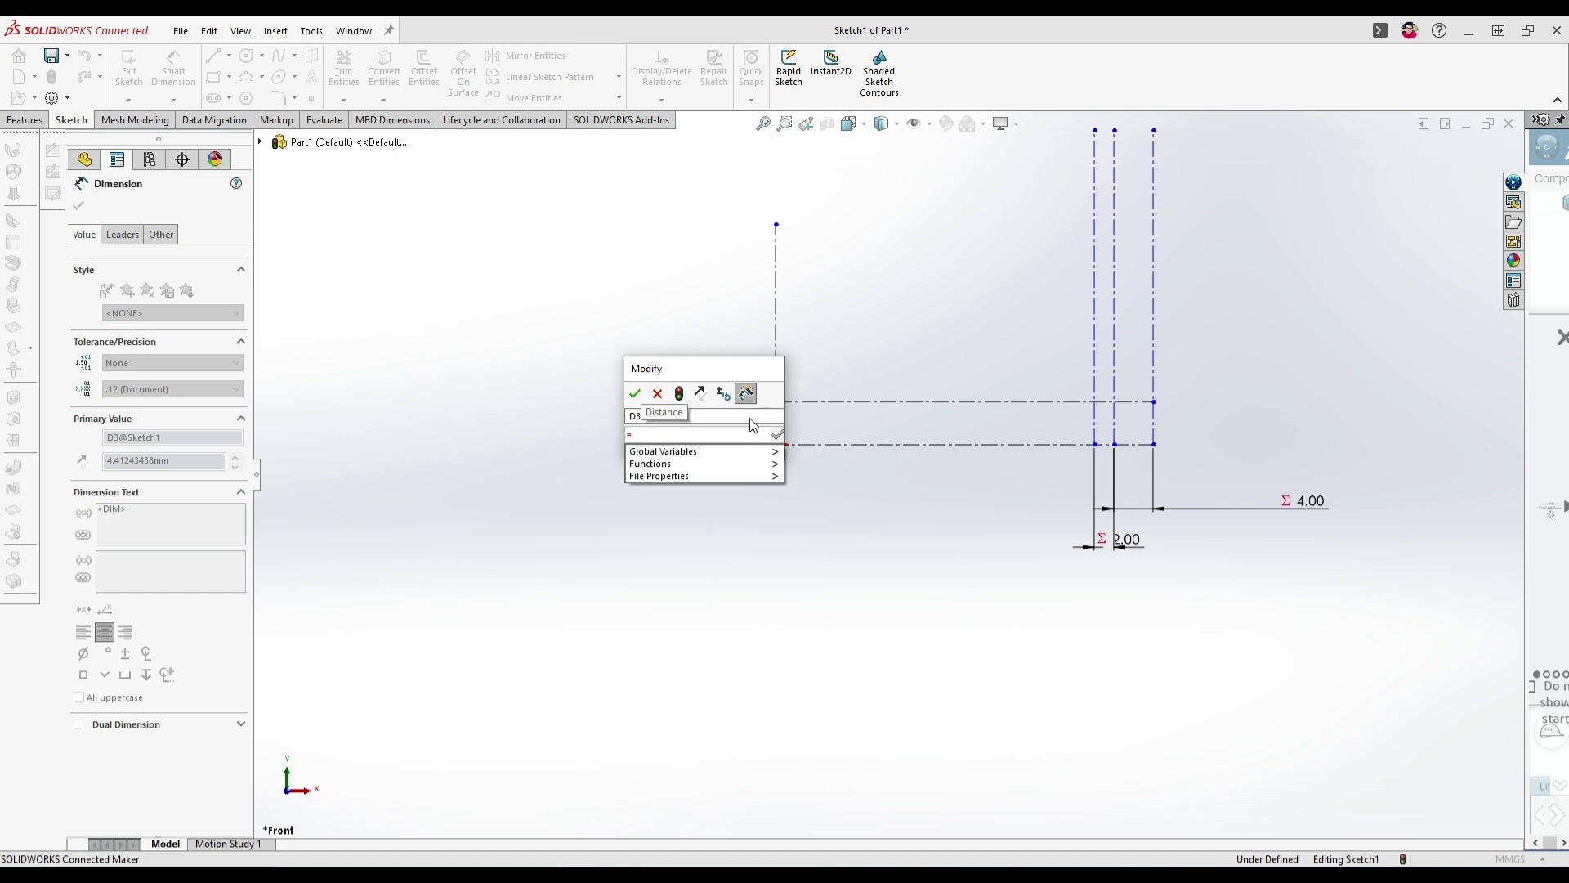
key(Down)
key(Right)
key(Down)
key(Down)
key(Down)
key(Return)
key(Return)
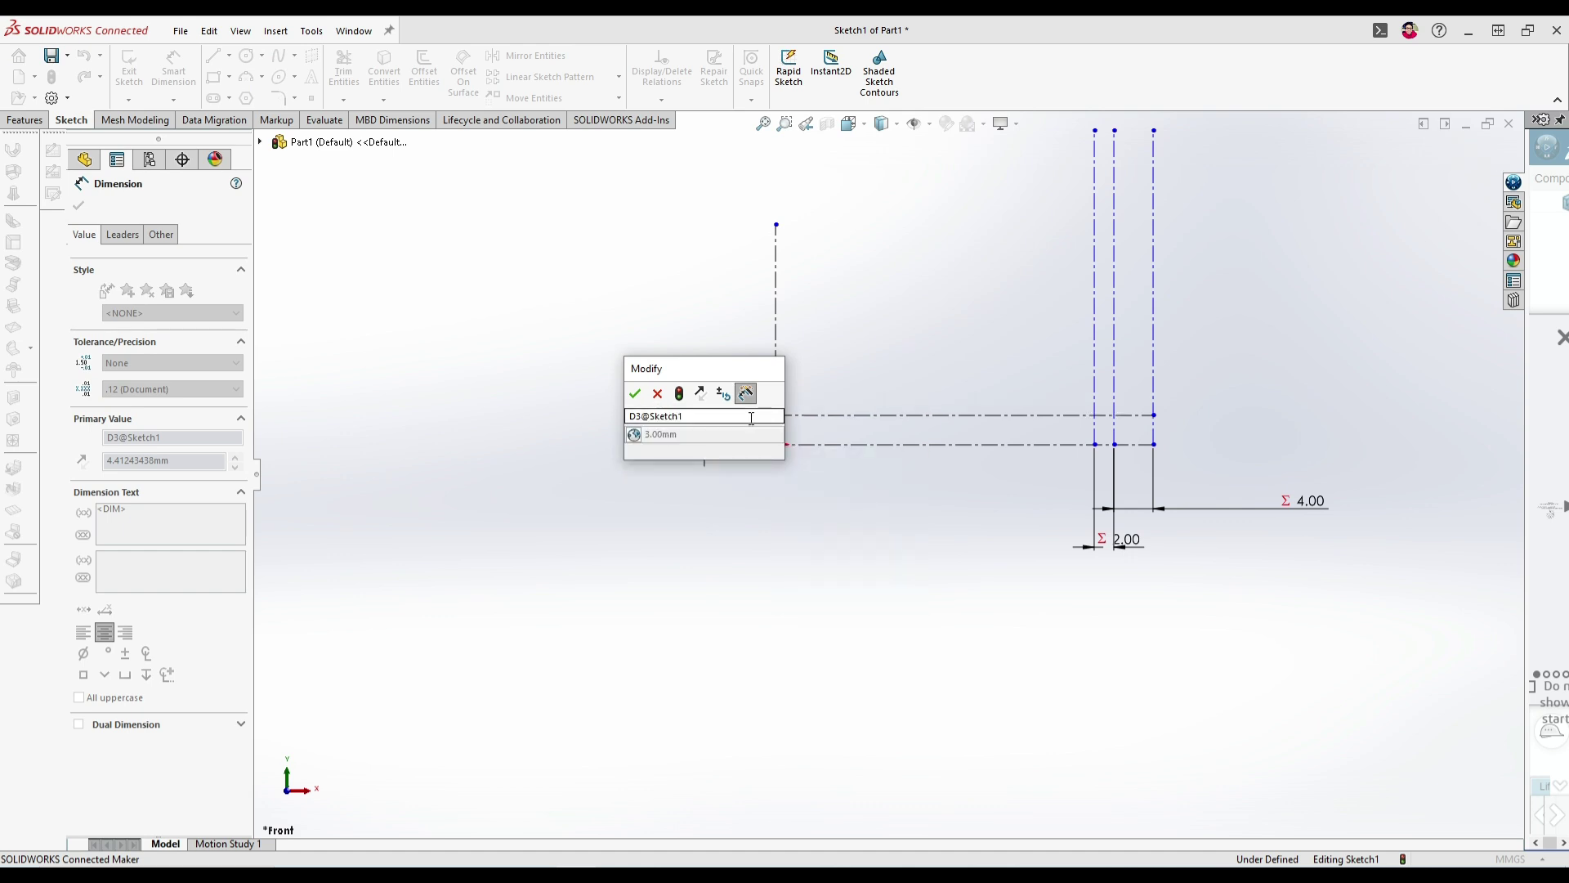
click(643, 399)
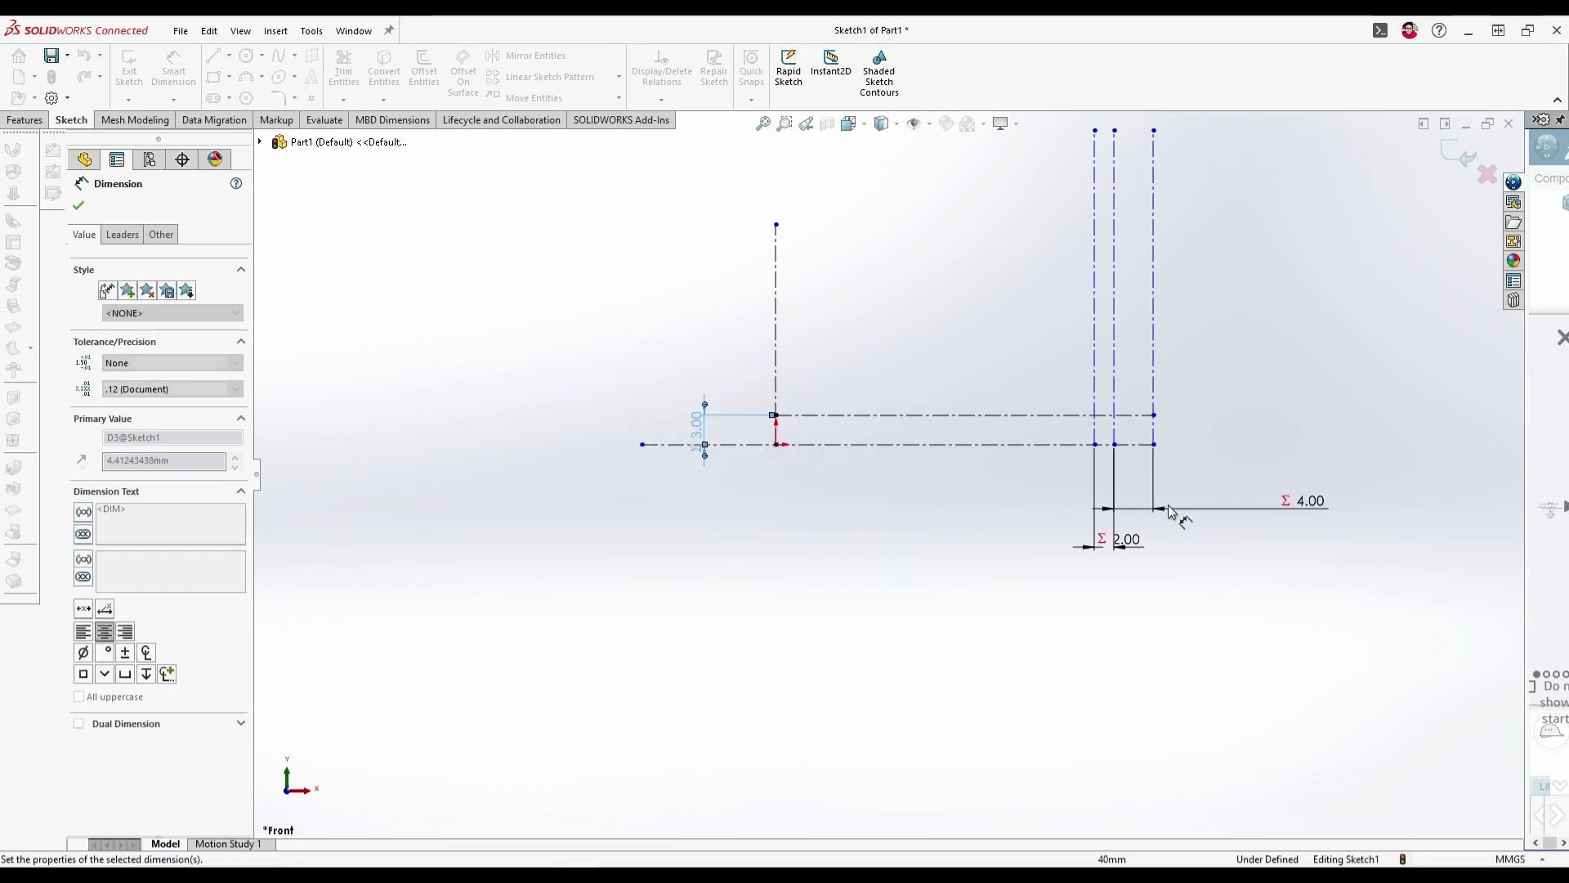
- Add a sketch point at the intersection of the upper horizontal centerline and the leftmost of the three grouped vertical centerlines
scroll(1130, 425, down, 6)
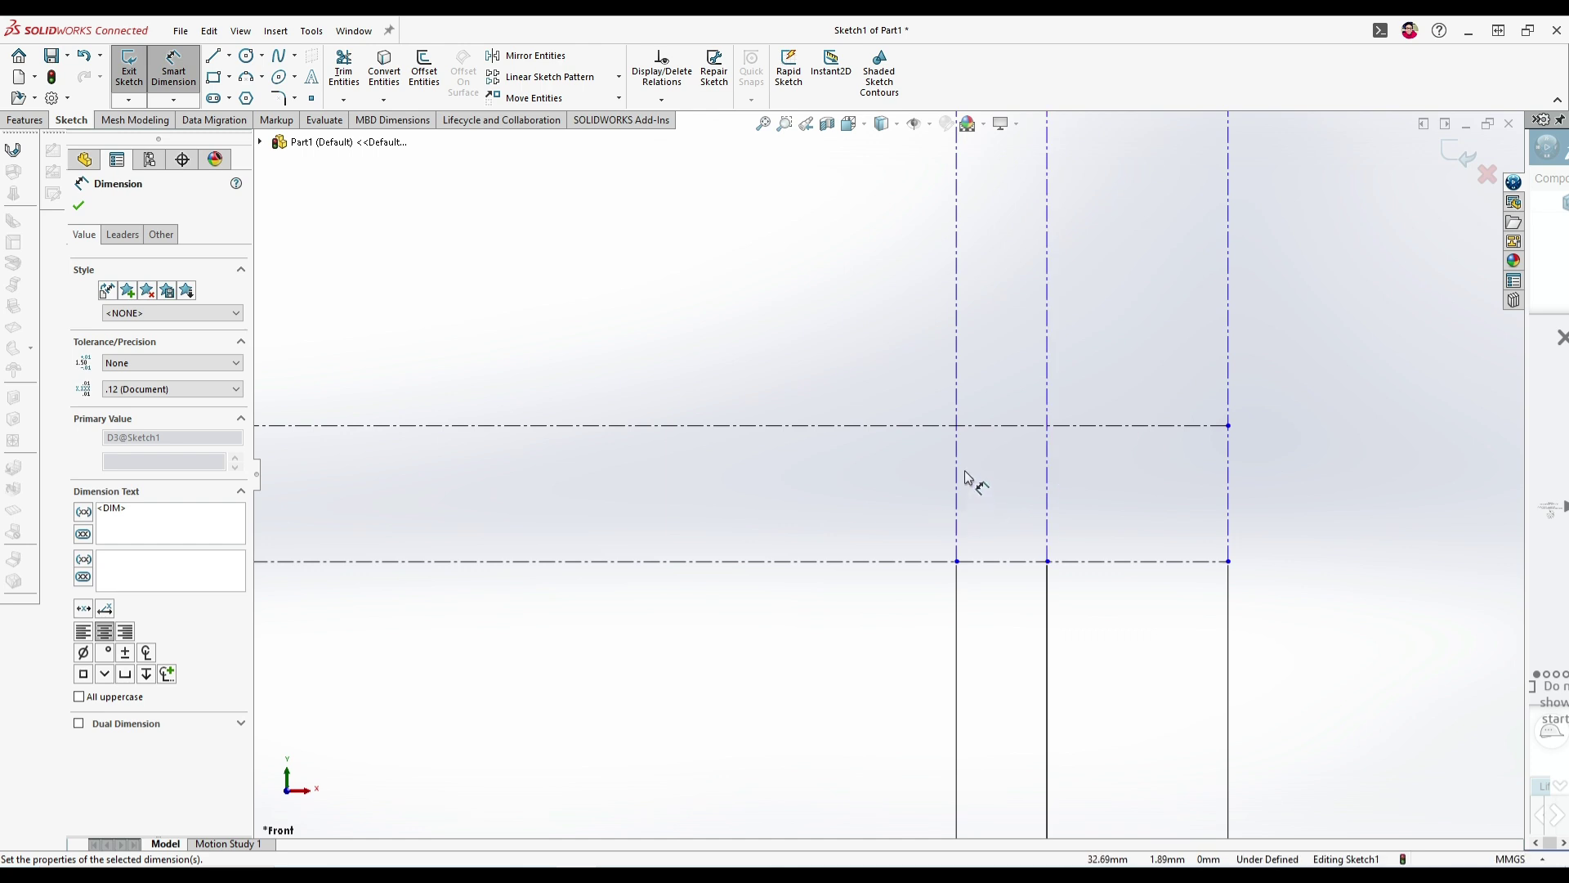
click(968, 426)
key(Escape)
key(Escape)
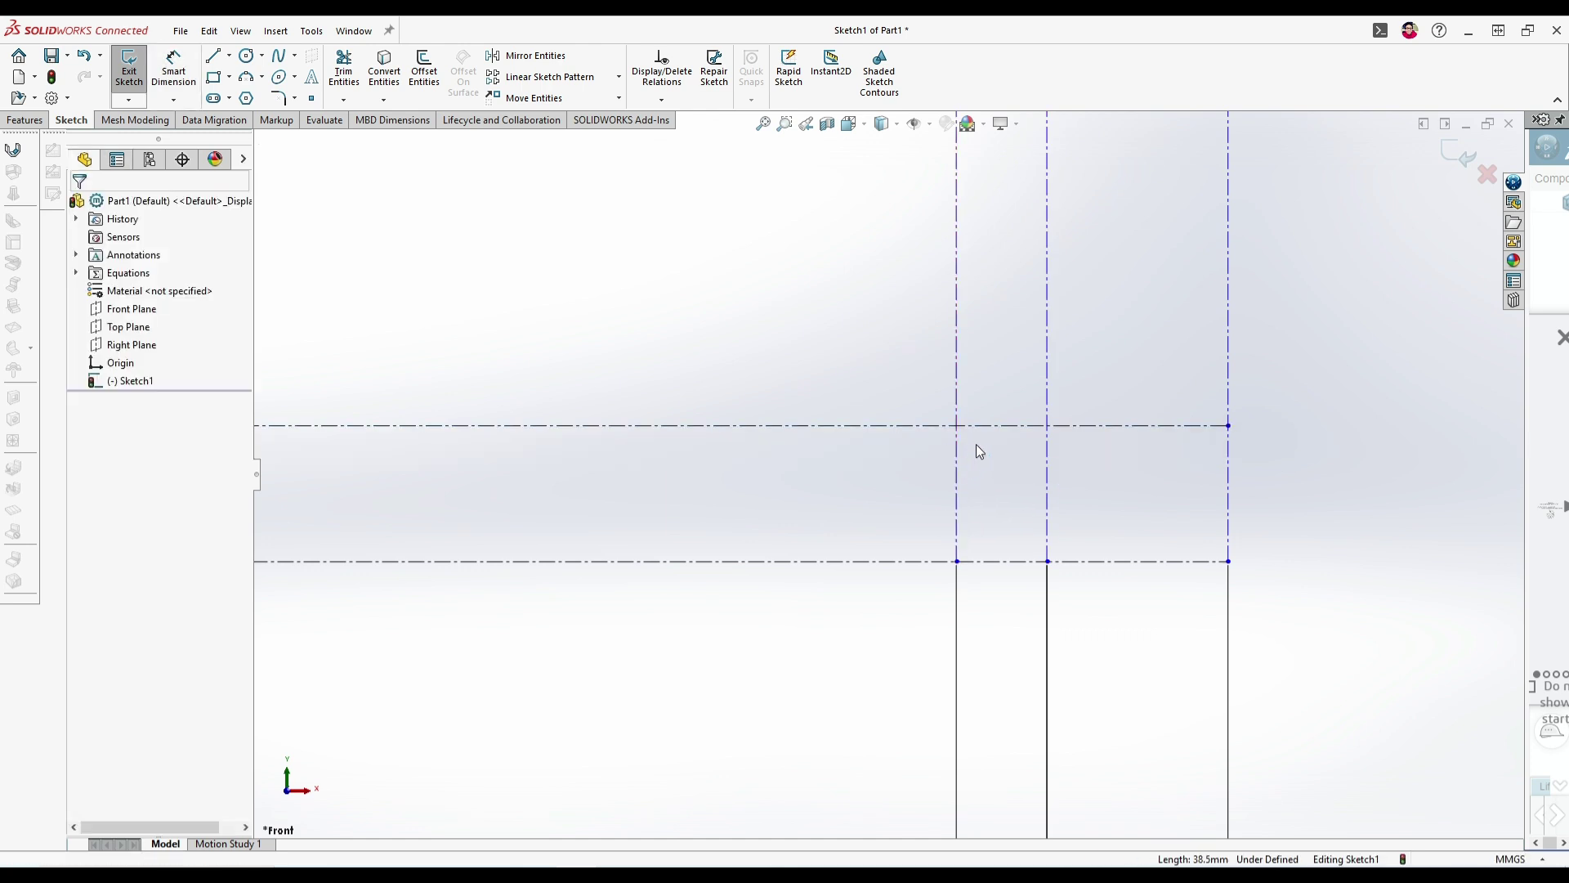
click(975, 426)
ctrl+click(957, 474)
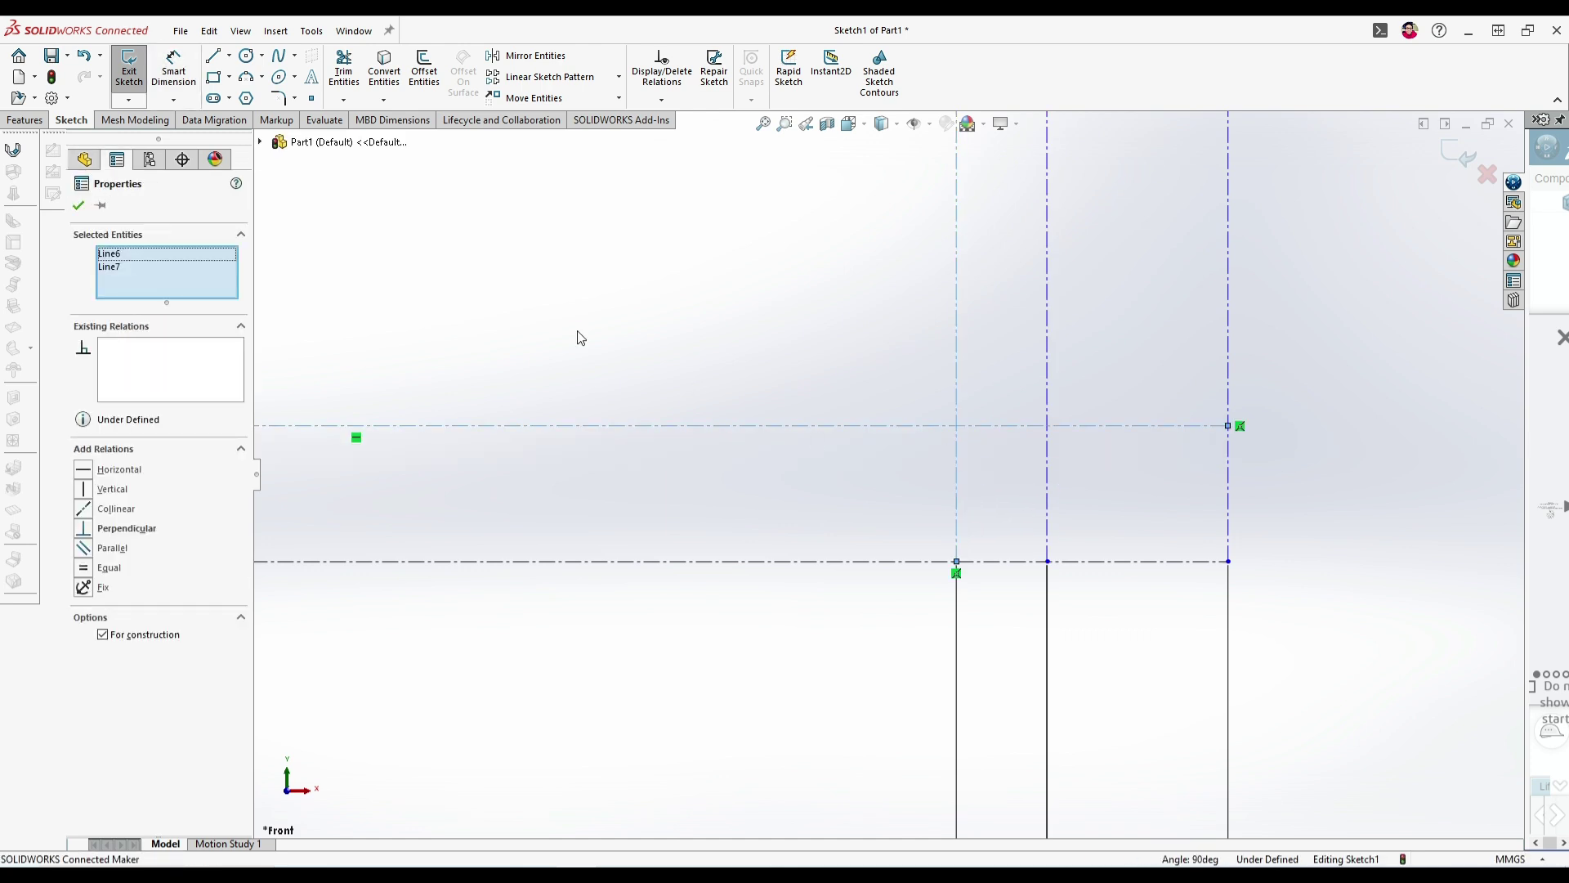
click(313, 102)
- Draw a diagonal centerline about 13 mm long, rising from the lower horizontal centerline to the rightmost vertical centerline
click(230, 56)
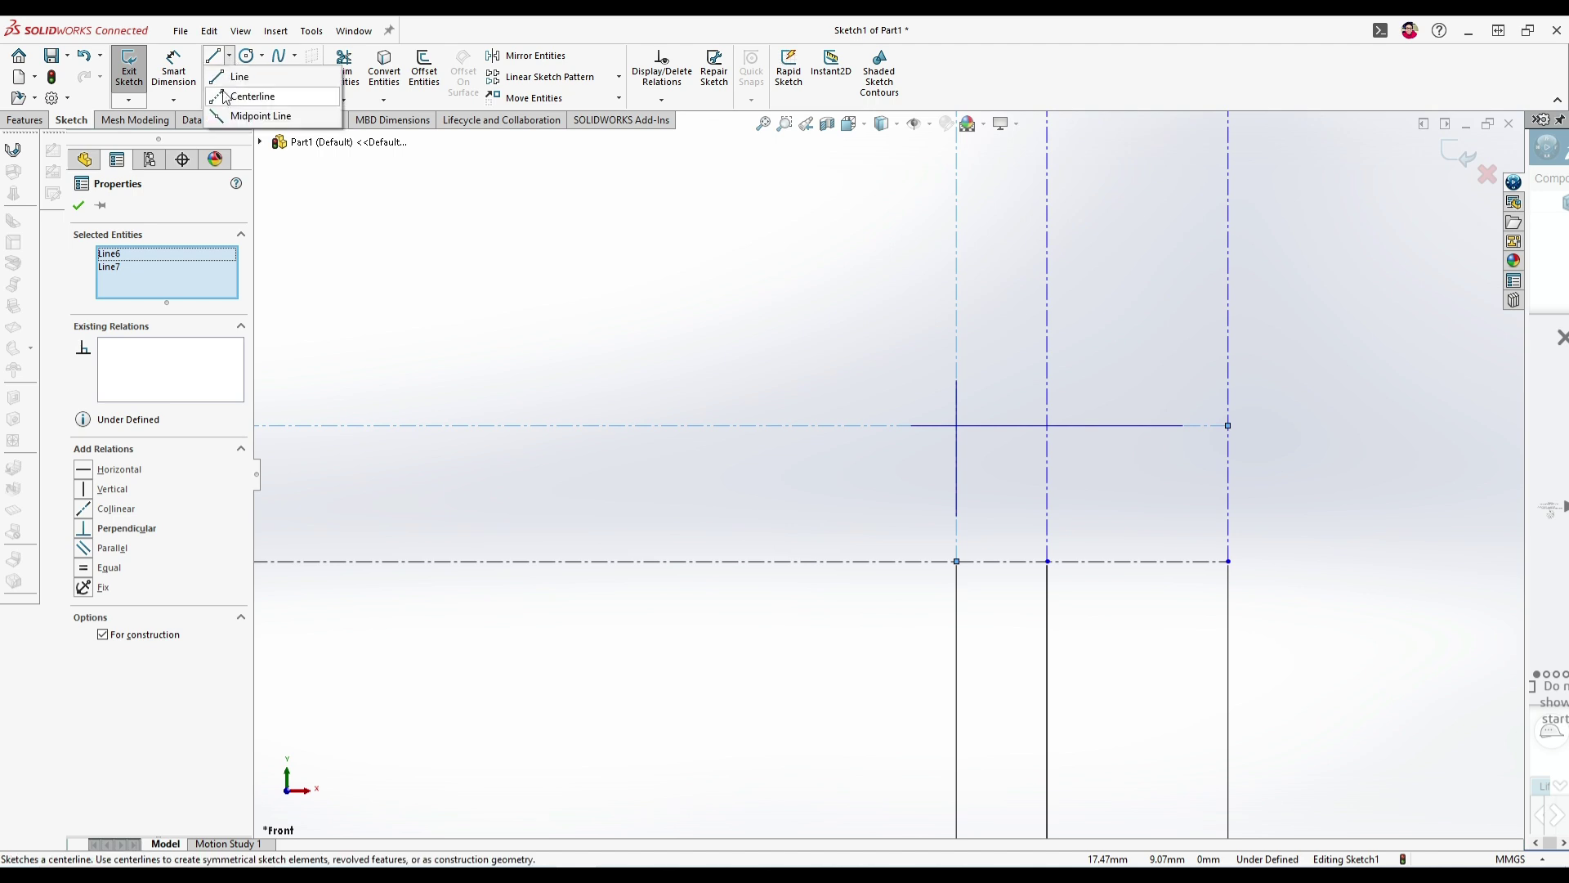
click(245, 99)
click(794, 561)
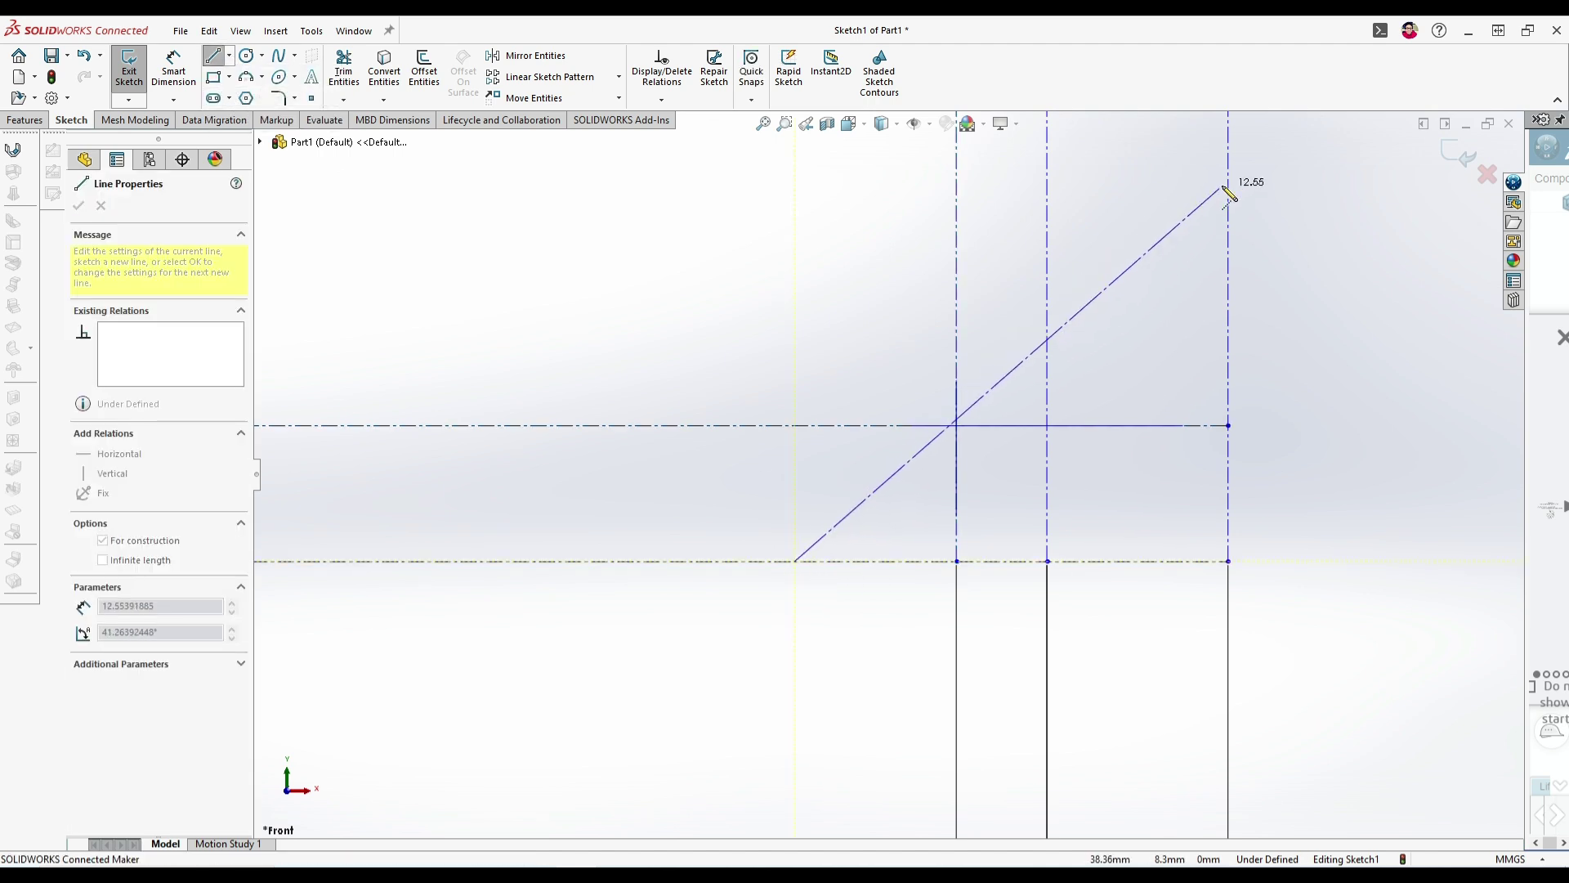
click(1229, 161)
key(Escape)
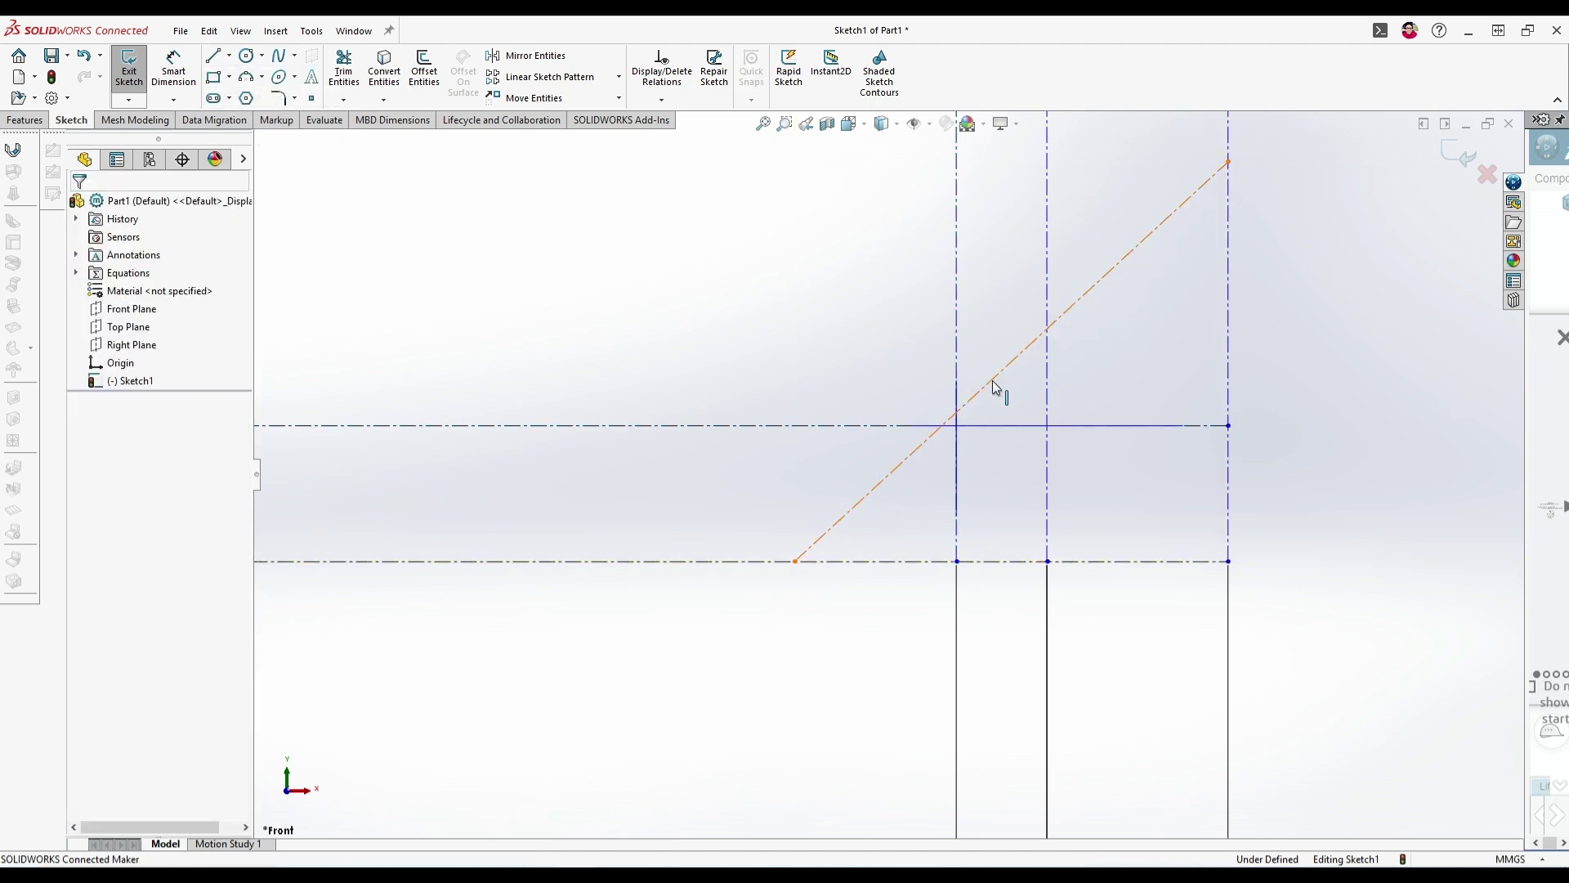
- Dimension the angle between the diagonal centerline and the lower horizontal centerline as 45°
click(993, 381)
click(190, 72)
click(868, 561)
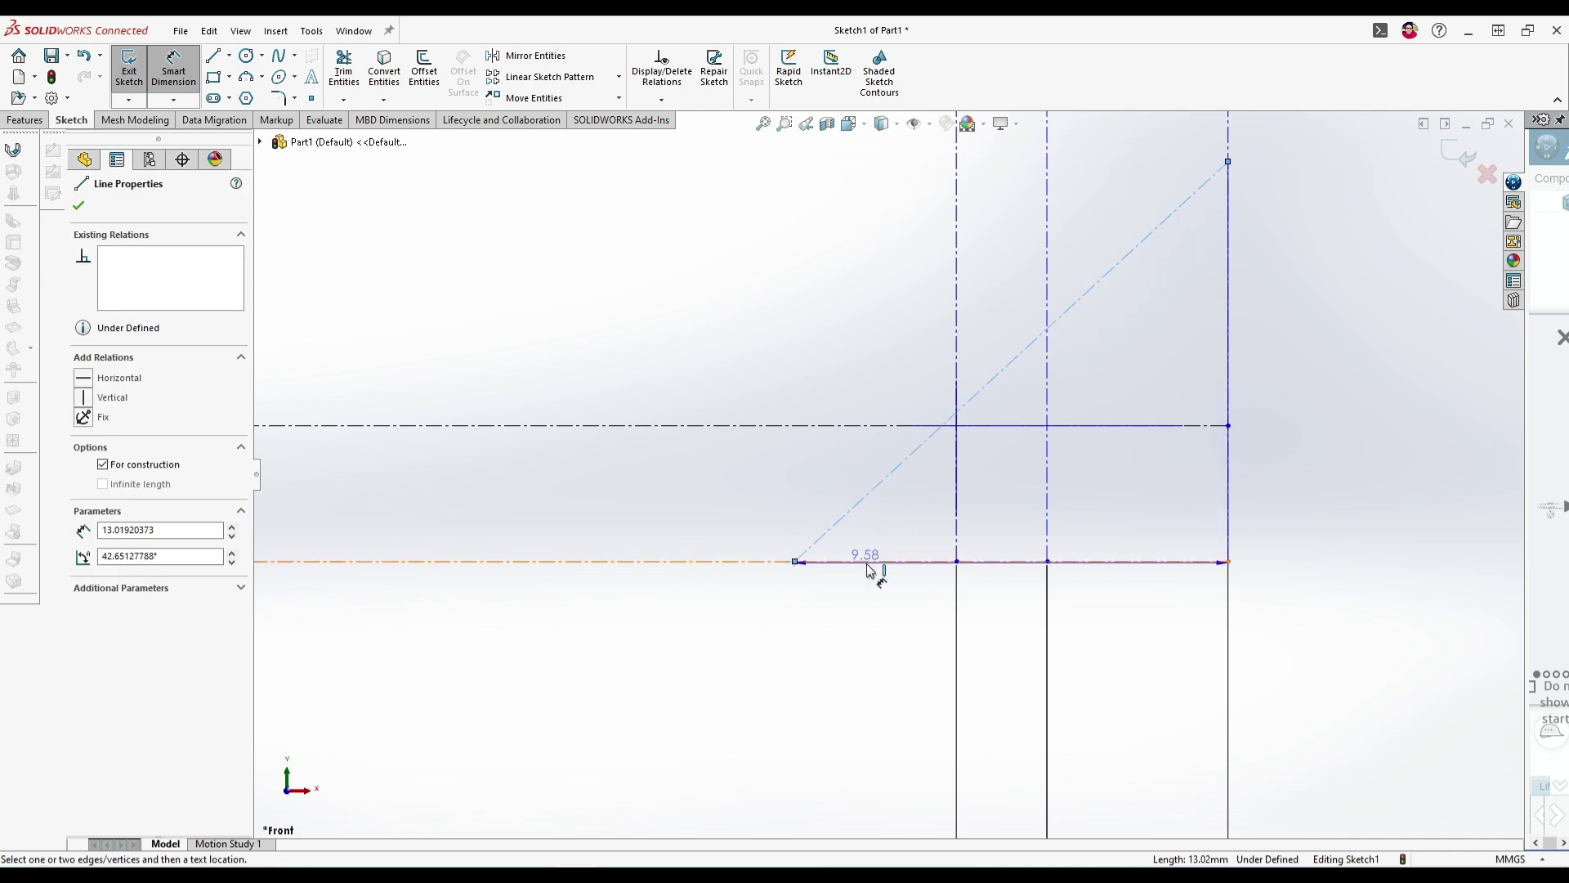
click(931, 554)
text(45)
key(Return)
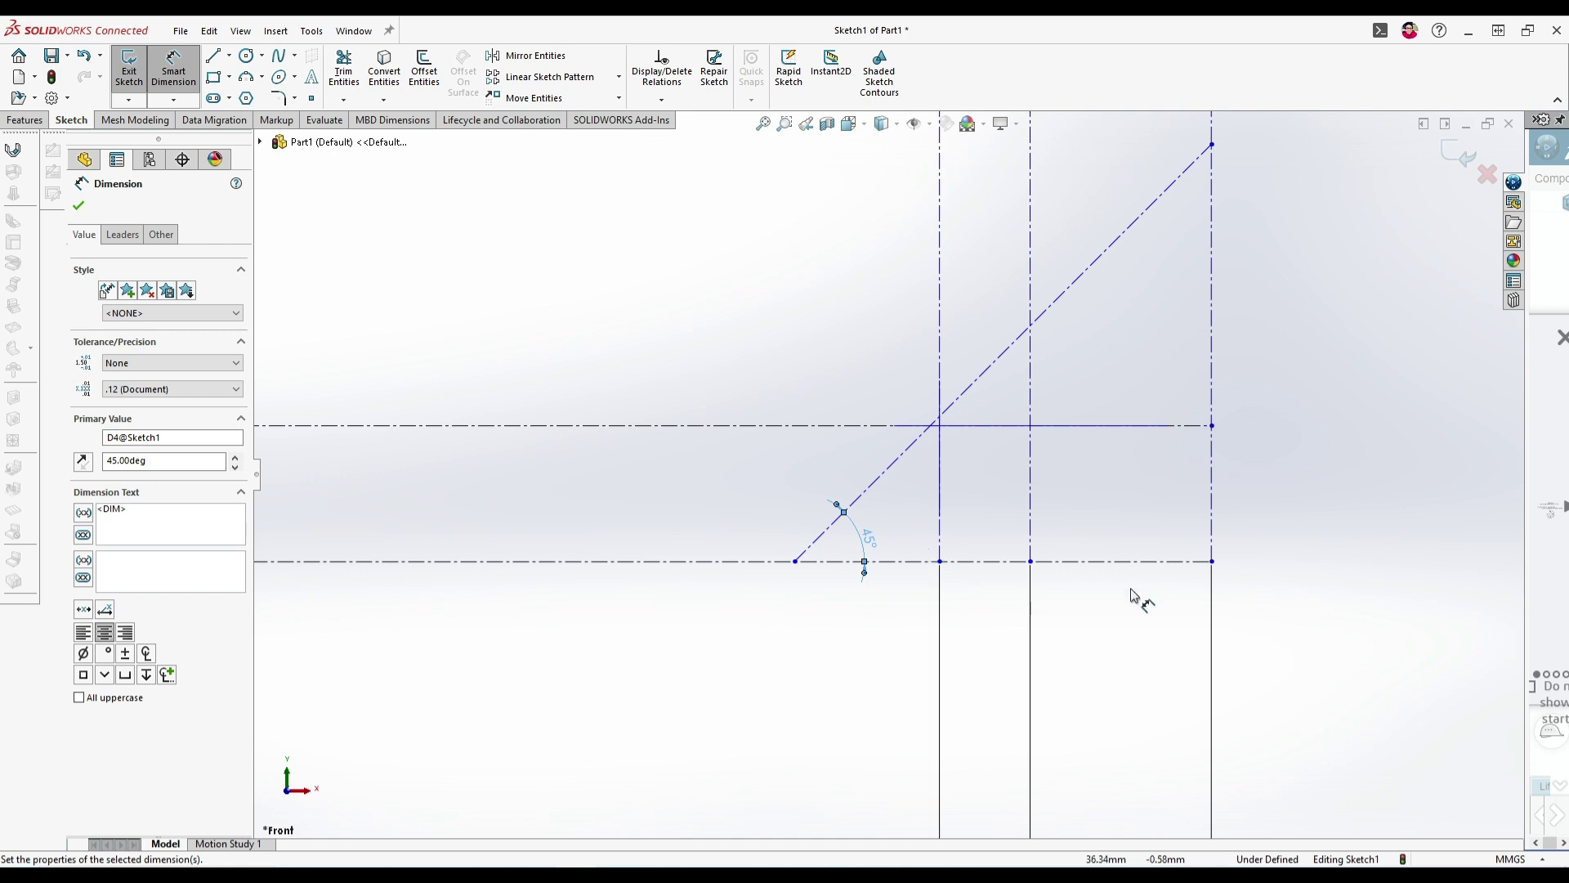
key(Escape)
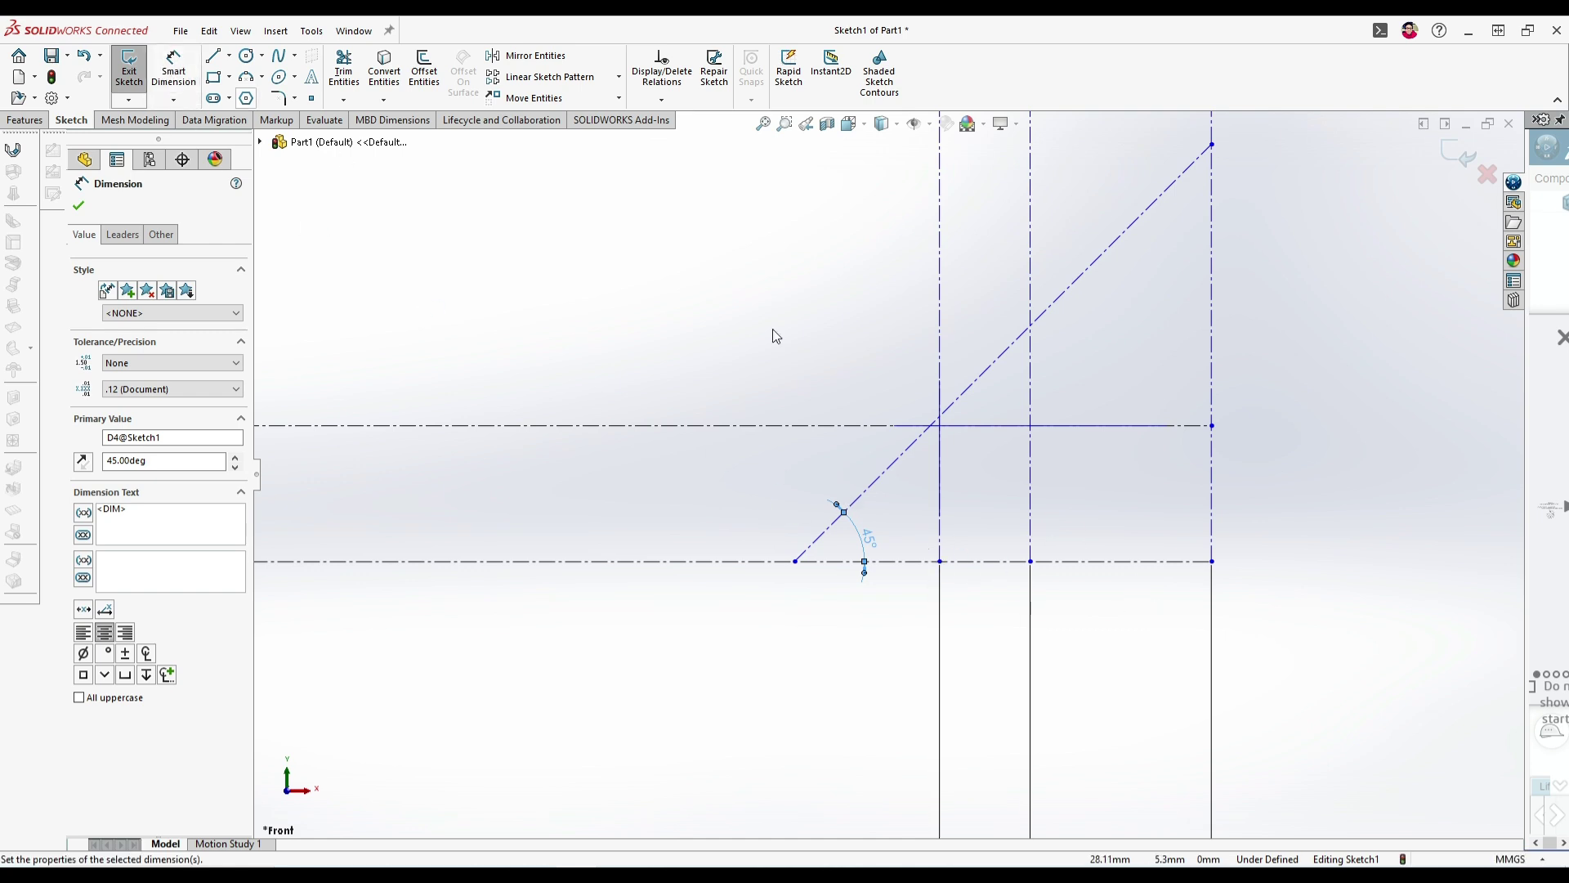
- Make the intersection point coincident with the diagonal centerline
scroll(940, 425, down, 5)
click(934, 443)
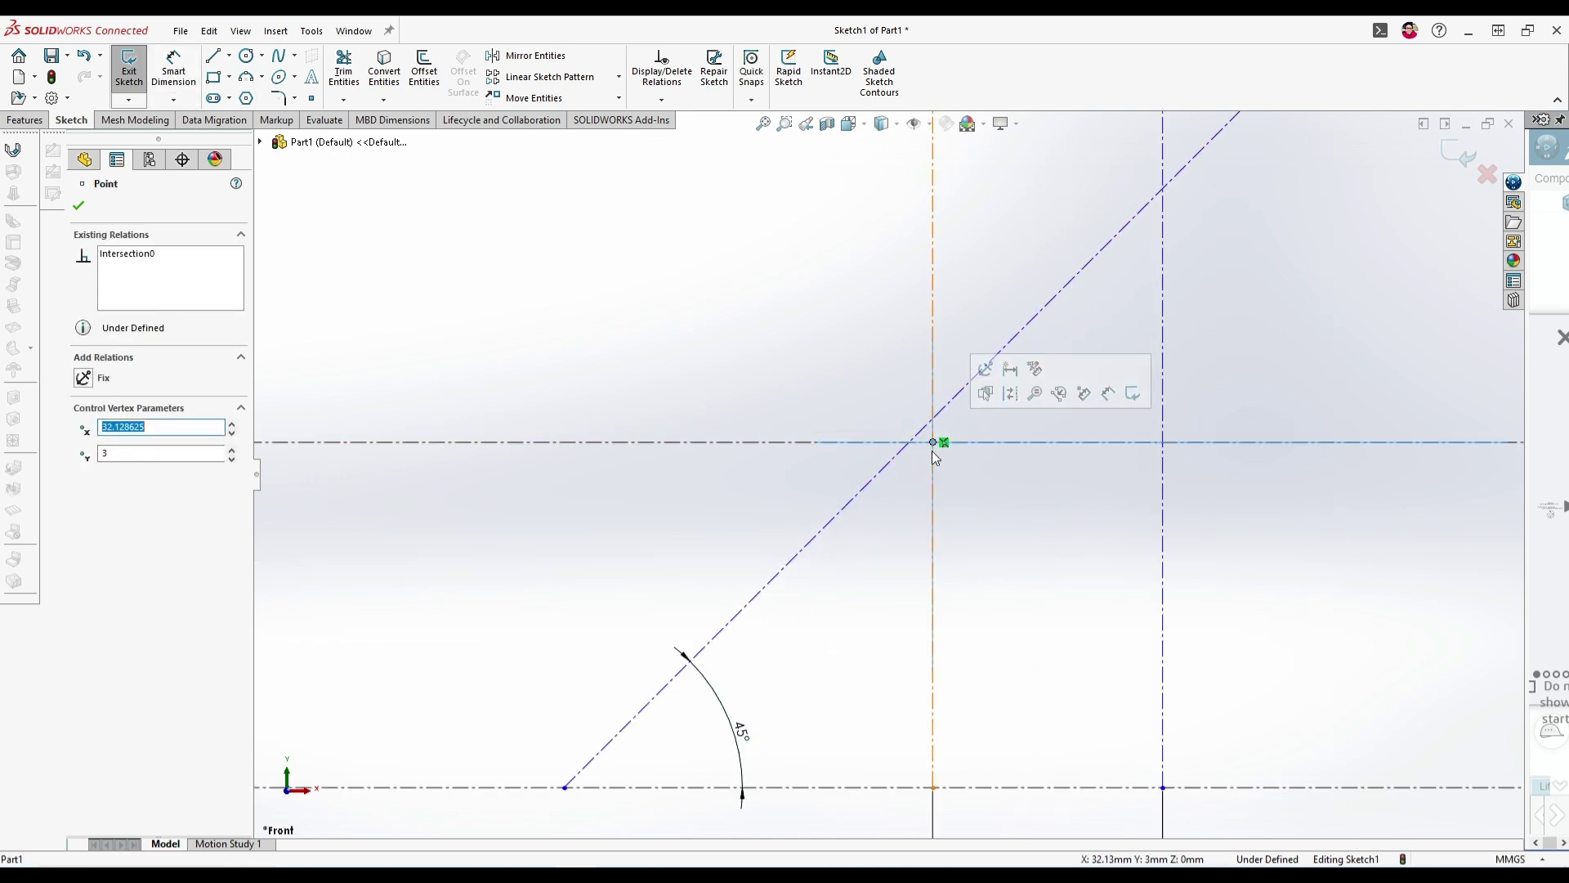
ctrl+click(889, 480)
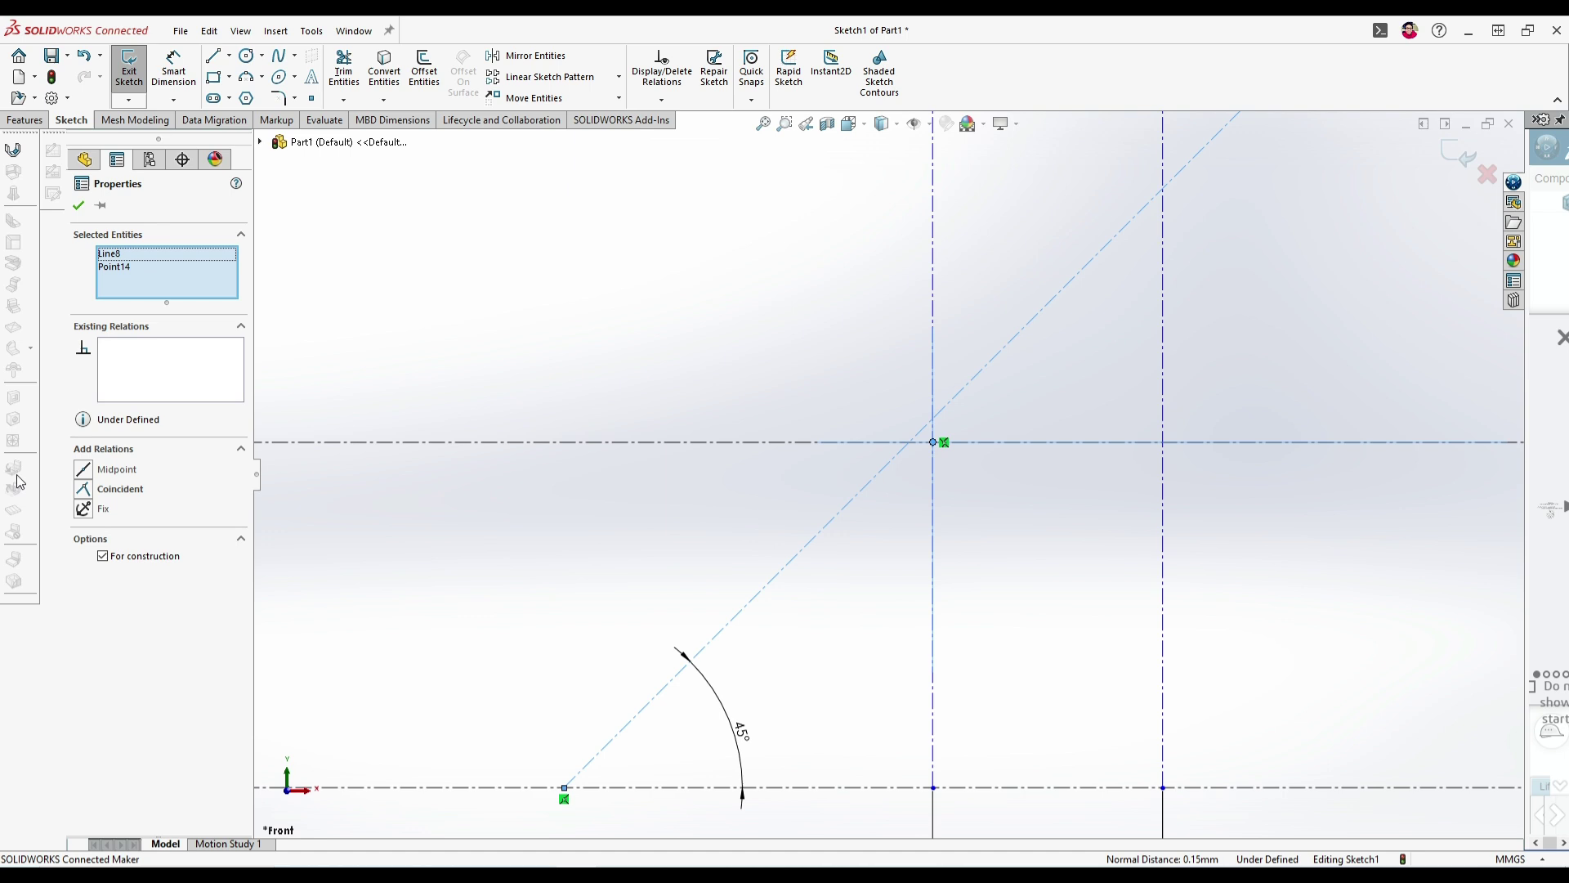
click(90, 493)
- Draw a circle with a radius of about 3 mm above the upper horizontal centerline, overlapping the leftmost of the three grouped vertical centerlines
scroll(839, 686, up, 5)
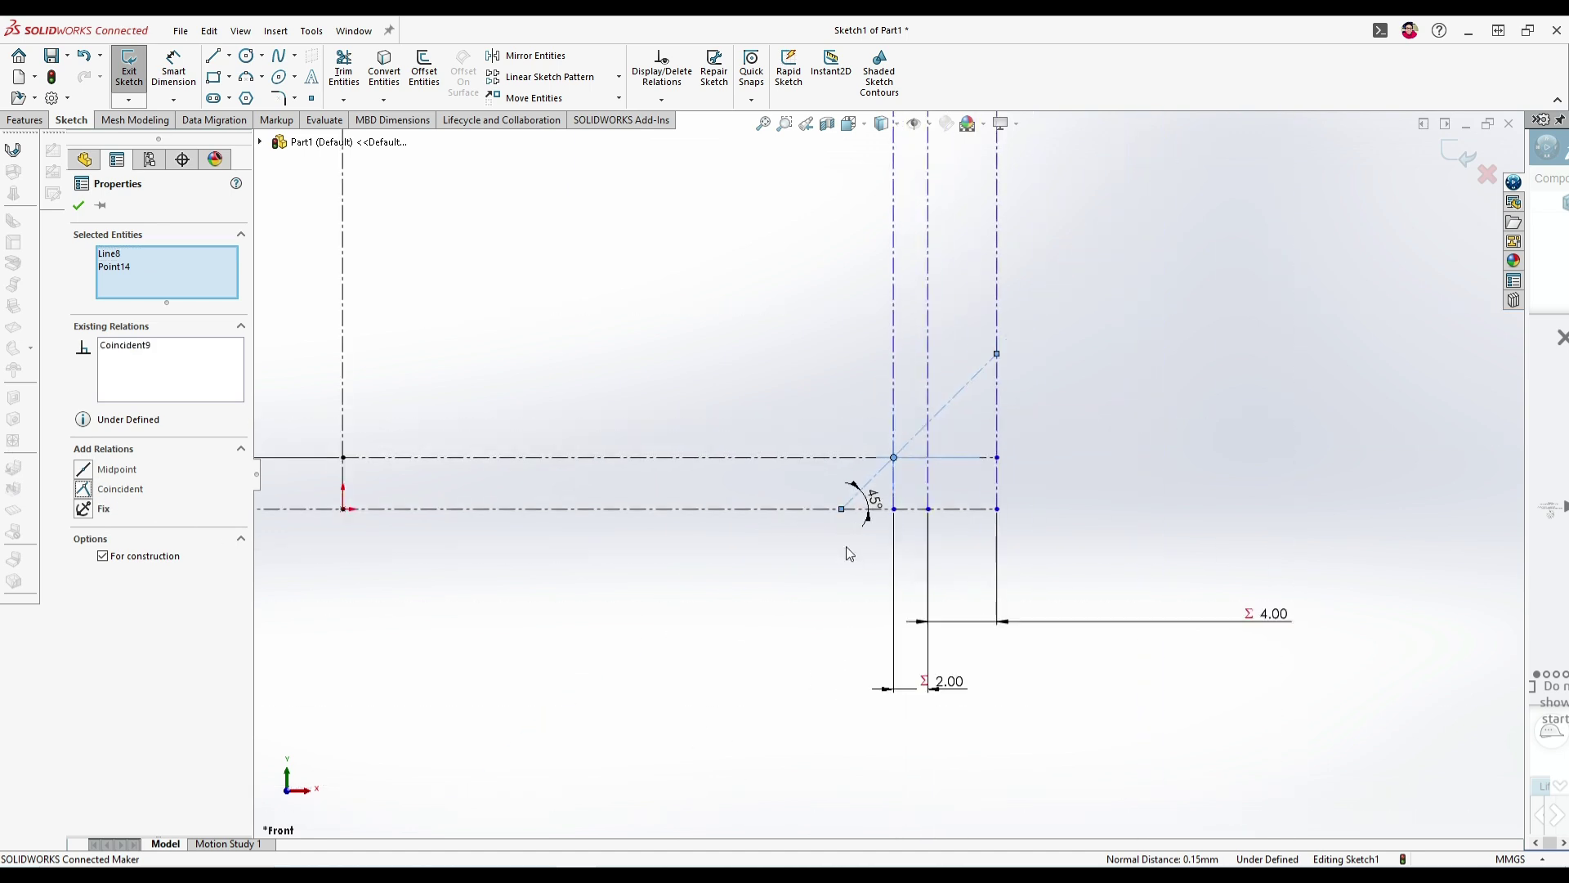
scroll(898, 462, down, 4)
scroll(1003, 486, up, 2)
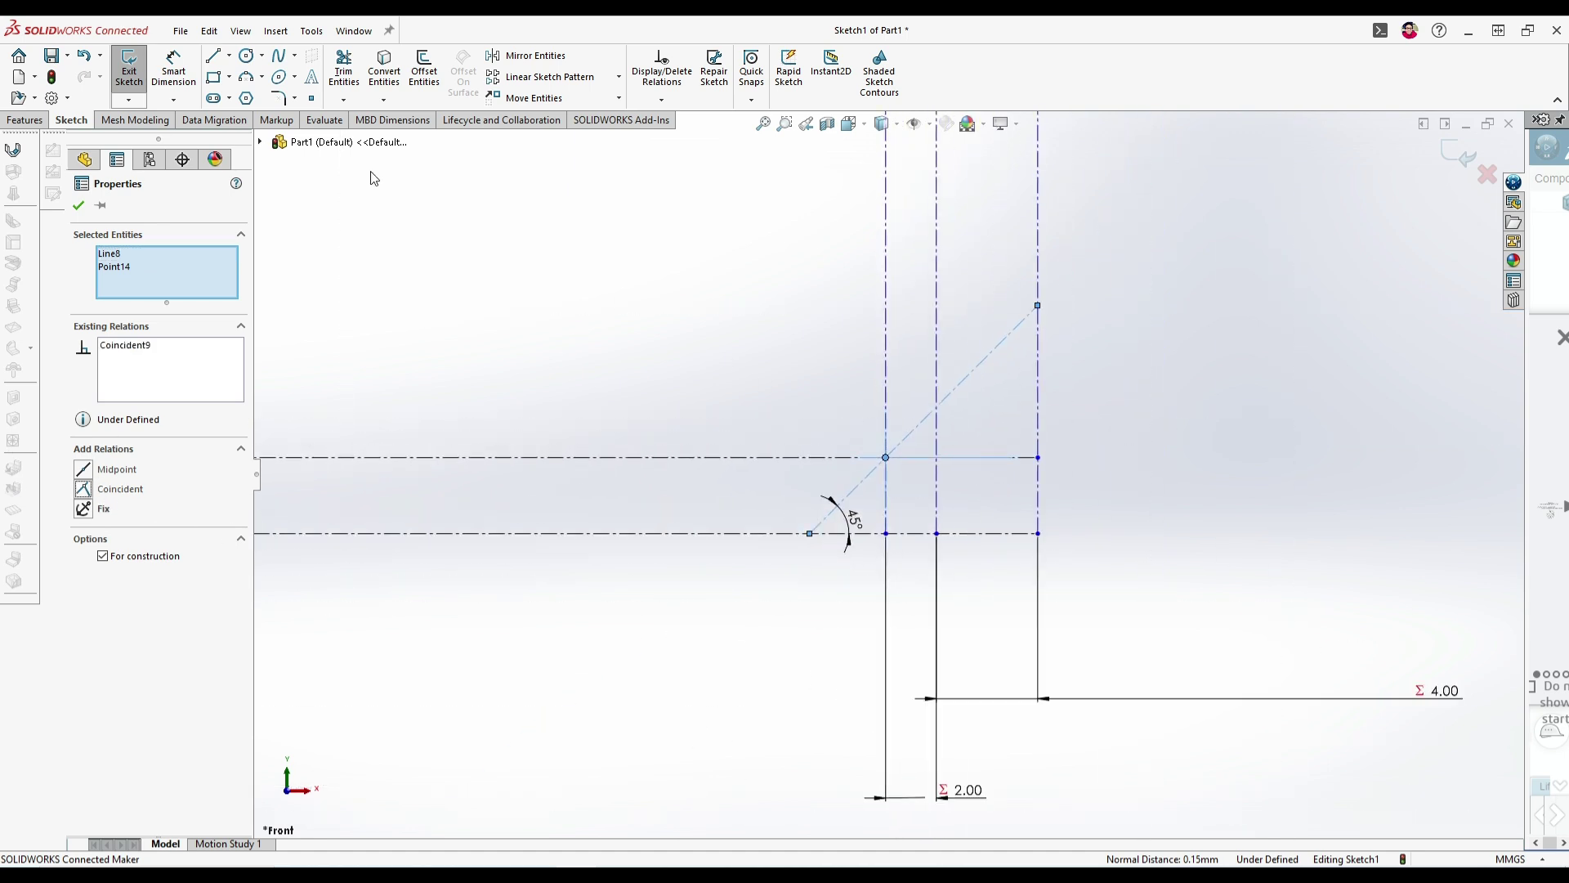
click(246, 55)
click(826, 313)
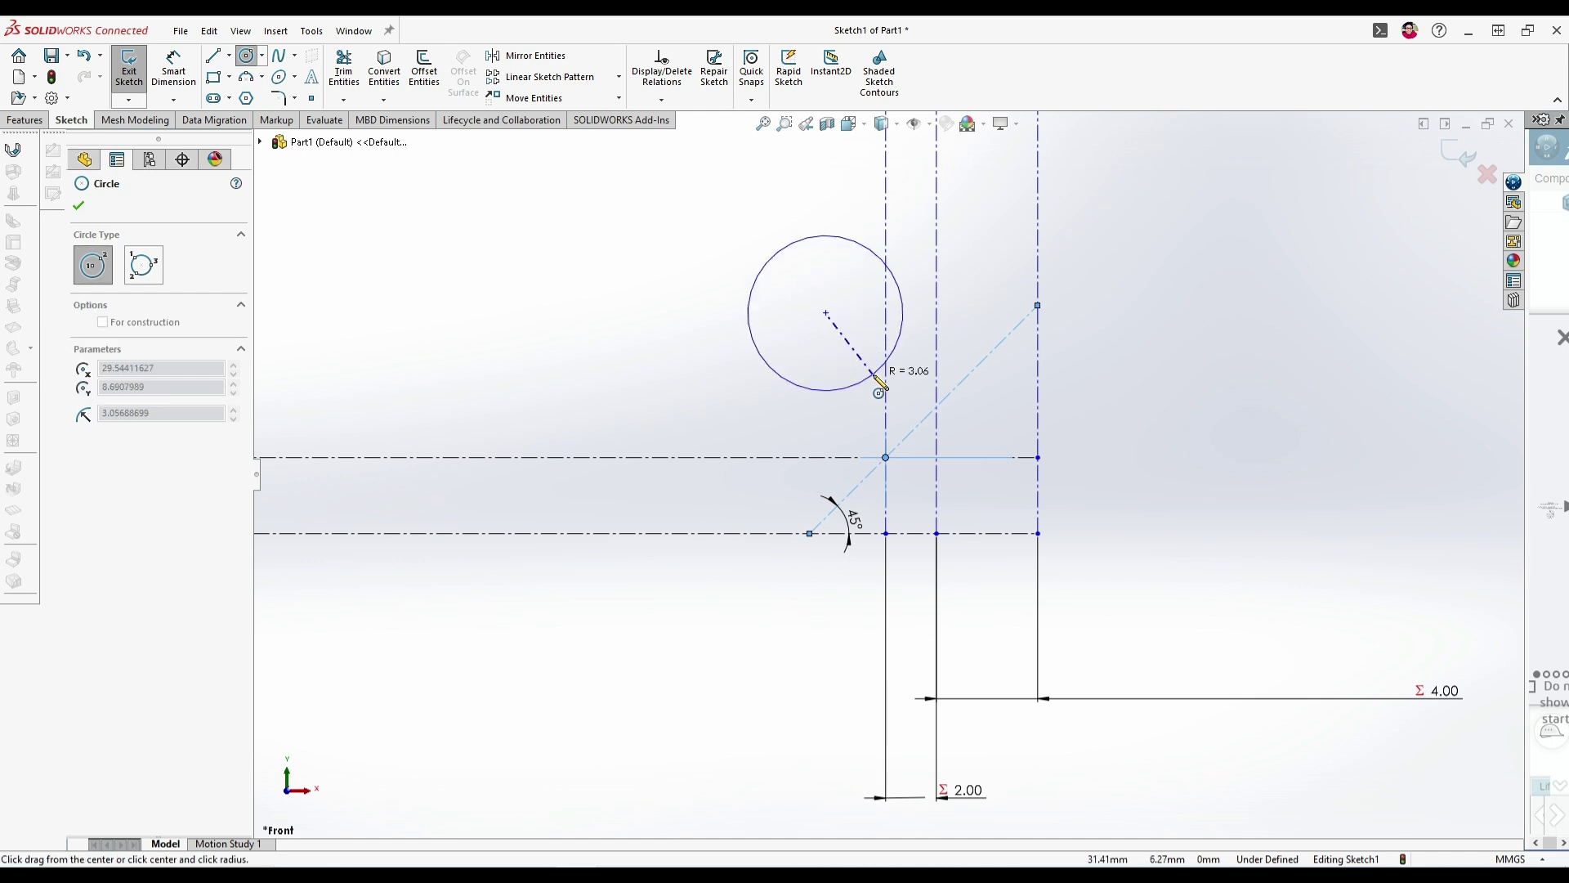
click(873, 374)
- Dimension the circle's diameter and link it to the "Ball Radius" global variable
click(173, 69)
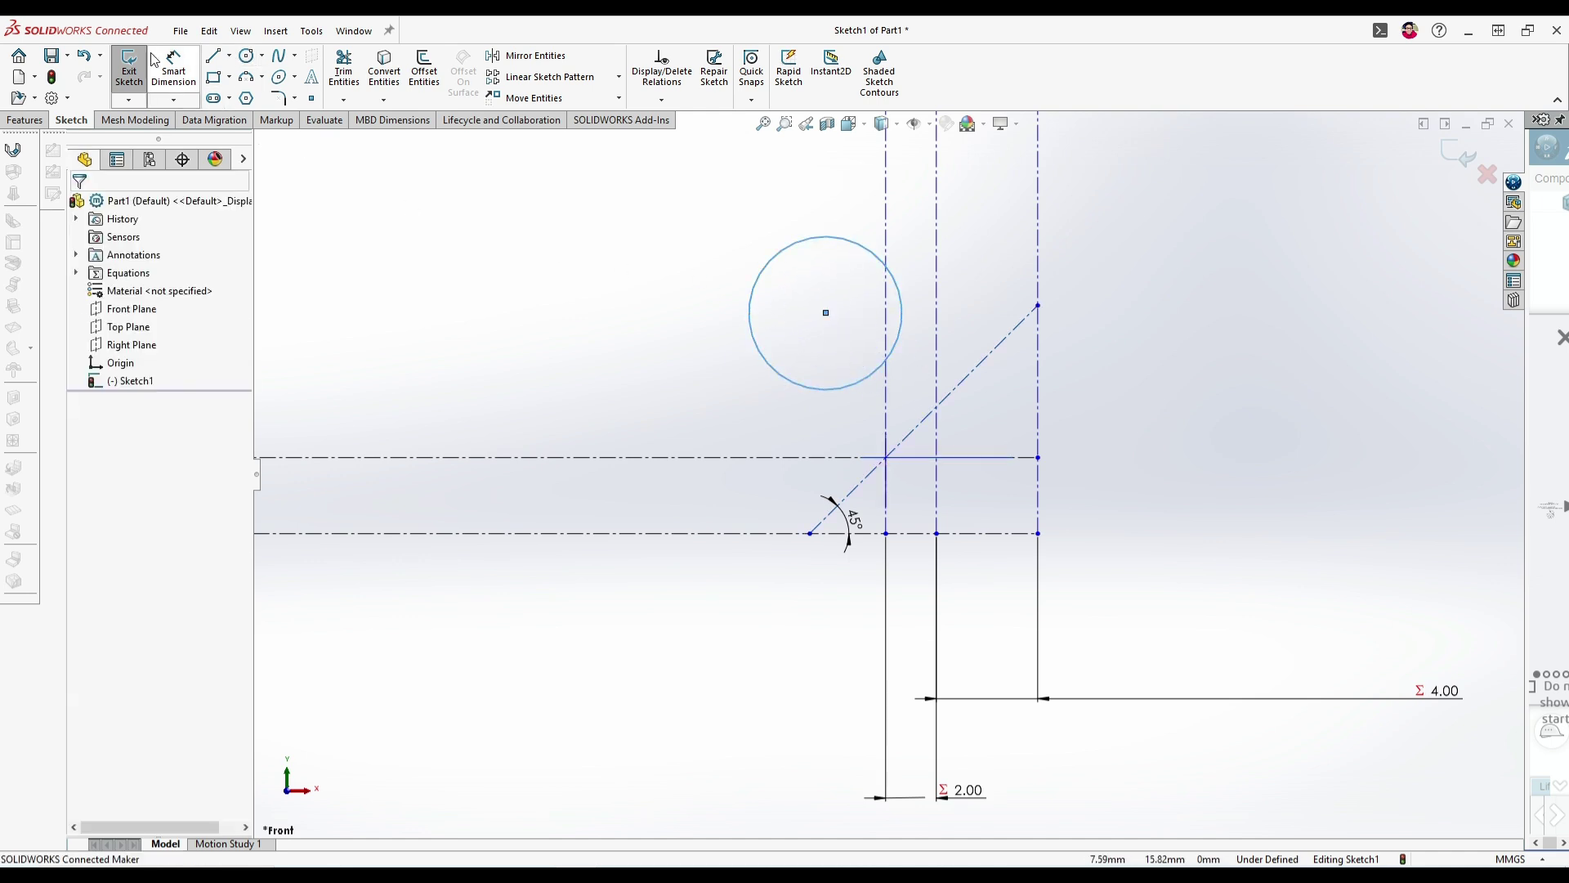
click(767, 278)
click(734, 199)
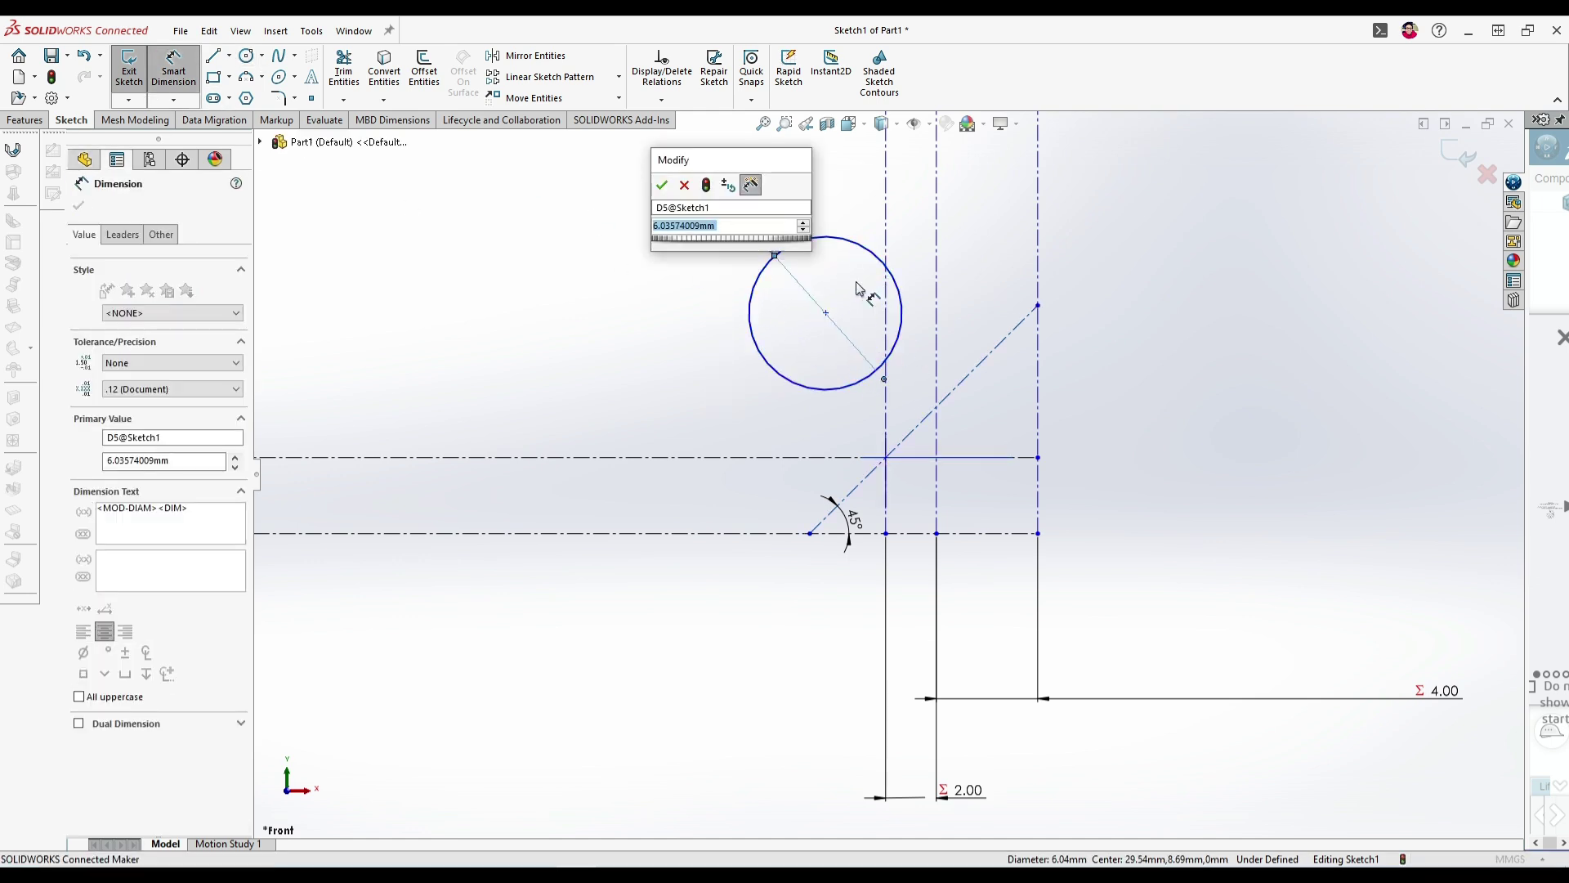
text(=)
click(864, 256)
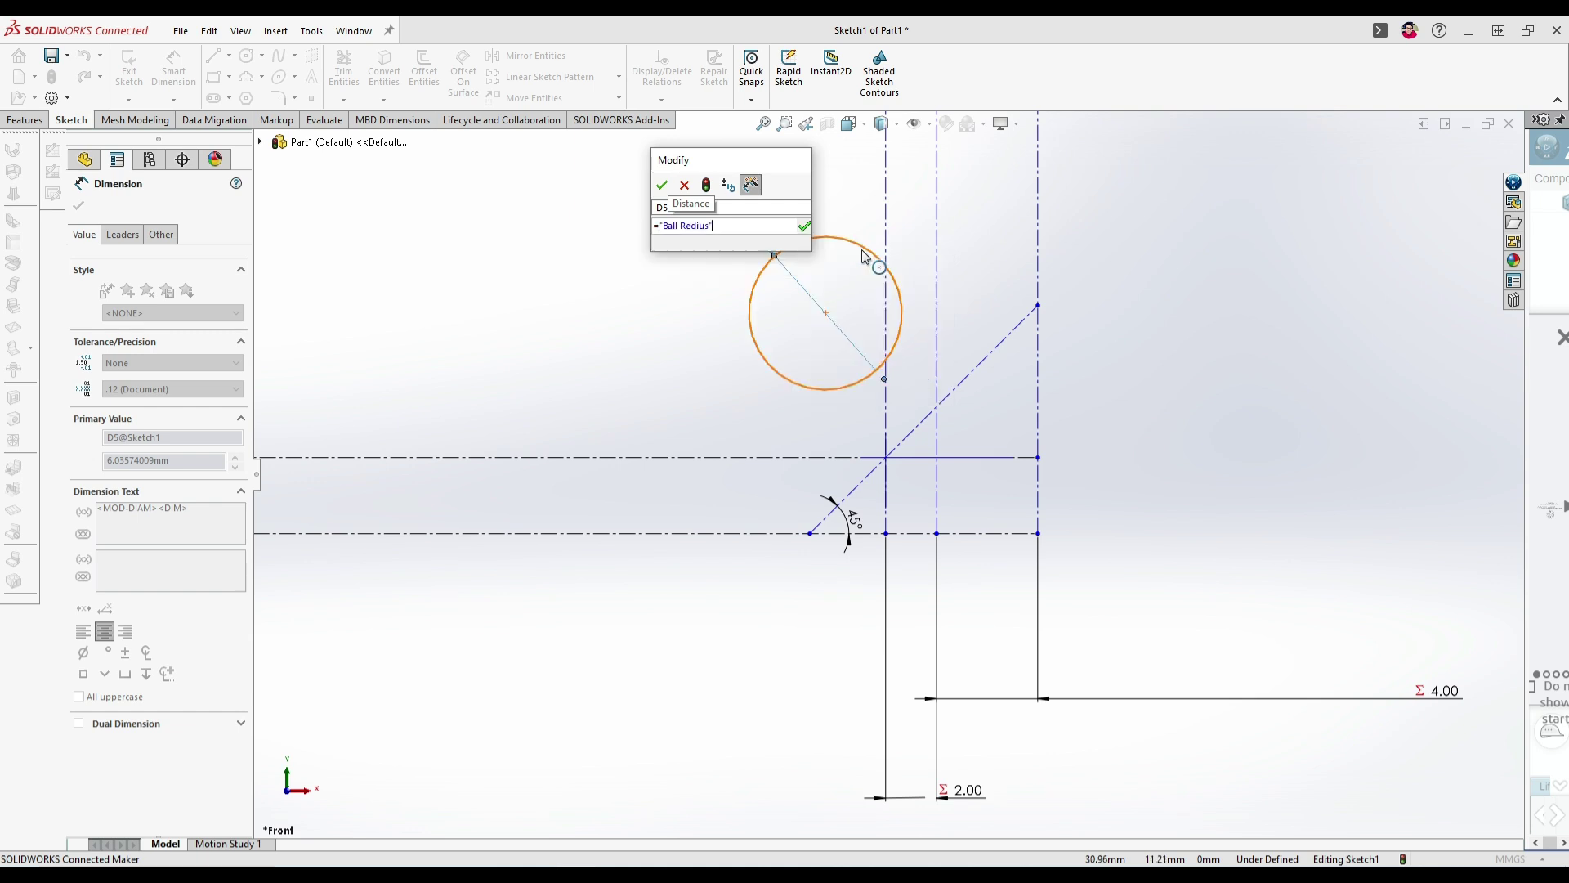
key(Return)
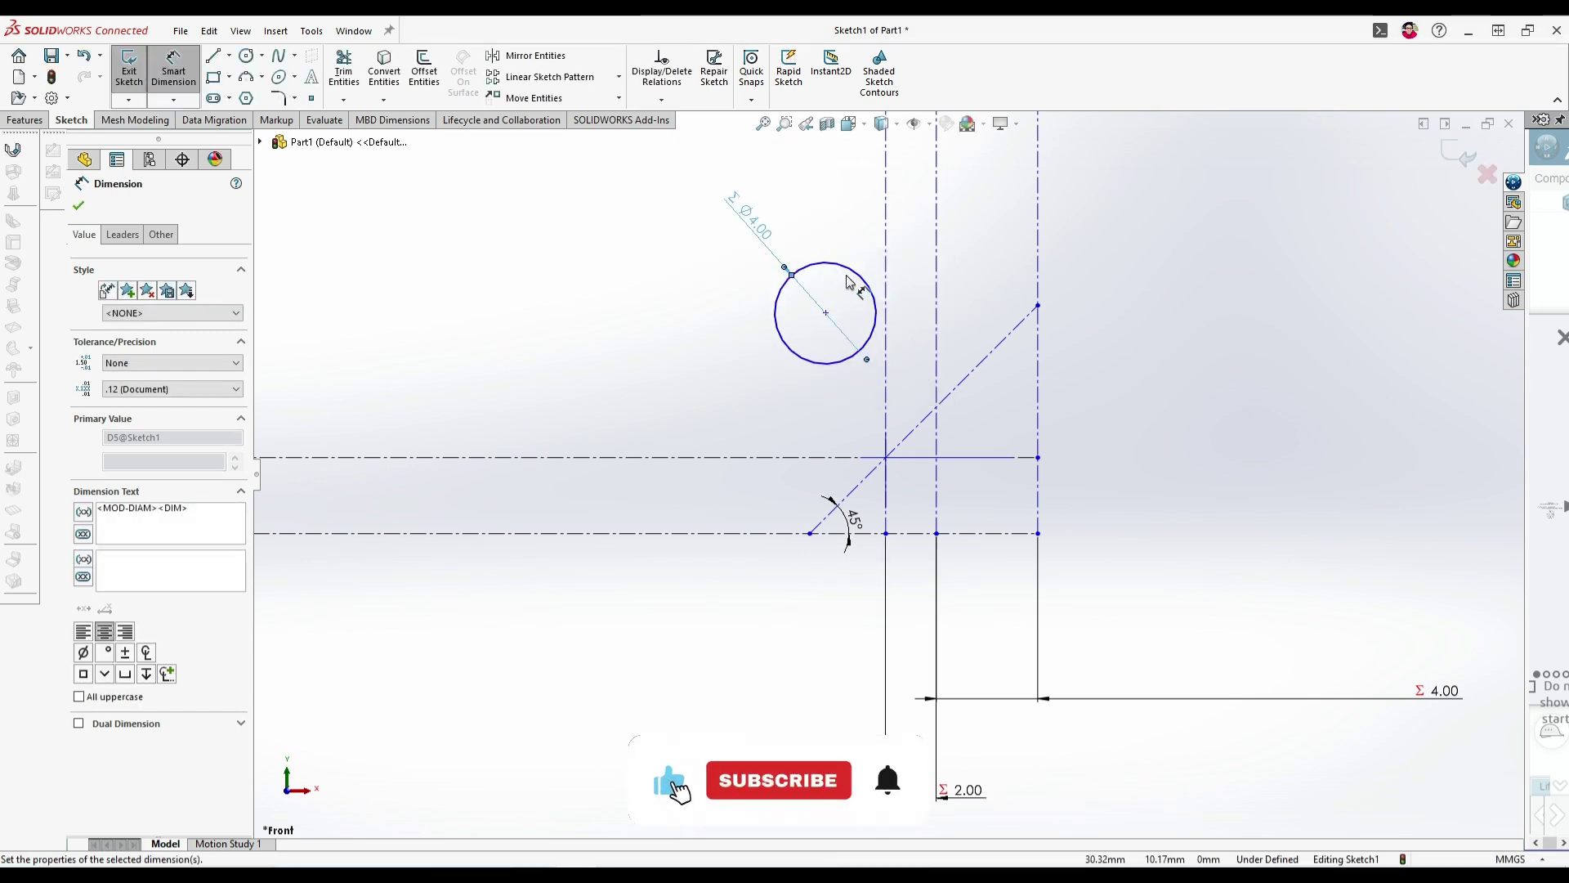
- Convert the 4 mm circle to construction geometry and make it tangent to the middle of the three grouped vertical centerlines
key(Escape)
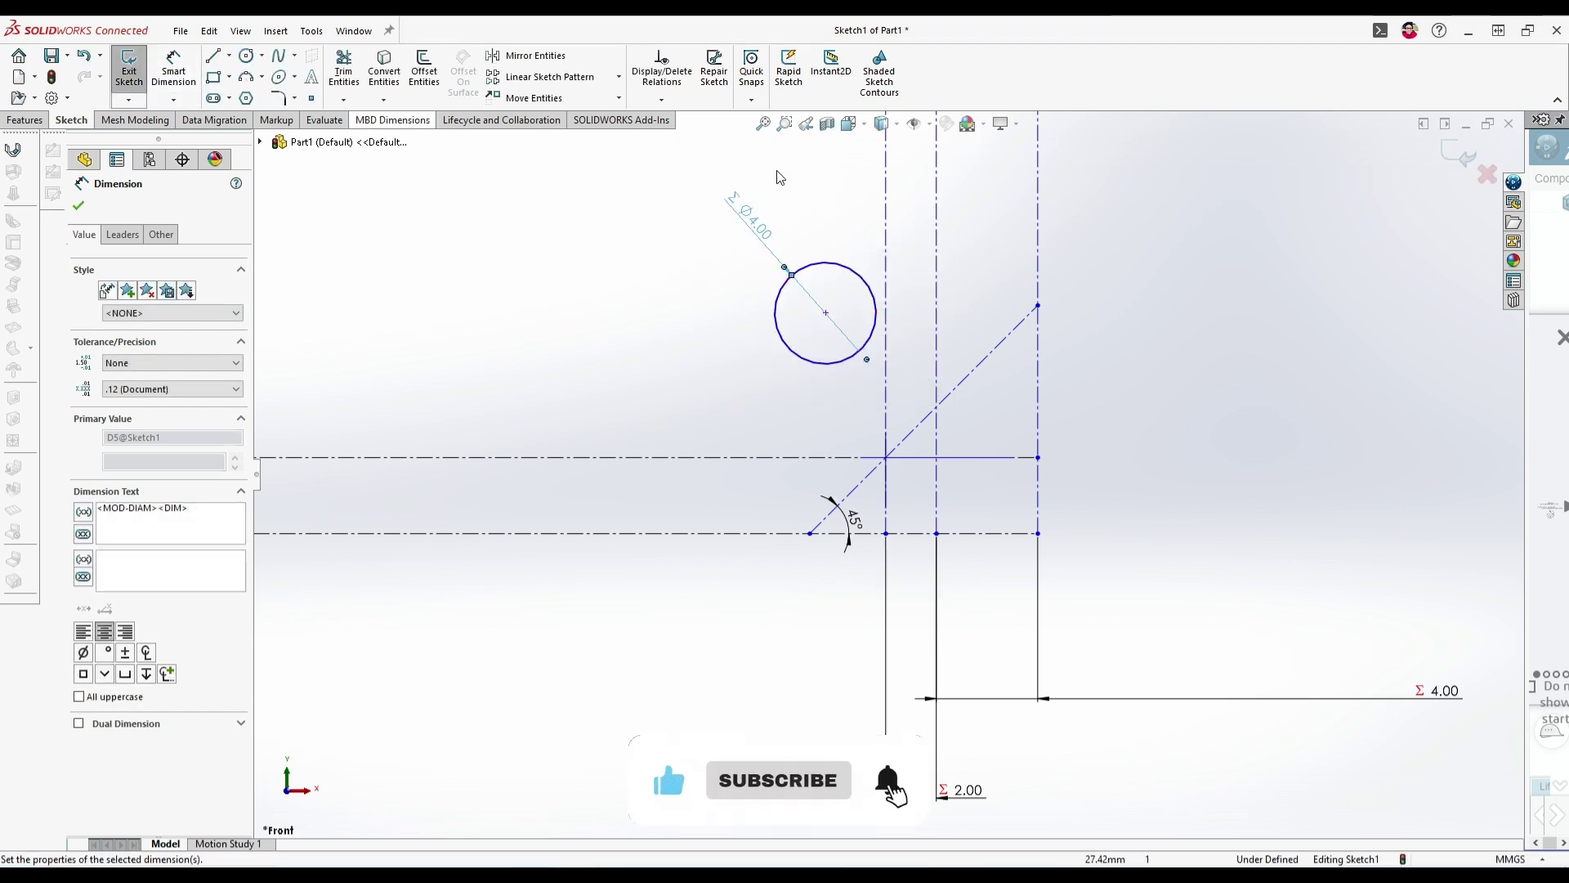
click(866, 282)
click(927, 222)
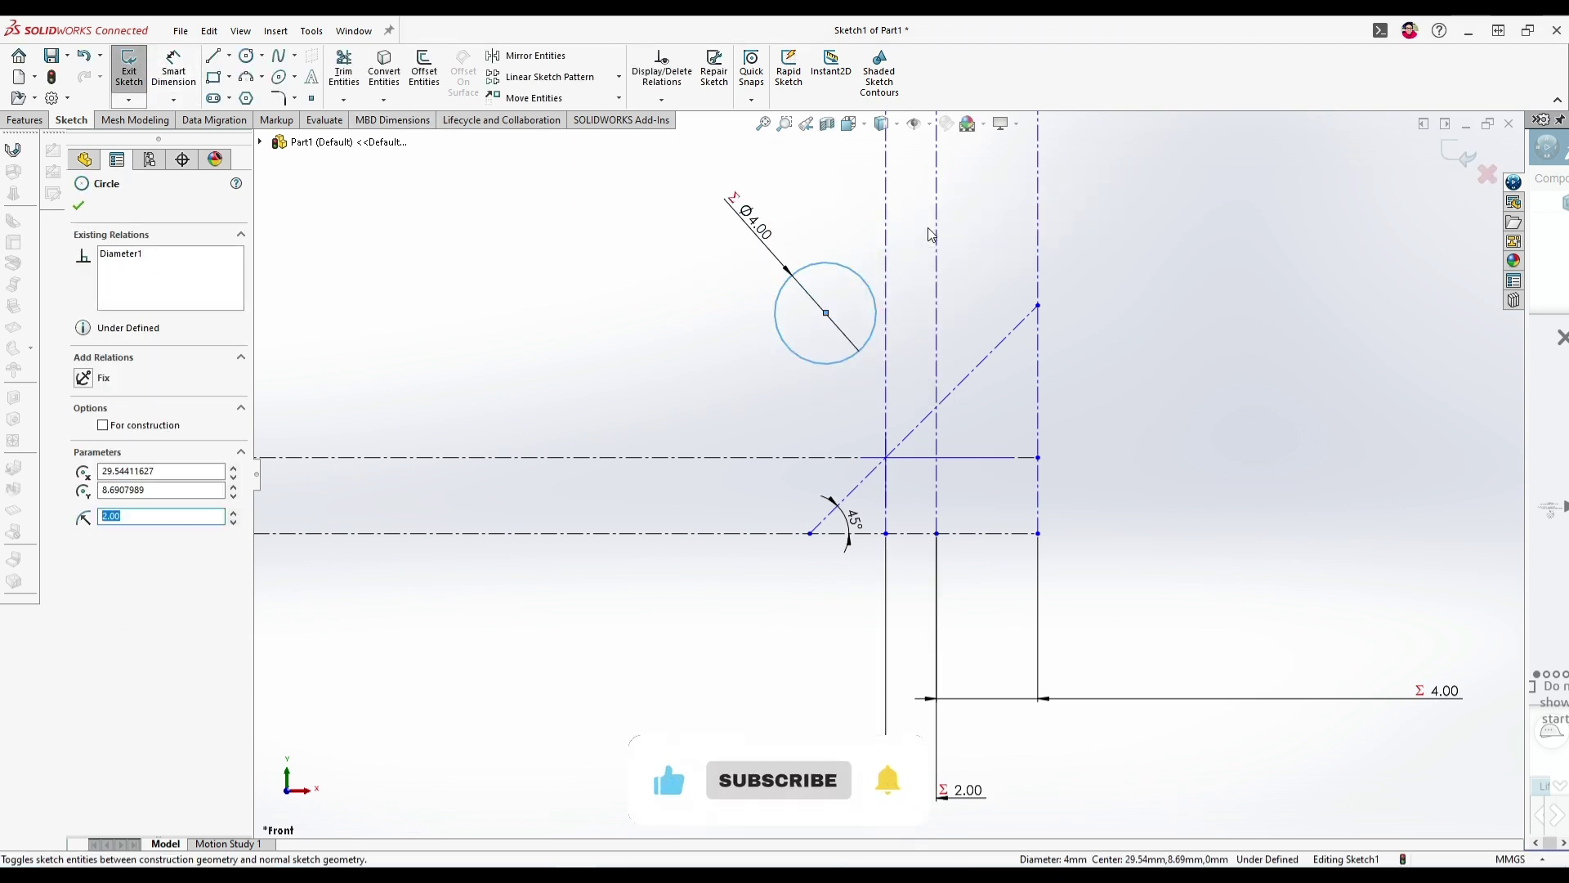
click(871, 291)
ctrl+click(936, 312)
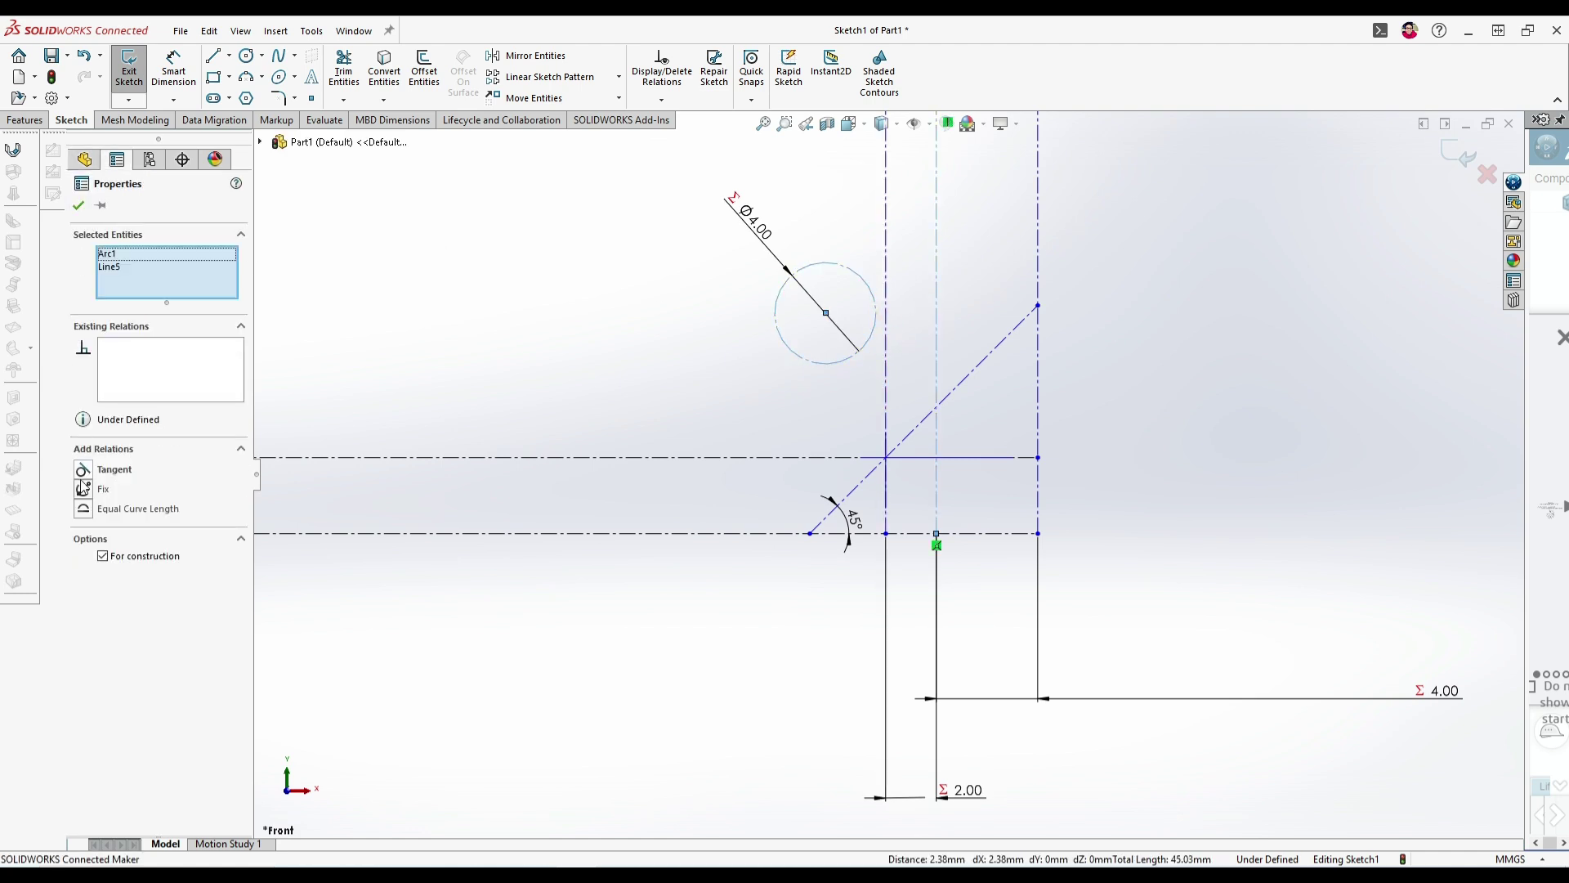
click(83, 472)
click(79, 205)
- Make the construction circle tangent to the 45° diagonal centerline
drag(875, 363, 907, 434)
click(858, 351)
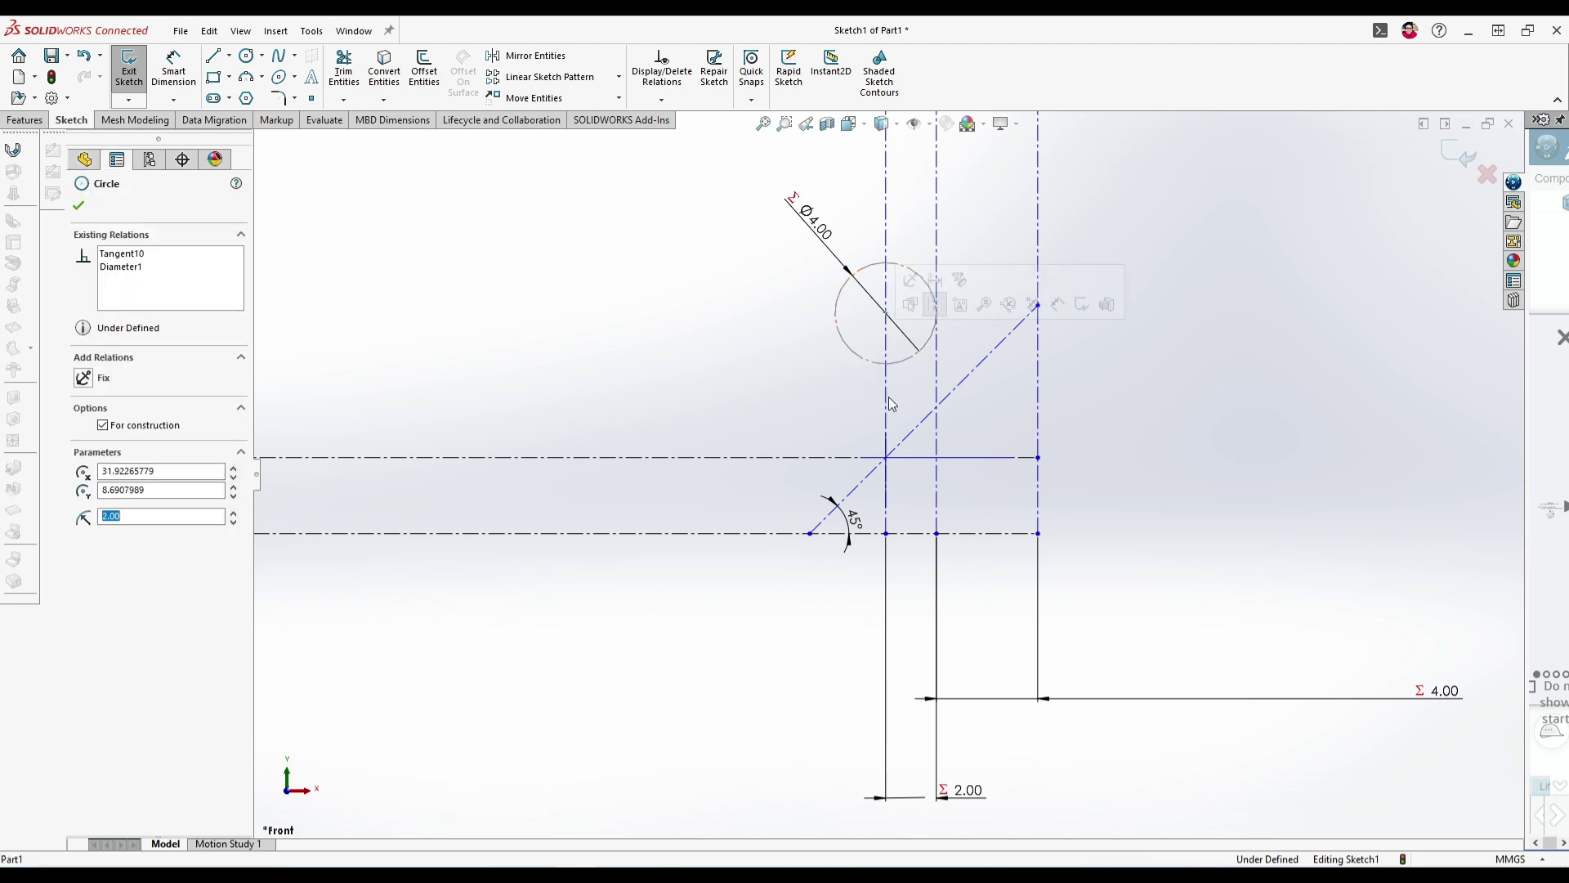
click(906, 442)
ctrl+click(851, 349)
click(83, 469)
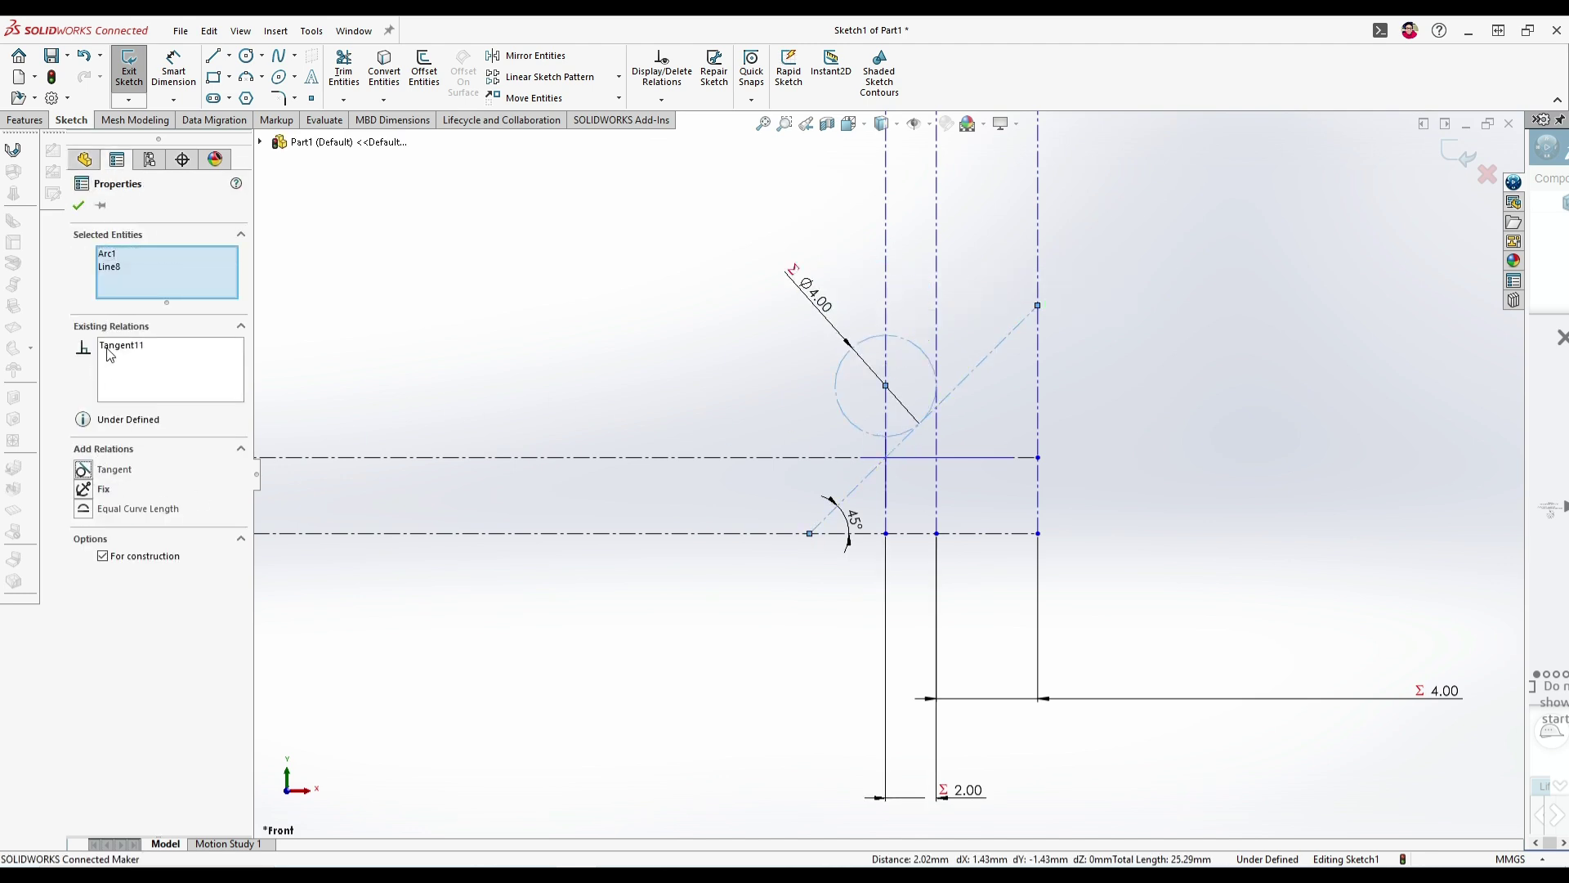
click(78, 205)
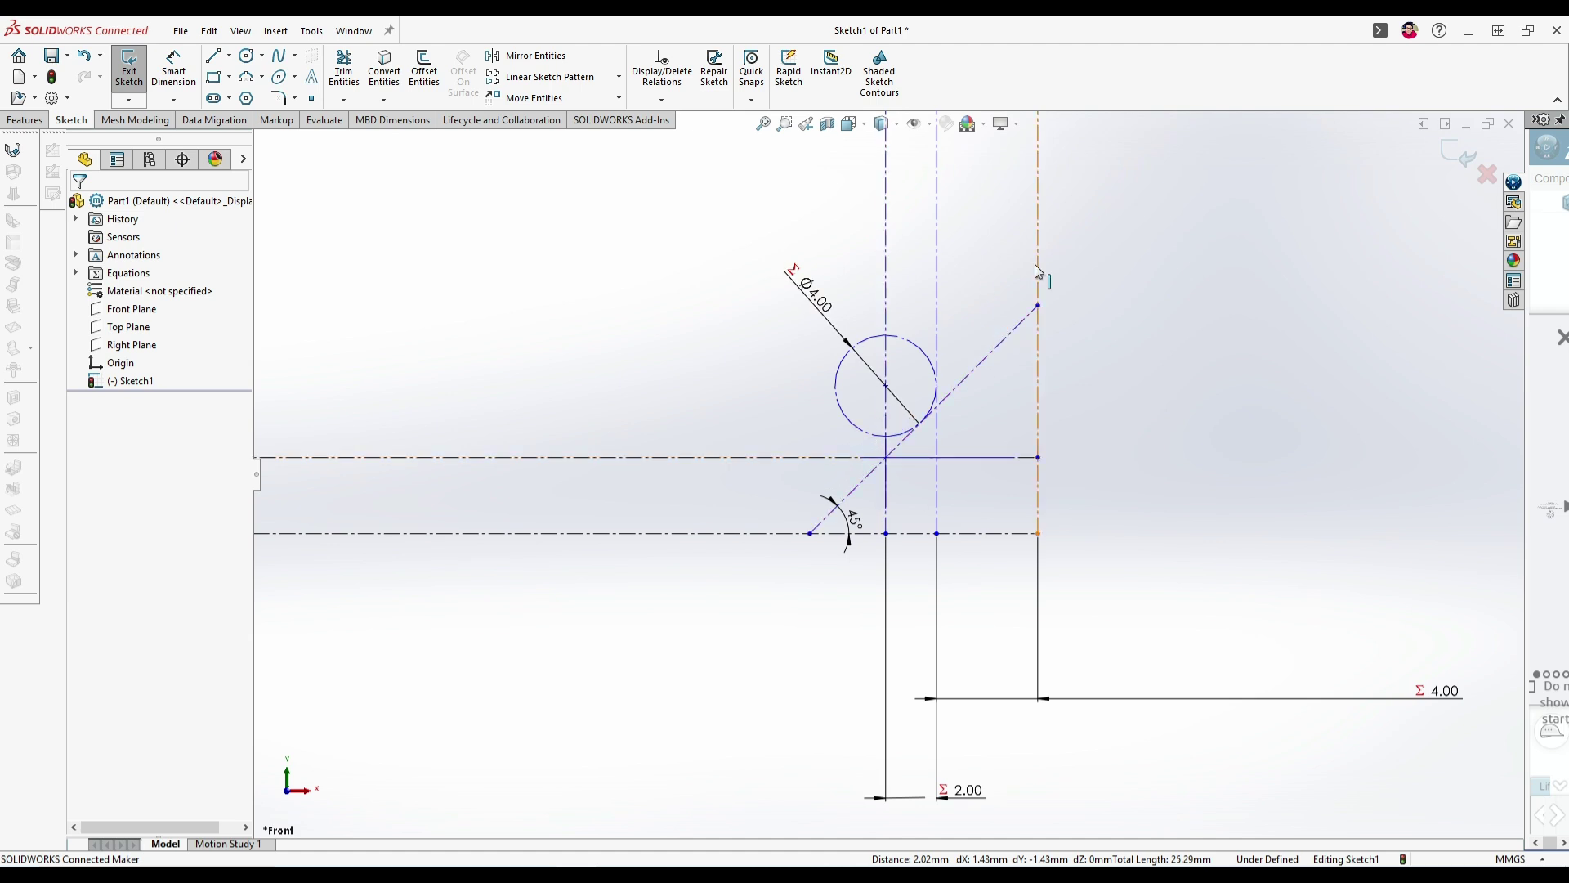
- Draw a second diagonal centerline about 25 mm long above the circle, from the lower horizontal centerline to the rightmost vertical centerline
click(230, 56)
click(243, 95)
scroll(763, 364, up, 4)
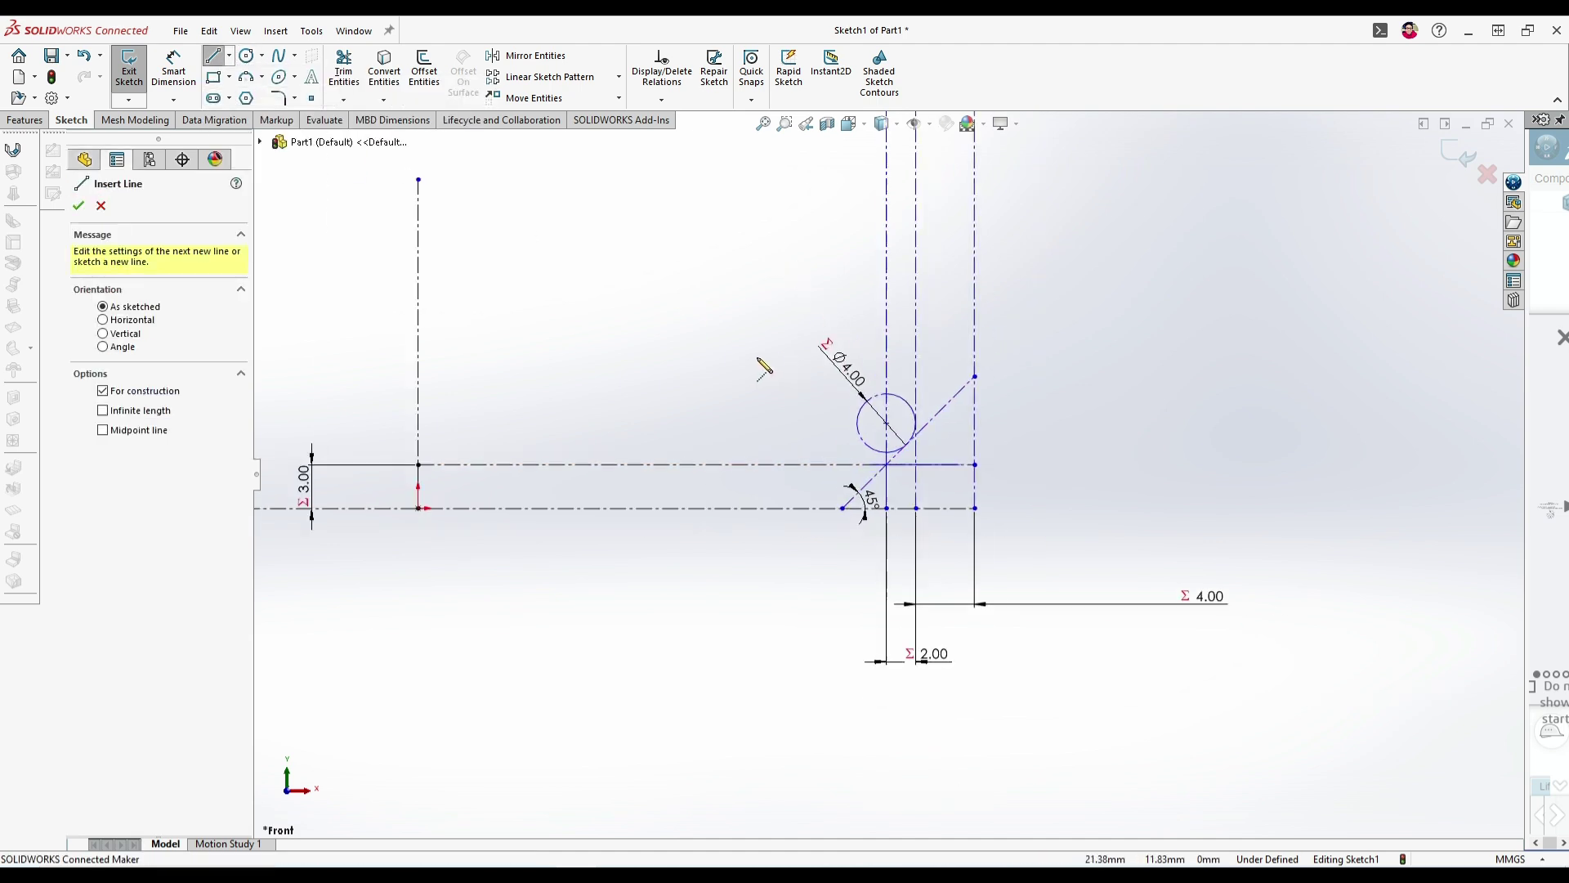
click(739, 503)
click(961, 292)
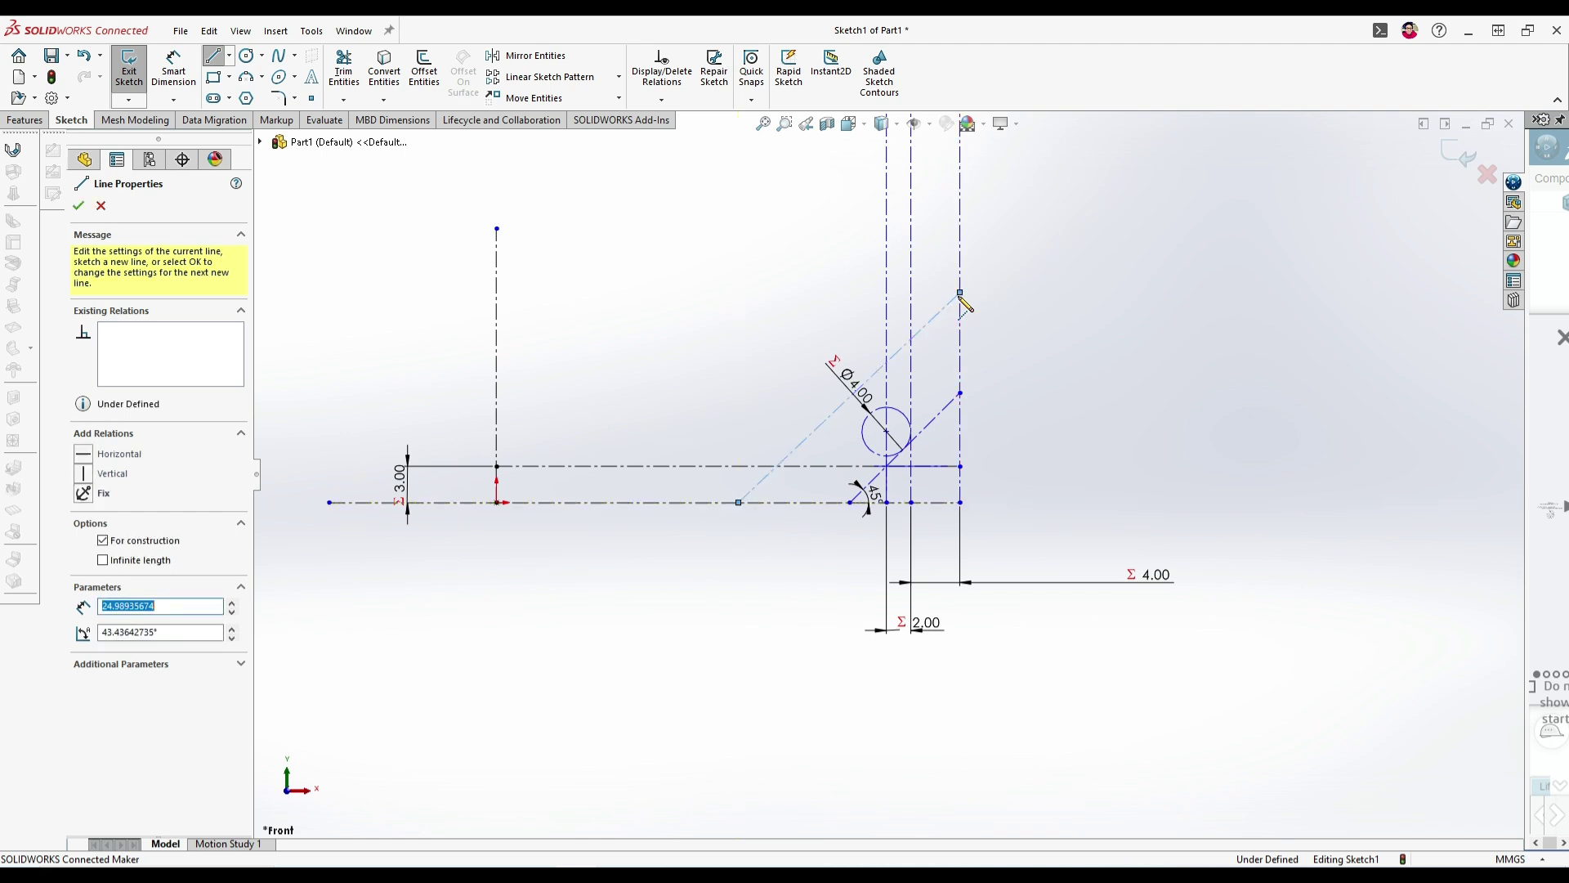
key(Escape)
click(179, 74)
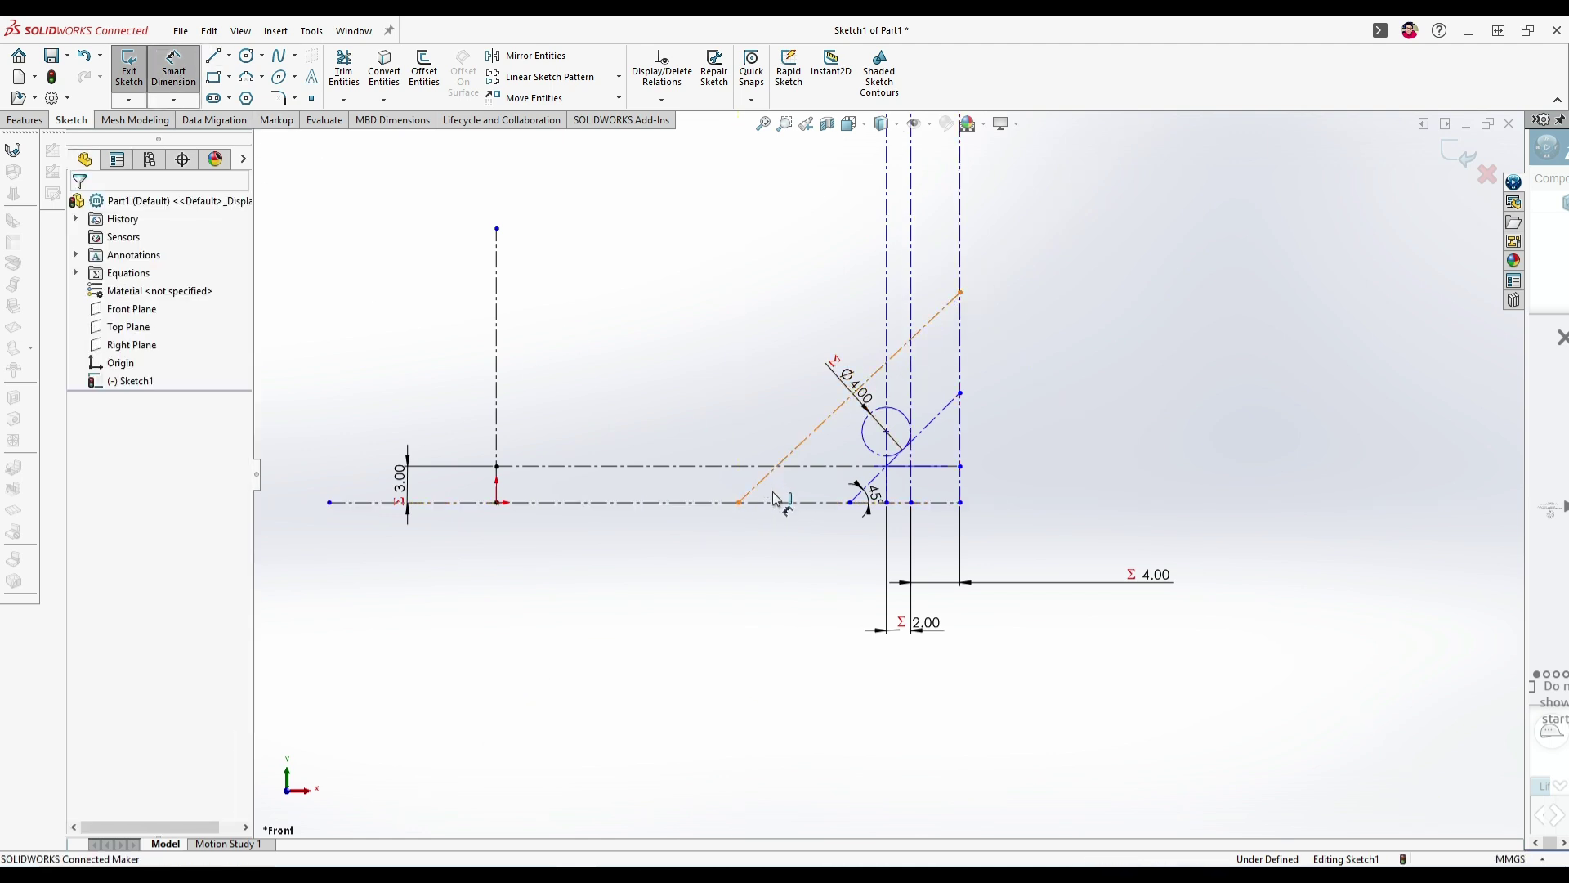
click(767, 481)
click(776, 504)
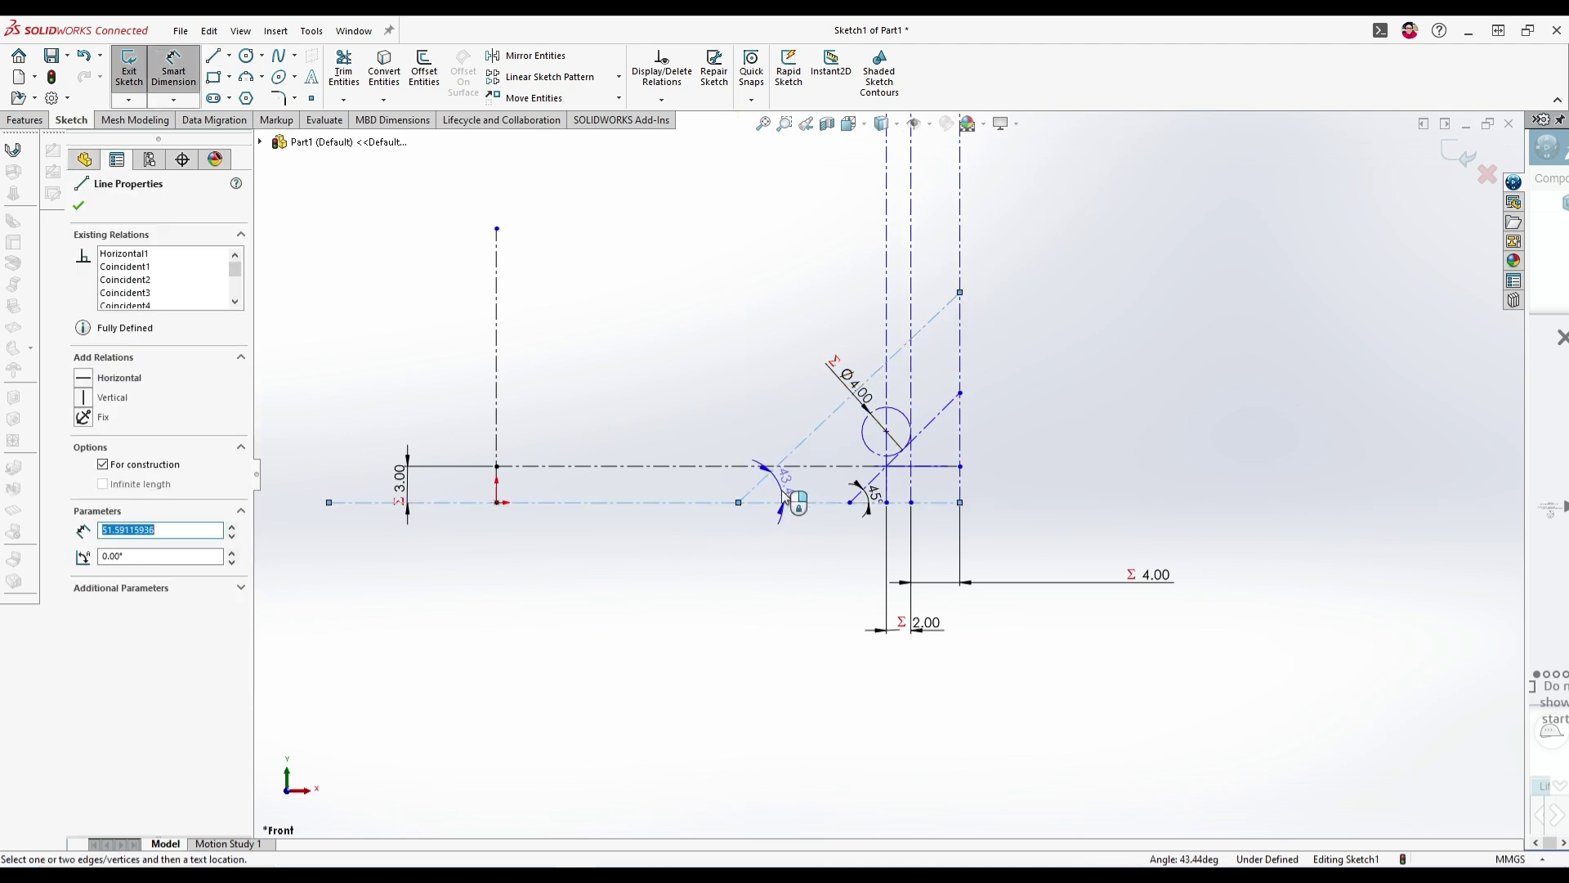
key(Escape)
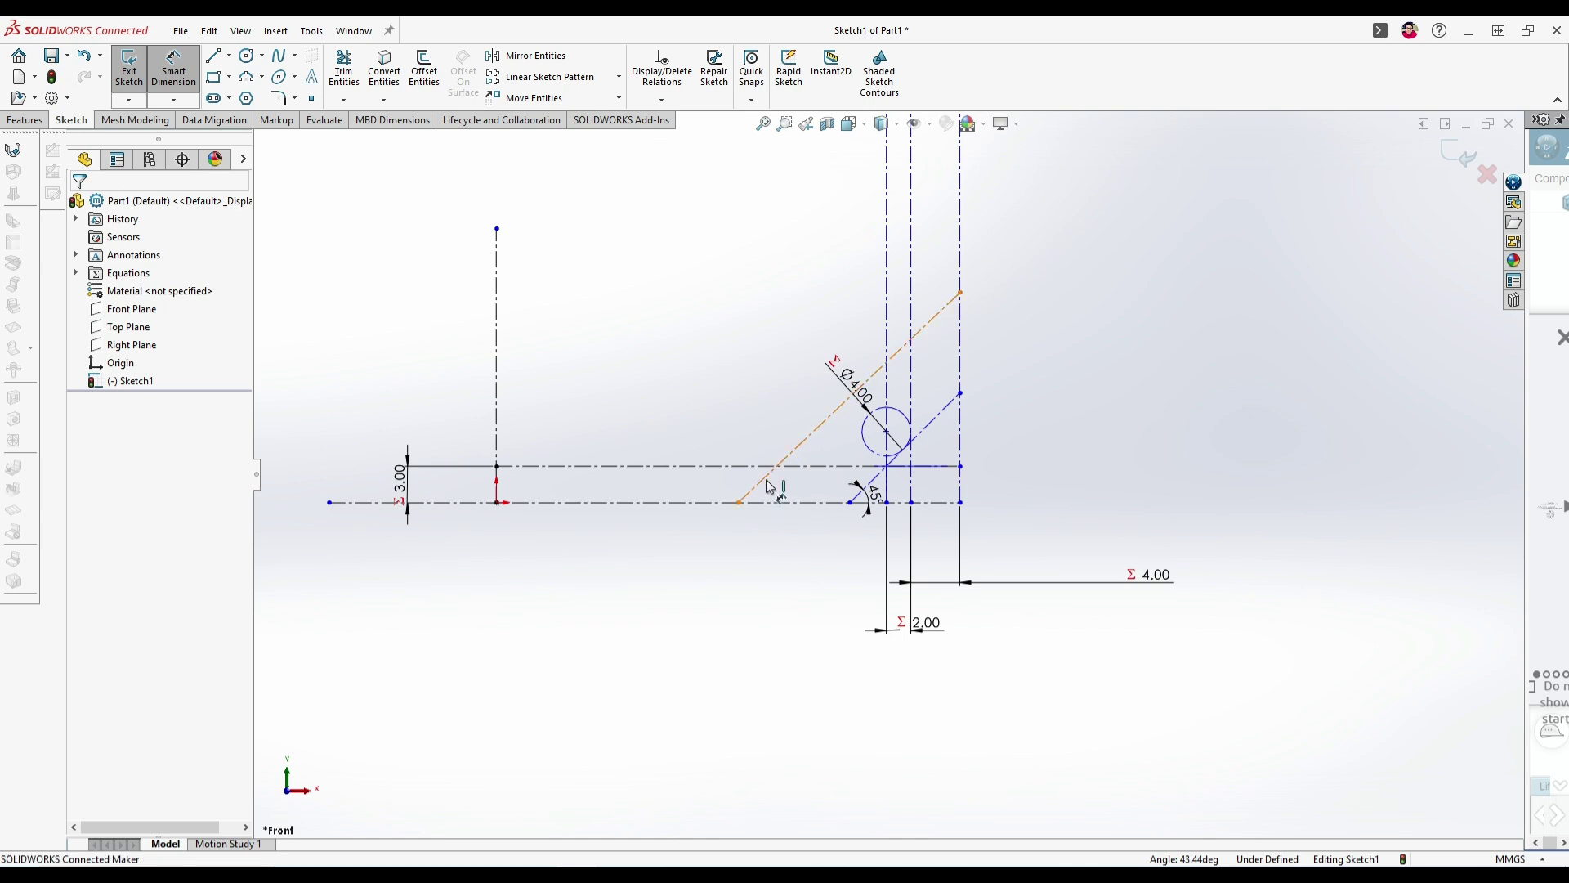
key(Escape)
- Make the new upper diagonal centerline parallel to the 45° diagonal centerline
click(771, 477)
ctrl+click(927, 438)
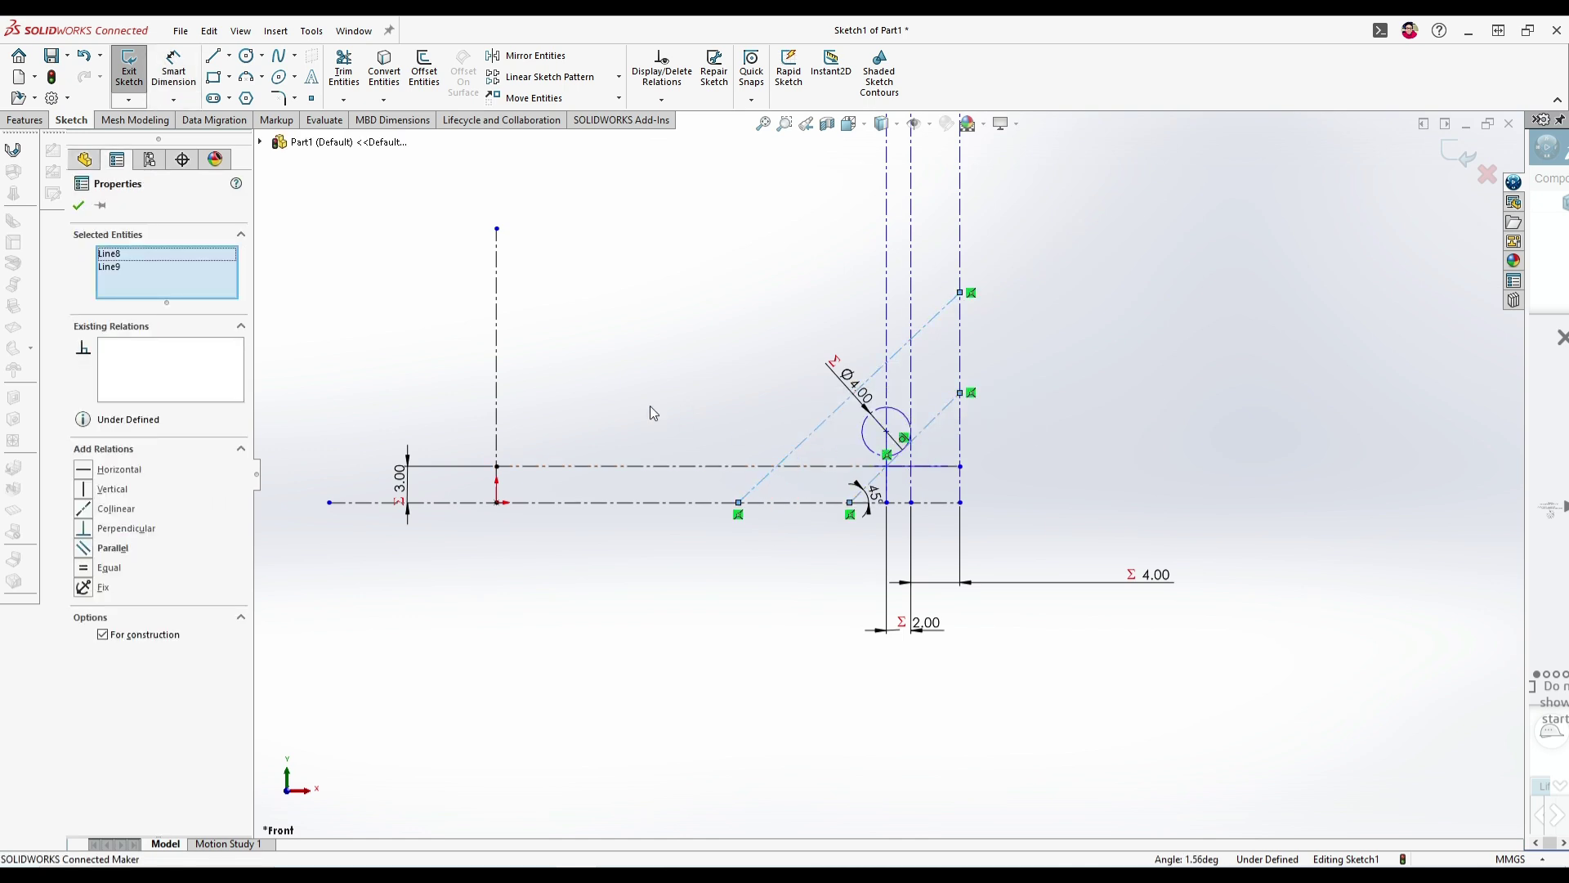
click(90, 548)
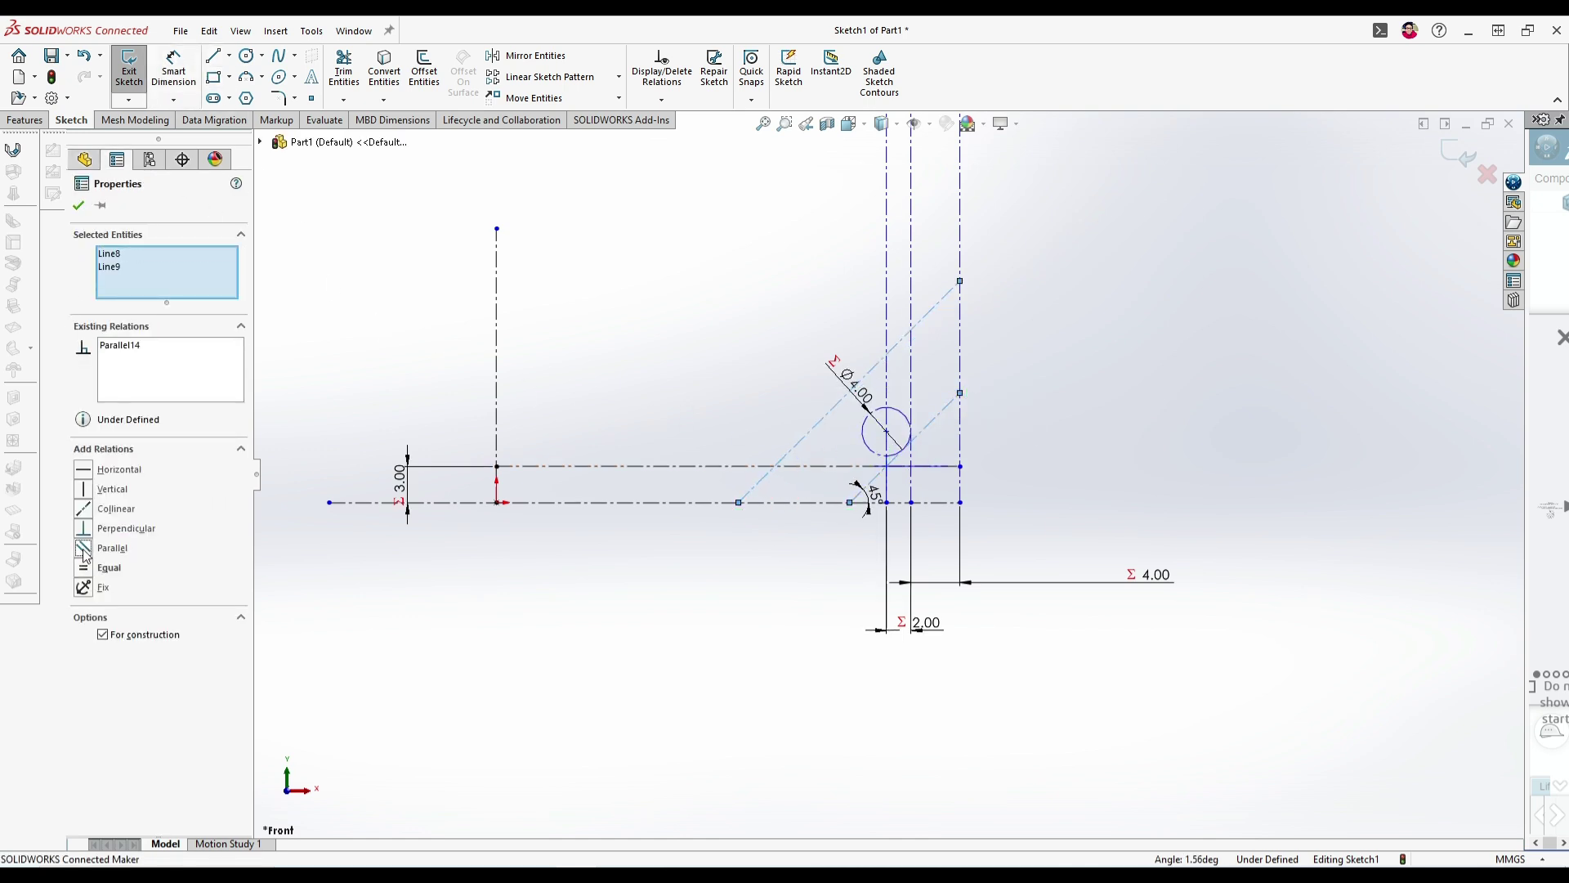
click(79, 205)
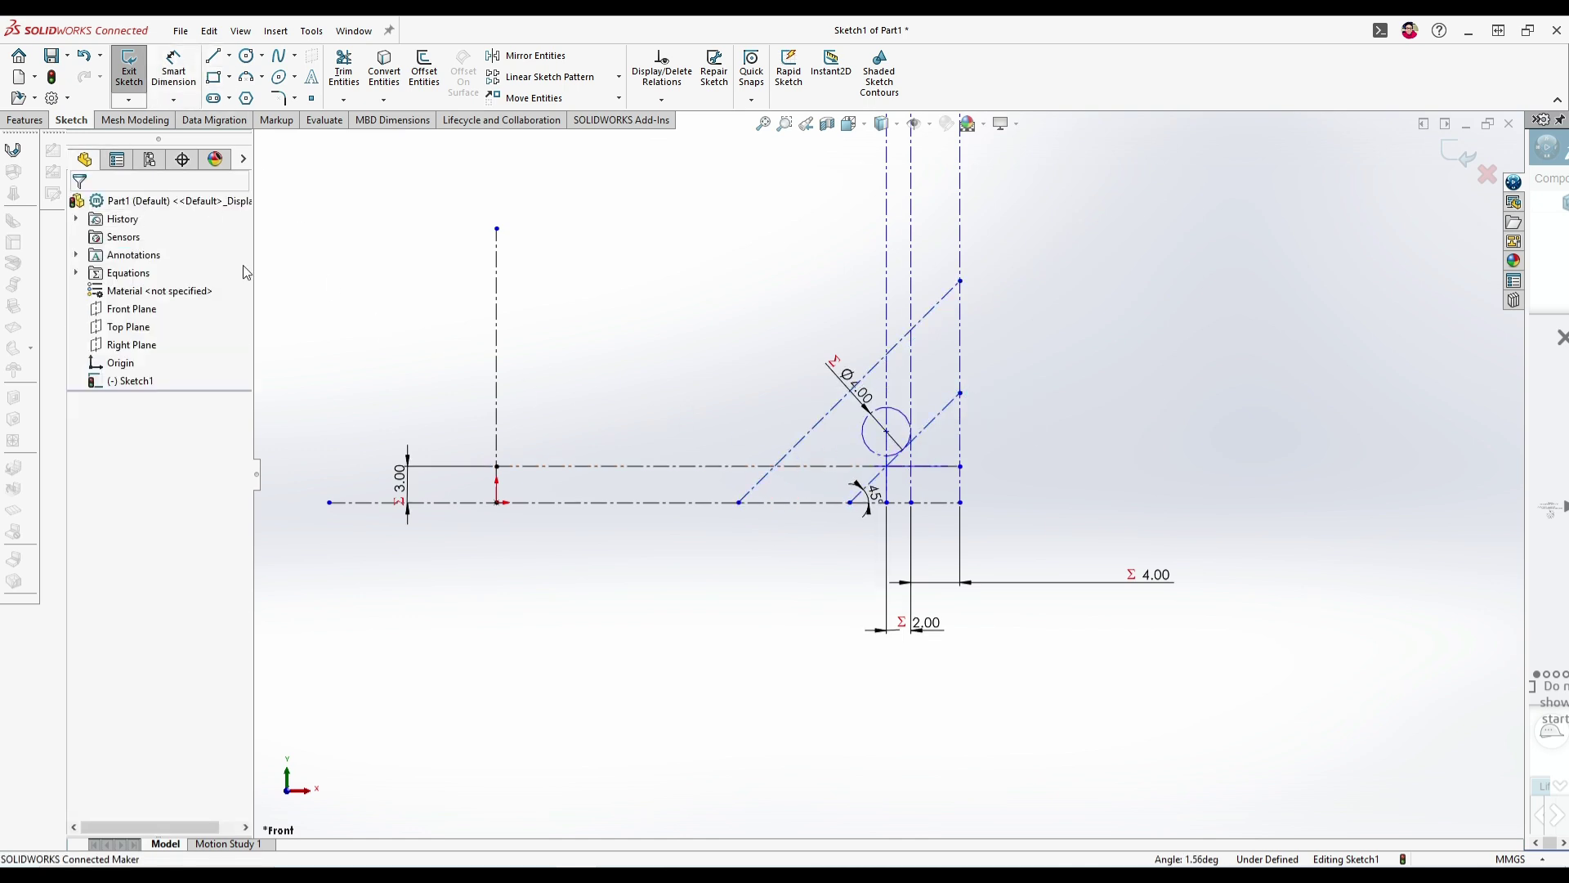
- Make the upper diagonal centerline tangent to the construction circle
click(835, 411)
ctrl+click(865, 431)
click(84, 469)
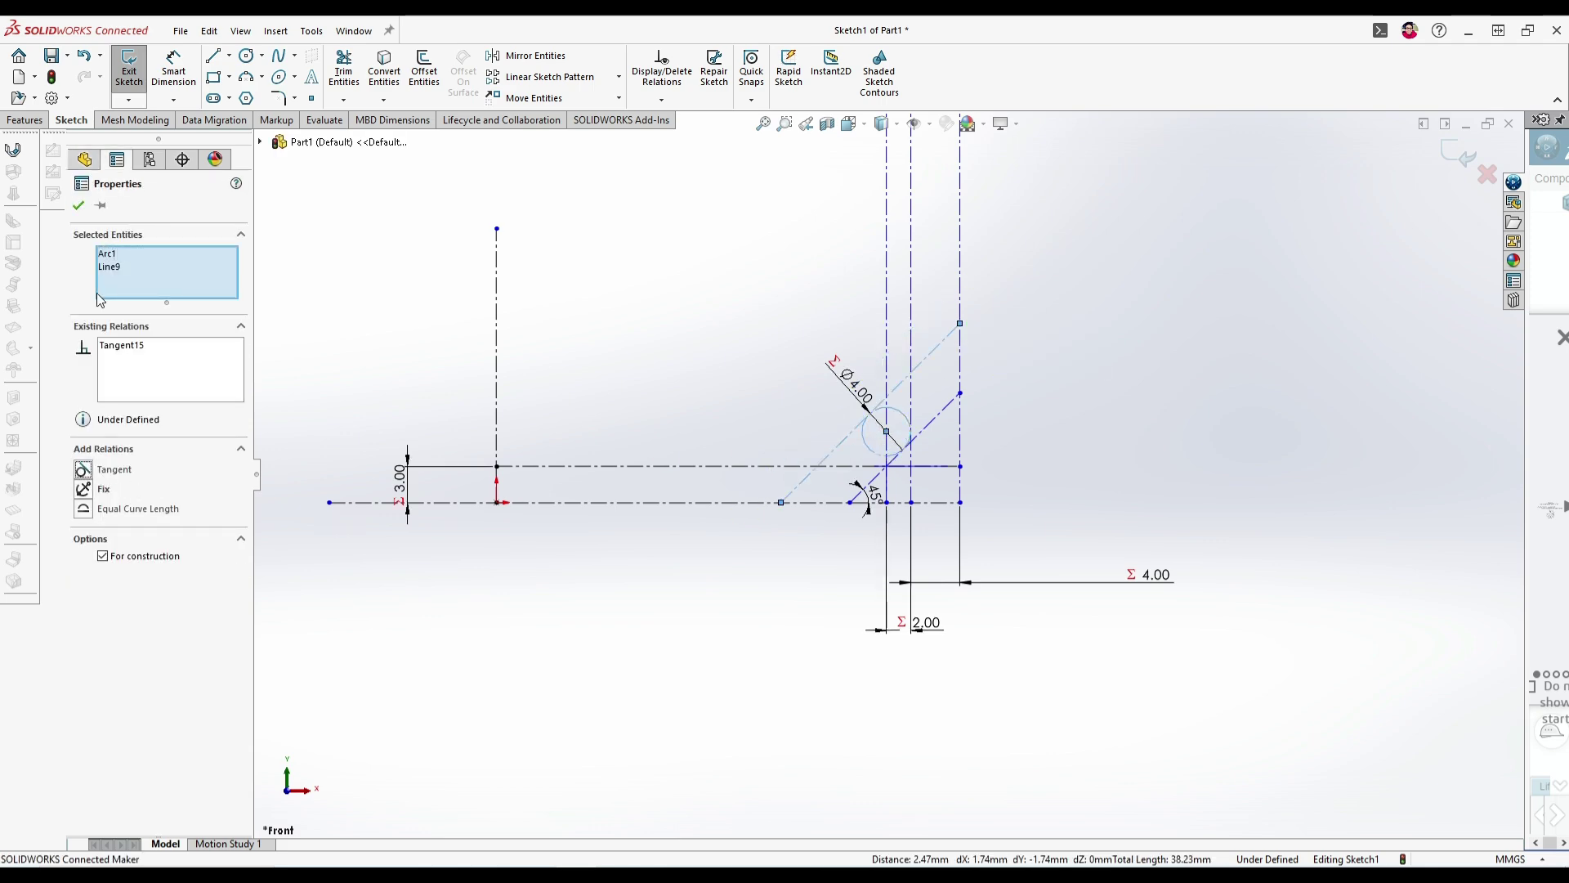
click(78, 206)
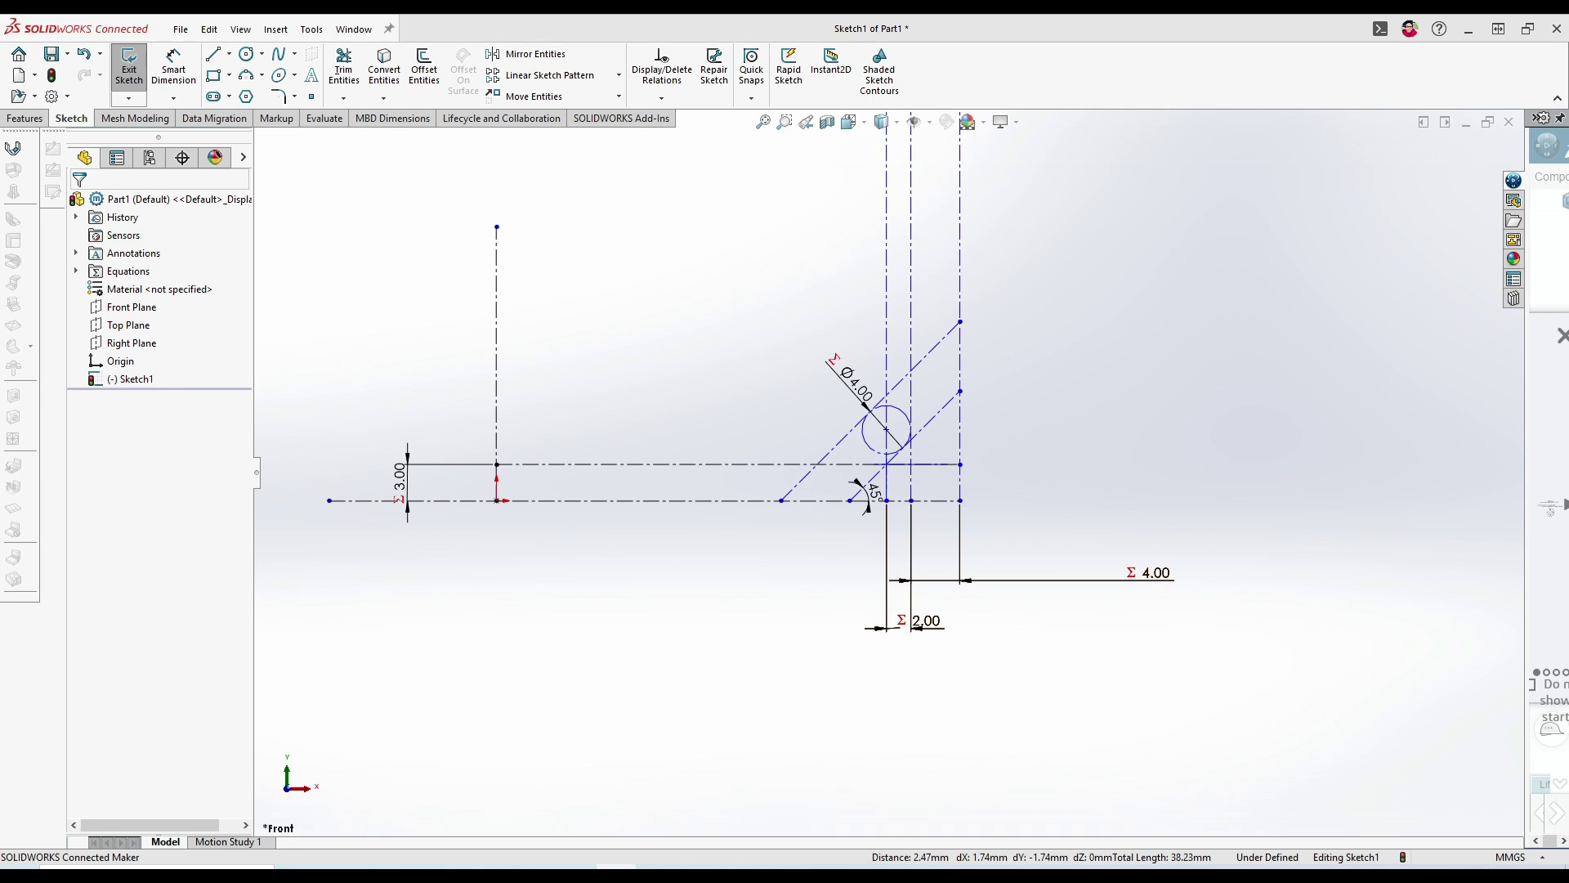
- Draw two horizontal centerlines about 37.92 mm long, one above the other, from the rightmost vertical centerline to the vertical centerline above the origin
click(215, 55)
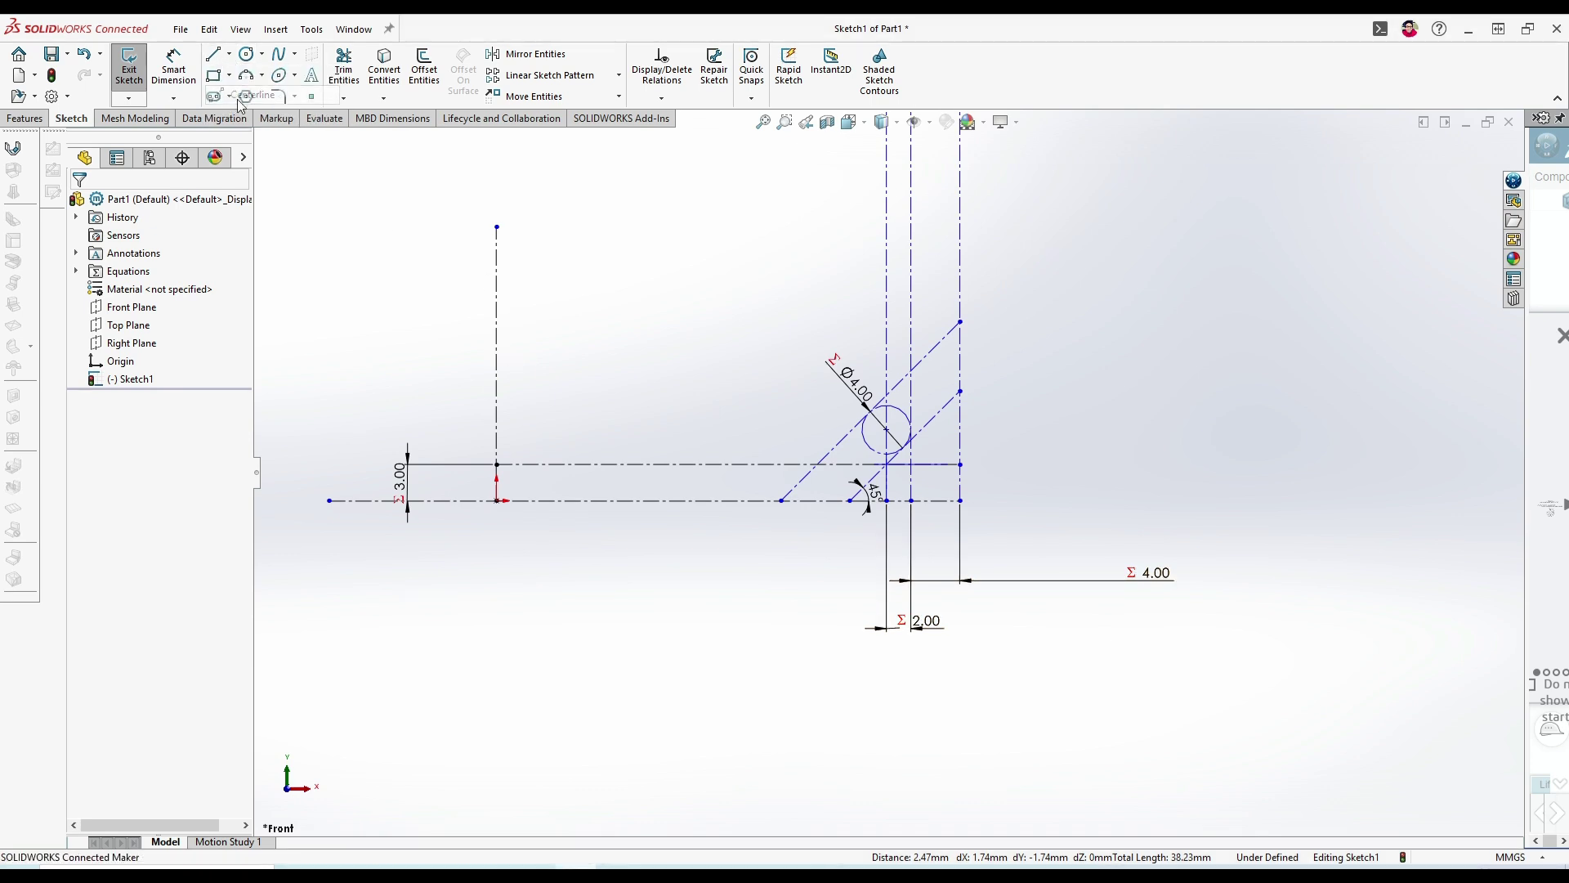
click(961, 252)
click(497, 251)
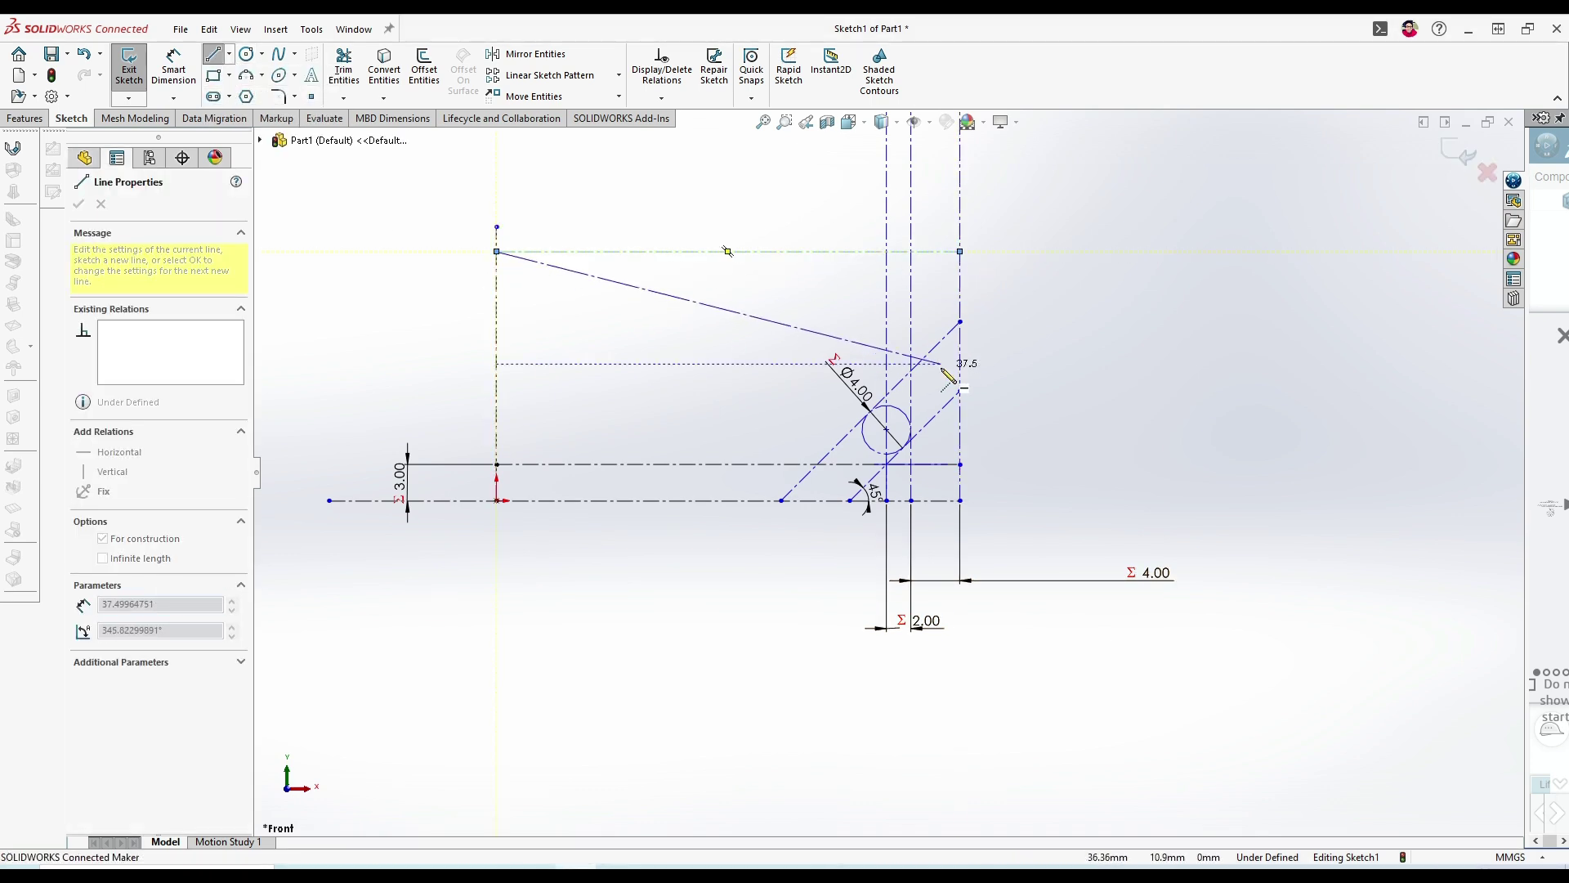
key(Escape)
click(233, 55)
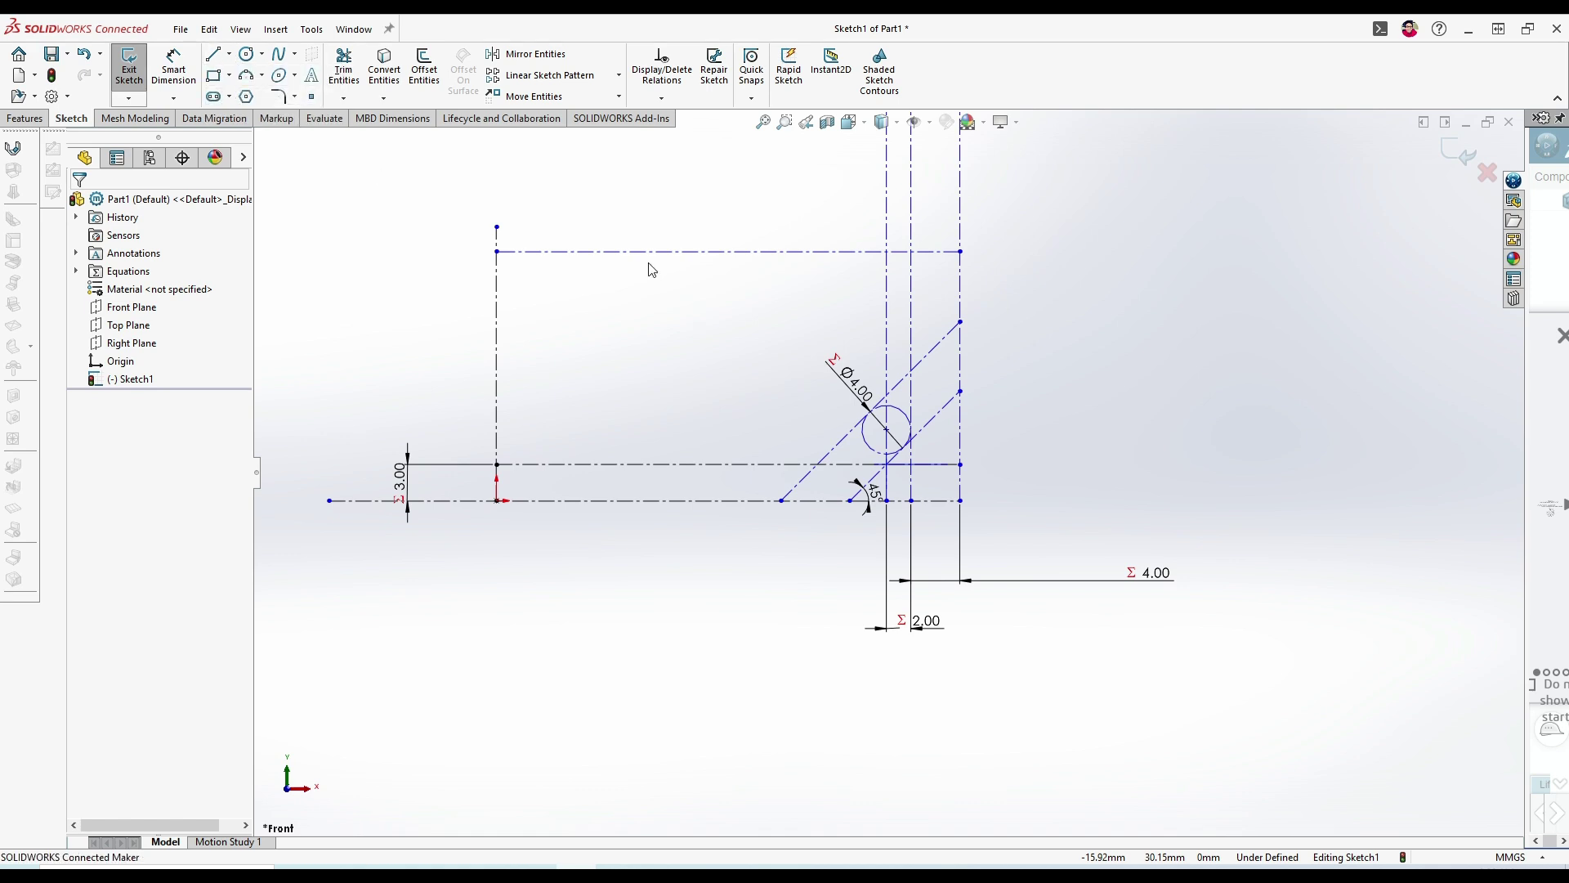
click(960, 345)
click(497, 345)
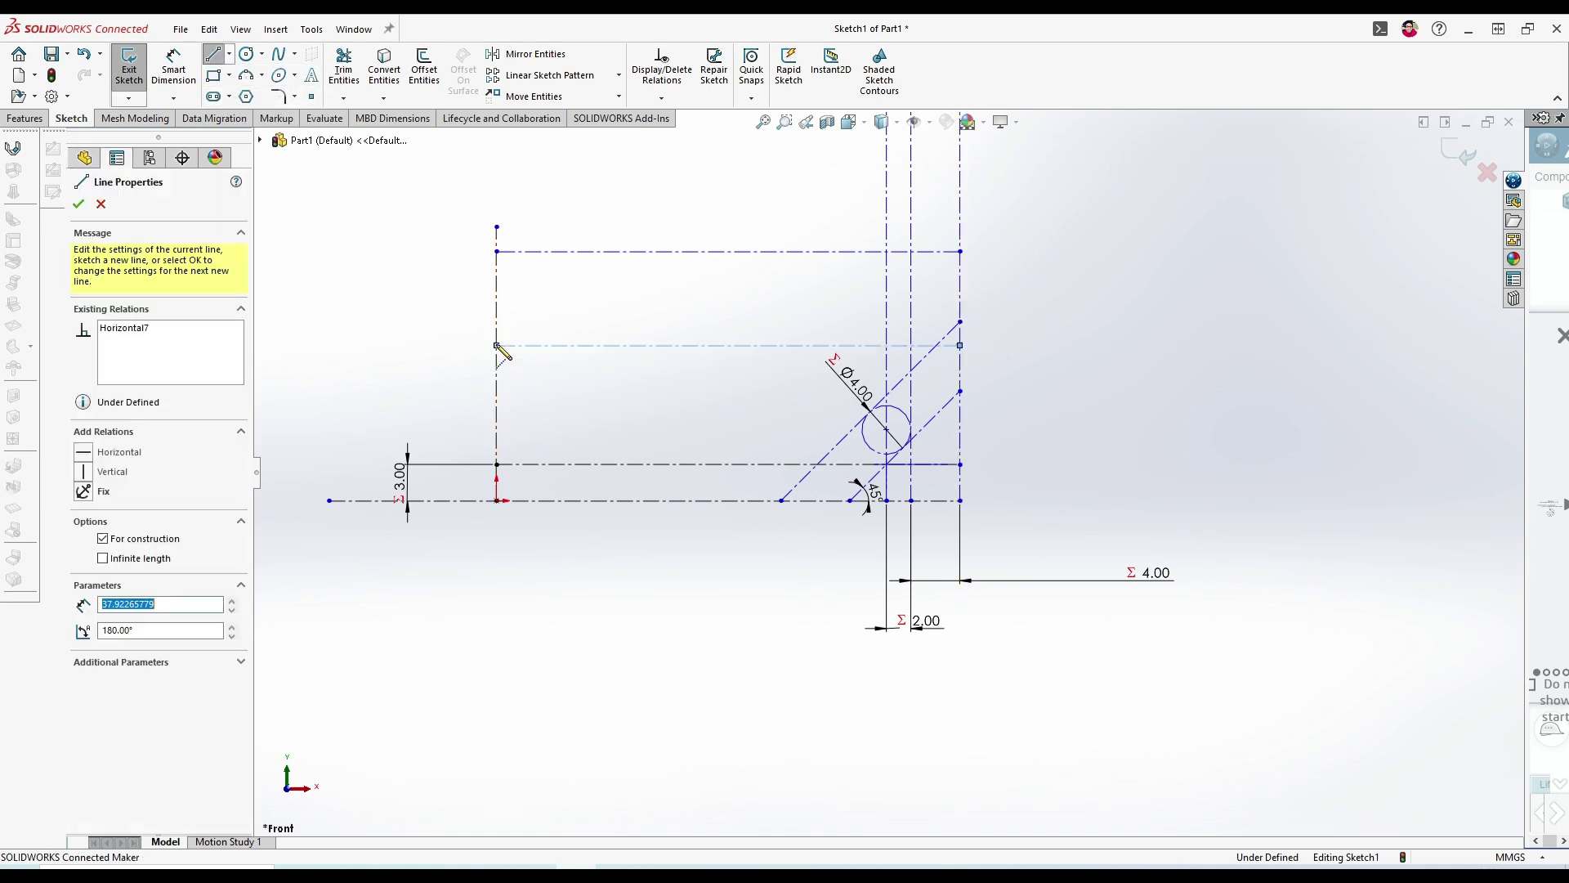
key(Escape)
- Create an intersection point where the upper diagonal centerline crosses the middle of the three grouped vertical centerlines
scroll(967, 384, down, 5)
scroll(899, 418, up, 4)
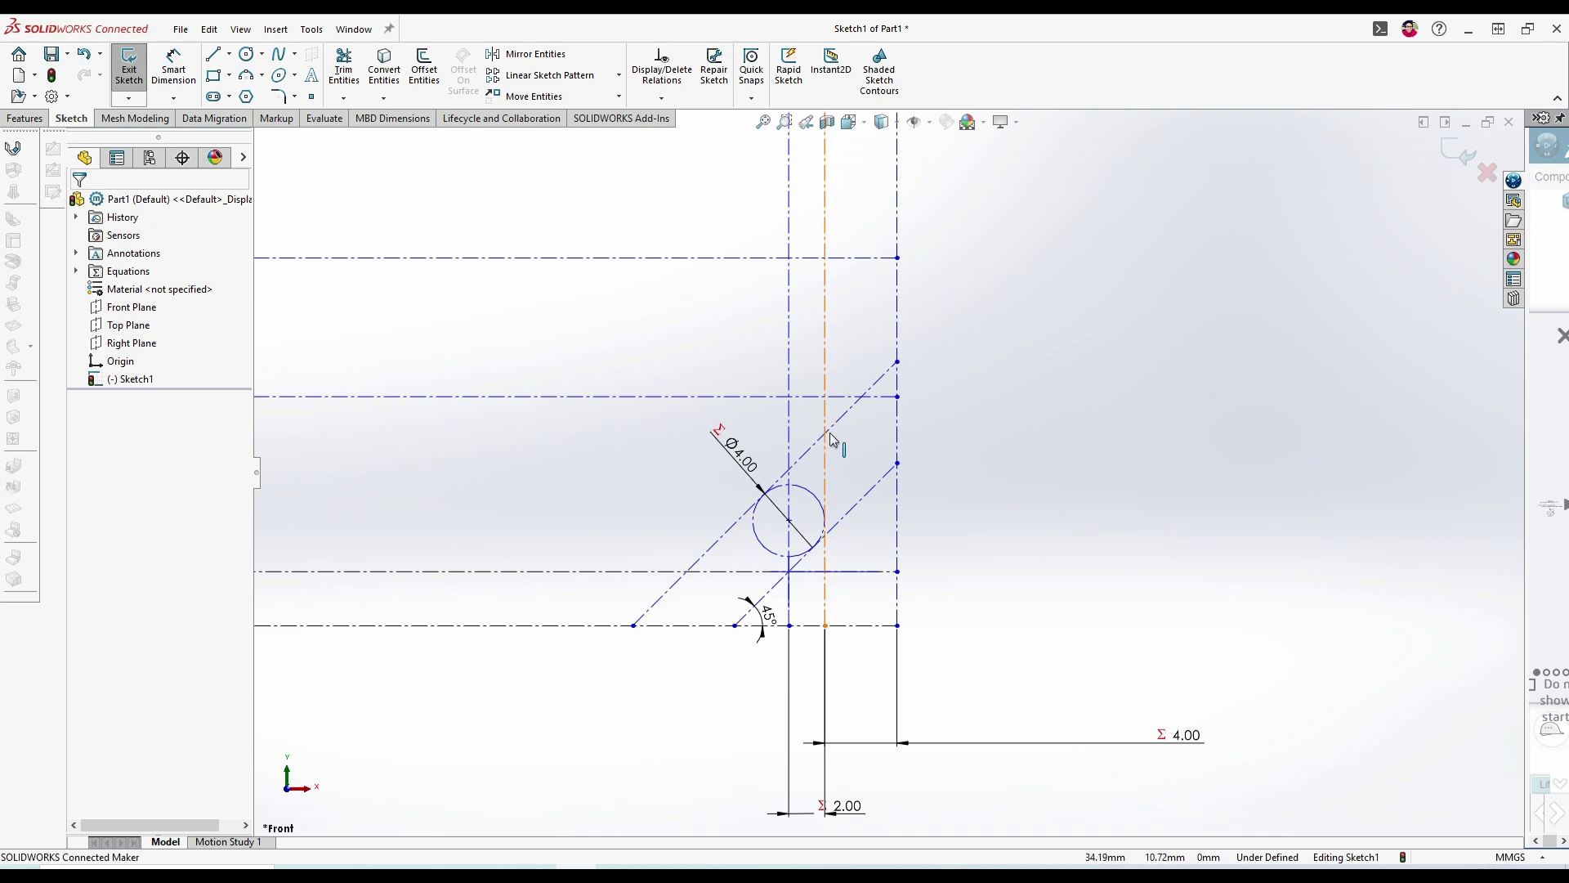
scroll(833, 441, down, 5)
click(879, 442)
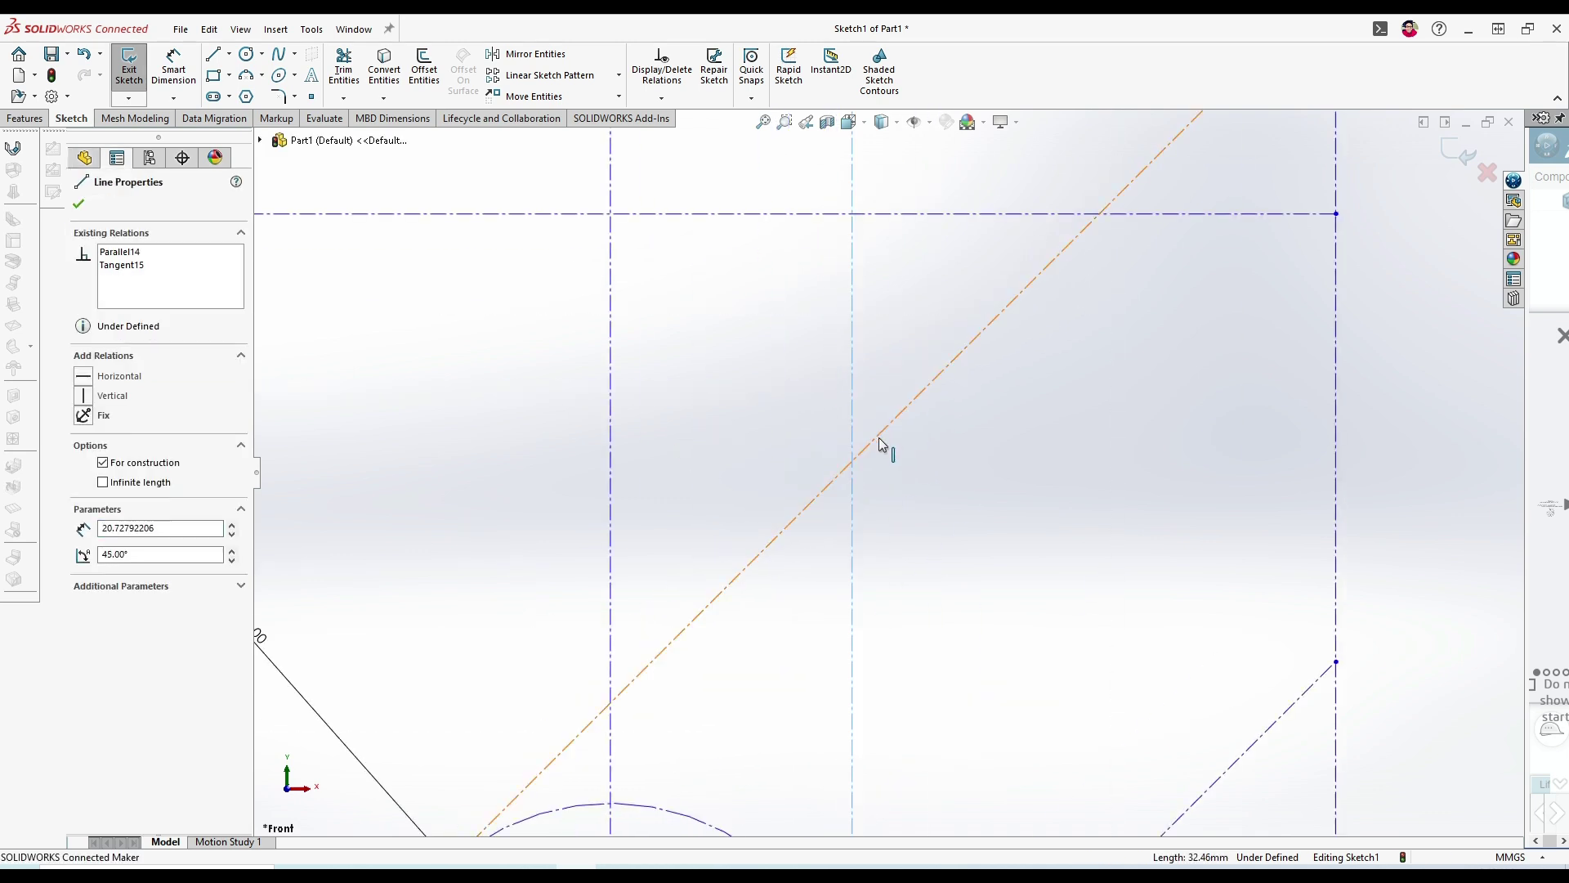
ctrl+click(852, 458)
click(933, 484)
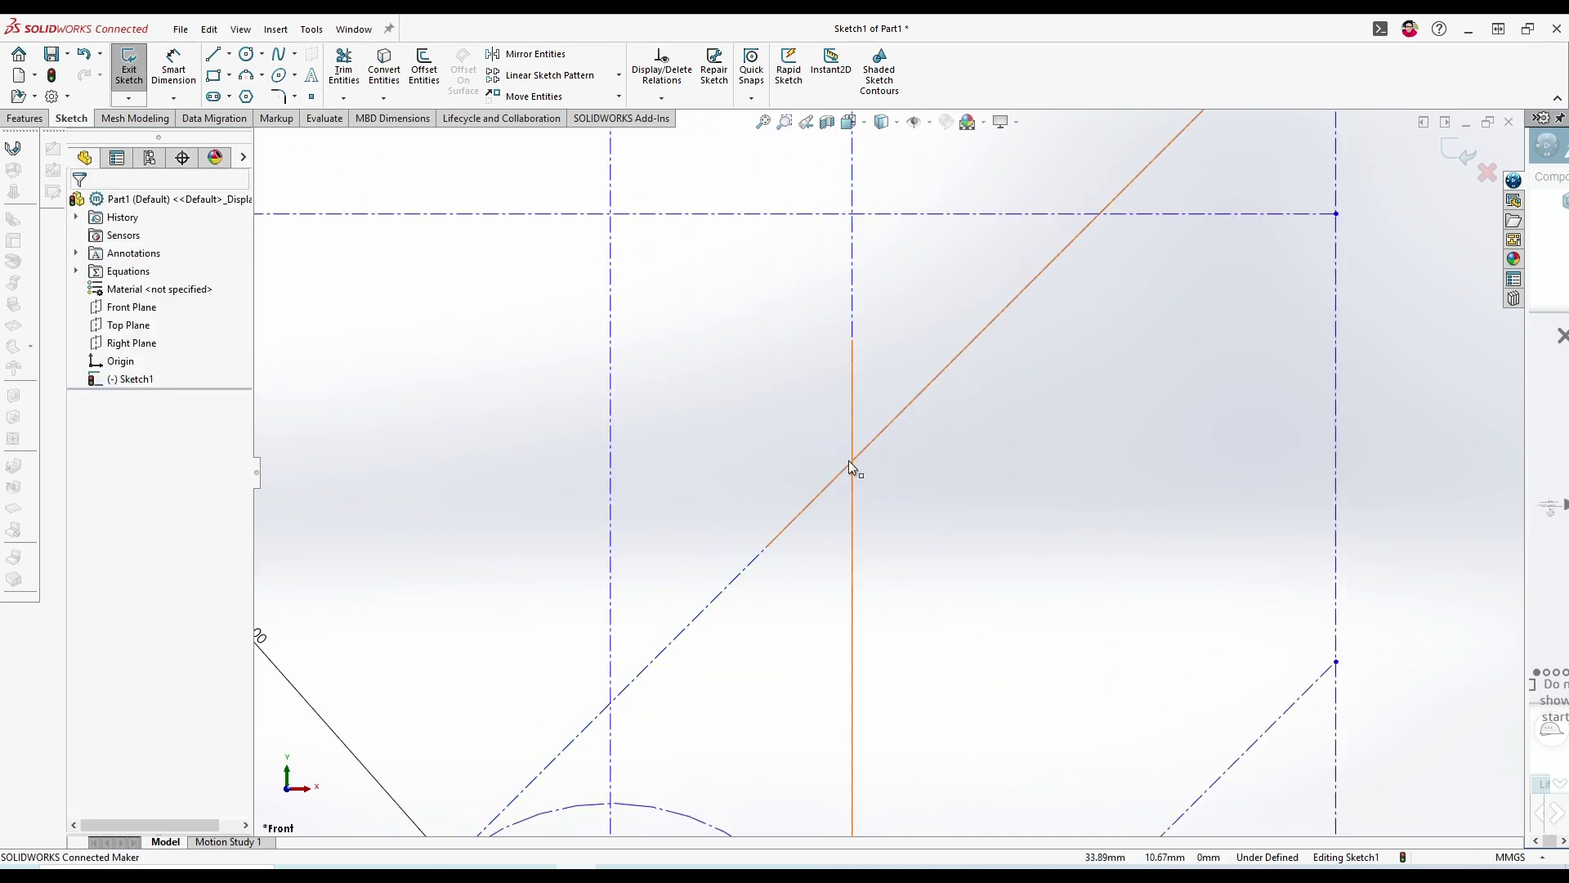
click(853, 460)
click(951, 536)
- Create an intersection point where the lower diagonal centerline crosses the middle of the three grouped vertical centerlines
scroll(947, 556, up, 4)
scroll(948, 562, down, 8)
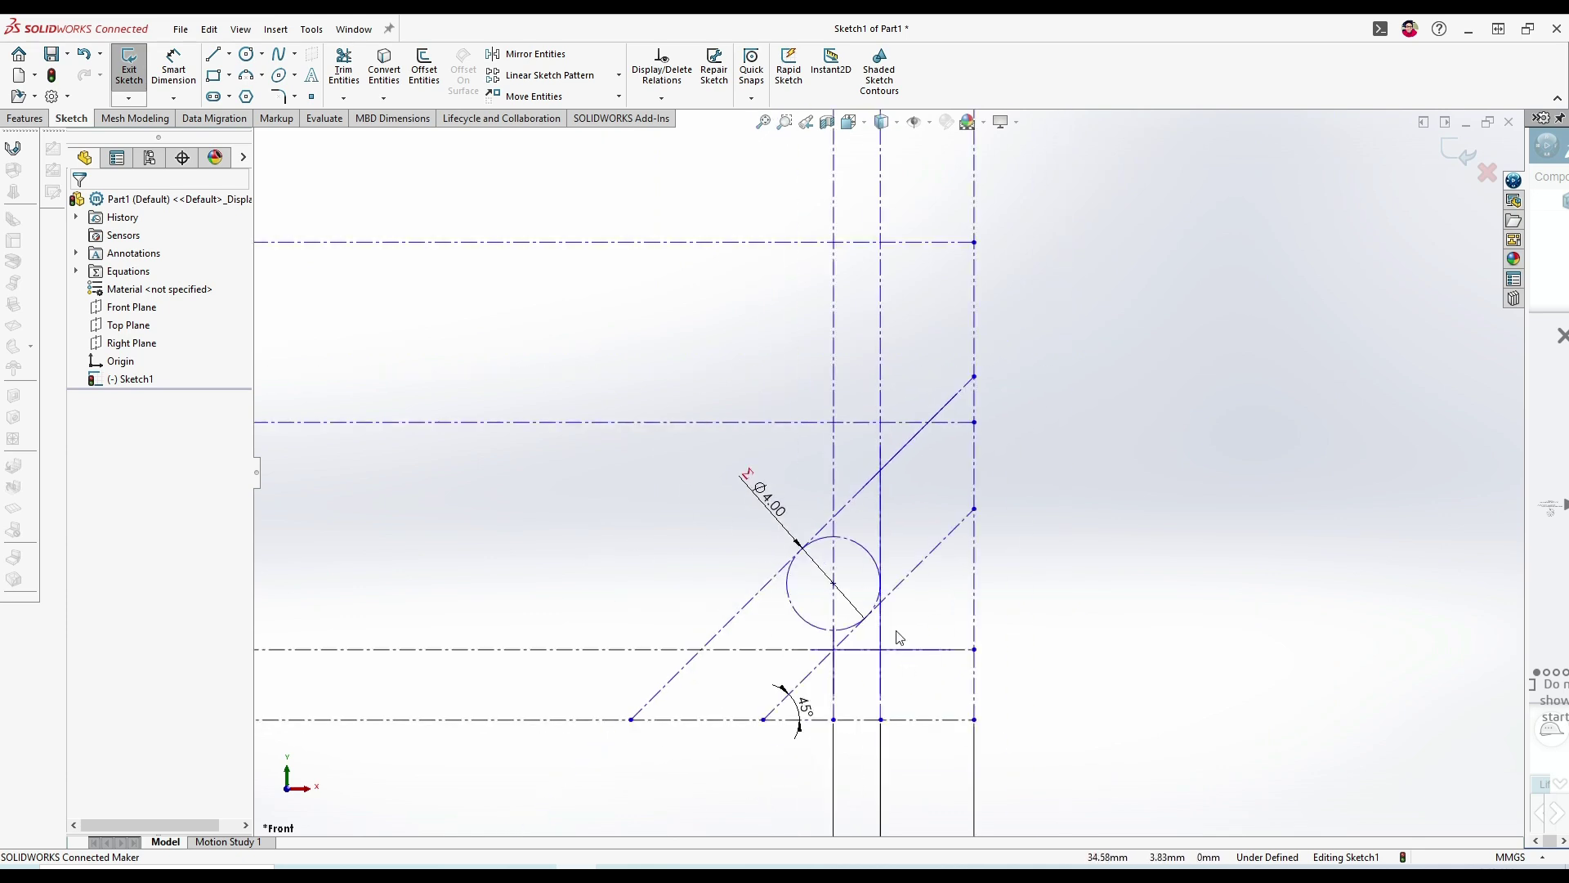
click(940, 382)
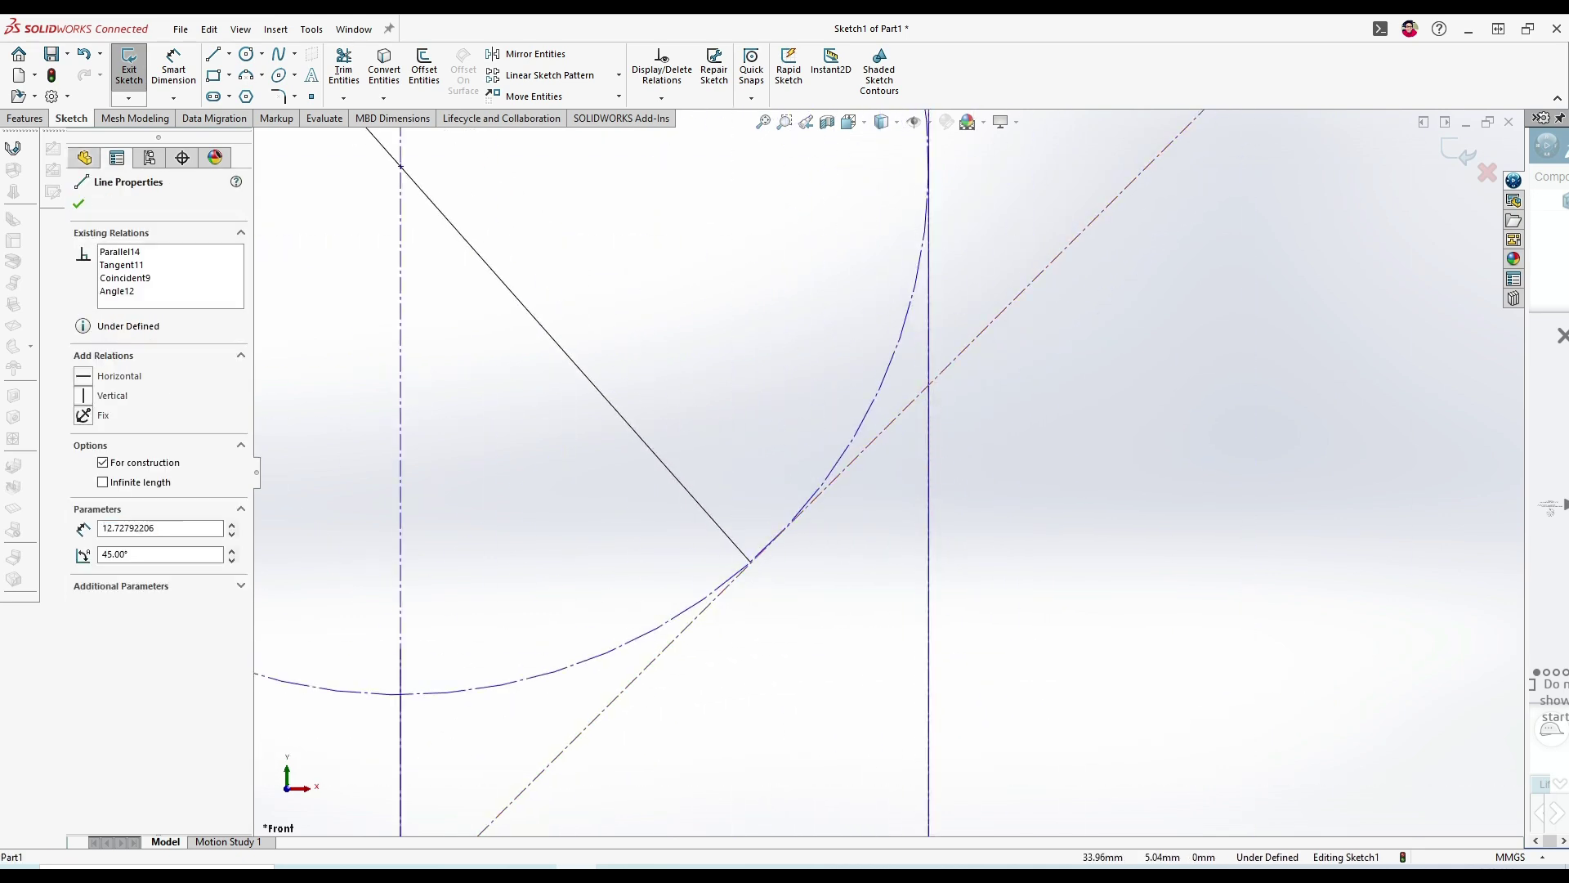
ctrl+click(927, 431)
click(964, 439)
click(930, 454)
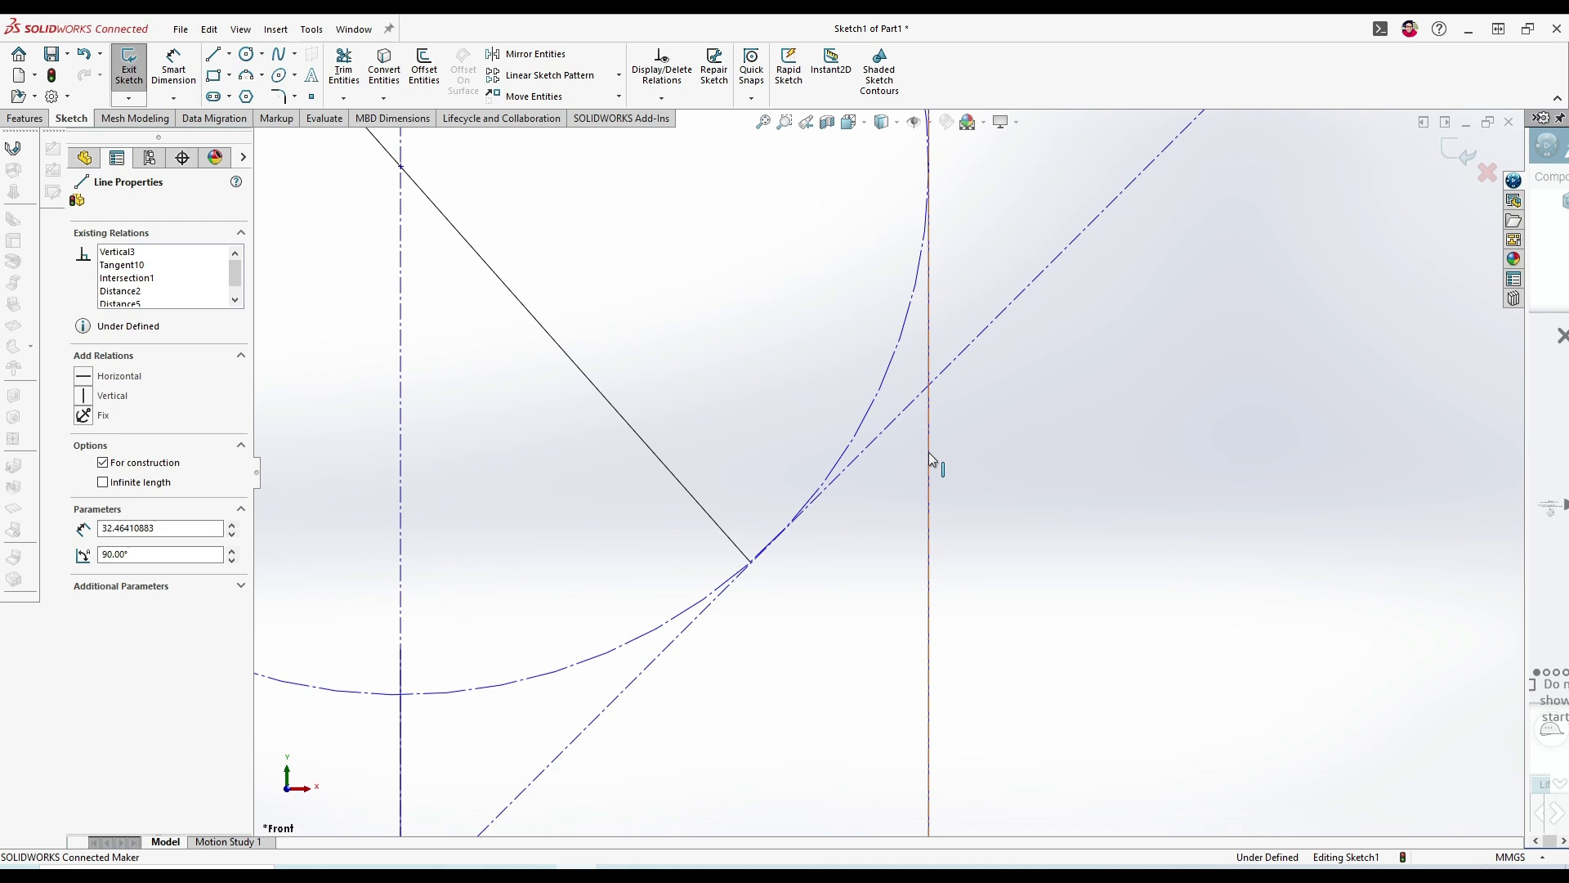
ctrl+click(910, 415)
scroll(850, 375, up, 2)
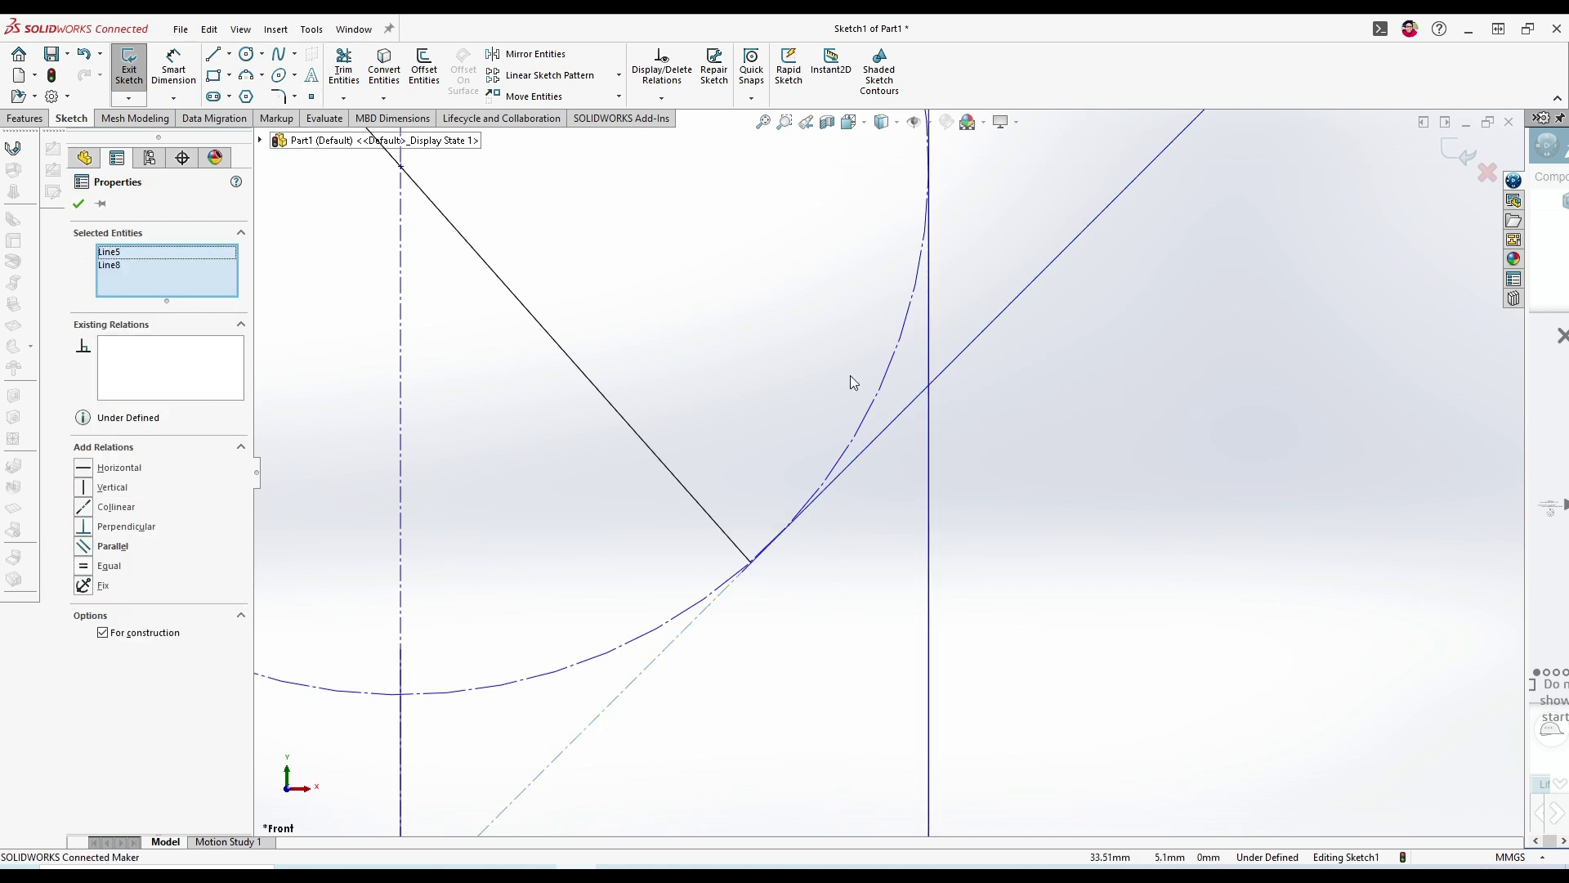
scroll(989, 539, up, 4)
scroll(938, 362, up, 5)
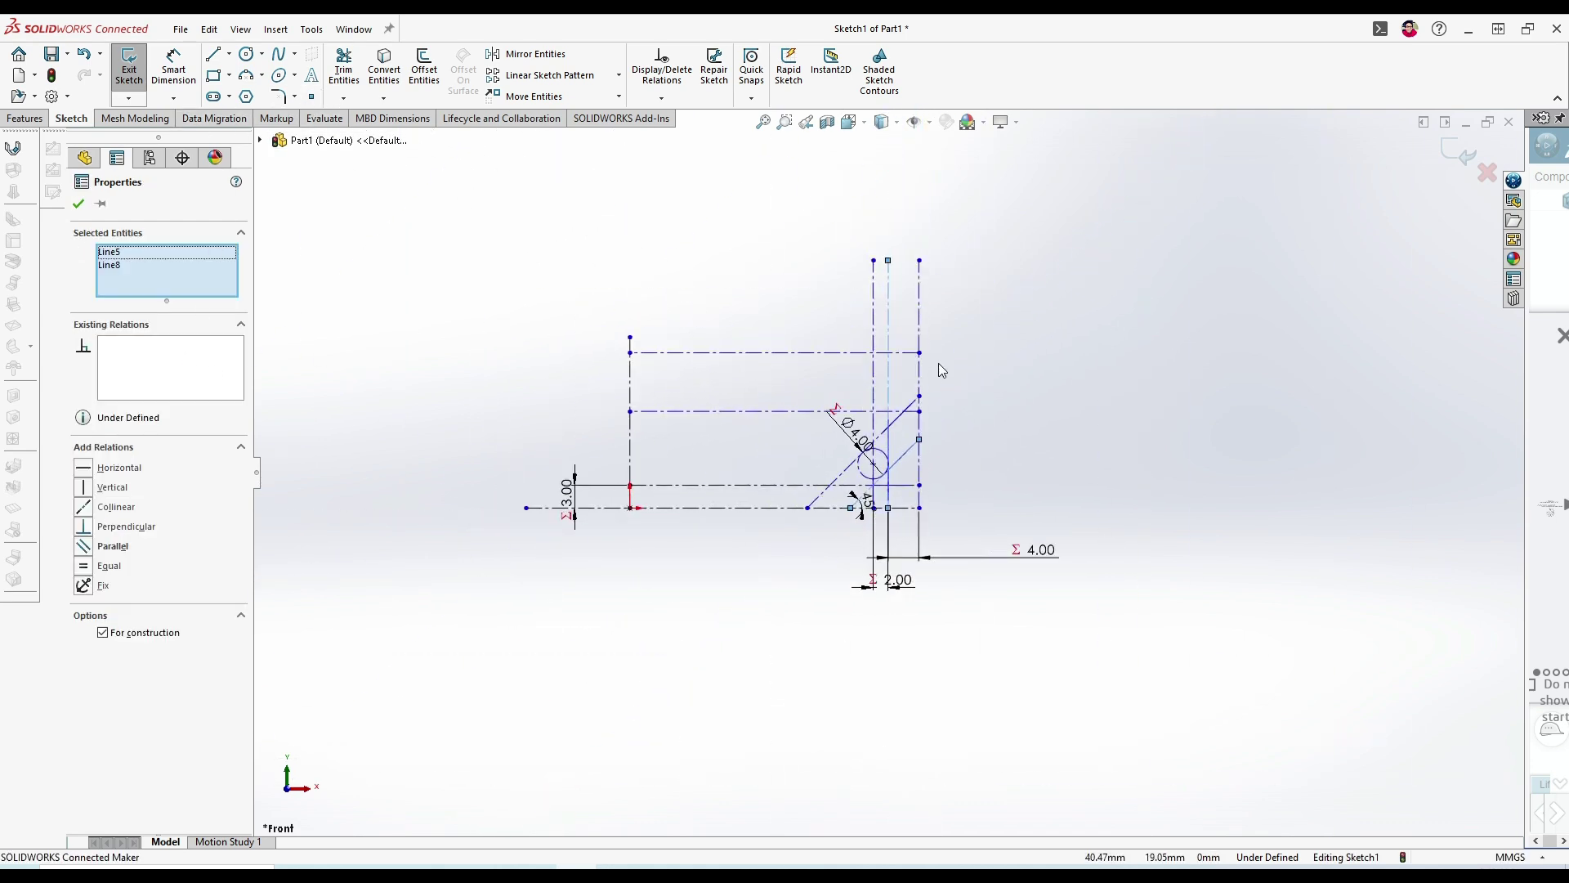
- Make the lower of the two new horizontal centerlines coincident with the intersection point on the upper diagonal centerline
scroll(817, 490, down, 5)
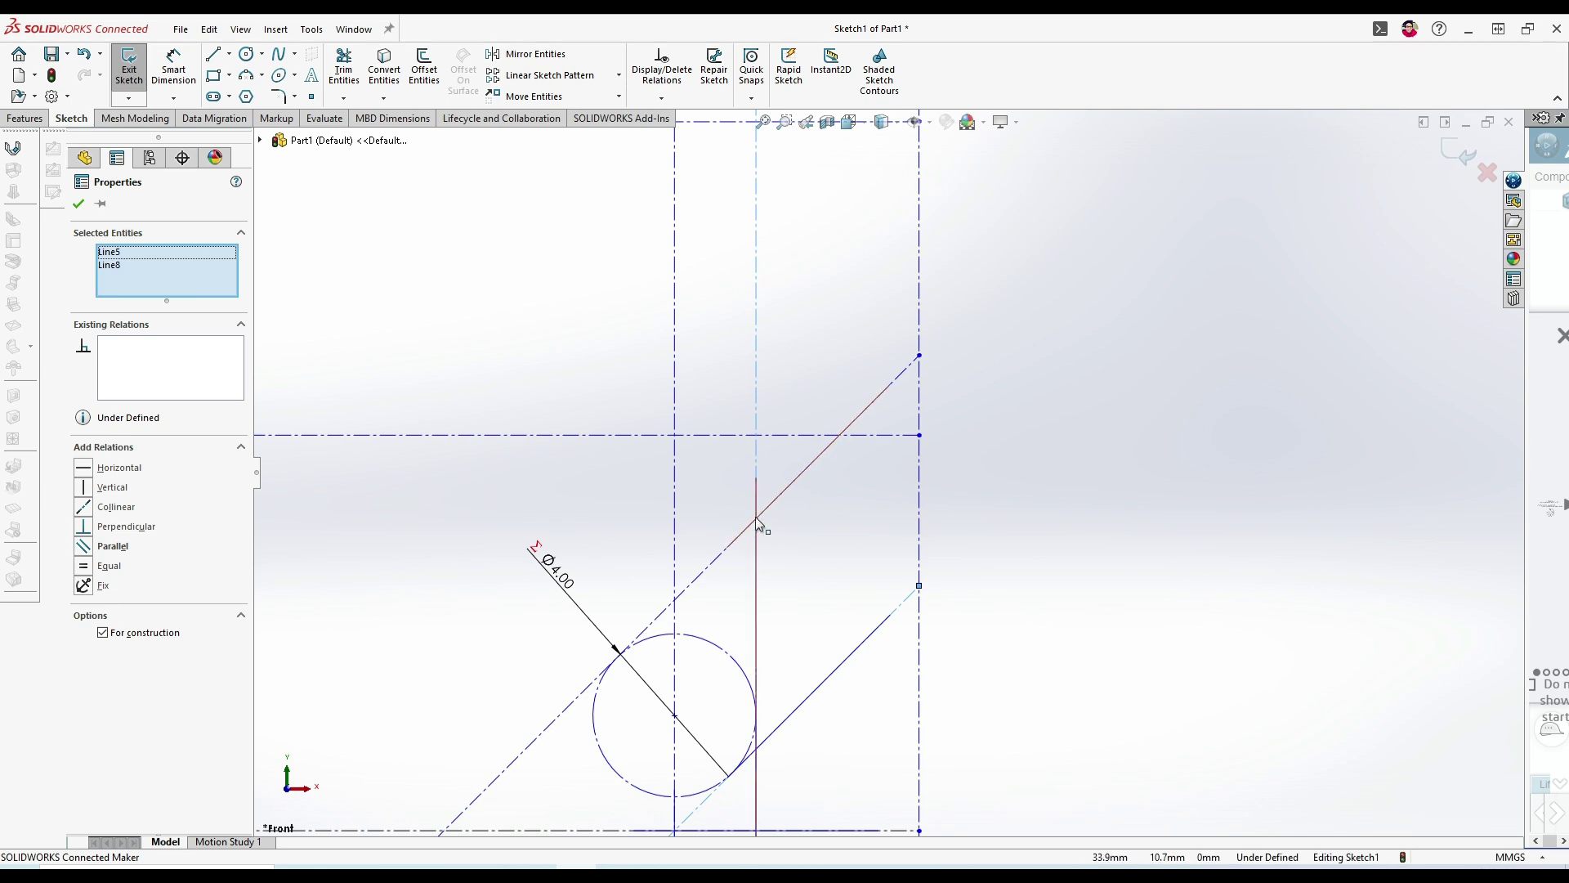
click(756, 518)
ctrl+click(716, 435)
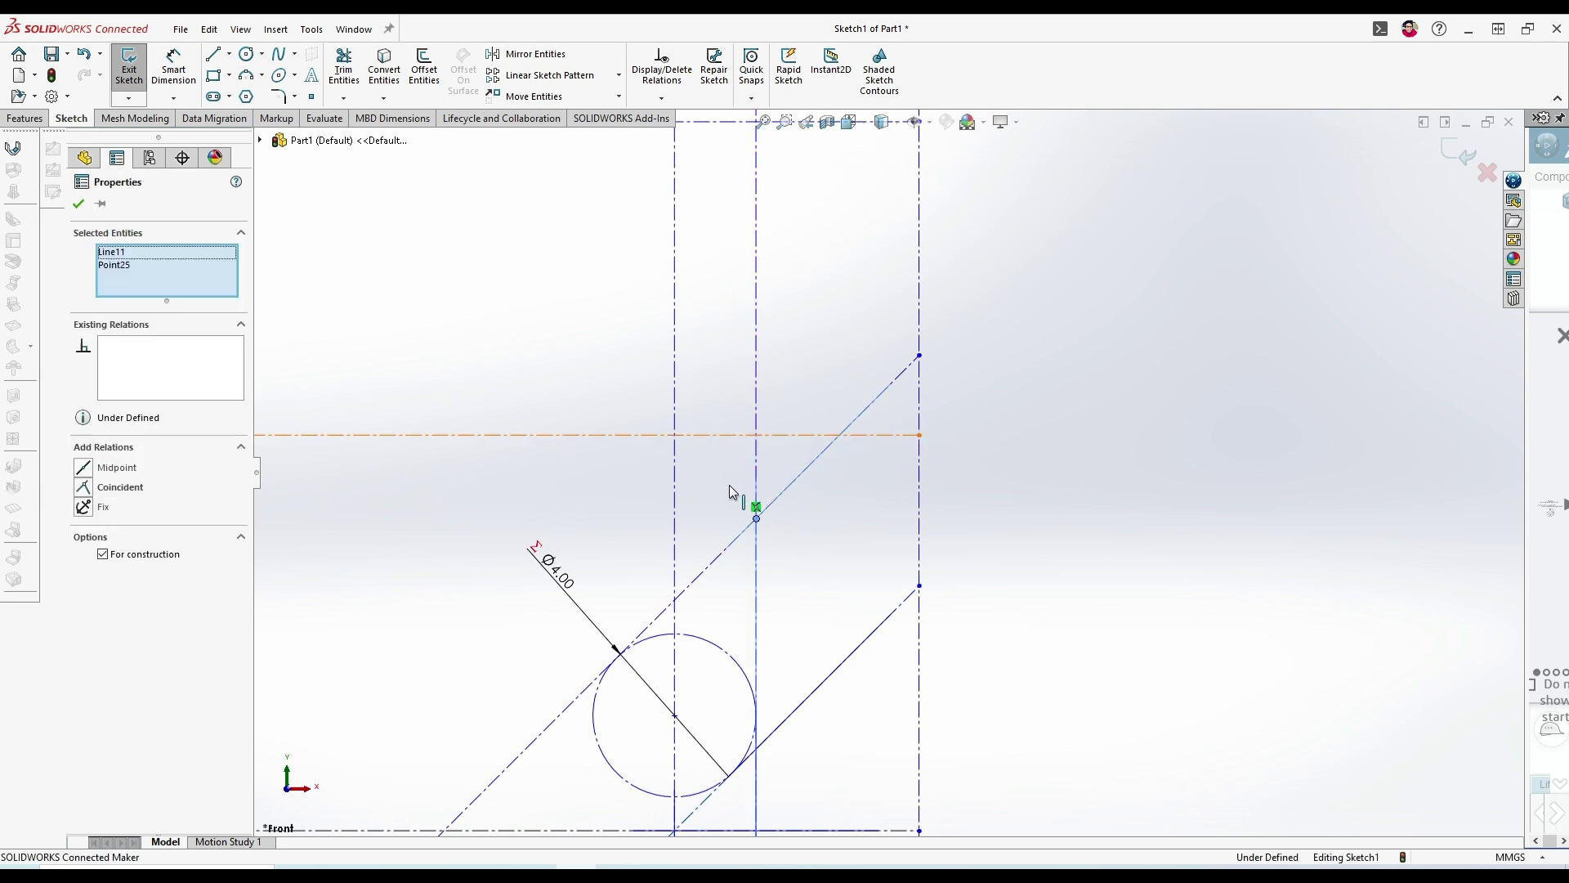
click(83, 489)
- Dimension the distance between the upper two horizontal centerlines and link it to the global variable Cover Thickness (3.00)
scroll(697, 528, up, 3)
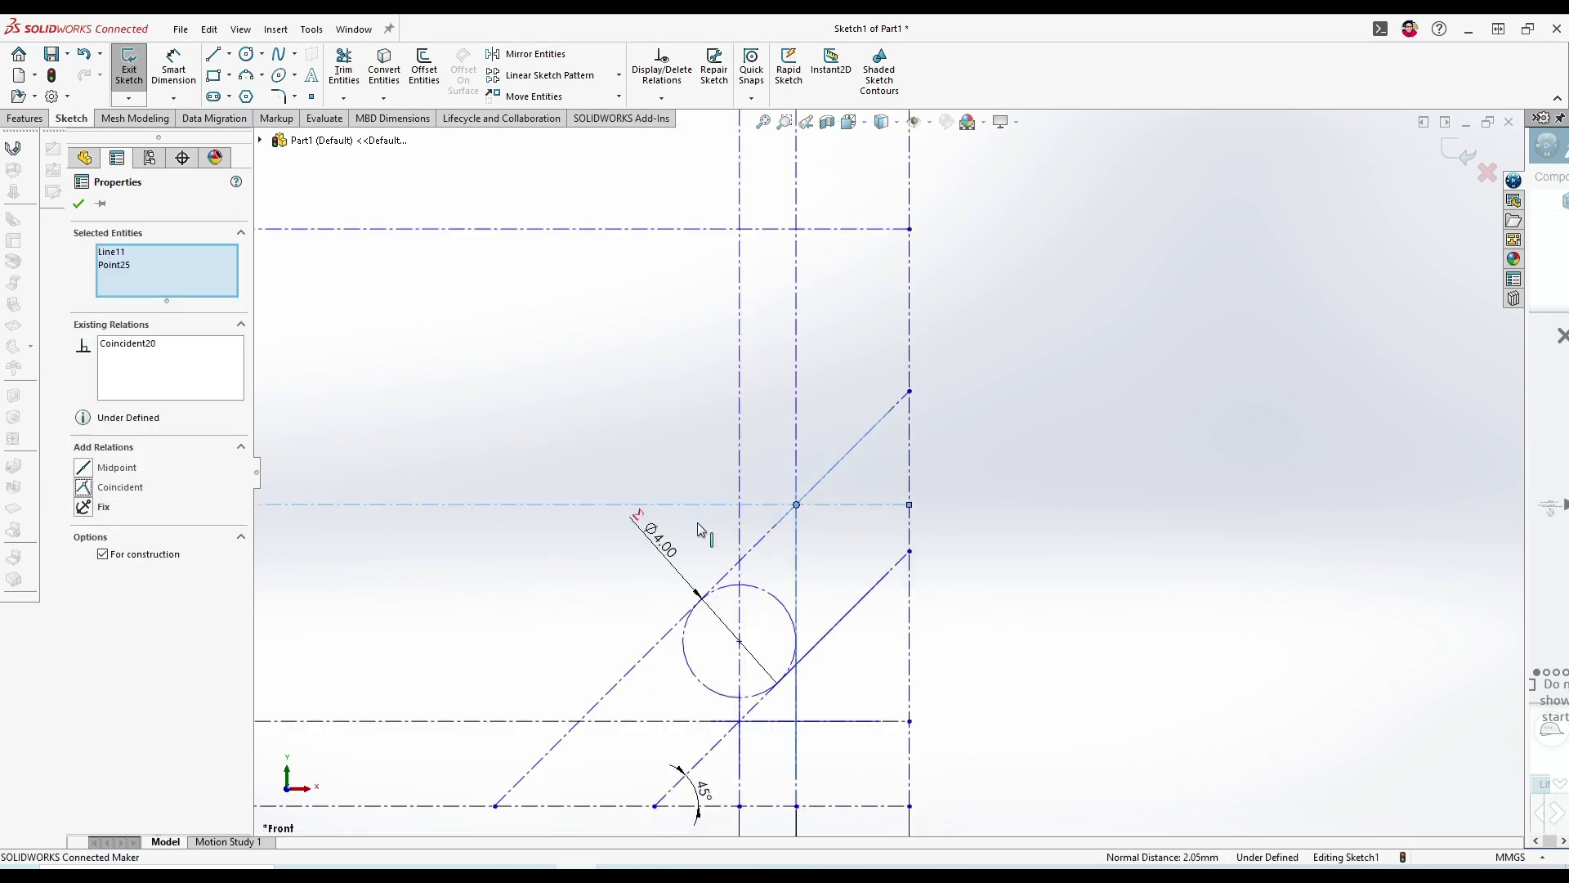
click(174, 71)
click(590, 500)
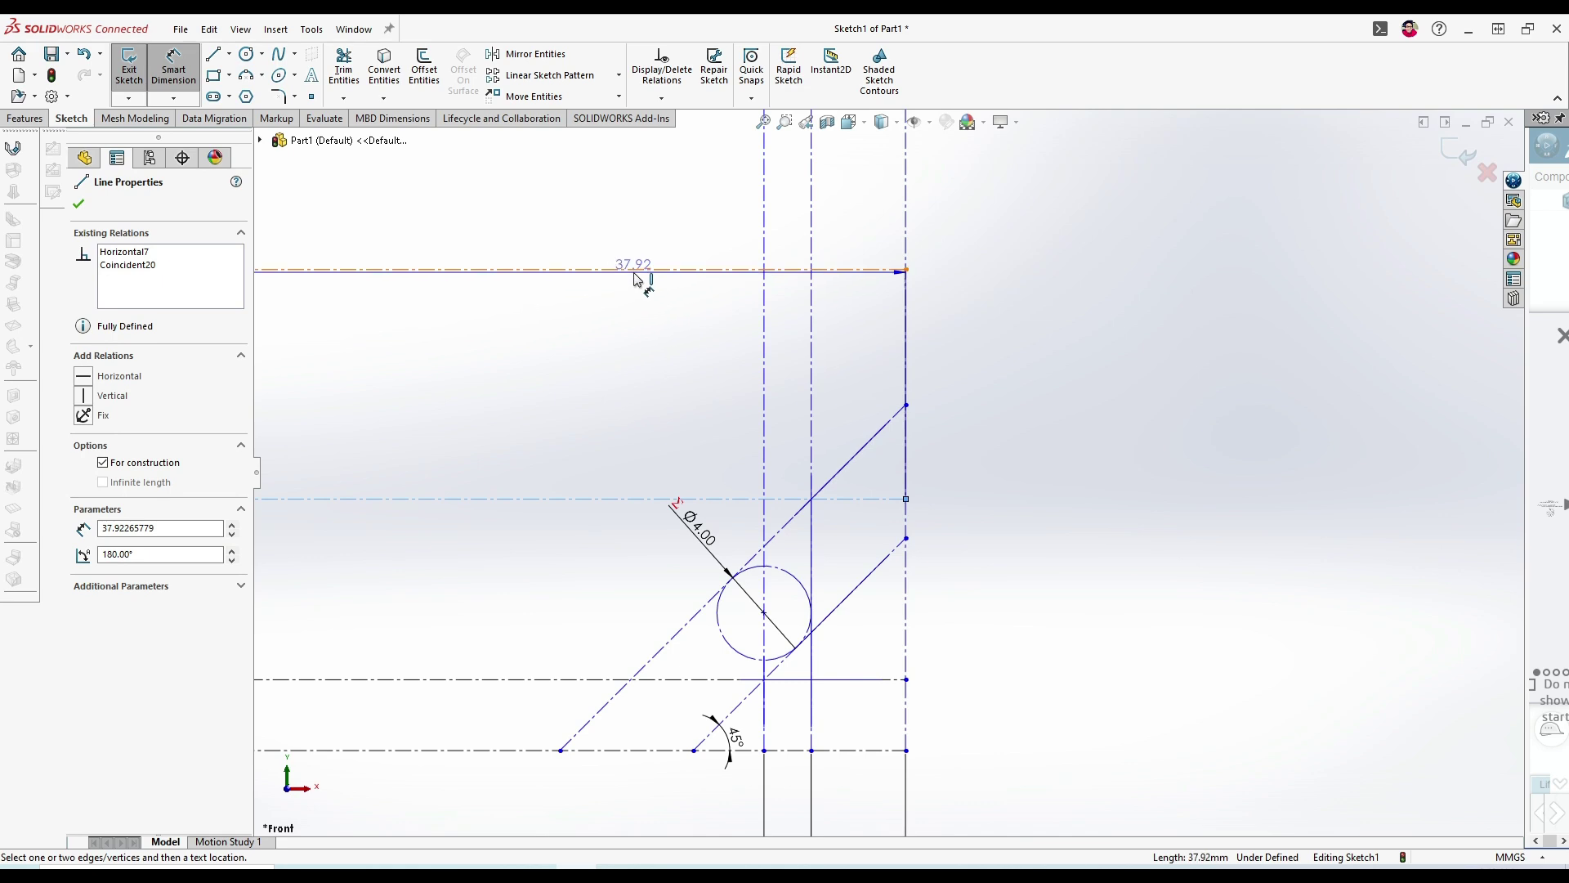
click(642, 269)
click(1080, 372)
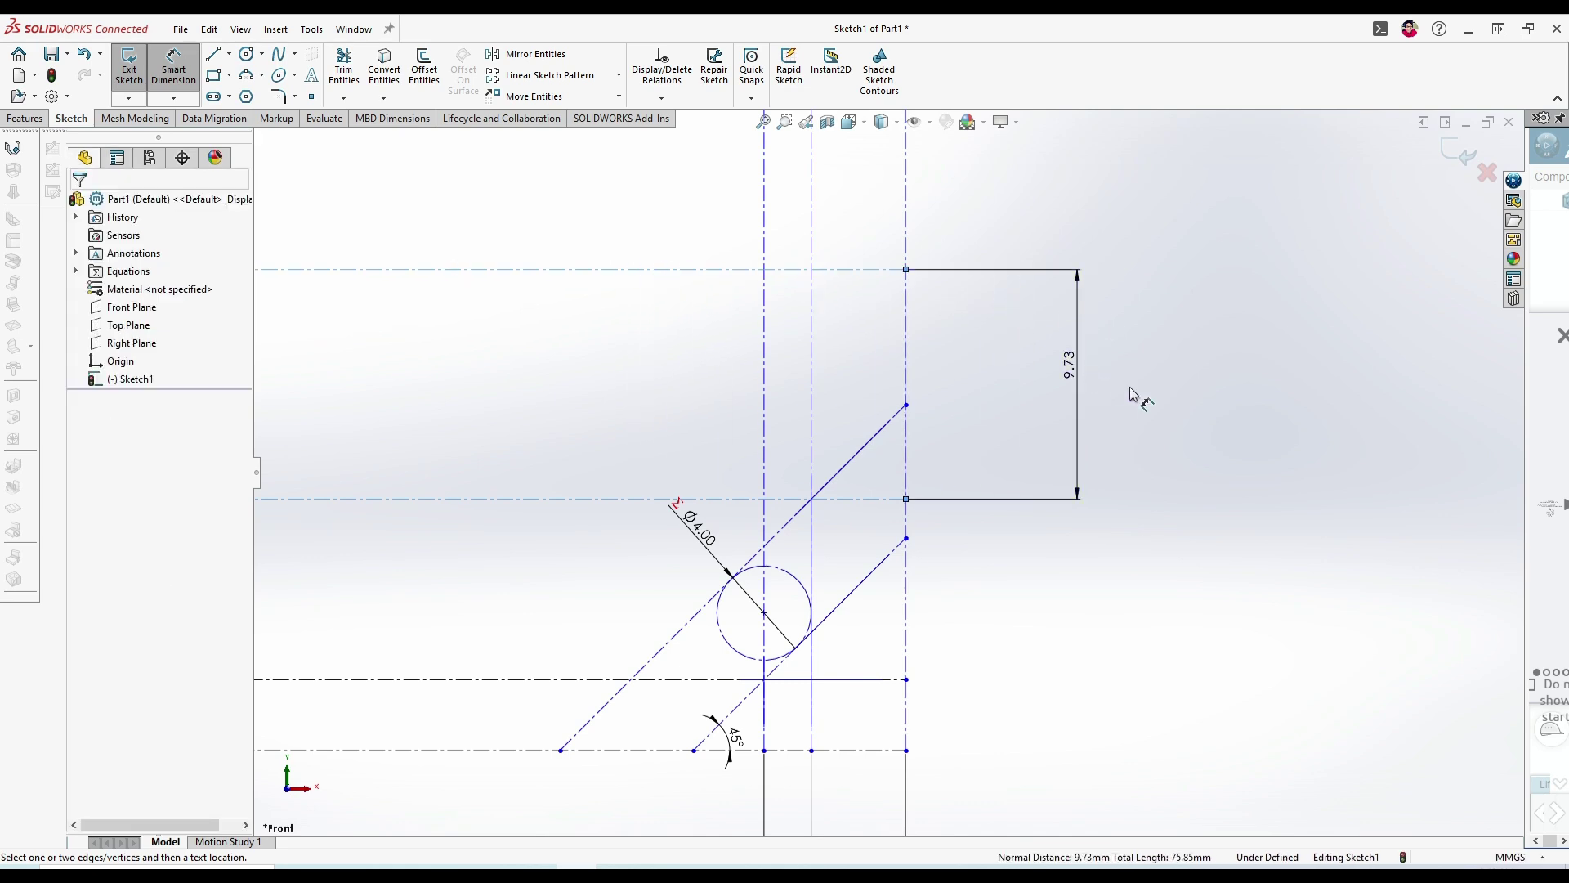
text(=)
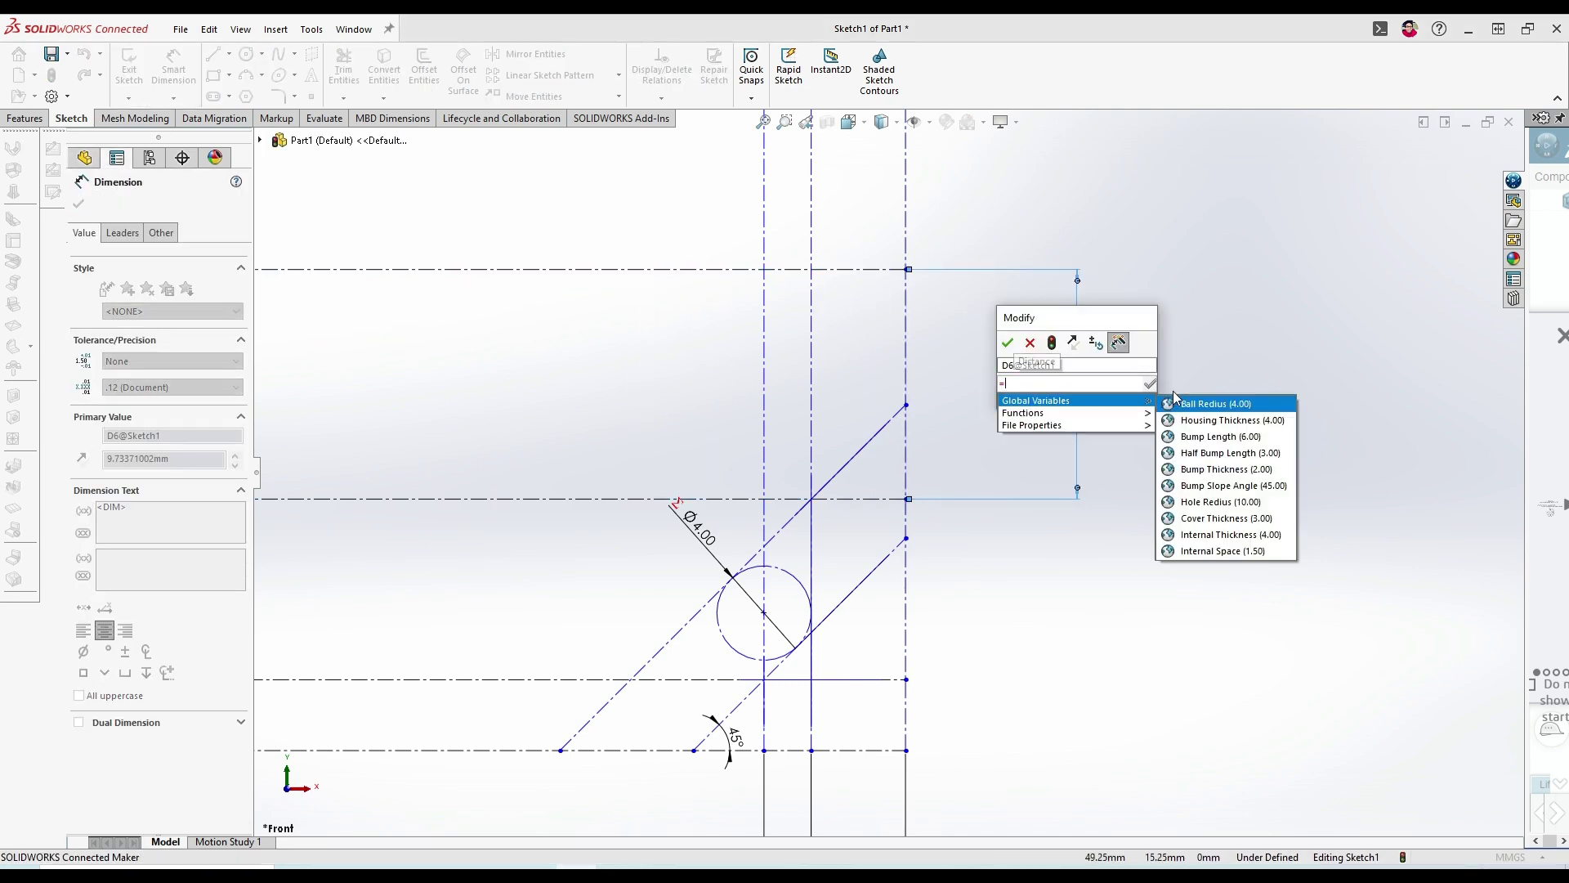
key(Down)
key(Down)
key(Down)
key(Down)
key(Down)
key(Down)
key(Down)
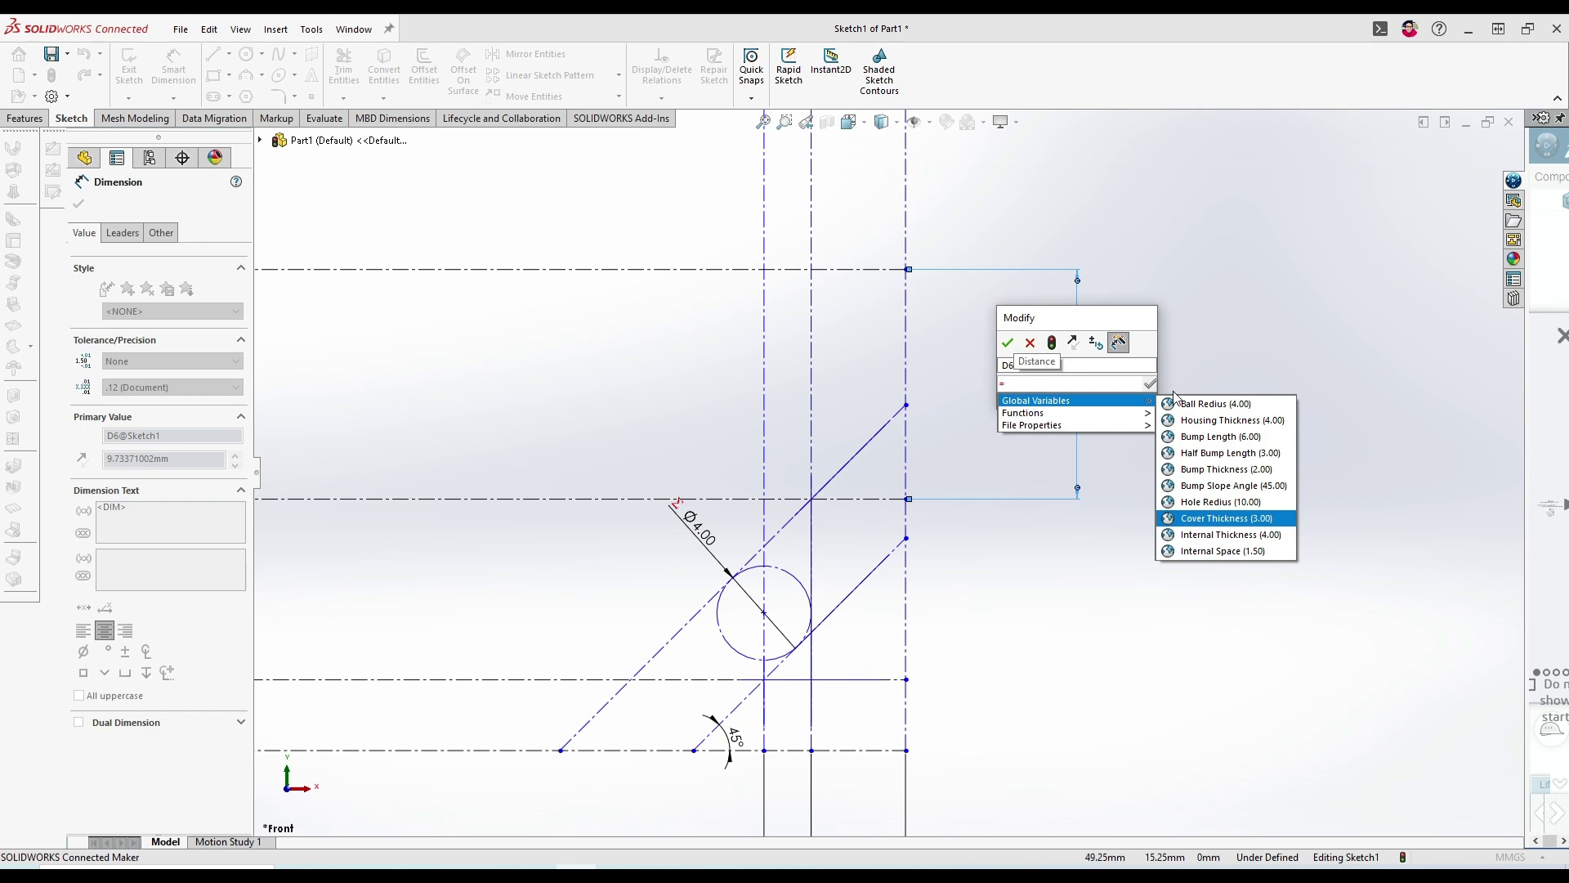
key(Return)
key(Return)
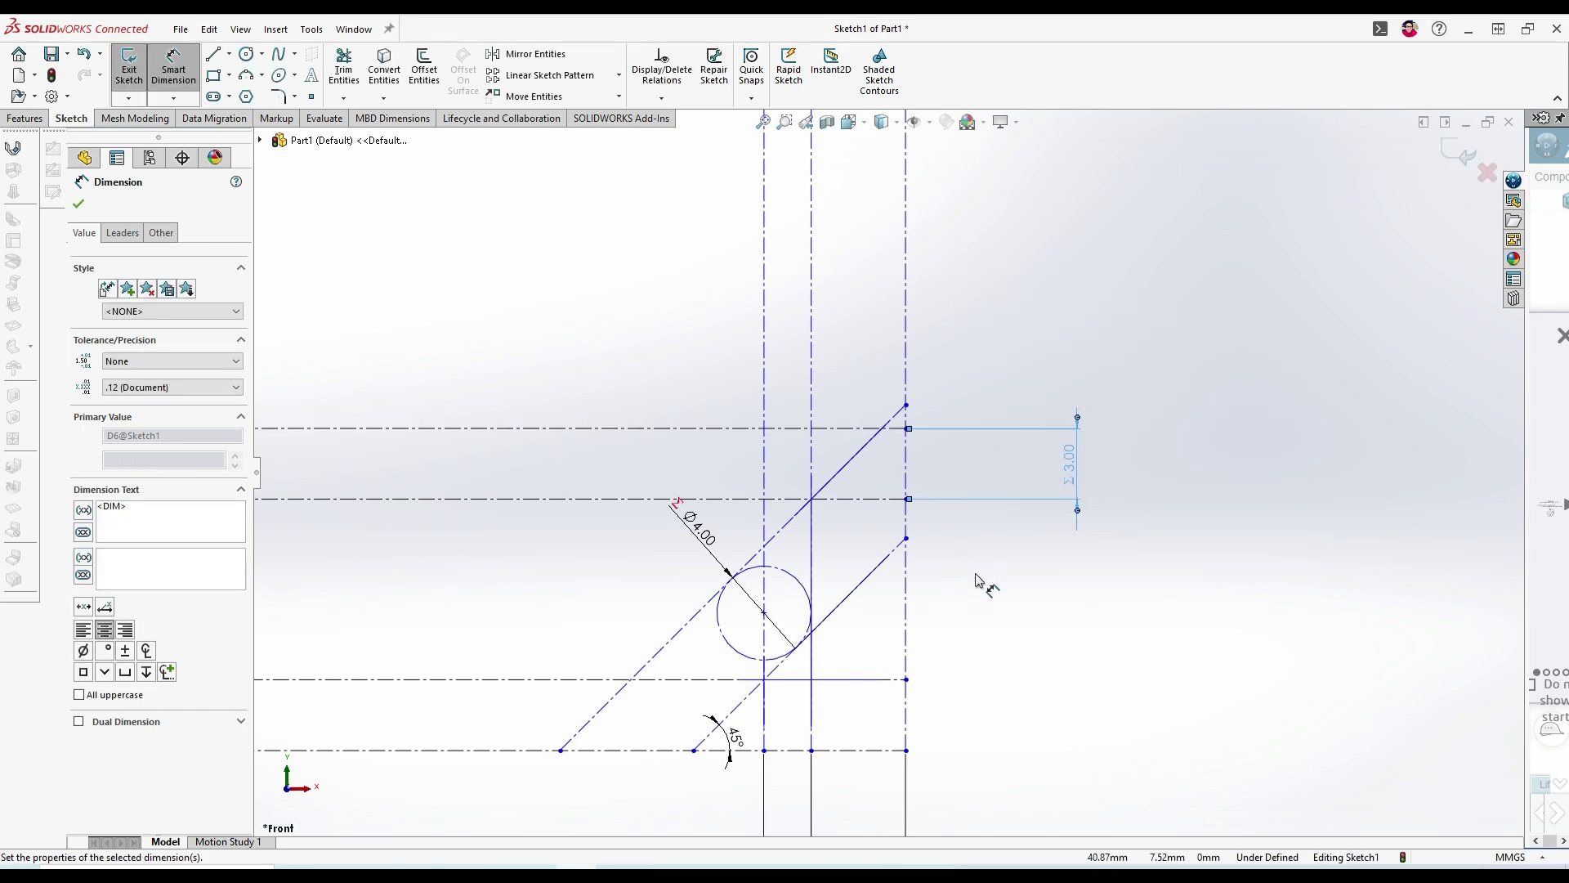
- Draw a solid line chain from the base centerline: 3 mm up, along the lower diagonal, up near the top centerline, 4 mm across, about 13.54 mm down
scroll(976, 581, up, 4)
scroll(978, 580, down, 4)
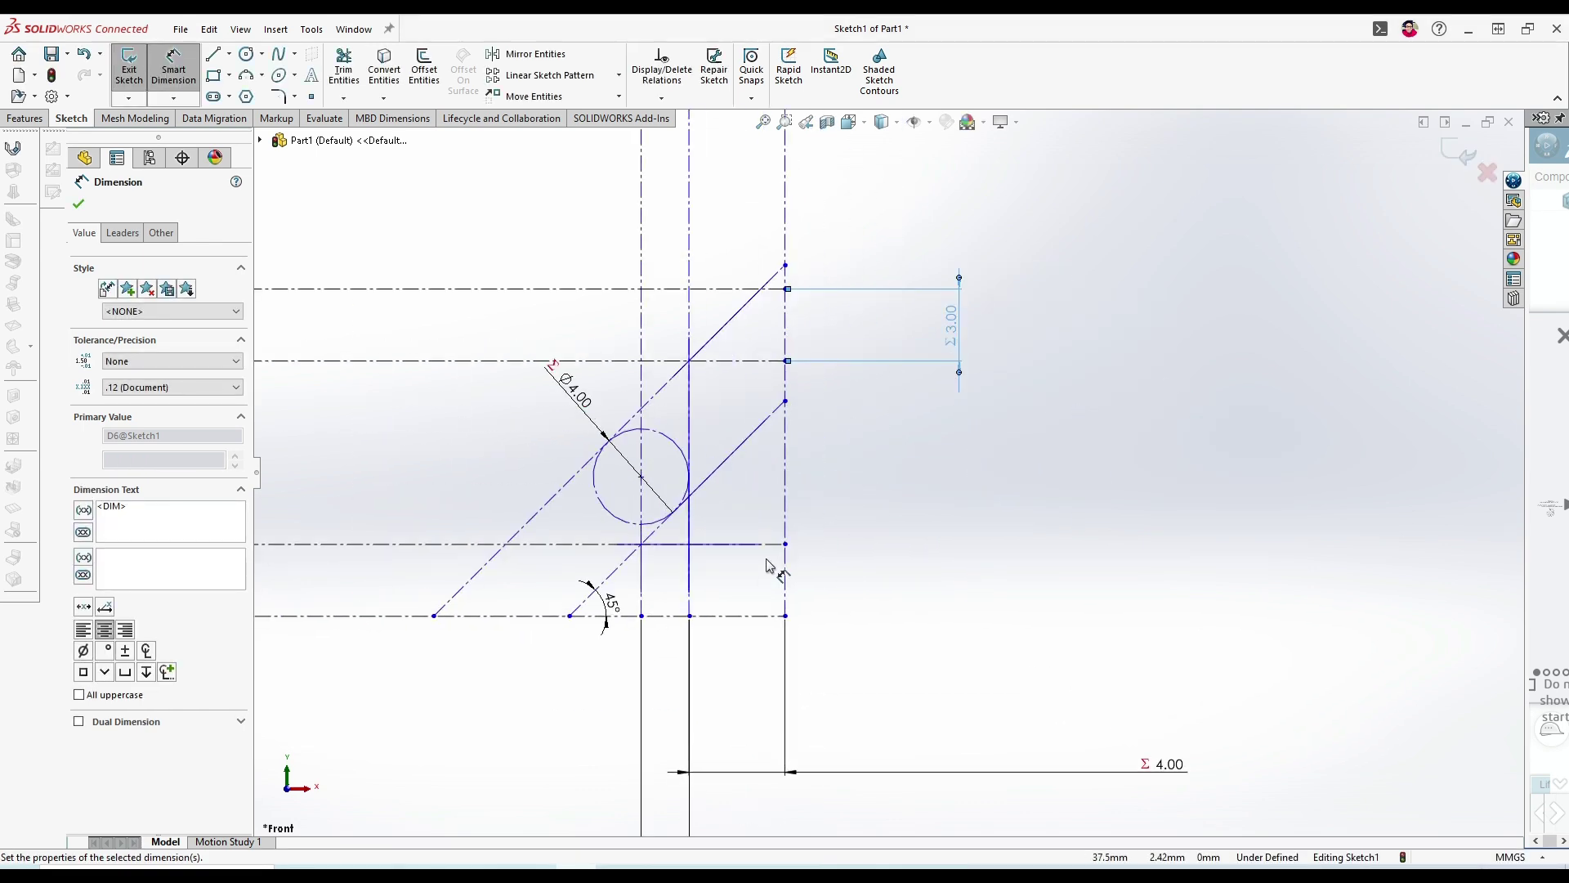
click(214, 56)
click(642, 543)
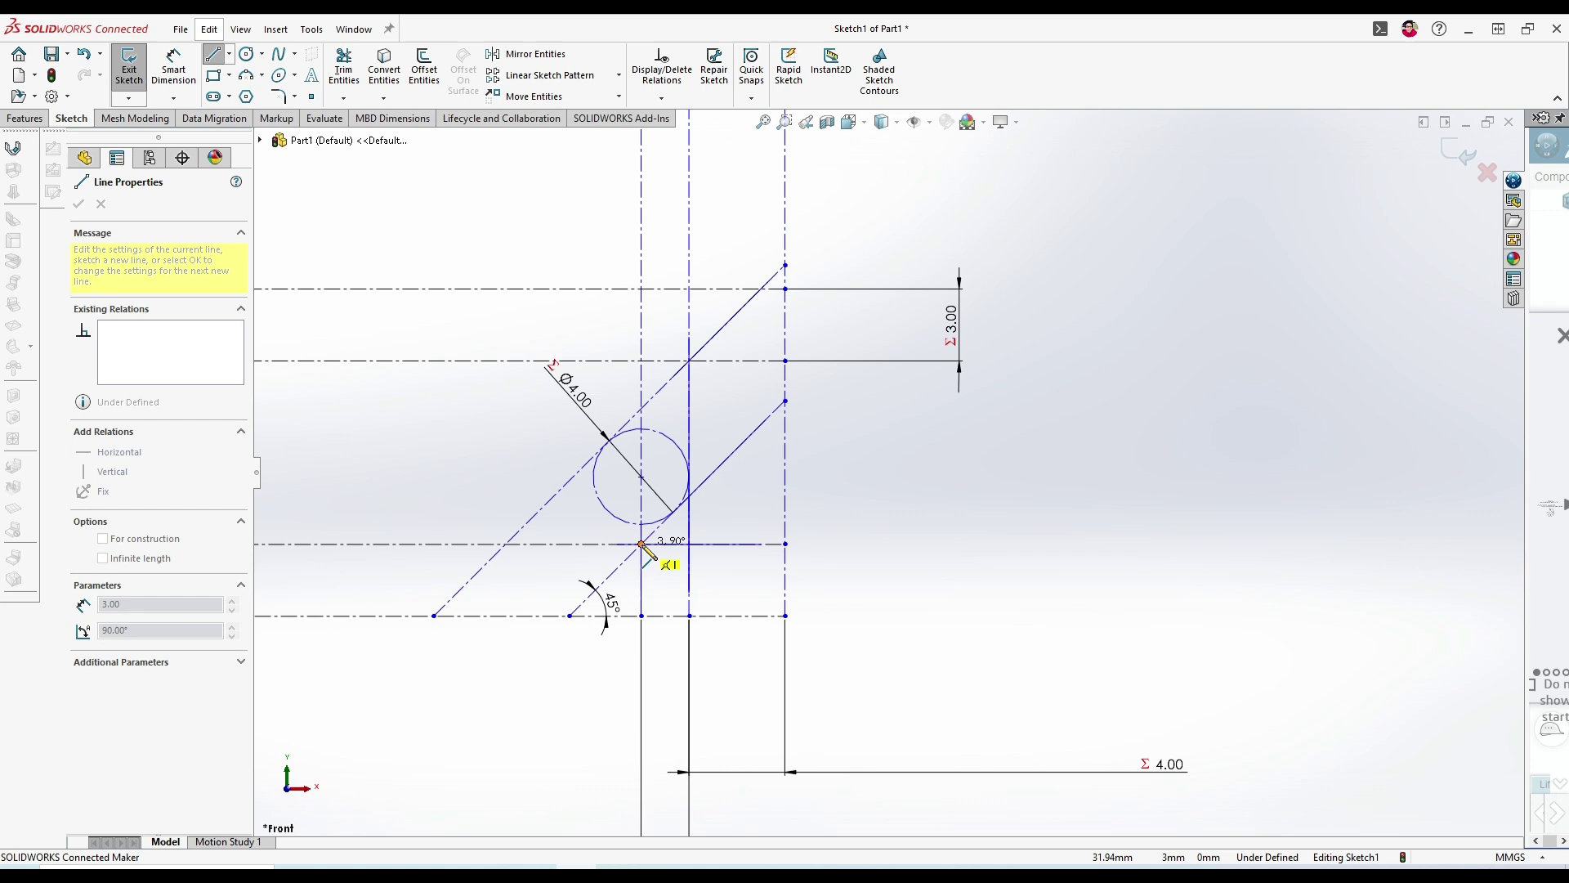
click(689, 496)
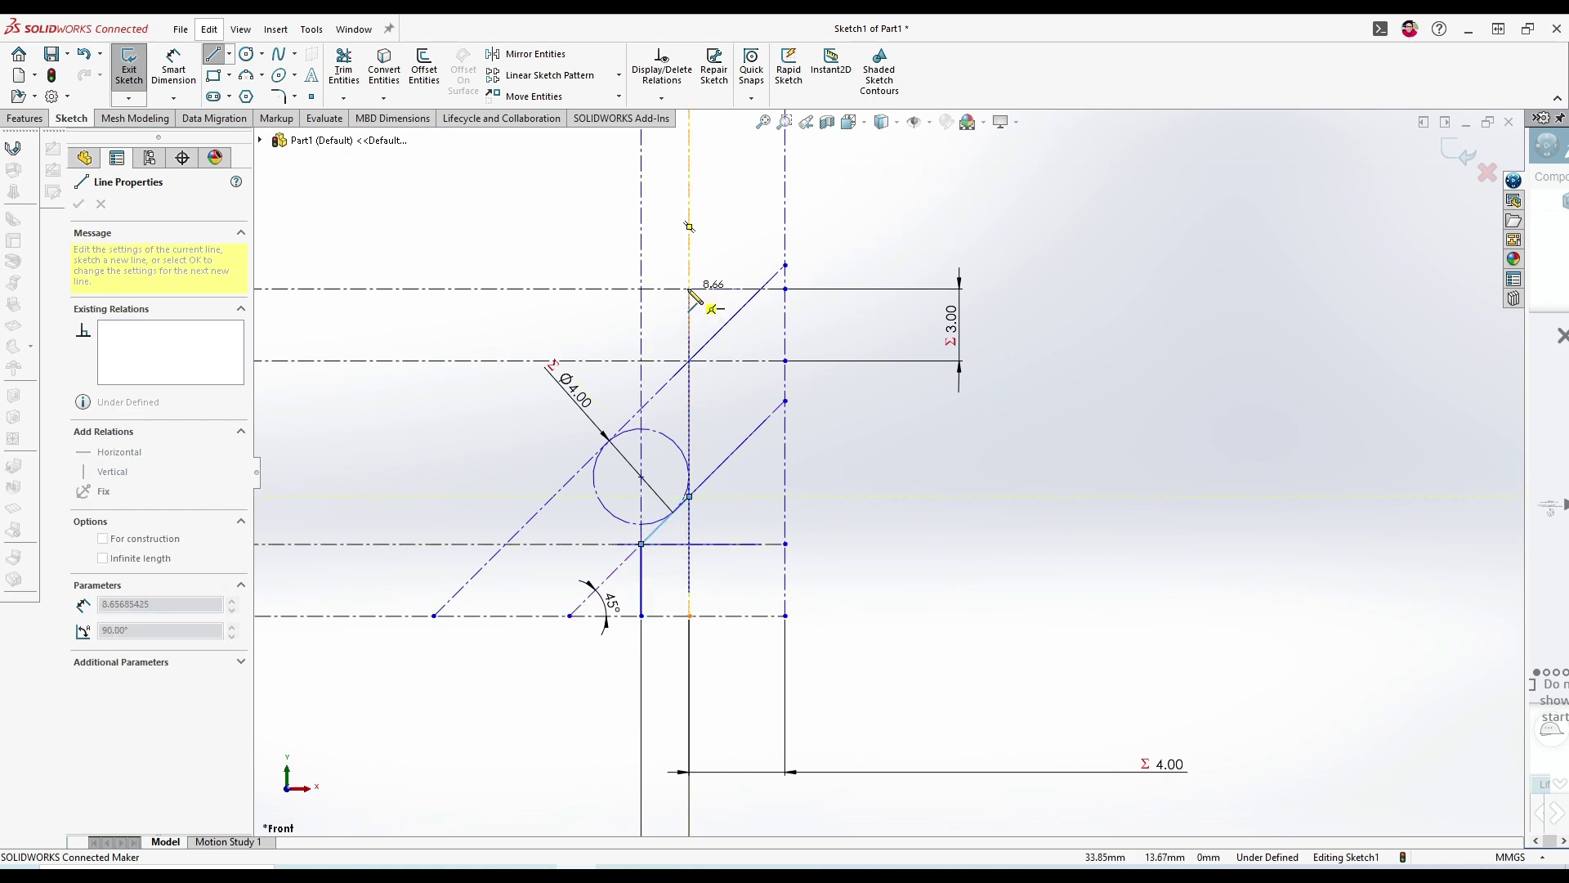
scroll(727, 319, down, 3)
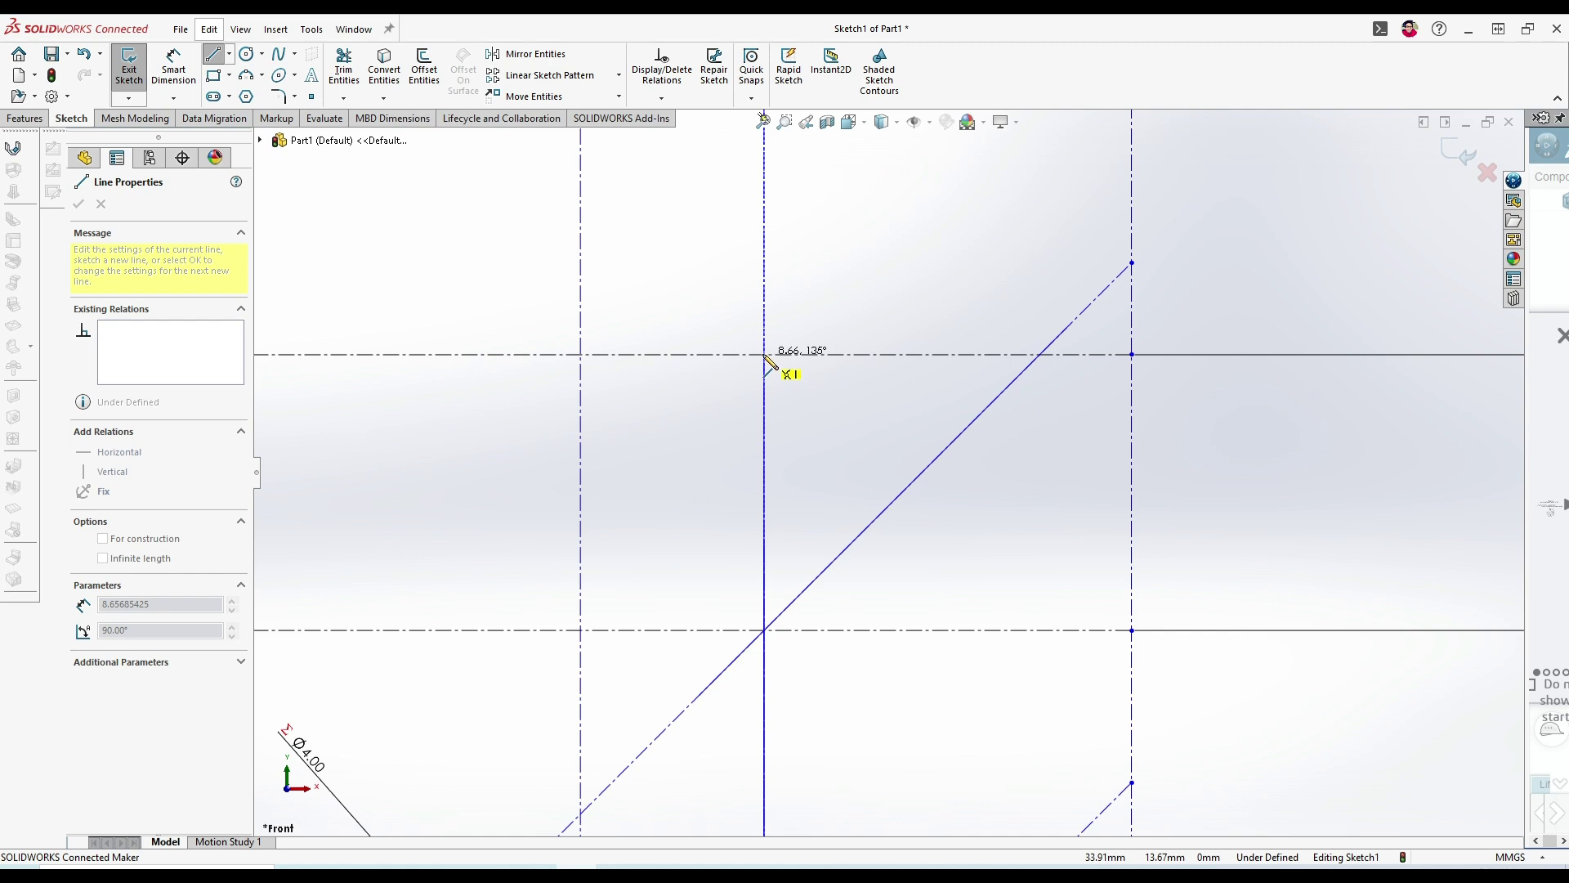
click(764, 365)
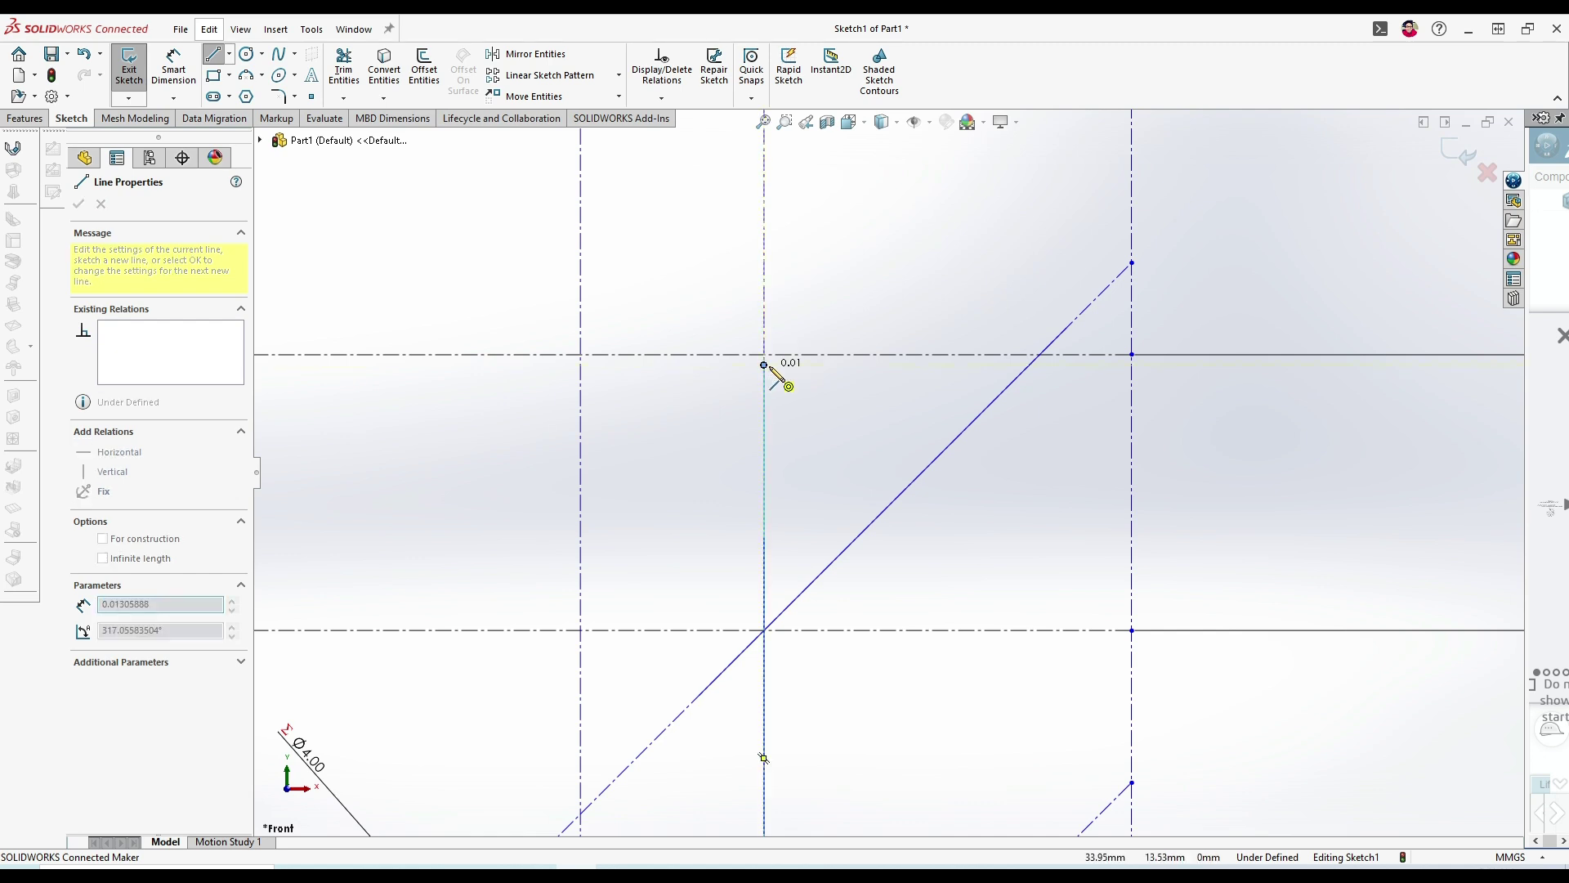
click(1133, 366)
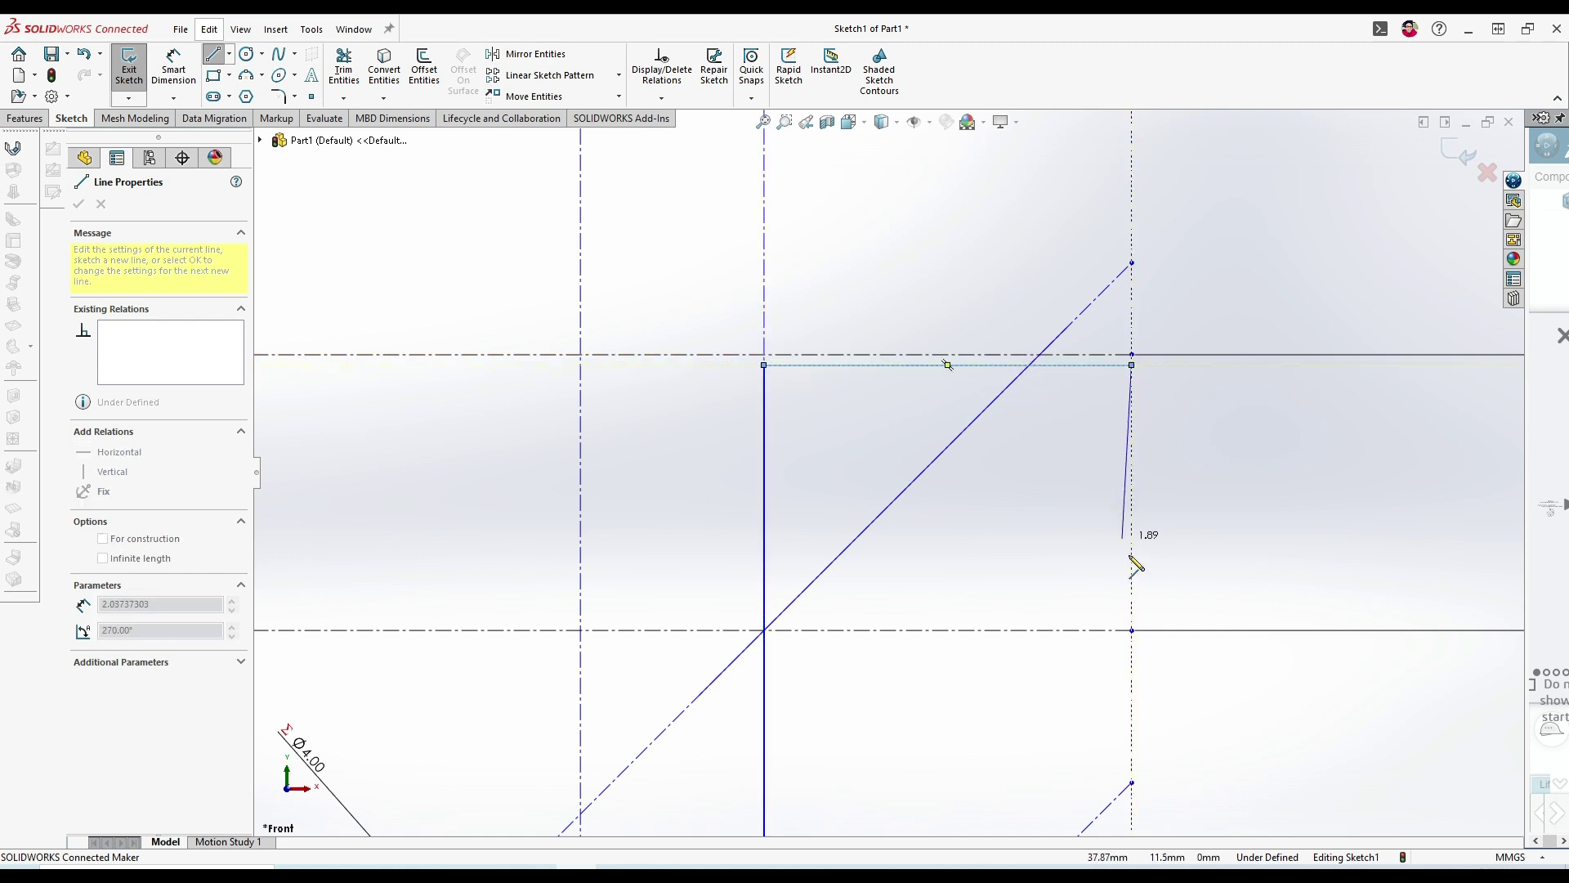
scroll(1134, 564, up, 5)
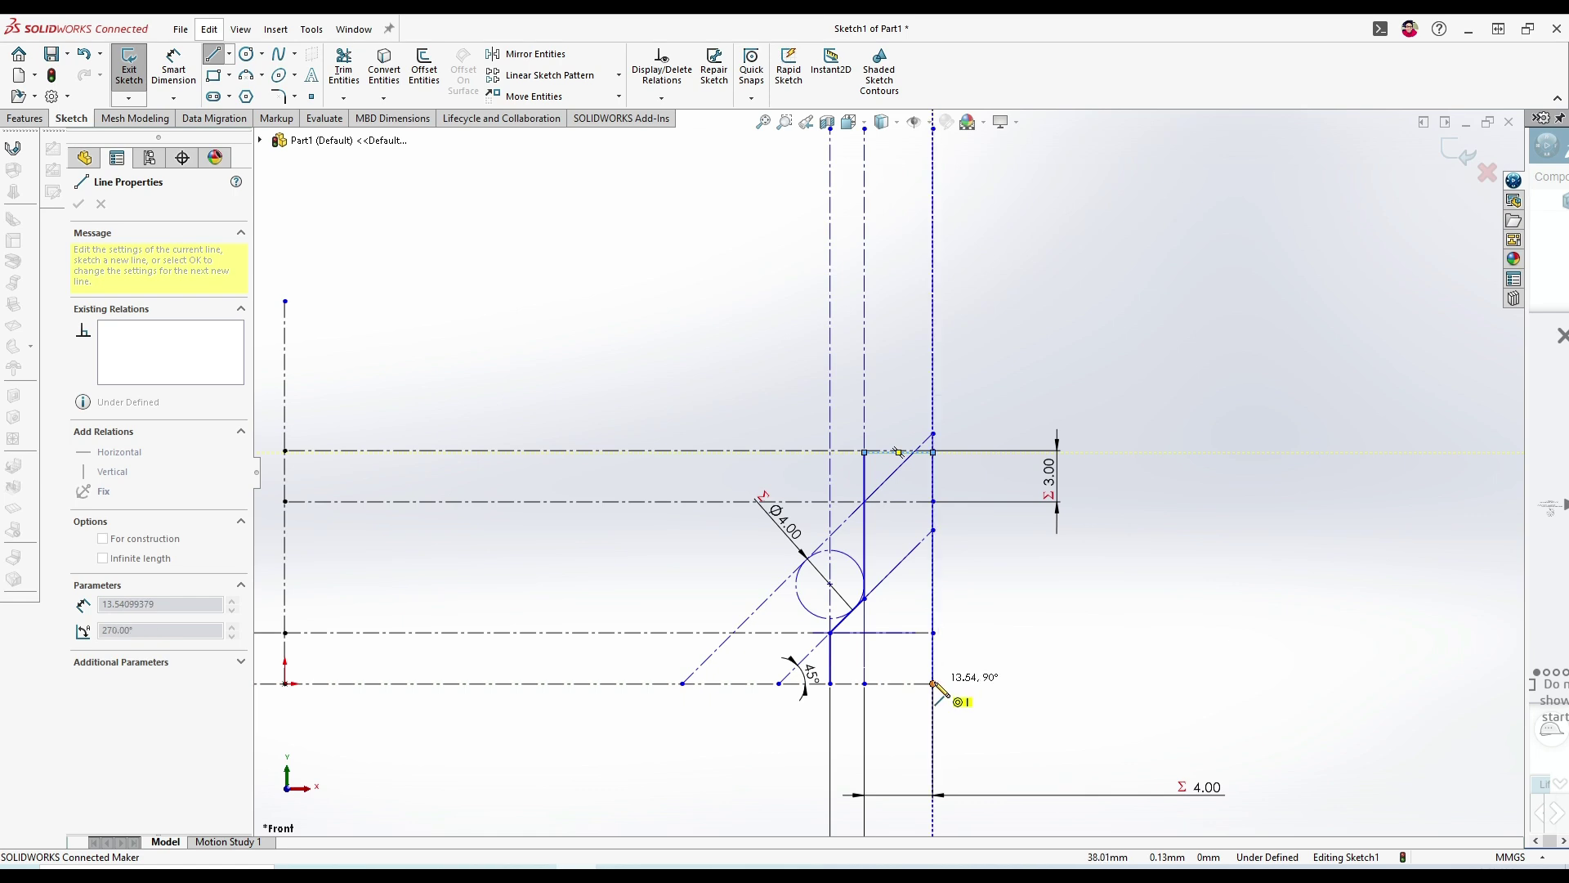
click(934, 684)
key(Escape)
- Make the top line of the new profile collinear with the uppermost horizontal centerline
scroll(923, 494, down, 6)
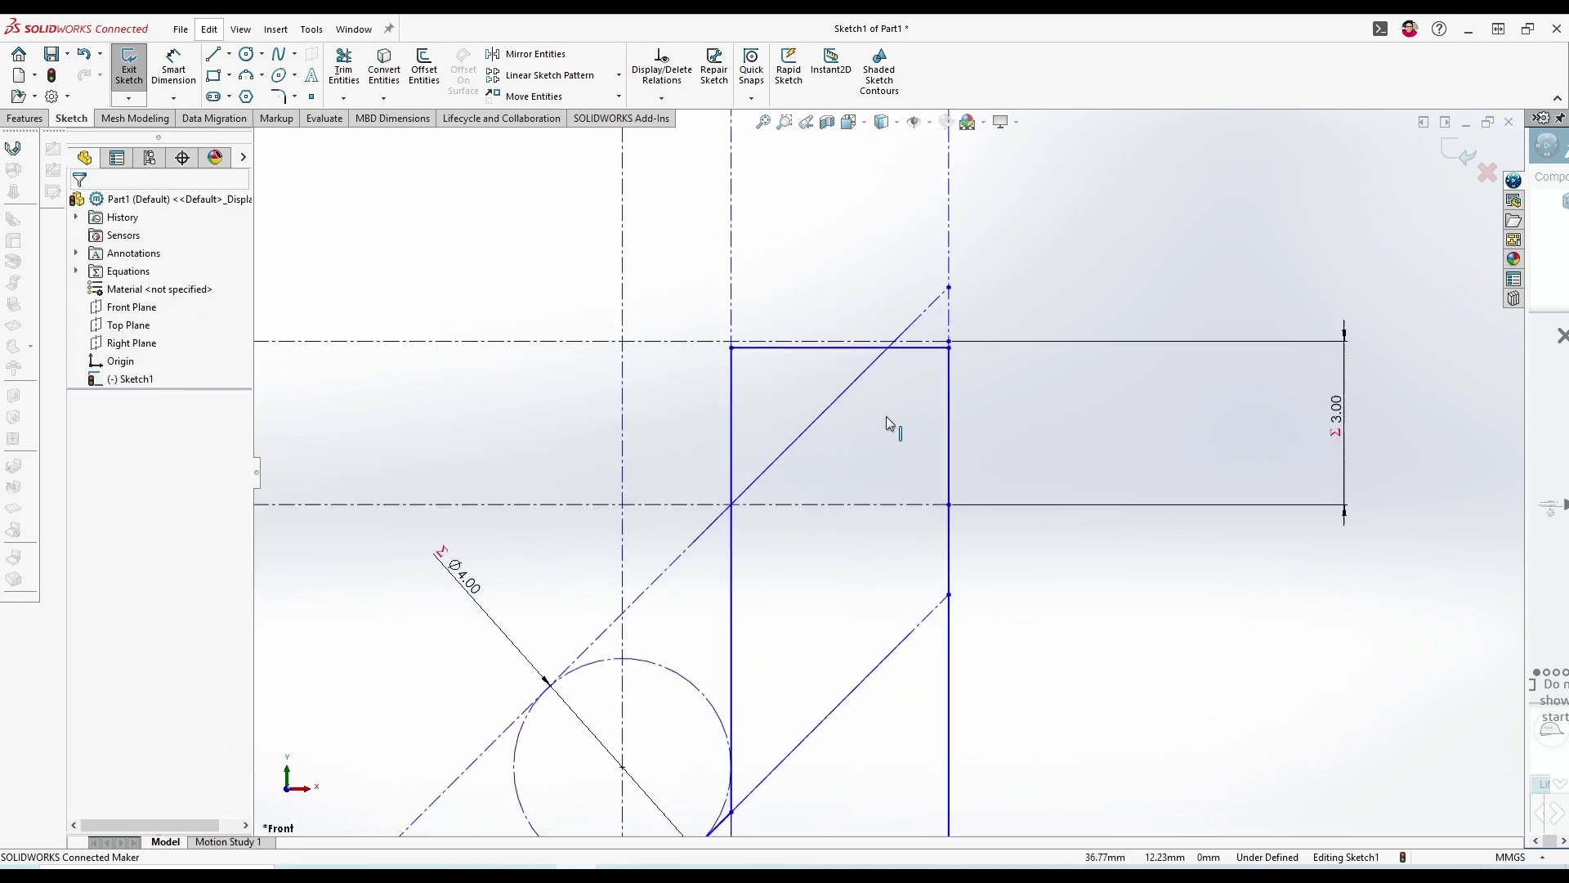
click(770, 336)
ctrl+click(774, 329)
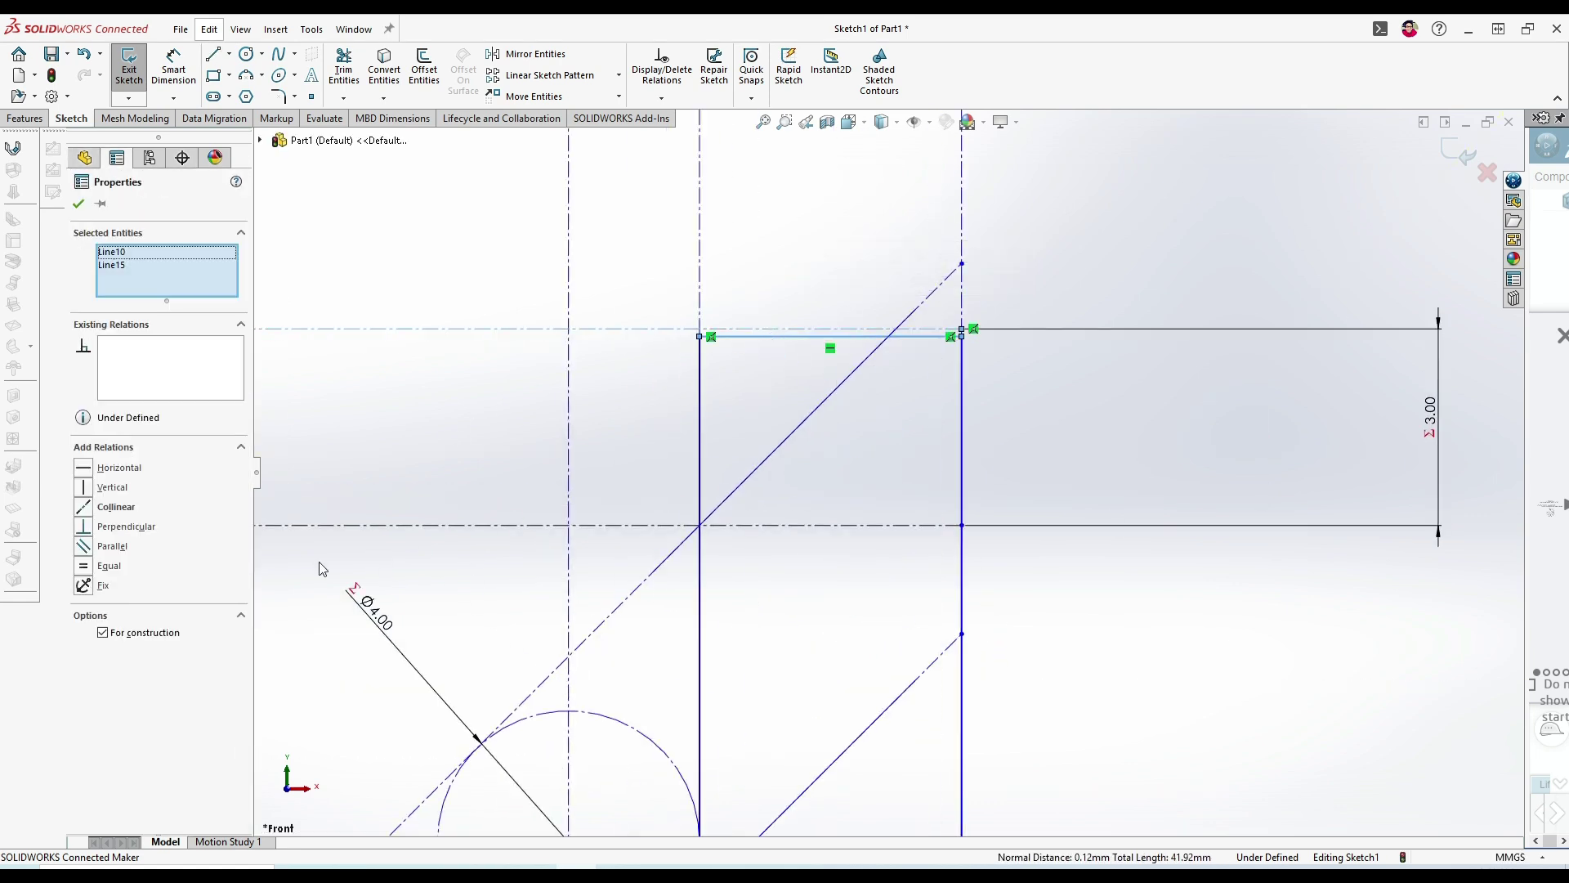
click(116, 507)
scroll(883, 459, up, 6)
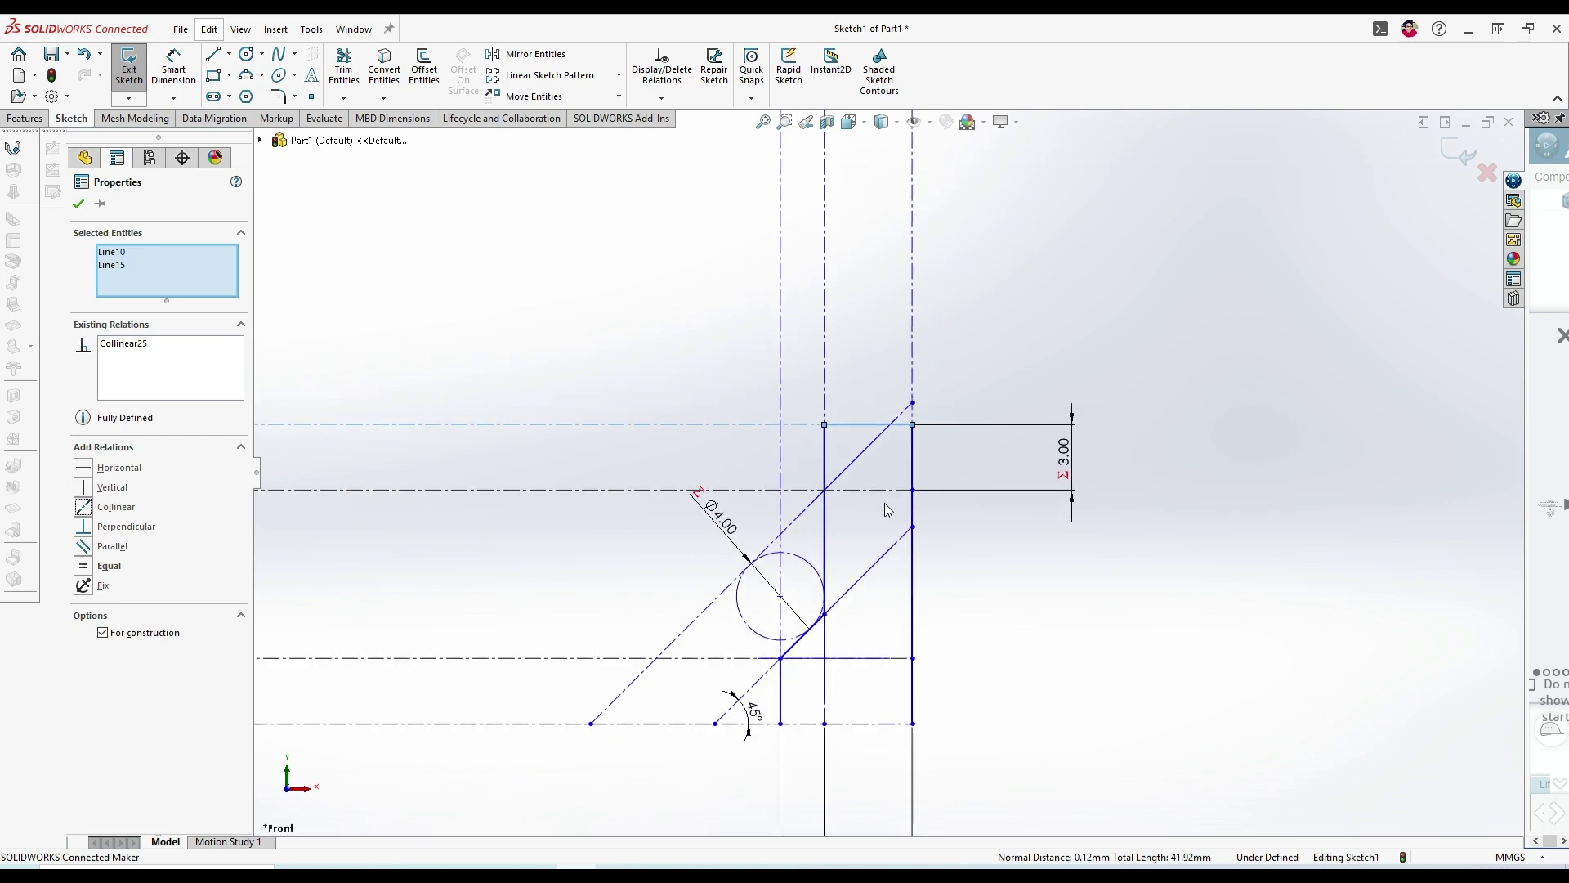
scroll(881, 585, down, 6)
scroll(796, 585, up, 5)
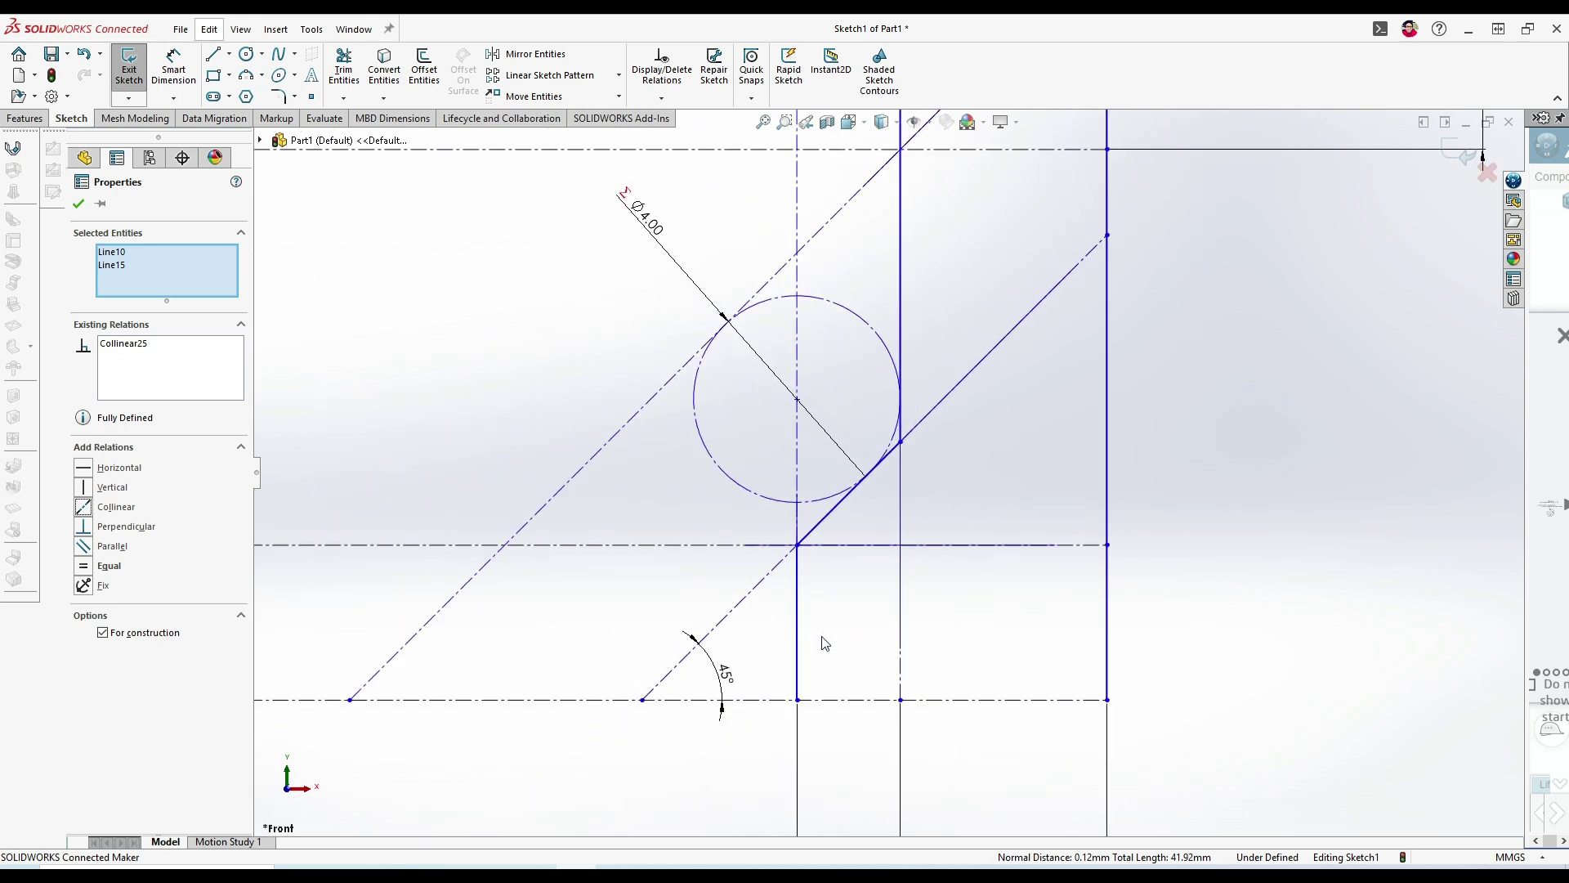
click(1017, 483)
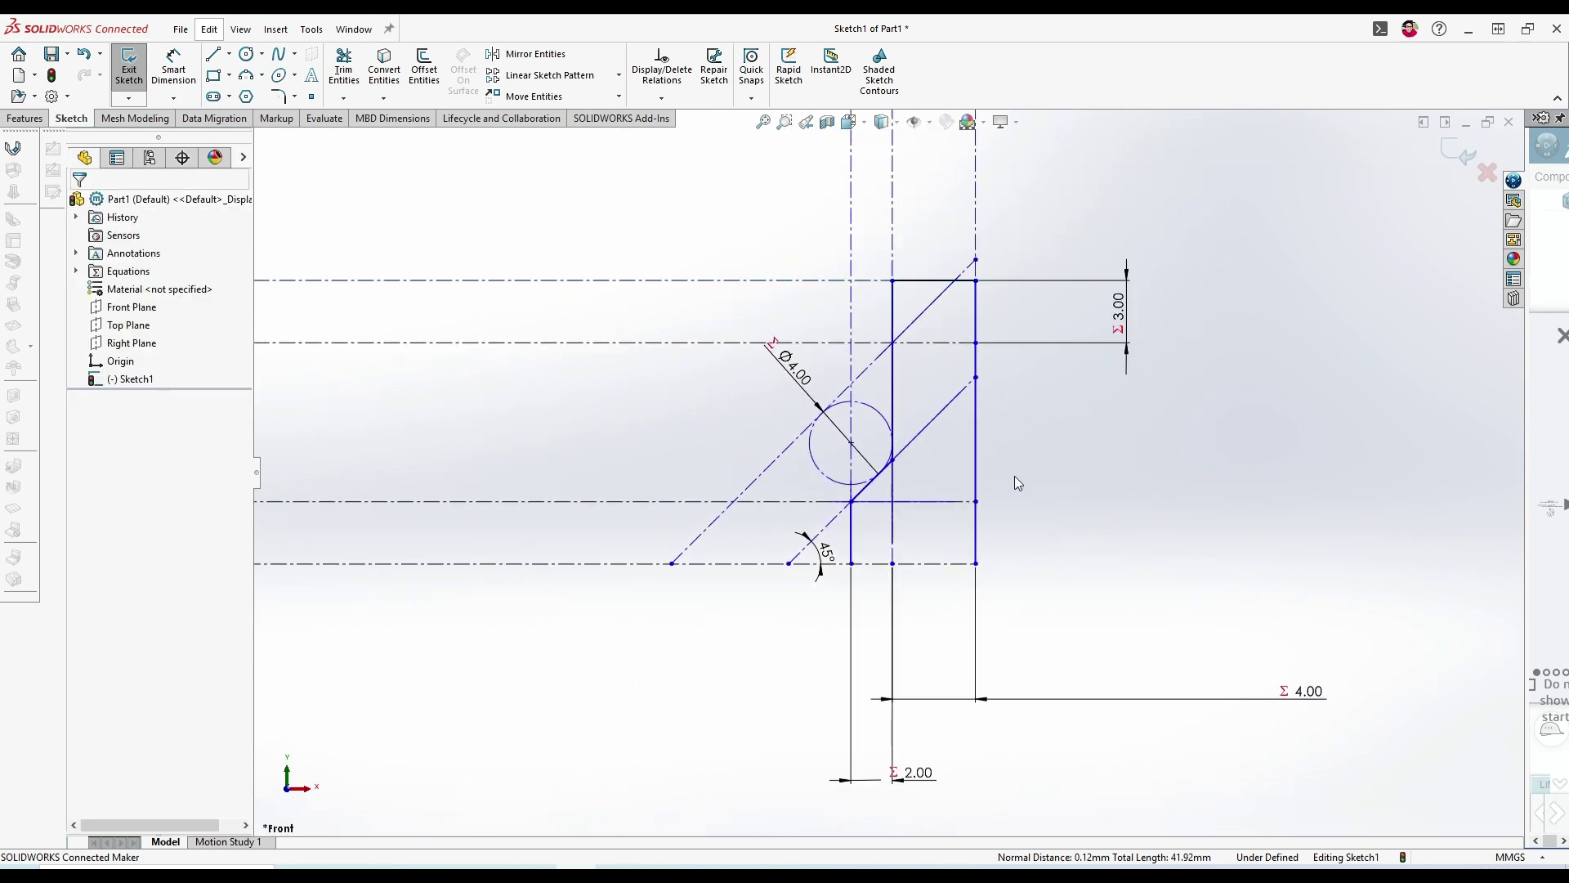
- Mirror the five solid profile lines about the horizontal centerline through the origin, keeping the originals
click(852, 531)
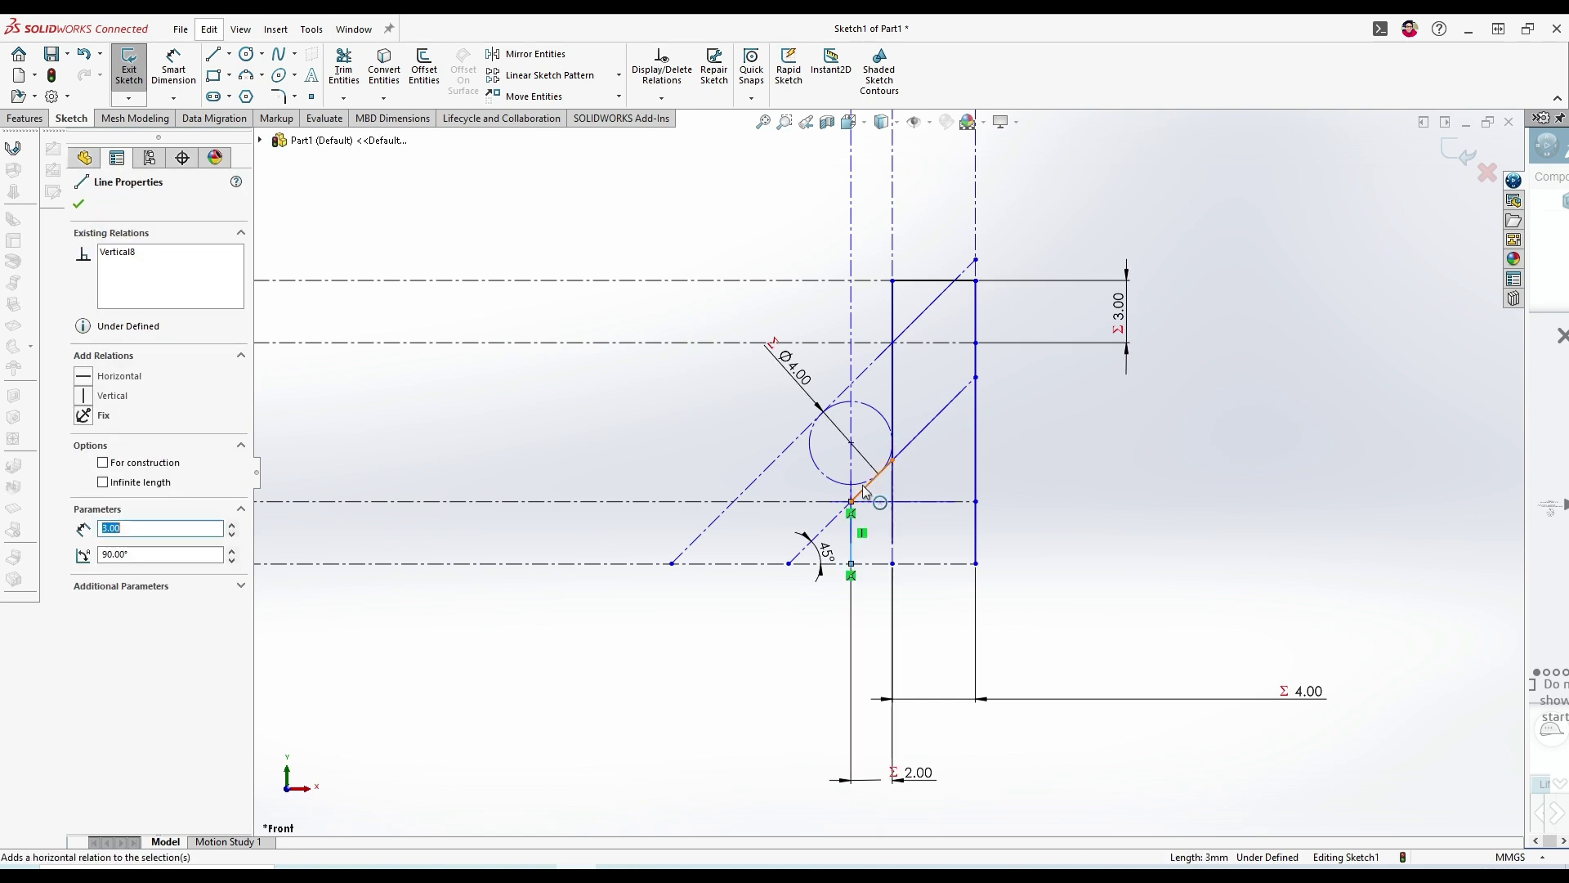
ctrl+click(871, 482)
ctrl+click(892, 392)
ctrl+click(945, 282)
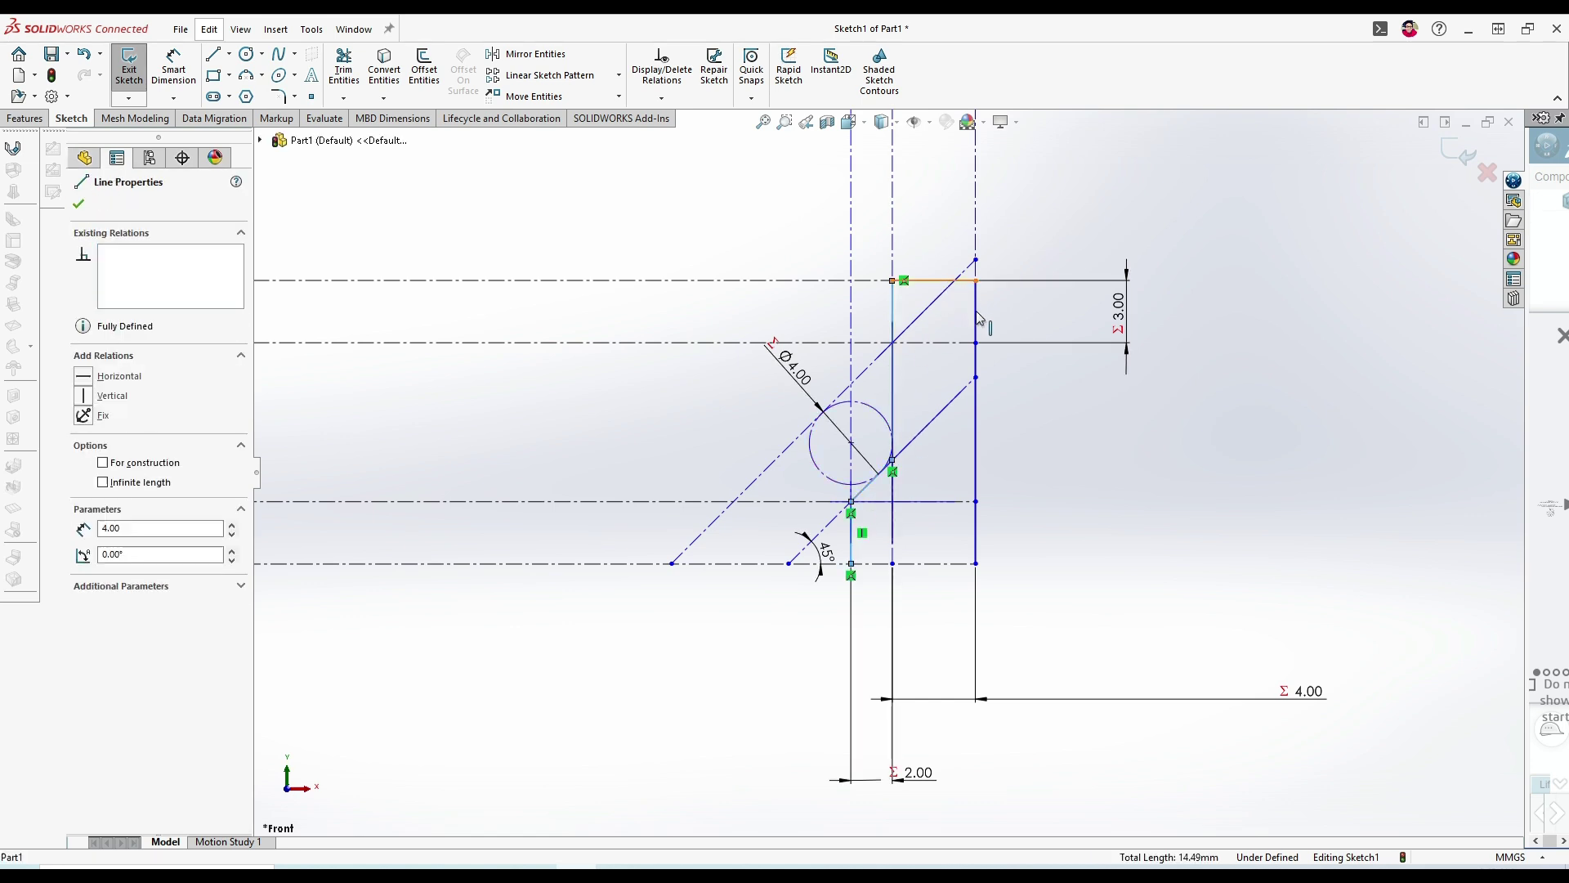
ctrl+click(976, 409)
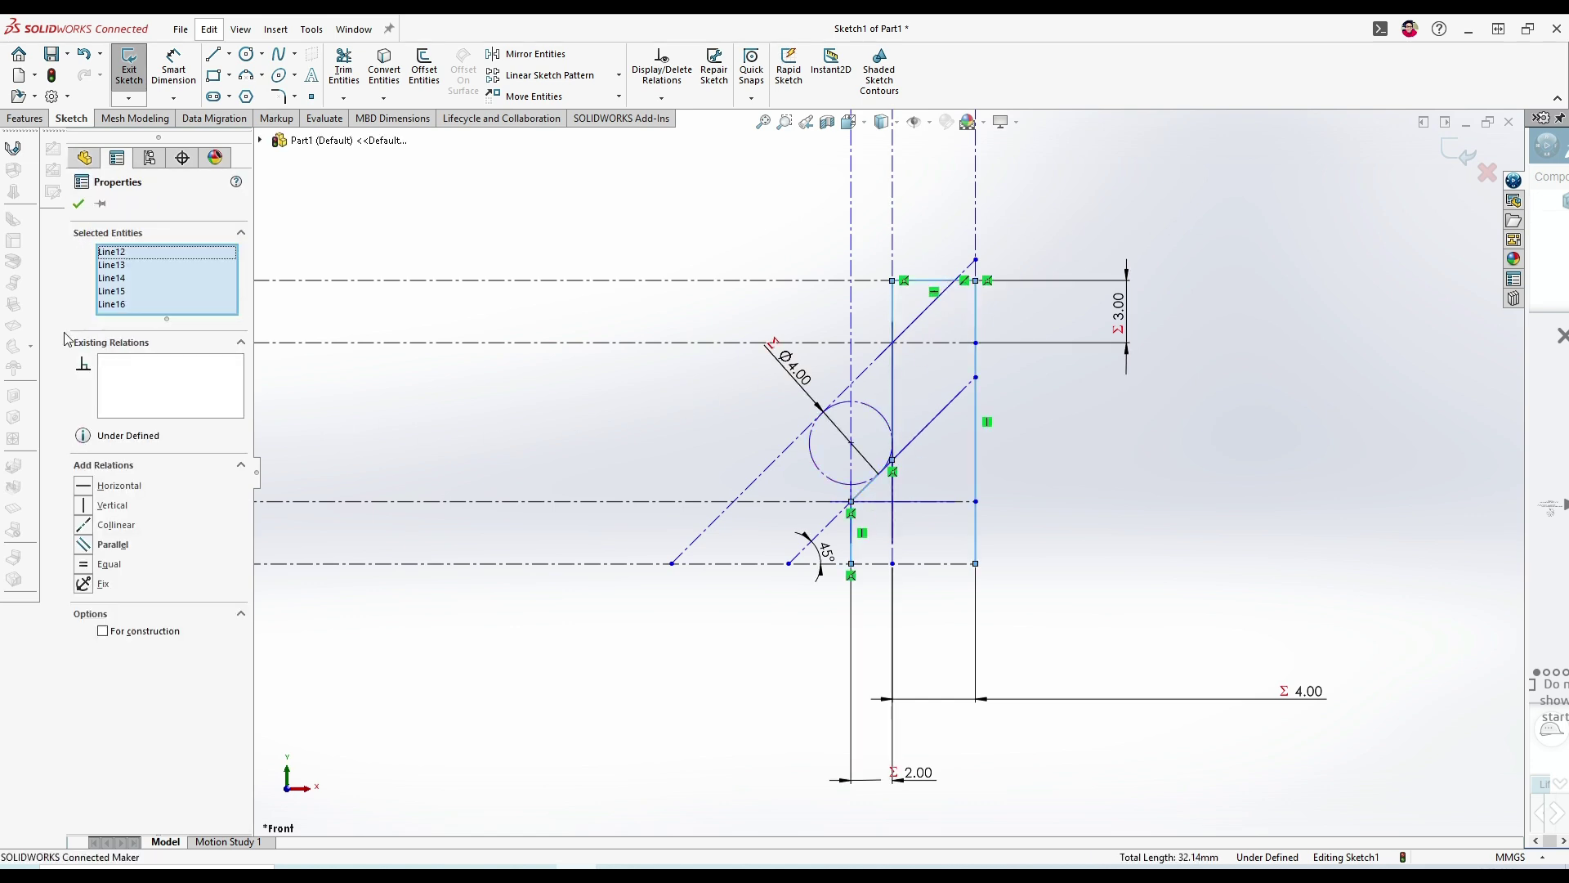
click(527, 54)
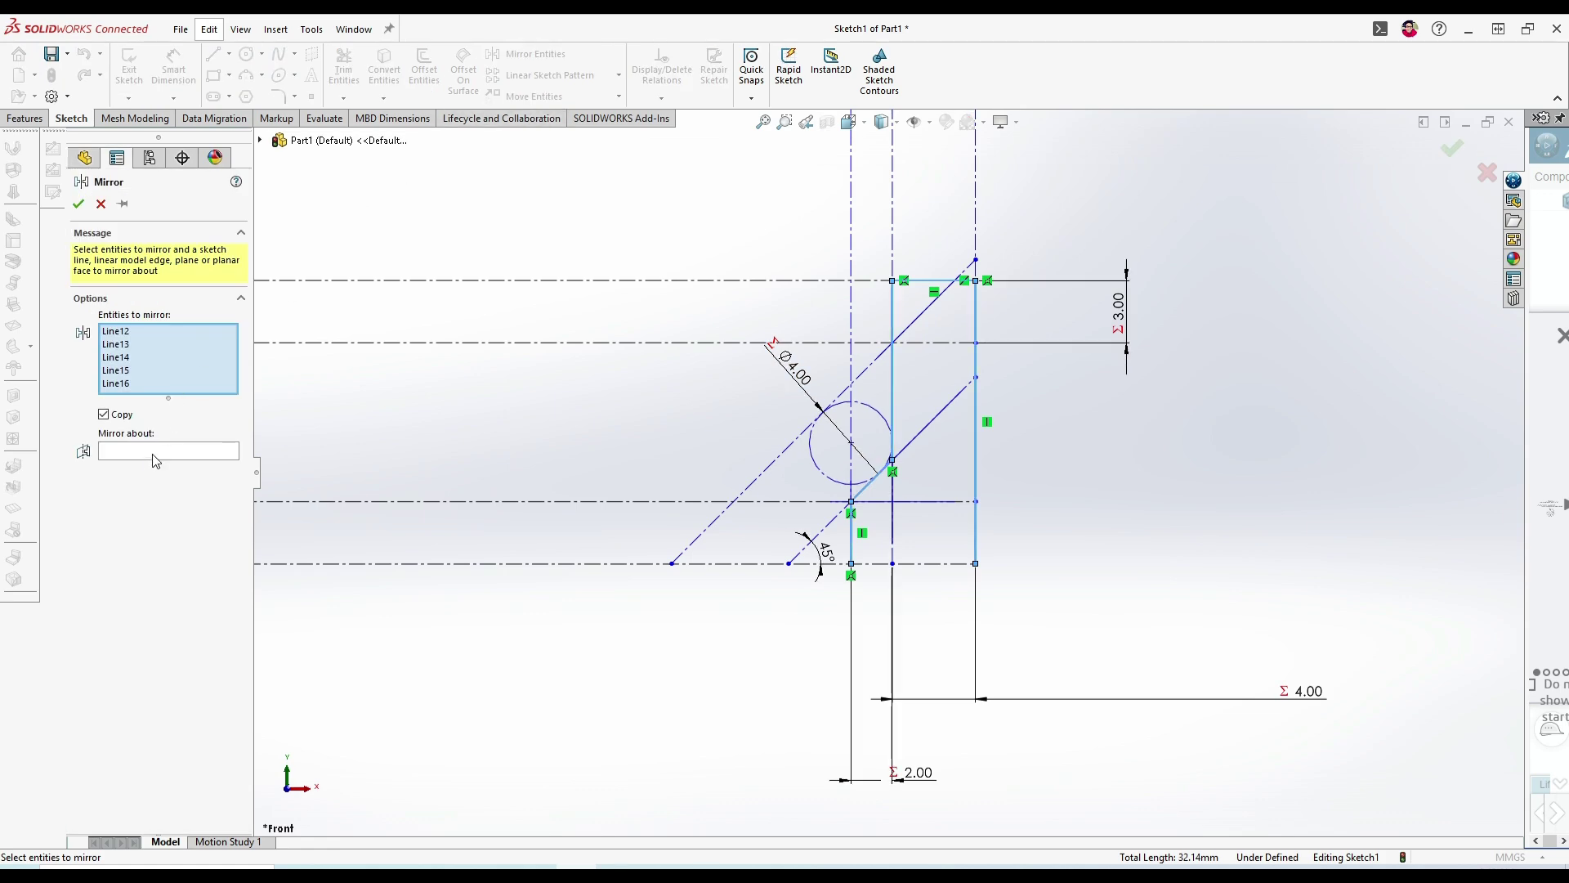
click(161, 454)
click(948, 563)
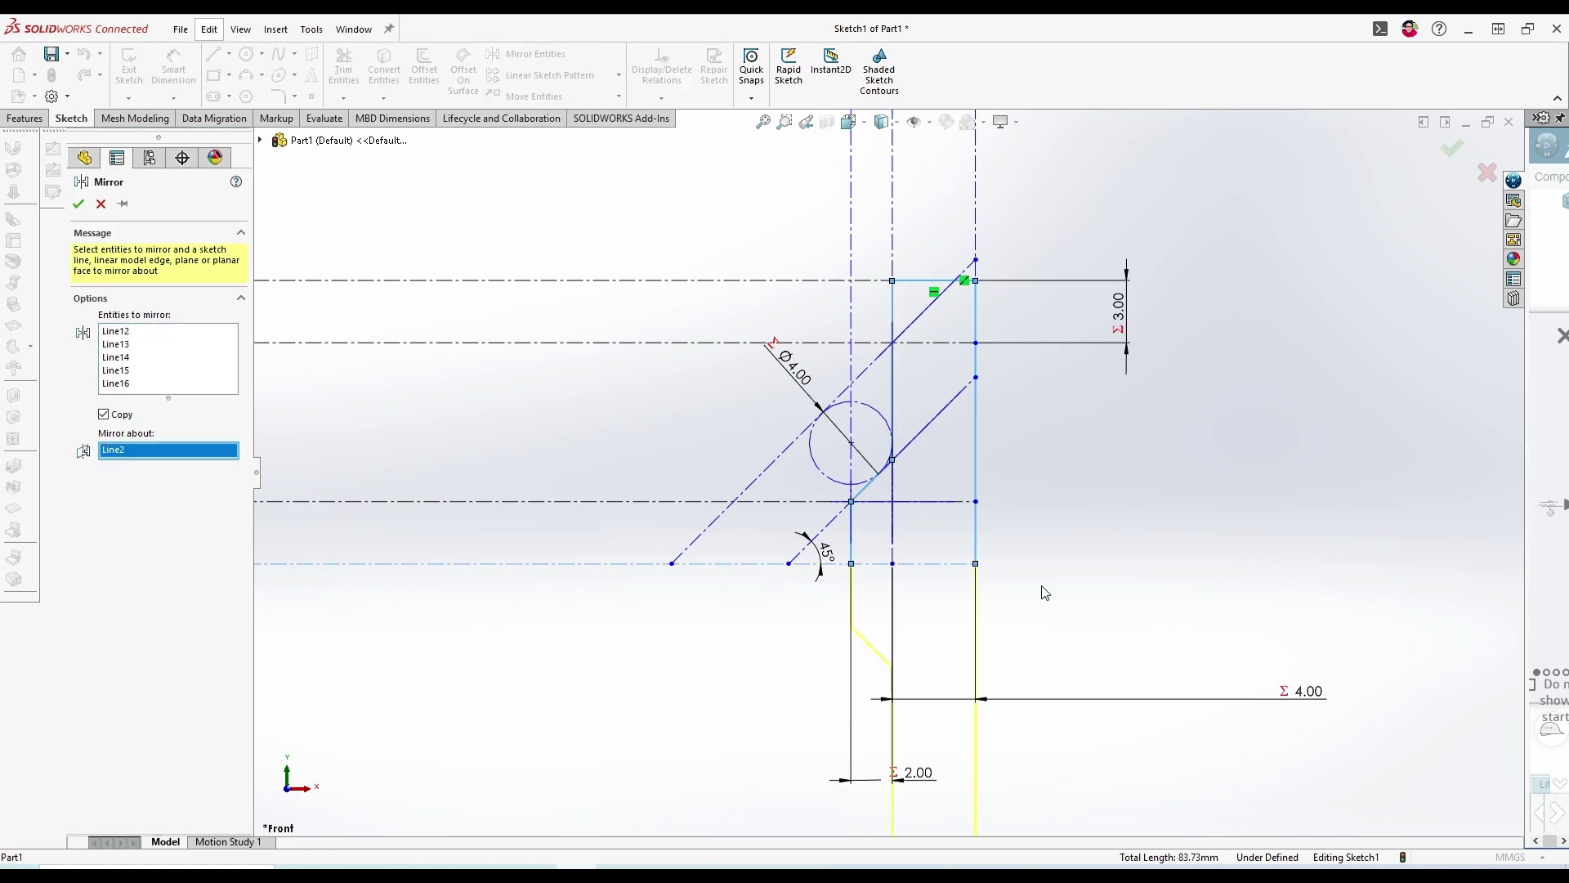
click(78, 204)
scroll(732, 603, up, 3)
scroll(851, 532, down, 2)
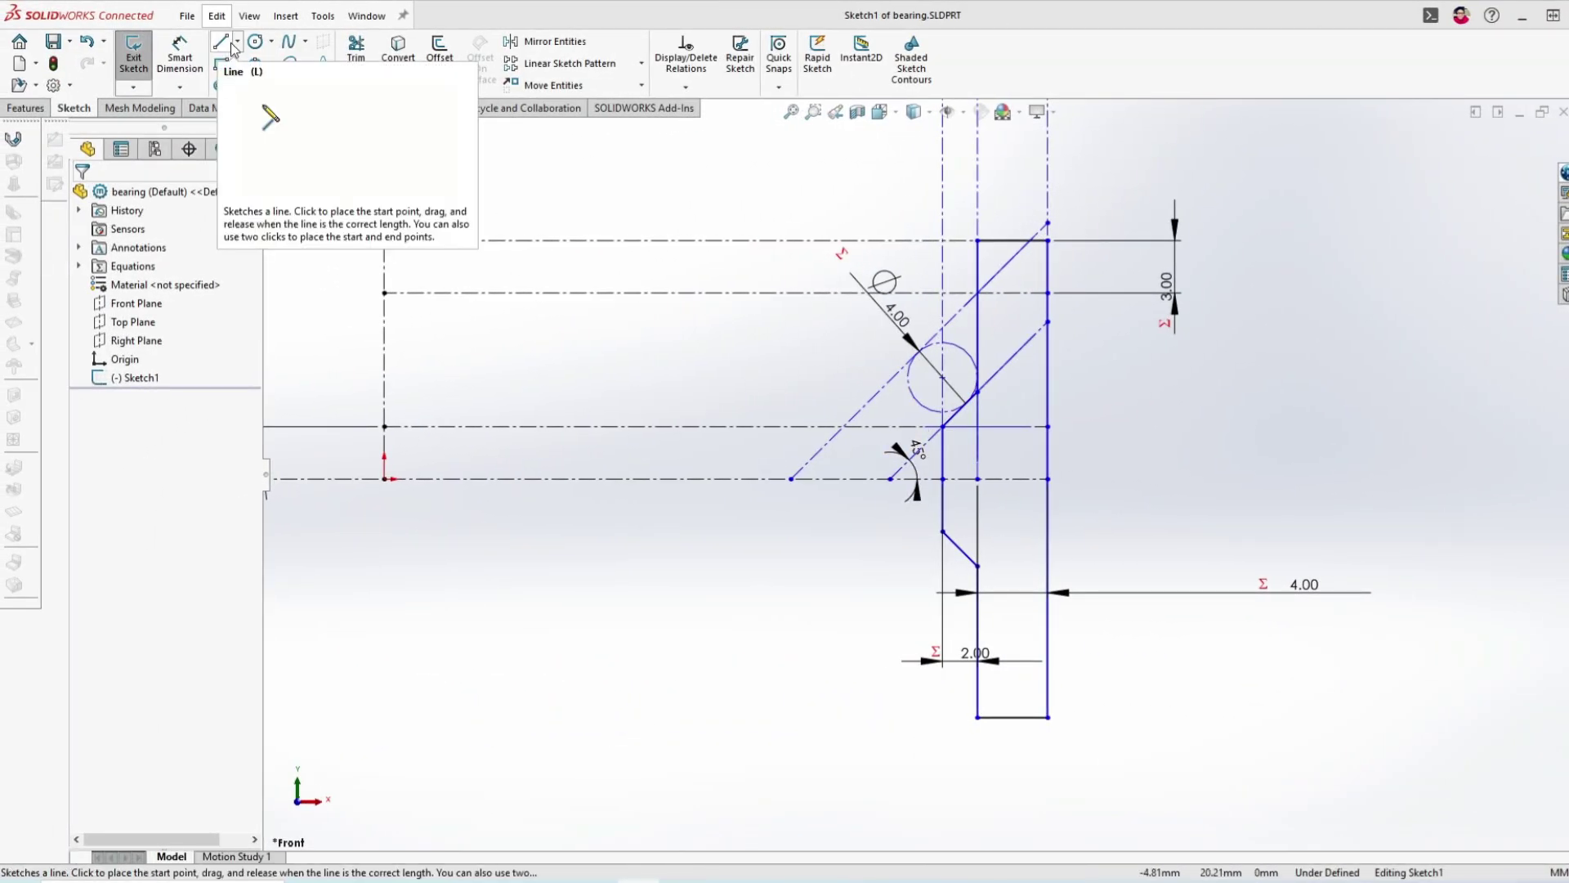
- Draw a vertical line about 6.5 mm up from the base centerline to the upper diagonal, continuing along that diagonal to the housing profile's vertical edge
click(220, 42)
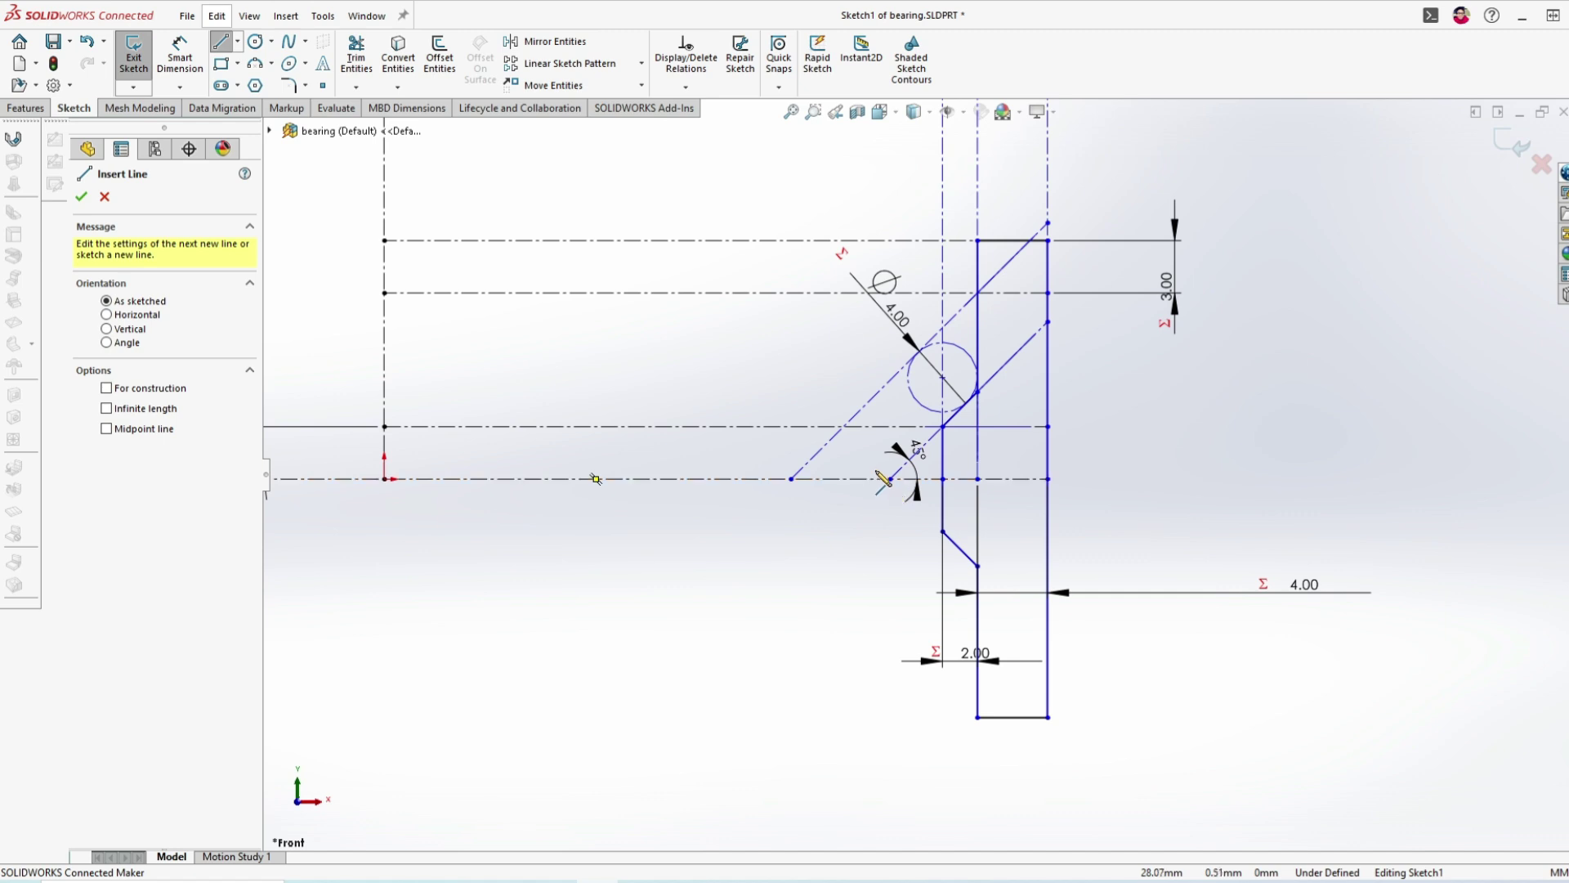
click(905, 480)
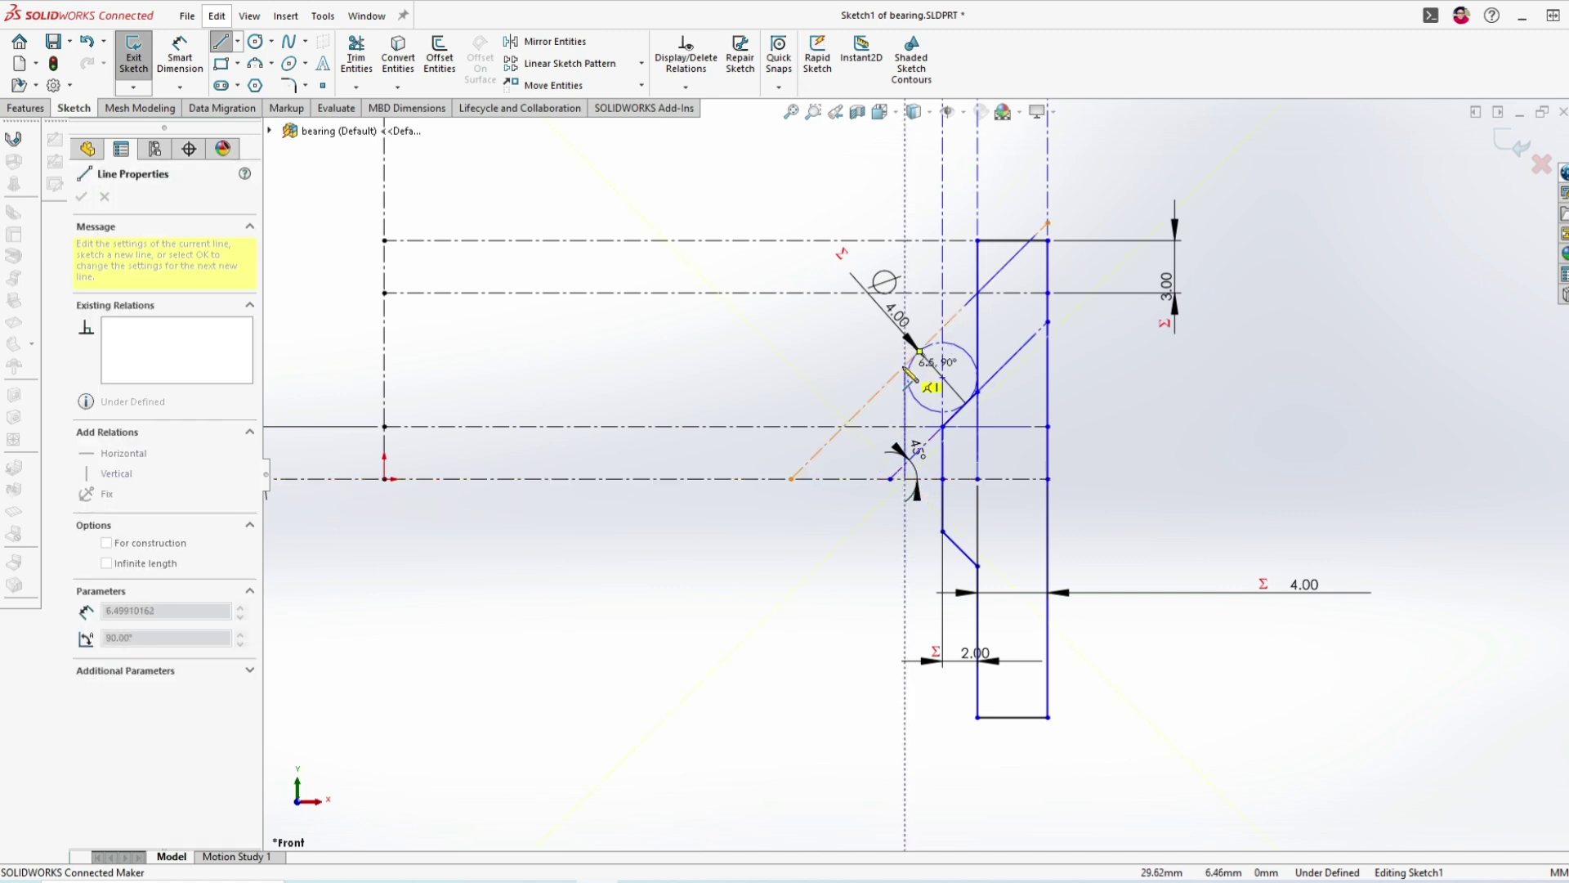
click(905, 365)
click(978, 293)
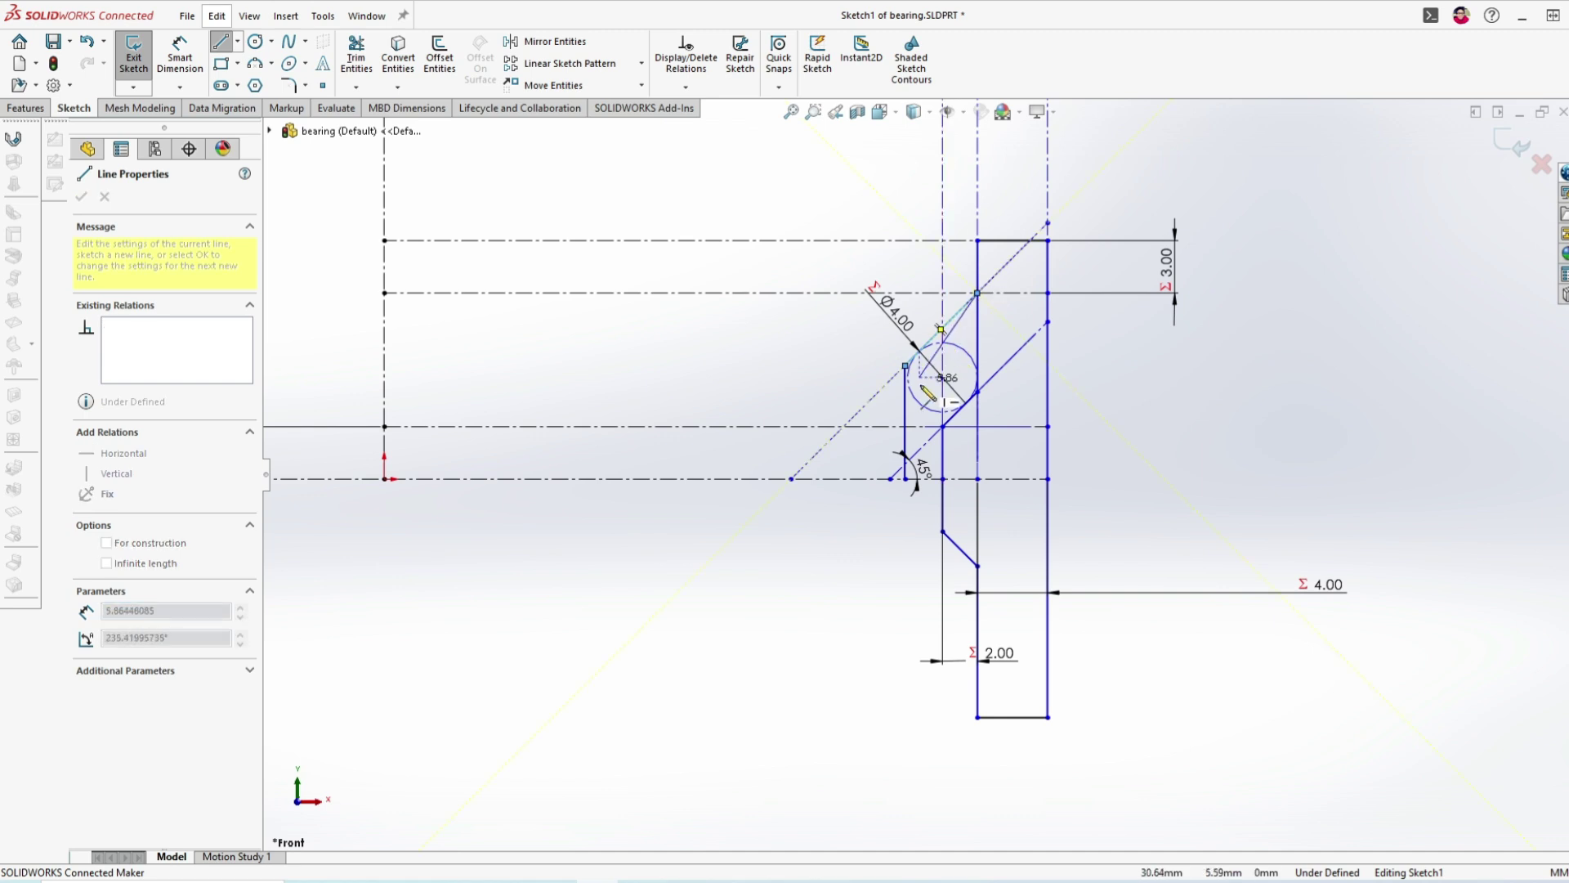
key(Escape)
- Make the new vertical line tangent to the 4 mm construction circle
scroll(919, 362, down, 5)
click(876, 471)
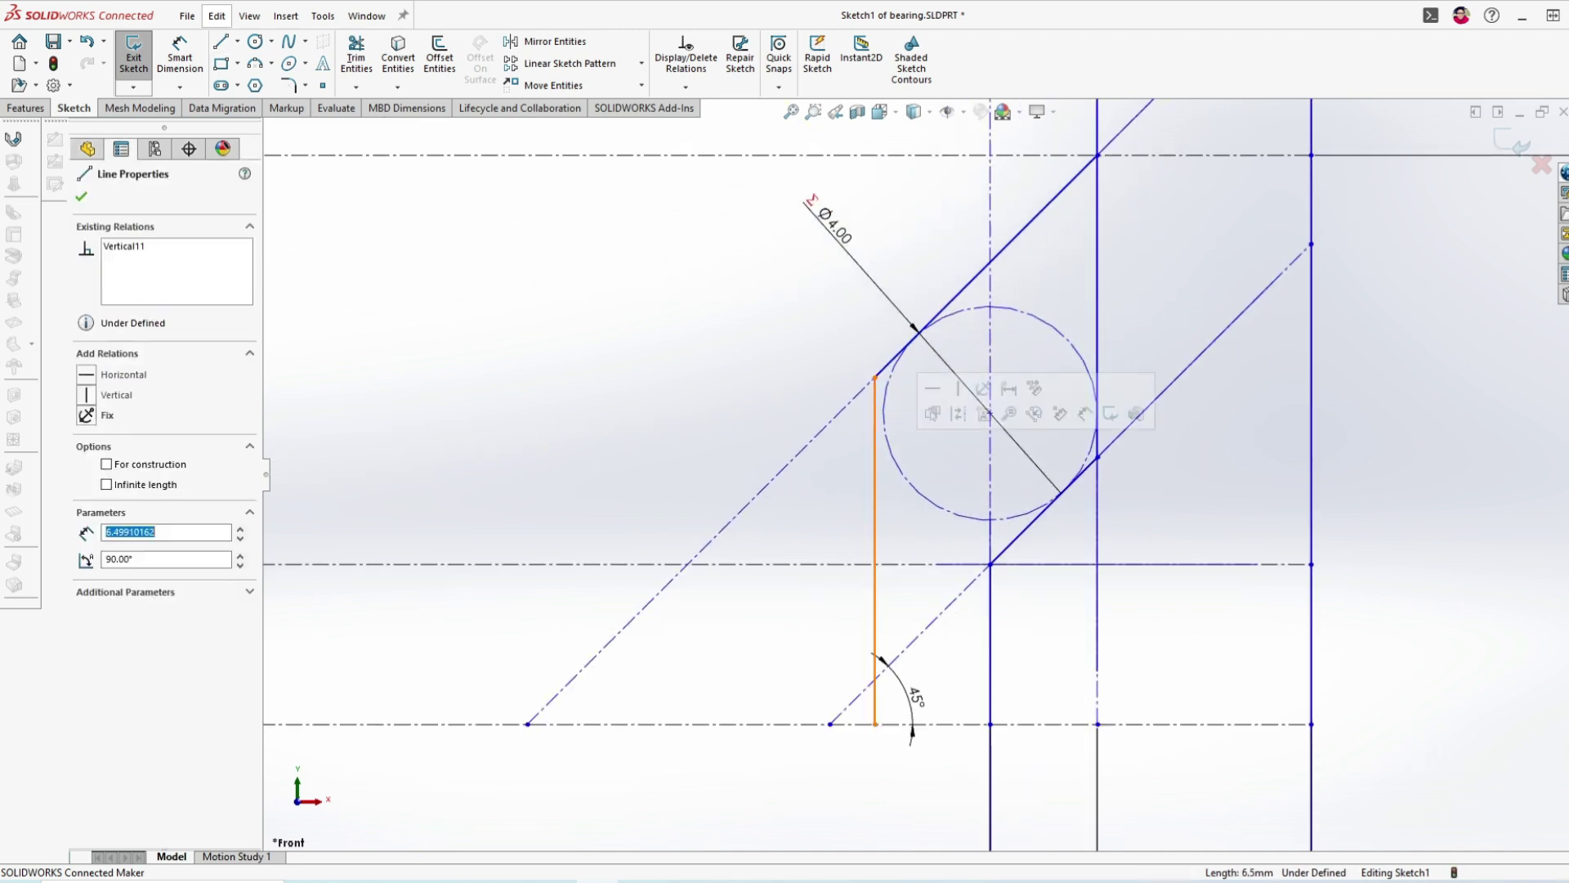
ctrl+click(894, 458)
click(88, 471)
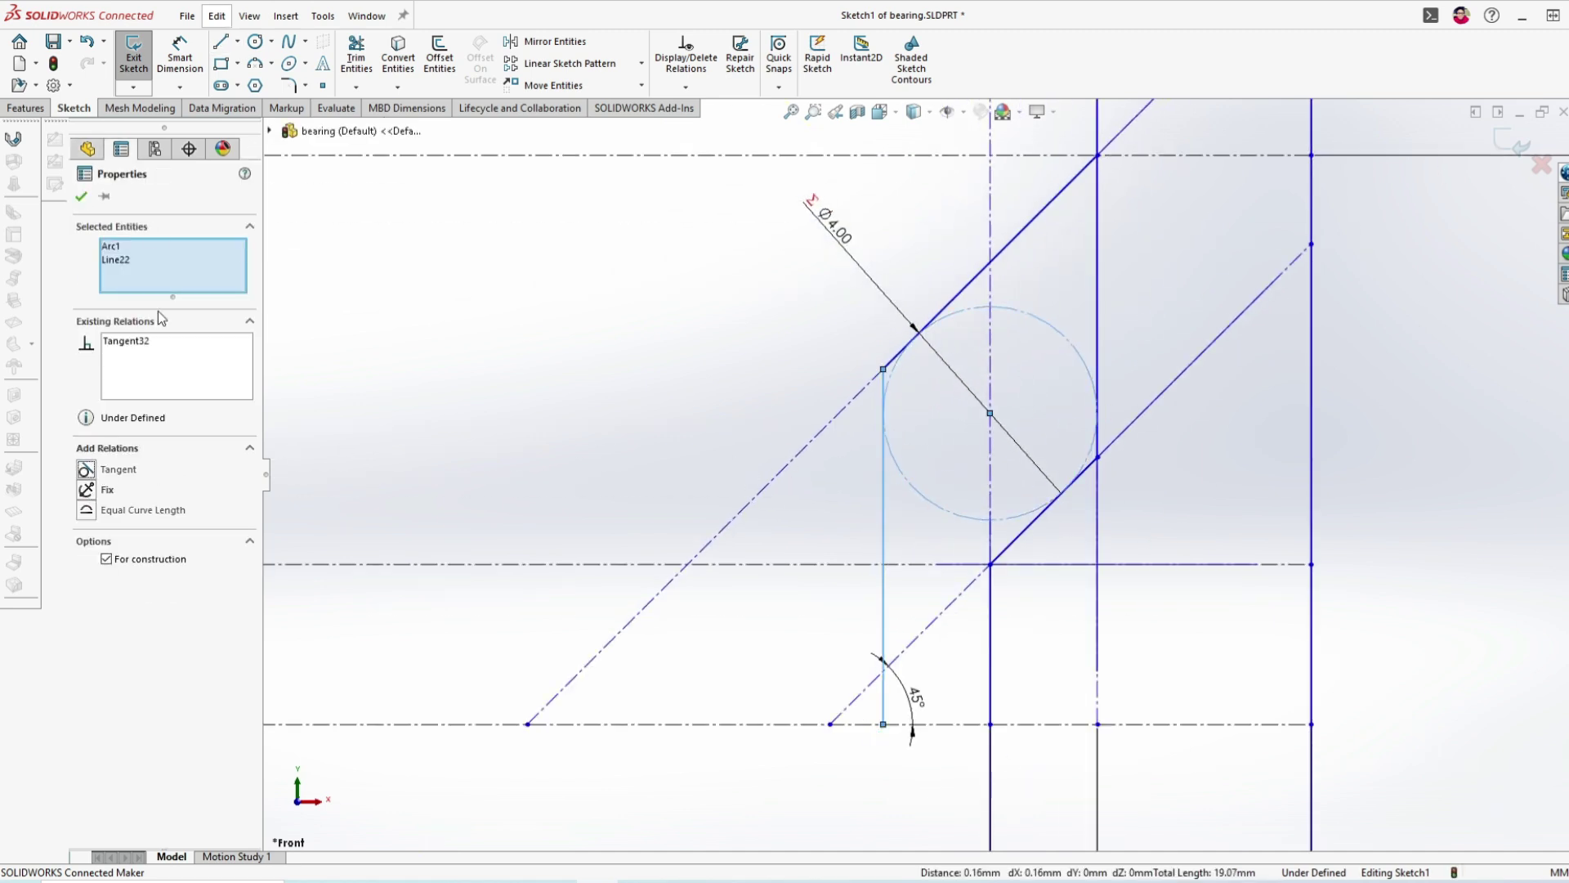
click(82, 197)
- Draw an outer line chain from the base centerline: 9 mm up, diagonally to the top centerline, and about 4.36 mm across to the existing profile's corner
scroll(782, 414, up, 4)
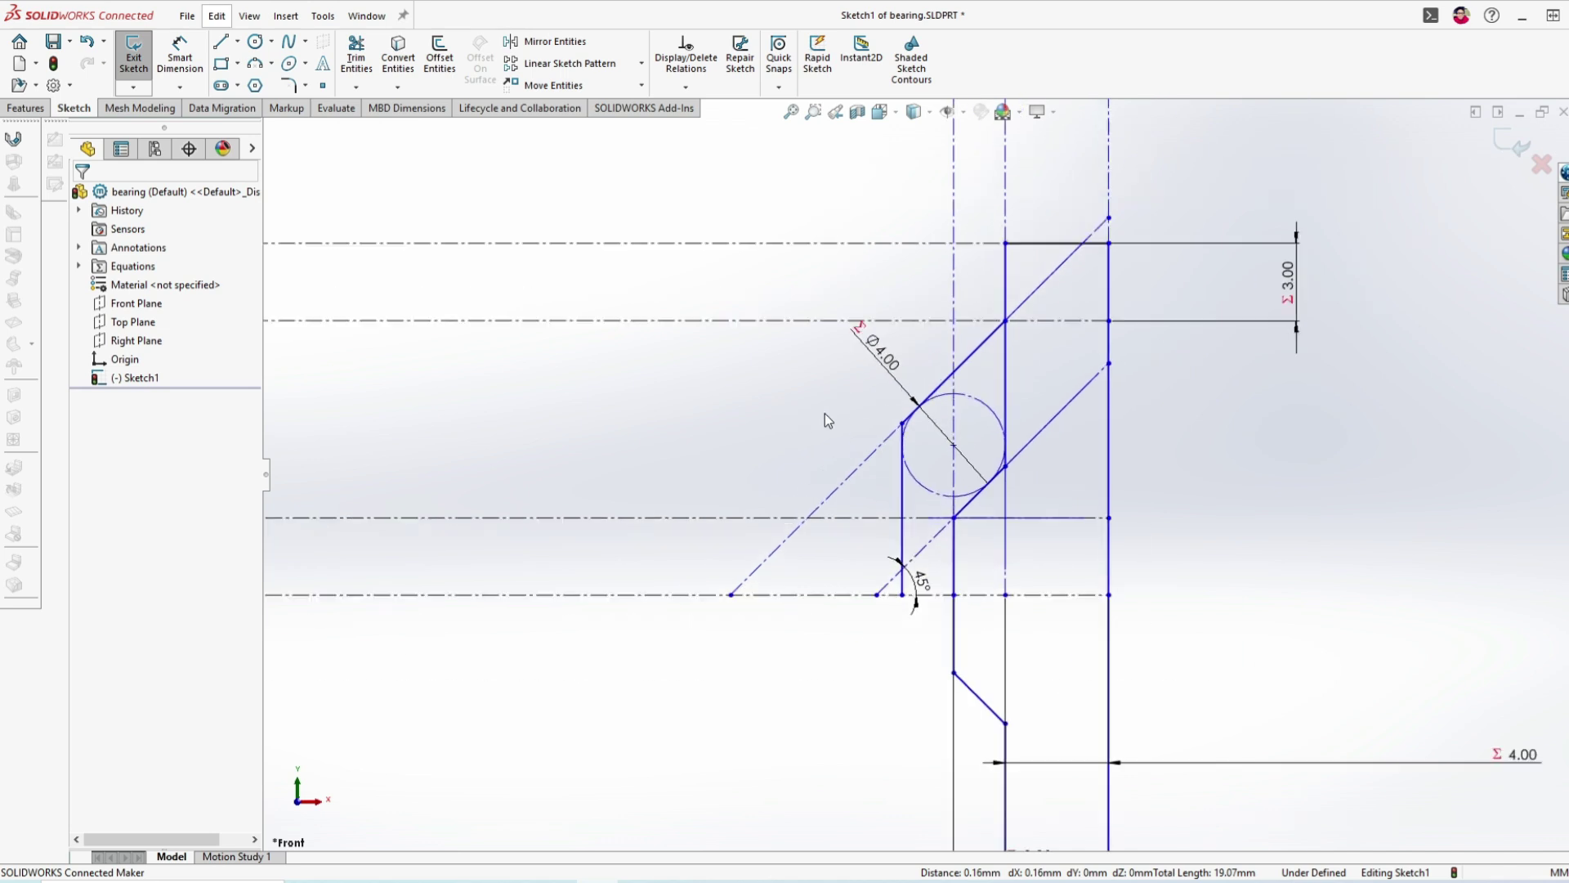
click(221, 42)
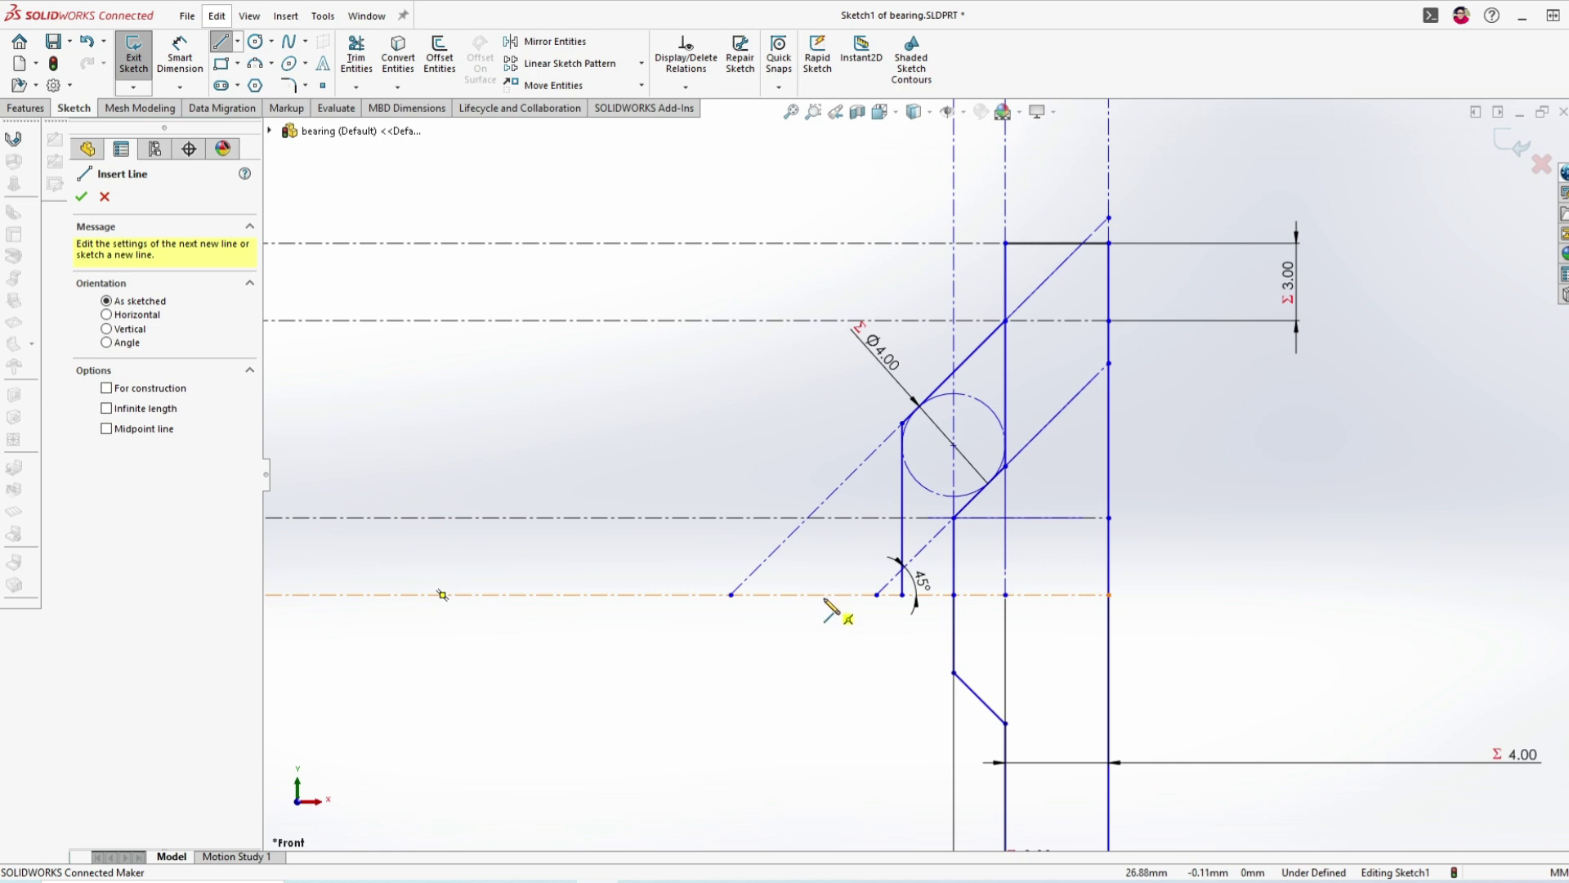
click(773, 594)
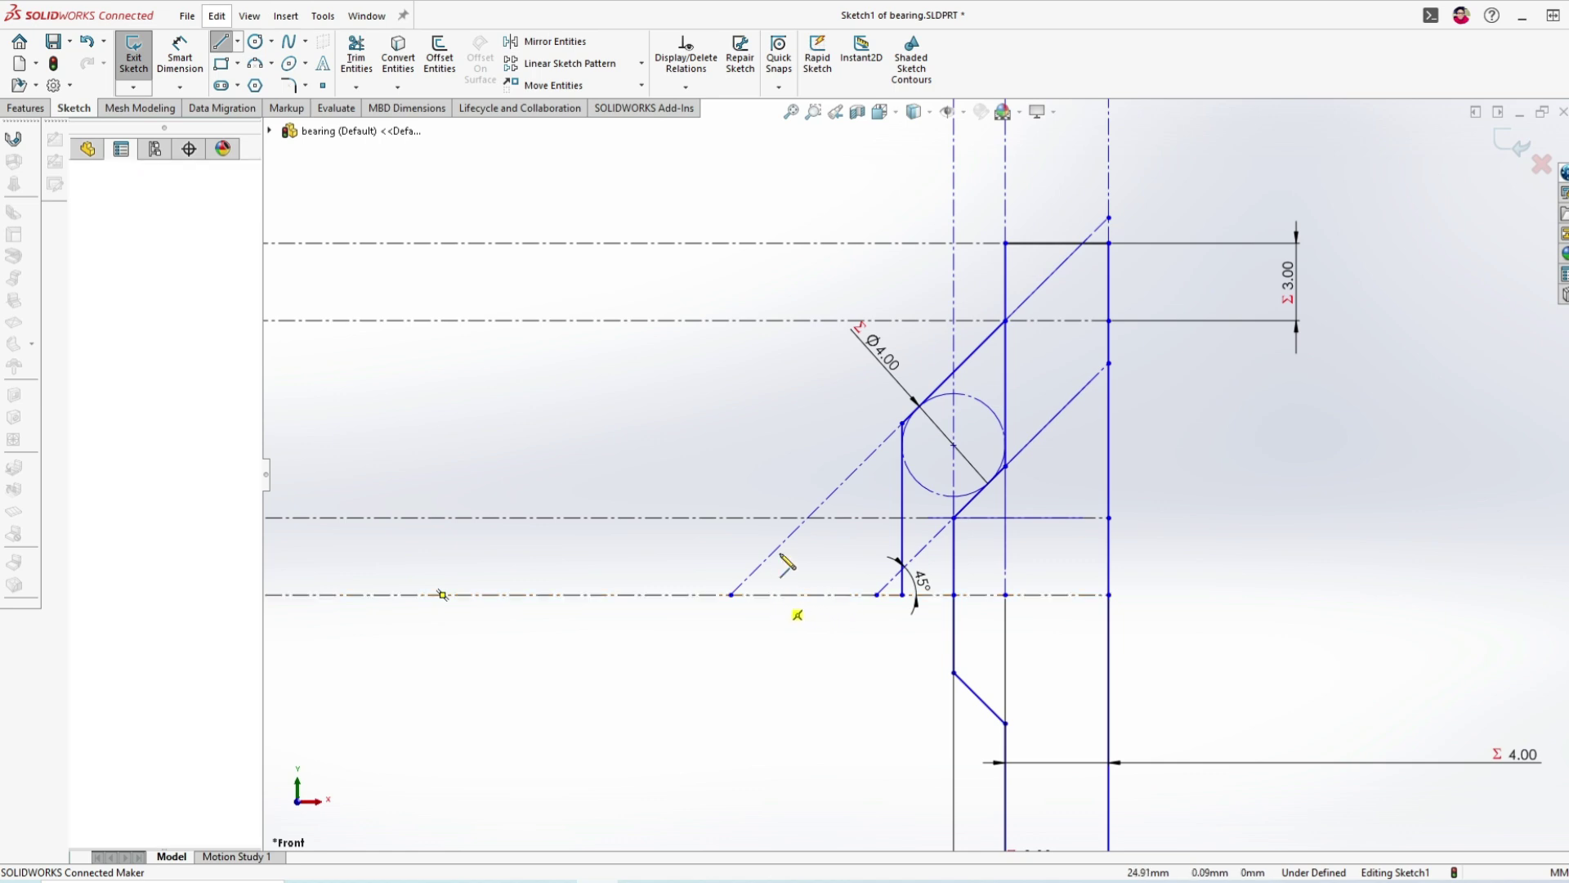
click(773, 362)
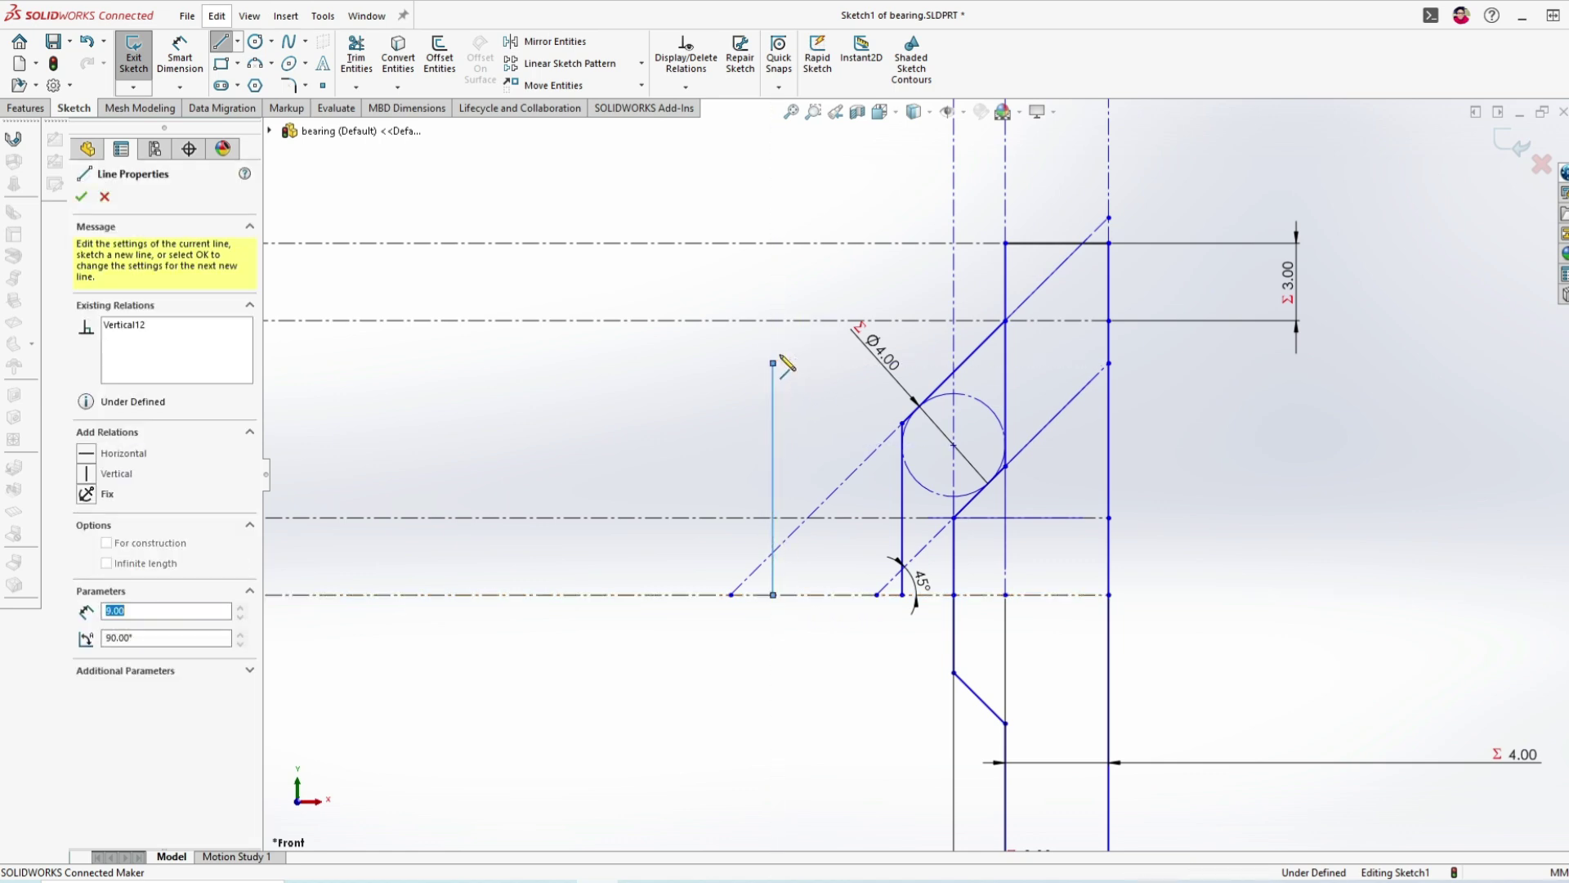
click(893, 243)
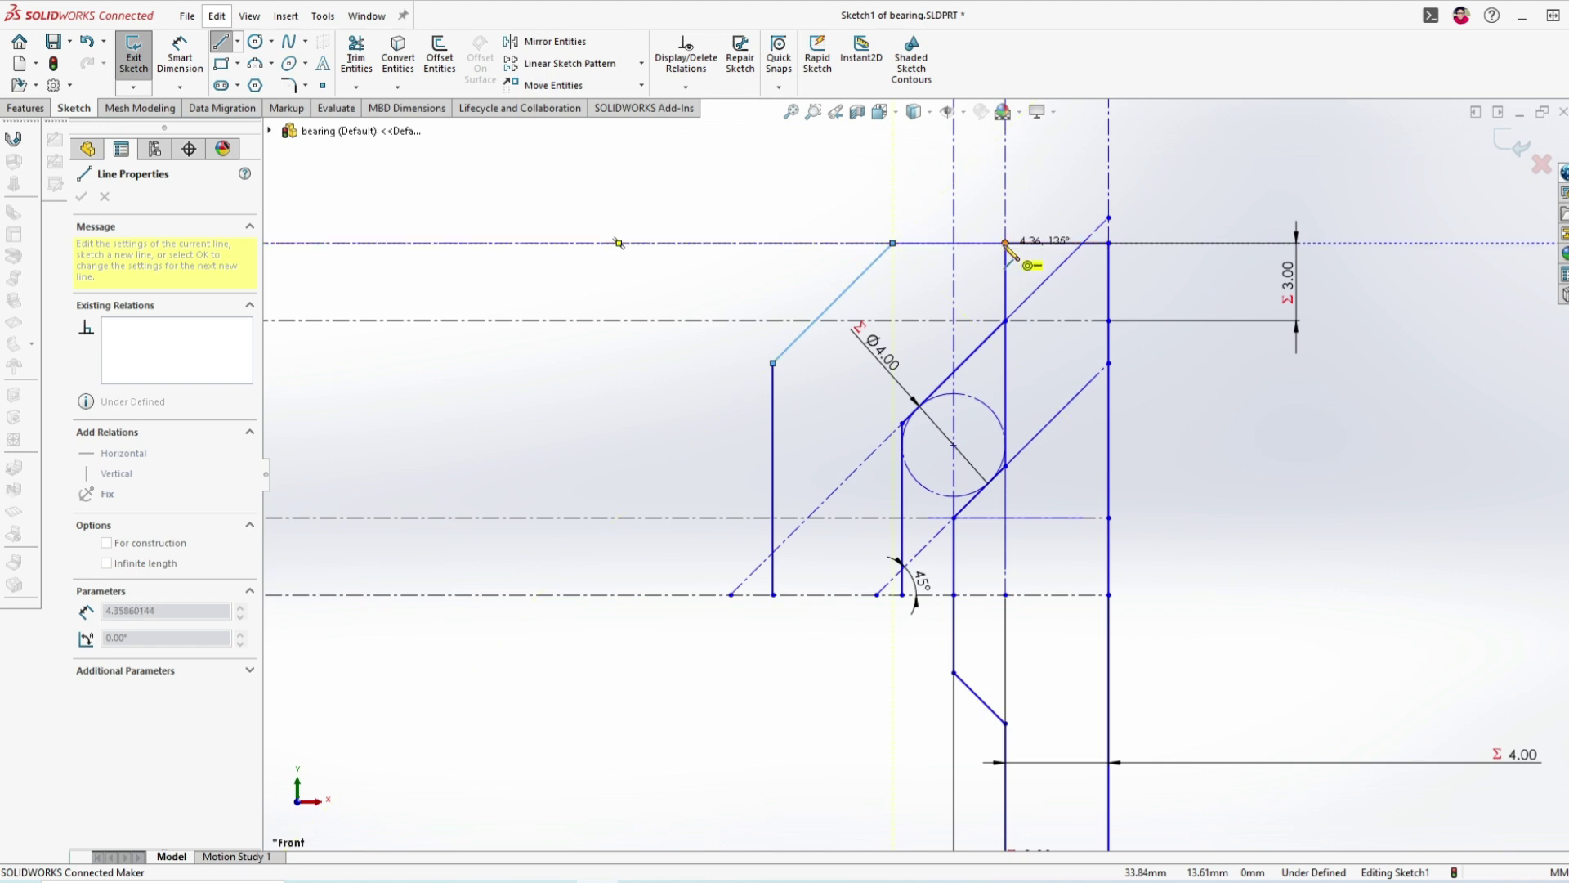
double_click(1005, 242)
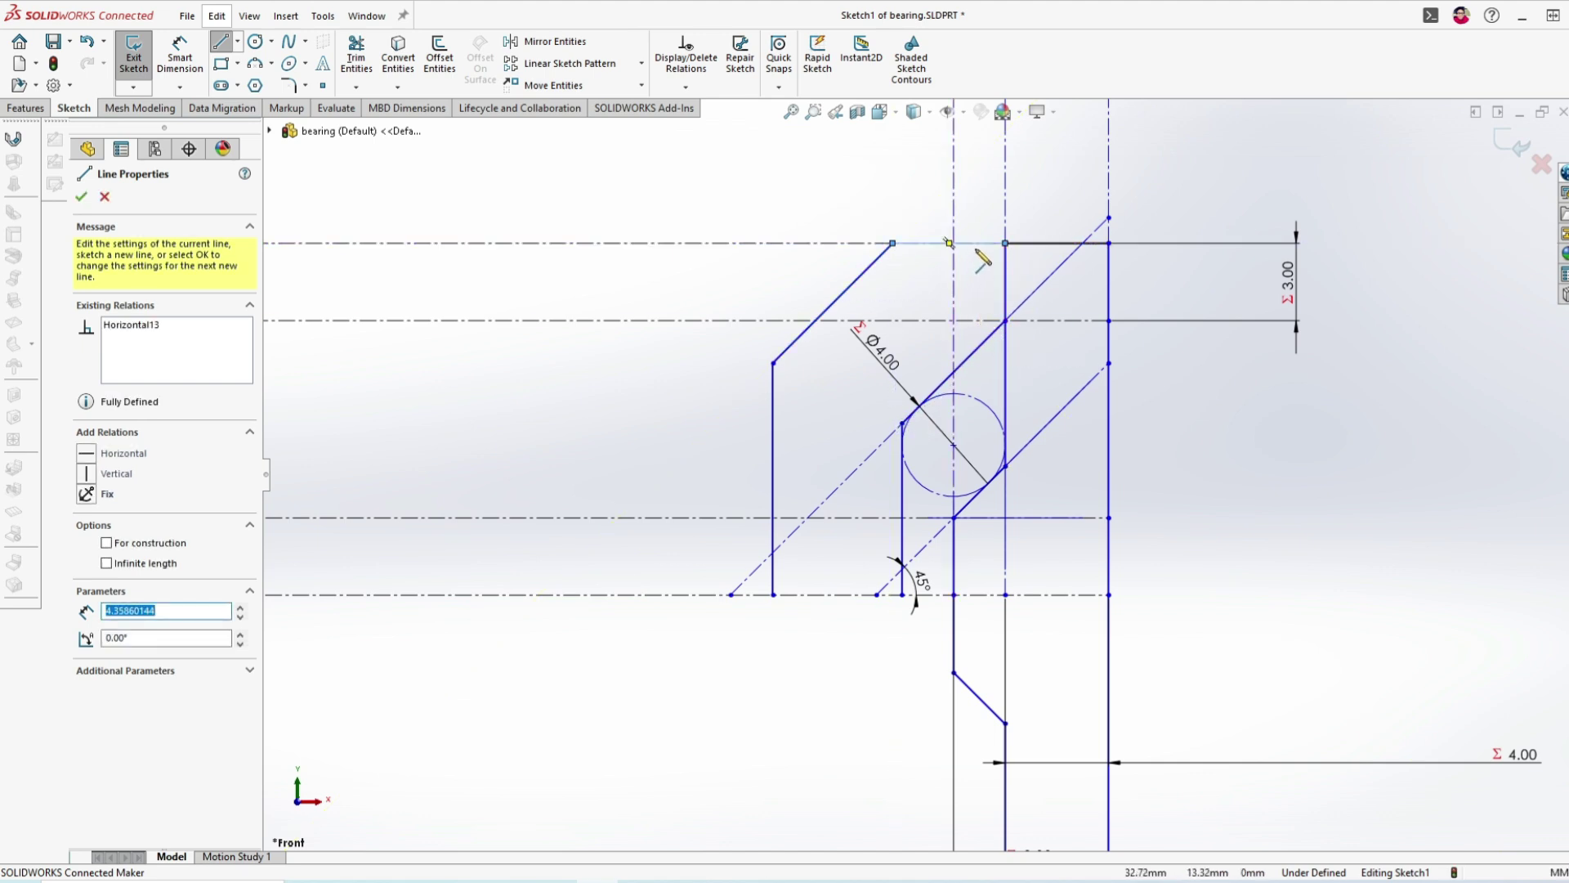
- Draw a line along the top centerline and vertically down to the inner diagonal, and trim the diagonal's excess beyond that vertical
click(893, 244)
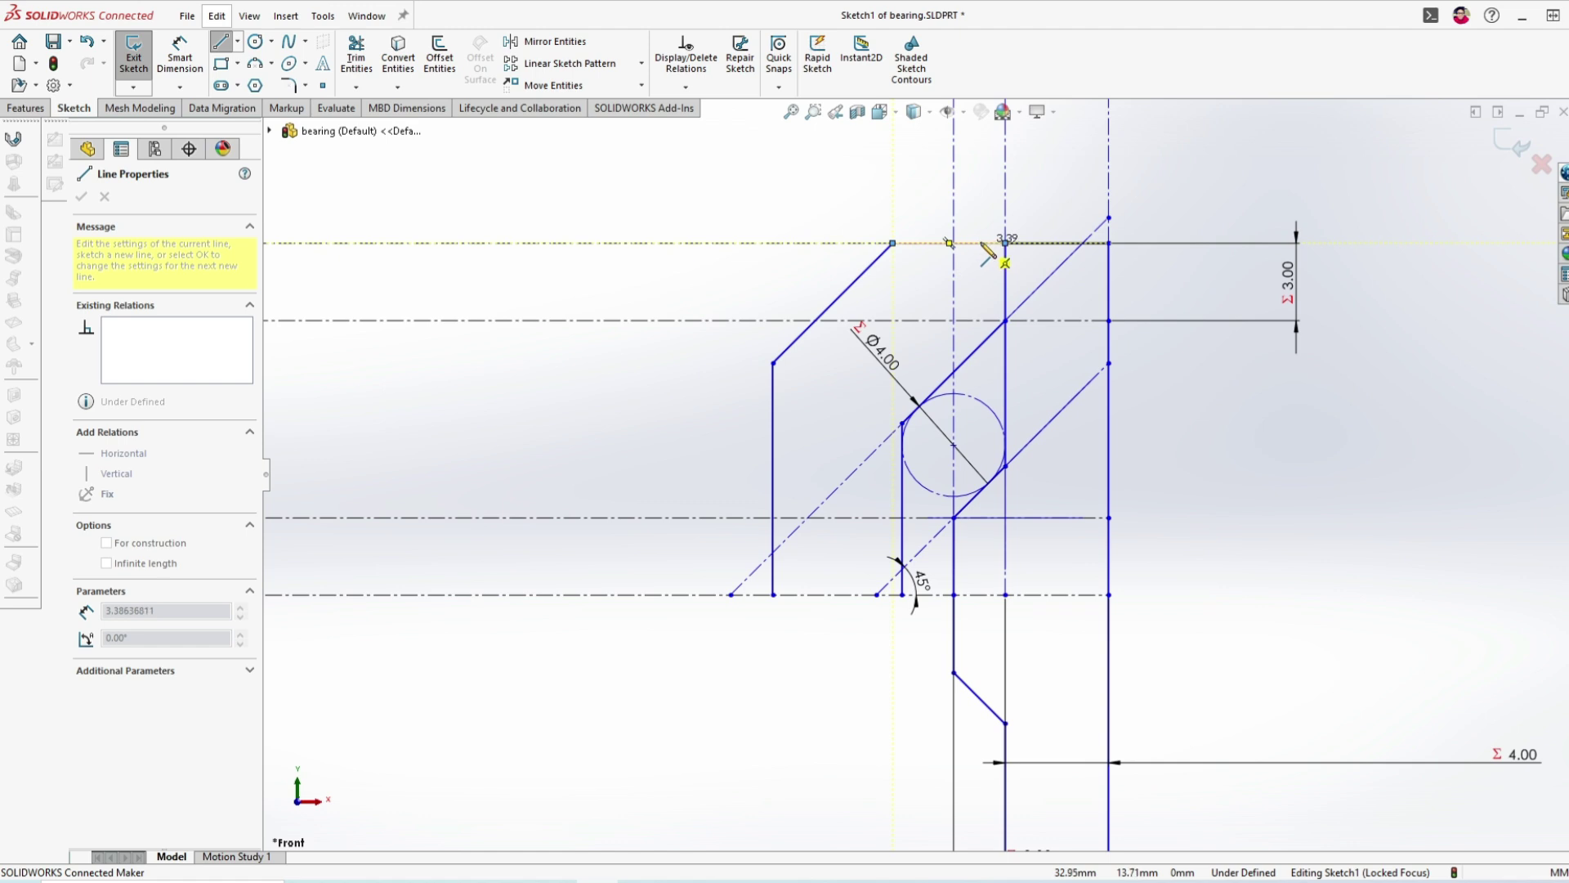
click(983, 243)
click(983, 344)
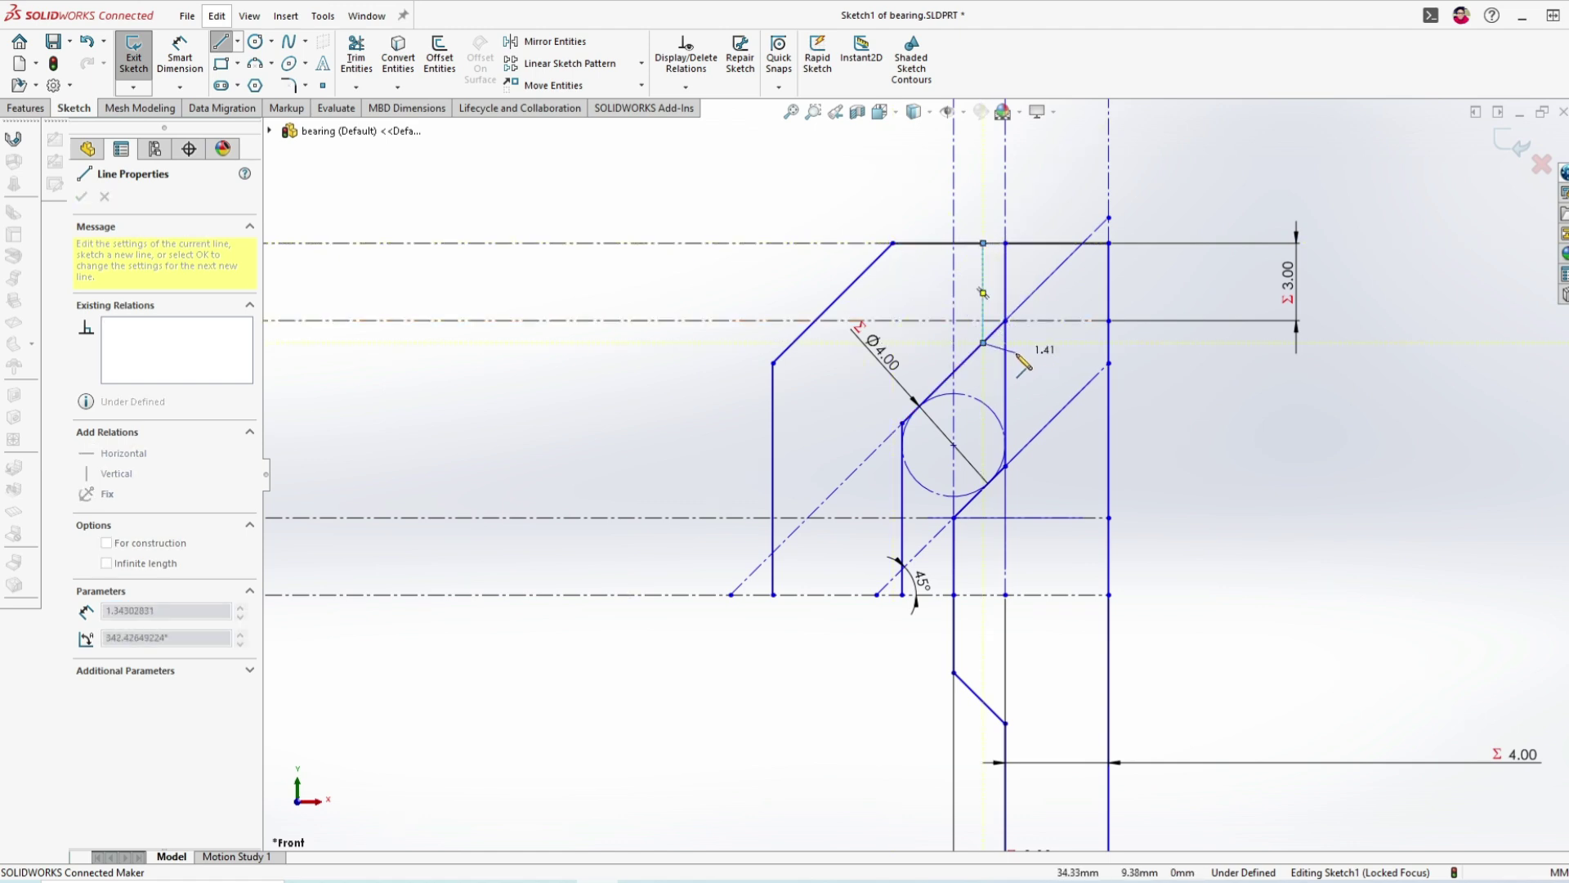
key(Escape)
click(358, 61)
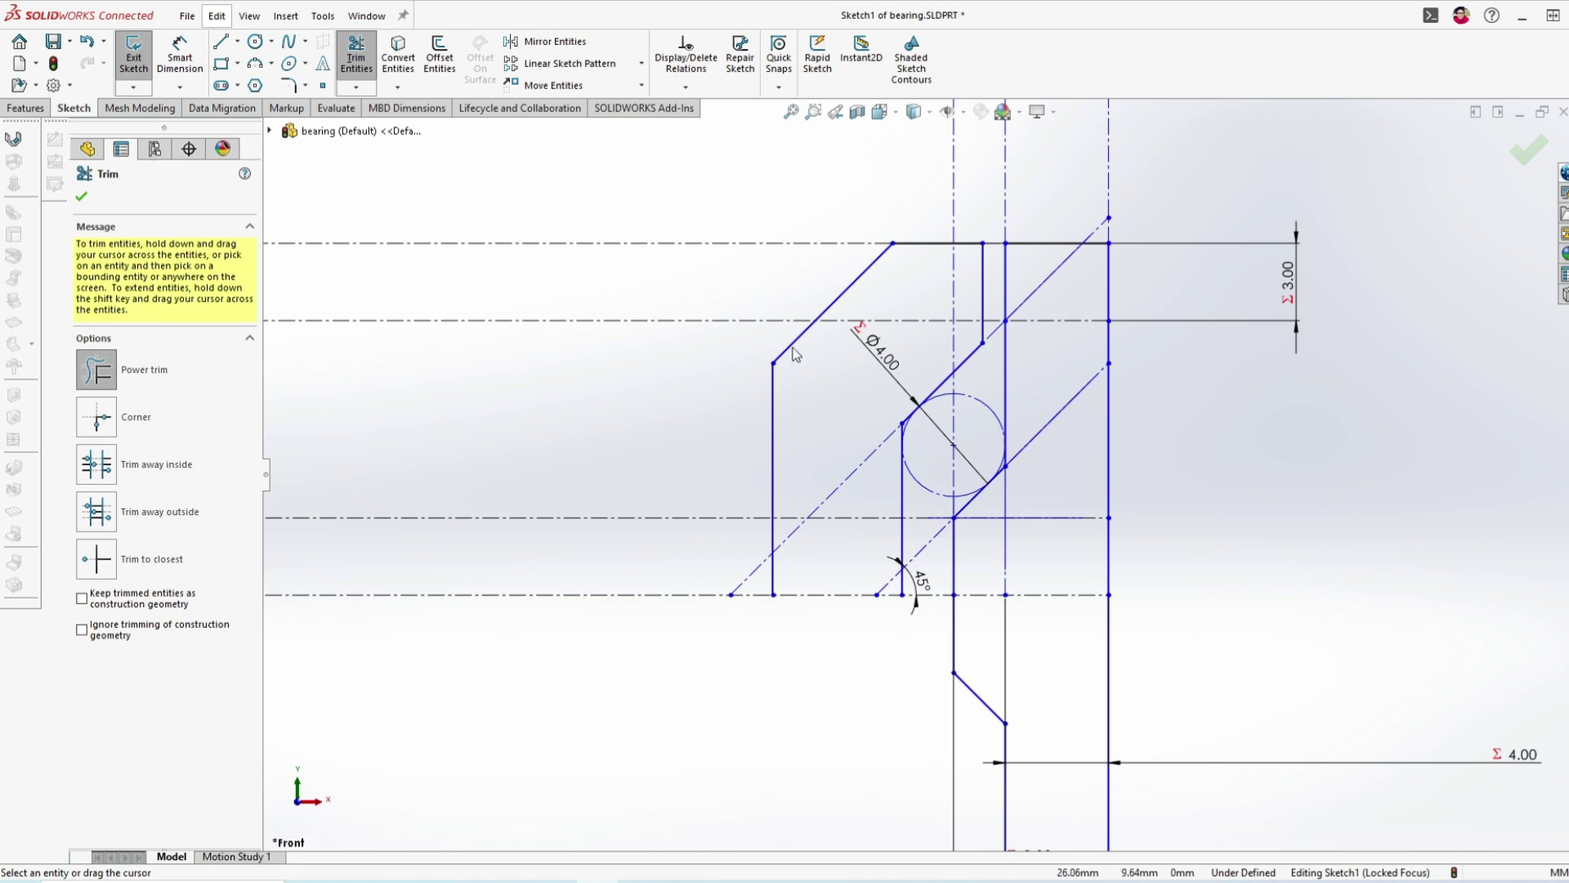
key(Escape)
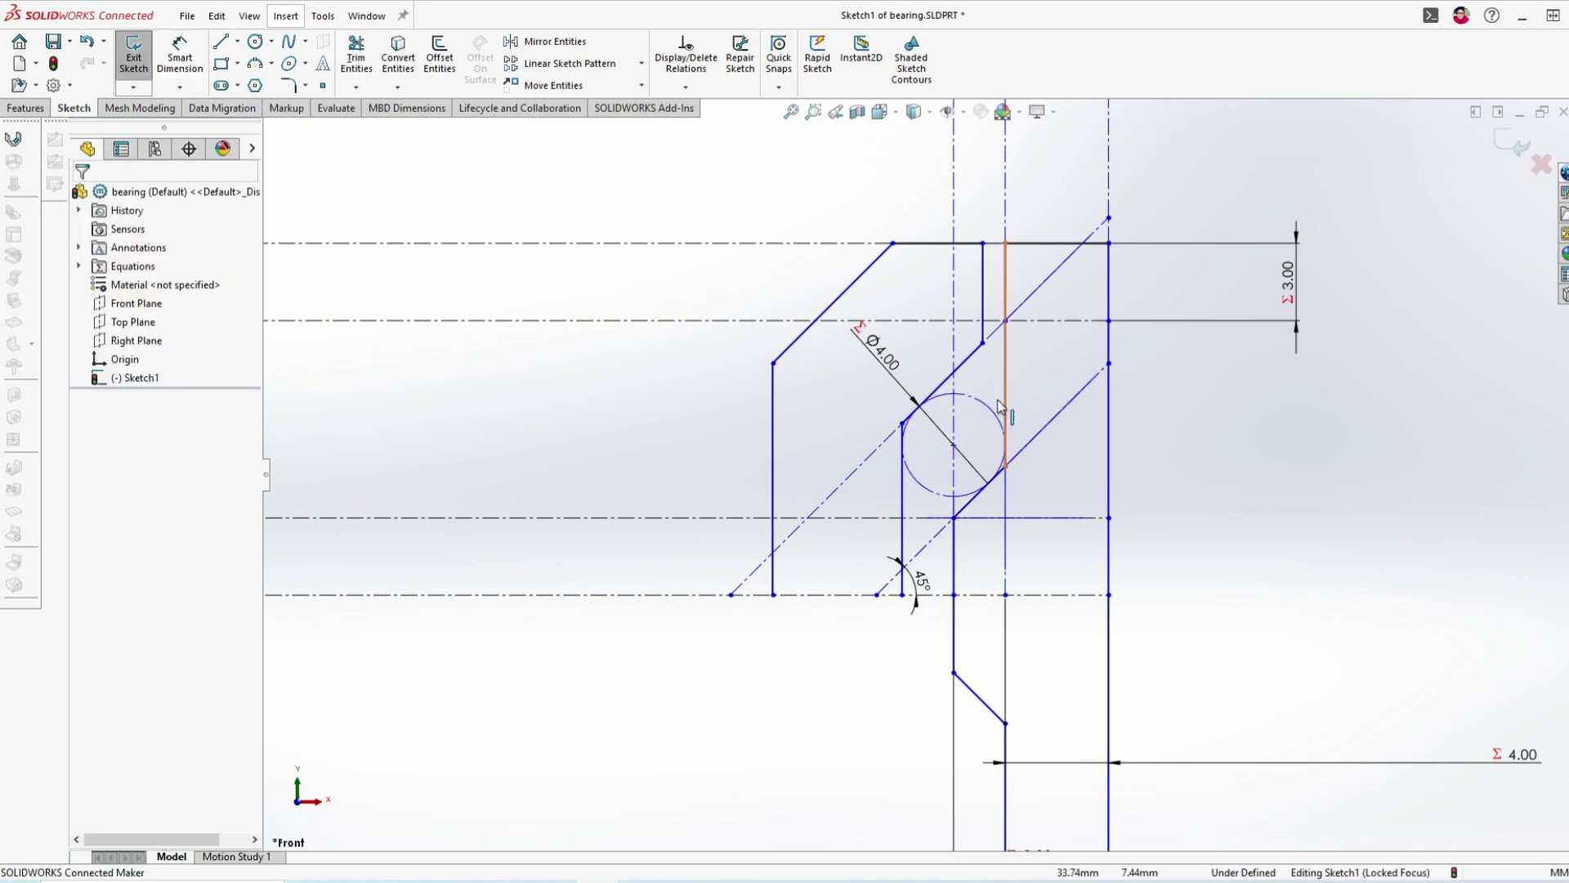
- Make the outer diagonal line of the internal profile parallel to its inner diagonal line
click(941, 384)
ctrl+click(842, 295)
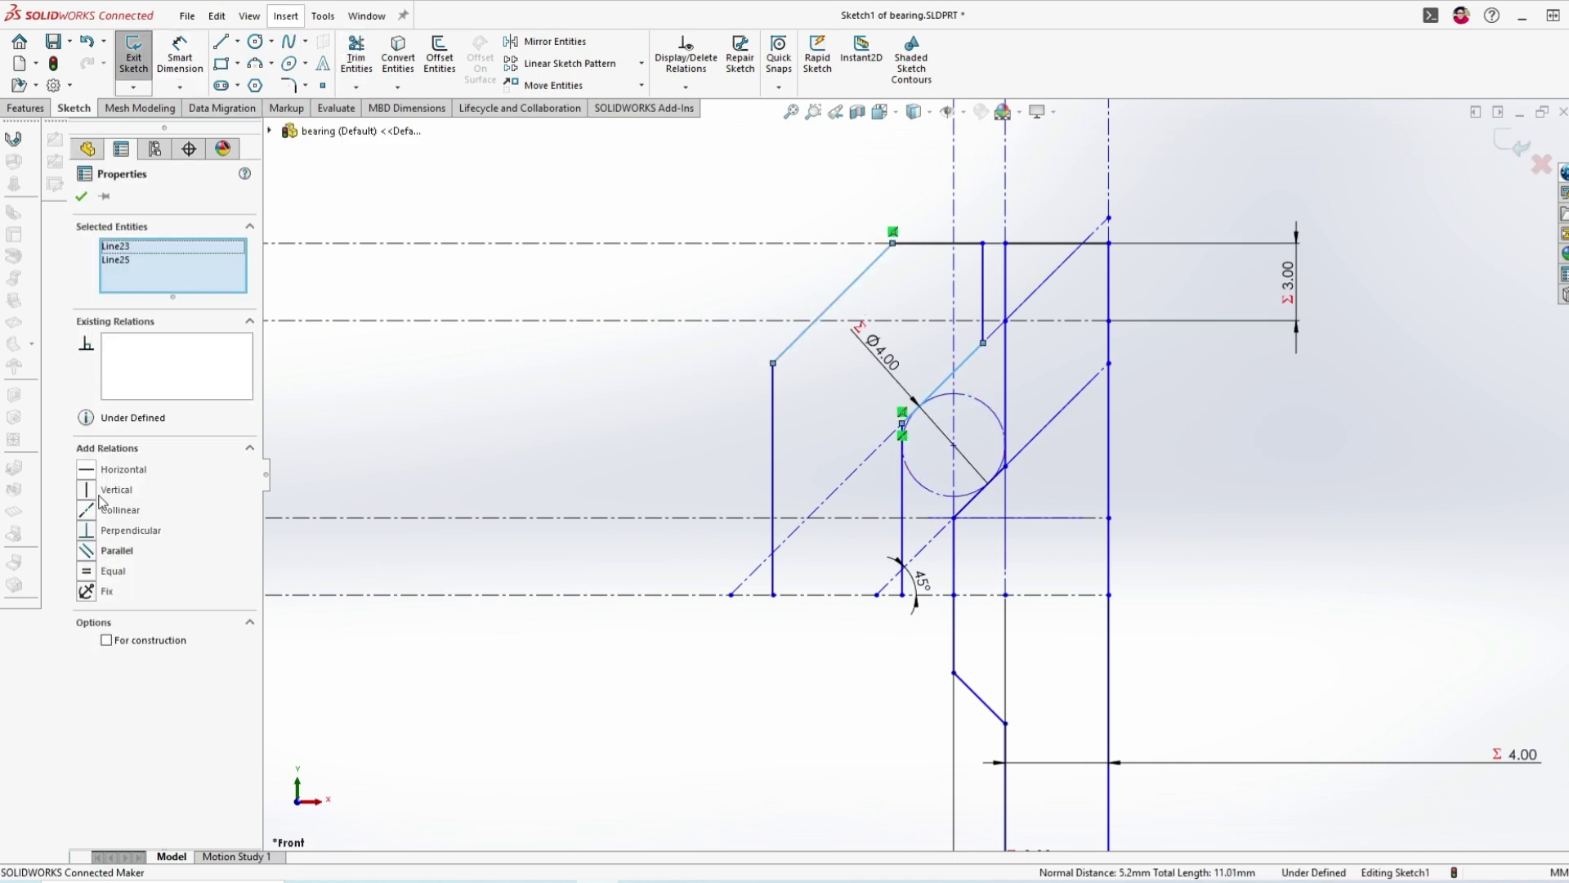
click(90, 559)
click(84, 197)
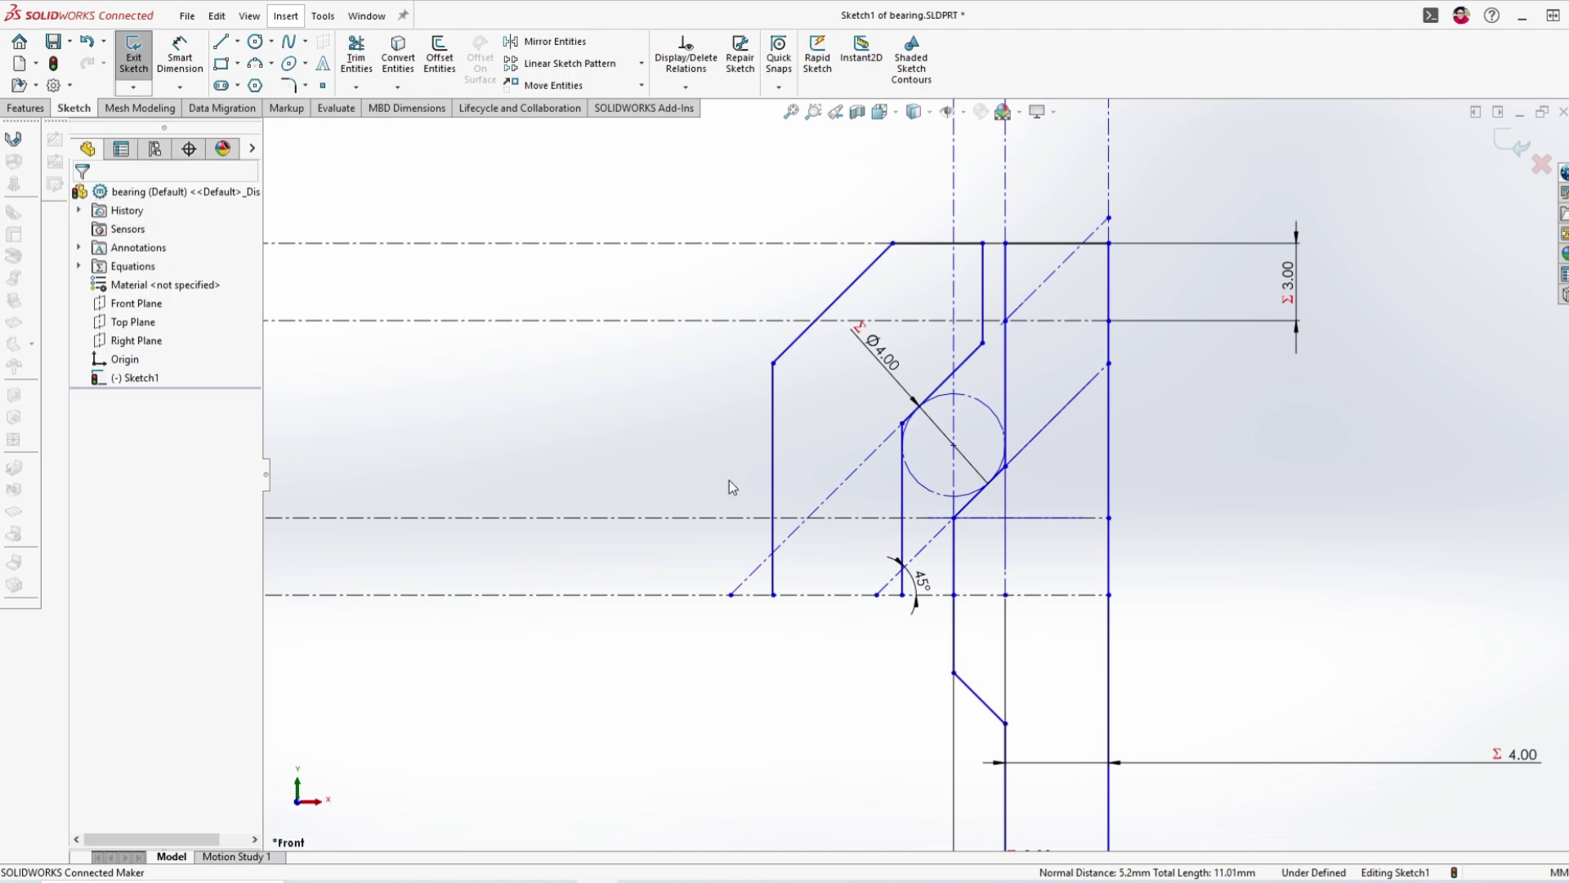
- Dimension the horizontal gap between the internal profile's upper vertical line and the housing's vertical edge, linked to the Internal Space variable (1.50 mm)
click(178, 67)
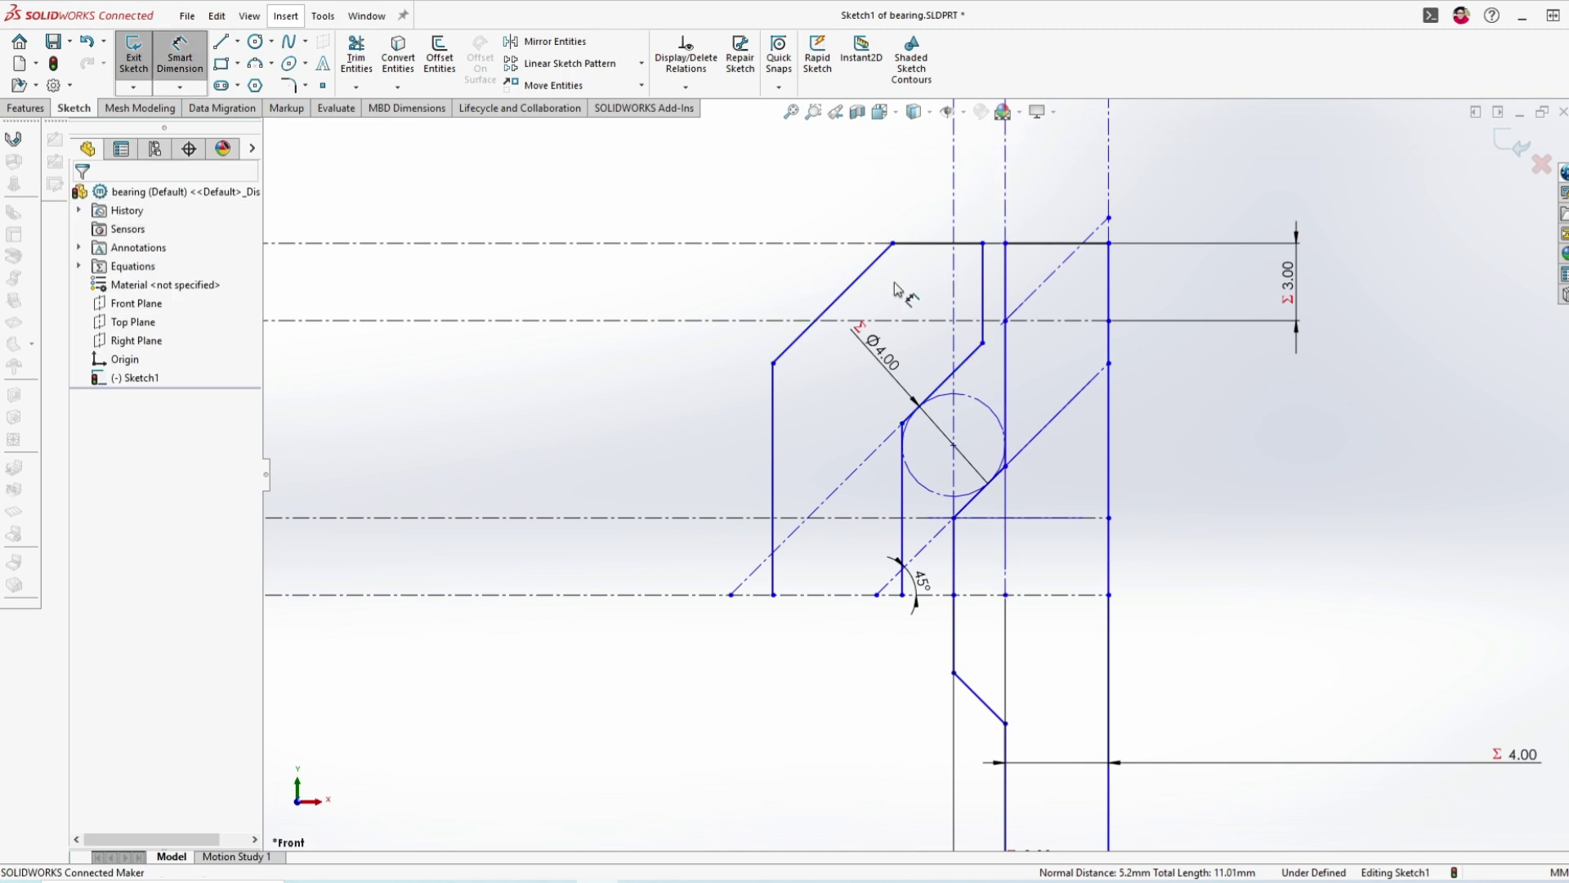
click(984, 290)
click(1006, 282)
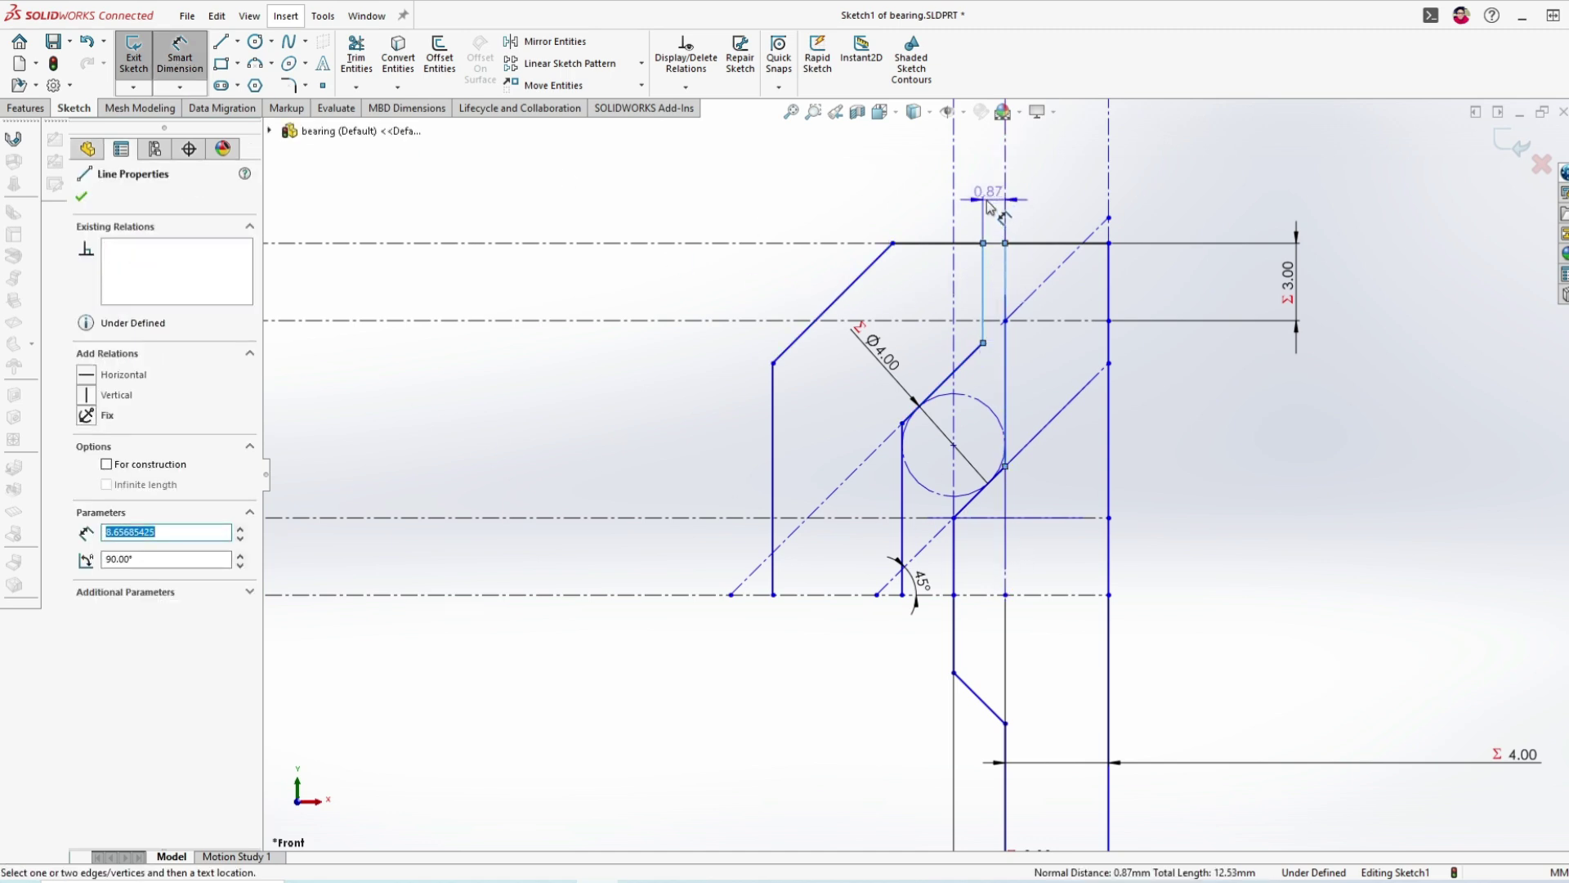
click(1034, 209)
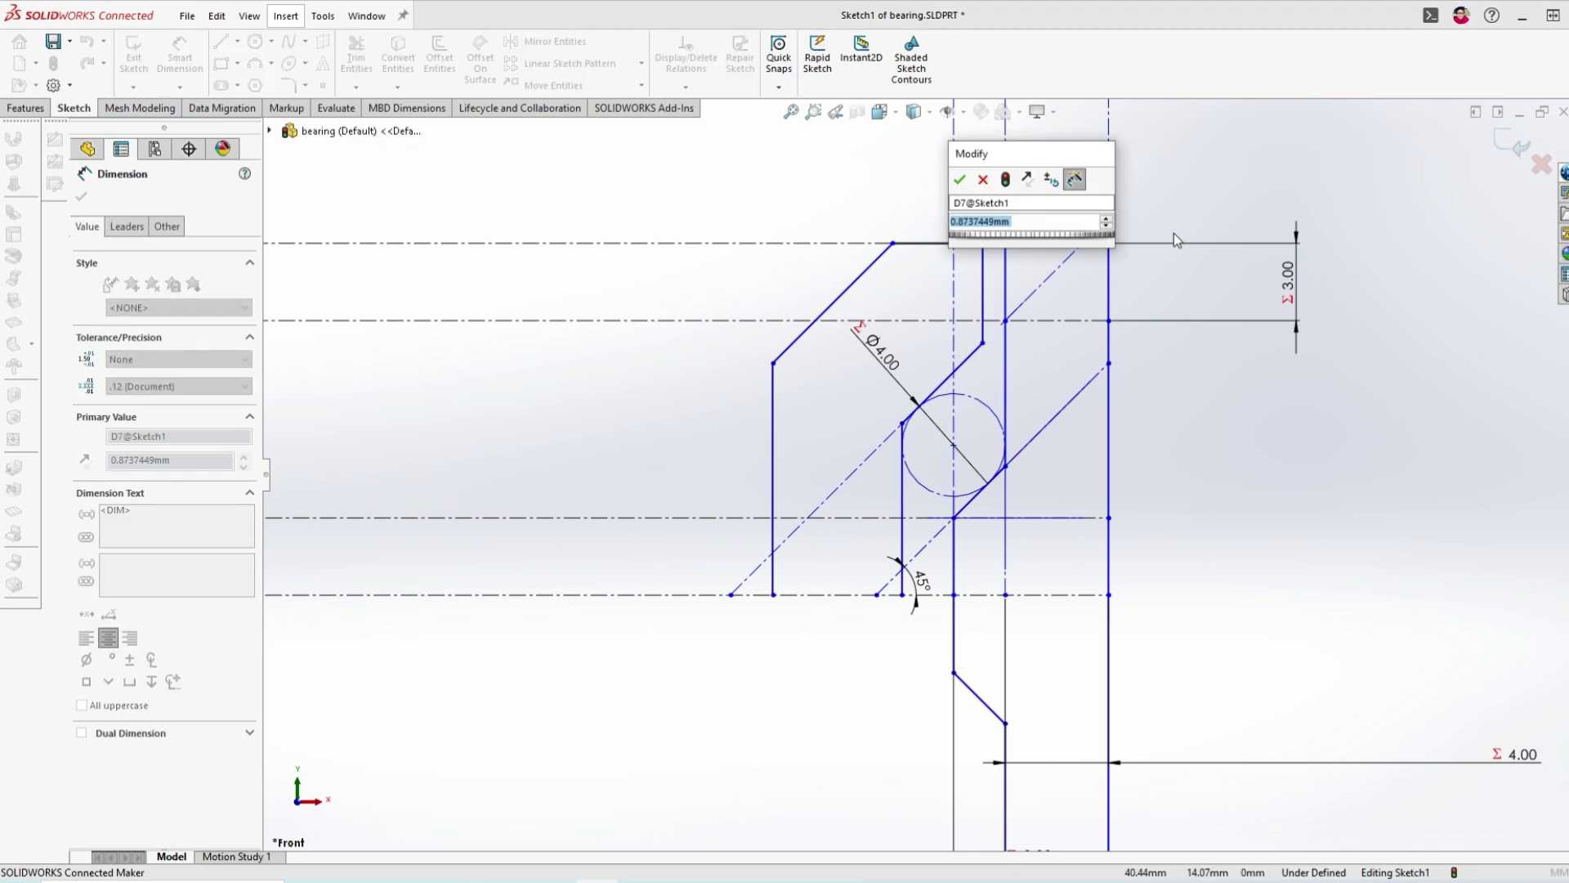
text(=)
key(Right)
key(Down)
key(Down)
key(Down)
key(Down)
key(Down)
key(Down)
key(Down)
key(Down)
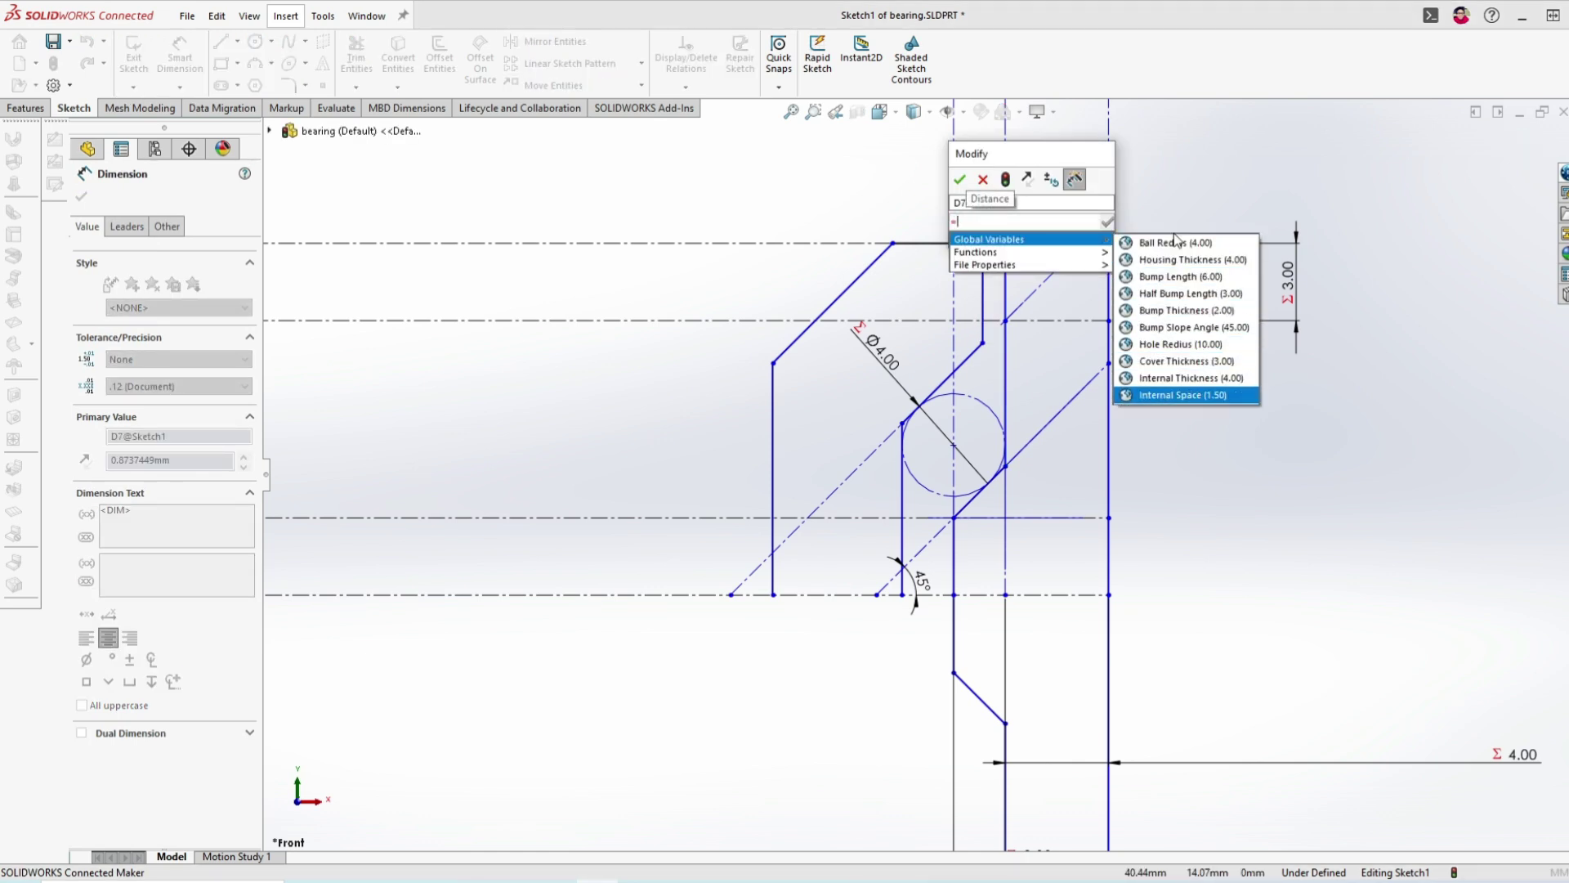
key(Return)
key(Return)
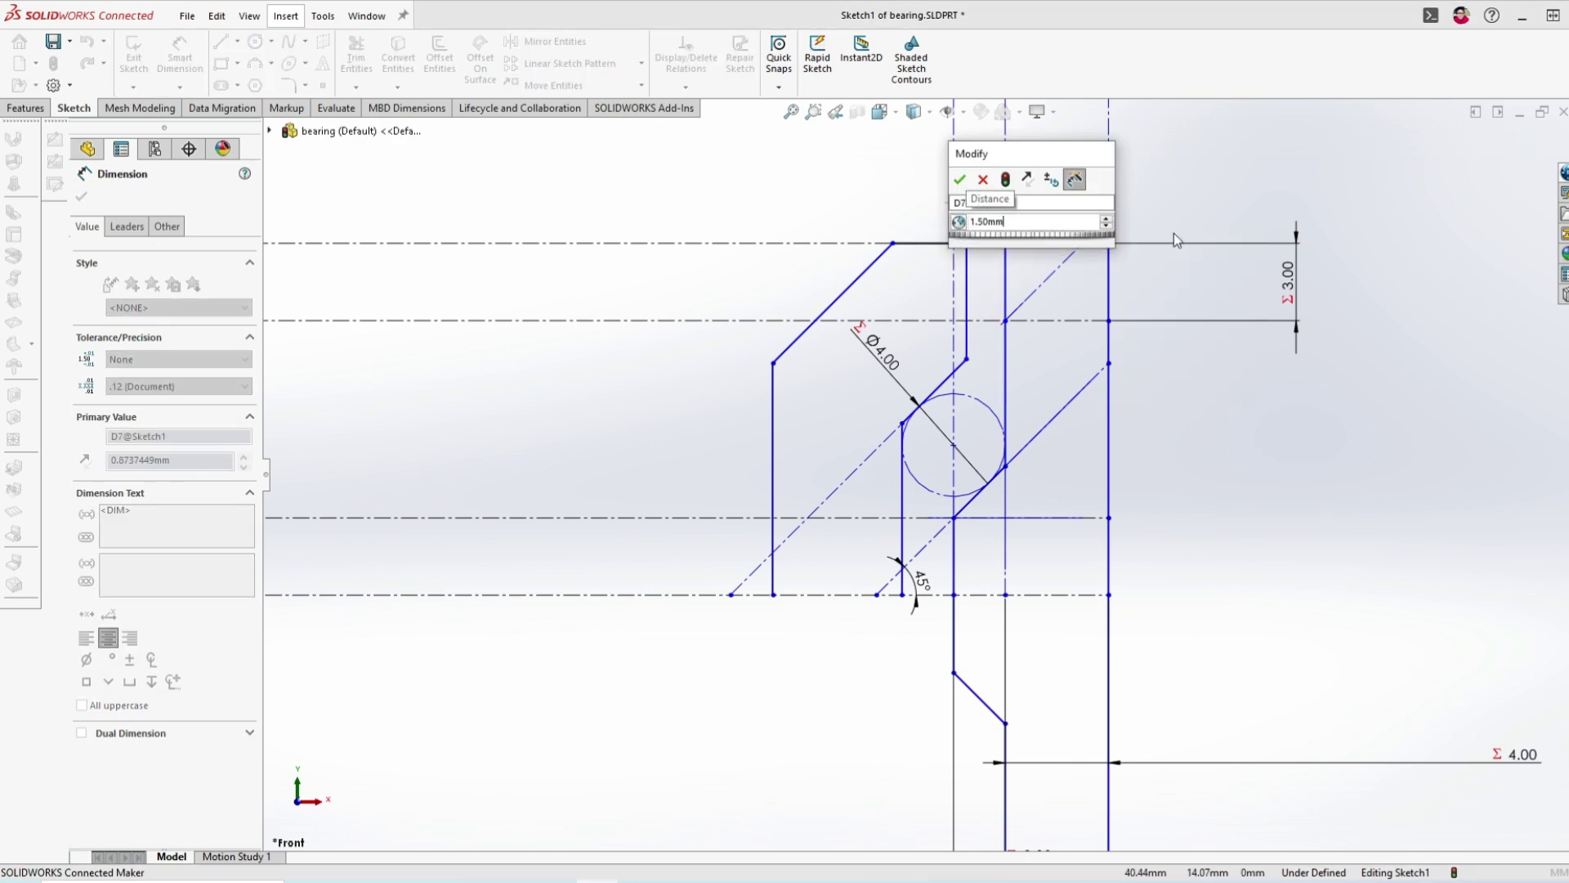
key(Return)
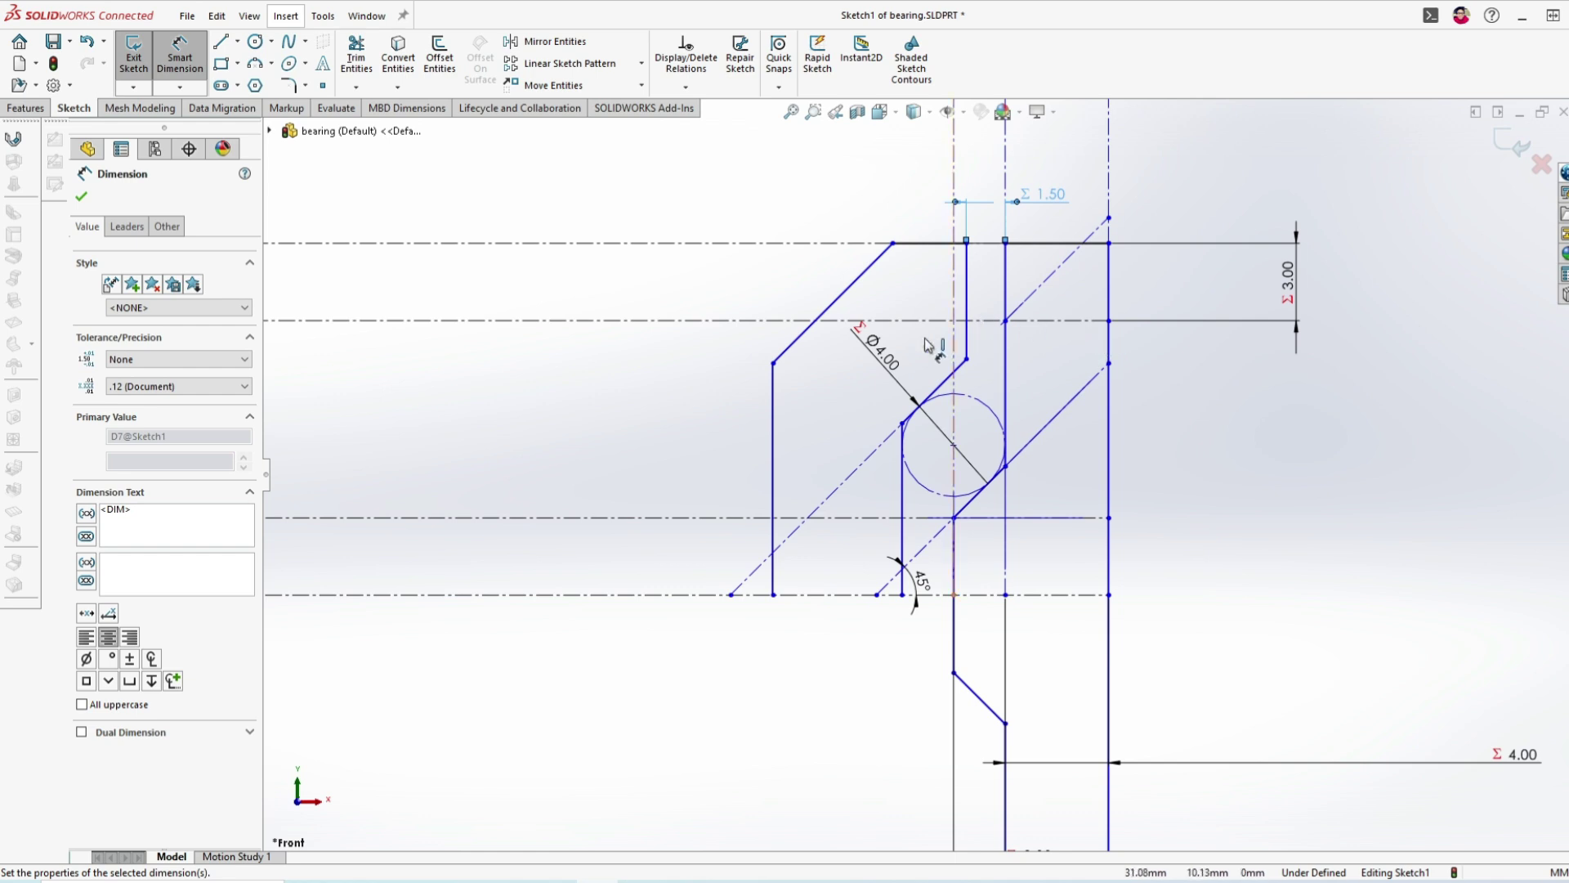
- Dimension the distance between the internal profile's two lower vertical lines, linked to the Internal Thickness variable (4.00 mm)
click(180, 59)
click(179, 59)
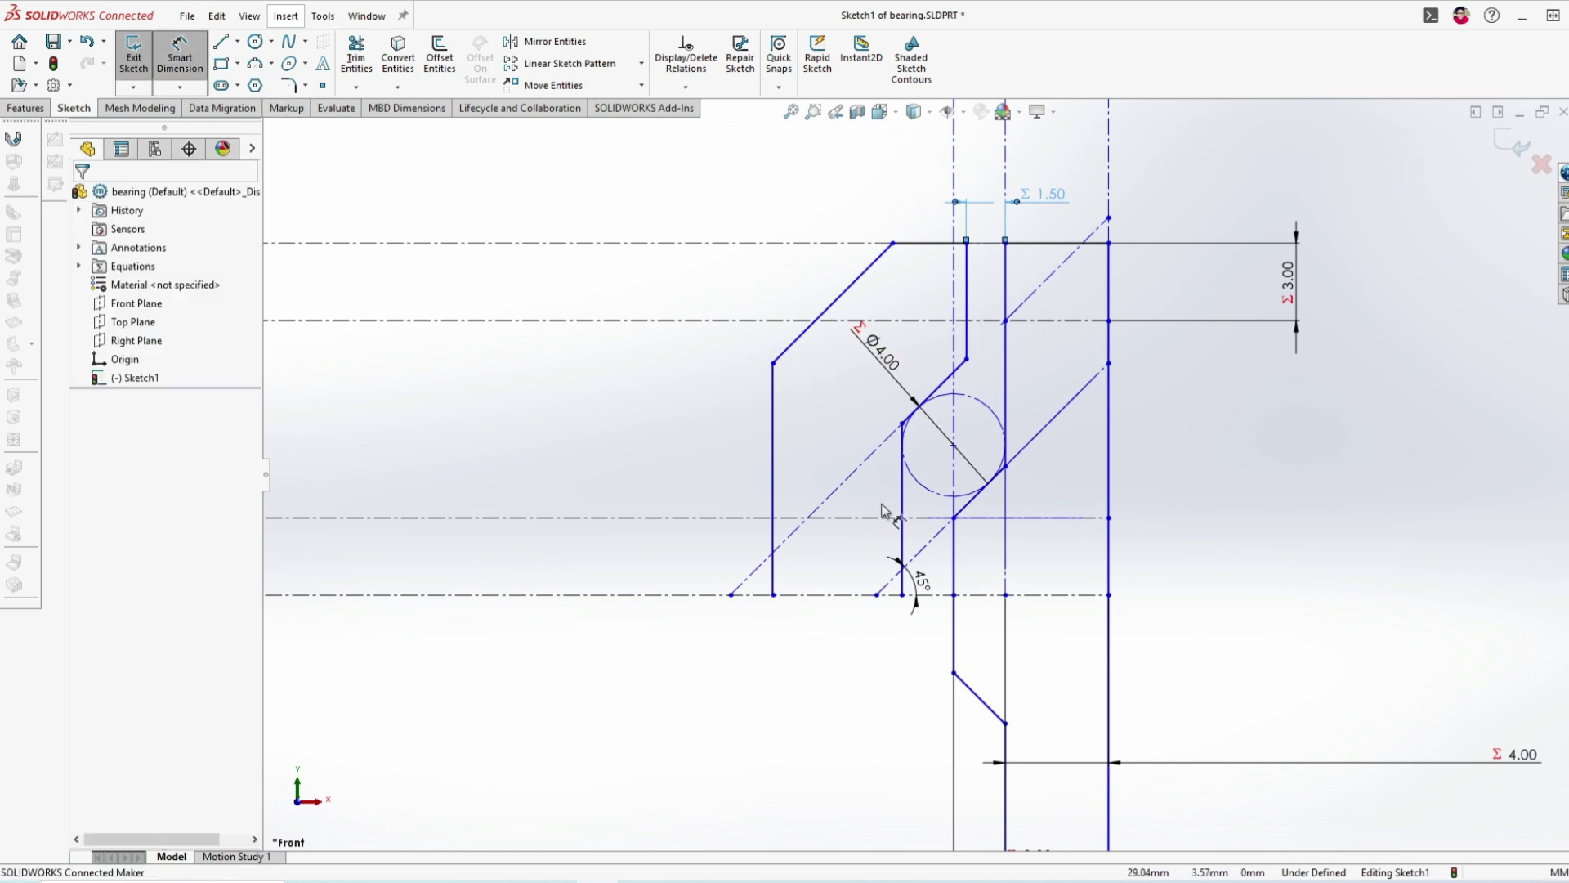
click(903, 507)
click(773, 556)
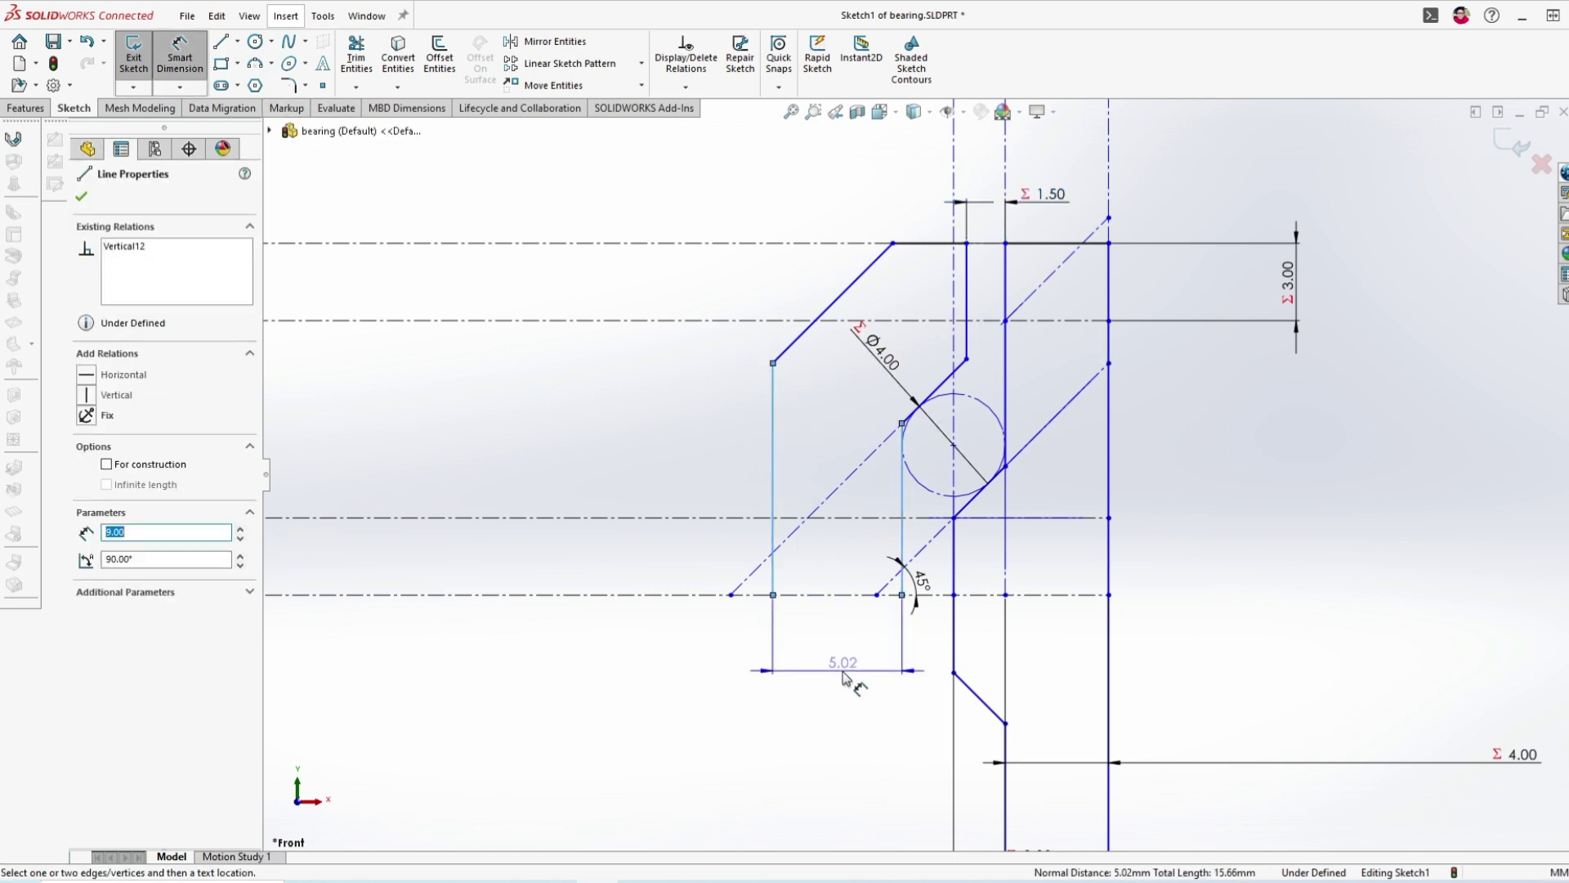
click(903, 700)
text(=)
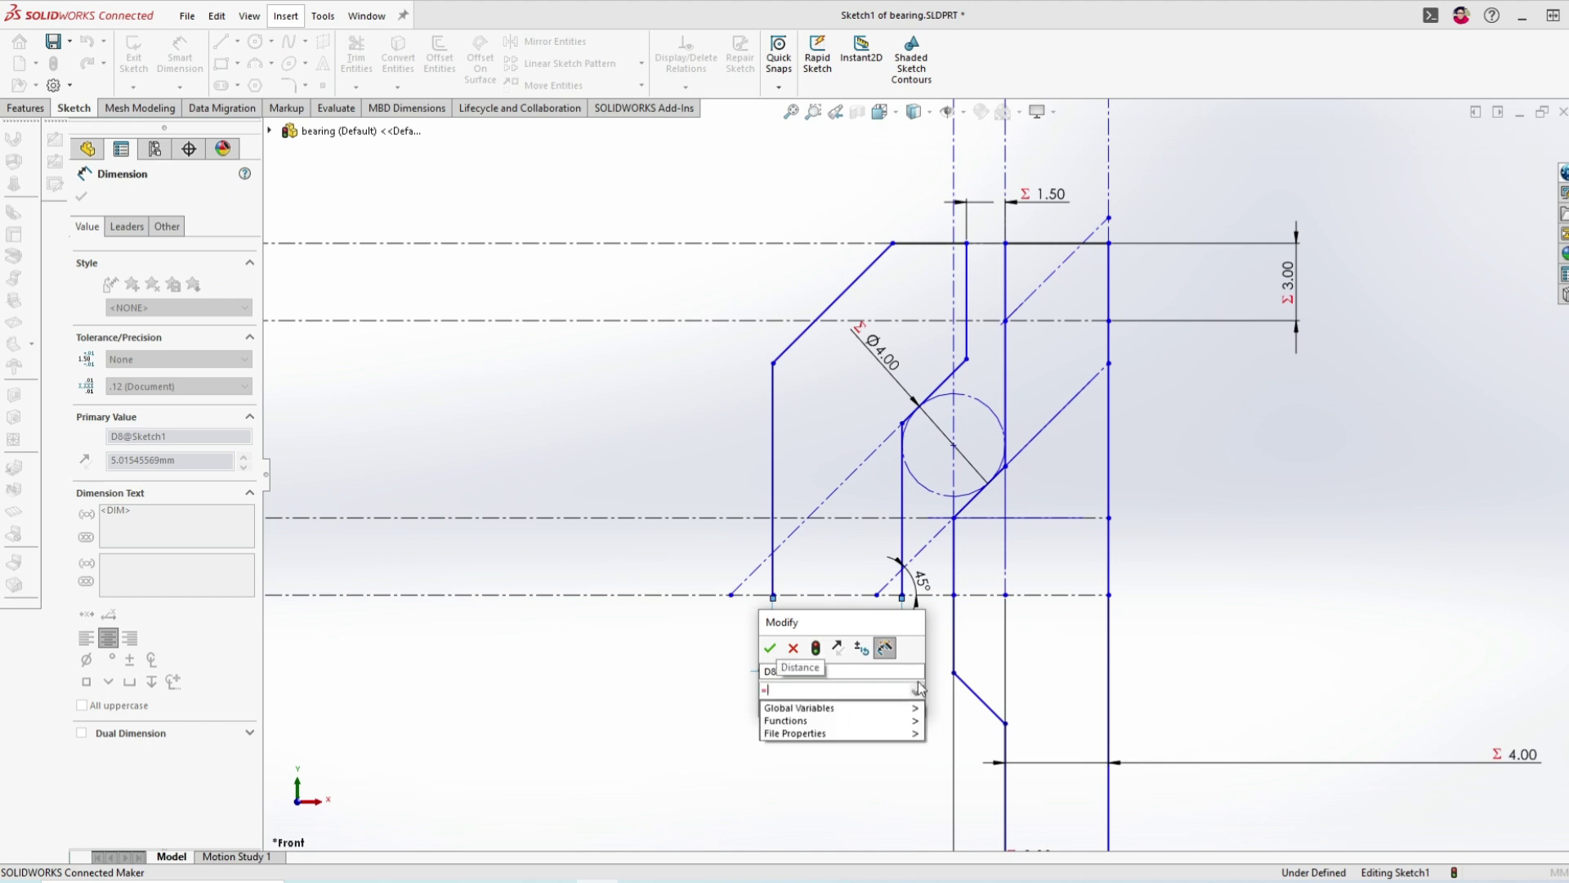
key(Down)
key(Down)
key(Down)
key(Down)
key(Down)
key(Down)
key(Down)
key(Down)
key(Return)
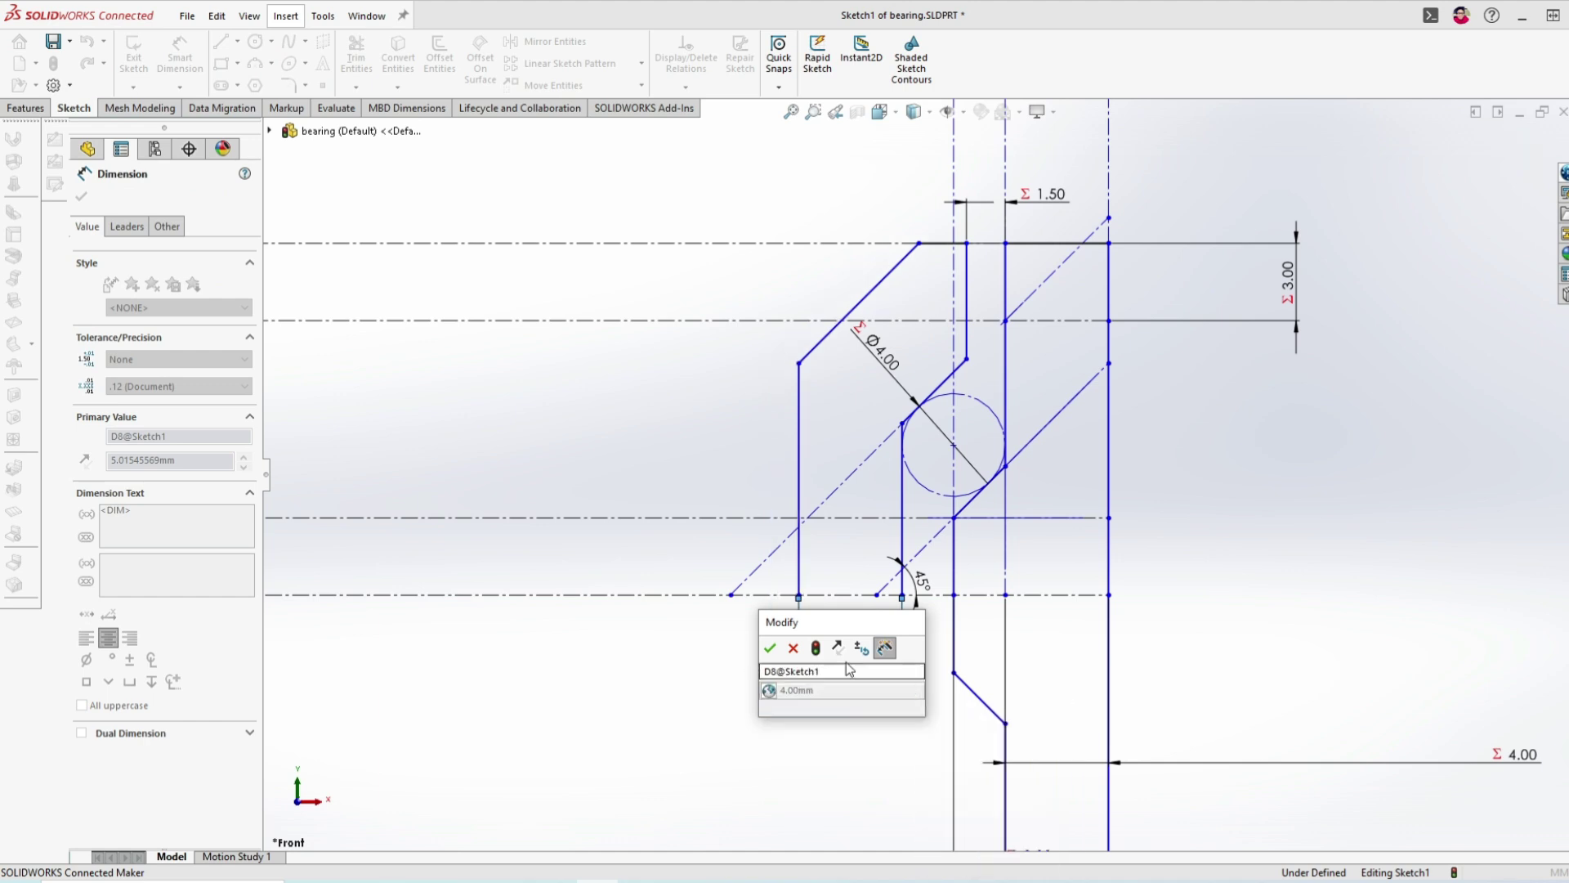
click(770, 647)
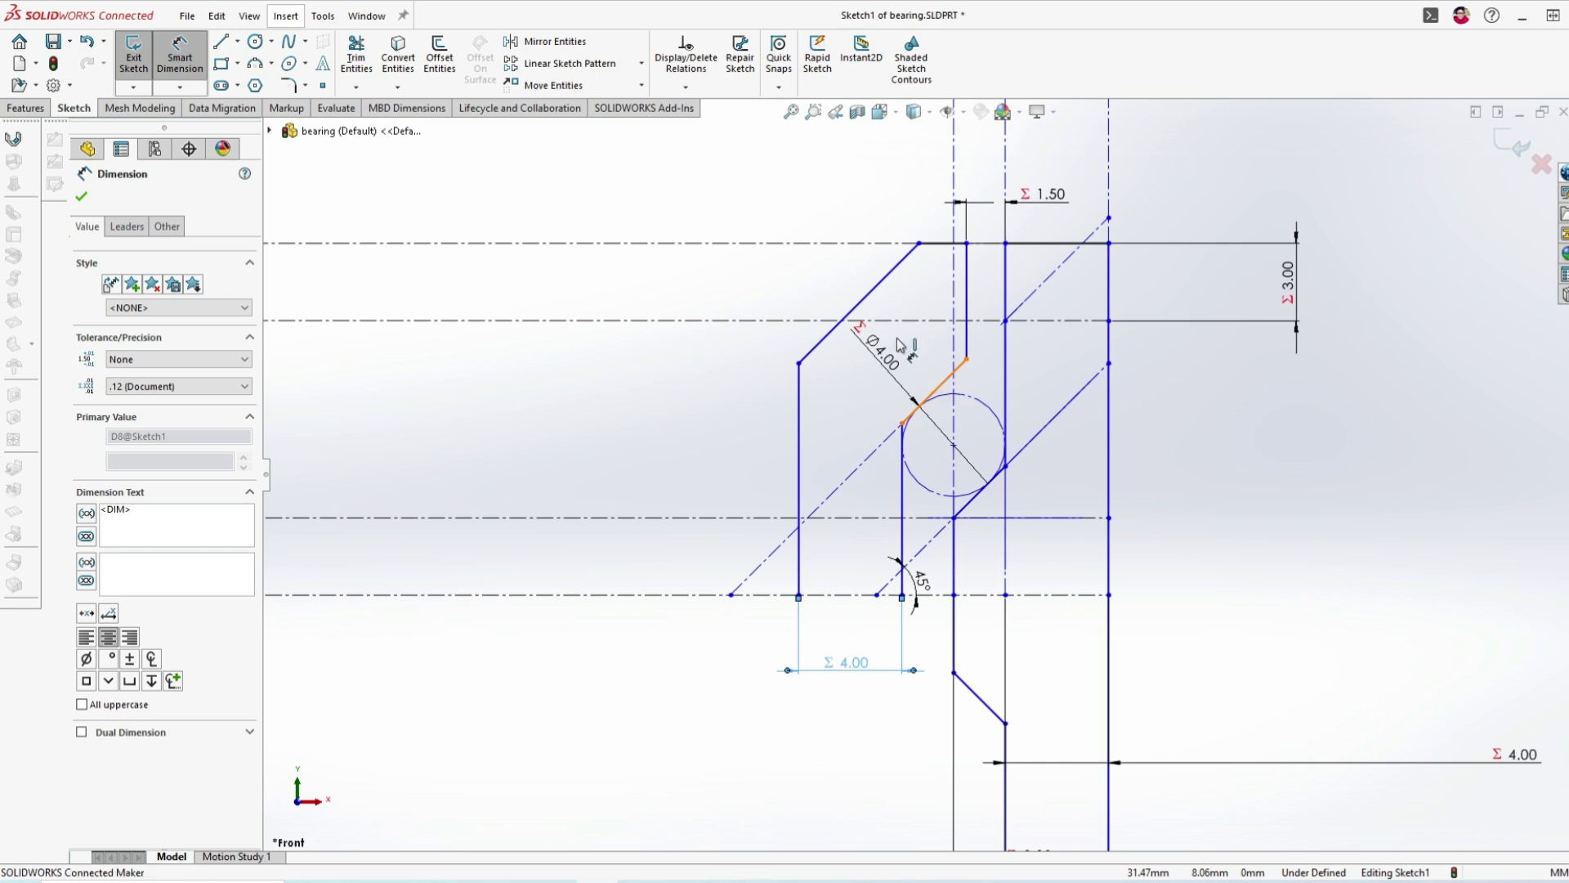
- Dimension the perpendicular distance between the two parallel diagonals, linked to the Internal Thickness variable (4.00 mm)
click(936, 389)
click(869, 292)
click(713, 389)
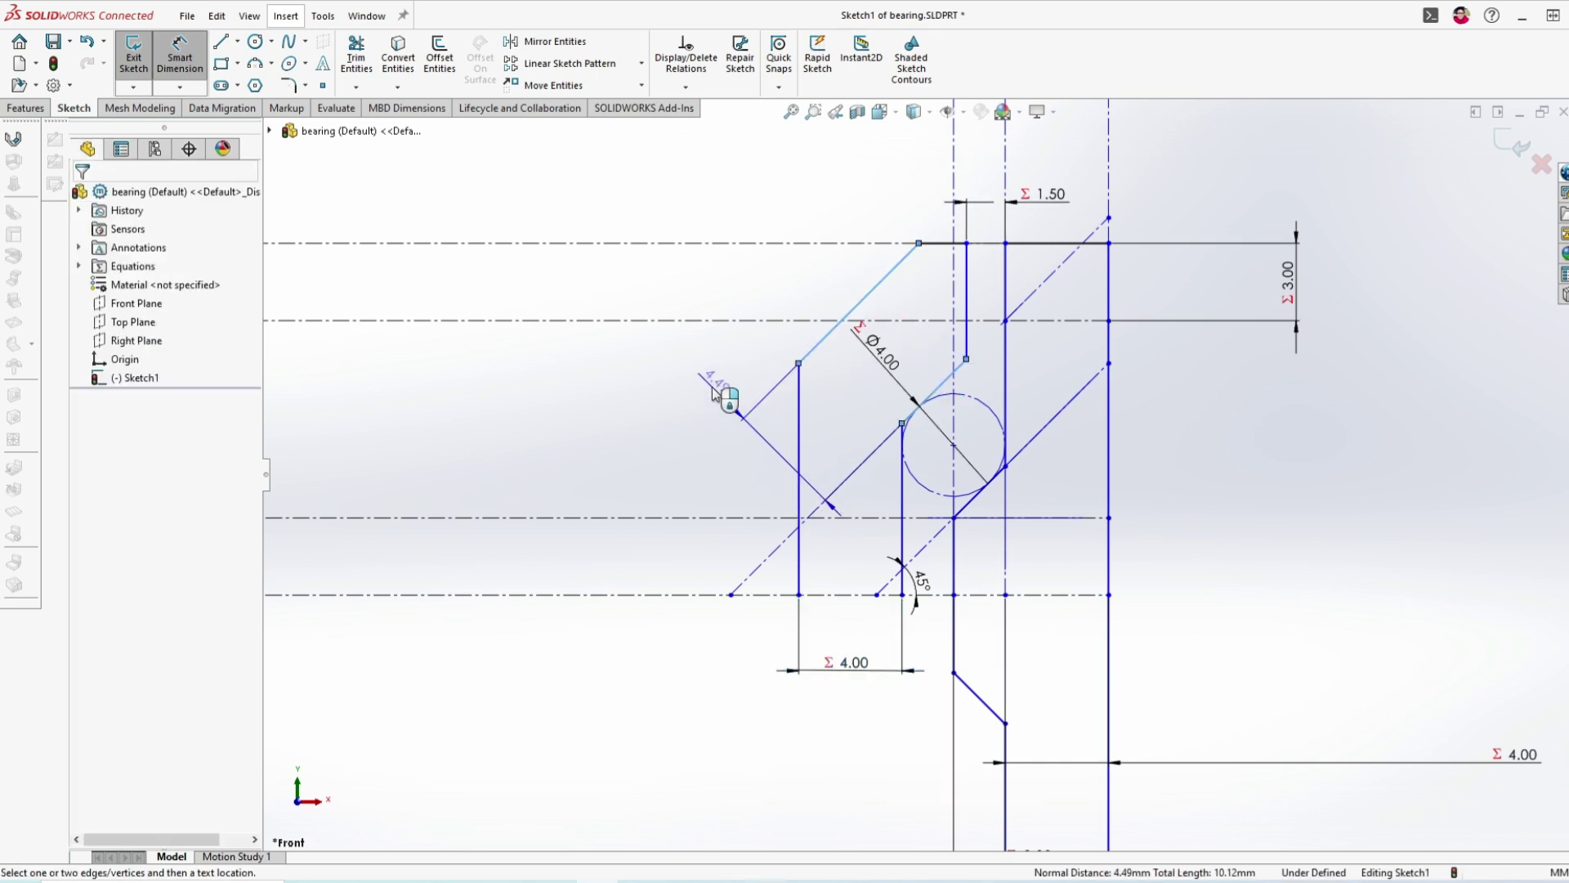
text(=)
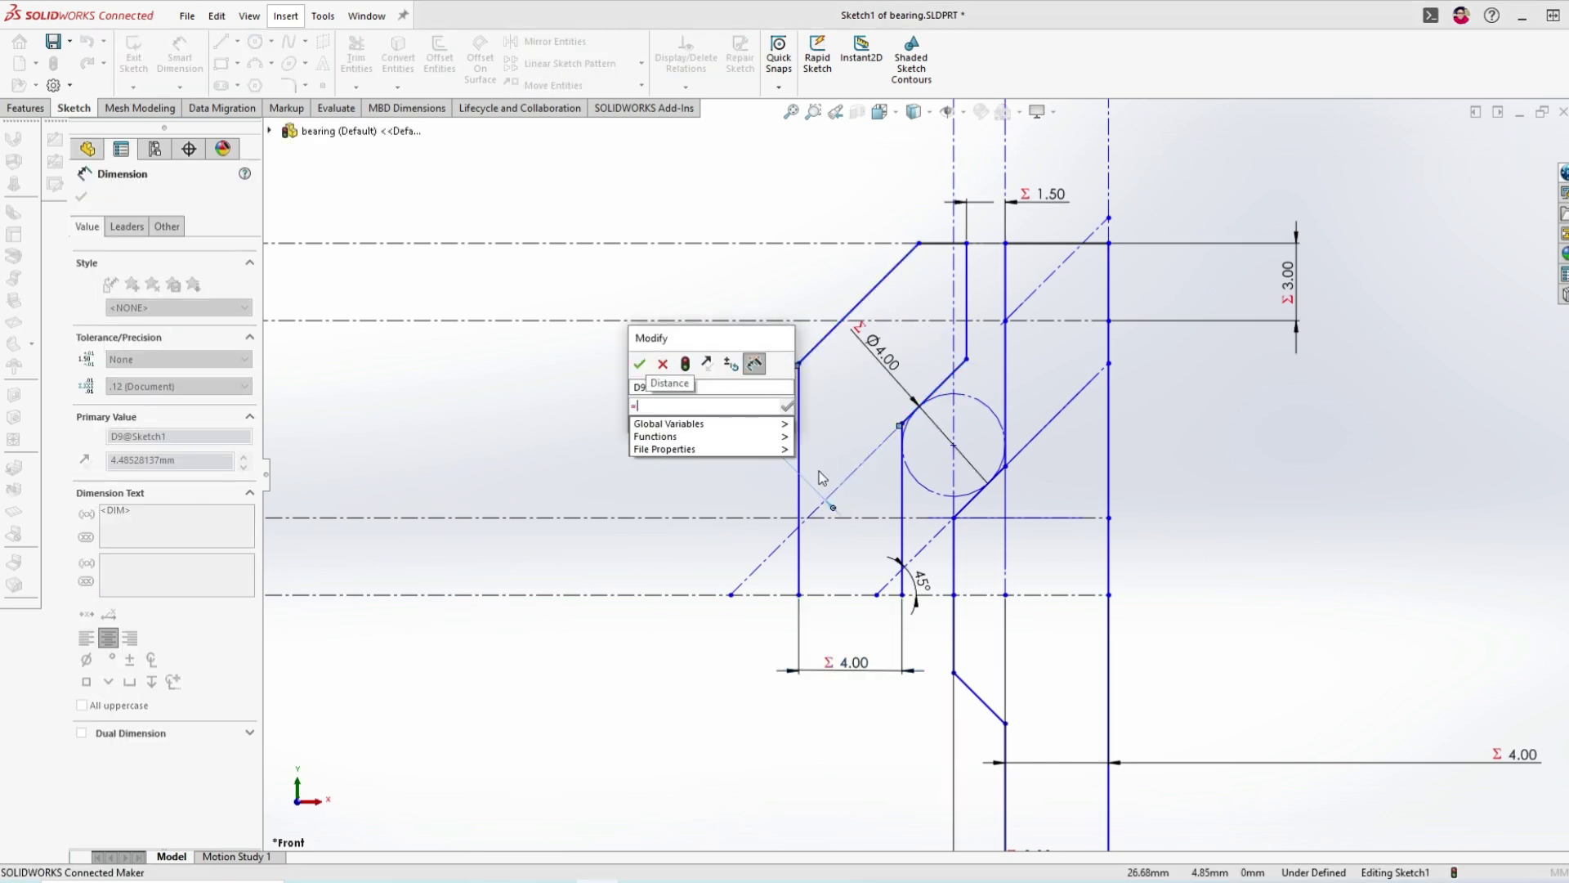
key(Right)
key(Down)
key(Down)
key(Down)
key(Down)
key(Down)
key(Down)
key(Return)
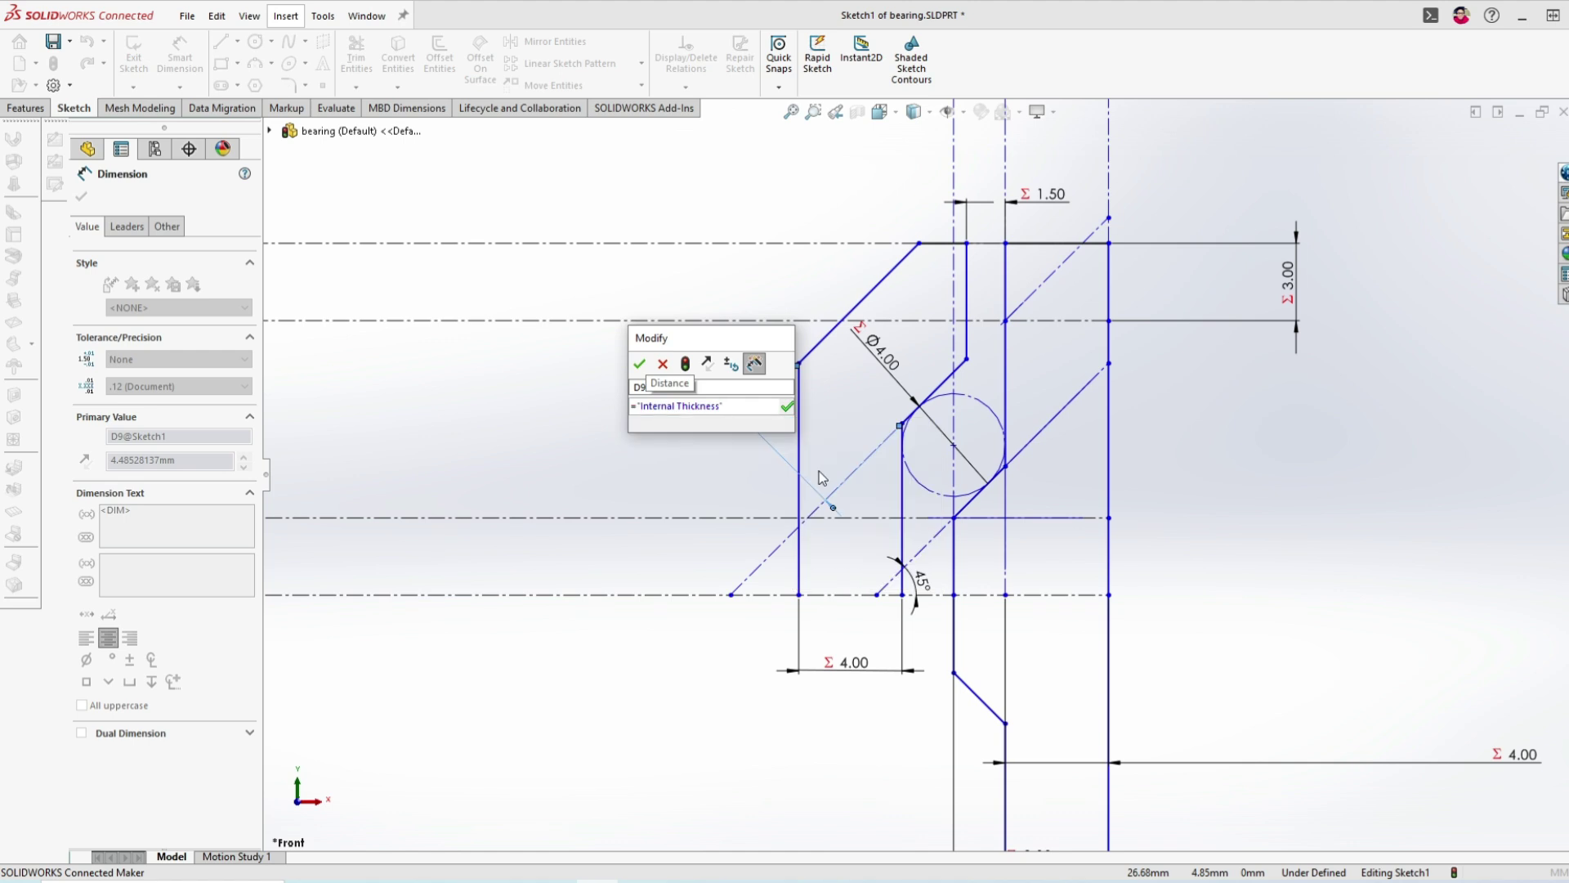
key(Return)
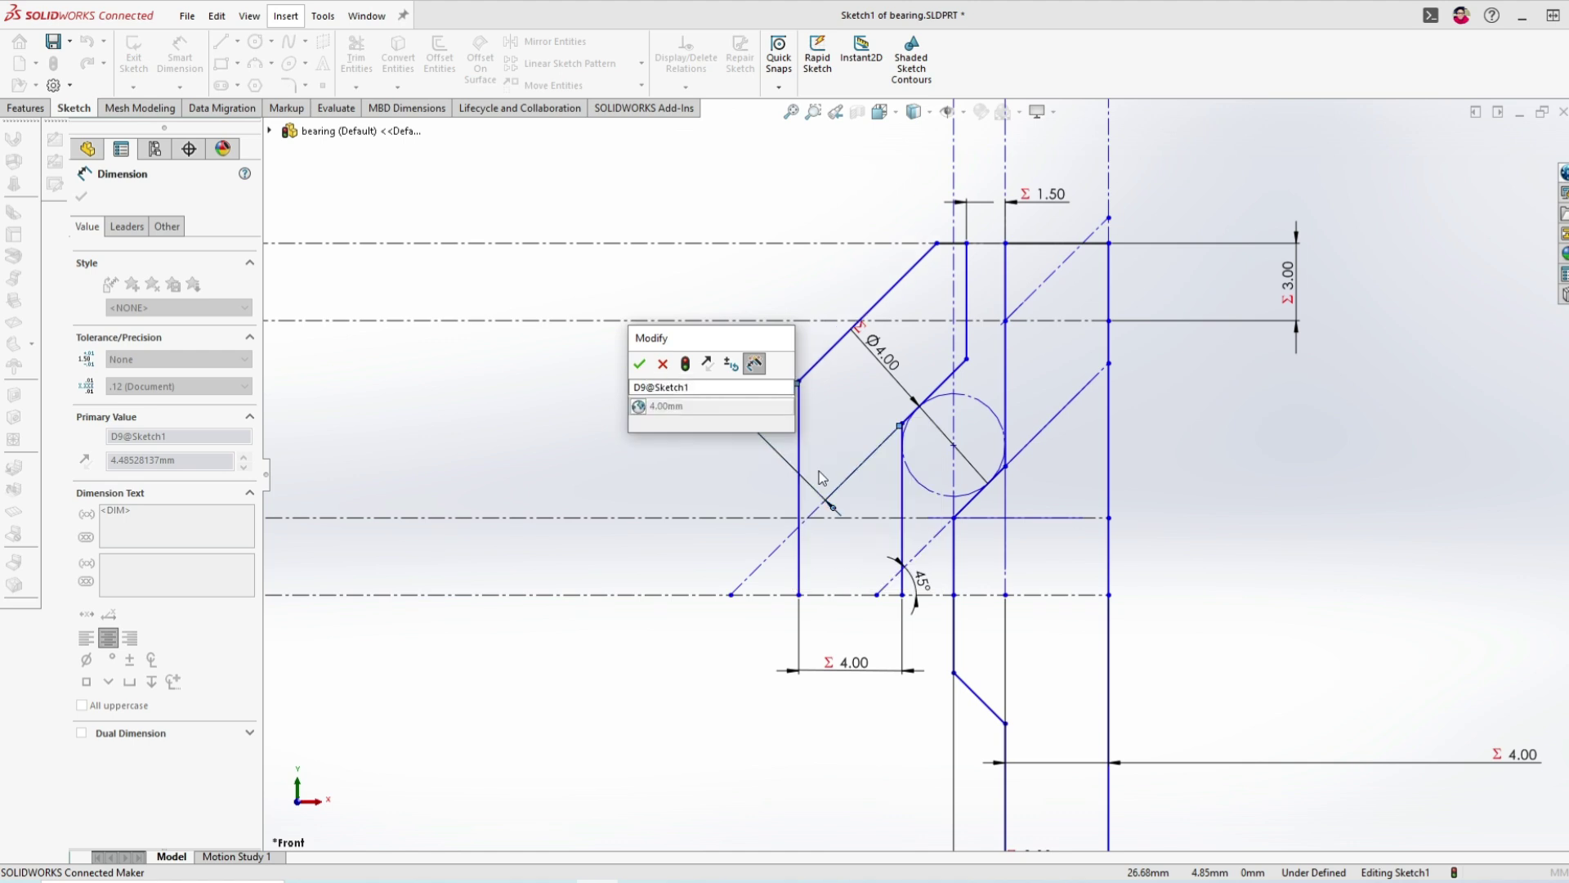
key(Return)
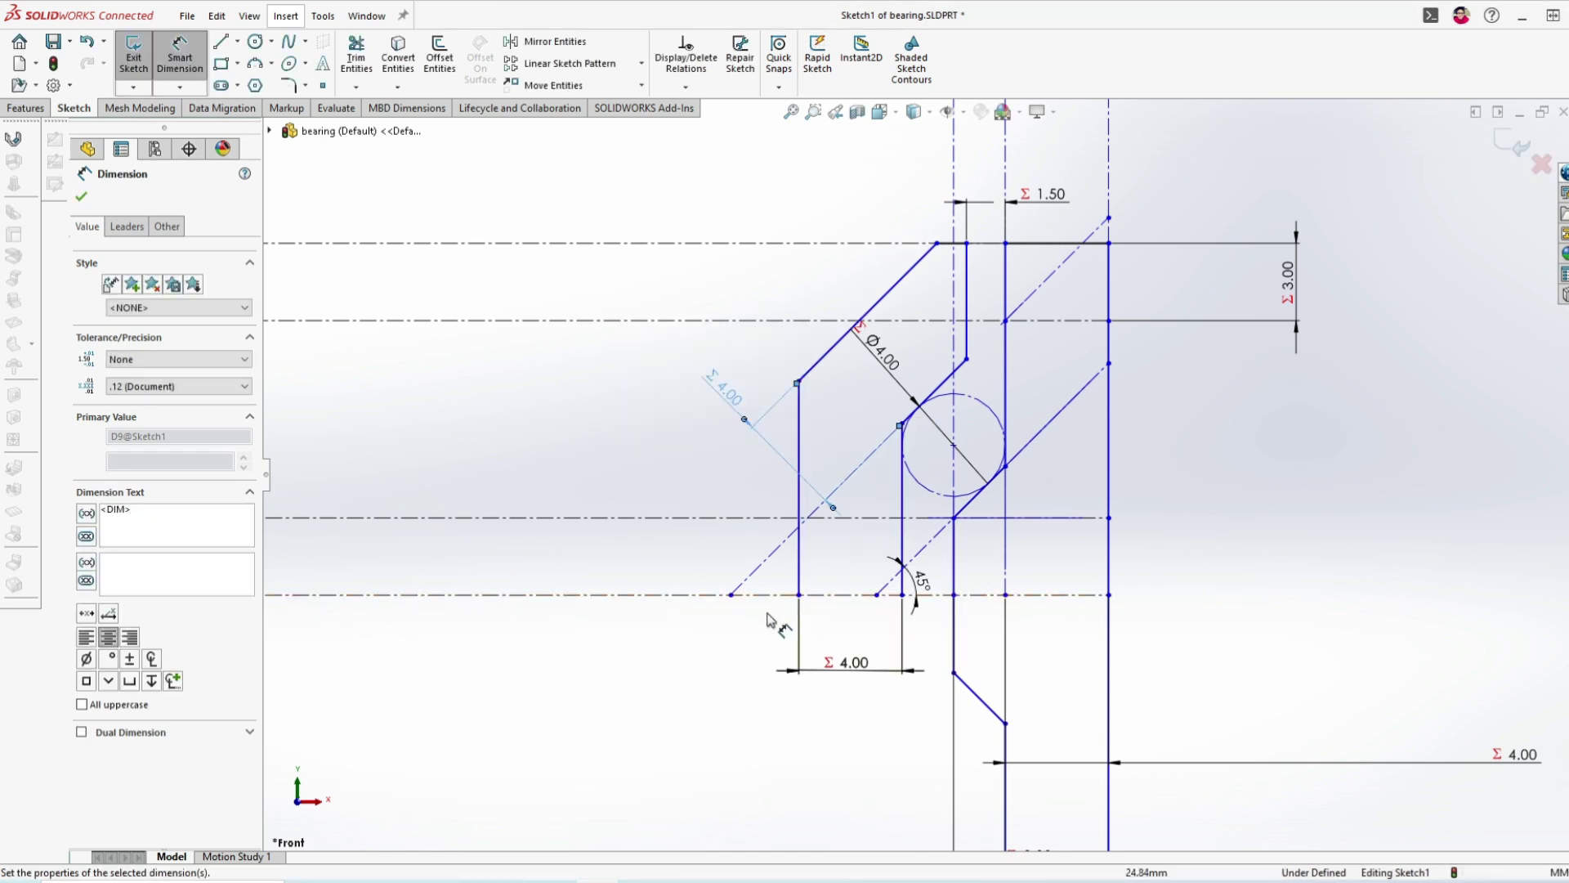
- Dimension the distance from the vertical centerline at the origin to the housing bump's vertical edge, linked to the Hole Radius variable (10.00 mm)
scroll(718, 630, down, 3)
scroll(719, 630, up, 2)
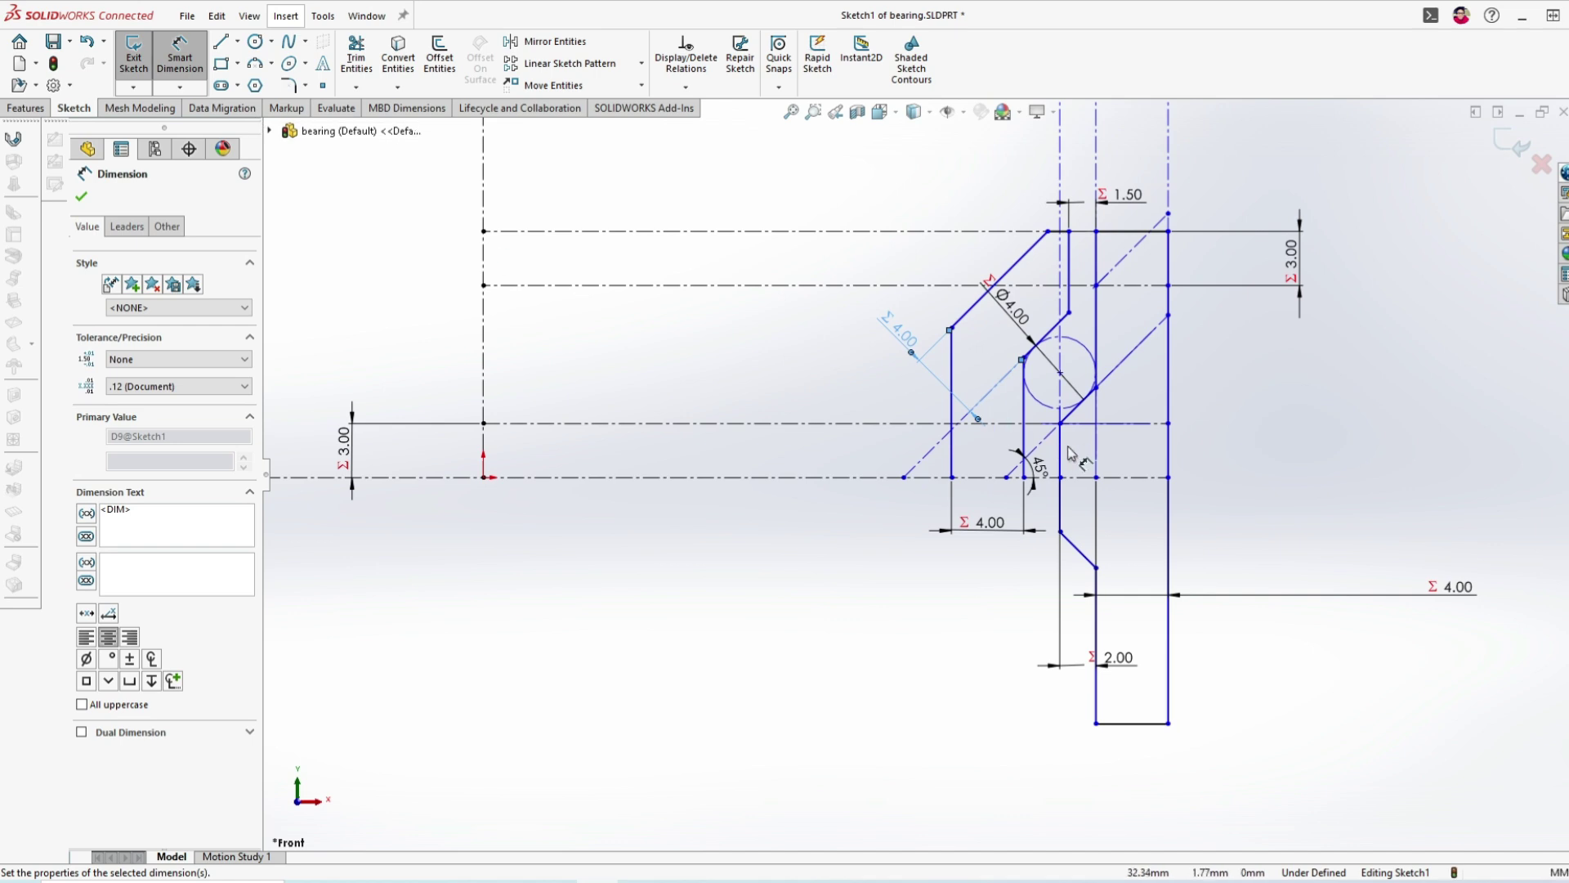
click(483, 449)
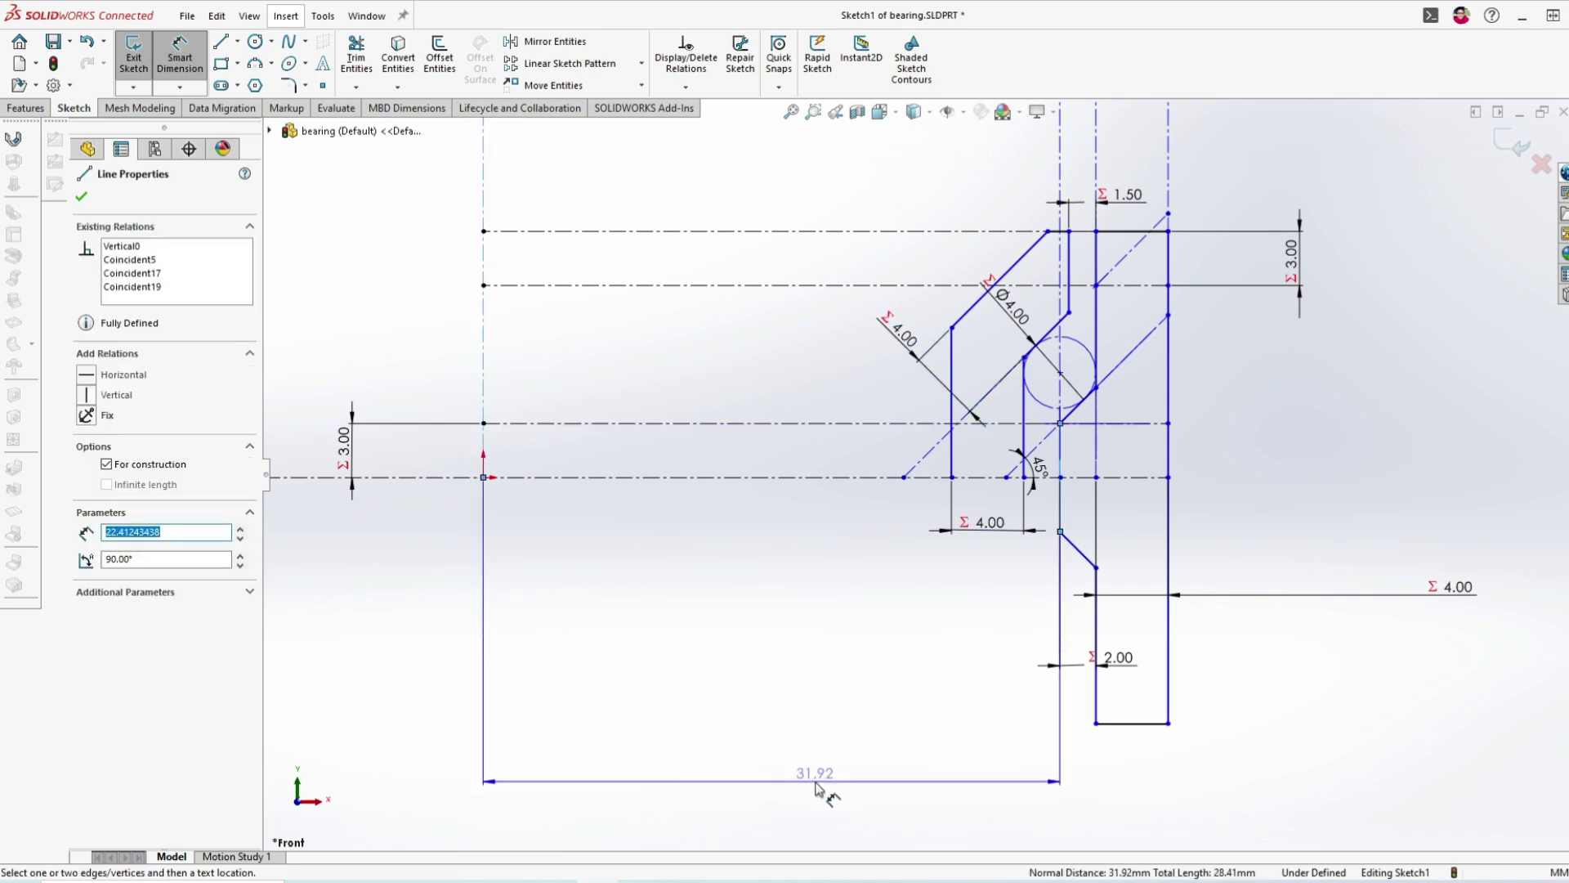
click(817, 786)
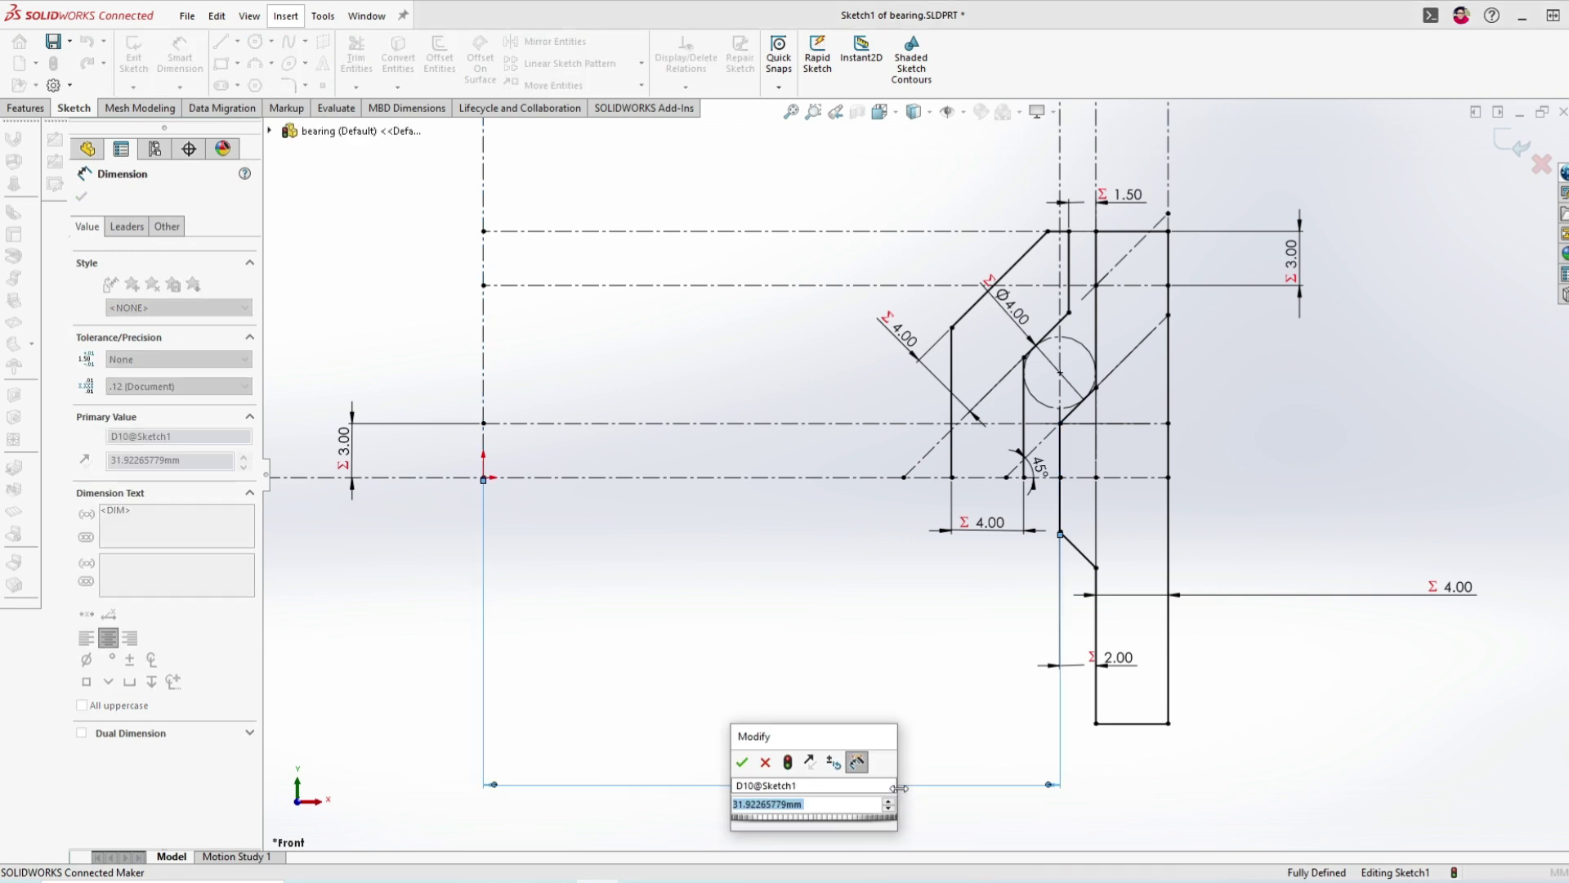
text(=)
key(Down)
key(Right)
key(Down)
key(Down)
key(Down)
key(Down)
key(Down)
key(Down)
key(Return)
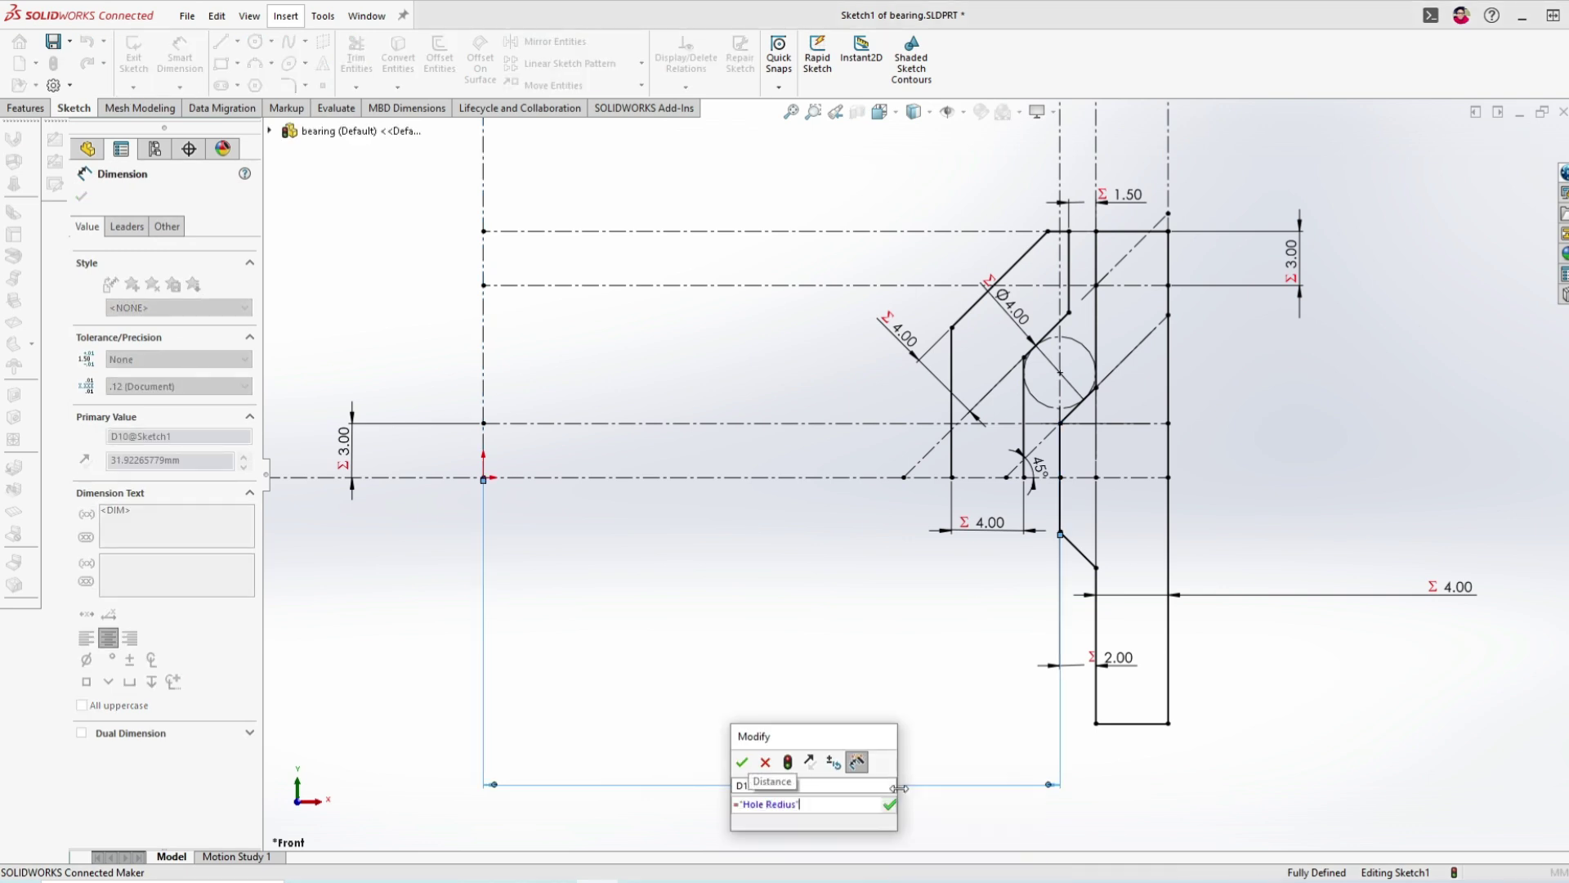
key(Return)
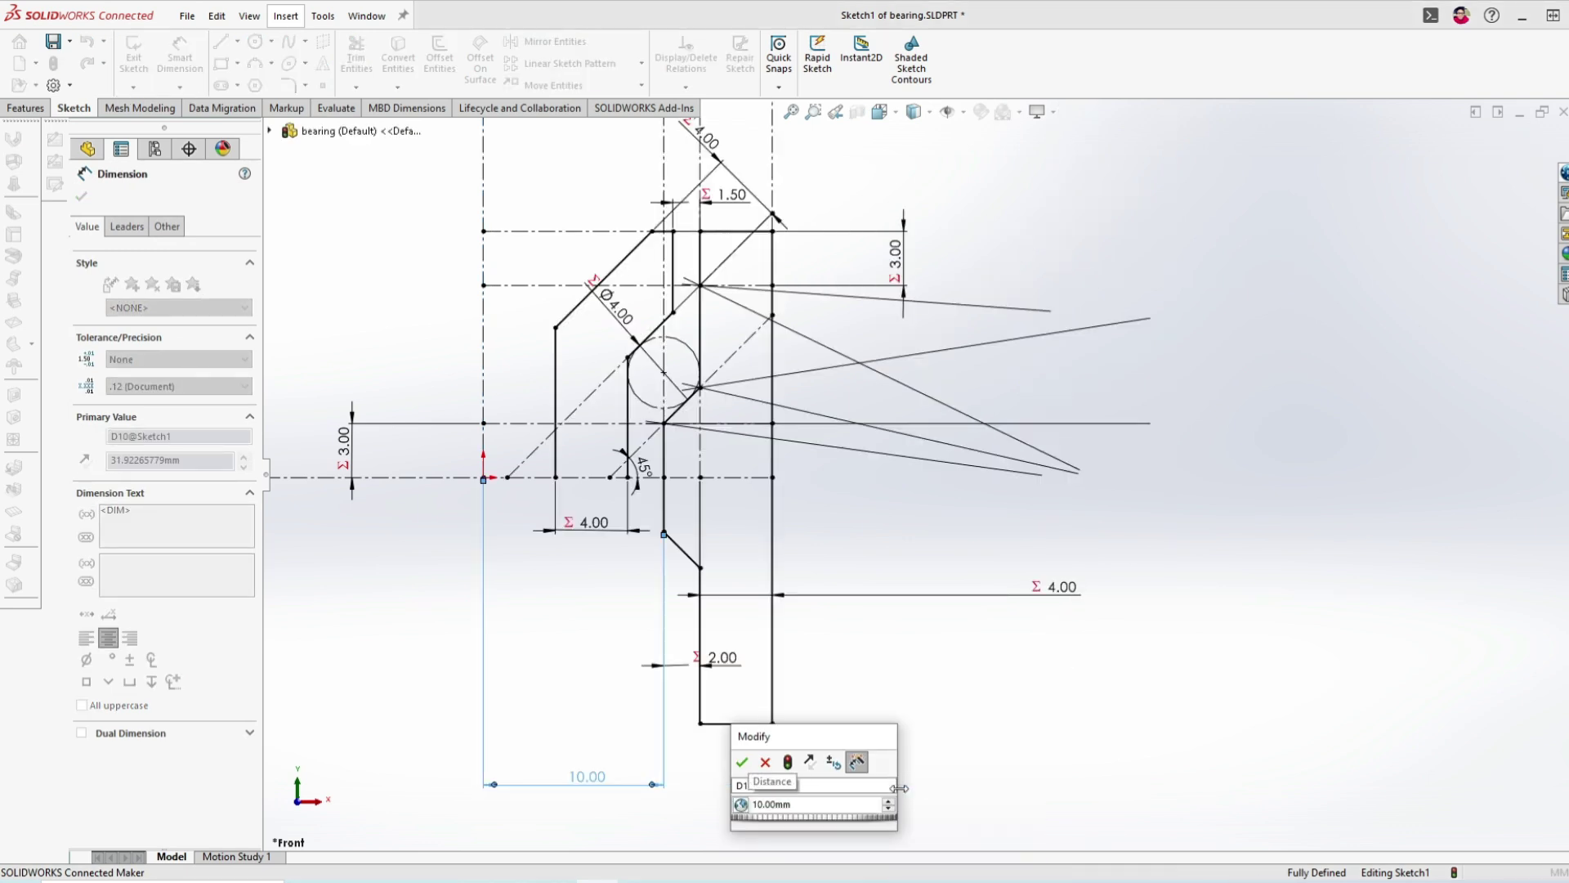
click(740, 762)
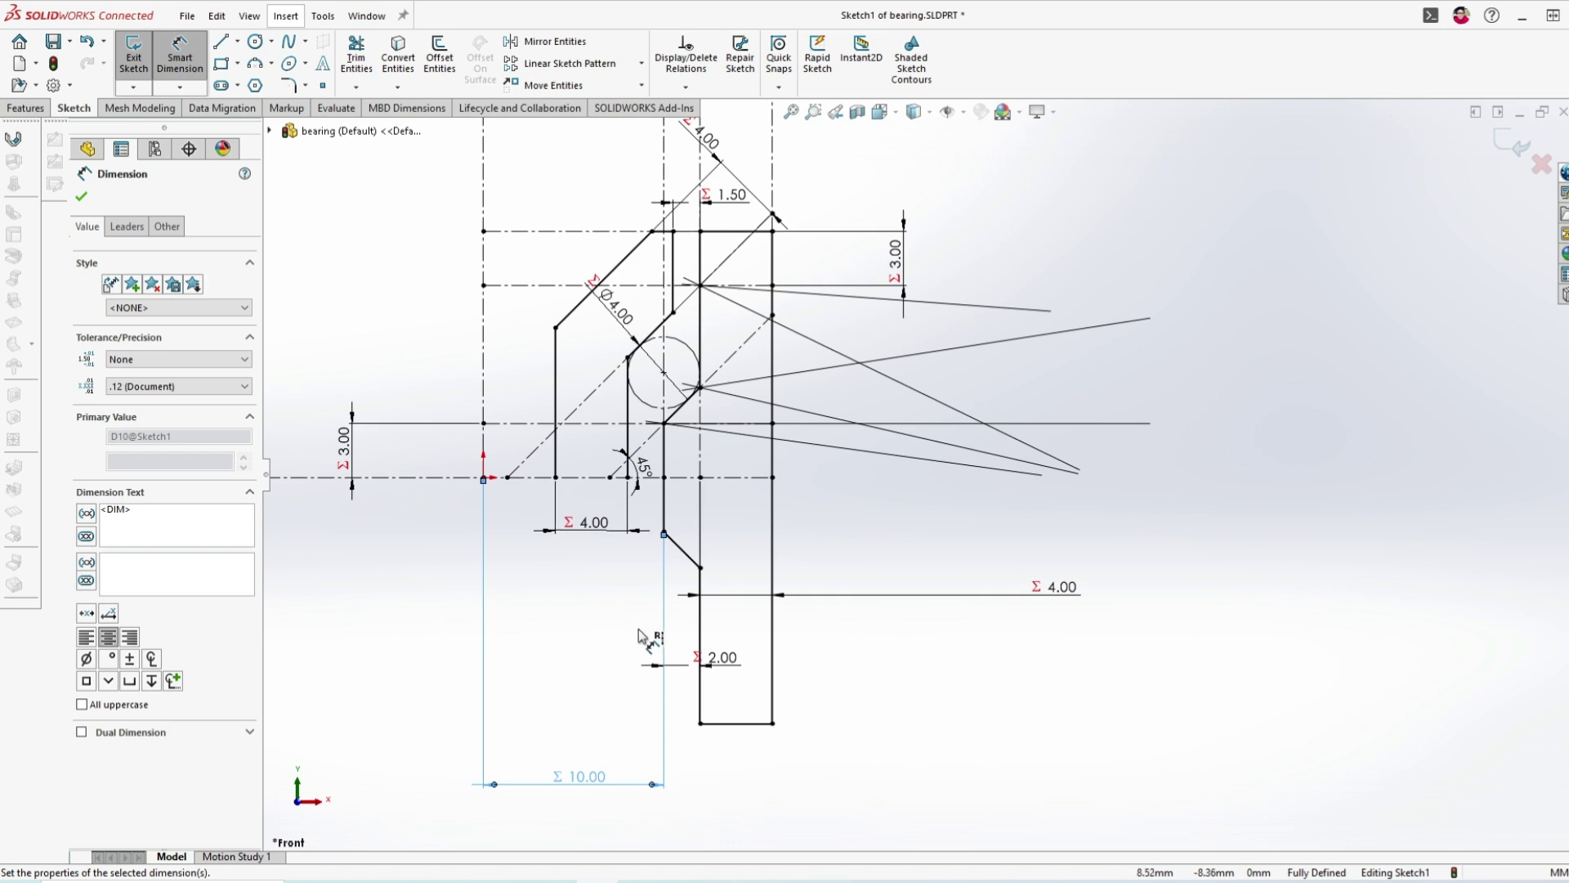
- Close the internal profile with a horizontal line along the base centerline between the lower ends of its two vertical lines
scroll(561, 602, up, 4)
scroll(793, 320, down, 3)
scroll(799, 560, down, 2)
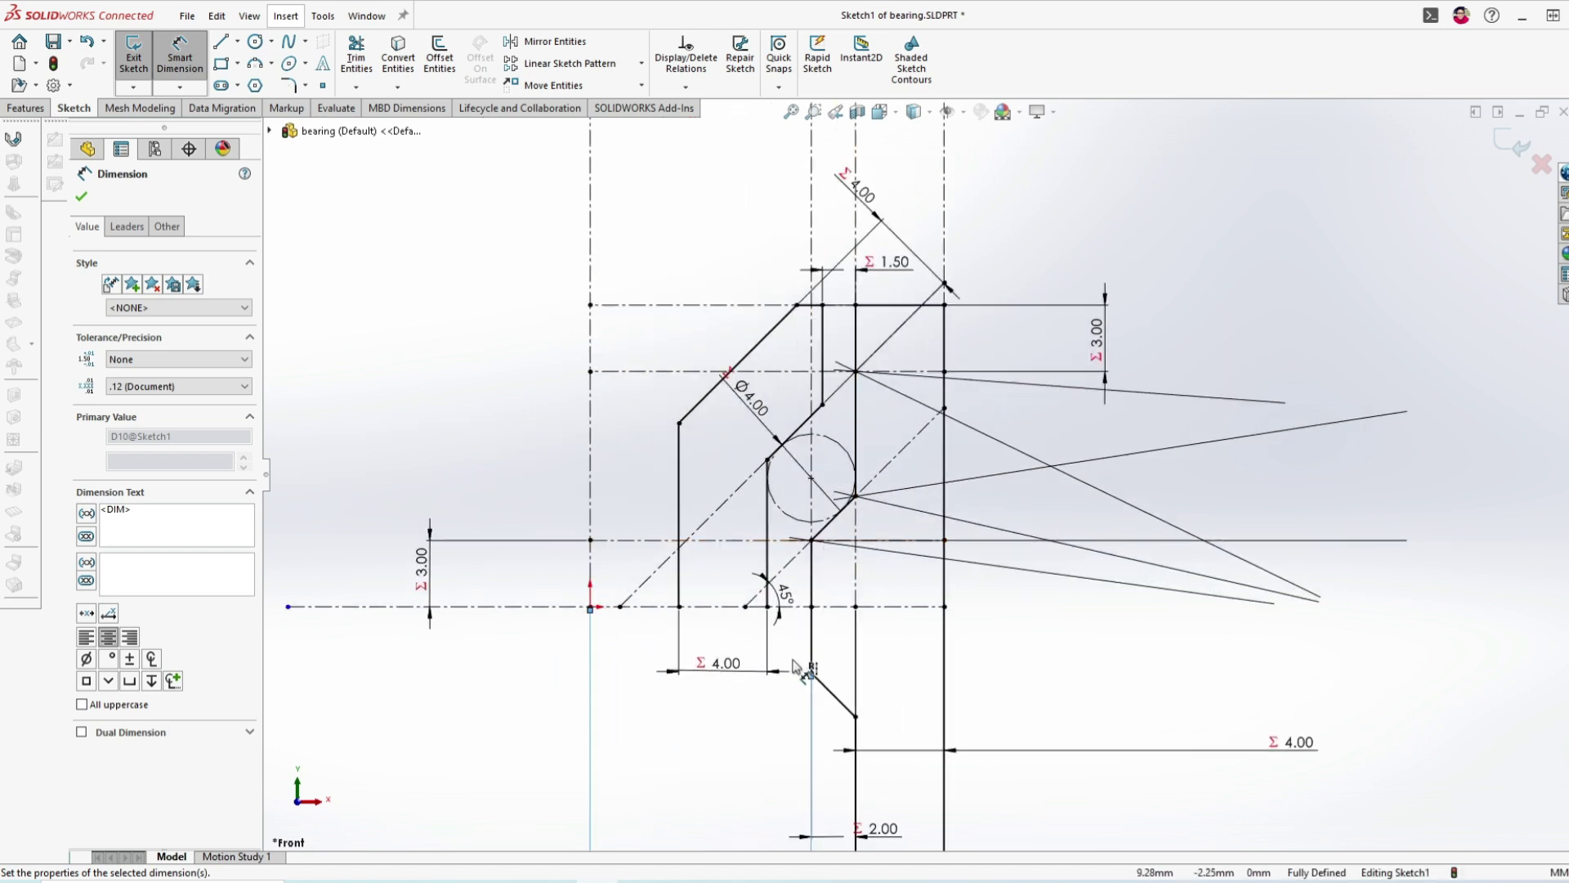
click(221, 41)
click(679, 606)
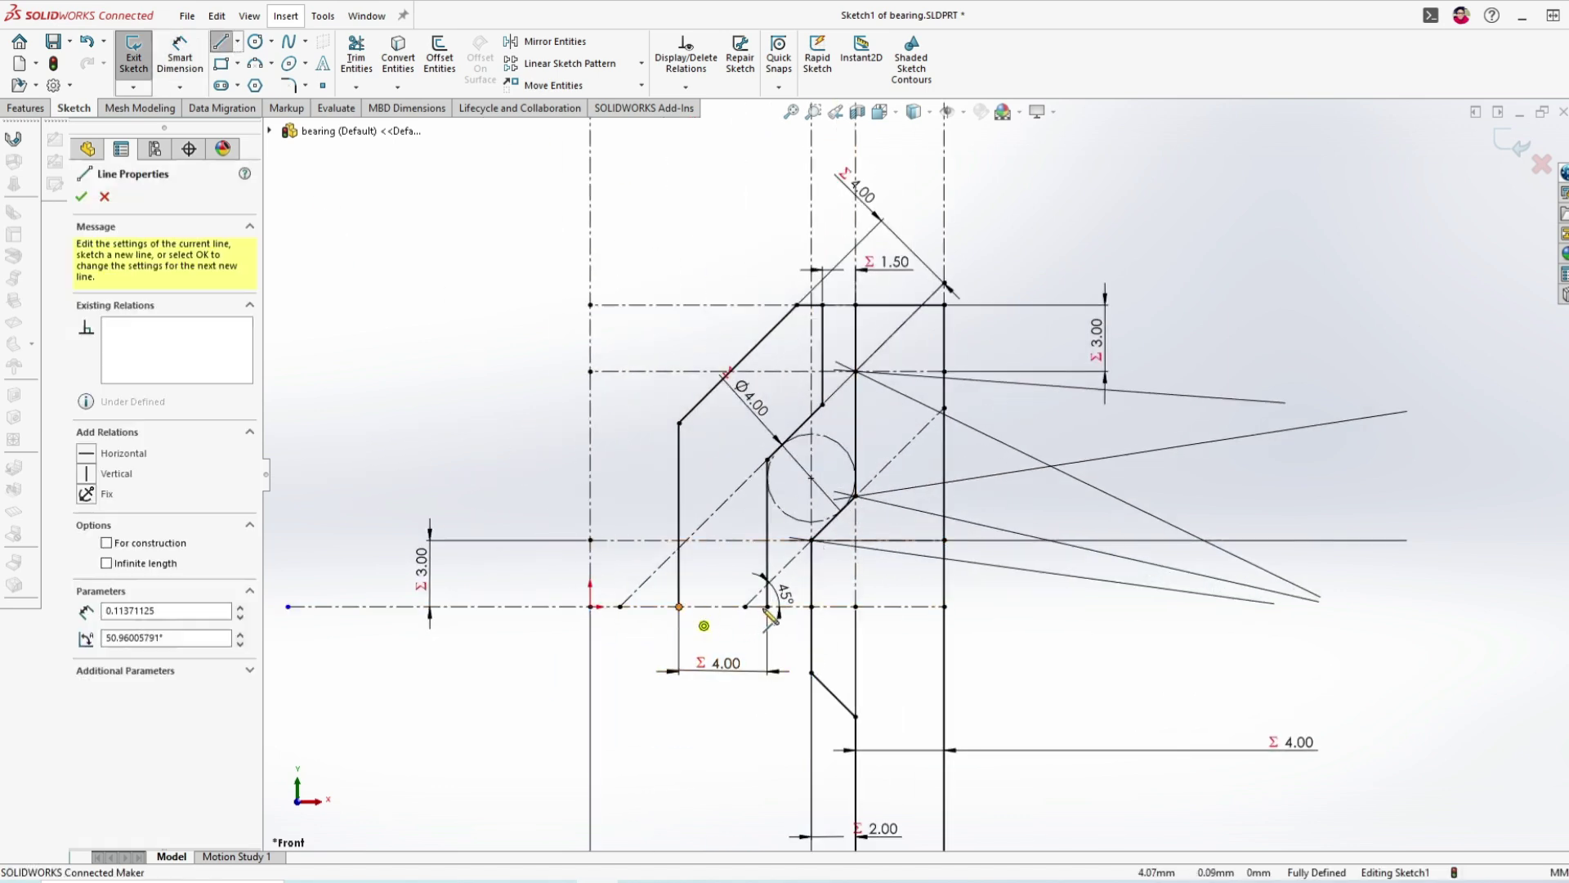
click(767, 607)
key(Escape)
- Sketch a stepped construction line of vertical, diagonal and vertical segments through the gap between the internal and housing profiles
scroll(751, 743, up, 3)
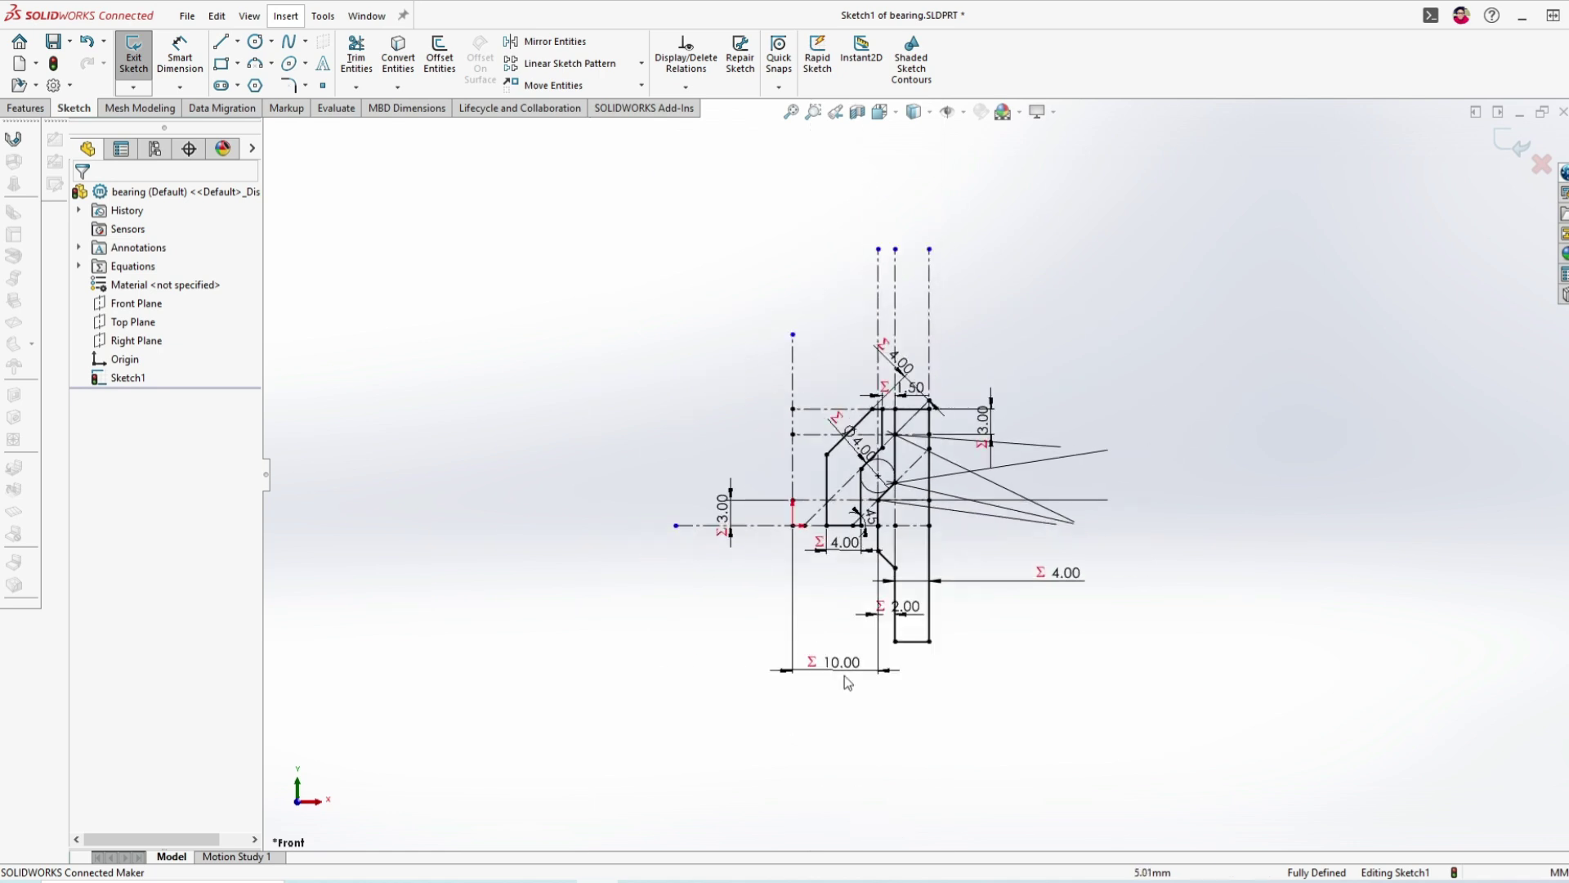
scroll(845, 675, down, 3)
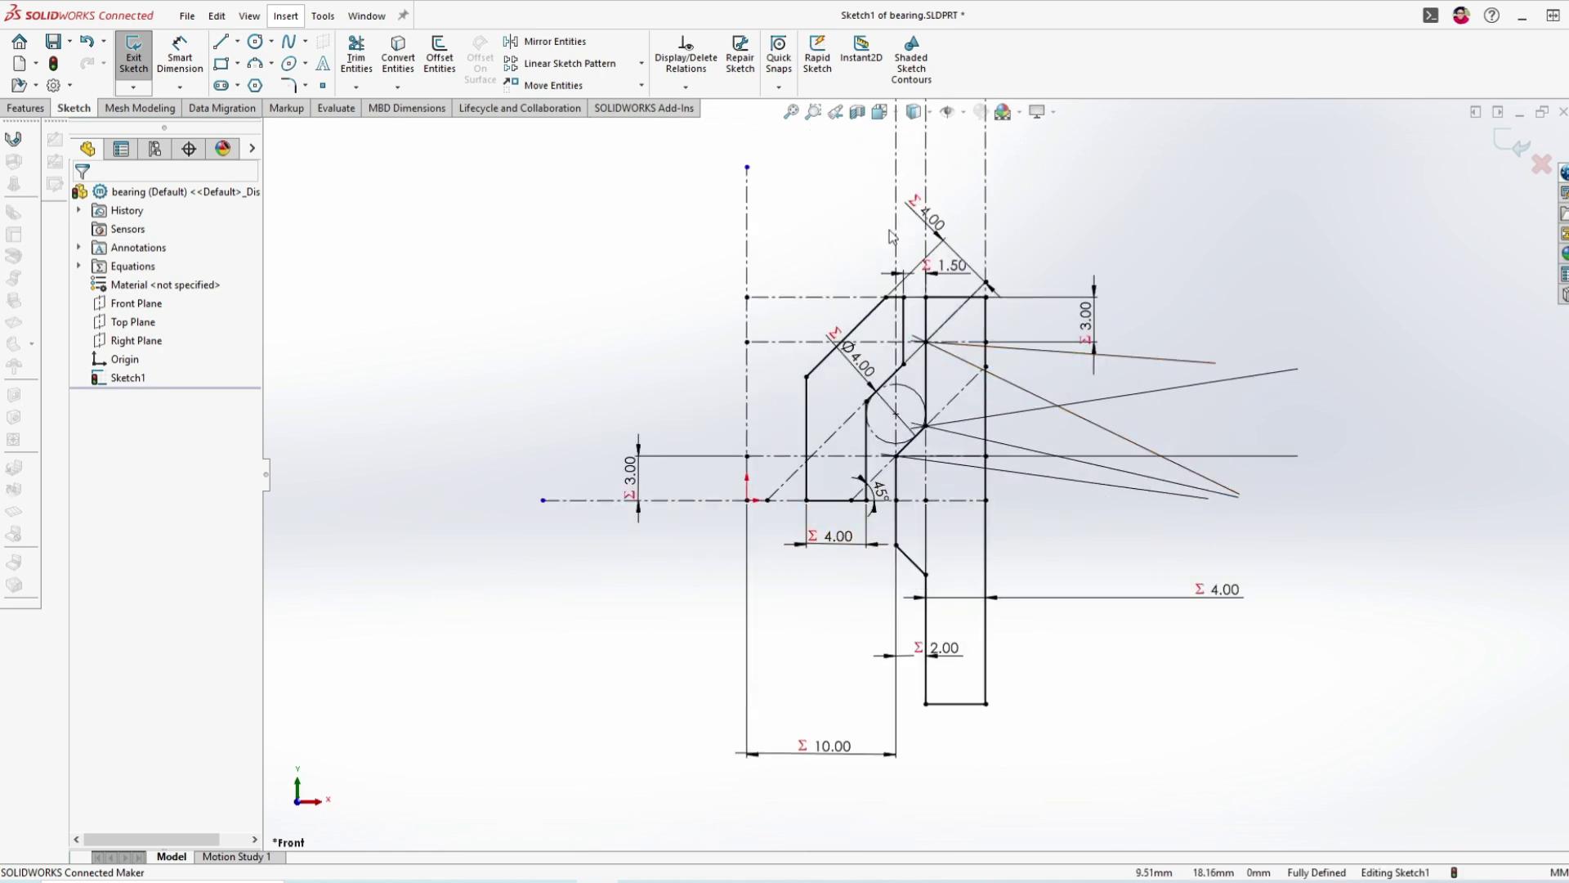
click(229, 84)
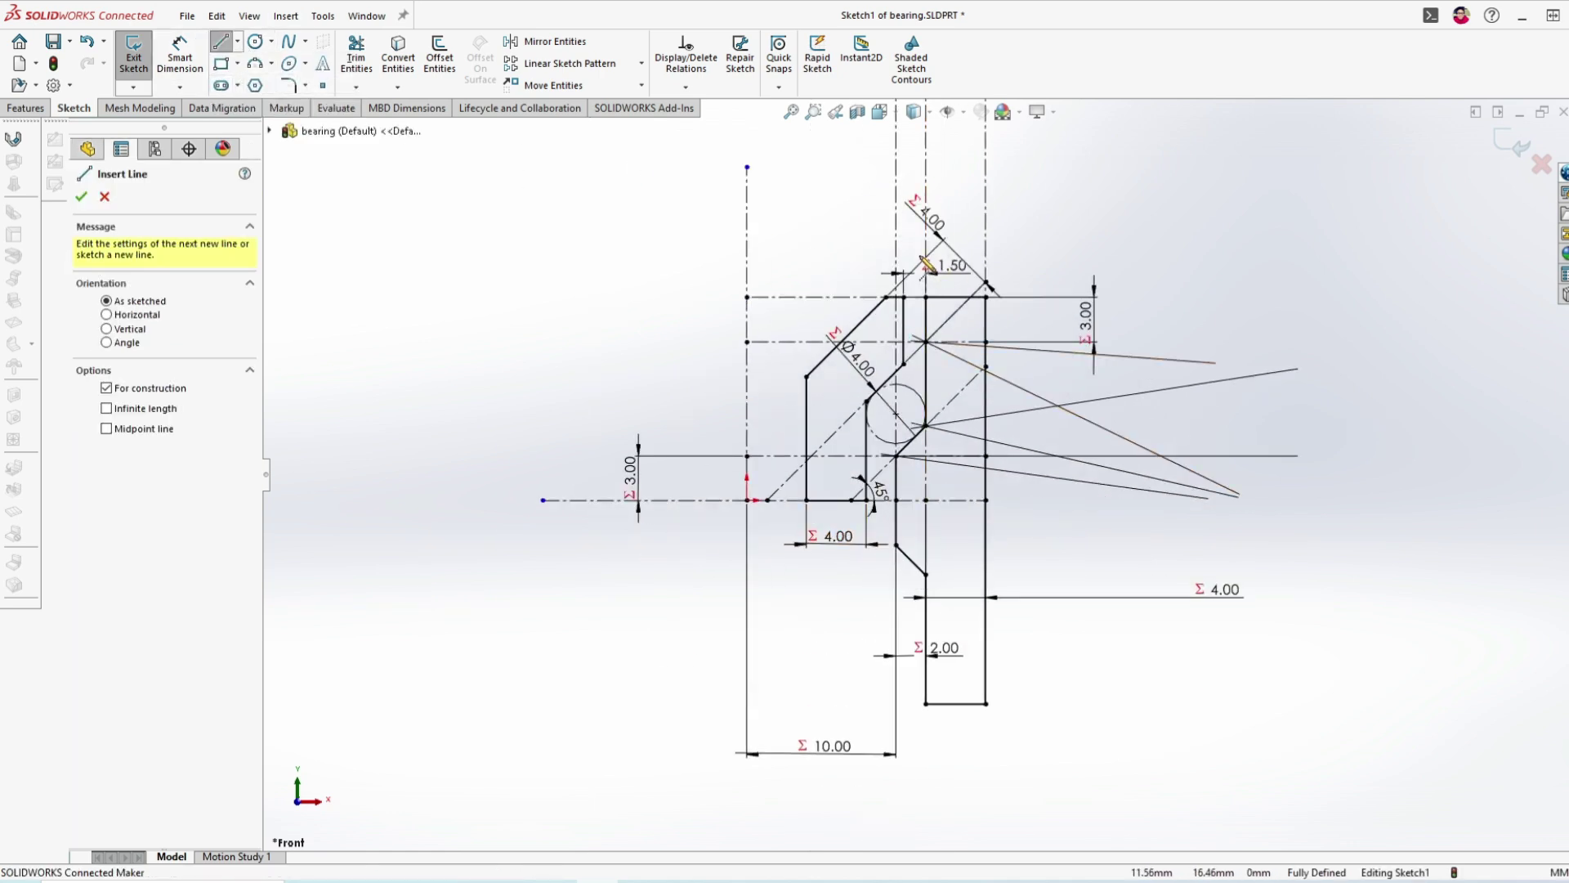
click(916, 242)
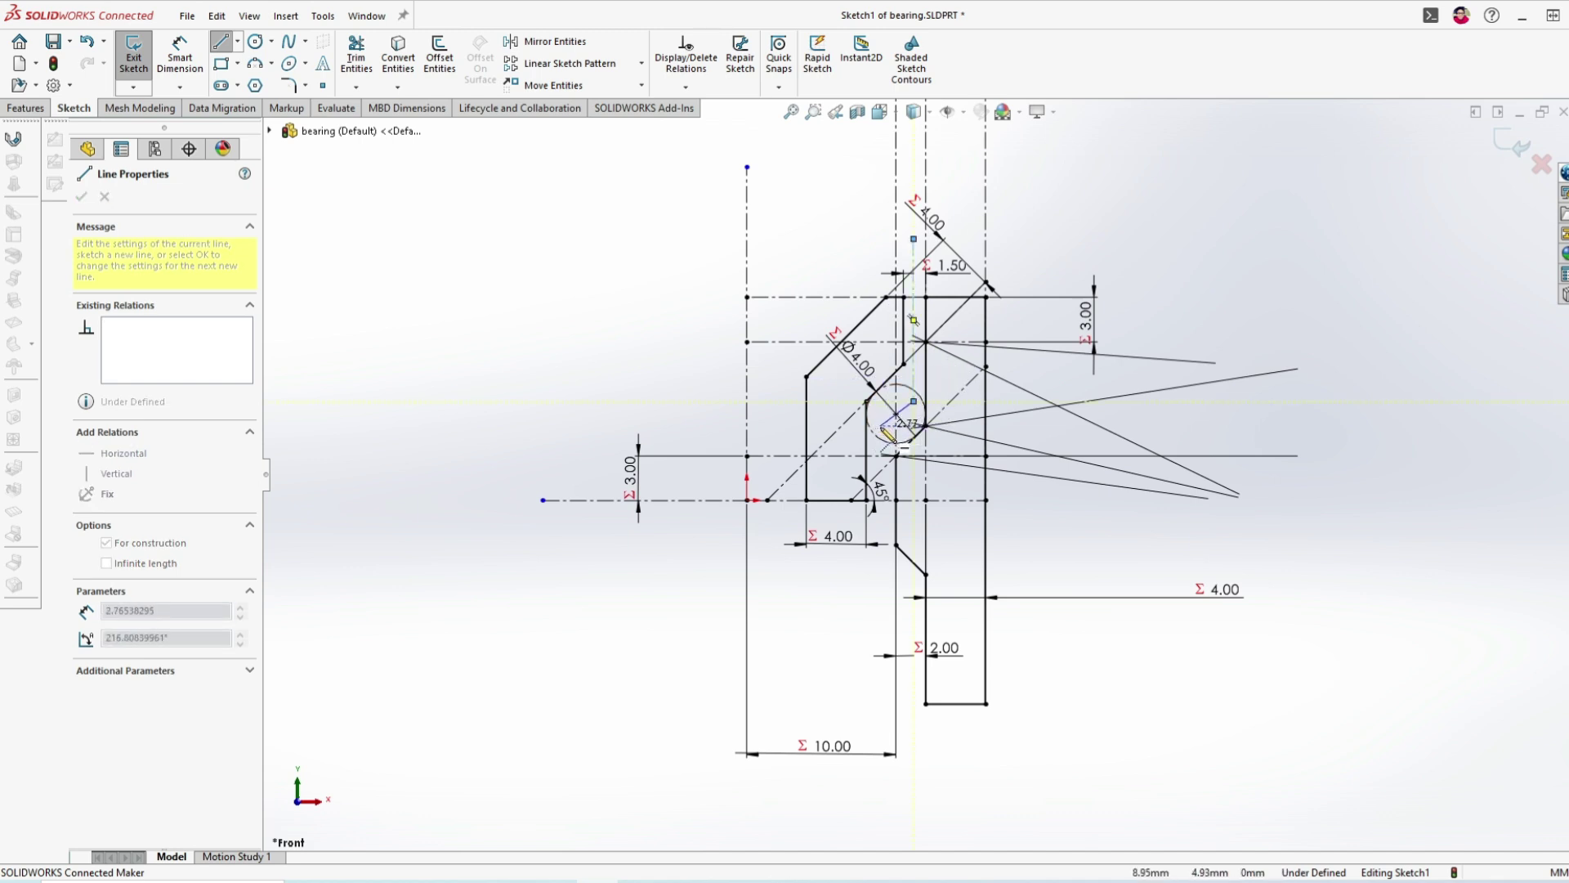
click(883, 425)
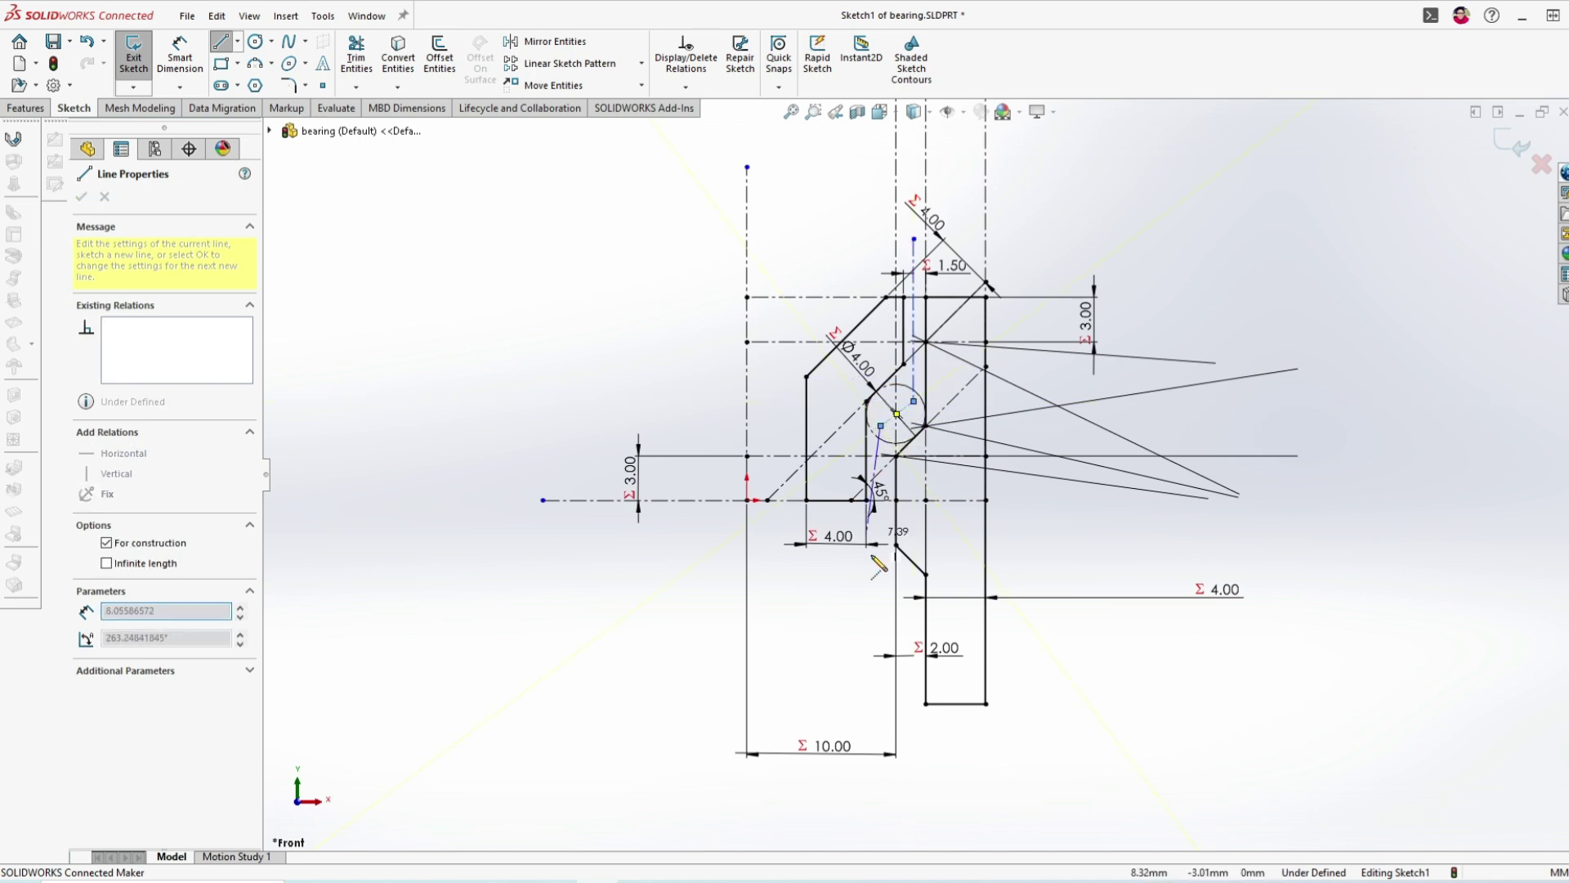
click(899, 792)
key(Escape)
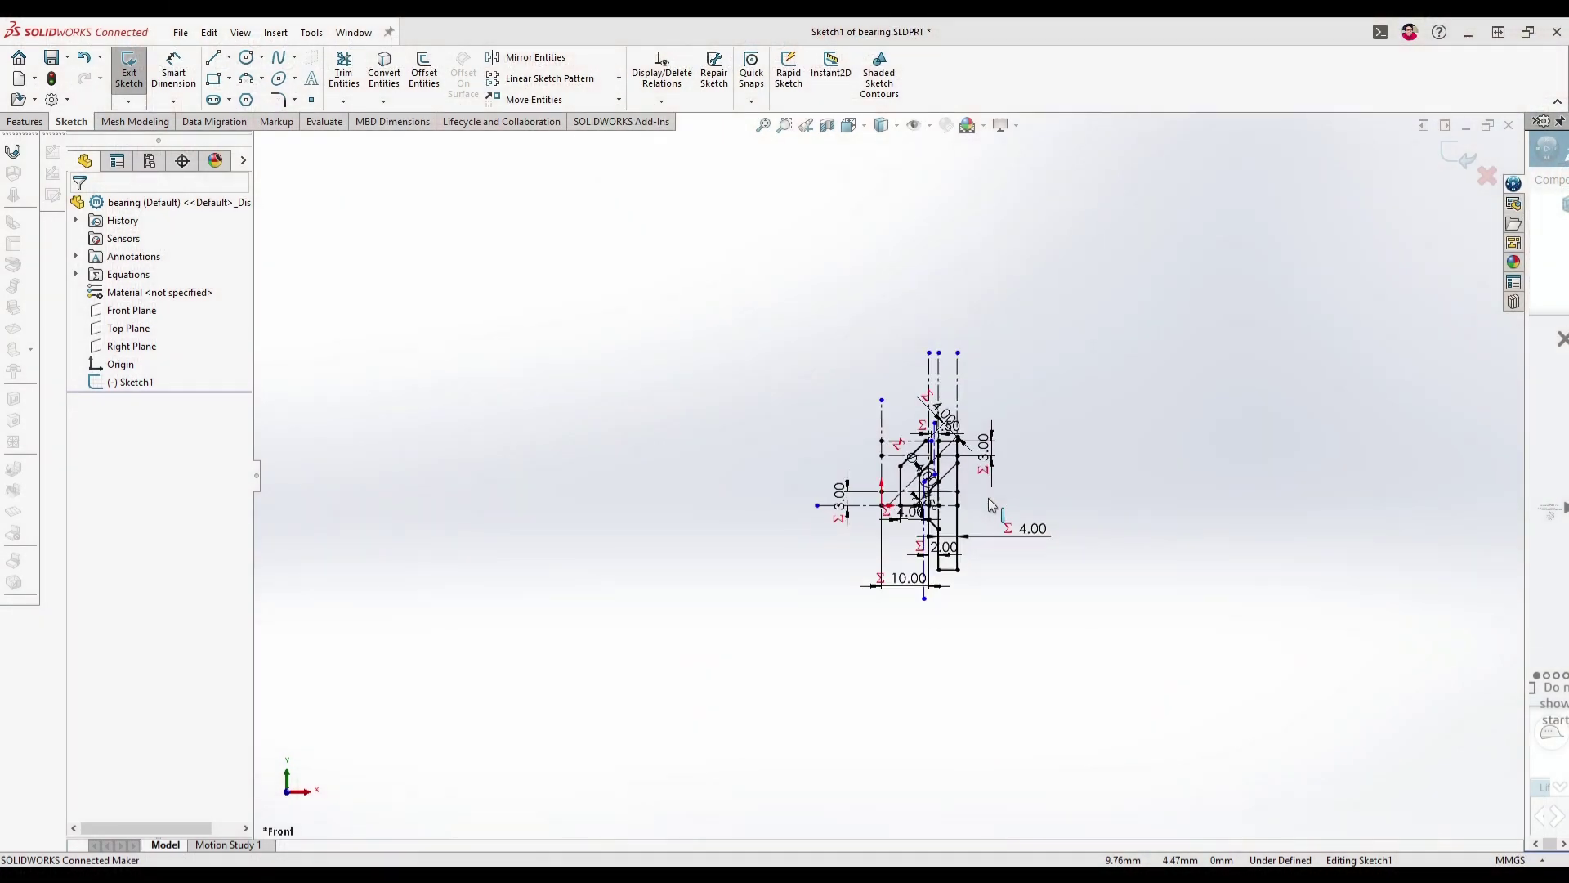
scroll(850, 466, down, 10)
scroll(845, 468, up, 5)
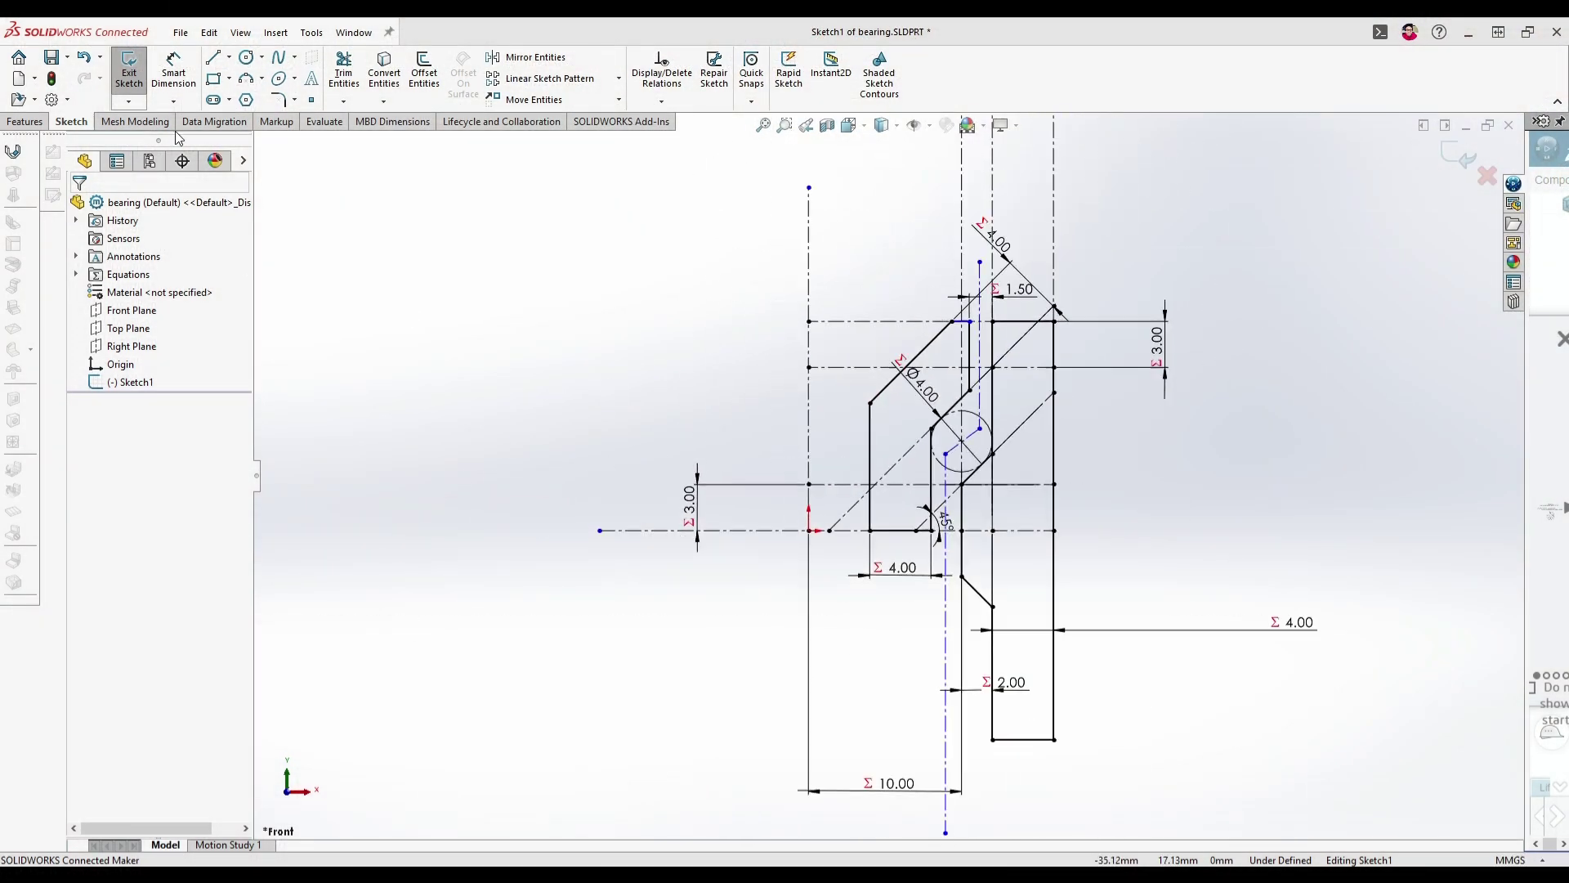
- Finish the profile sketch and revolve it 360° as a solid about the vertical centerline at the origin
click(129, 70)
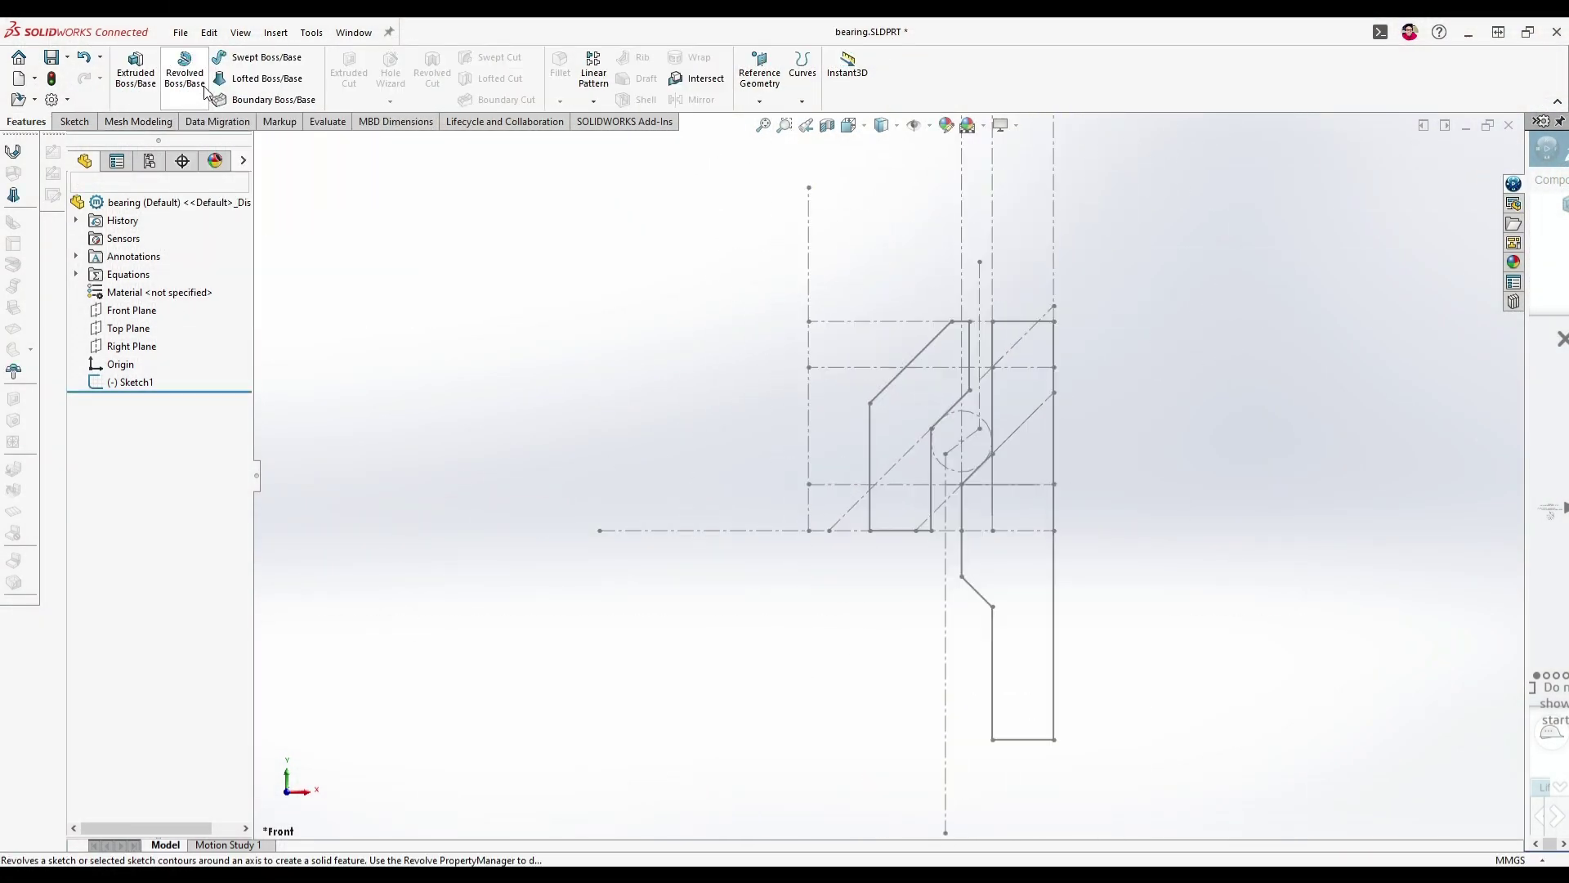
click(193, 86)
click(261, 143)
click(334, 324)
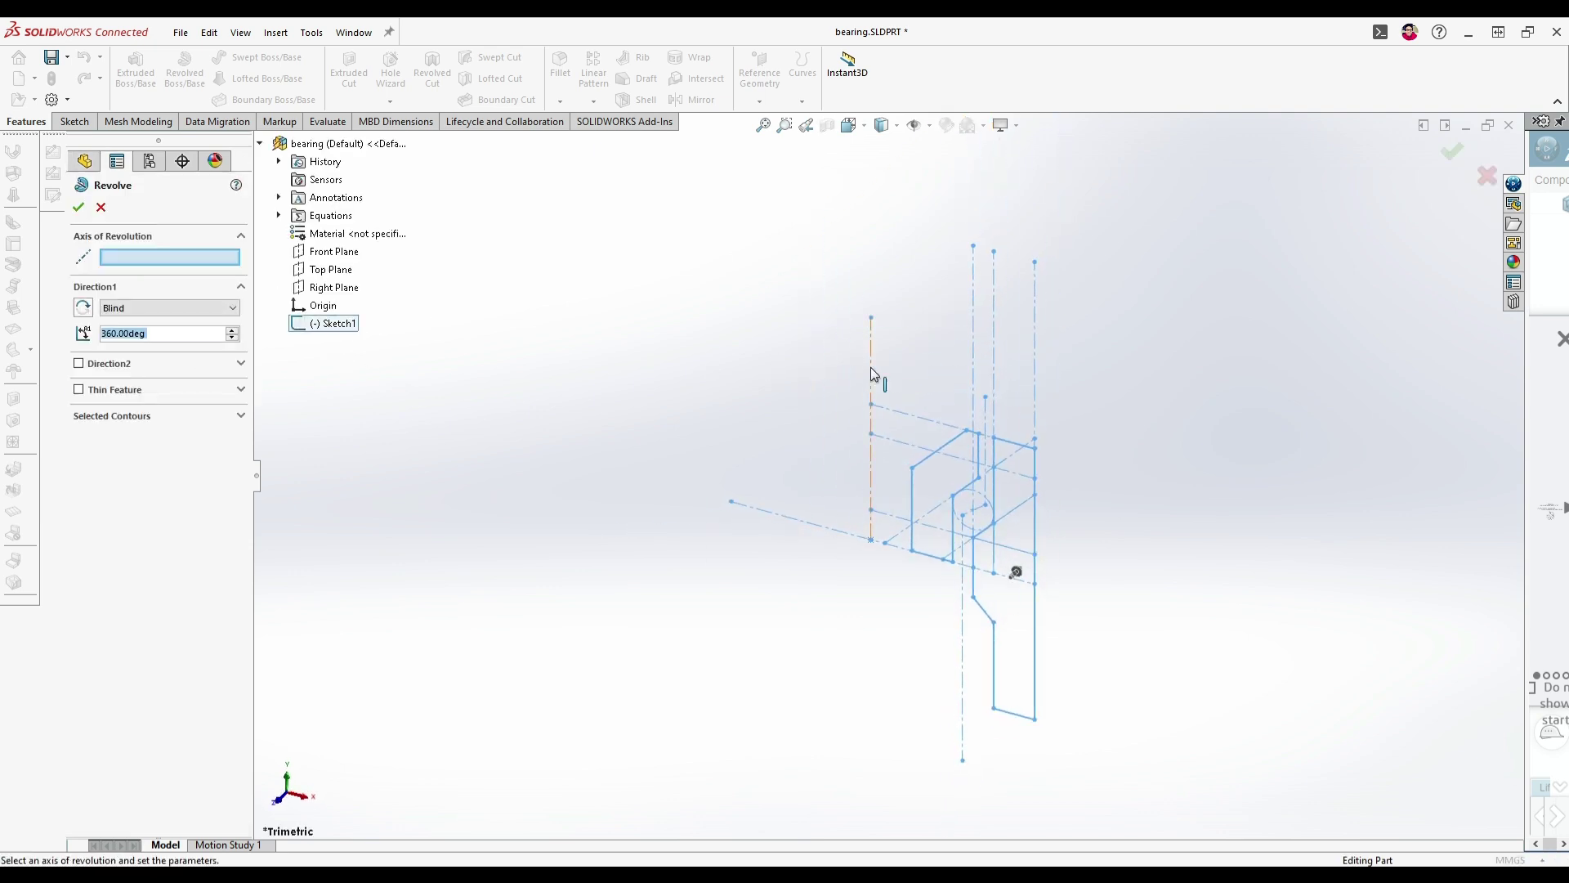
click(871, 369)
click(78, 207)
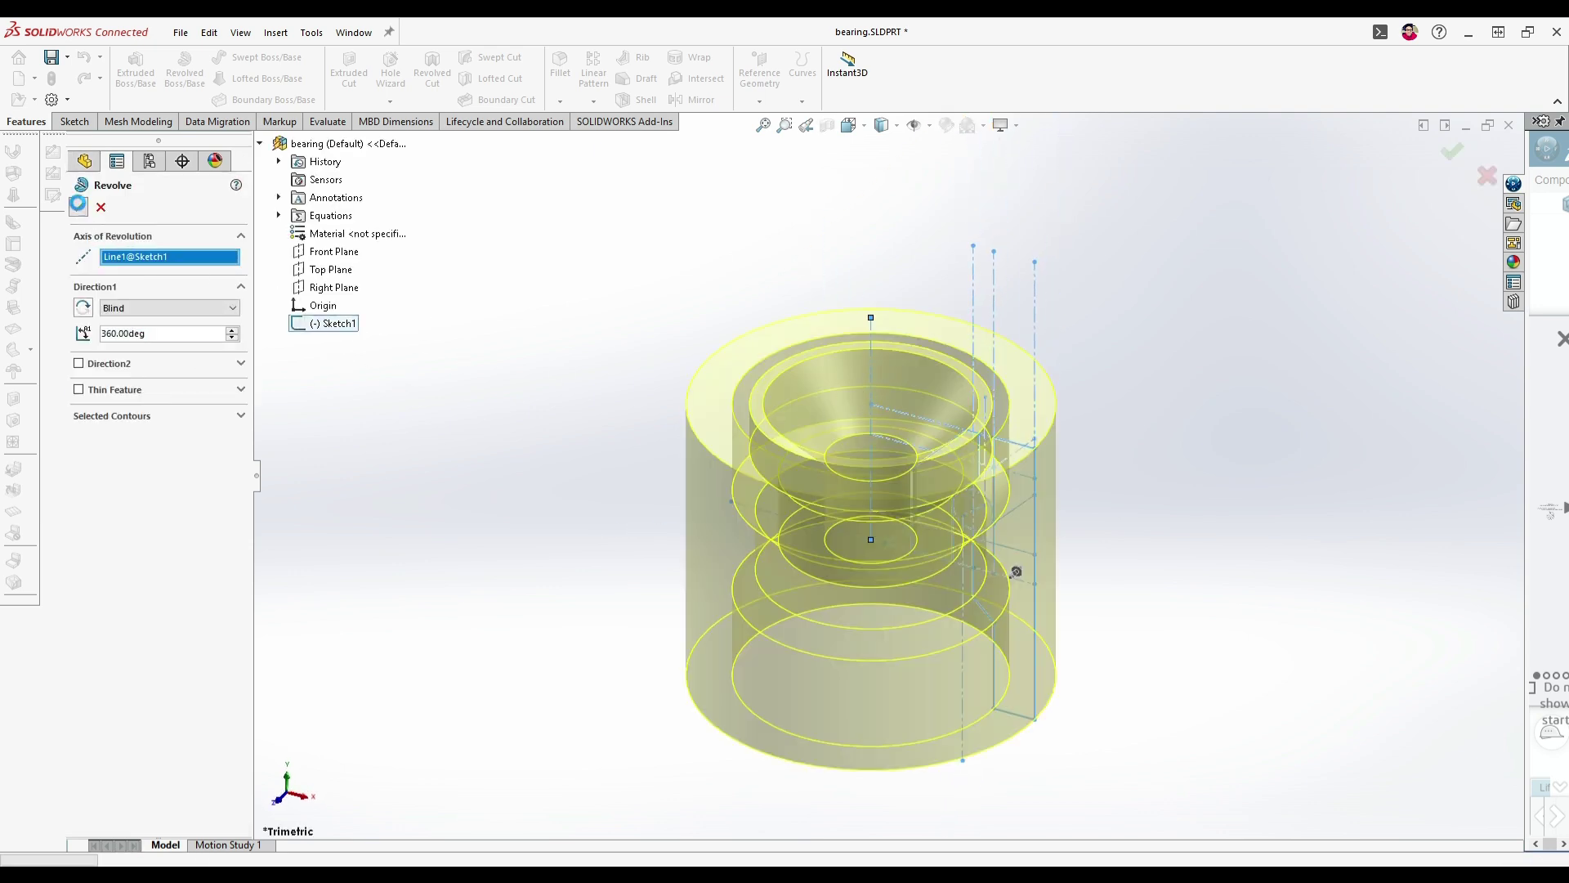
- Show the revolved bodies in a section view cut along the Front Plane at 0.00 mm offset and examine the interior
middle_drag(615, 416, 520, 243)
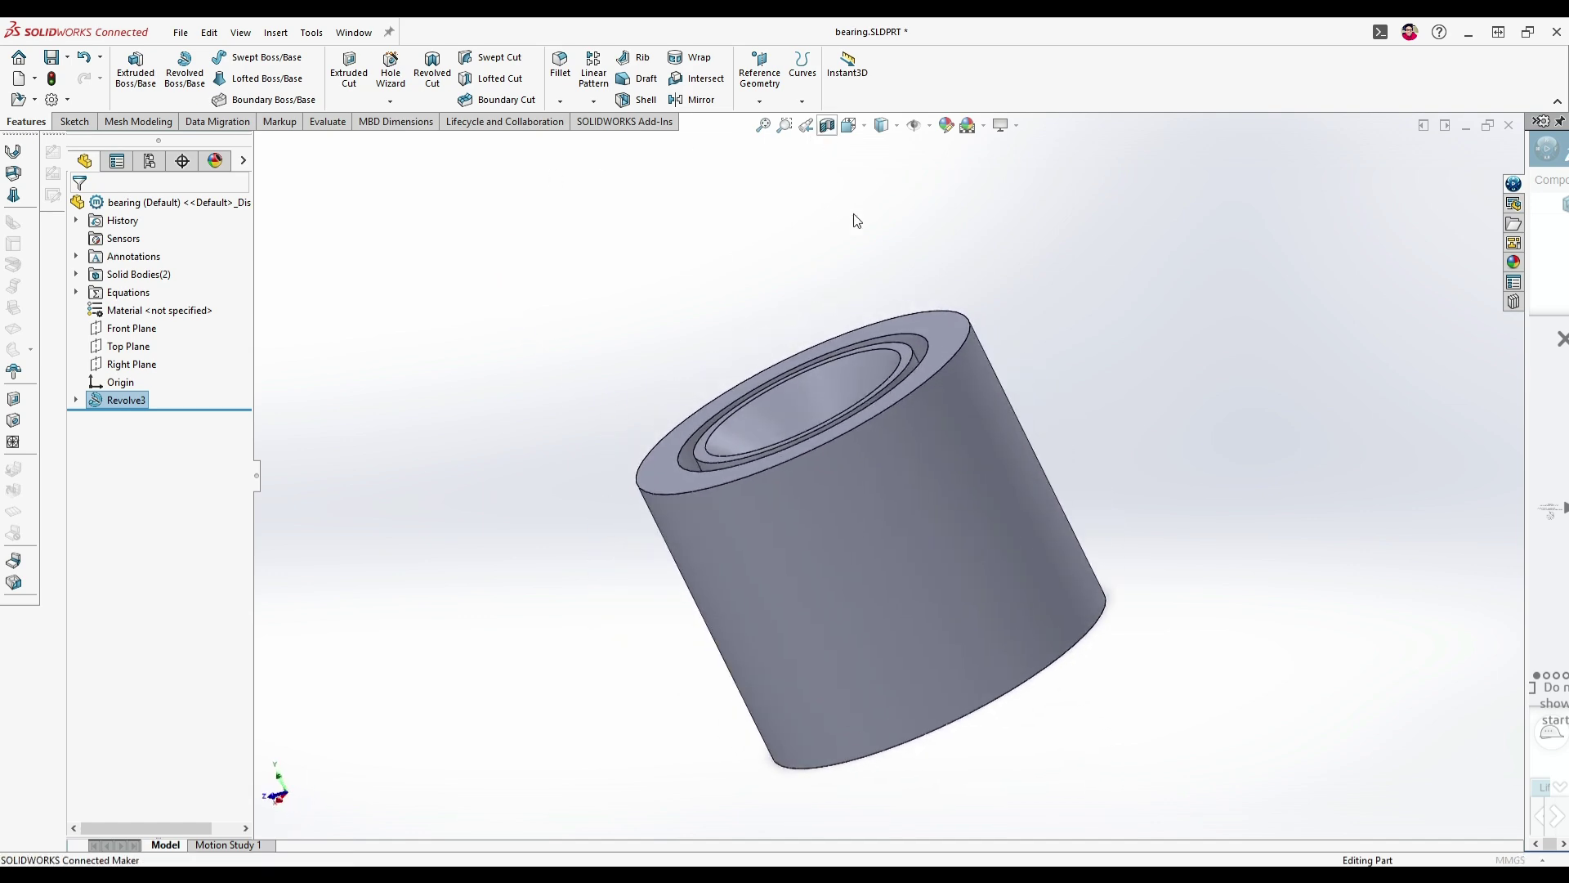
click(827, 125)
middle_drag(1019, 582, 1103, 613)
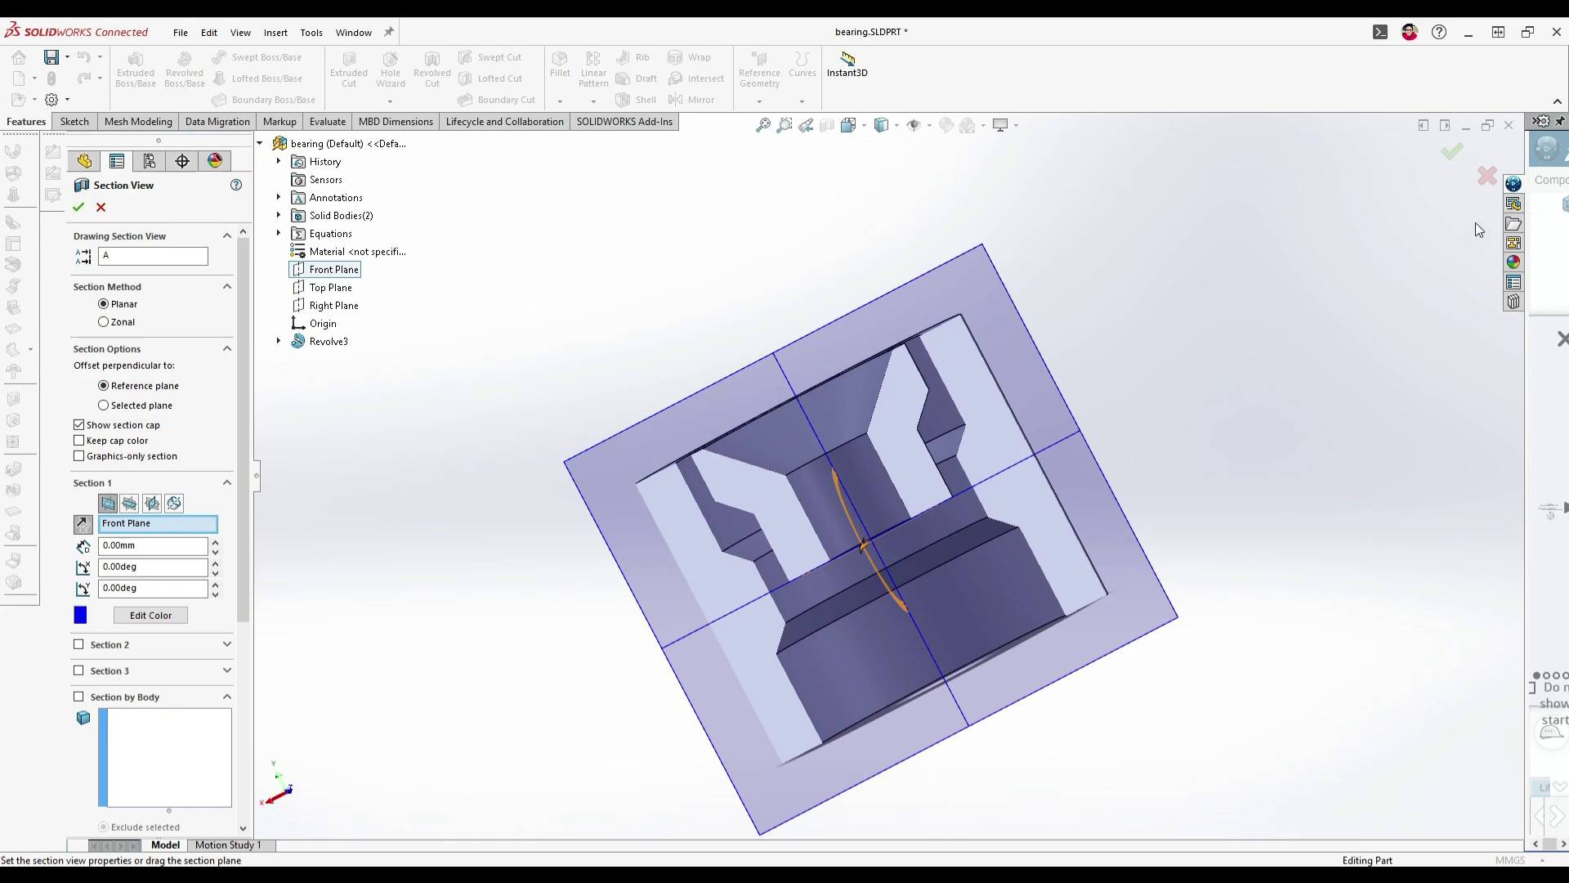
click(1451, 152)
middle_drag(1114, 318, 1188, 603)
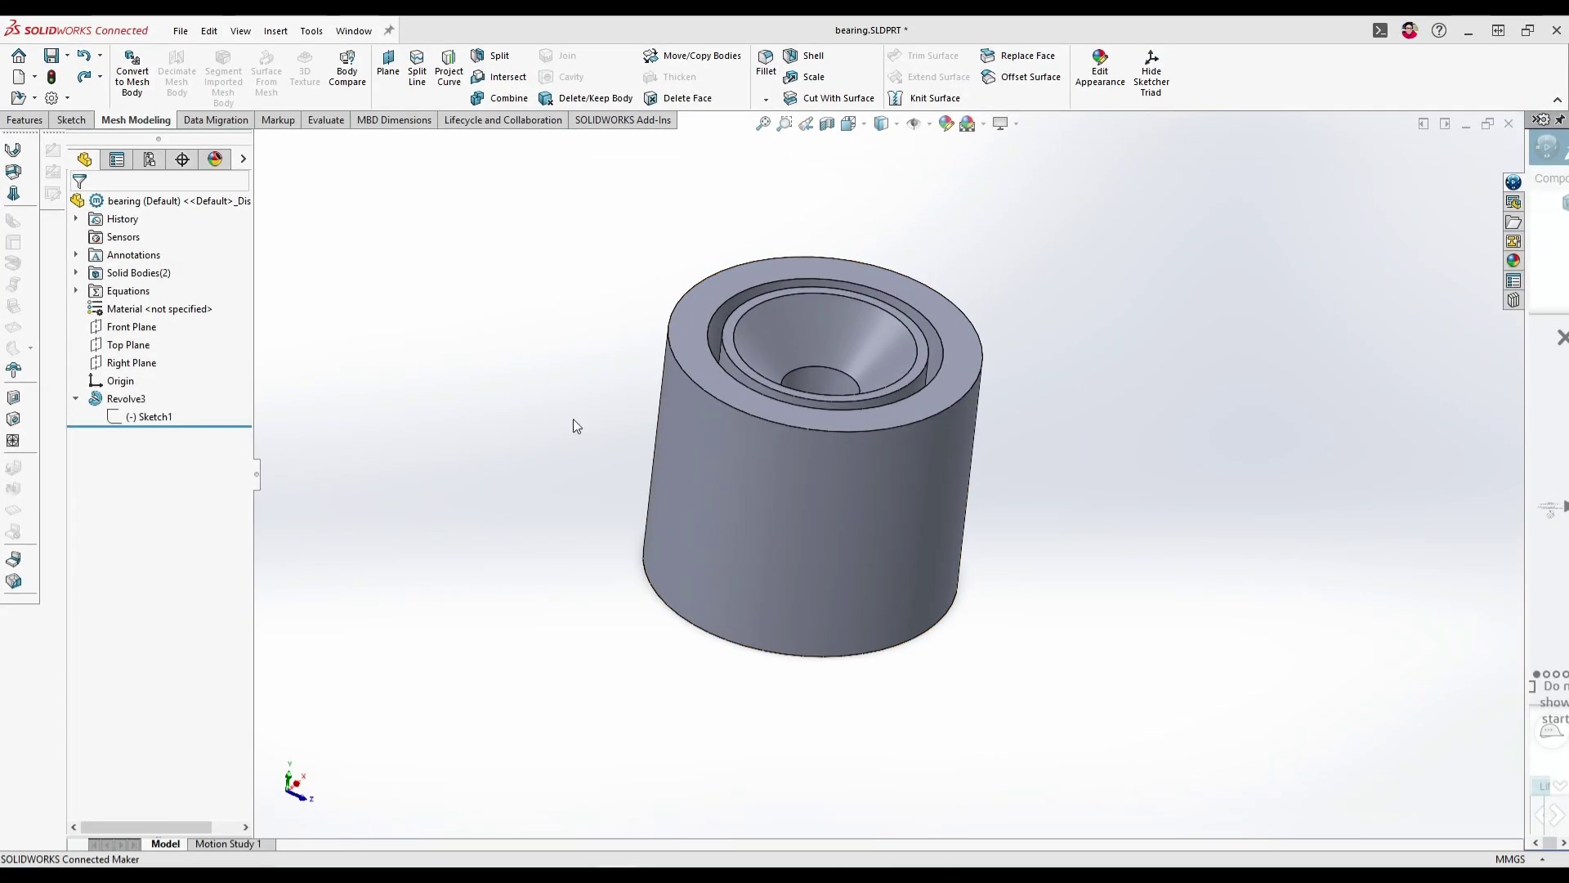
click(827, 124)
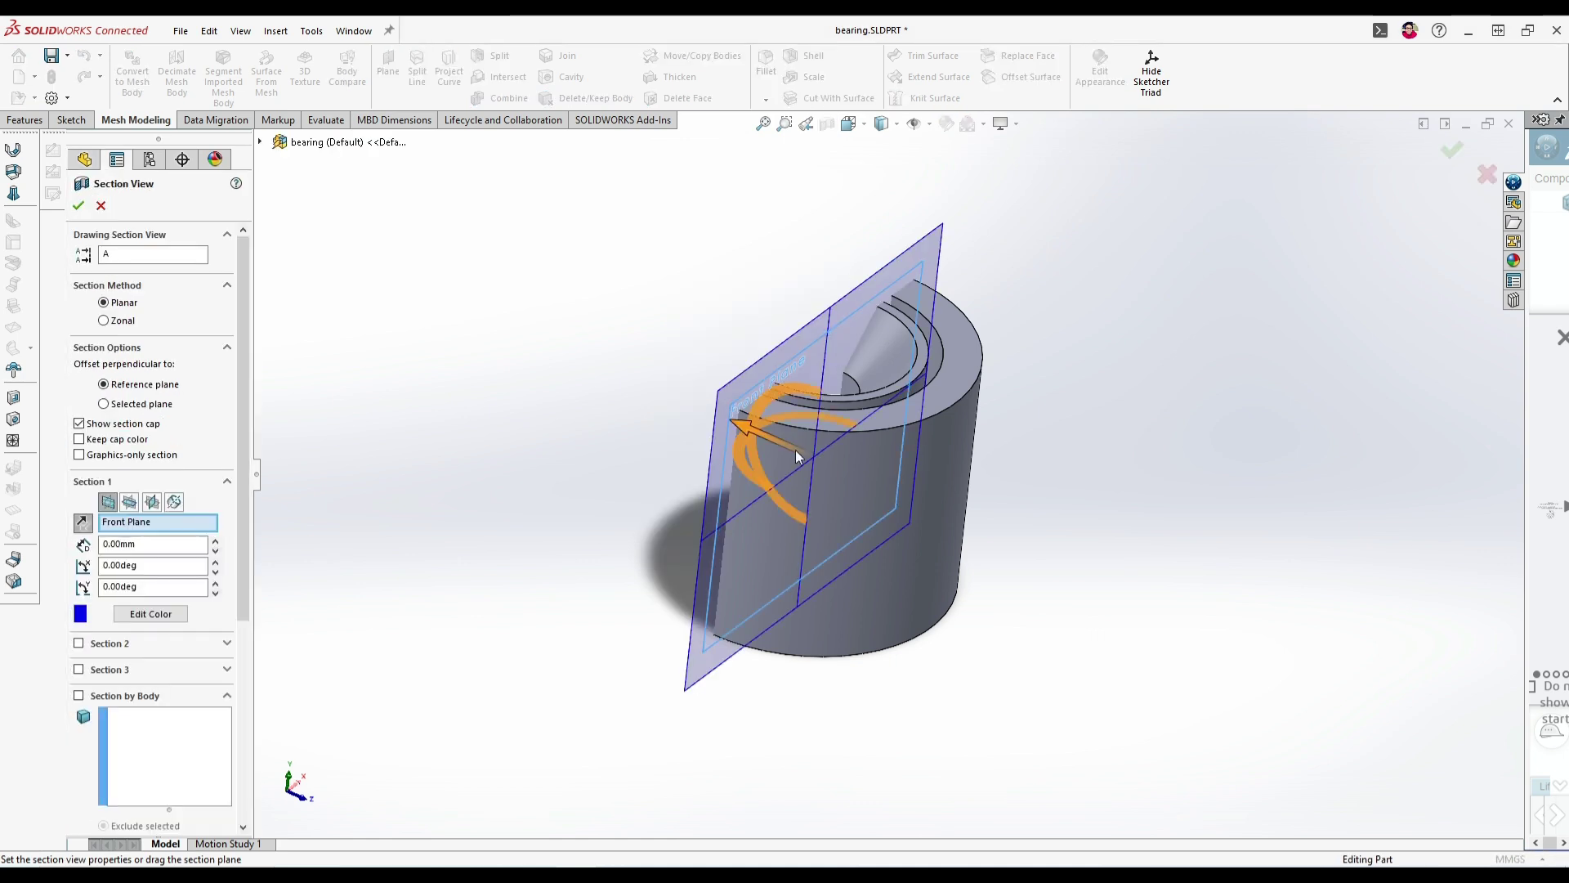
click(1446, 150)
middle_drag(665, 592, 312, 327)
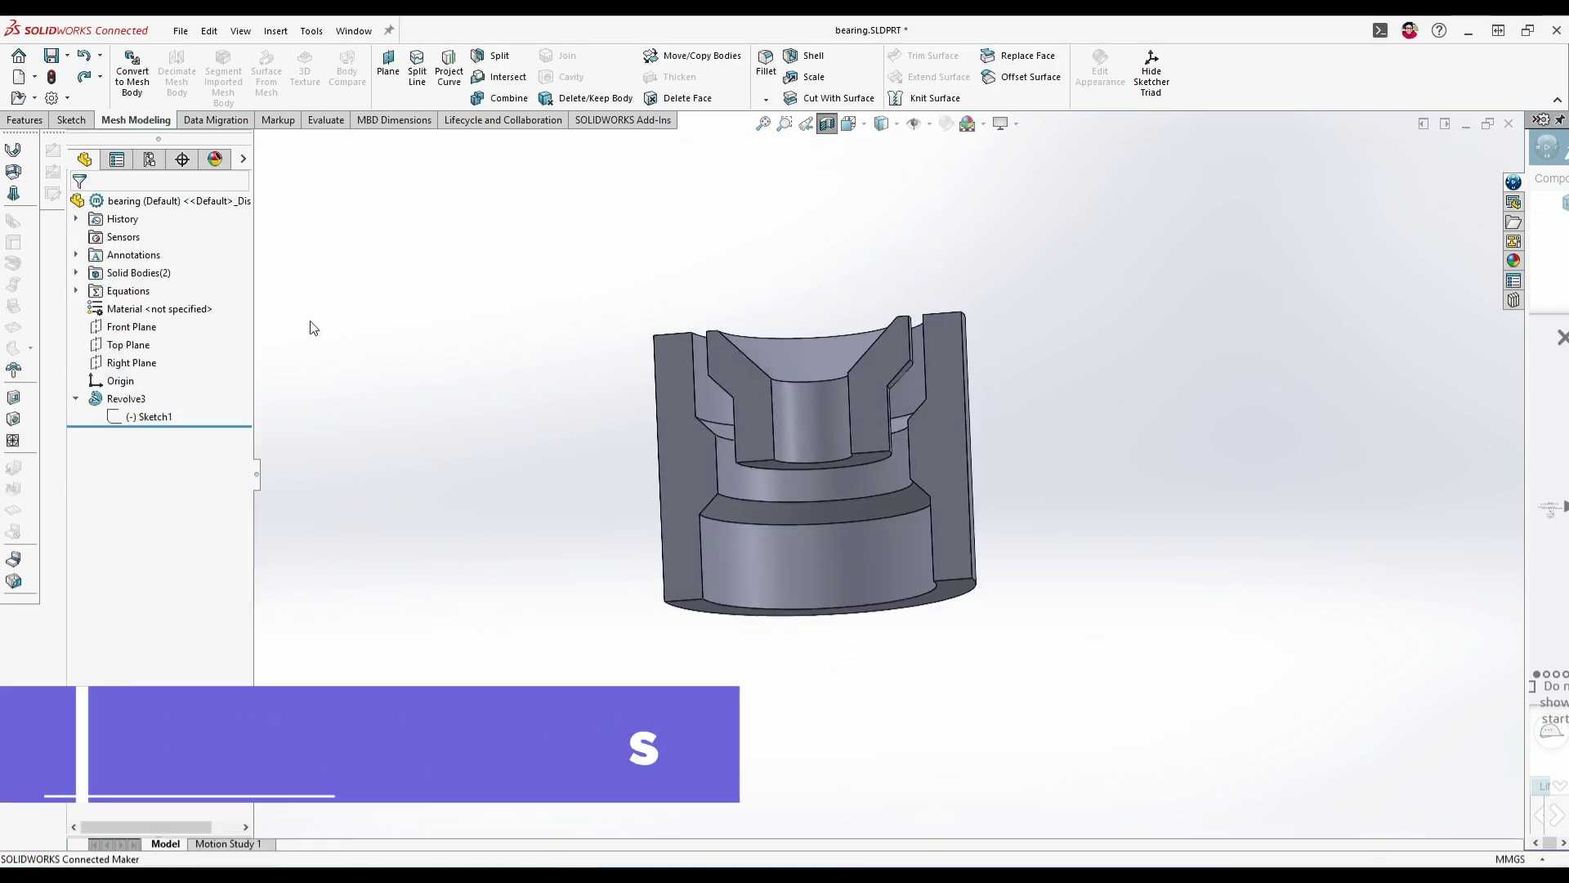
- Start a new sketch on the Front Plane and flip the view normal to it so it faces the section cut
click(129, 326)
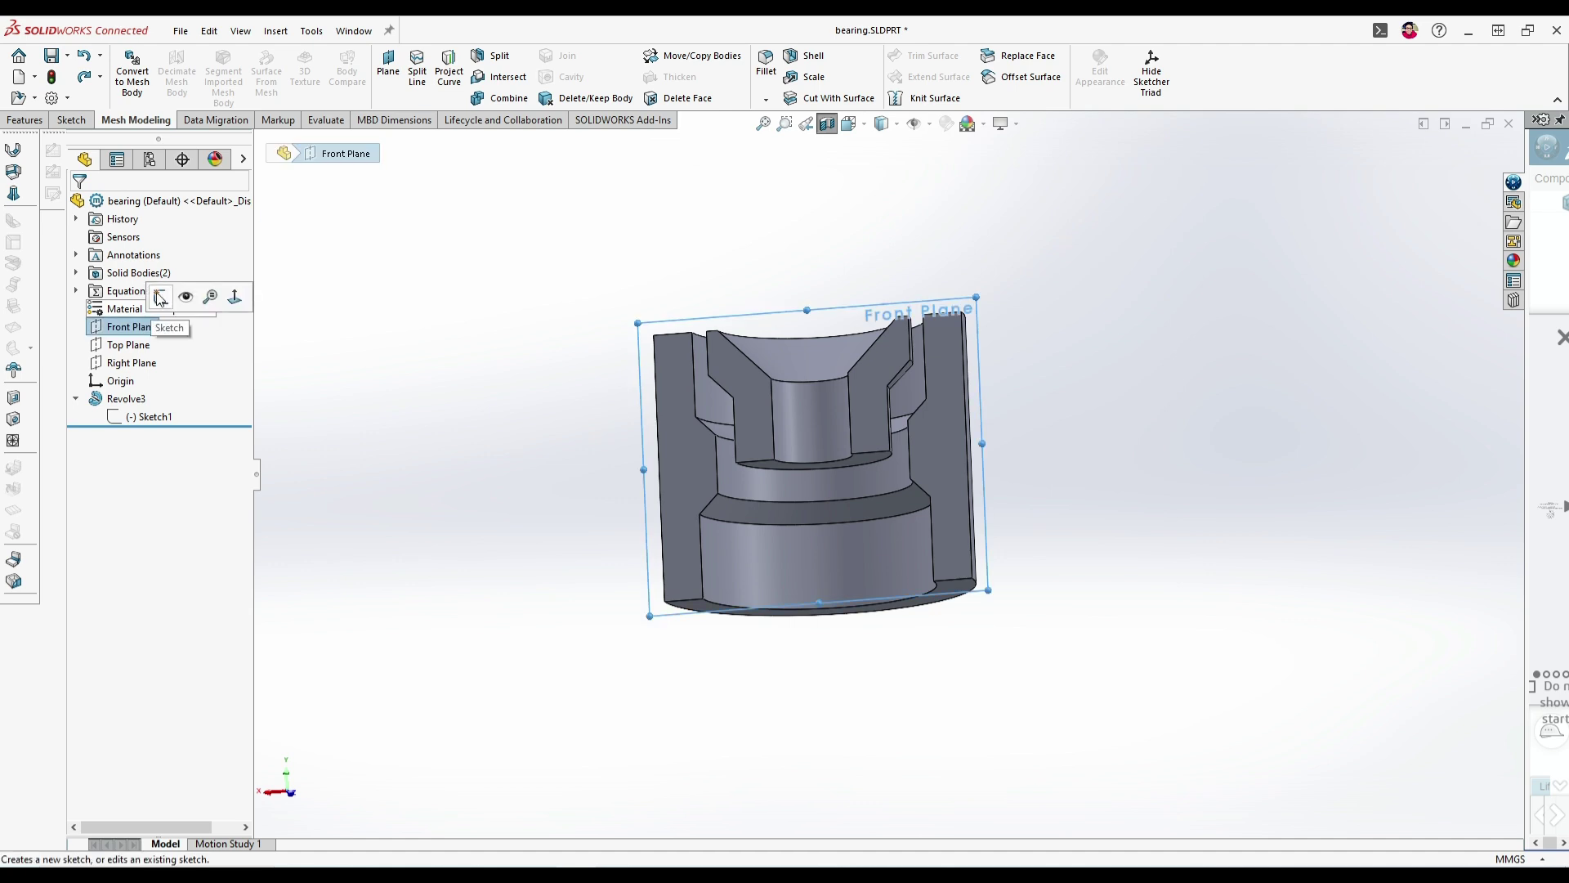
click(160, 298)
click(126, 327)
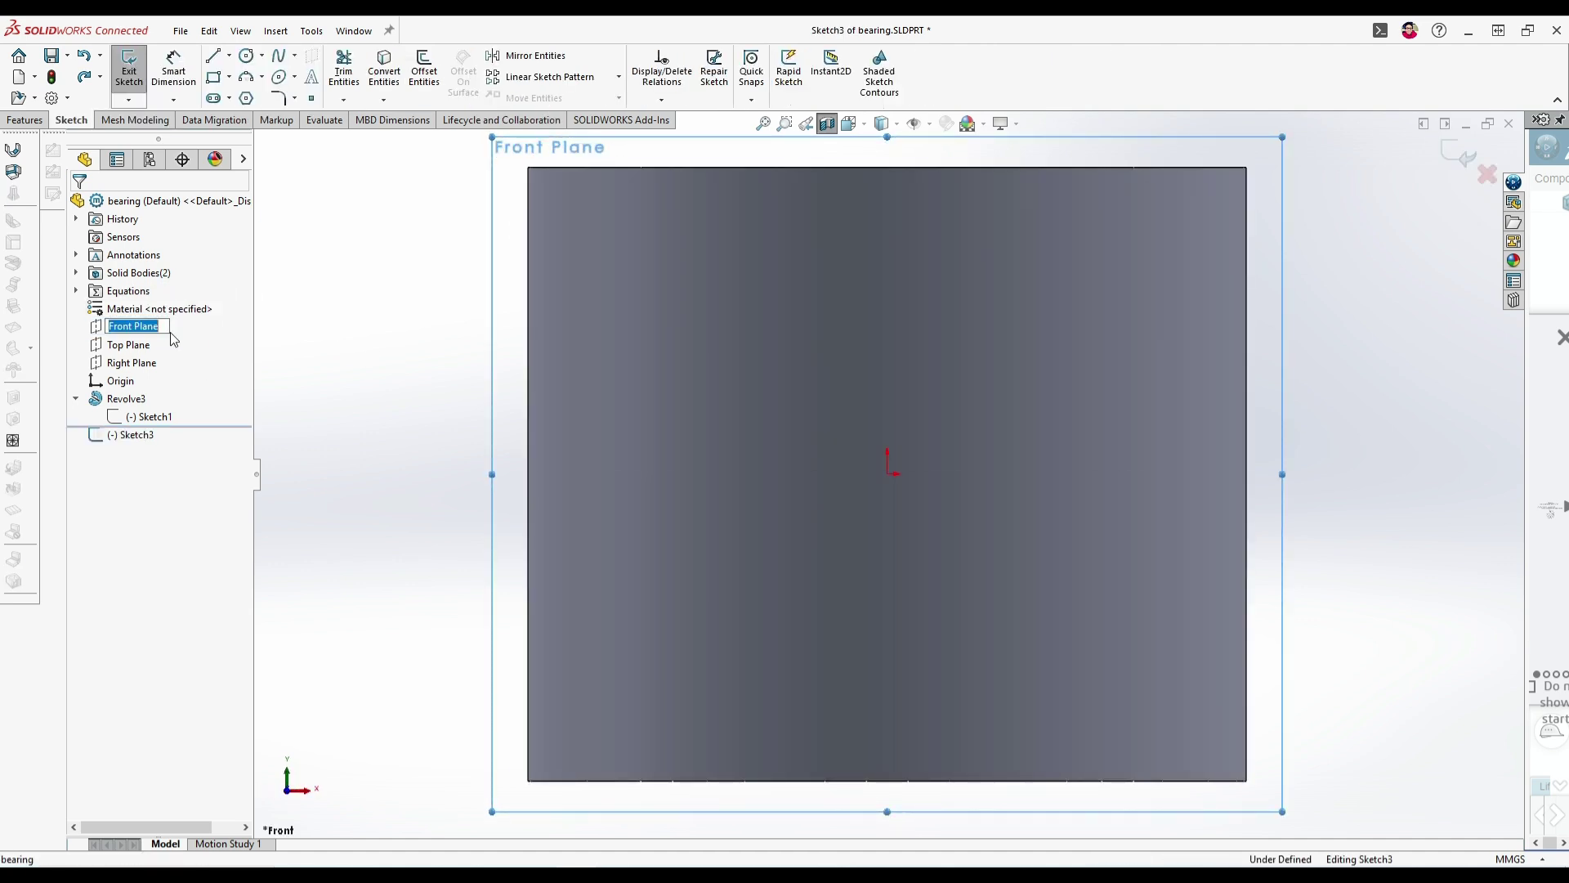
click(178, 331)
click(269, 311)
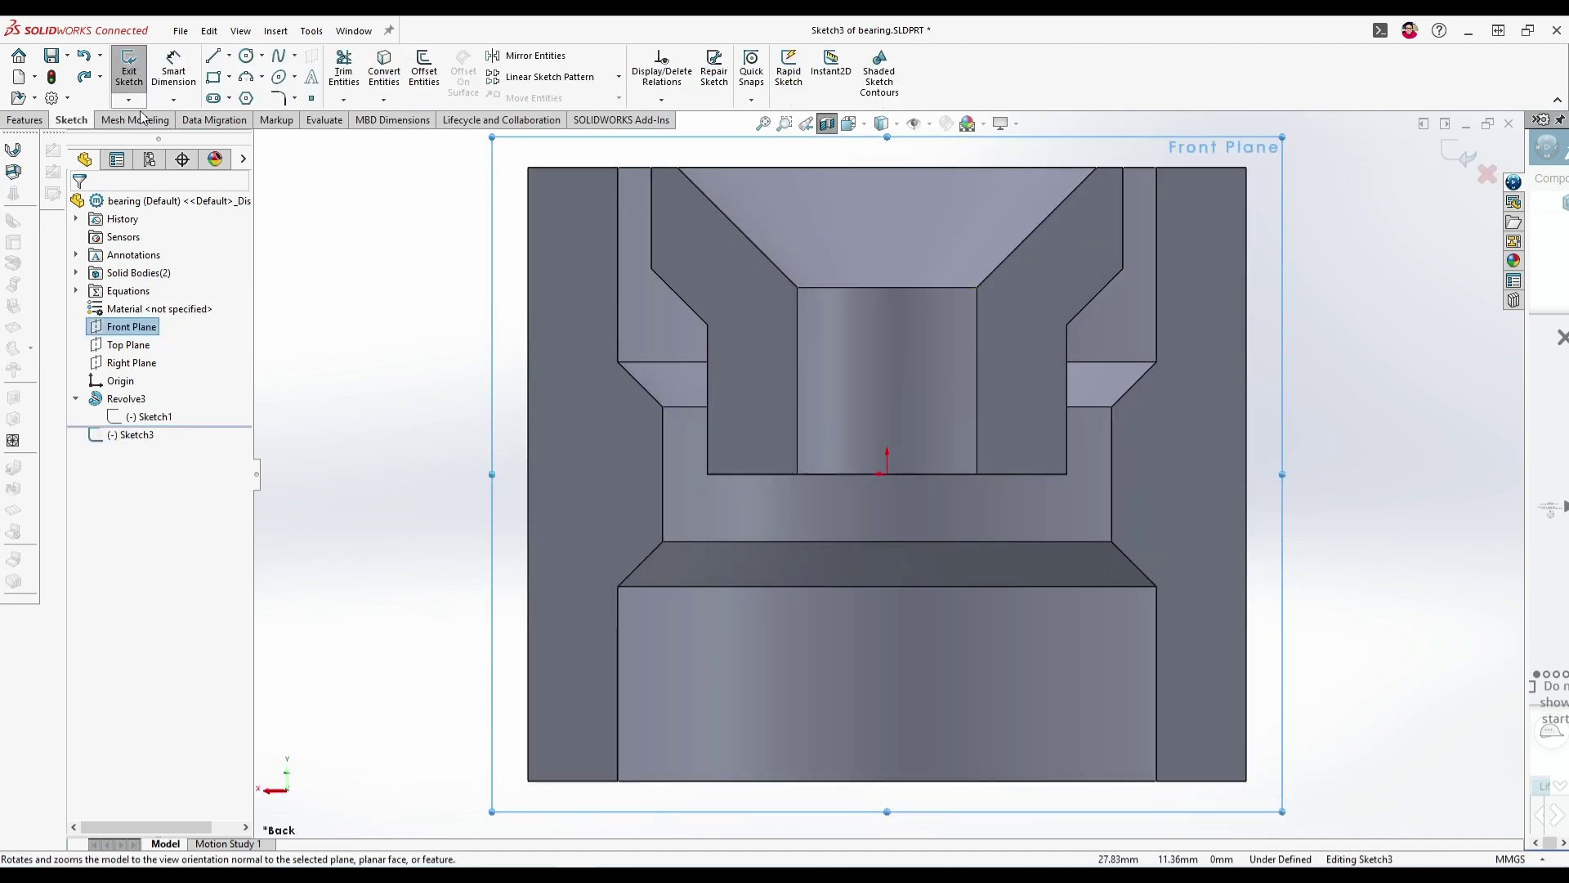
- Try to sketch a stepped construction line through the gap between the inner ring and the housing, extending beyond both ends
click(229, 56)
click(246, 97)
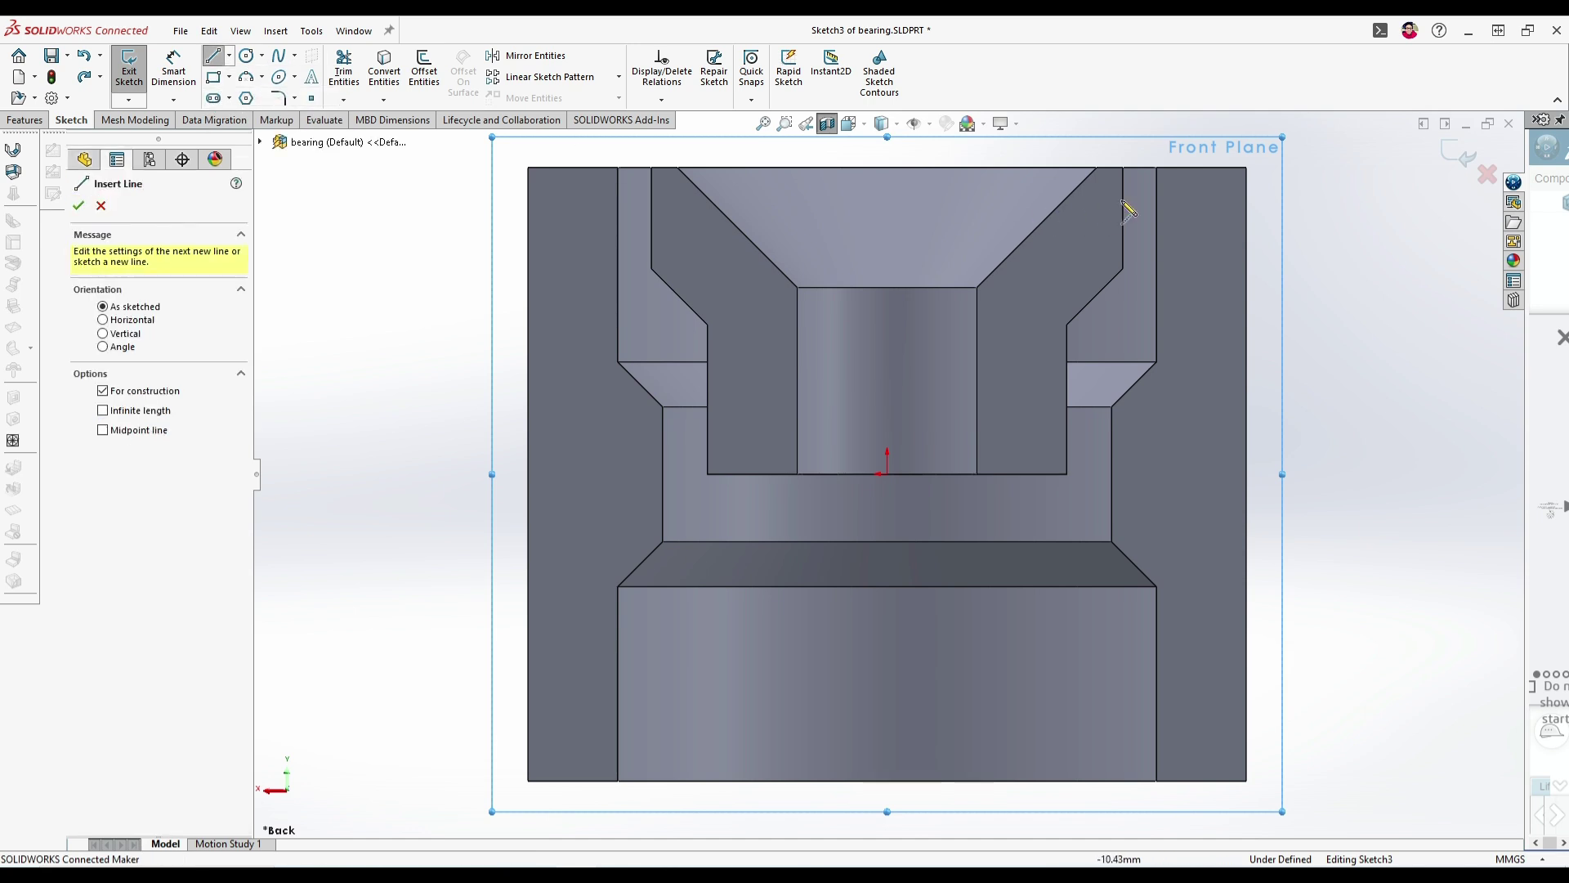
click(1137, 148)
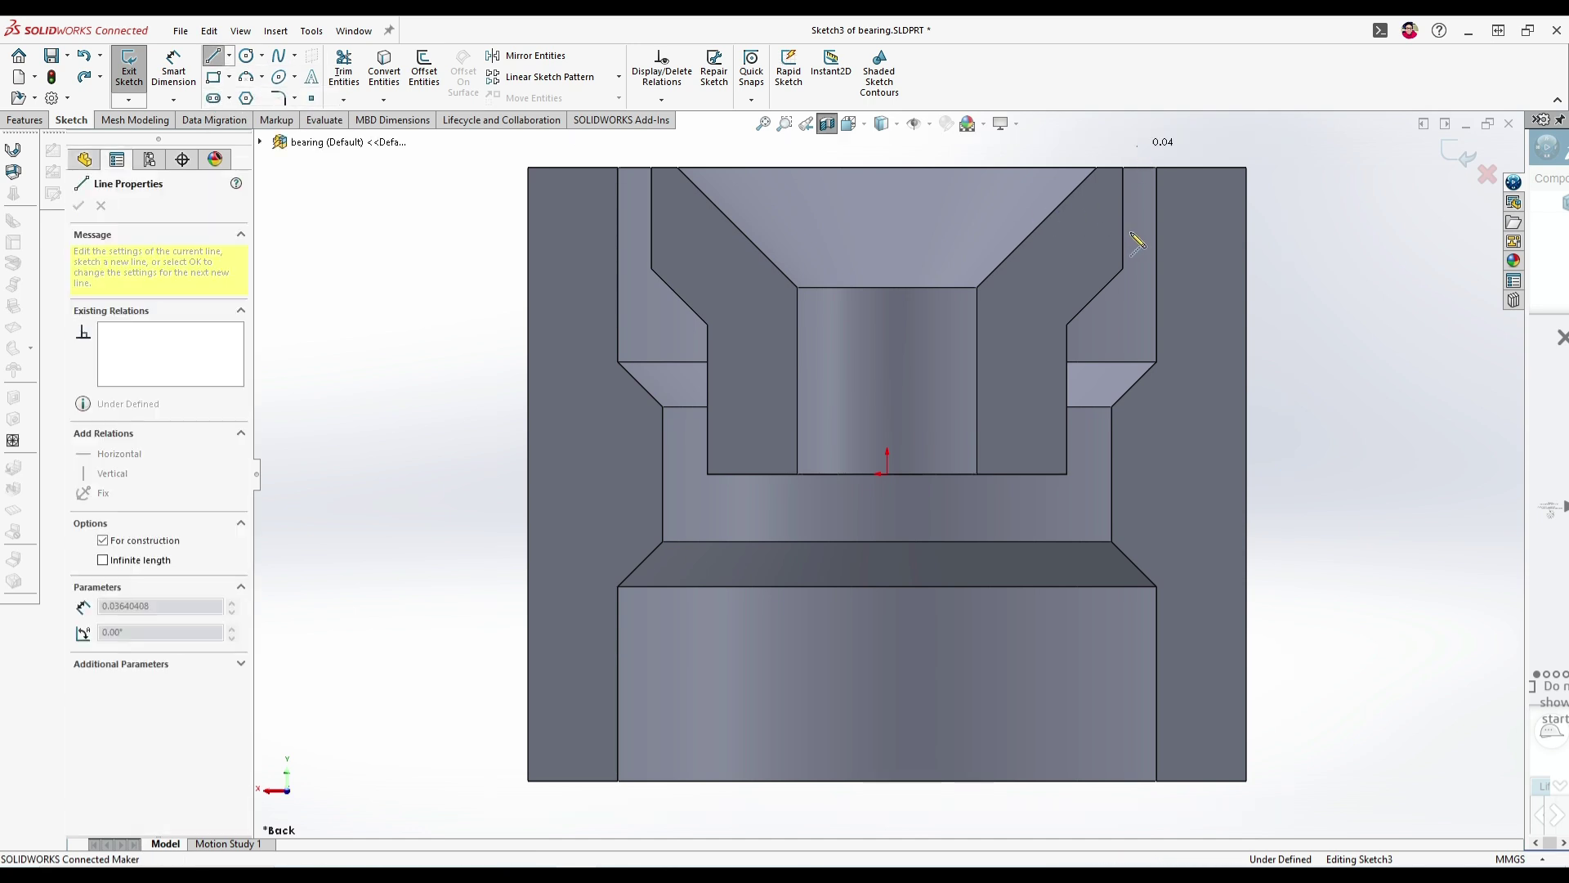
click(1137, 322)
click(1085, 376)
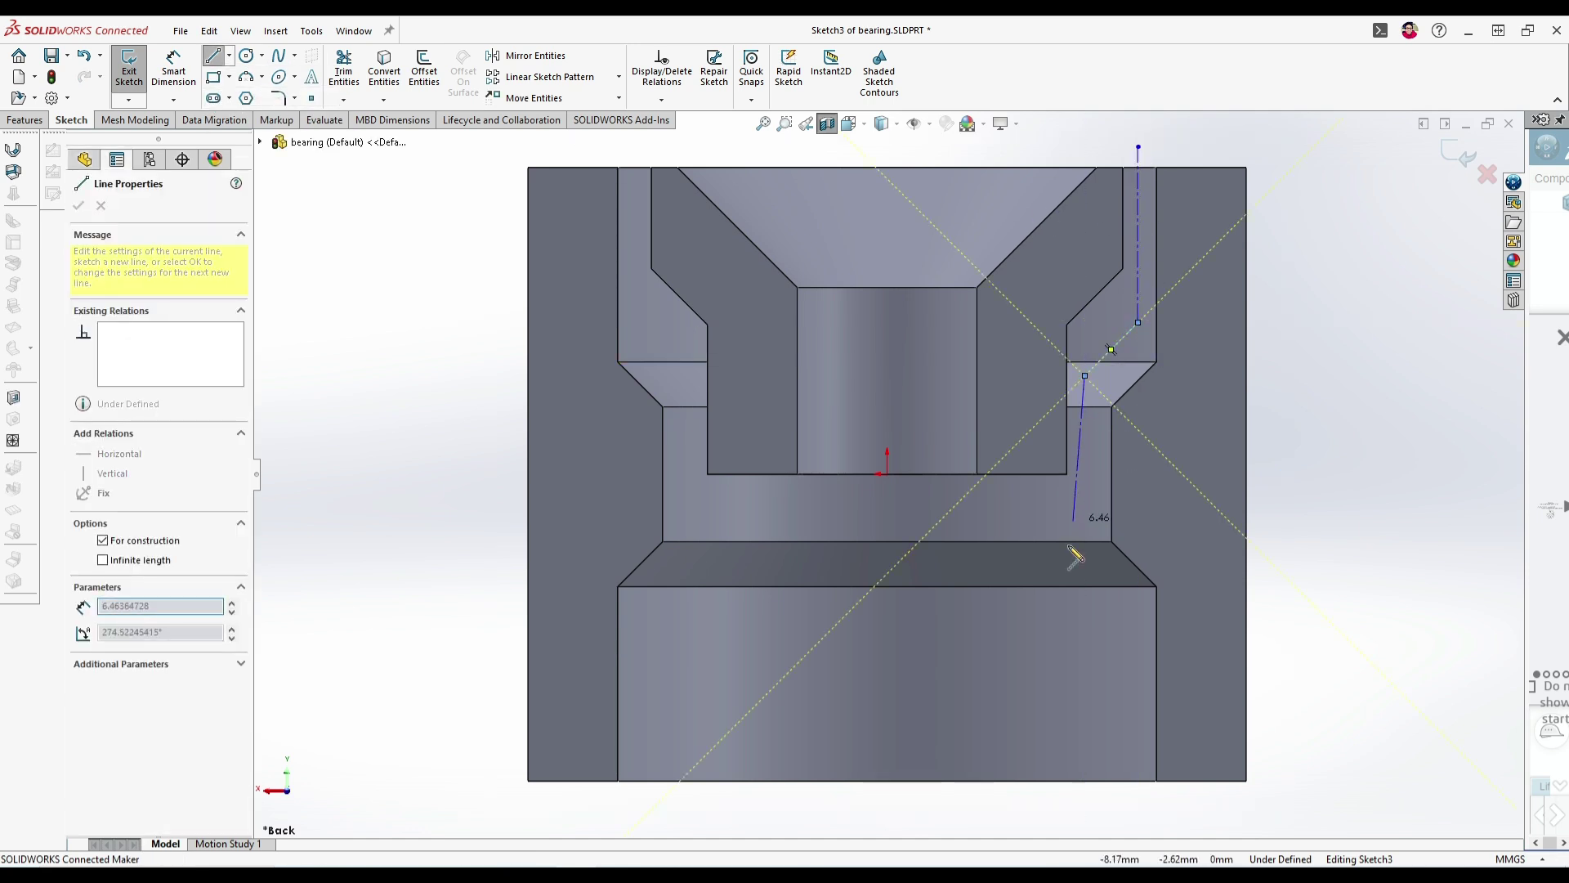
click(1085, 808)
key(Escape)
scroll(1049, 389, down, 3)
scroll(1022, 354, up, 2)
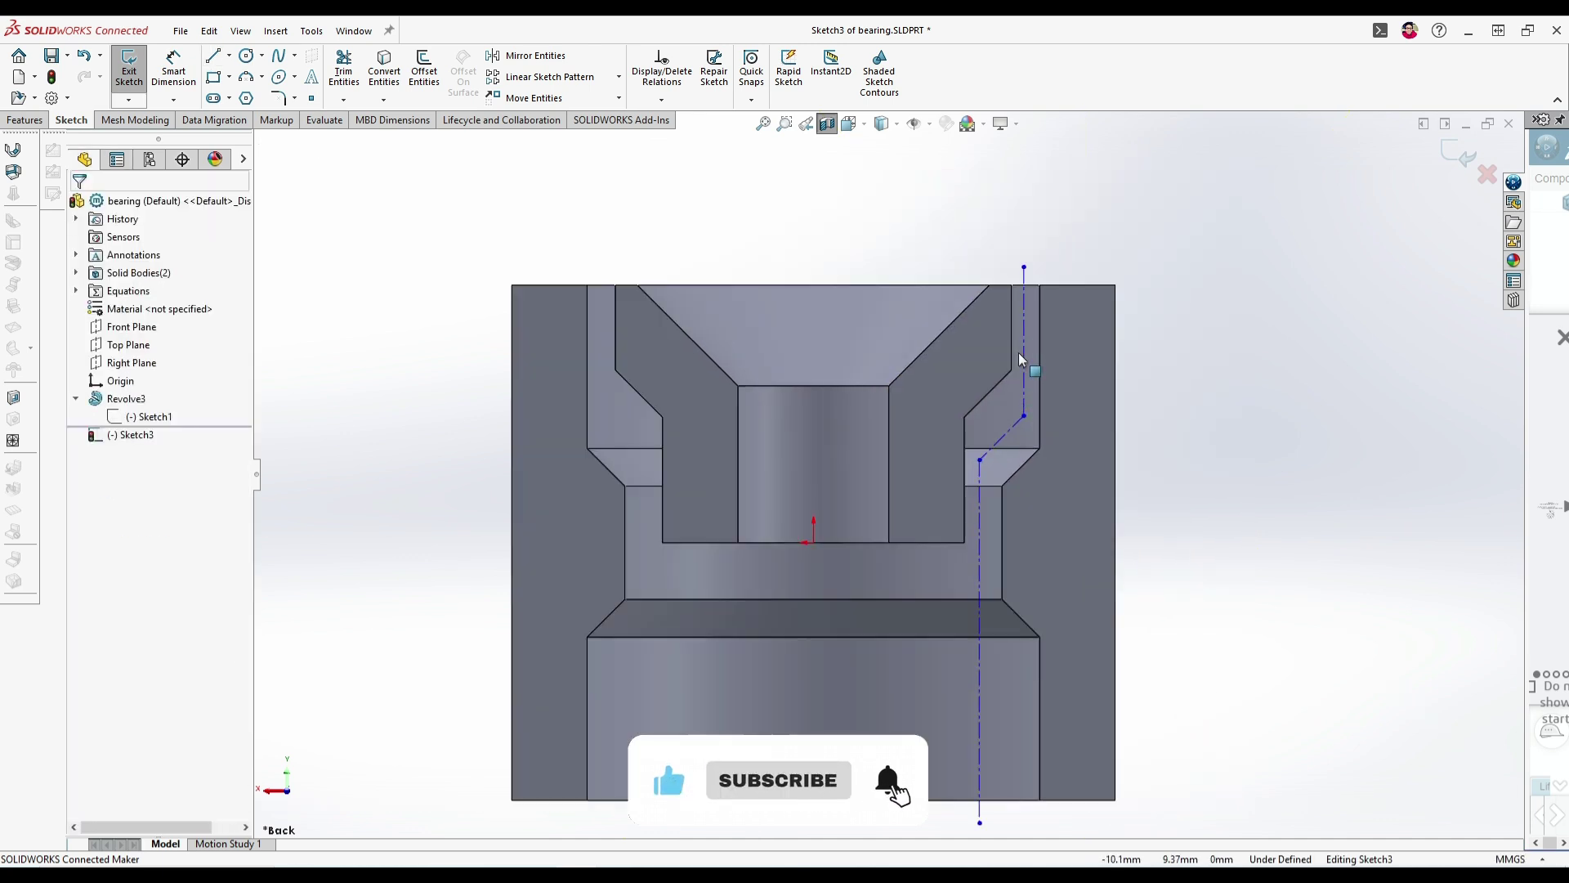
- Undo the segments of the stepped construction line
key(ctrl+z)
key(ctrl+z)
key(ctrl+z)
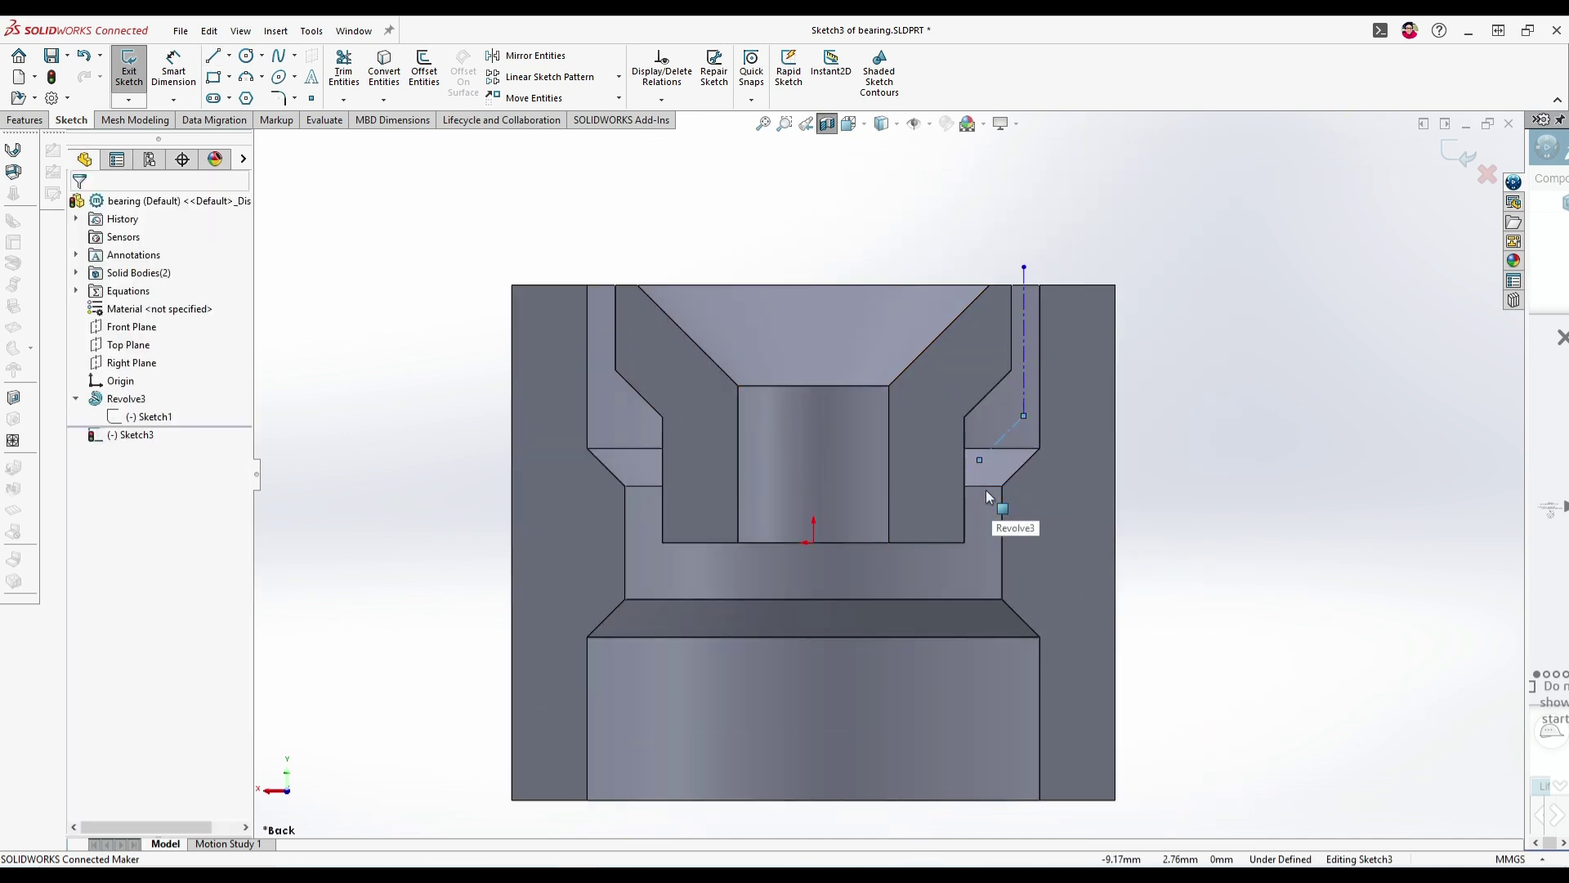
- Sketch a solid stepped line through the ring-housing gap, with a 45° middle segment about 3 mm long, and finish the sketch
click(214, 56)
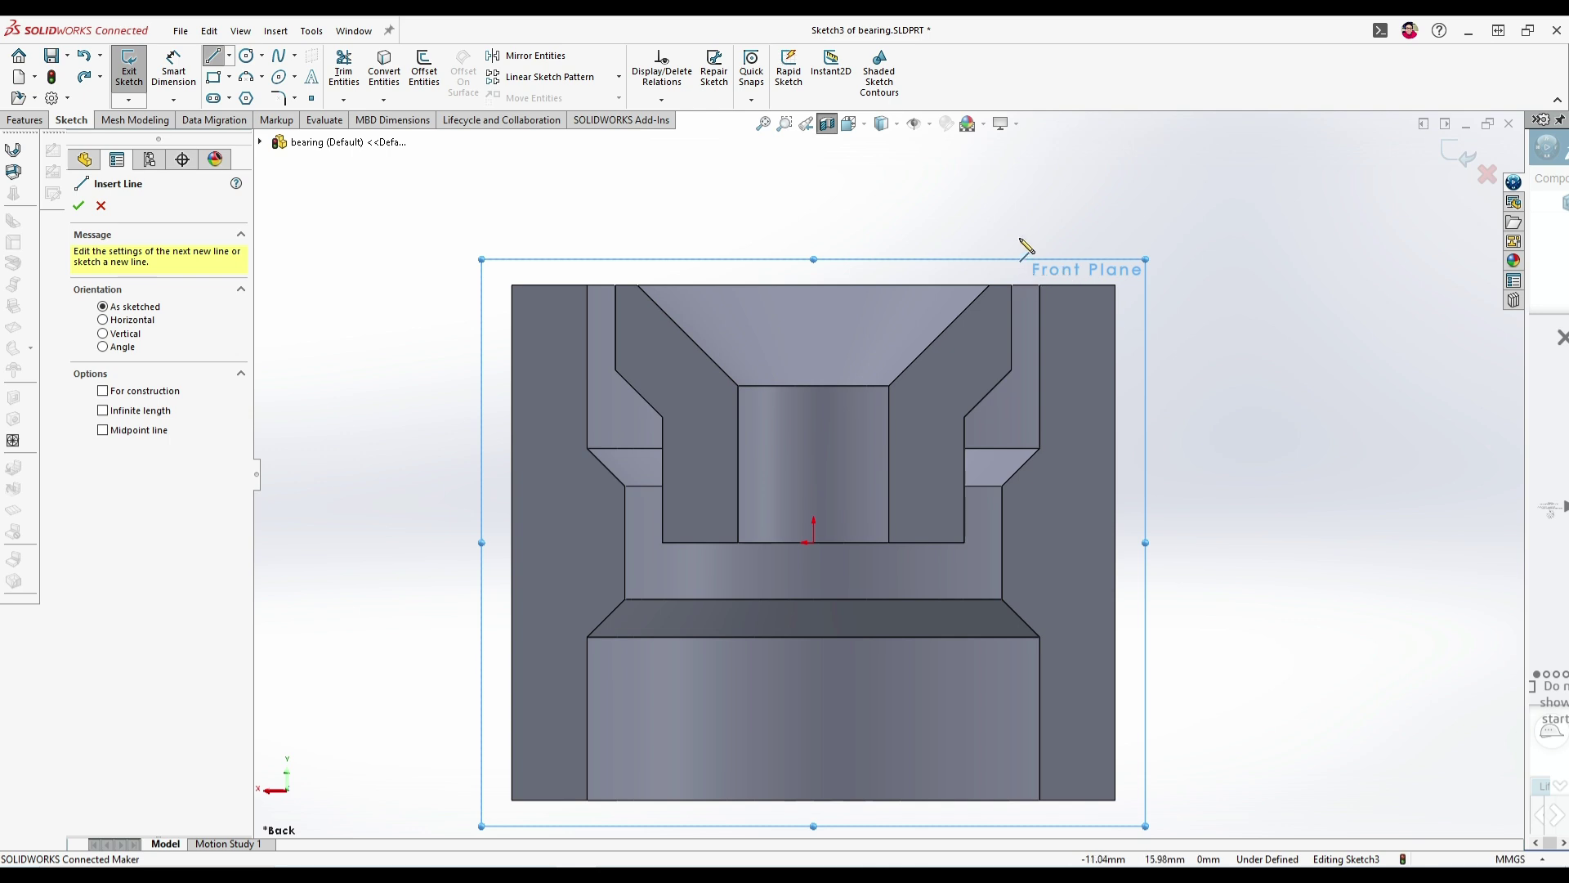
click(1020, 233)
click(1021, 415)
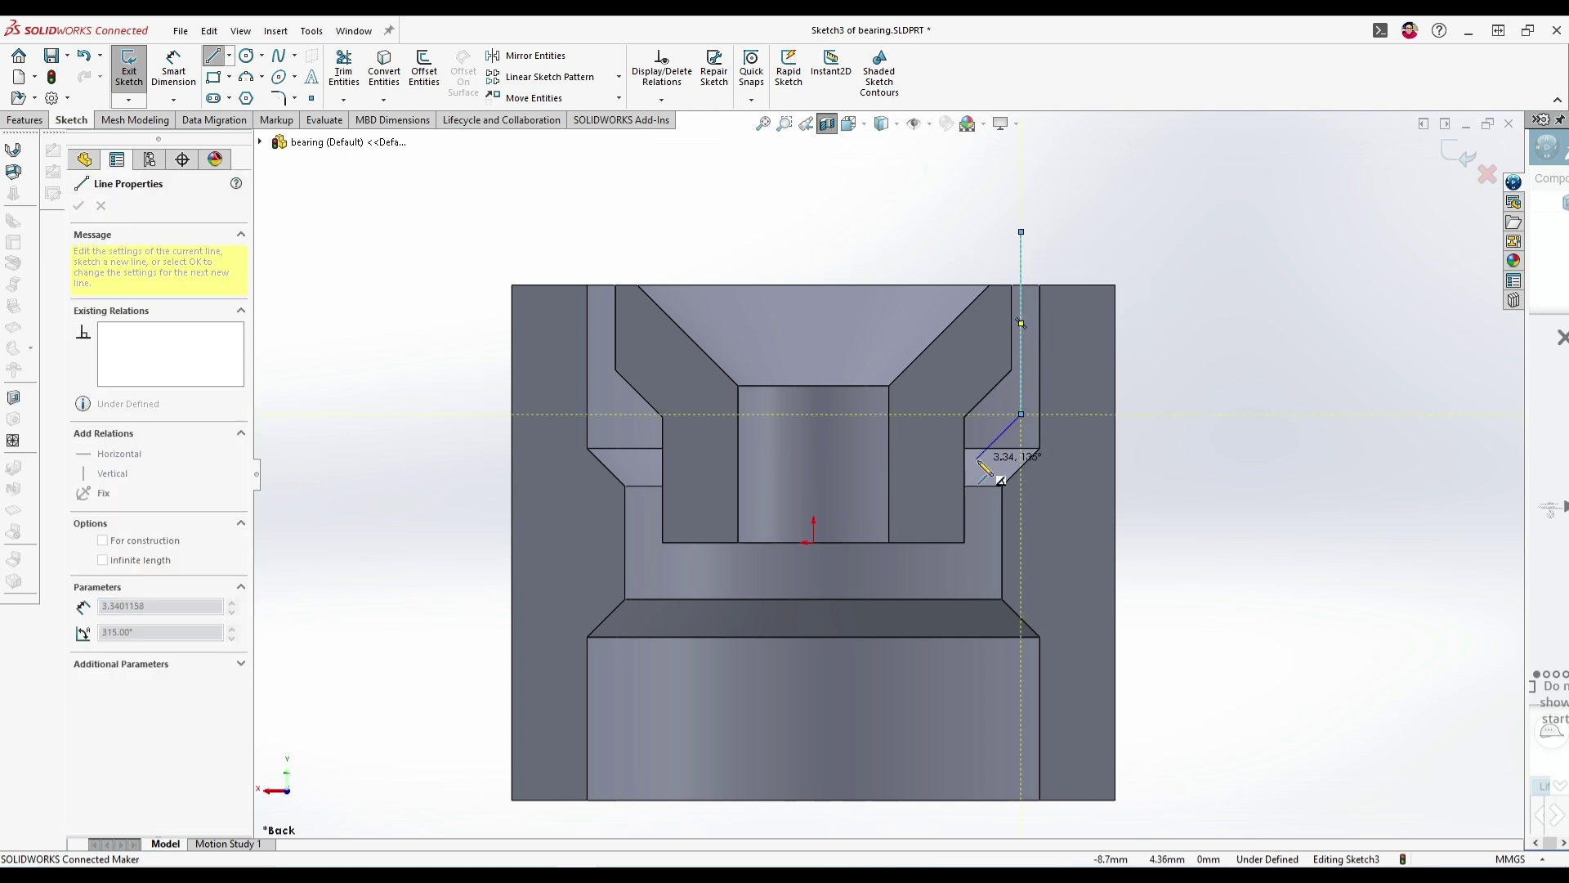
click(980, 454)
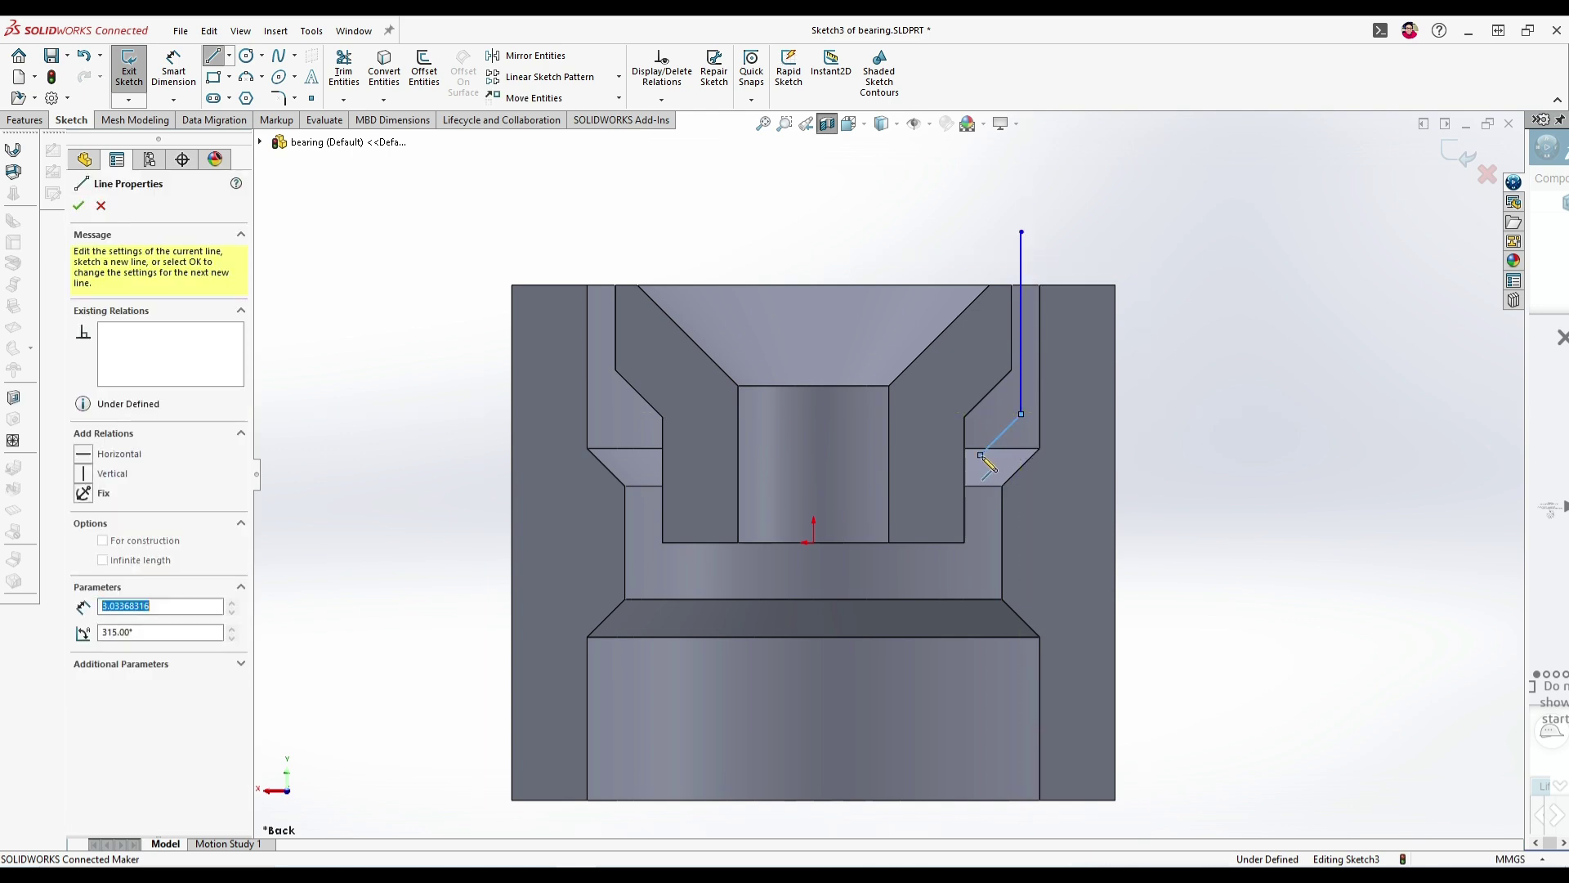
click(980, 832)
key(Escape)
scroll(1008, 508, up, 4)
scroll(905, 443, down, 3)
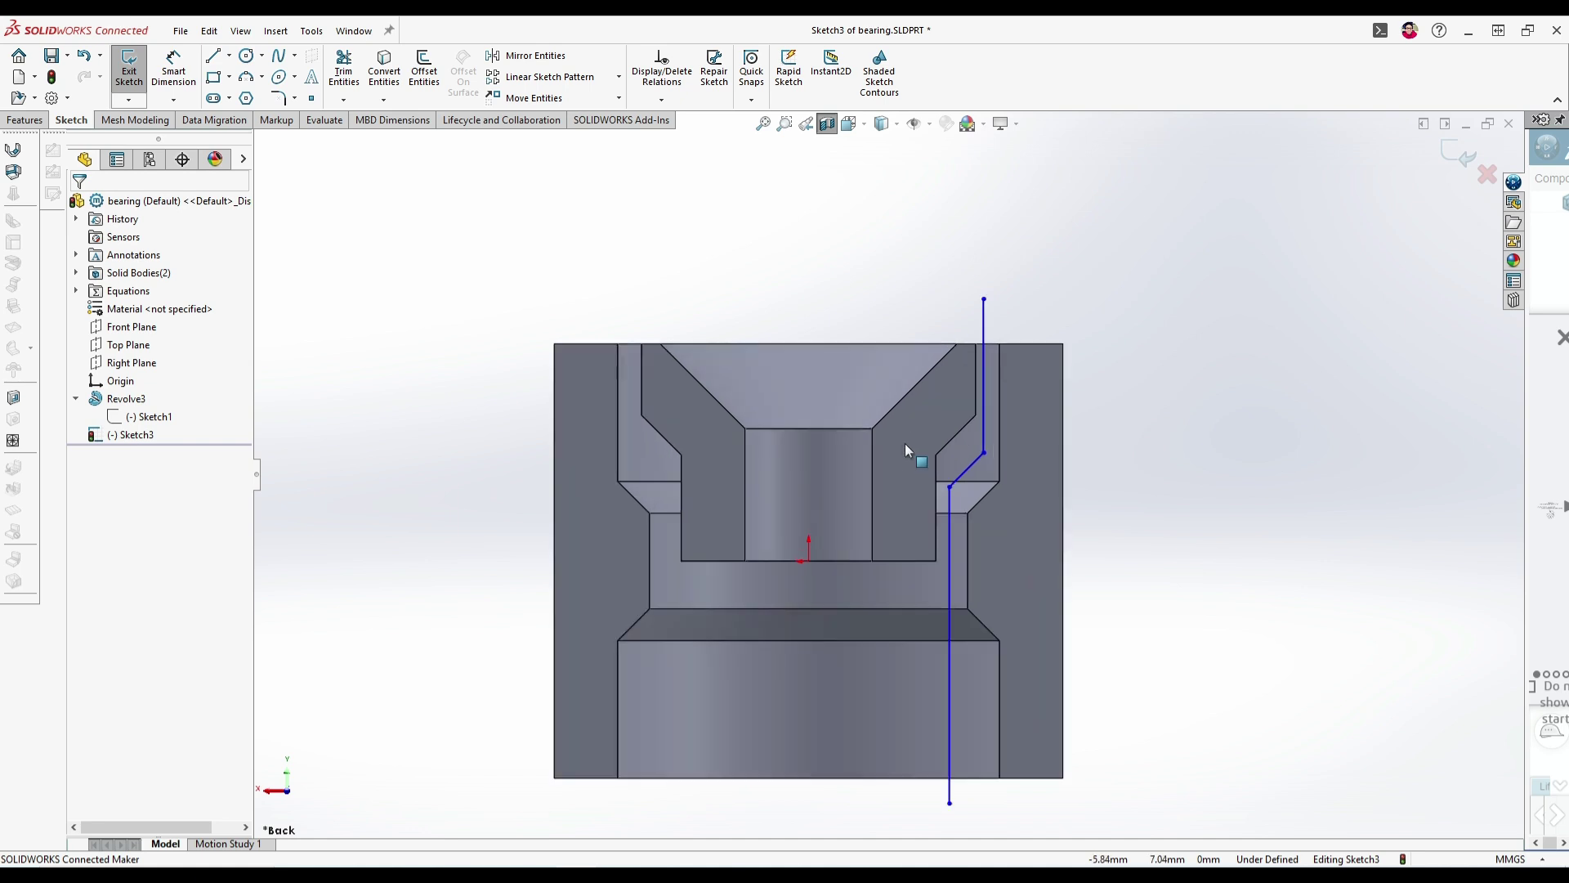
click(130, 69)
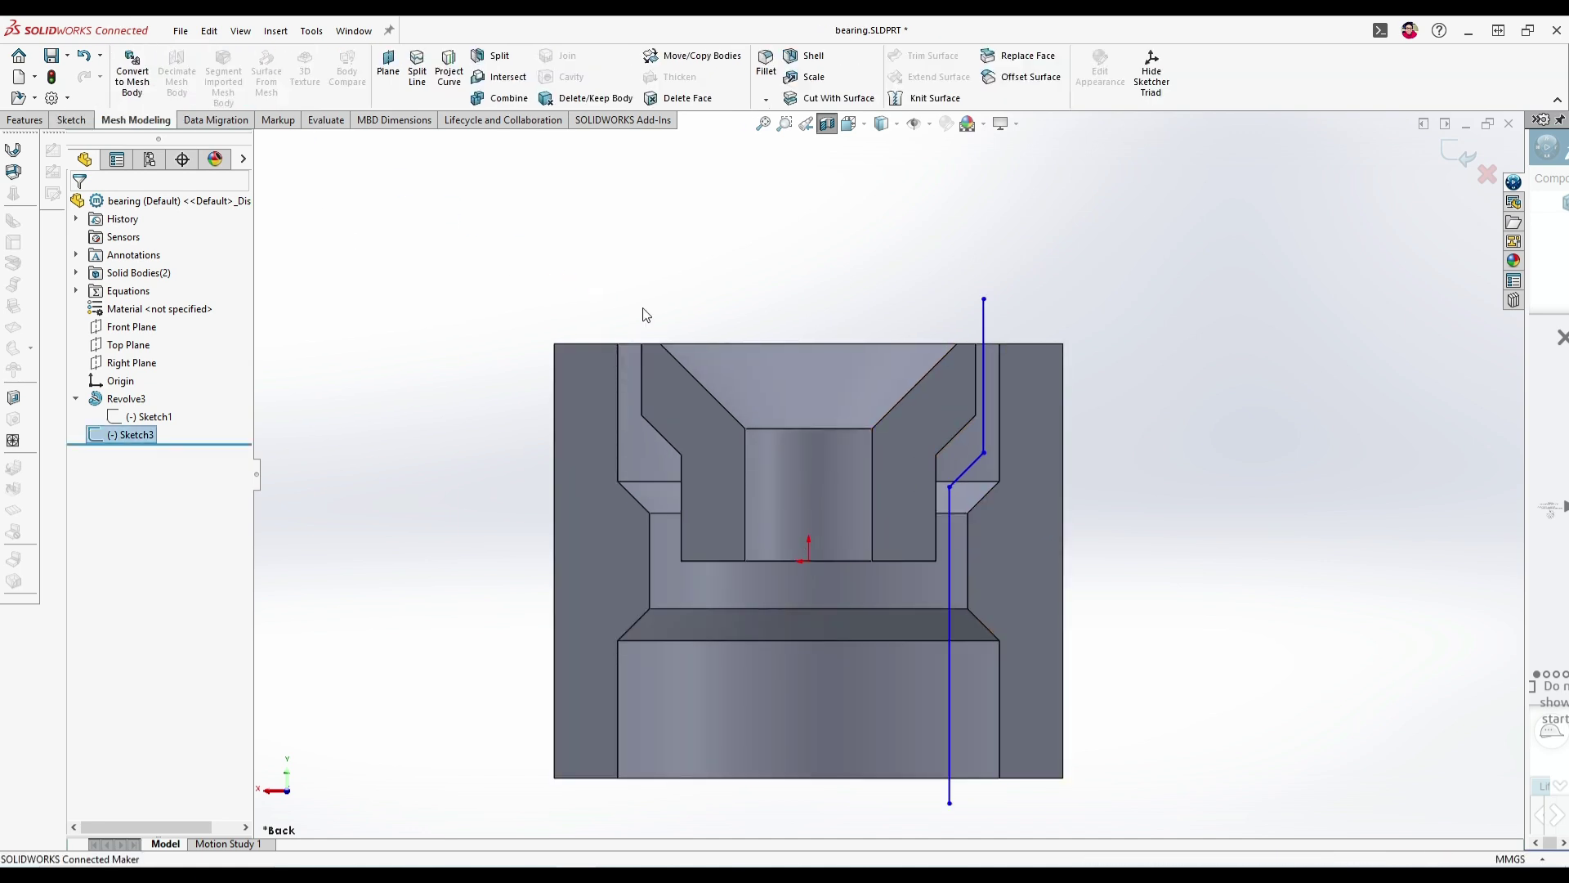
scroll(725, 286, up, 2)
mouse_move(805, 458)
middle_down()
mouse_move(760, 593)
mouse_move(797, 588)
middle_up()
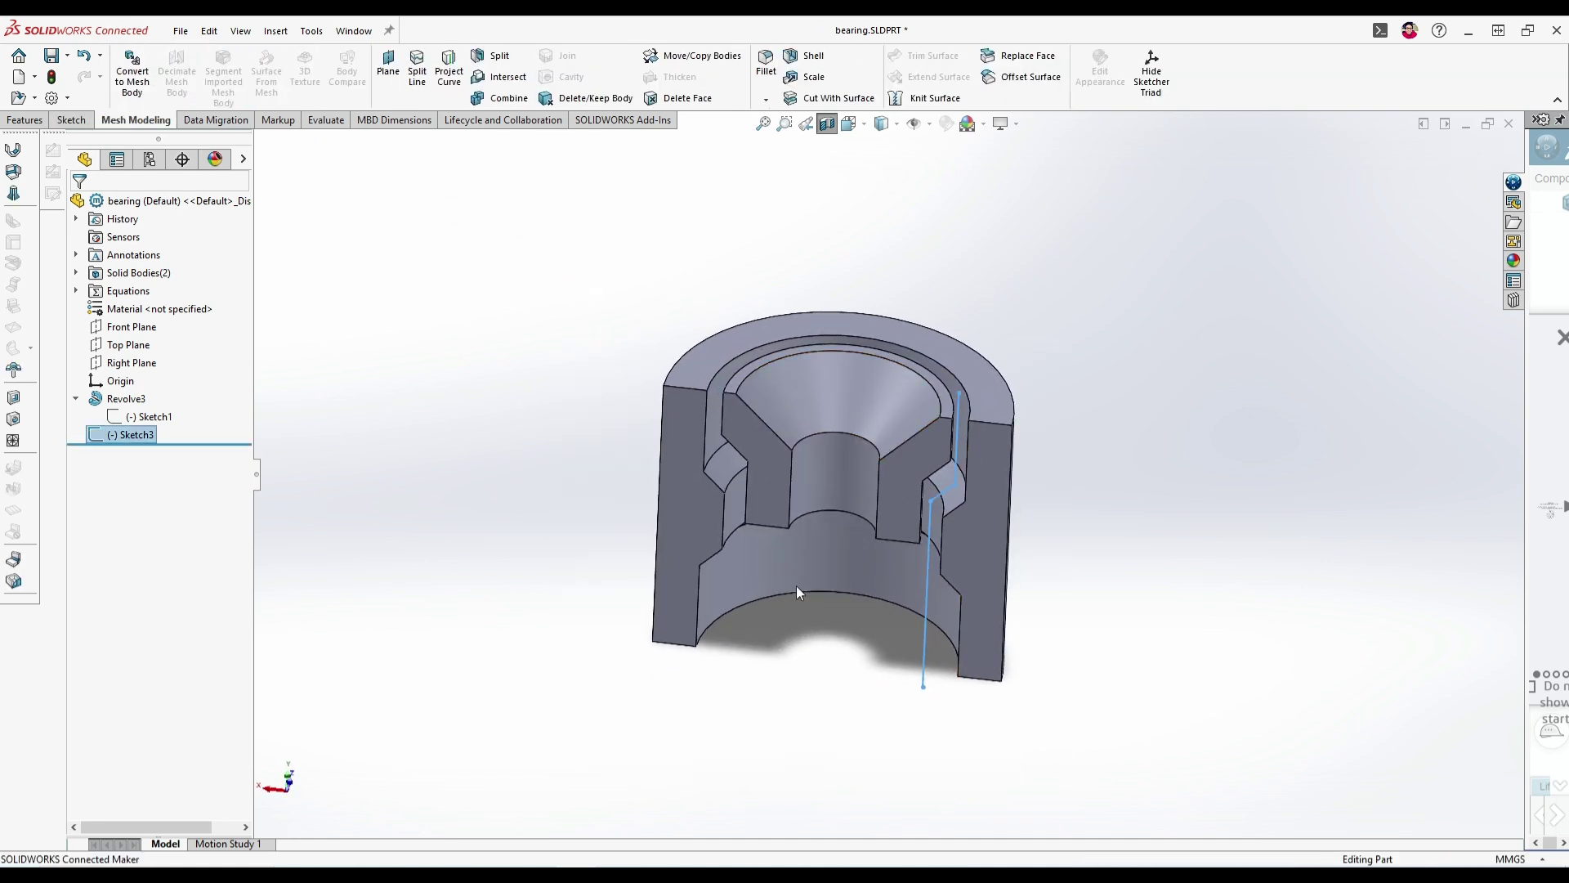
click(276, 31)
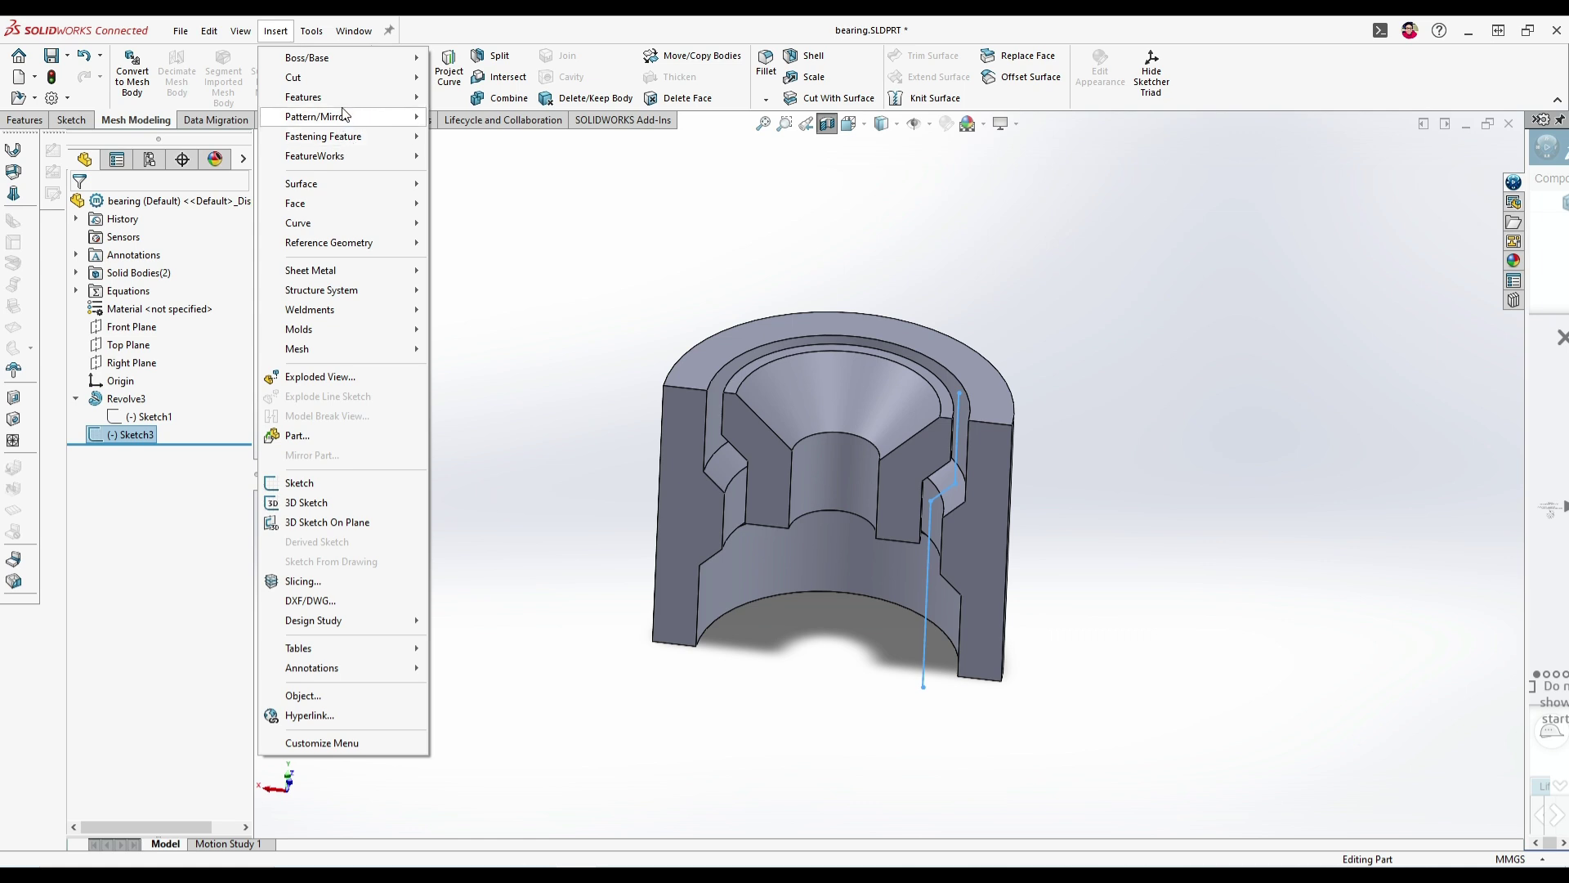
mouse_move(349, 195)
click(455, 203)
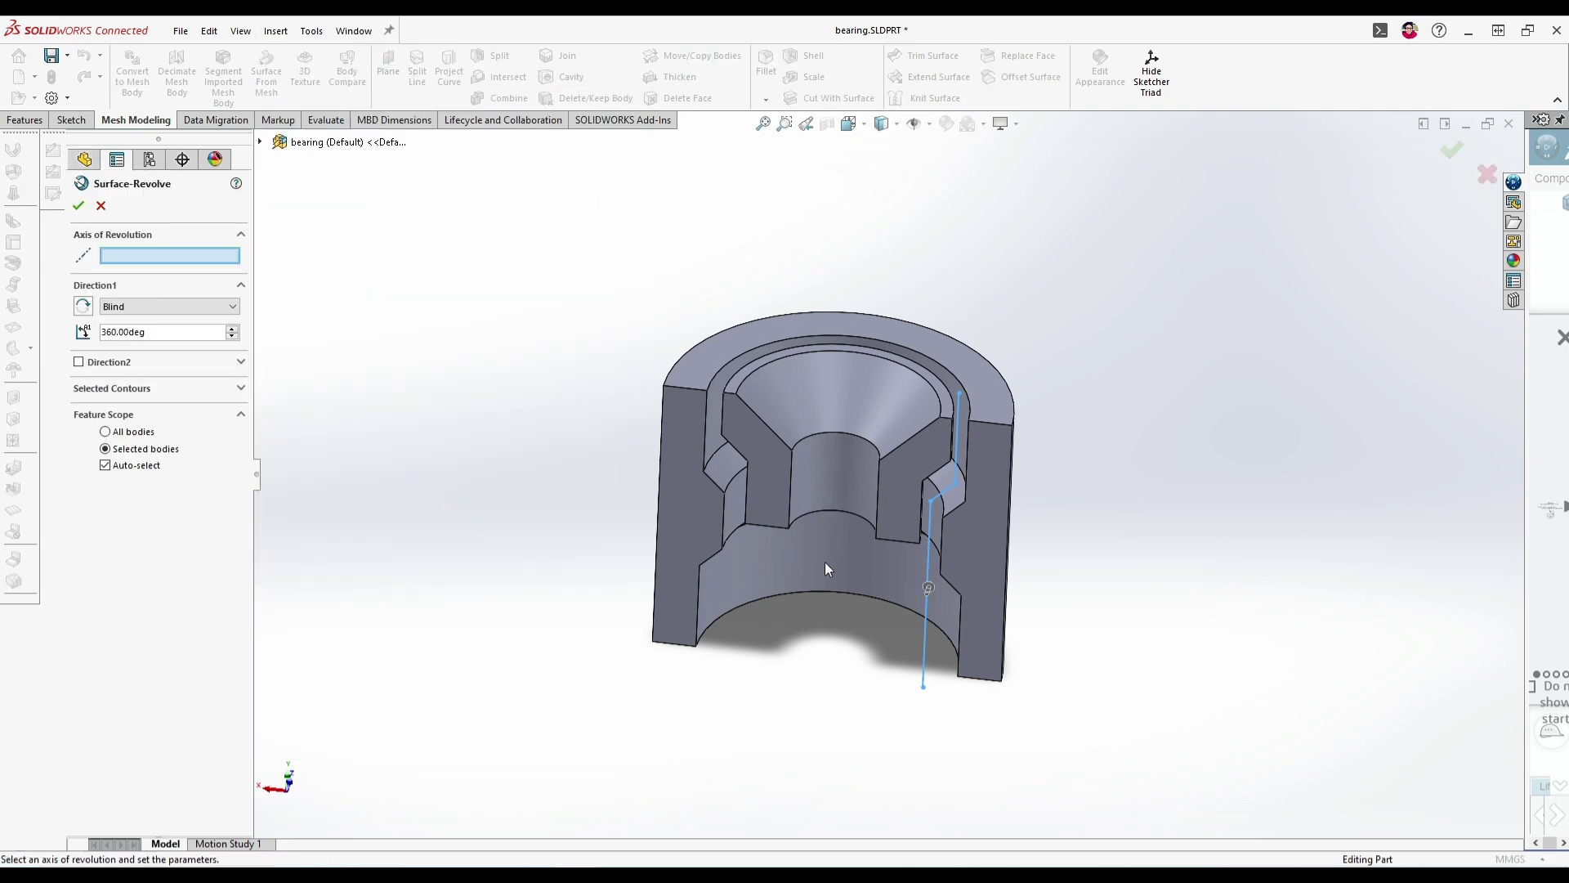
click(101, 206)
- Edit the stepped-line sketch to add a vertical centerline in line with the origin, extending past both ends of the housing, and finish the sketch
click(124, 435)
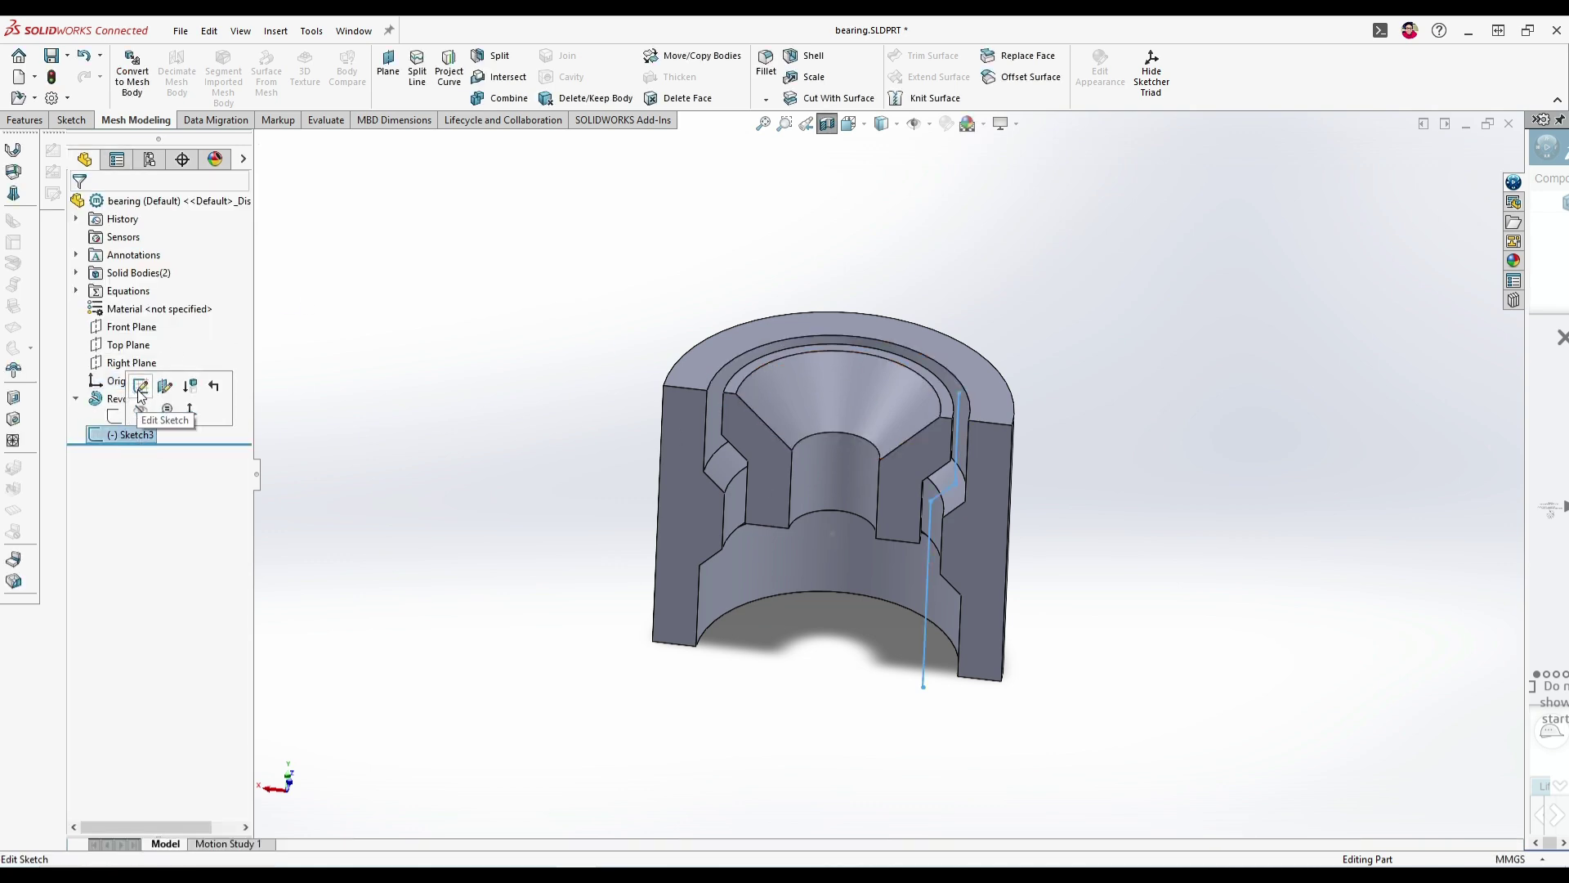
click(140, 386)
click(230, 55)
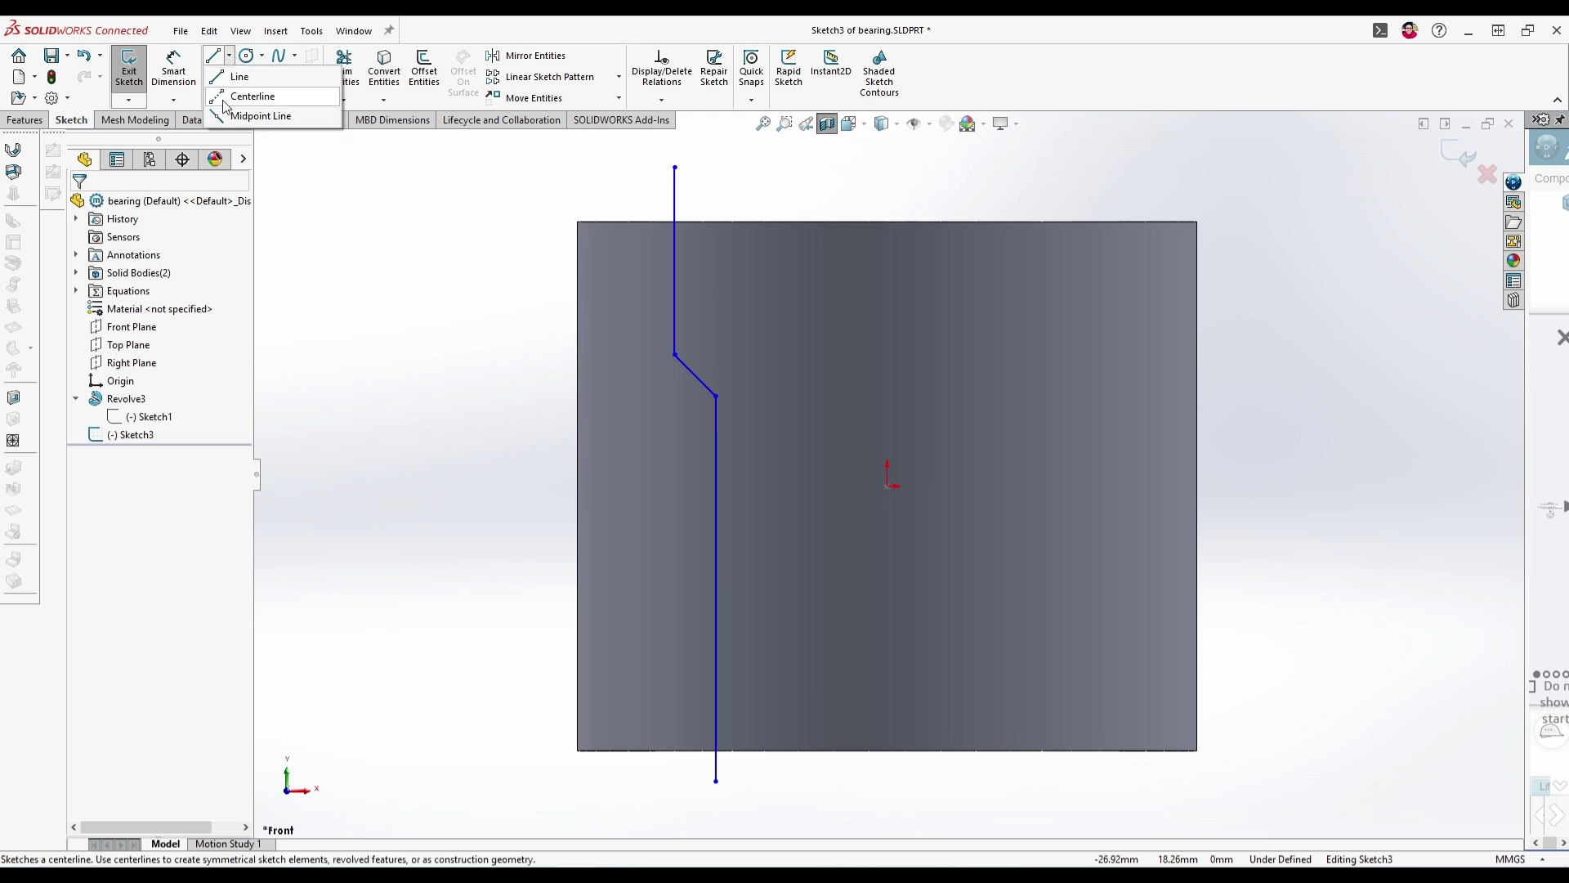
click(251, 97)
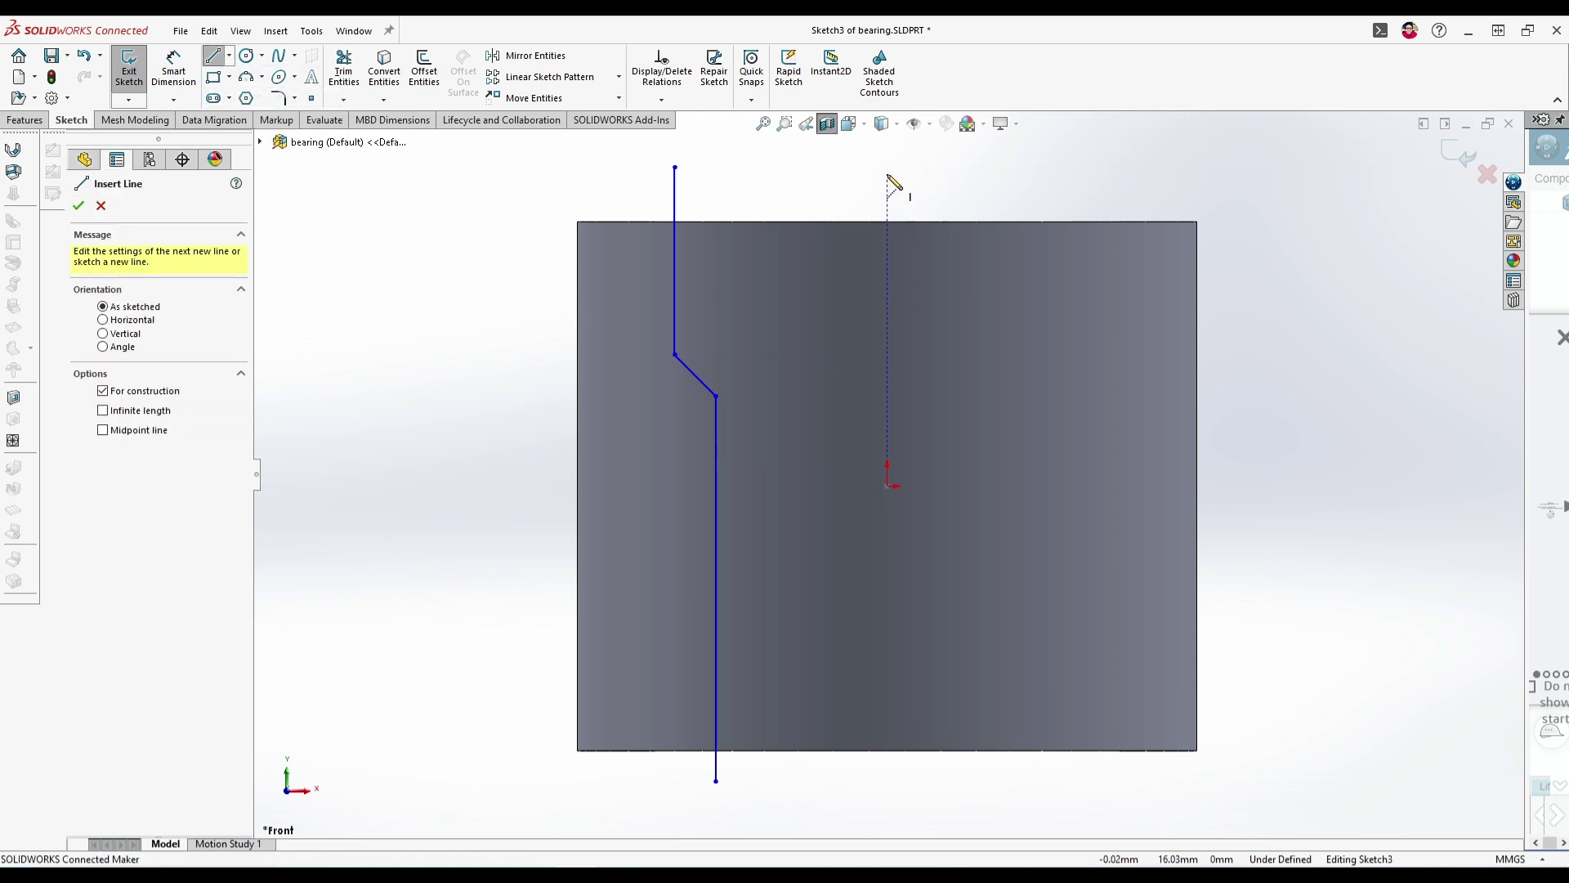
click(887, 163)
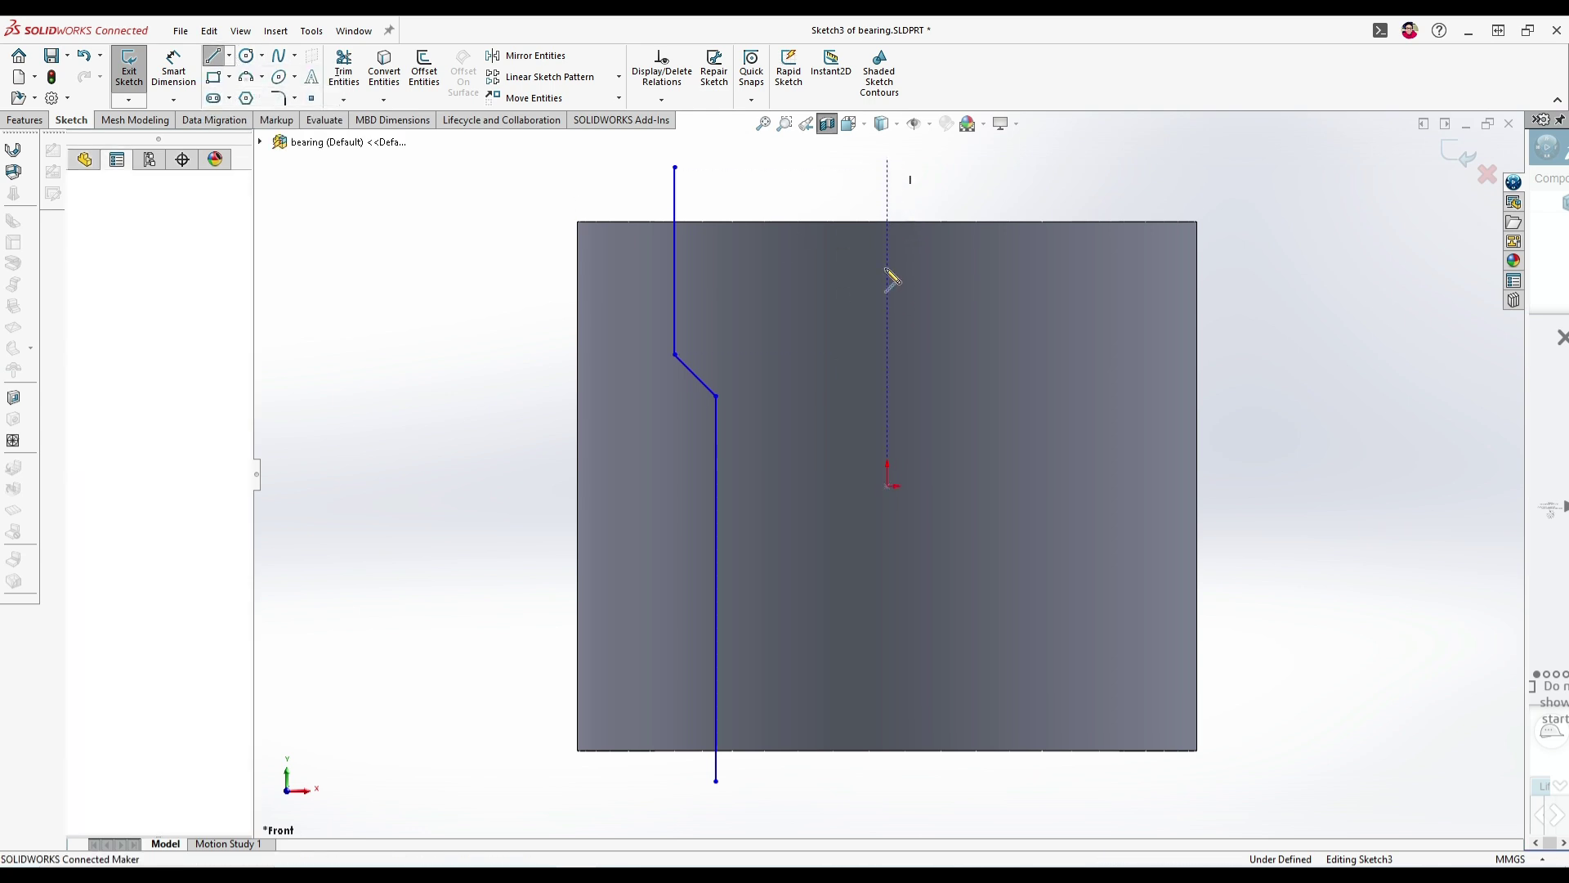
click(888, 810)
key(Escape)
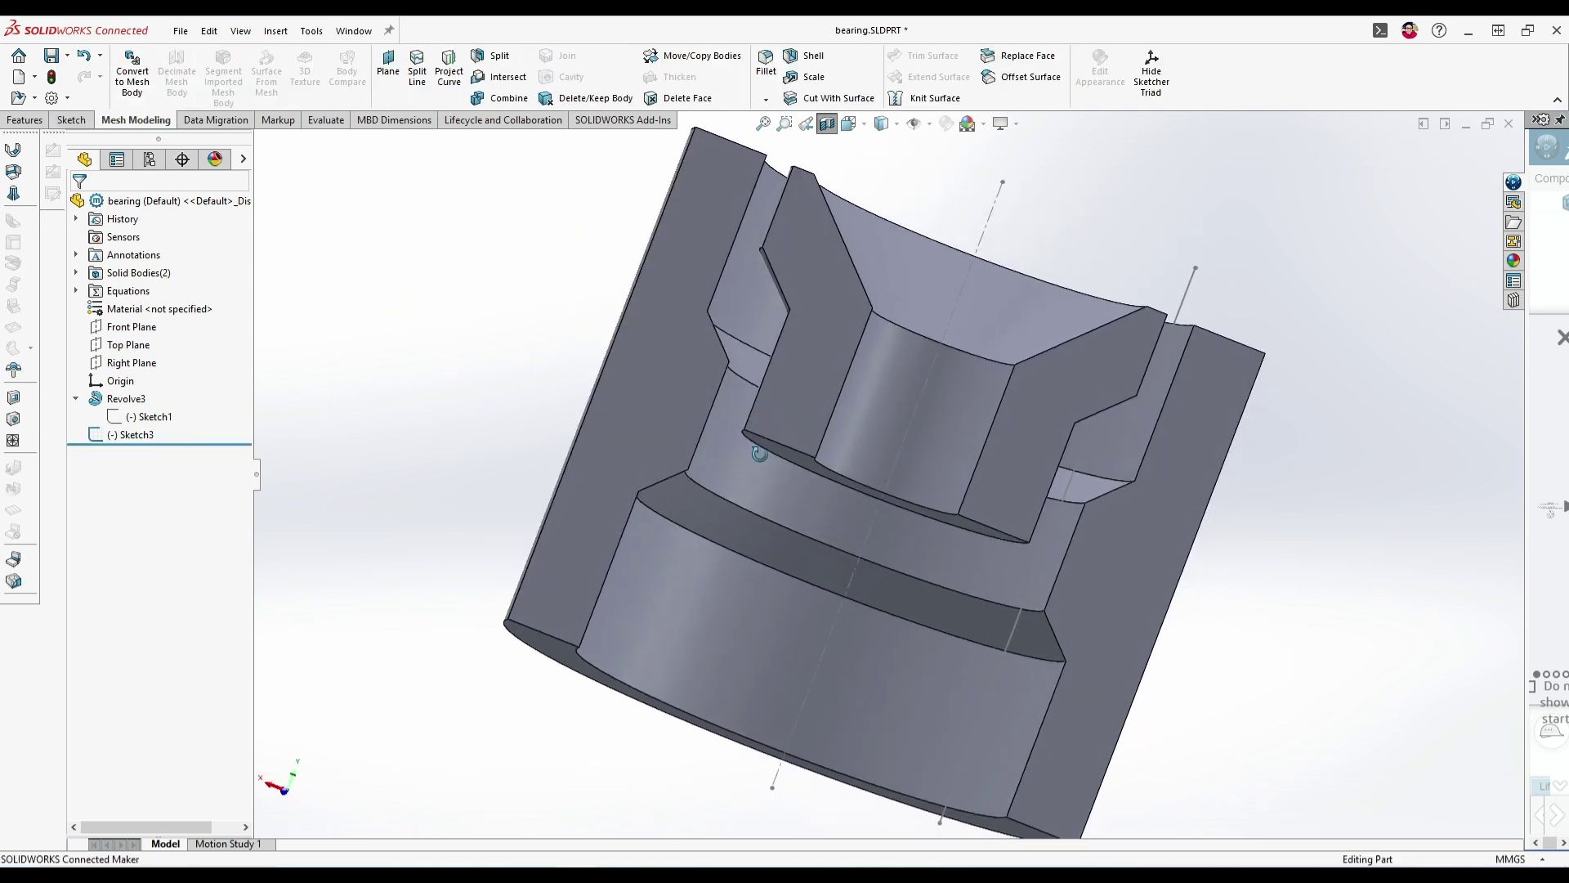
- Revolve the stepped sketch line 360° about the vertical centerline as a surface, and turn off the section view
middle_drag(901, 383, 831, 454)
click(286, 38)
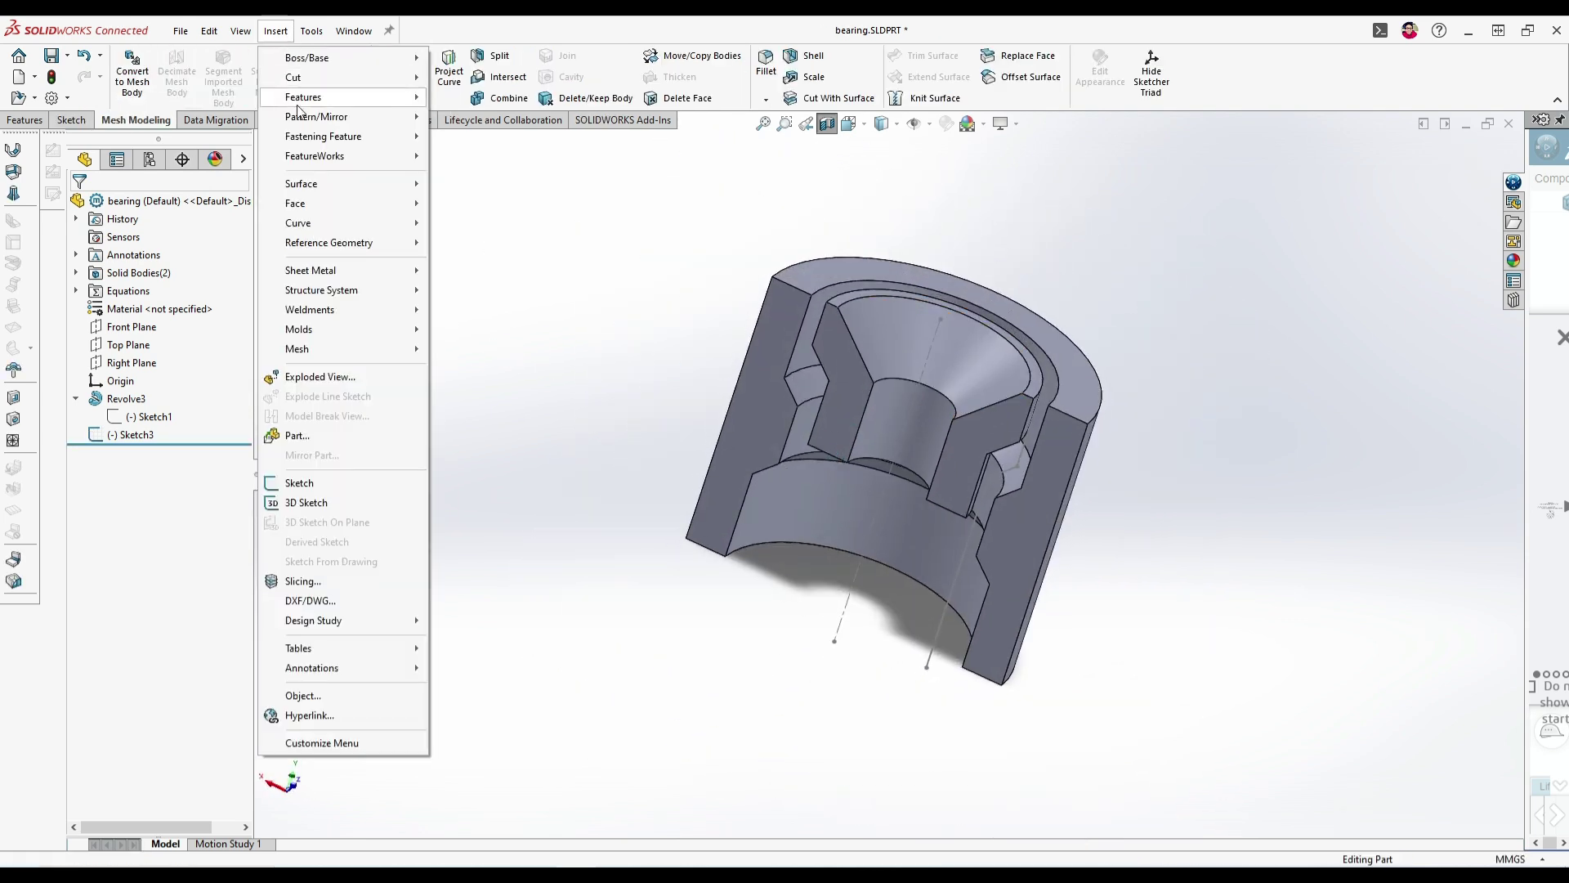
mouse_move(368, 186)
click(461, 206)
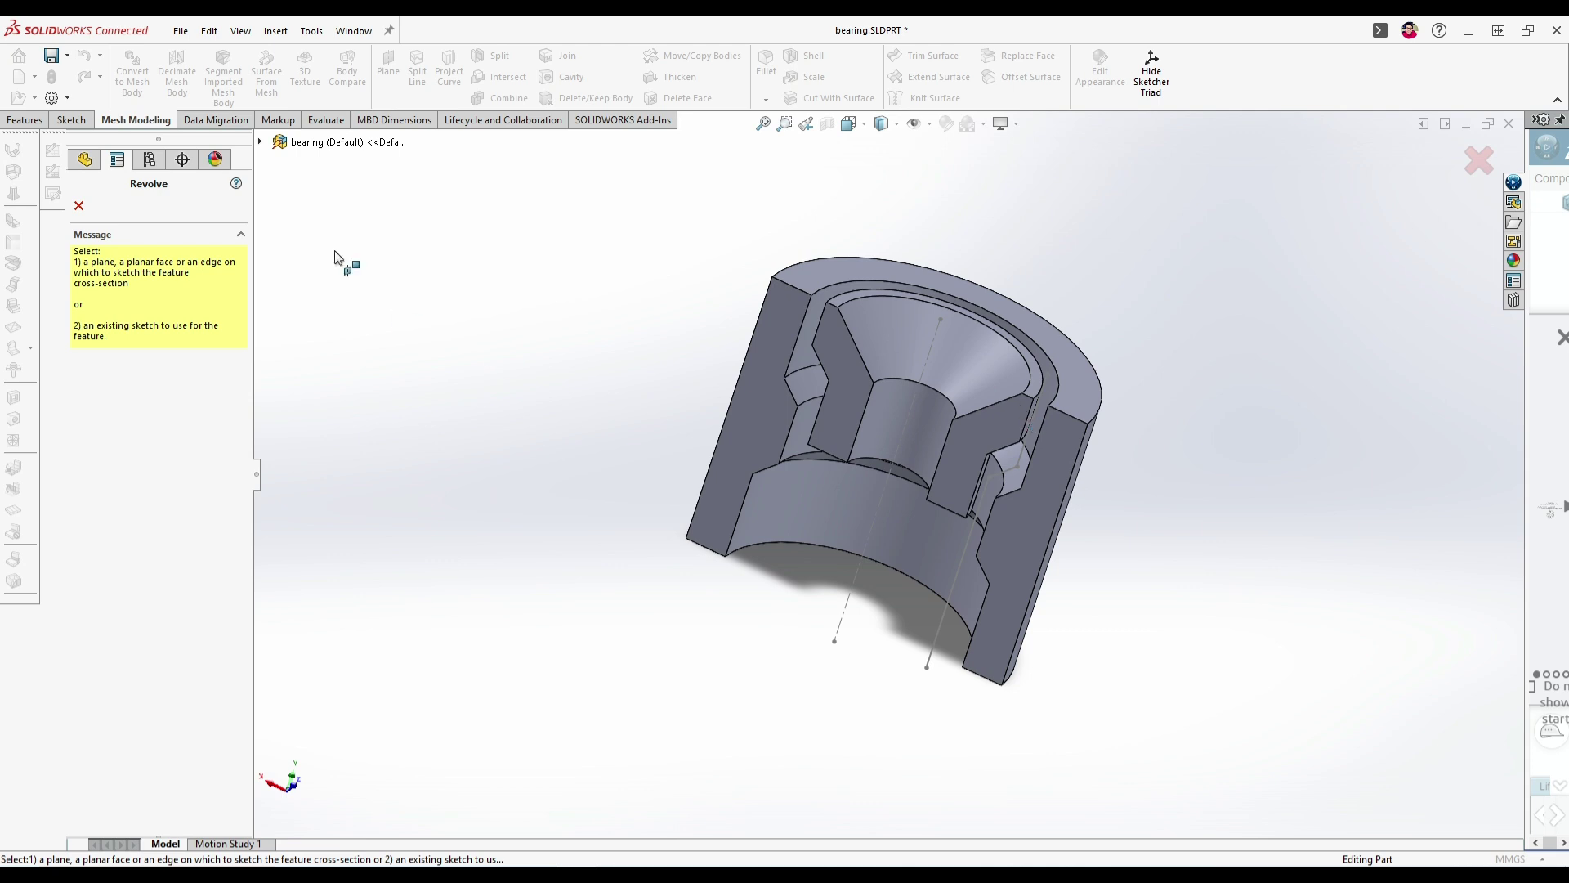
click(260, 142)
click(333, 358)
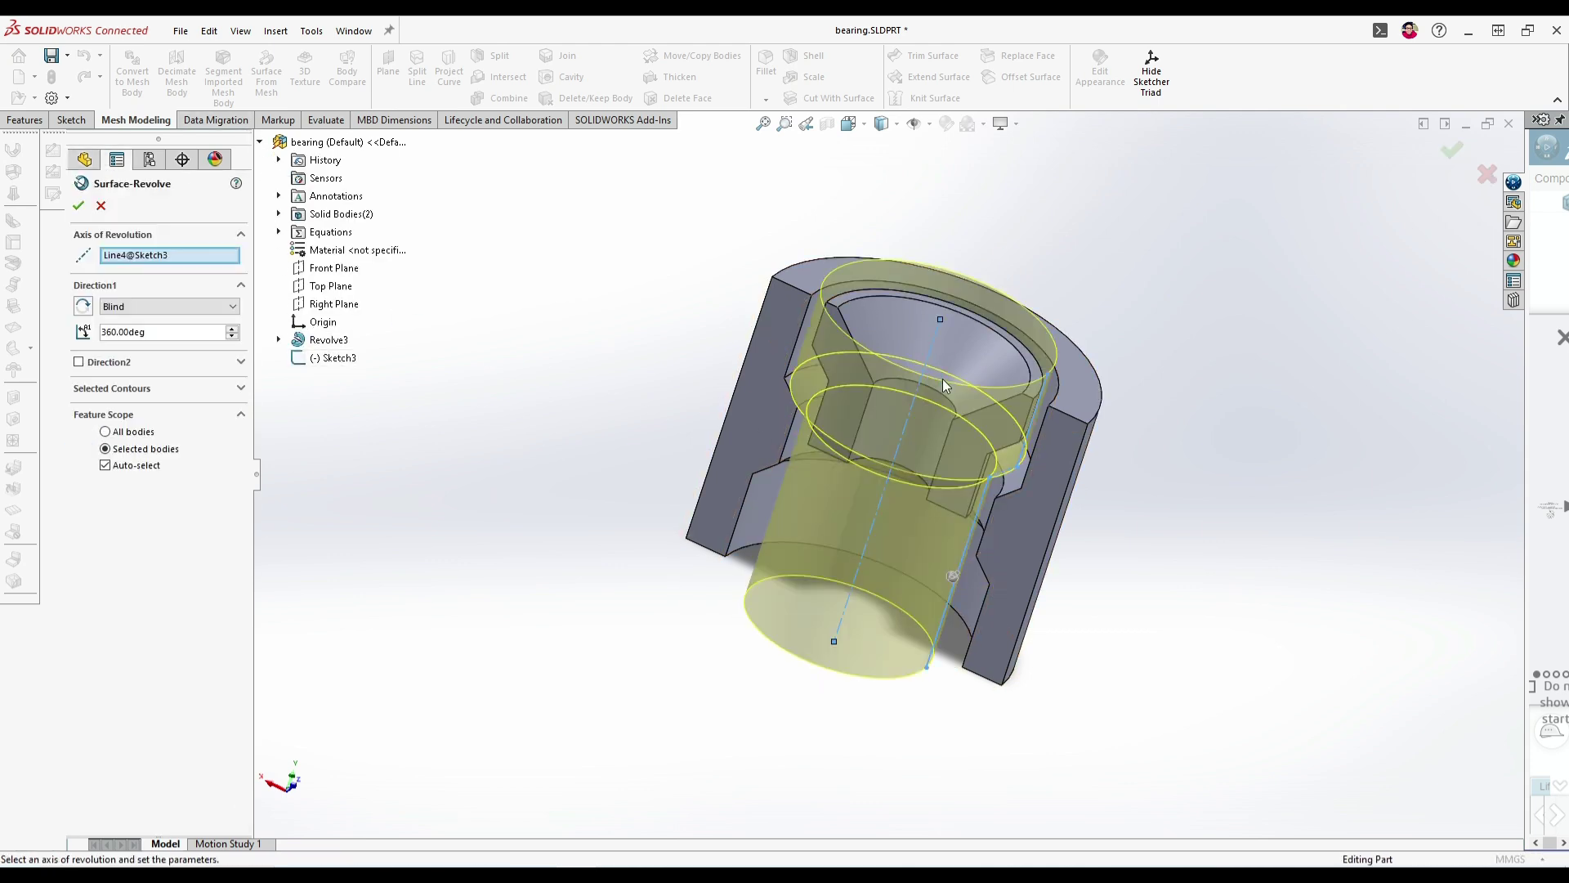
click(78, 203)
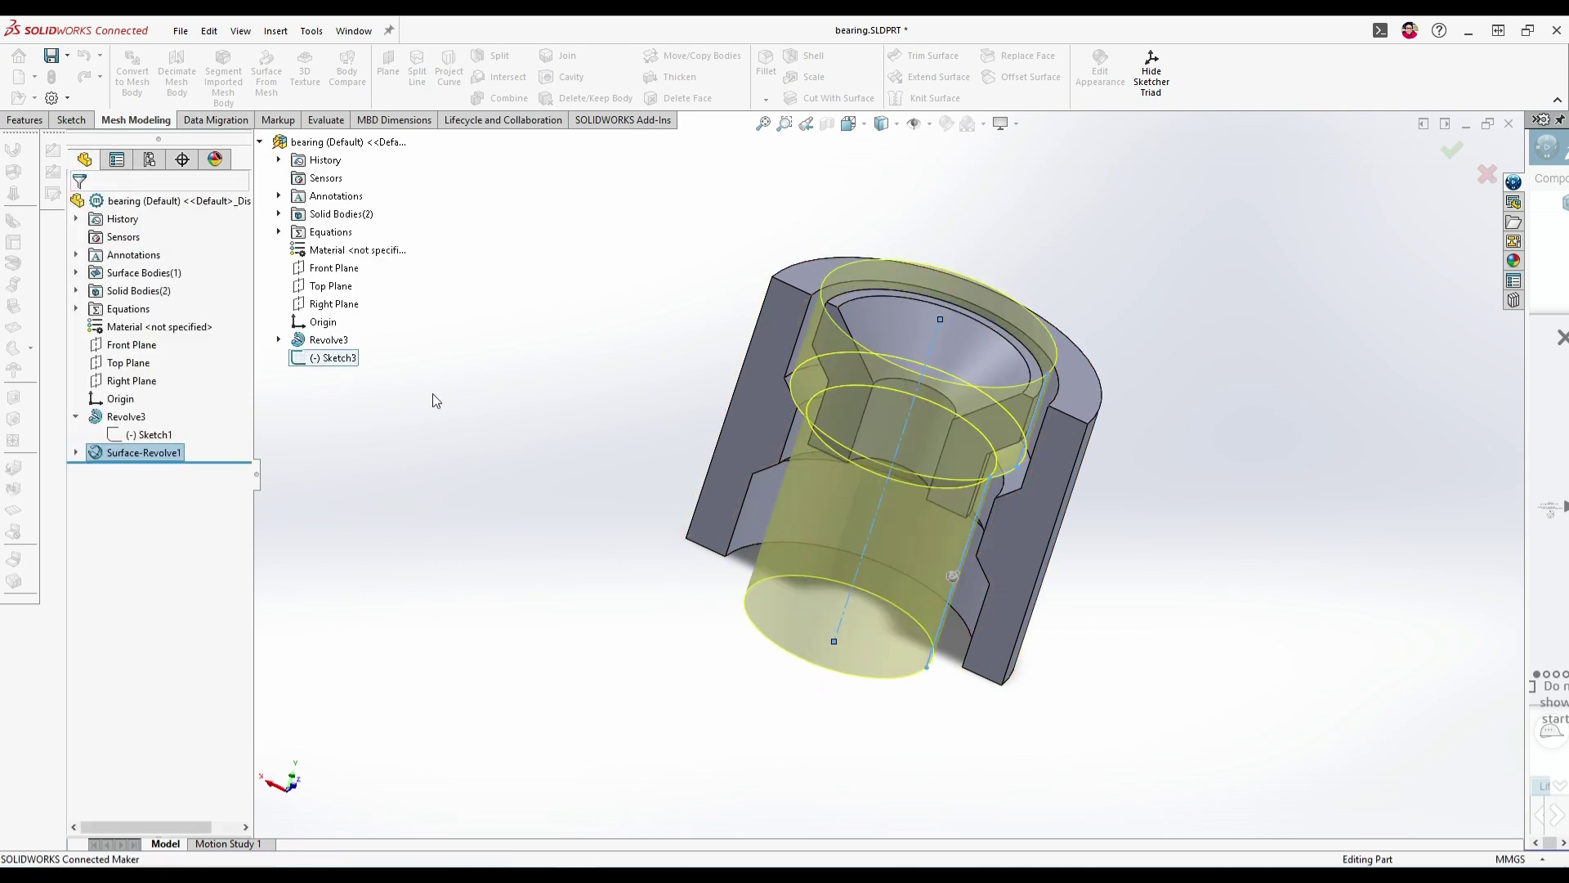
middle_drag(680, 394, 648, 444)
click(827, 123)
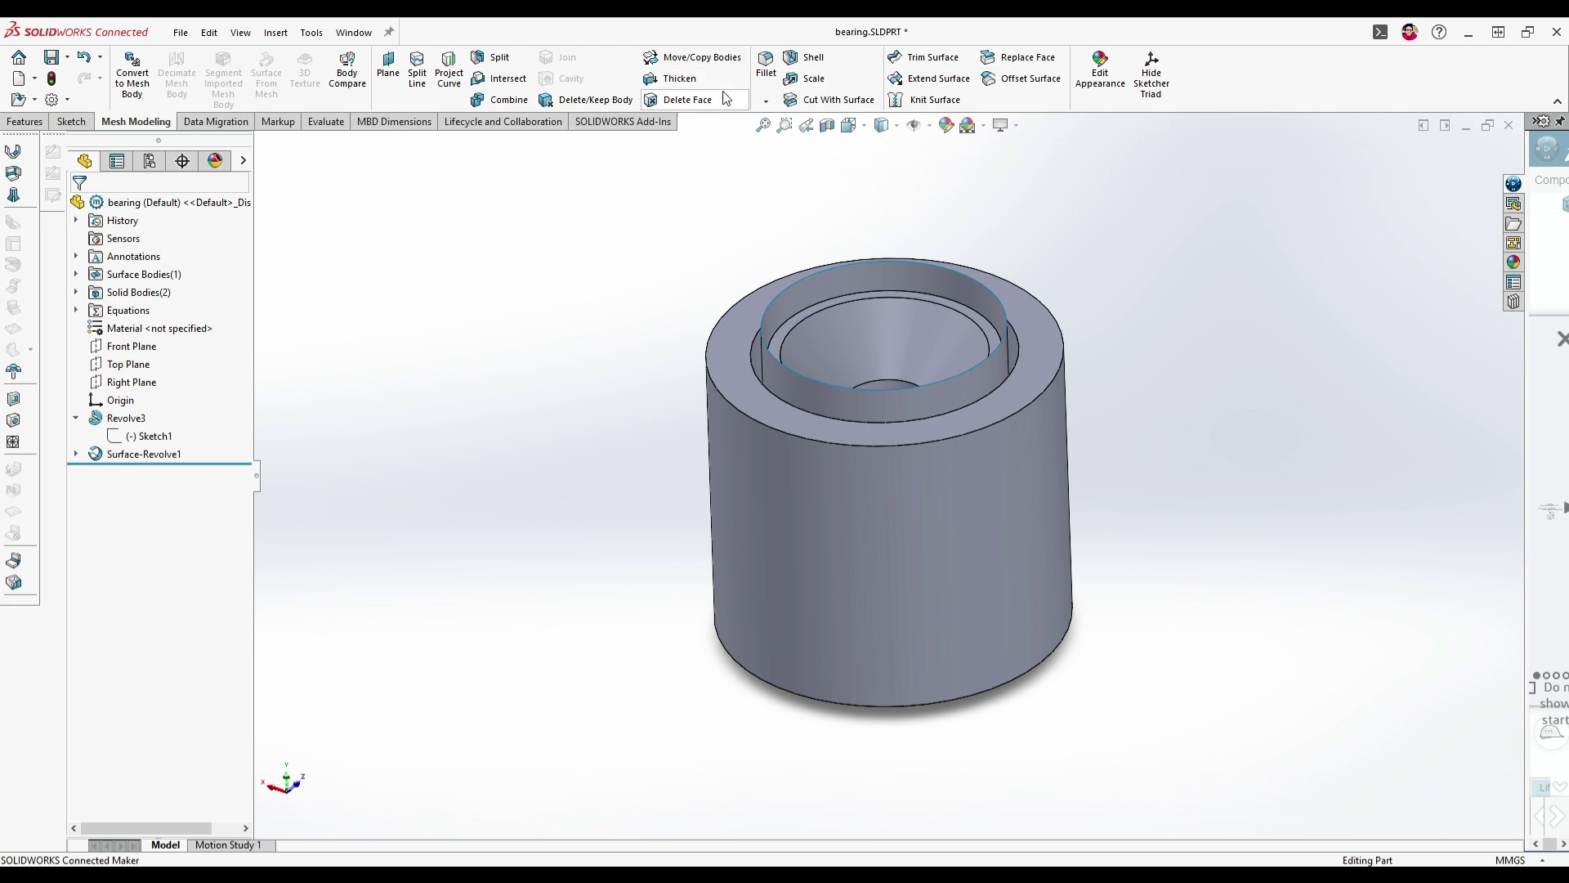
- Split all bodies with the revolved surface, marking only the outer housing among the resulting bodies, and hide the surface
click(497, 57)
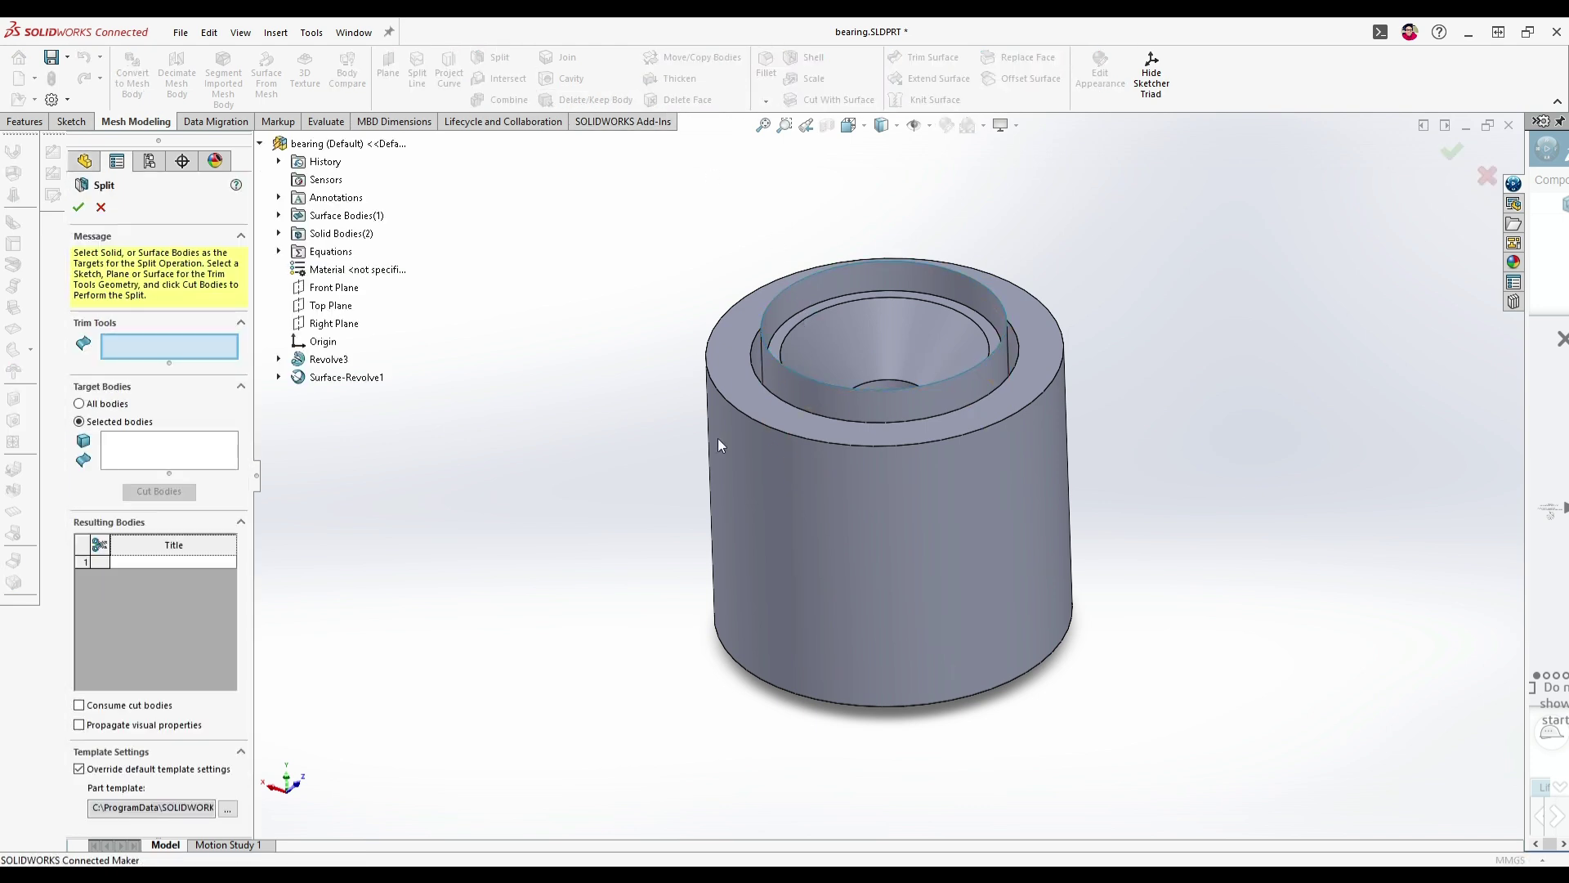
click(768, 368)
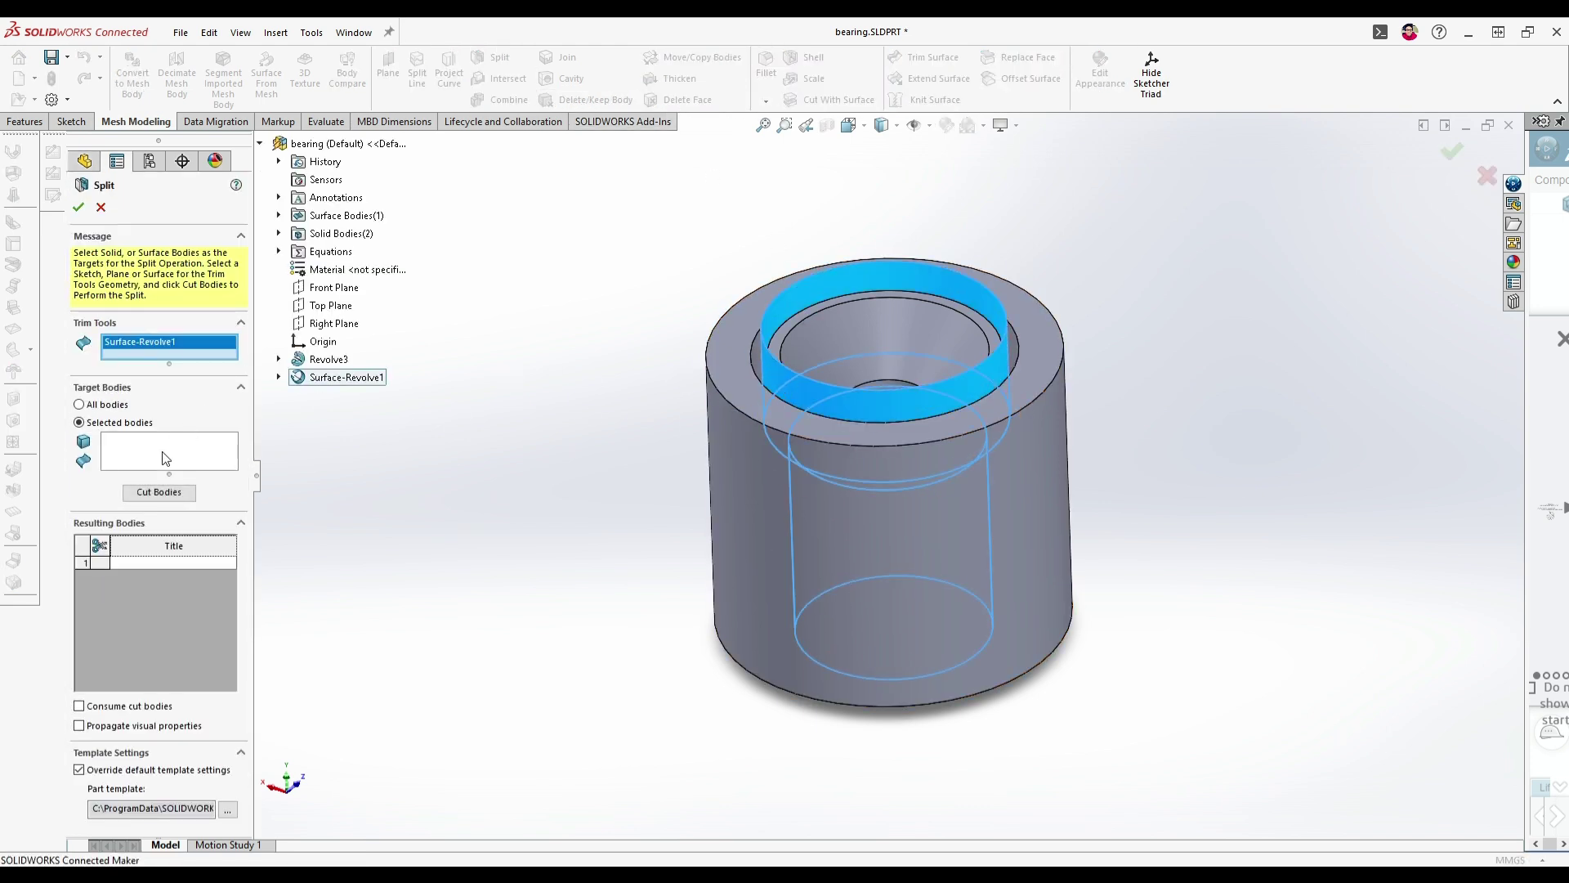
click(79, 405)
click(155, 423)
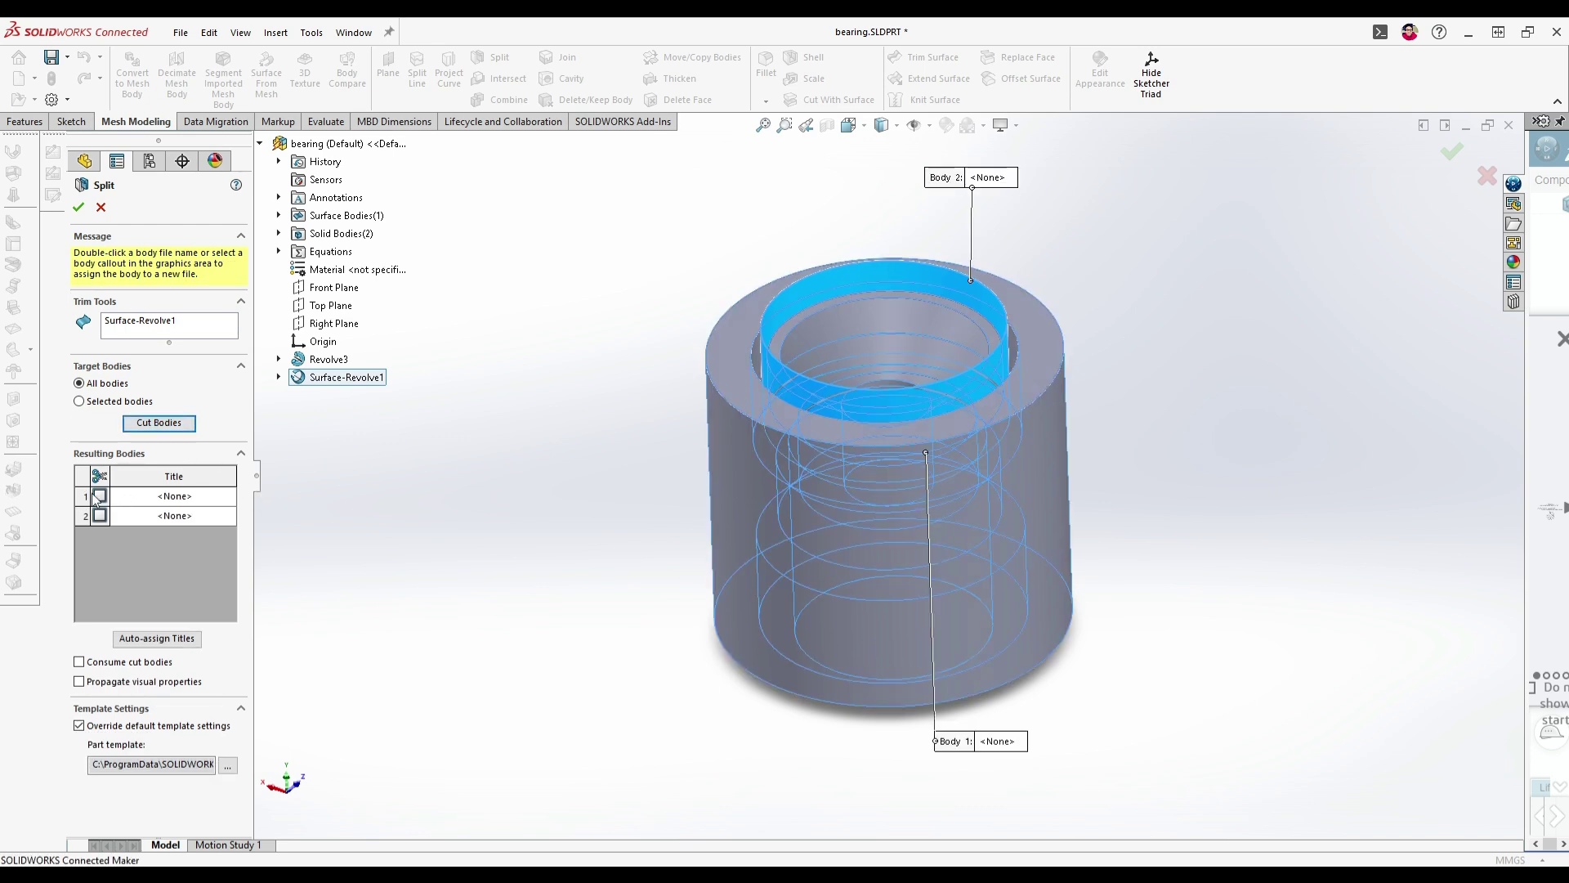
click(99, 496)
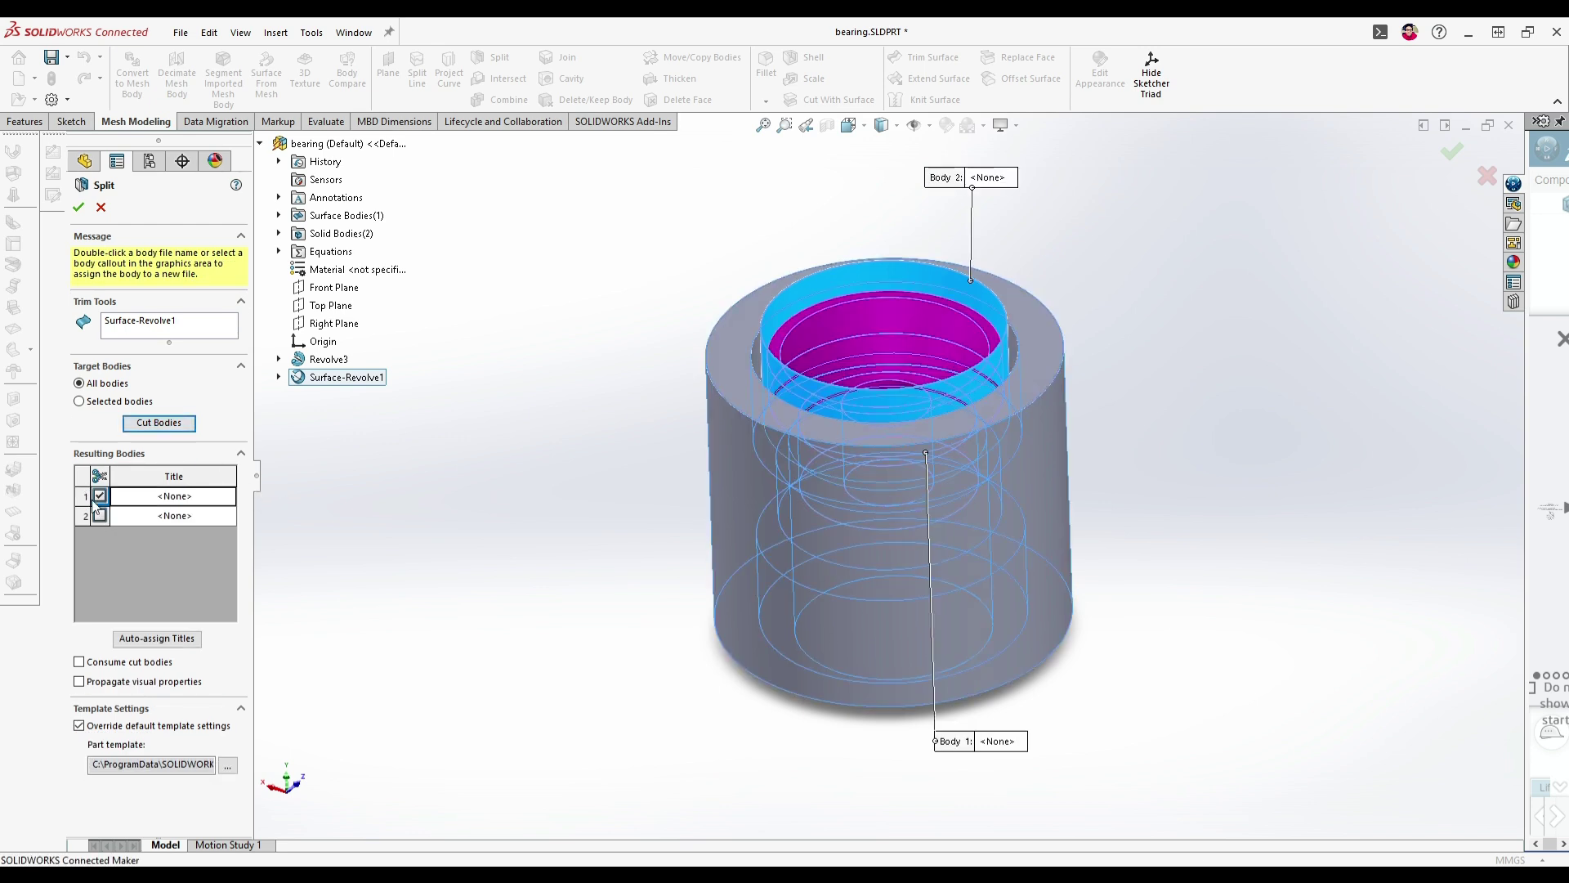
click(99, 515)
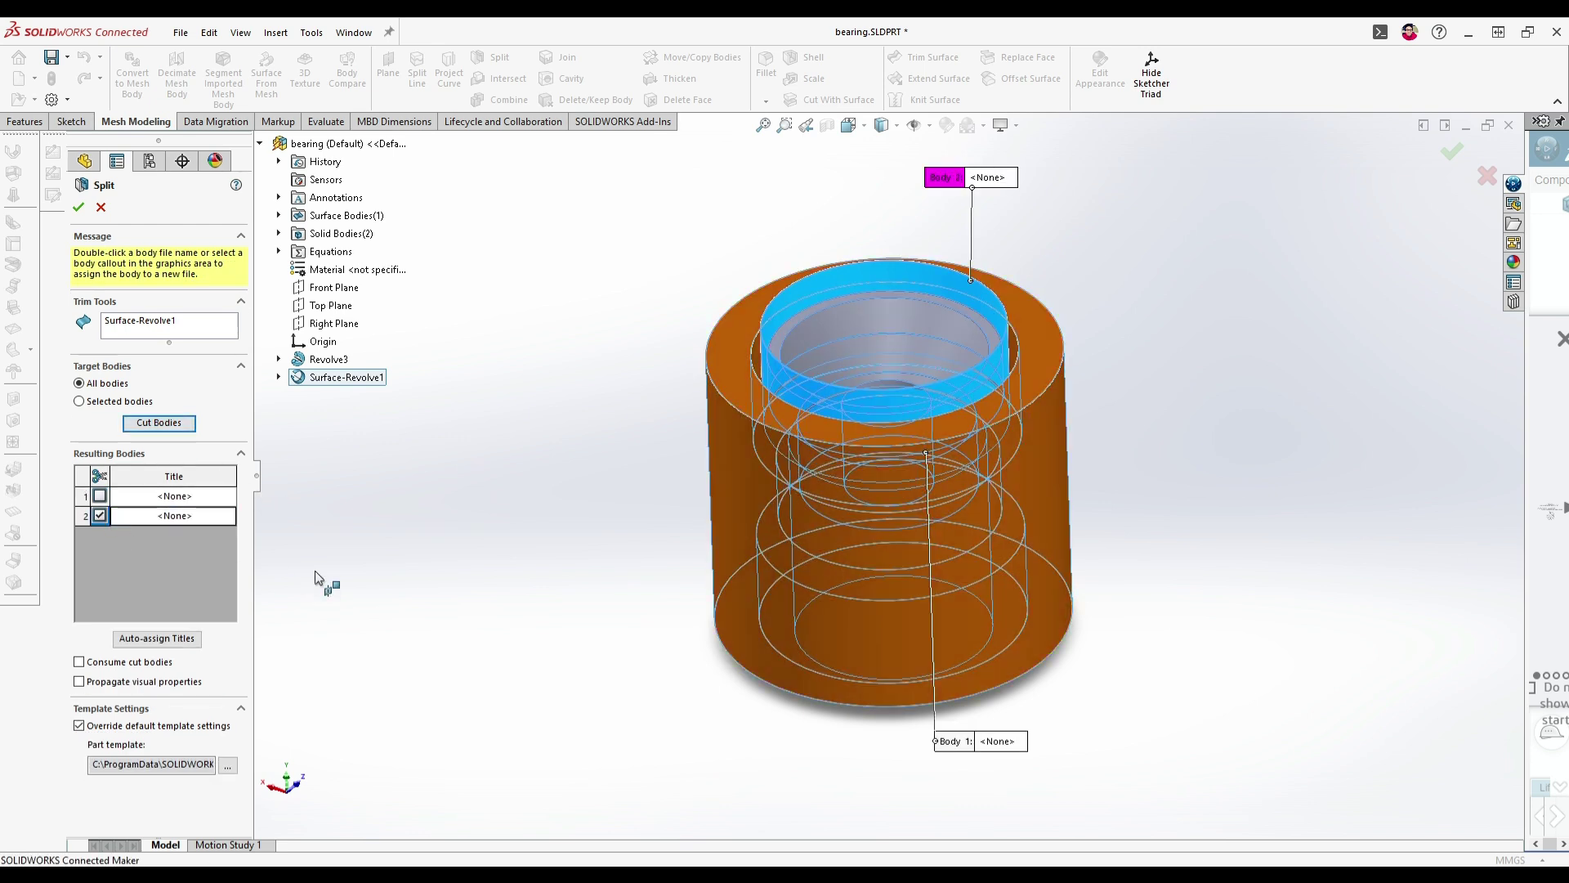
click(79, 207)
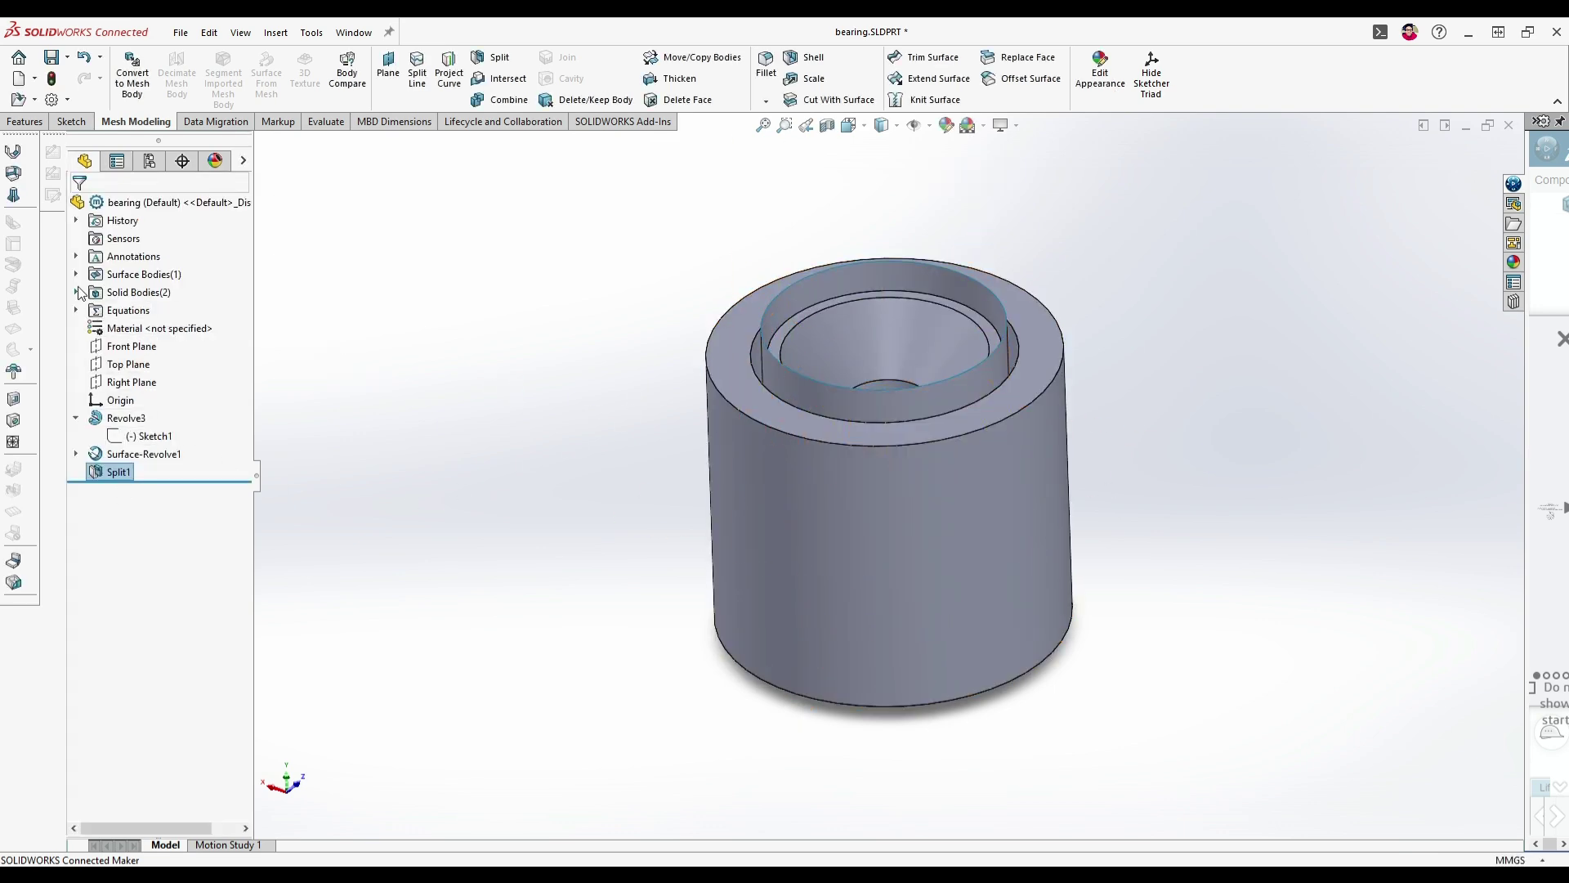
click(115, 460)
click(134, 430)
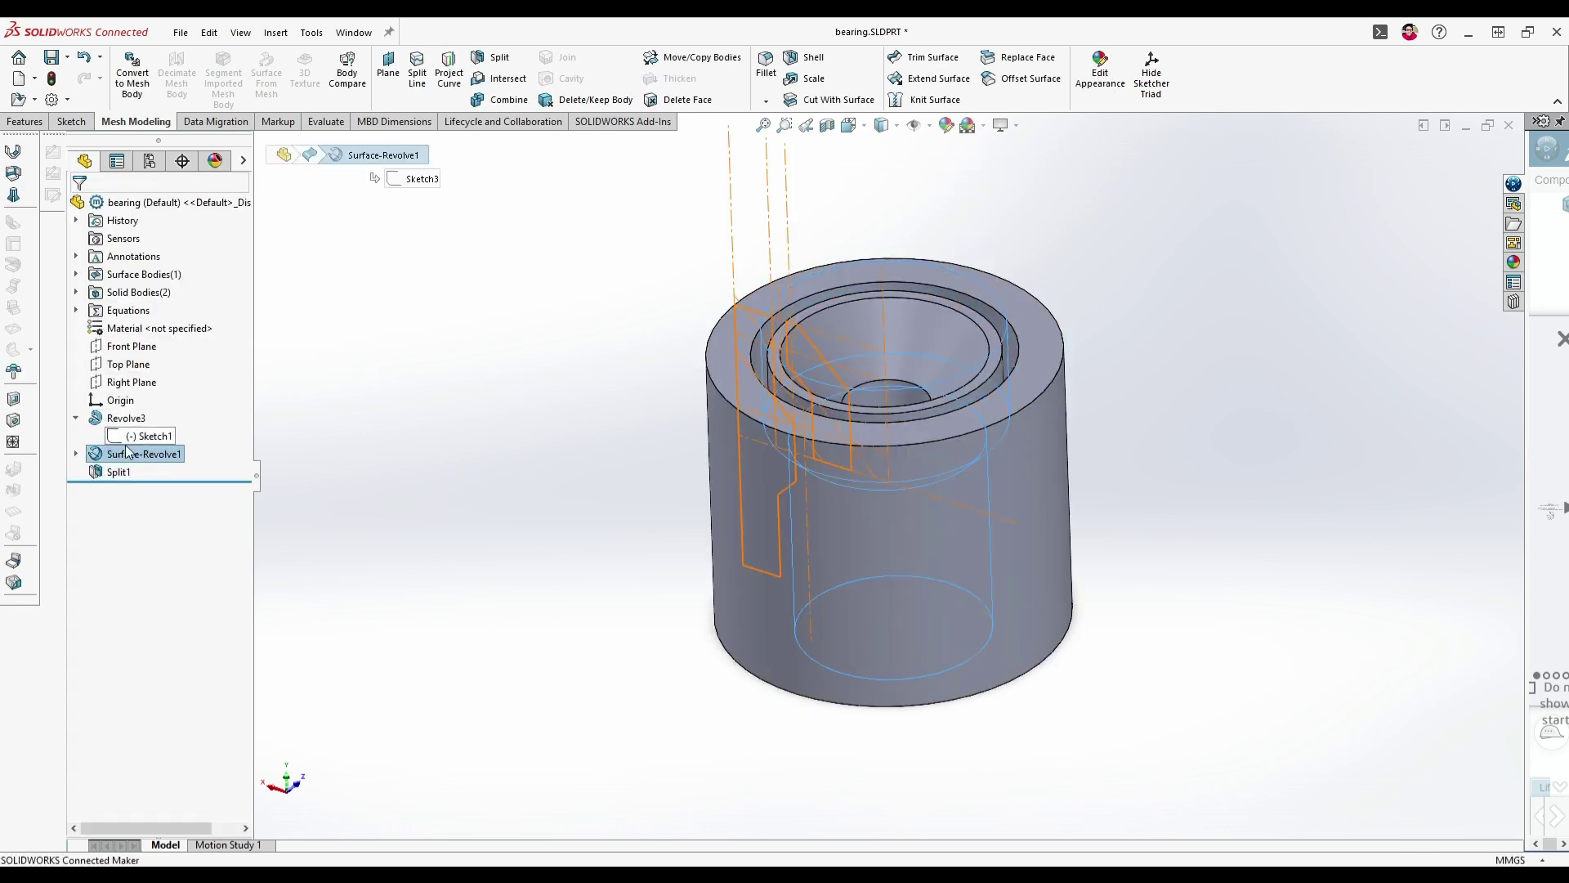
- Inspect the split solid bodies by highlighting, hiding and showing the outer housing and the inner ring in turn
click(76, 292)
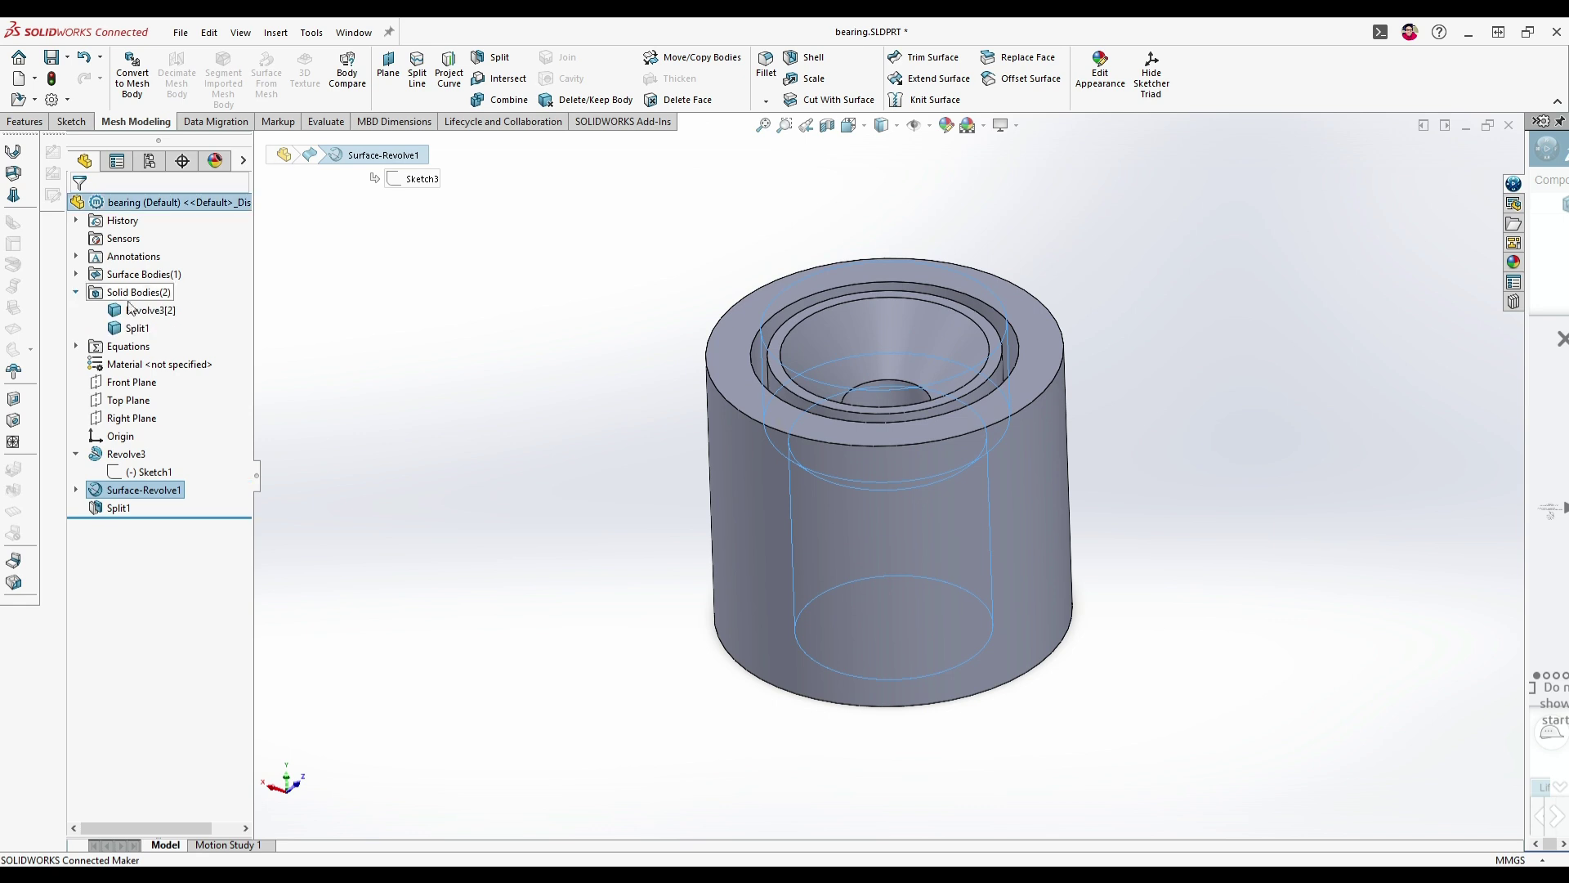
click(143, 309)
click(137, 328)
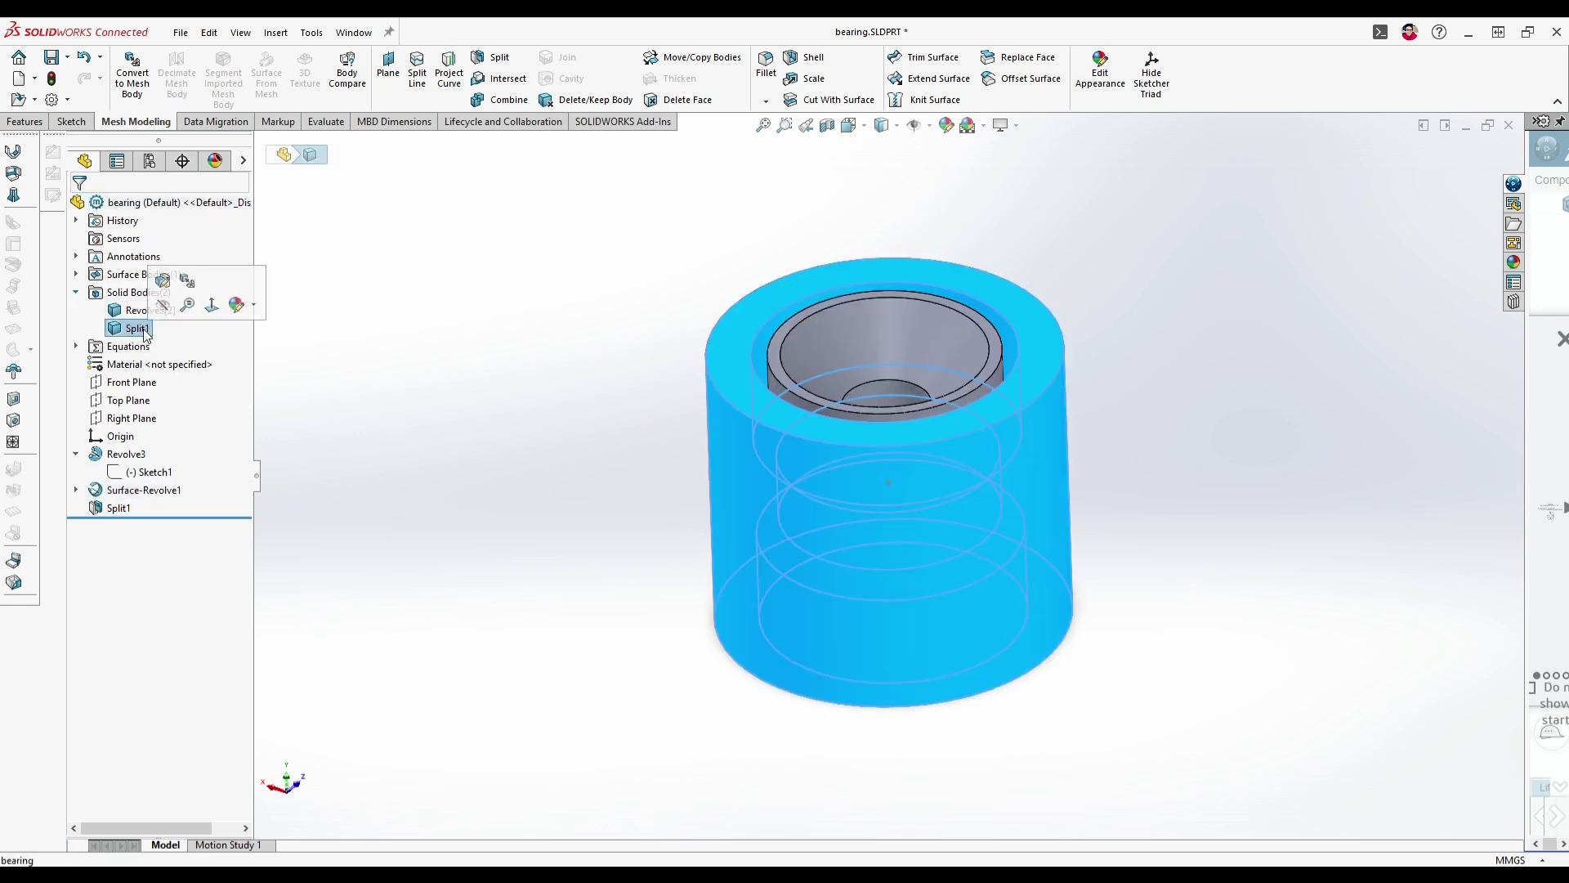
click(160, 312)
click(138, 328)
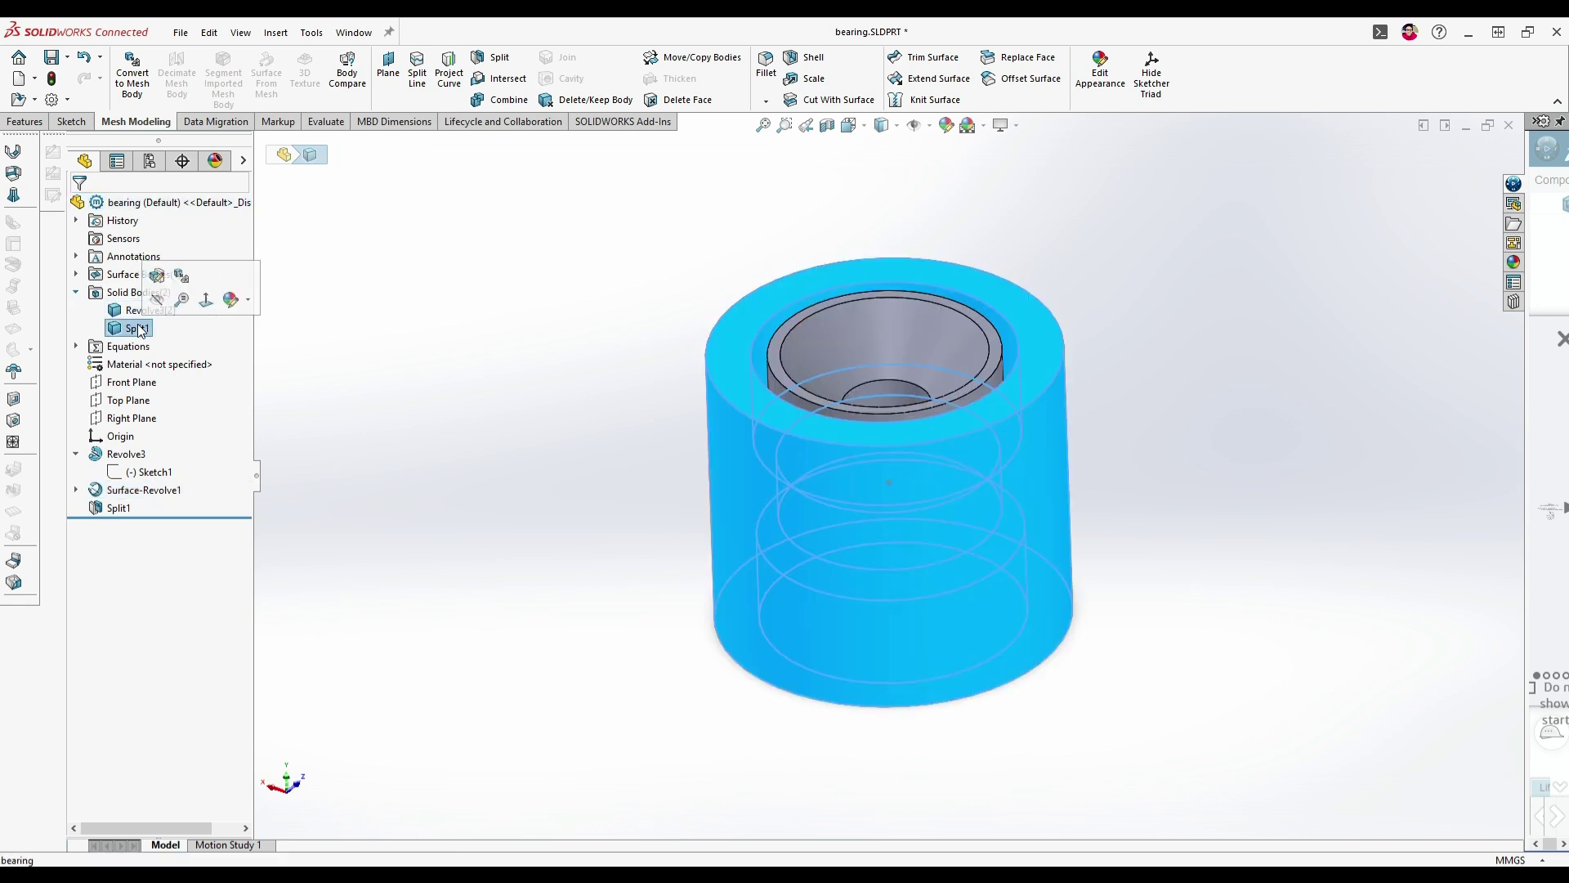
click(160, 303)
middle_drag(1192, 540, 1122, 511)
click(137, 328)
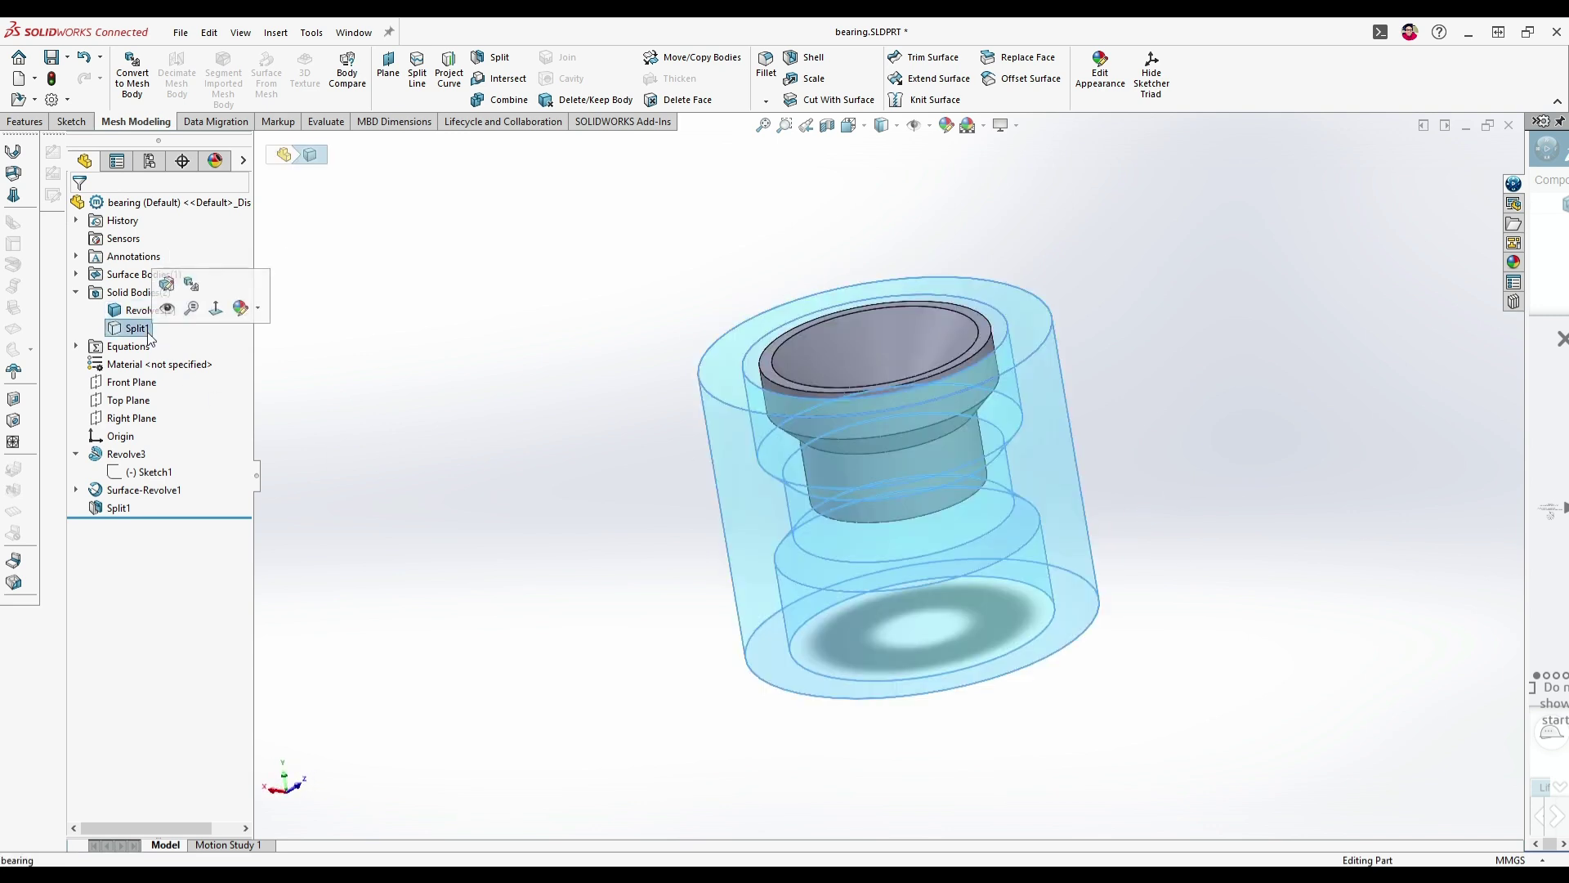
click(160, 302)
click(152, 313)
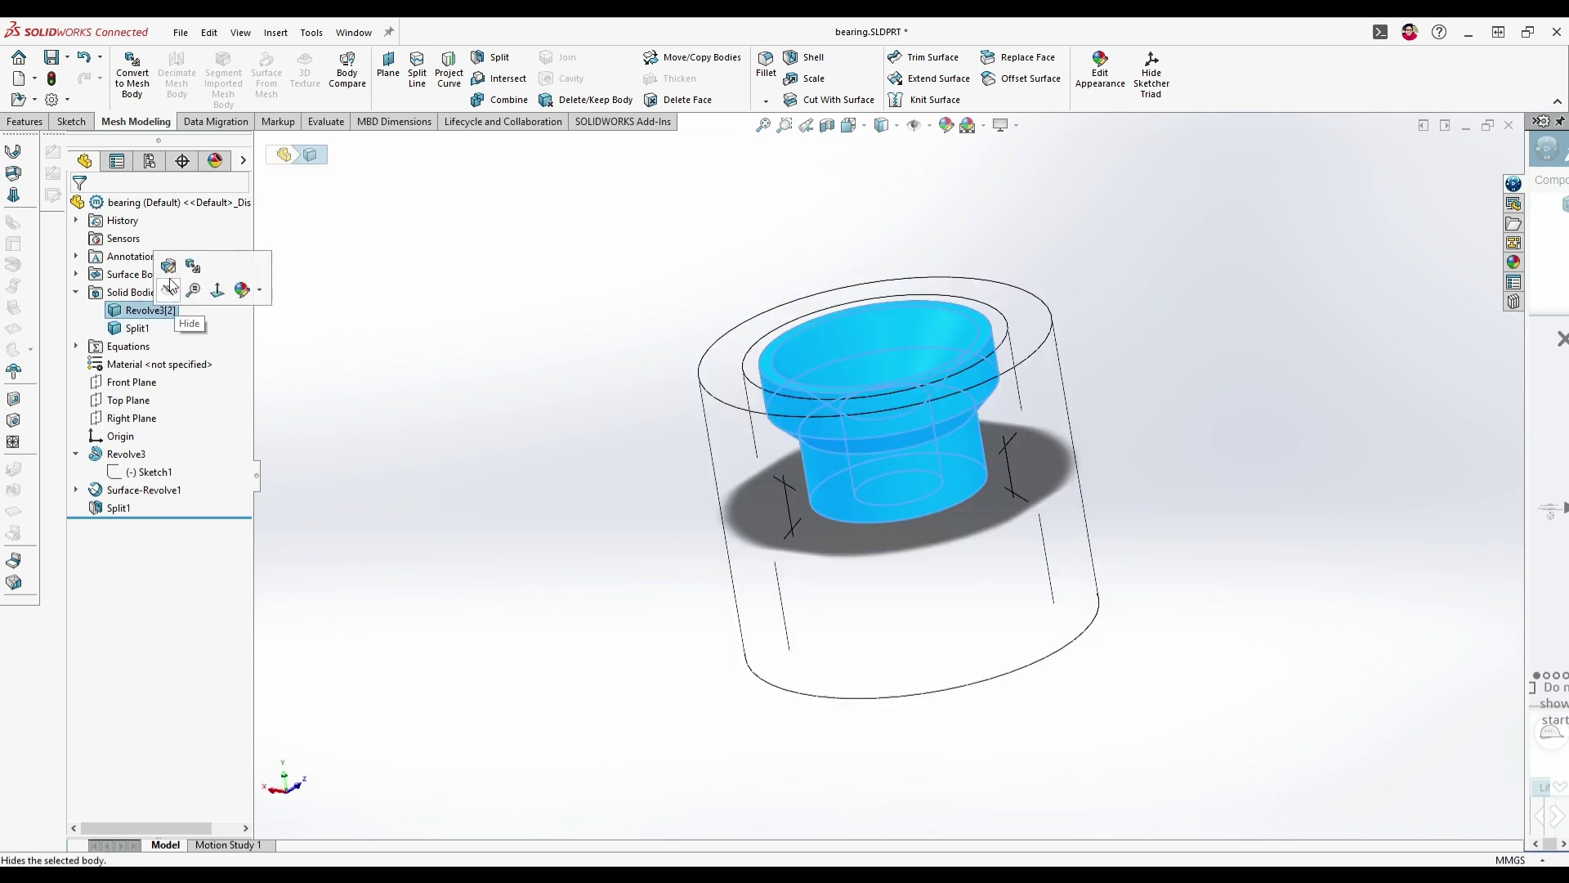
click(170, 286)
middle_drag(517, 379, 515, 414)
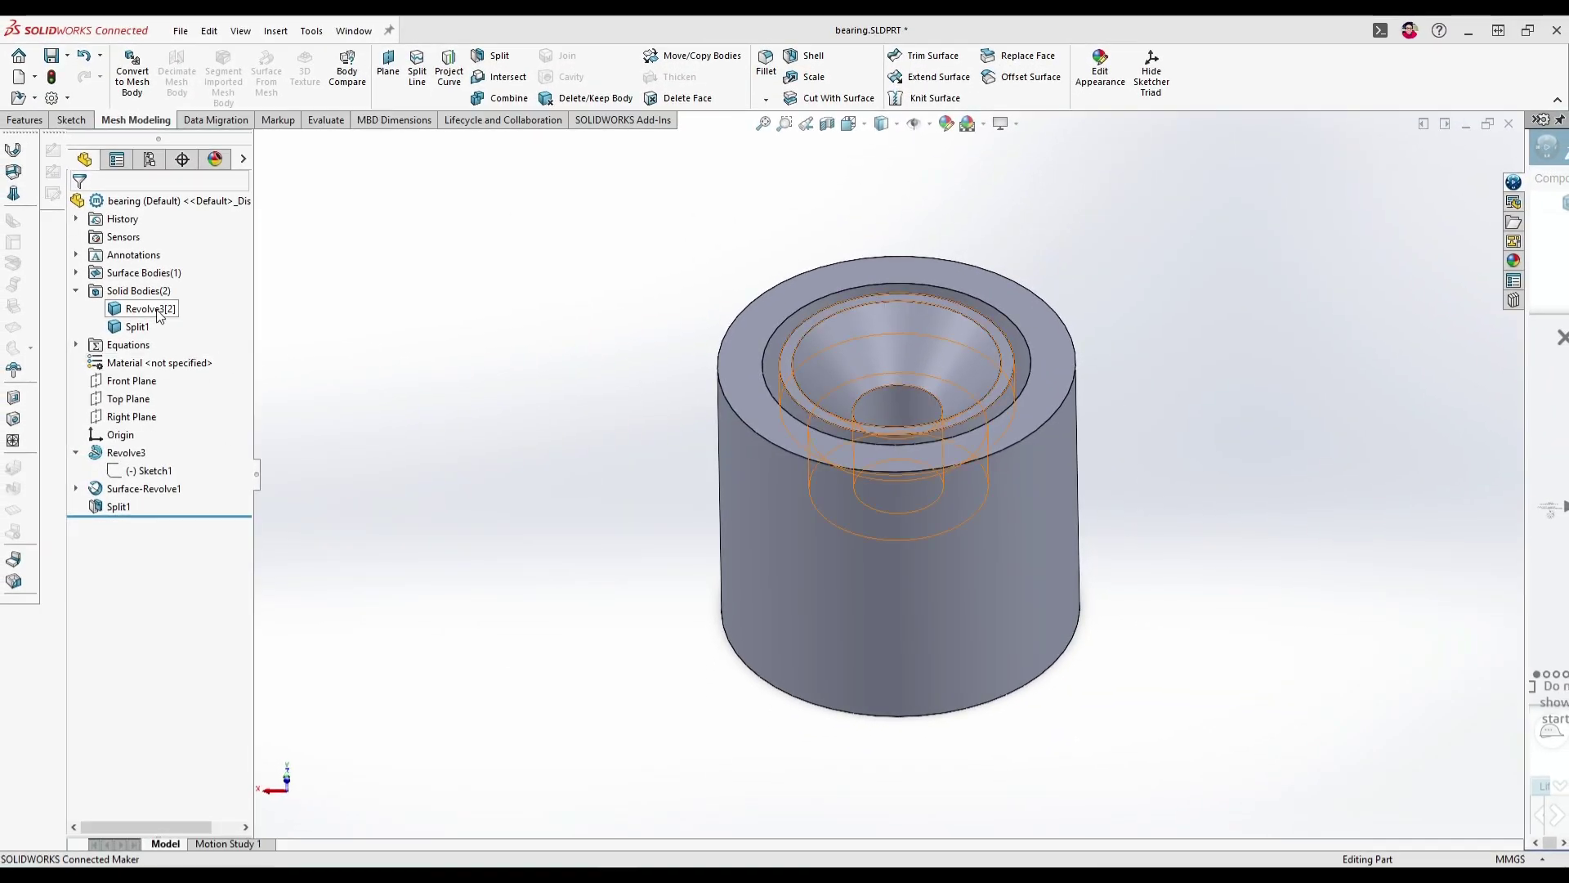
- Insert the inner ring body into a new part, changing the derived part's units to those of the base part
click(159, 314)
right_click(158, 314)
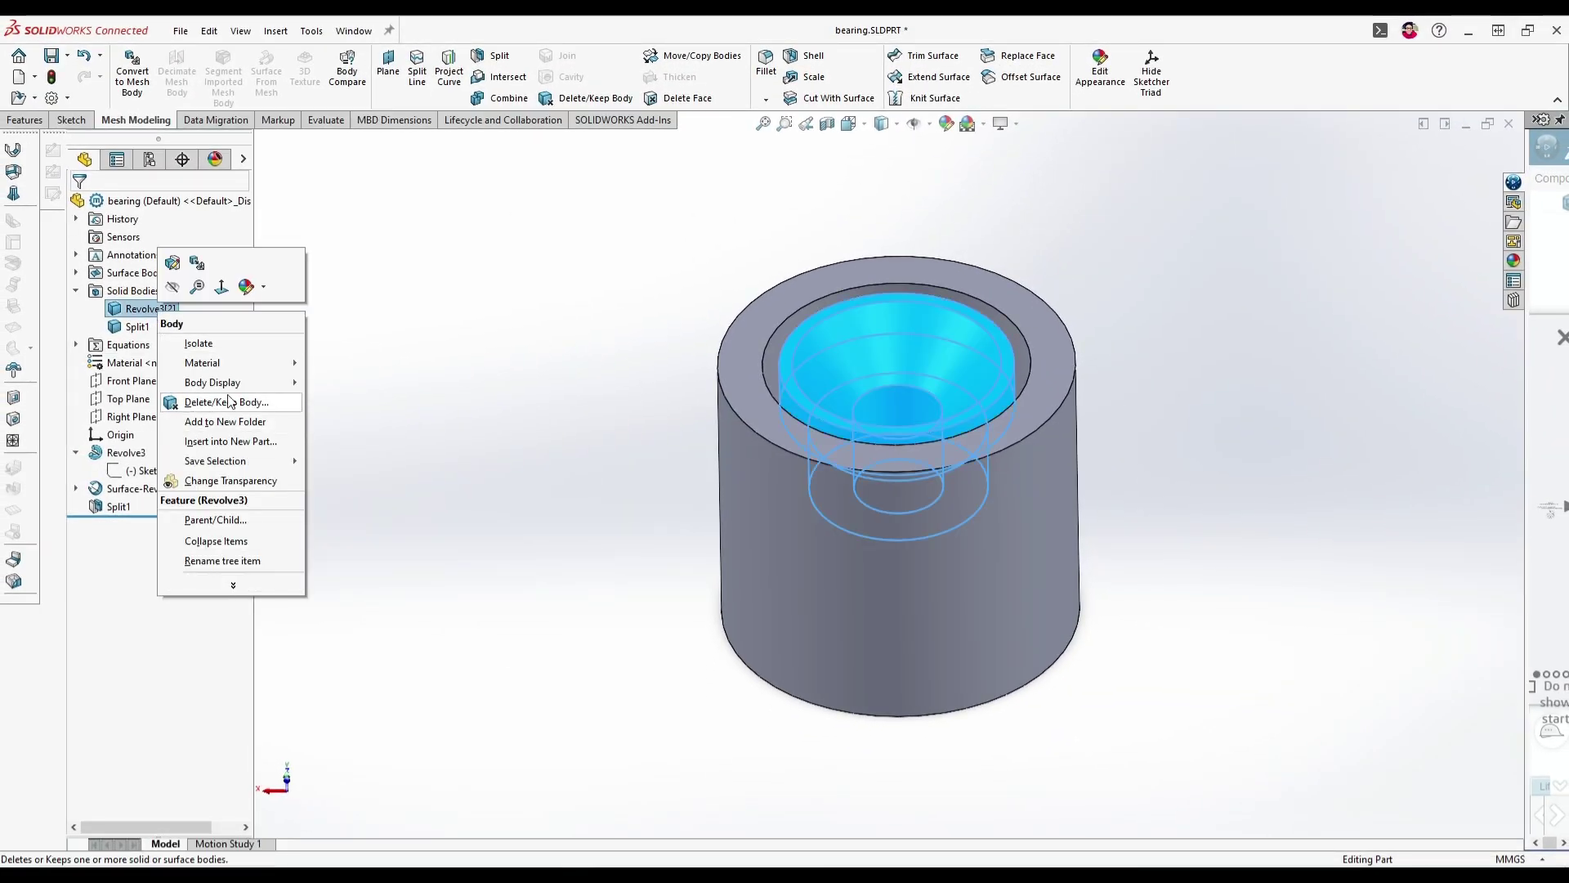
click(230, 442)
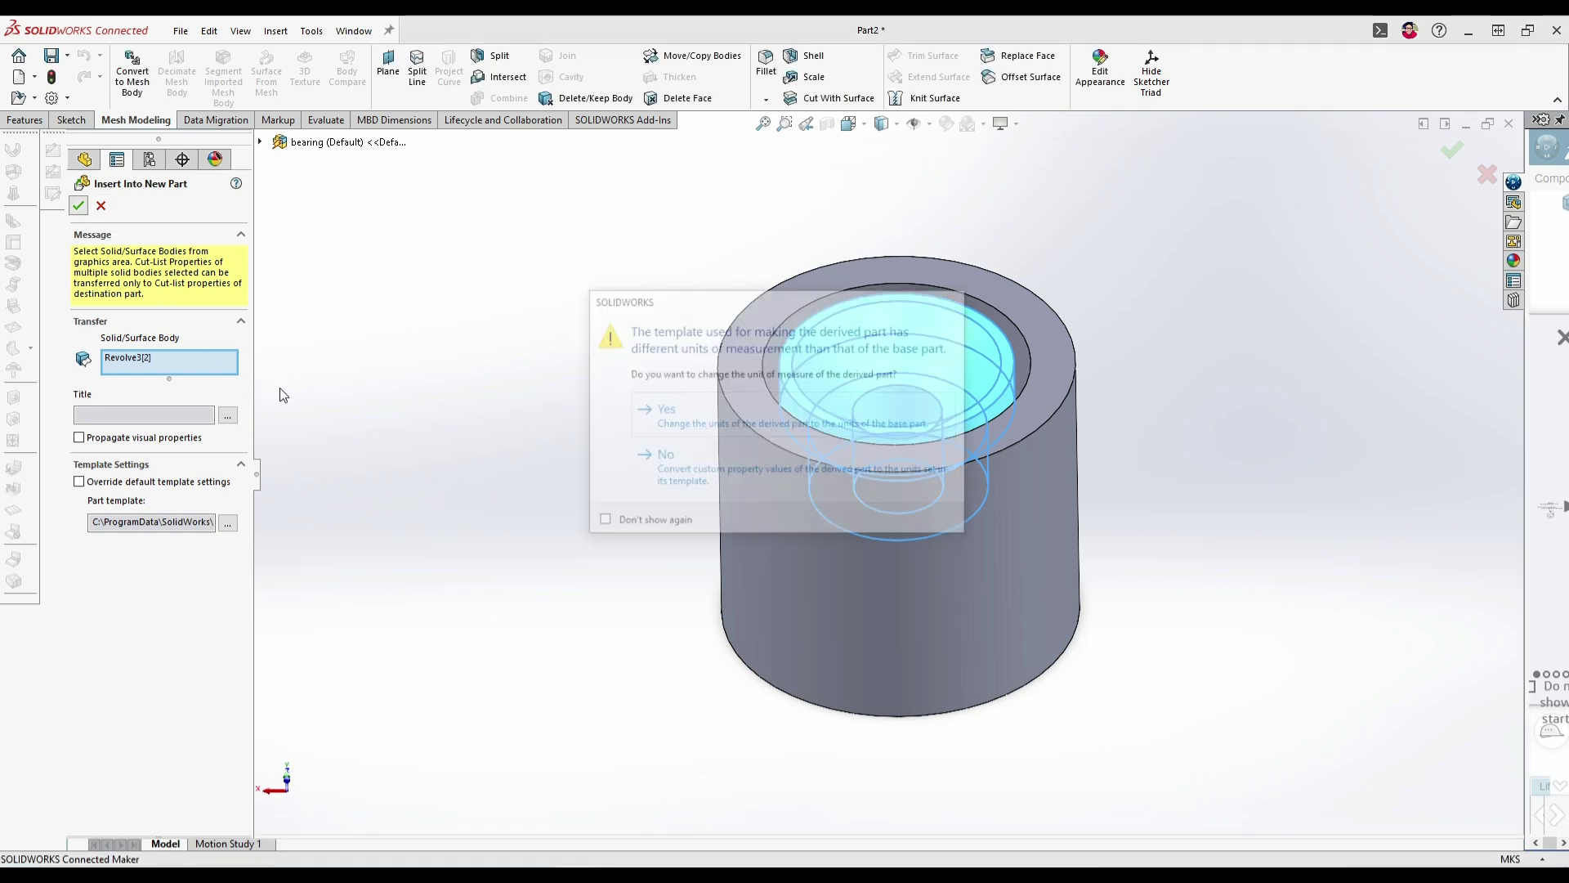
click(696, 448)
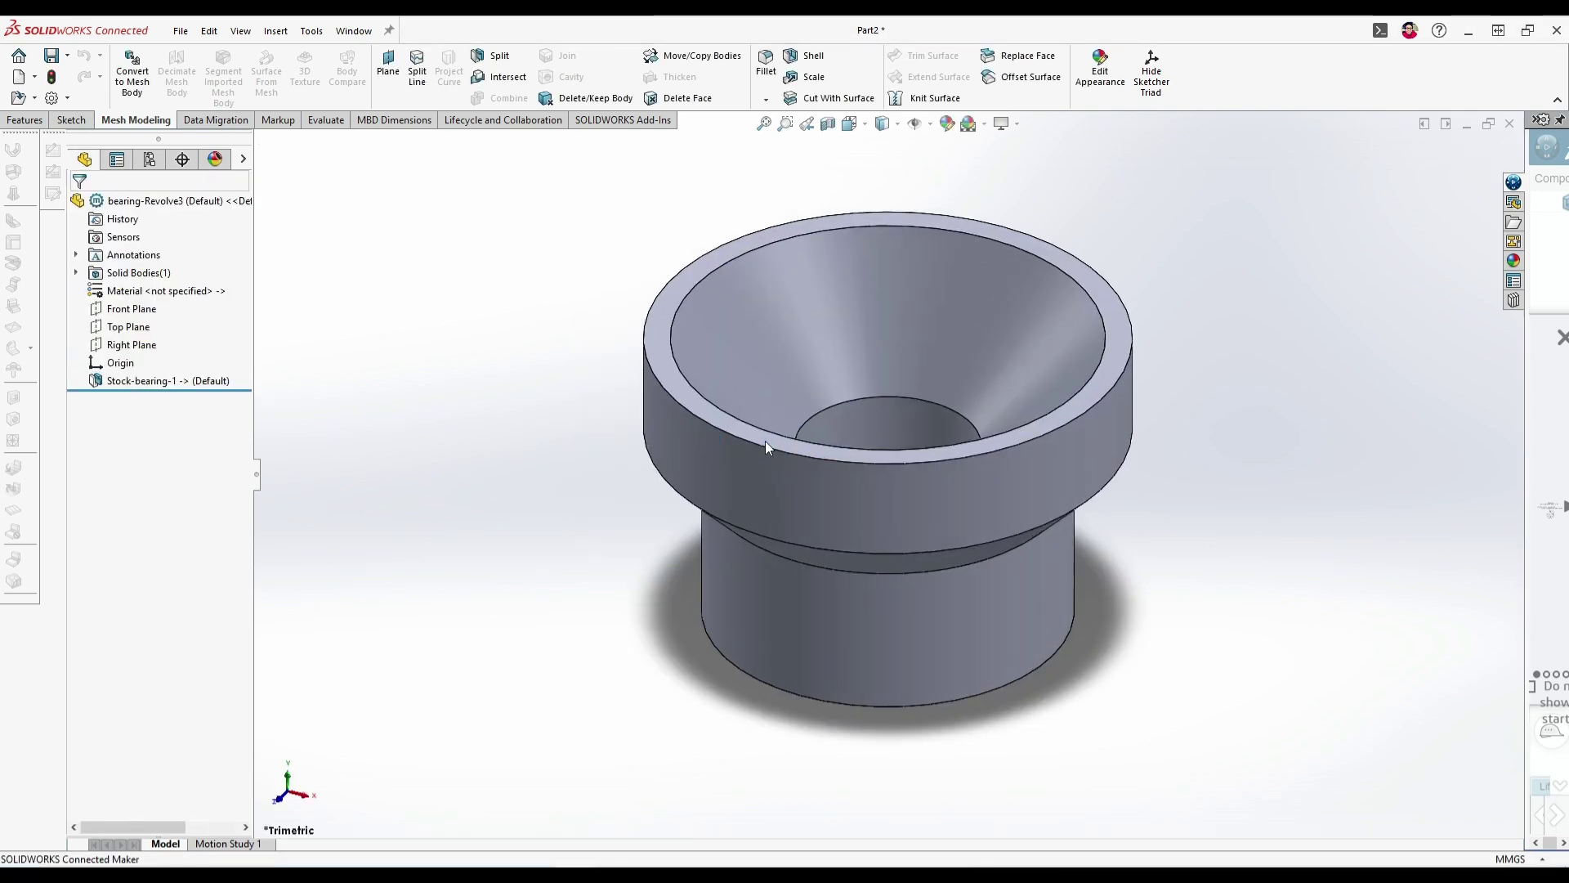
- Save the new part as "bearing internal" in the Bearing folder, and close it with all modified documents saved to This PC
key(ctrl+s)
click(478, 253)
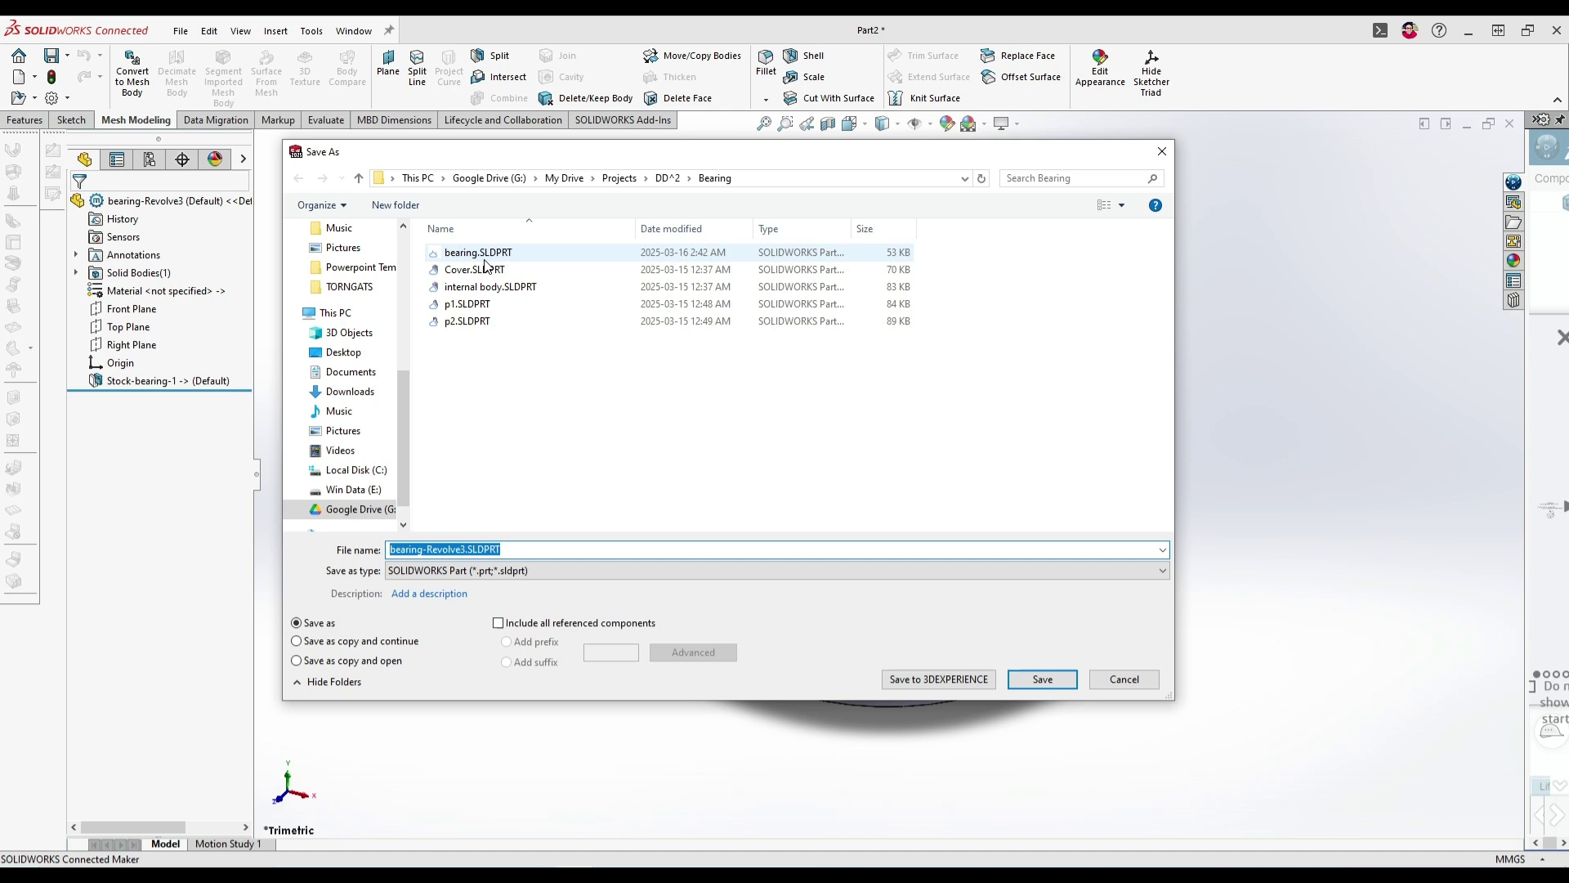
click(424, 551)
click(424, 551)
text(o)
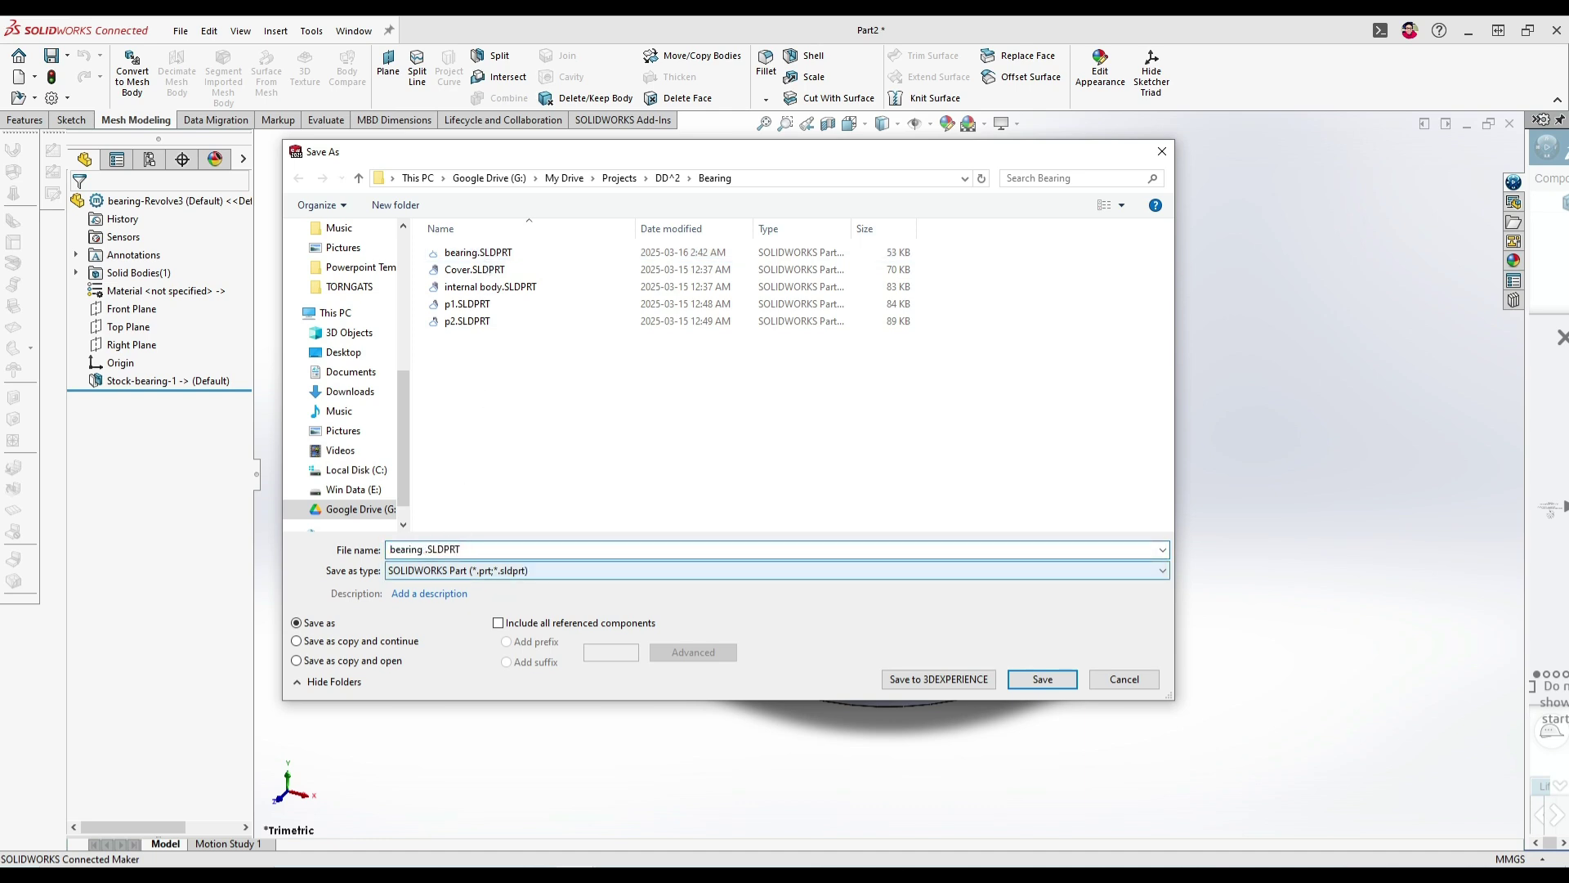
click(1040, 681)
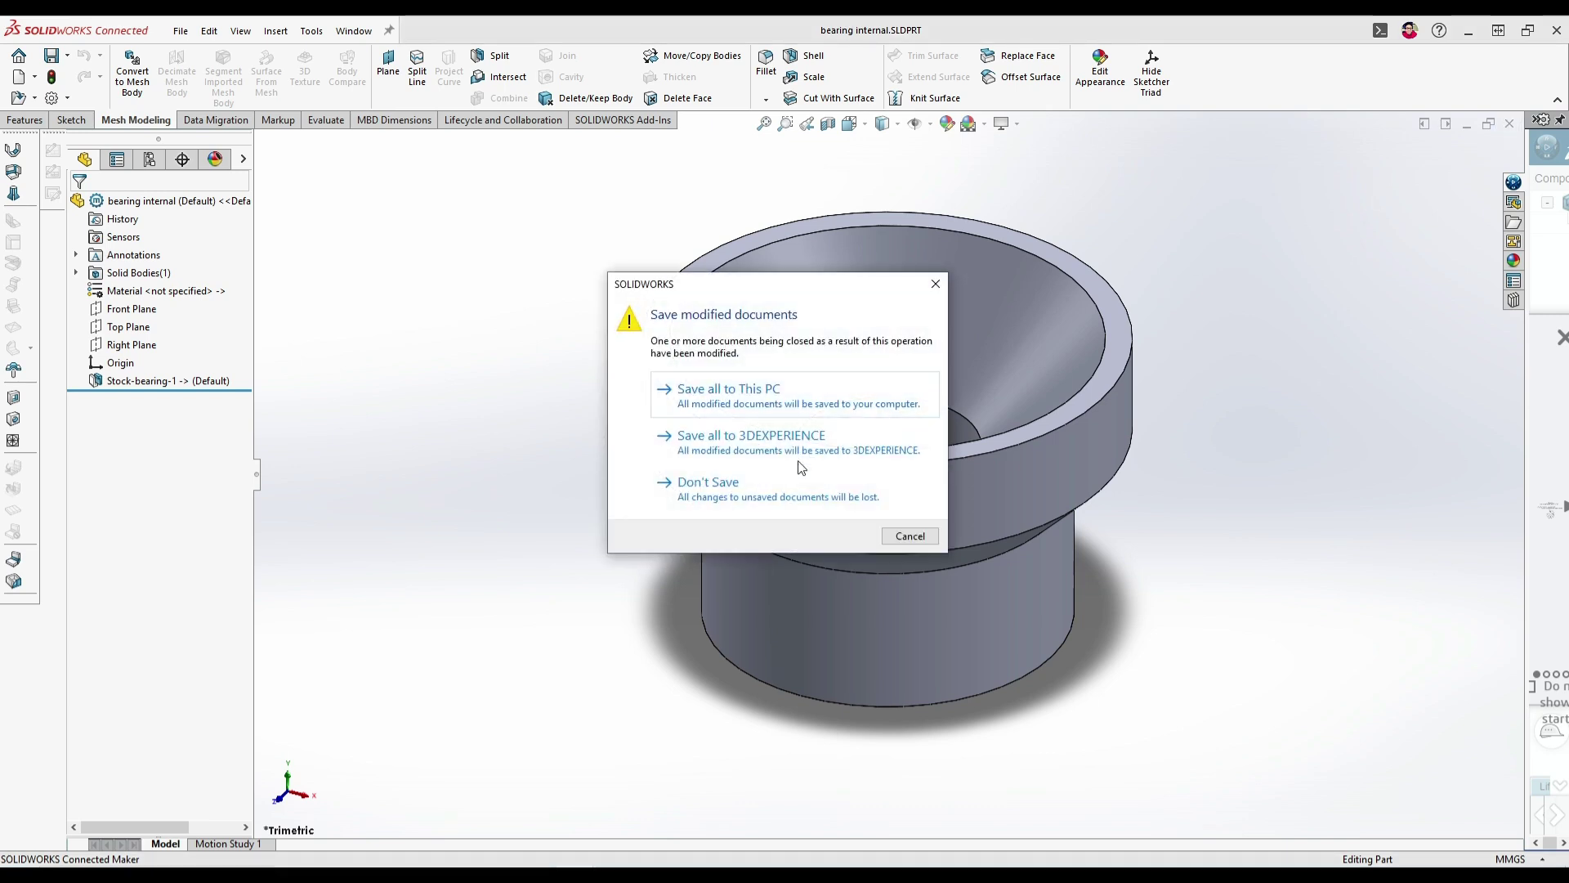
click(760, 408)
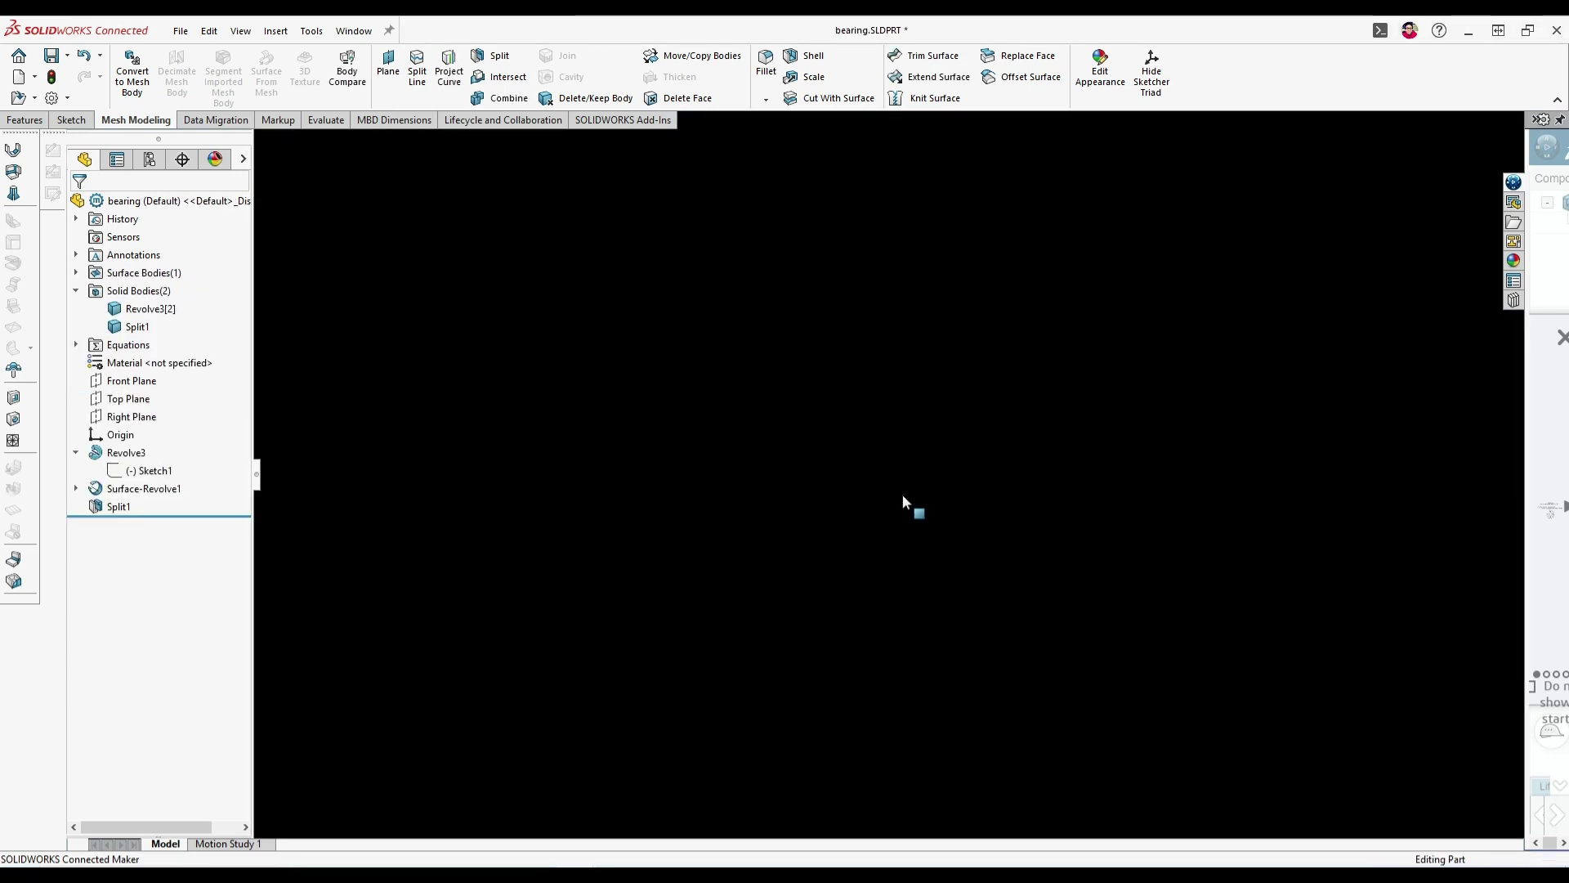
- Insert the outer housing body into a new part, changing the derived part's units to those of the base part
click(129, 328)
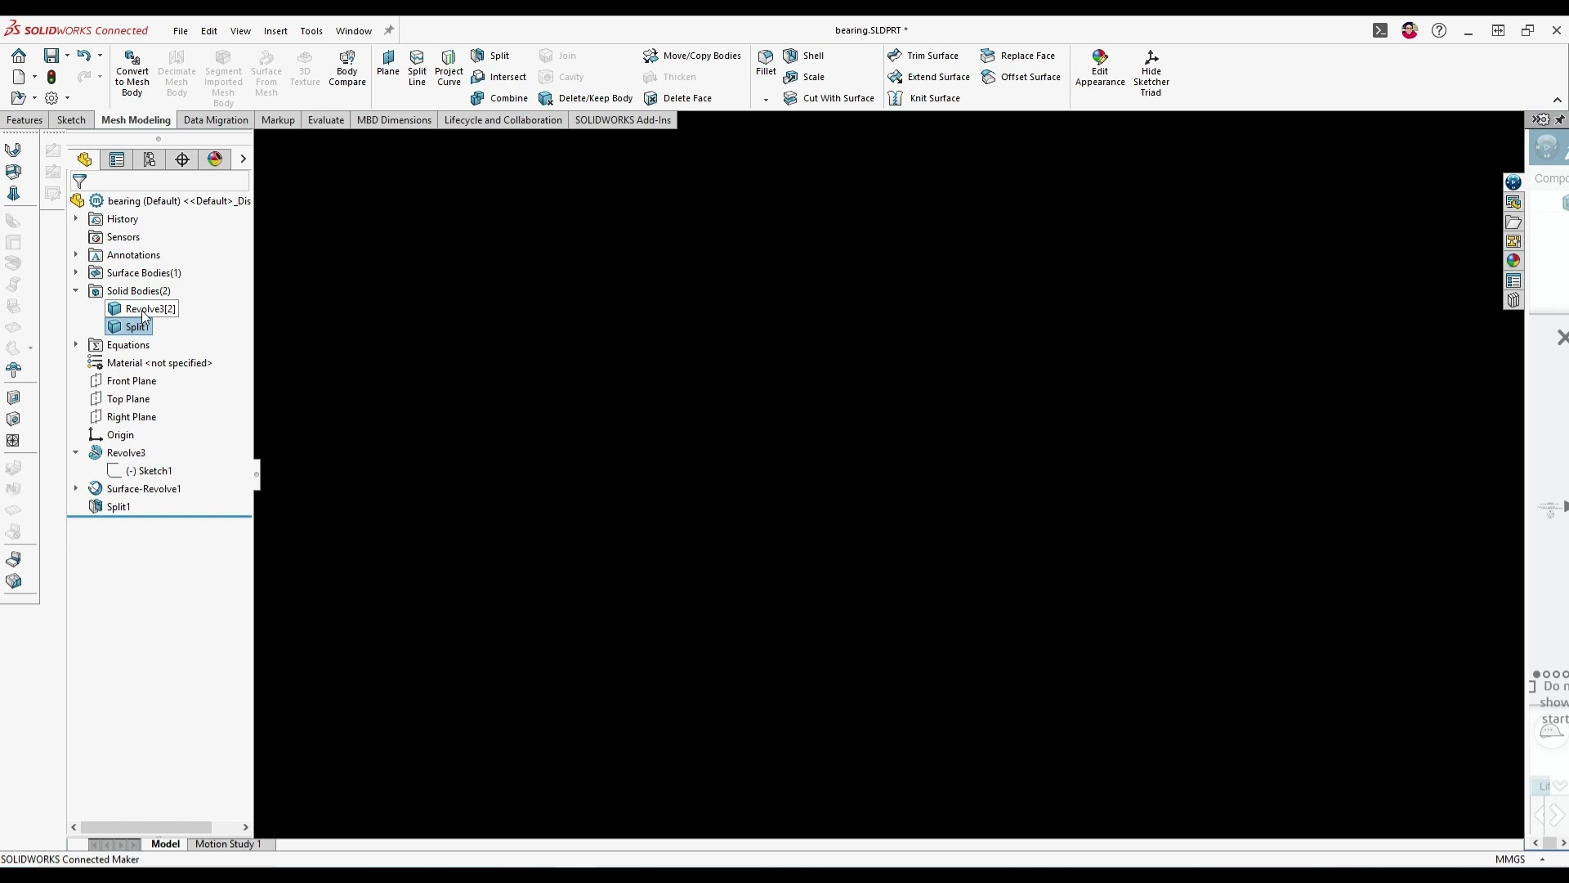
right_click(133, 326)
click(176, 463)
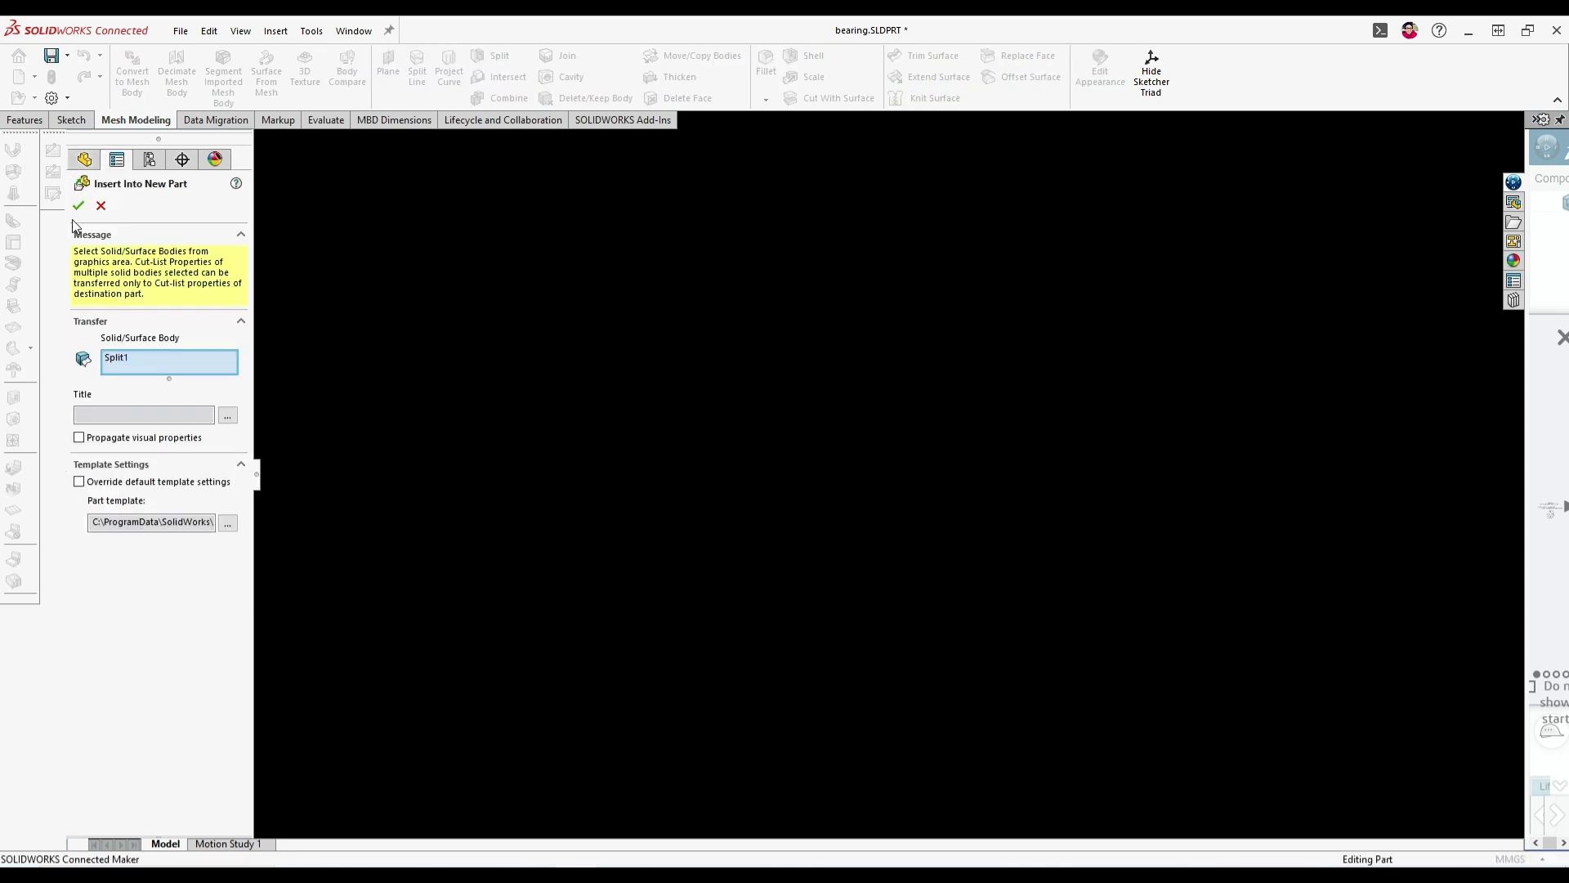
right_click(942, 564)
click(694, 422)
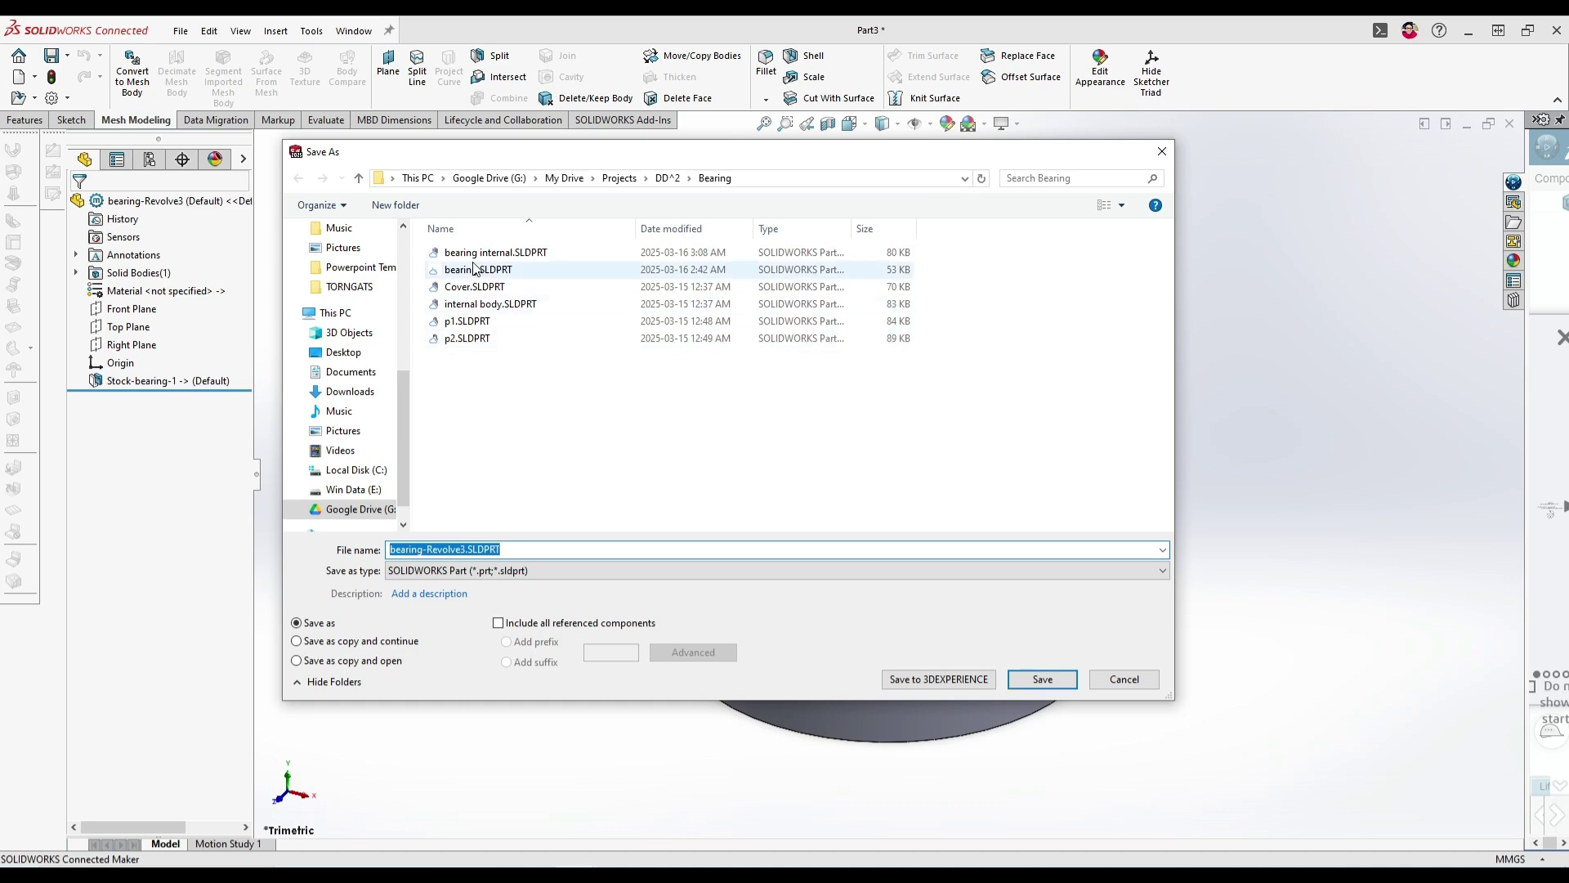
- Save the housing part as "bearing external" in the Bearing folder
click(486, 254)
click(456, 554)
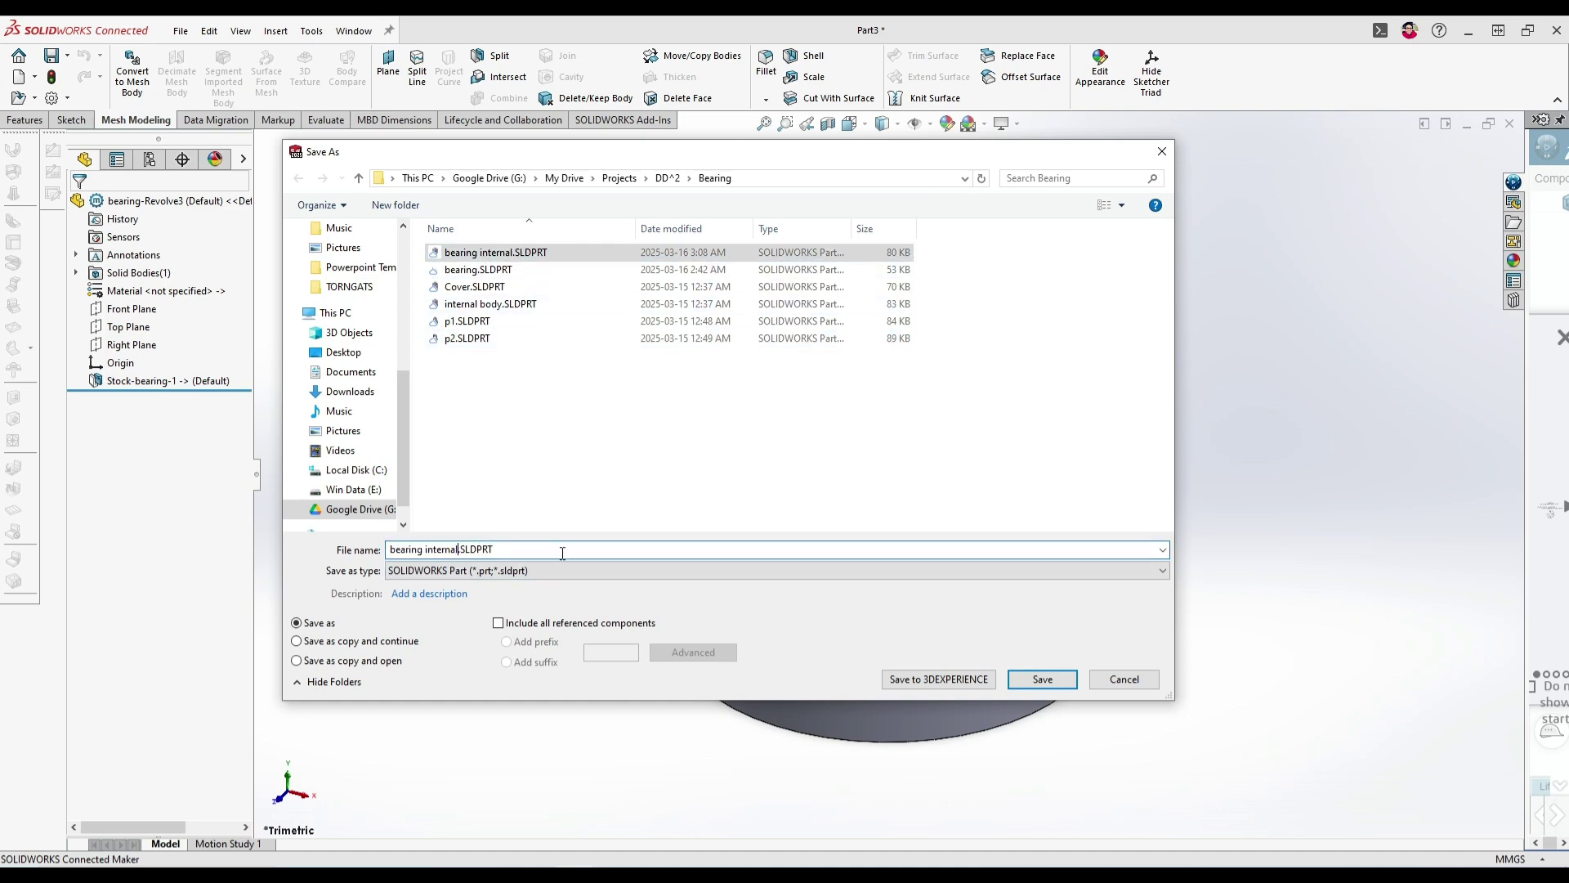
key(BackSpace)
key(BackSpace)
key(BackSpace)
key(BackSpace)
key(BackSpace)
key(BackSpace)
key(BackSpace)
text(external)
key(Return)
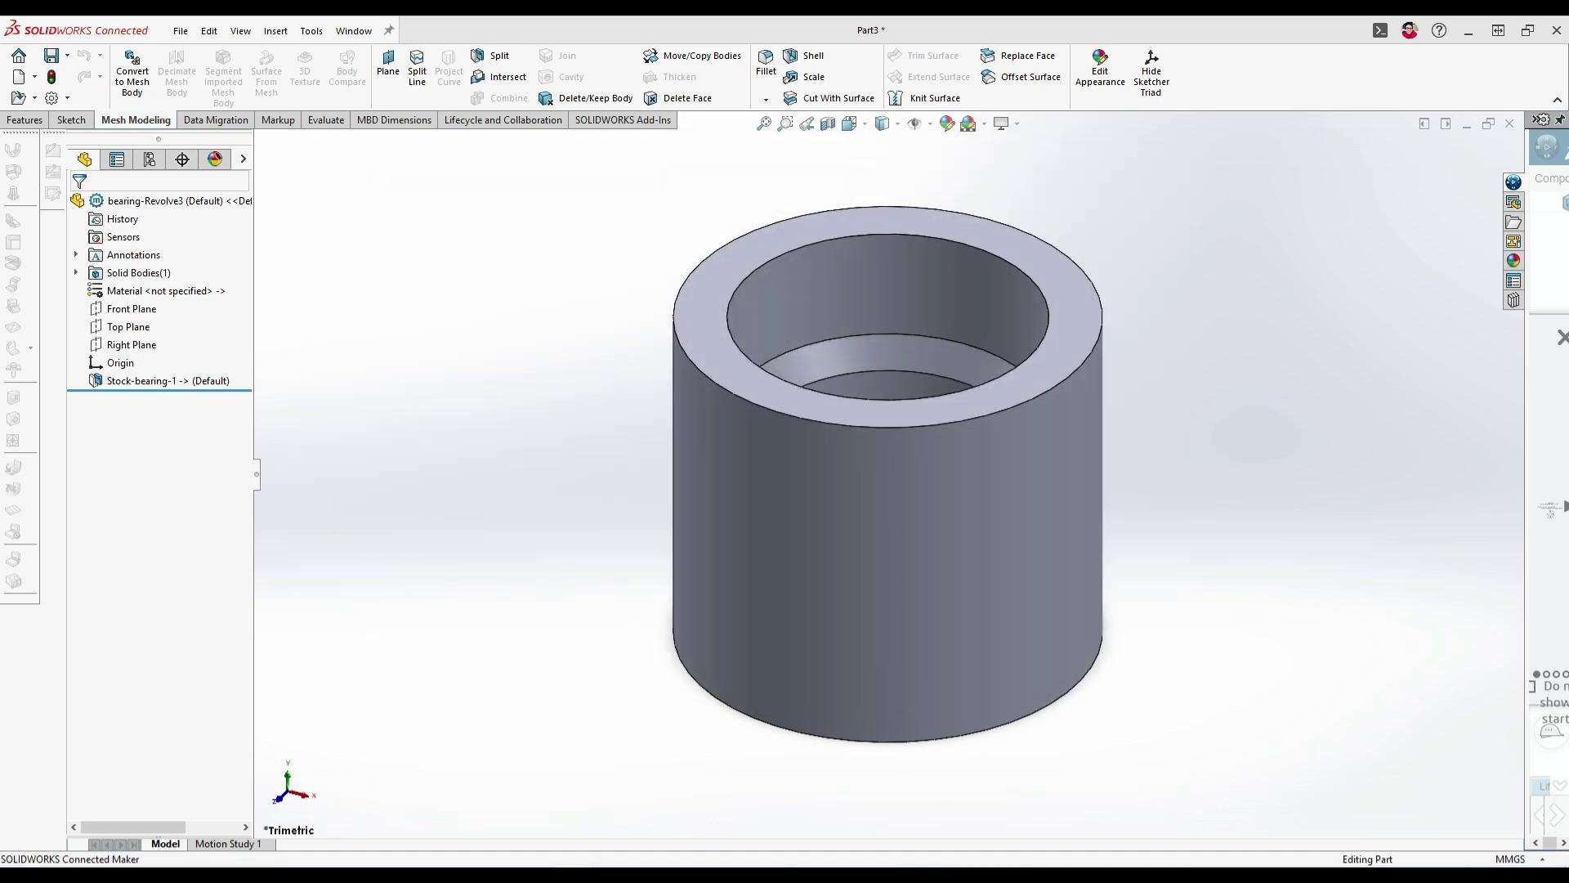
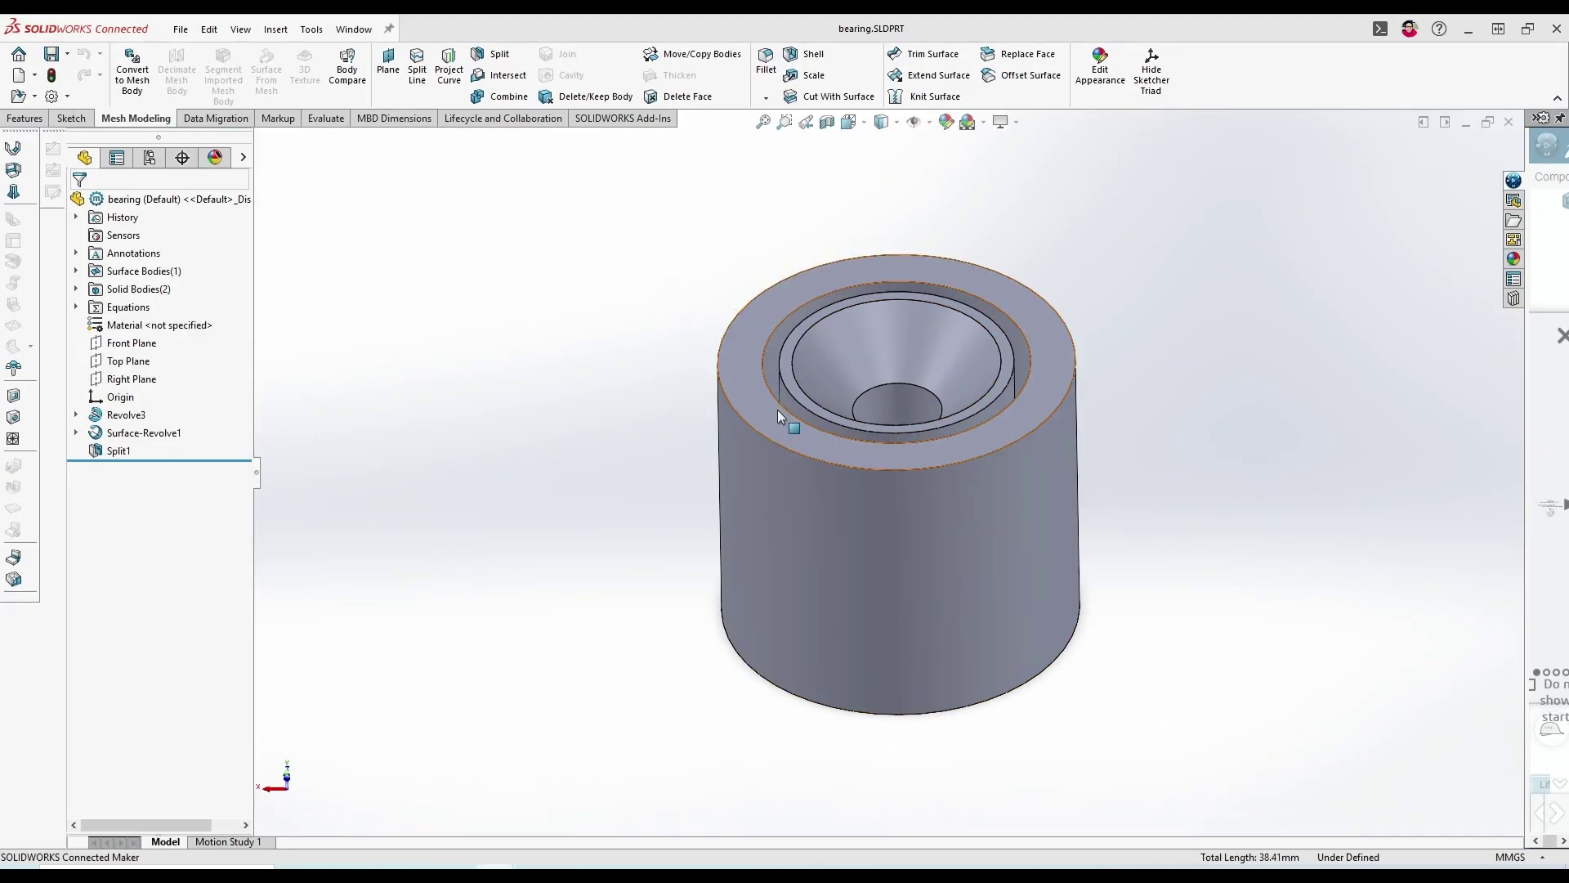
- Open the bearing revolve's profile sketch for editing, delete the two loose vertical construction lines near the ball circle, and save the part
click(76, 414)
click(148, 432)
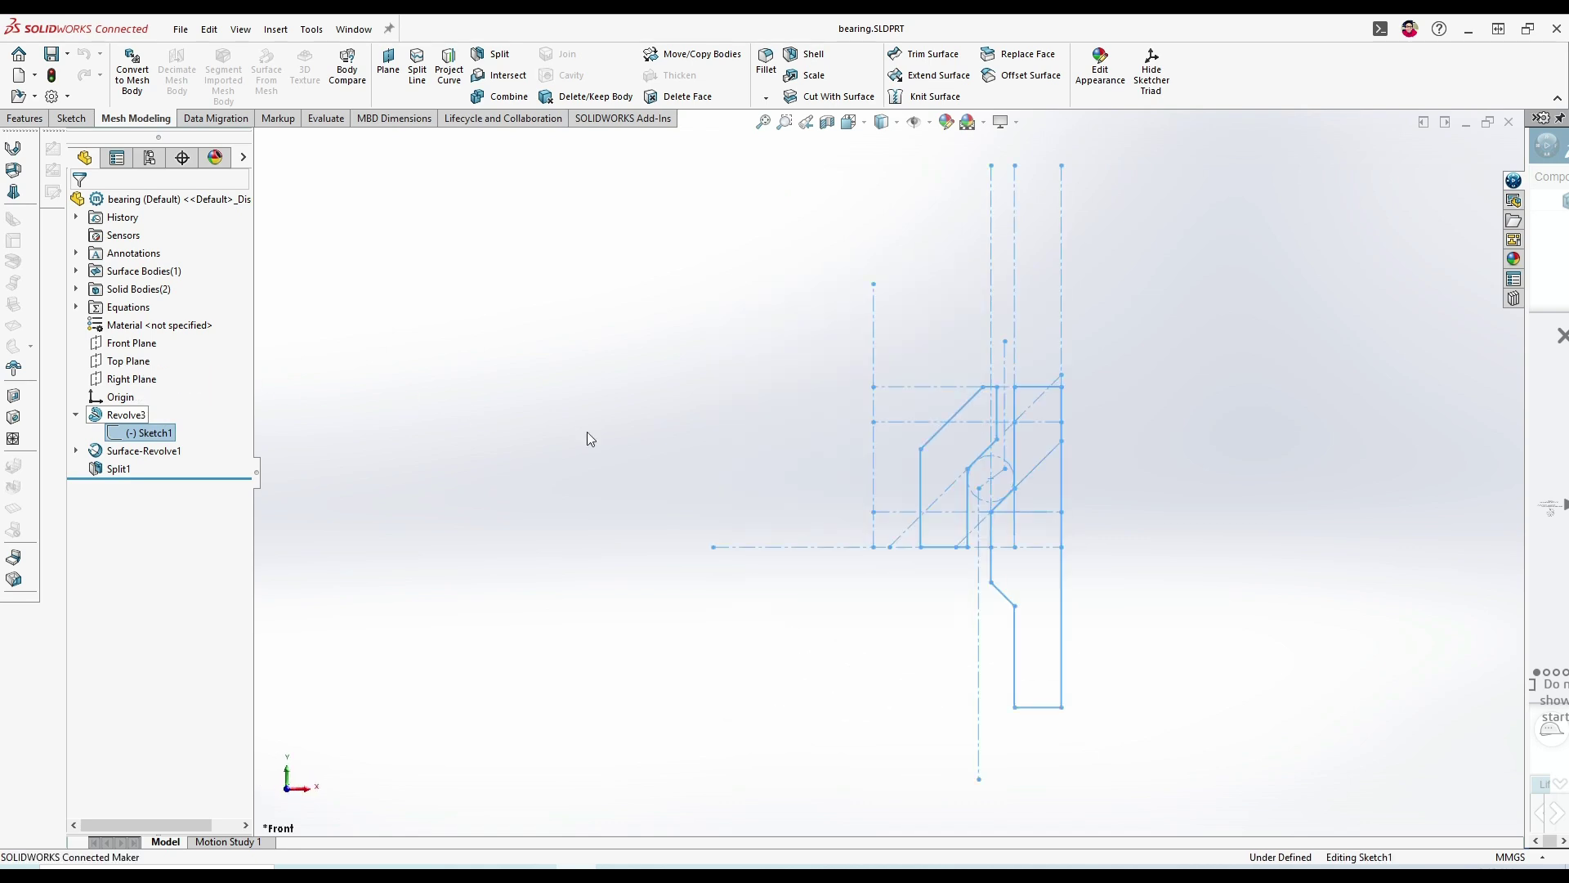
click(980, 514)
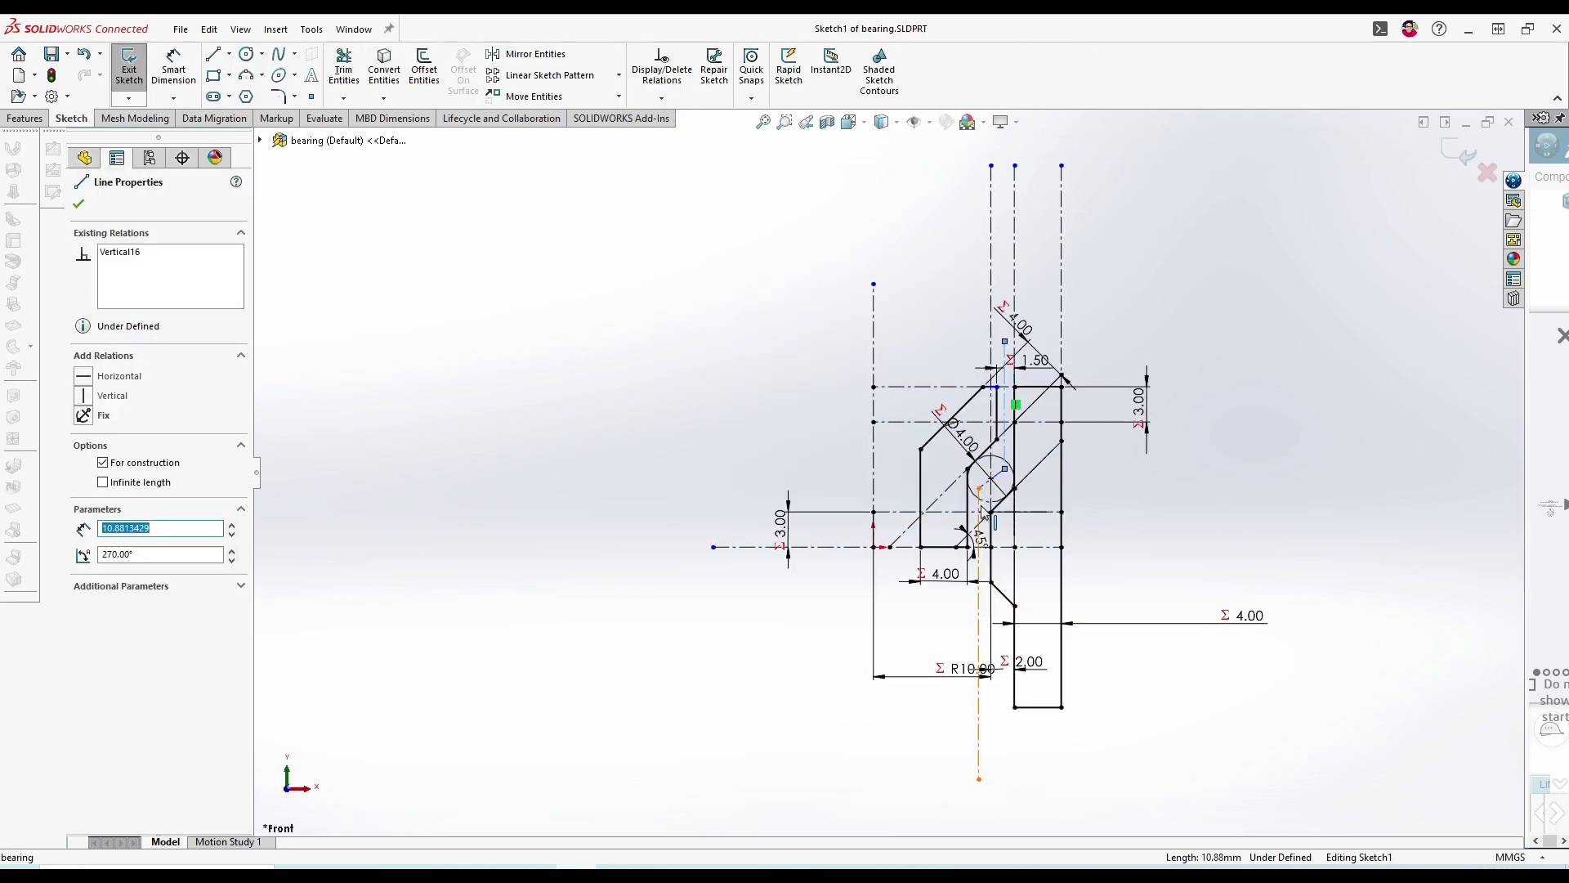
ctrl+click(979, 529)
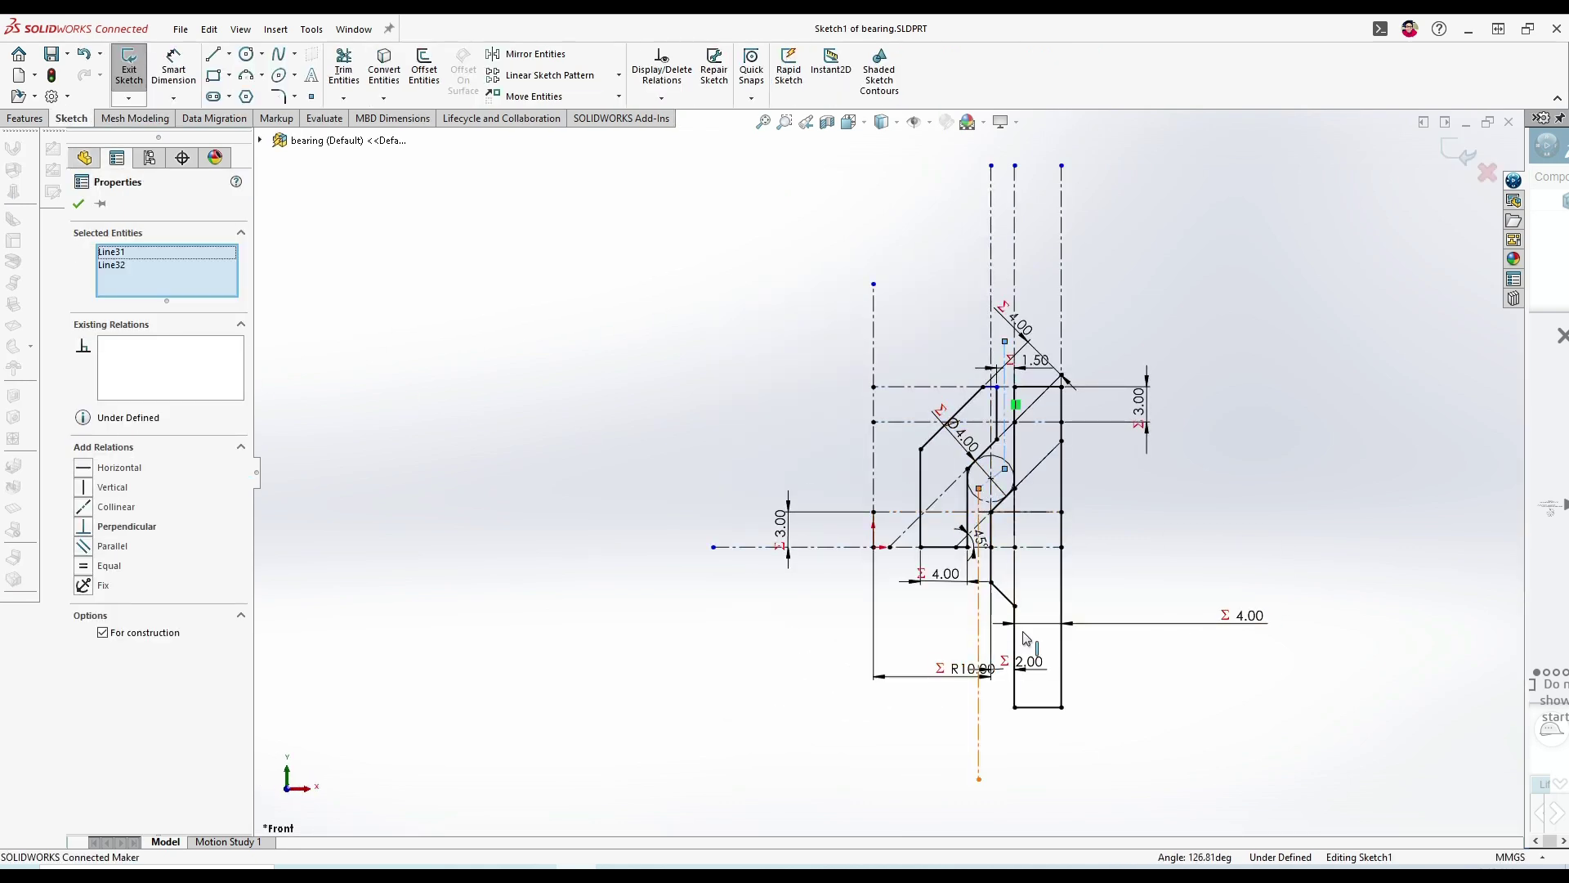
key(Delete)
key(ctrl+s)
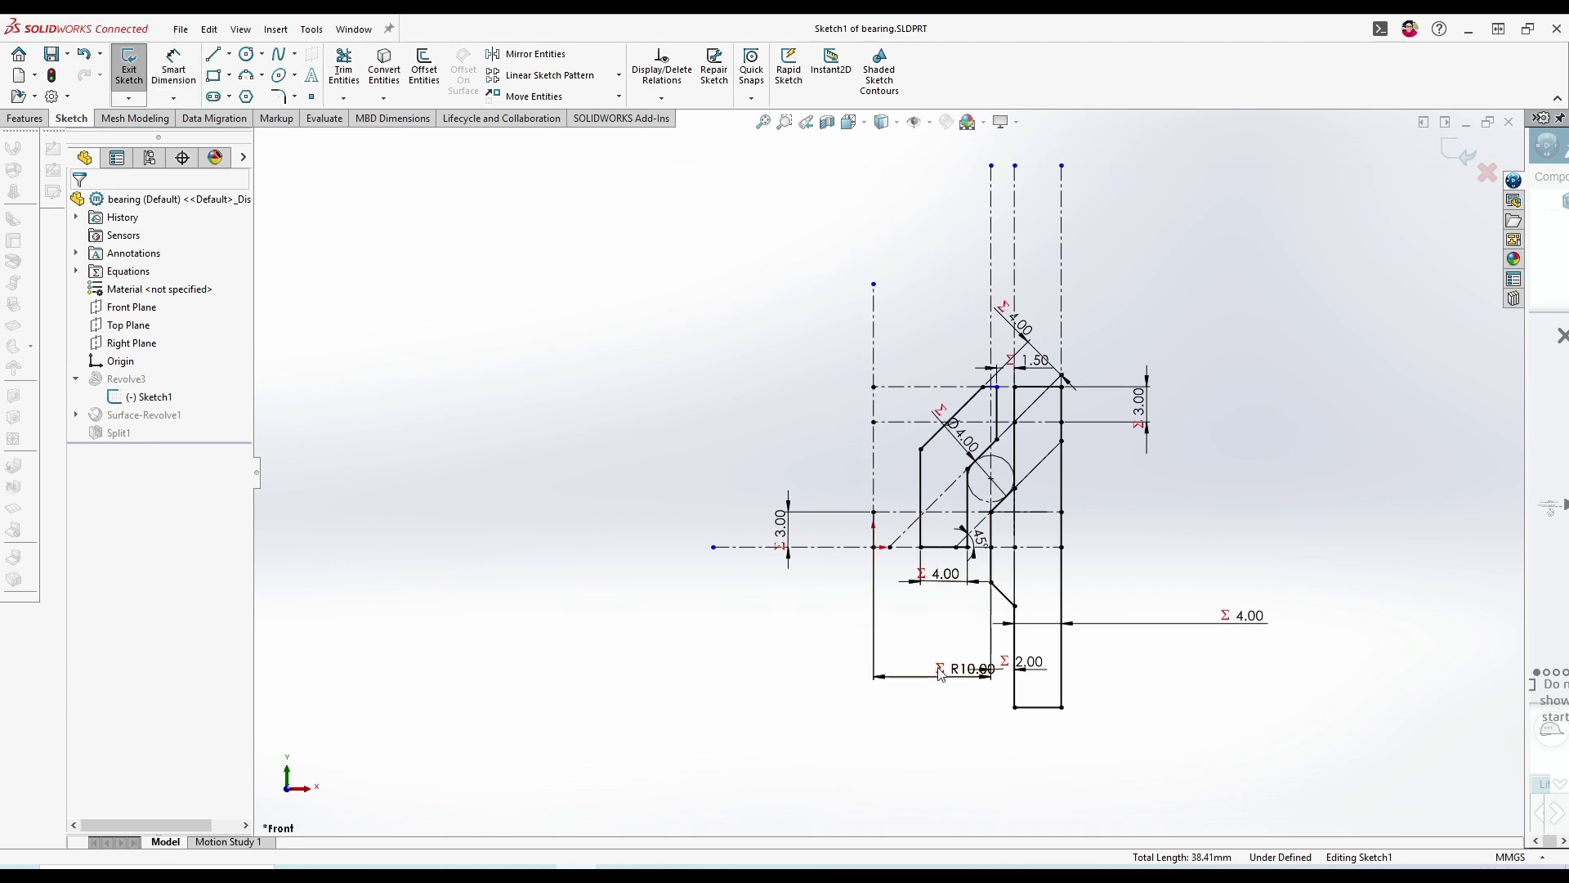
- Replace the R10.00 dimension with a distance from the central axis to the inner ring's inner vertical edge, linked to the Hole Radius global variable
key(Delete)
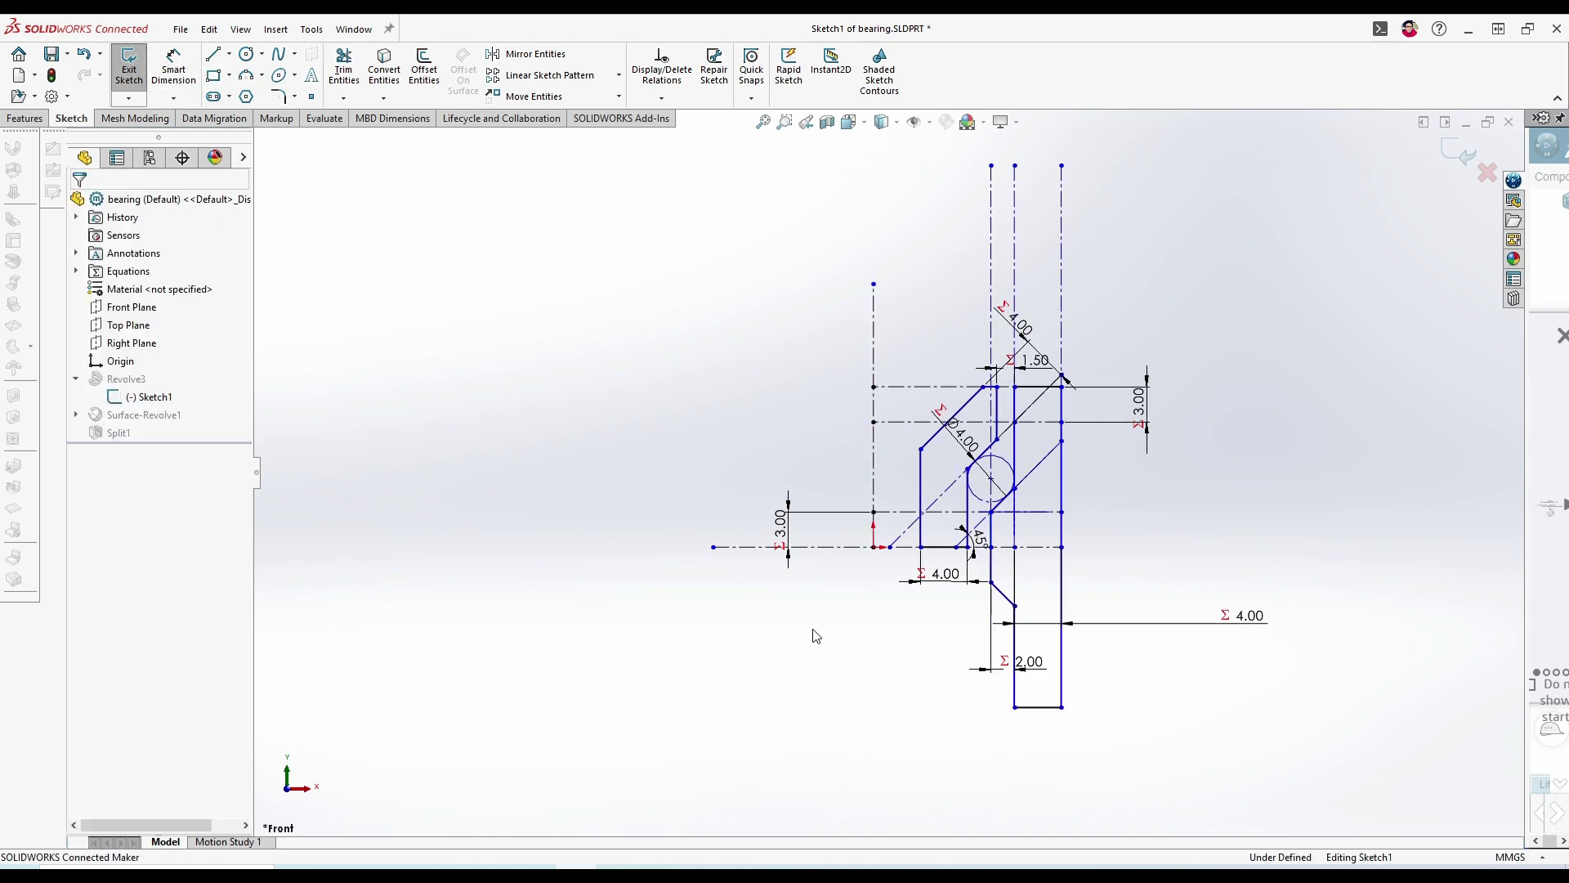
key(d)
click(874, 482)
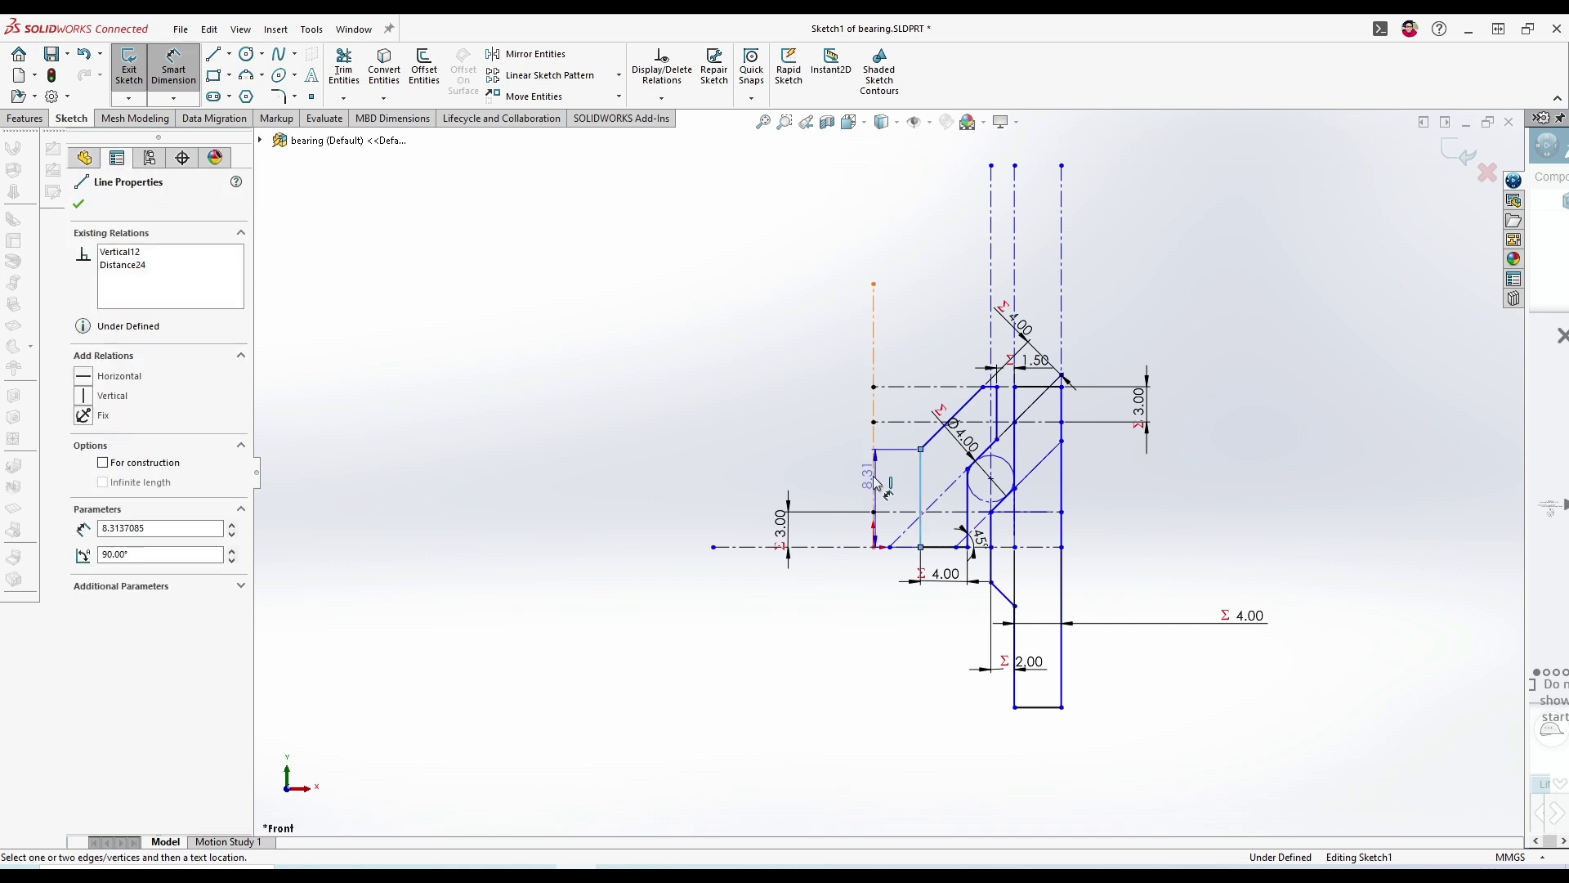
click(894, 679)
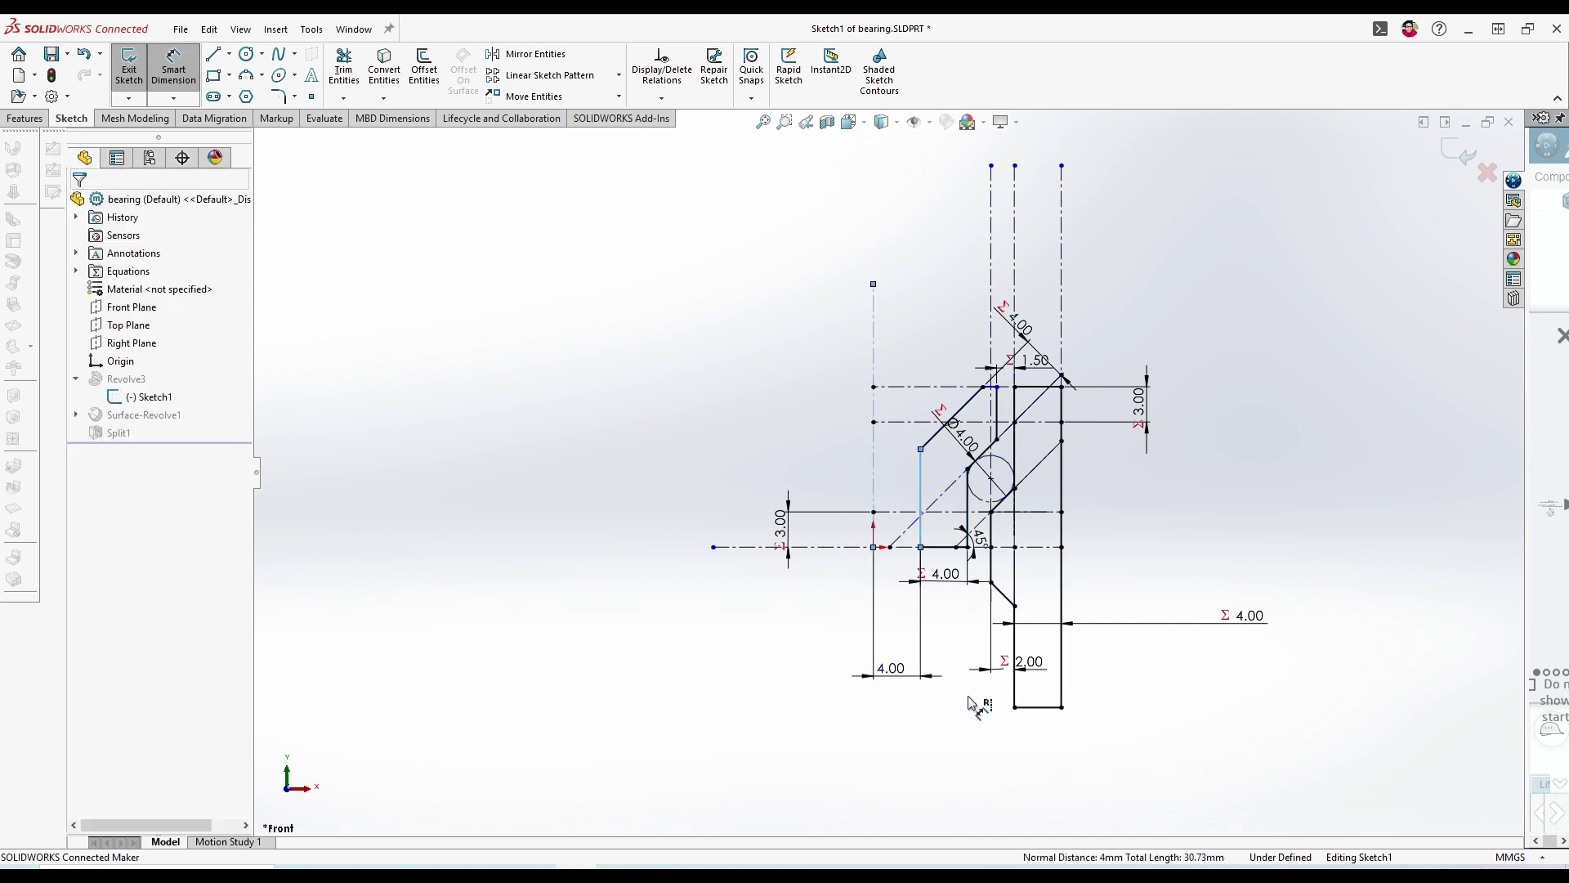
text(=)
key(Down)
key(Right)
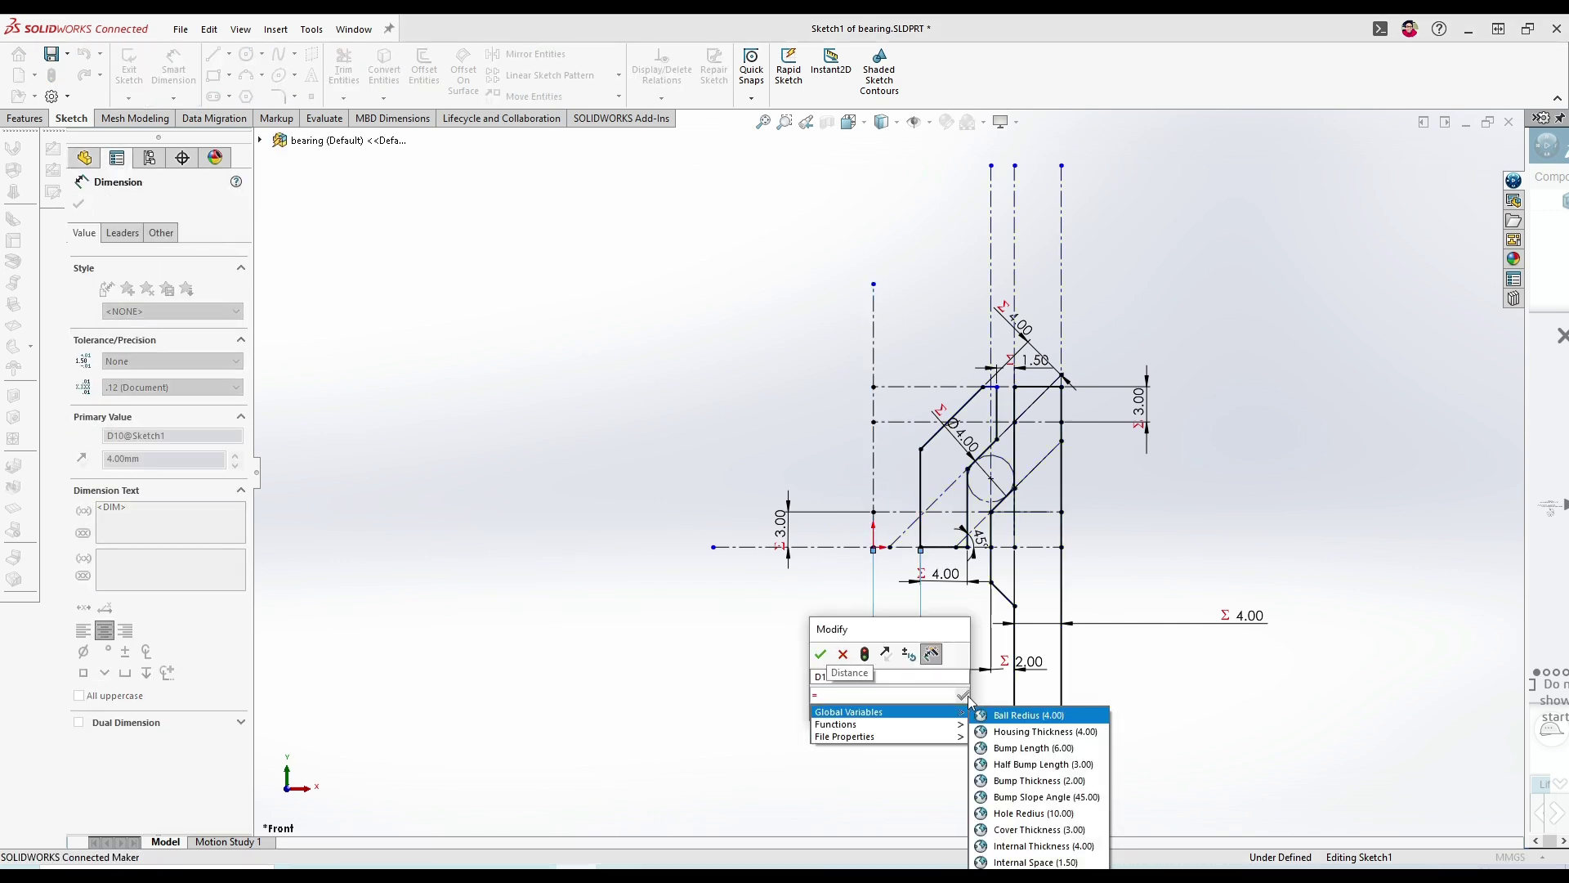
key(Down)
key(Down)
key(Down)
key(Down)
key(Down)
key(Down)
click(963, 695)
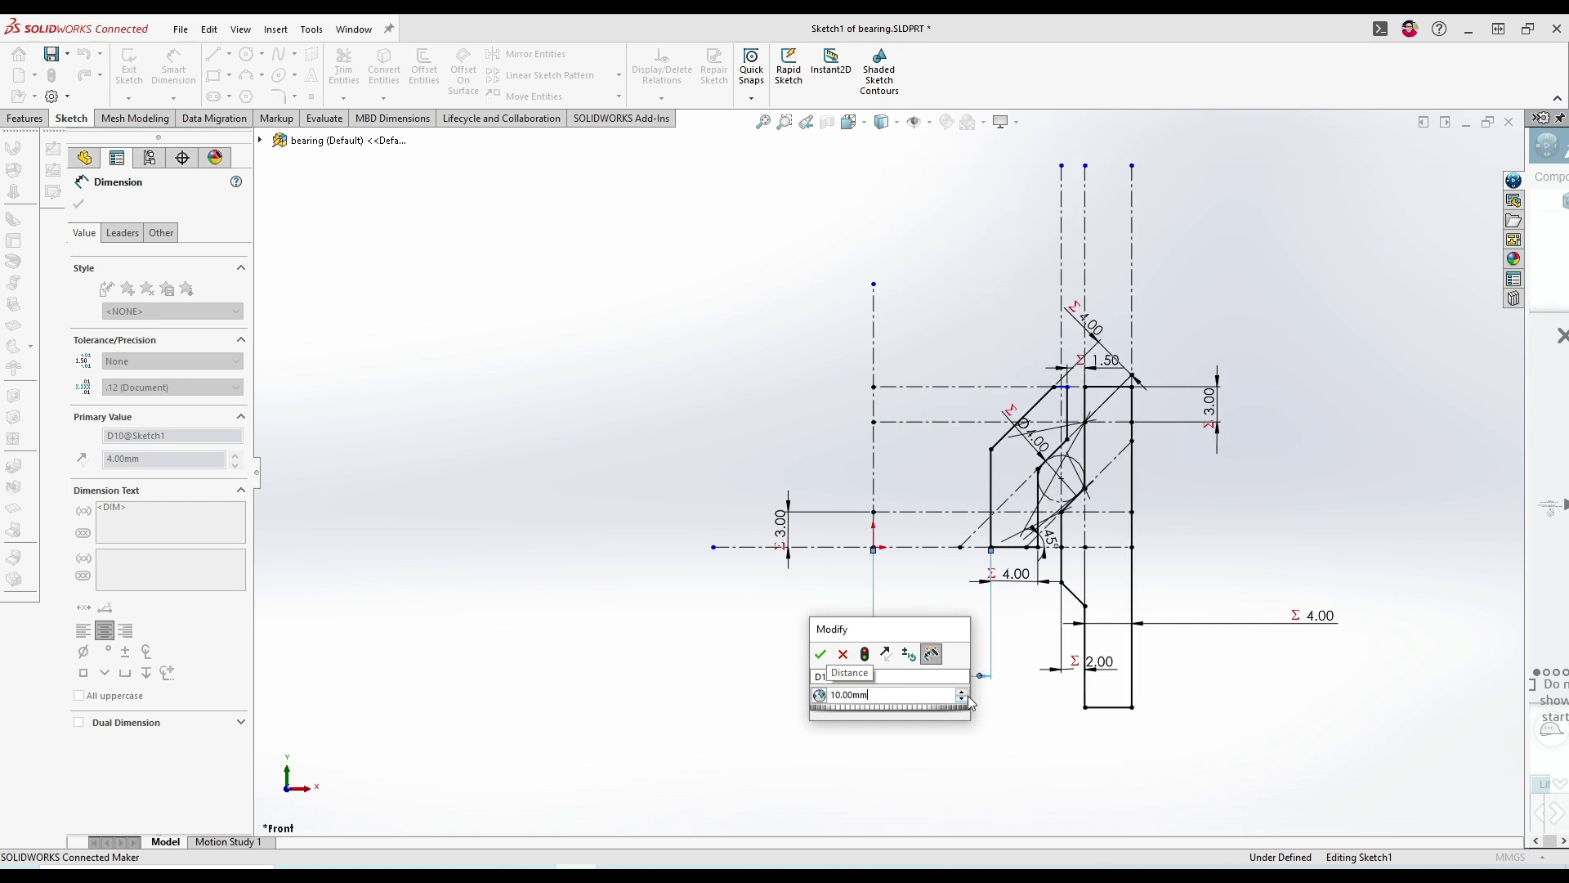
key(Return)
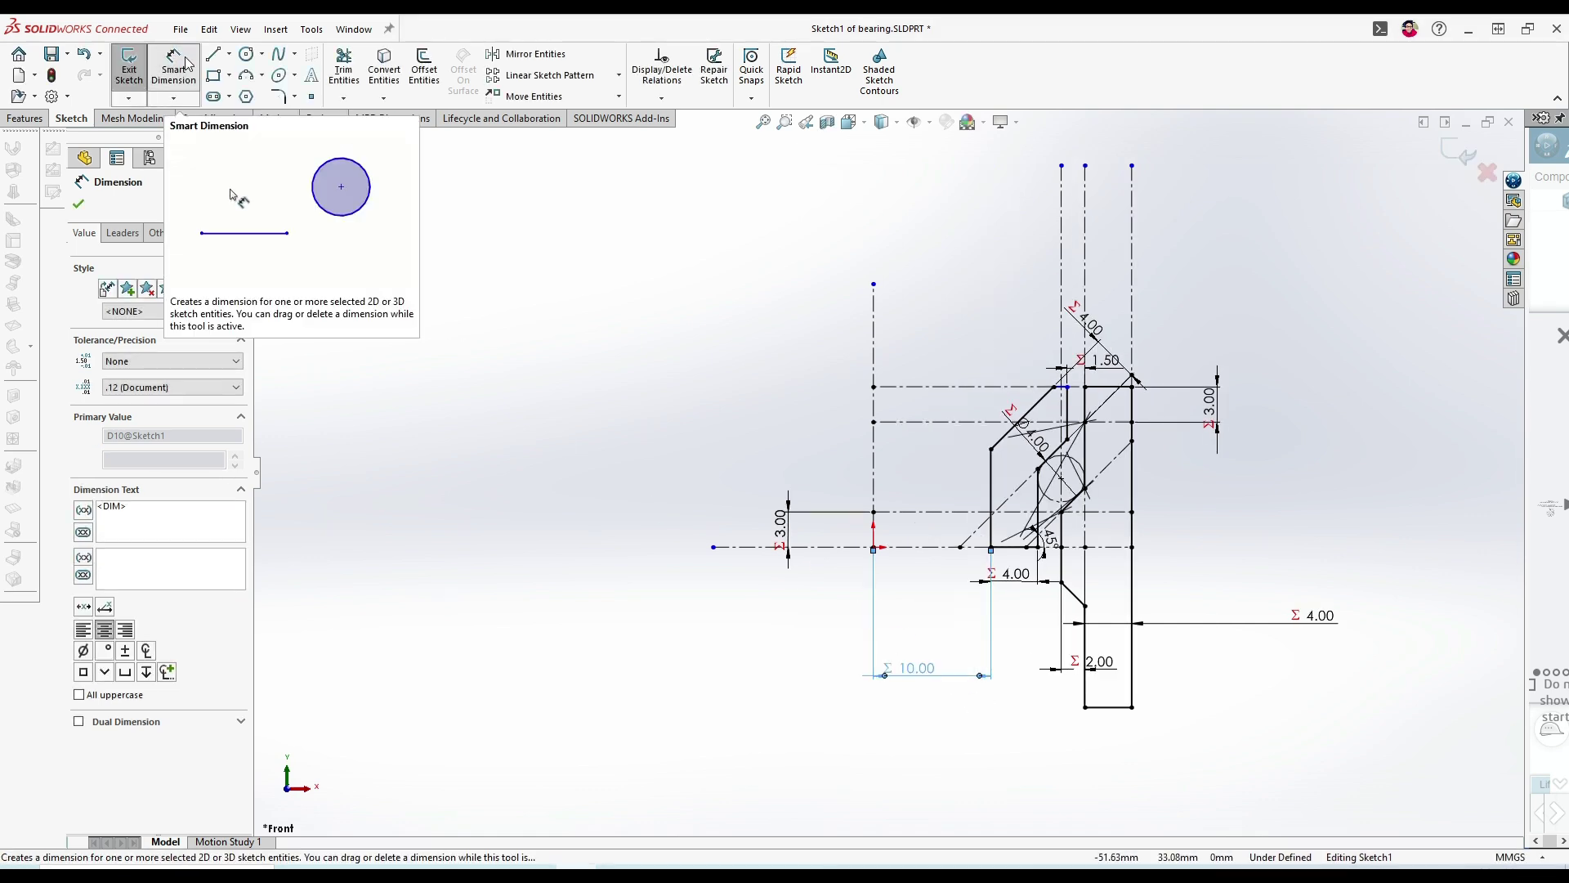
- Exit the profile sketch and start a new sketch on the inner ring's flat bottom face
click(129, 65)
middle_drag(740, 320, 942, 474)
scroll(874, 551, up, 3)
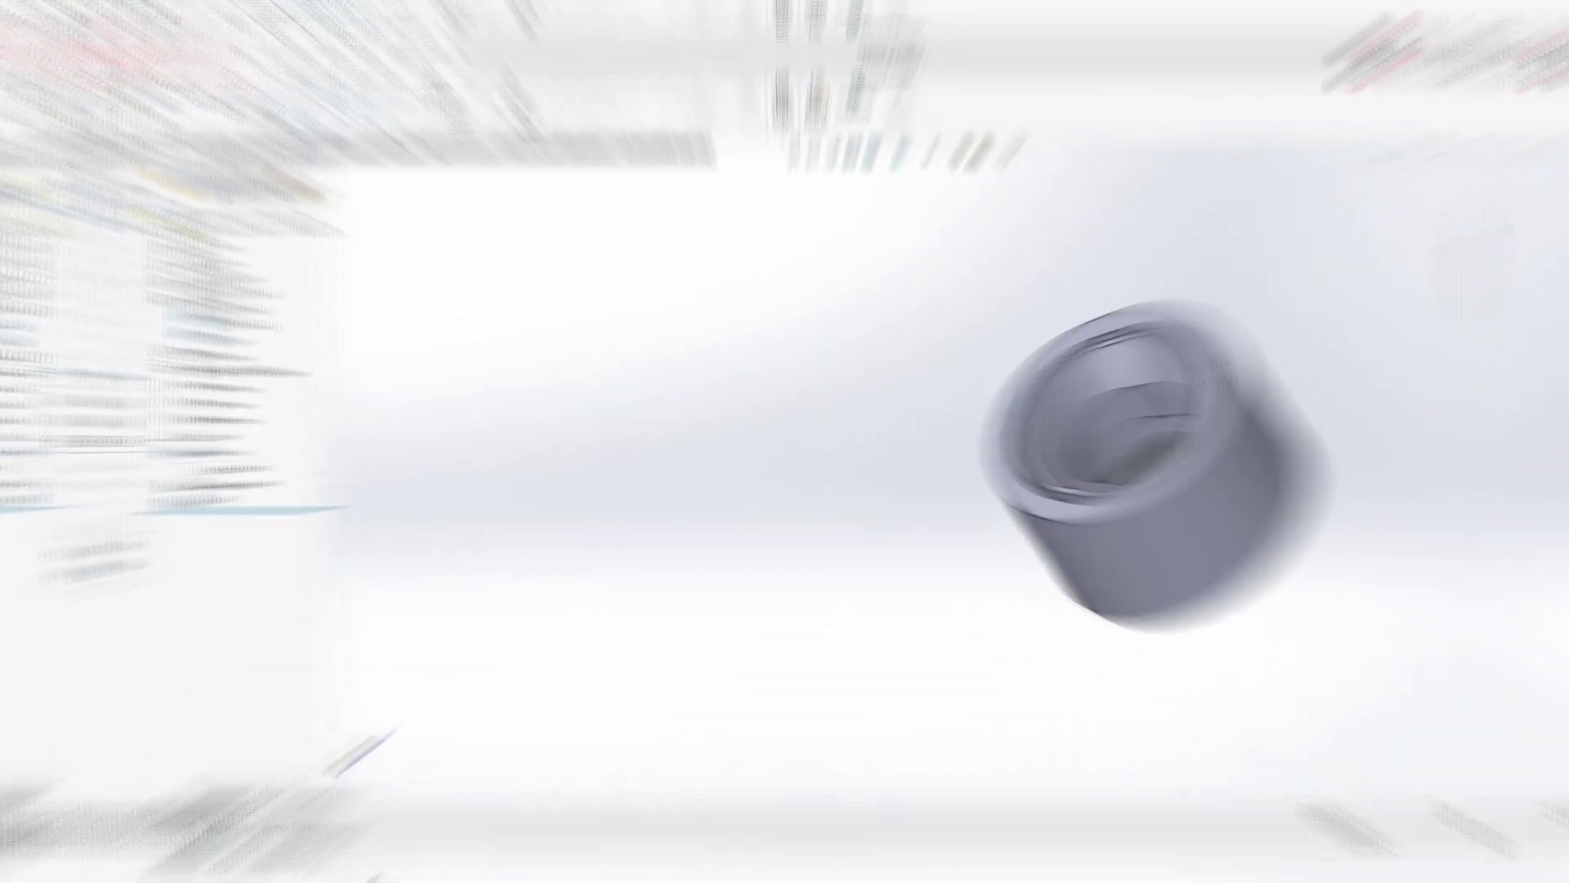
scroll(1139, 424, down, 4)
middle_drag(945, 740, 712, 407)
click(896, 454)
click(953, 415)
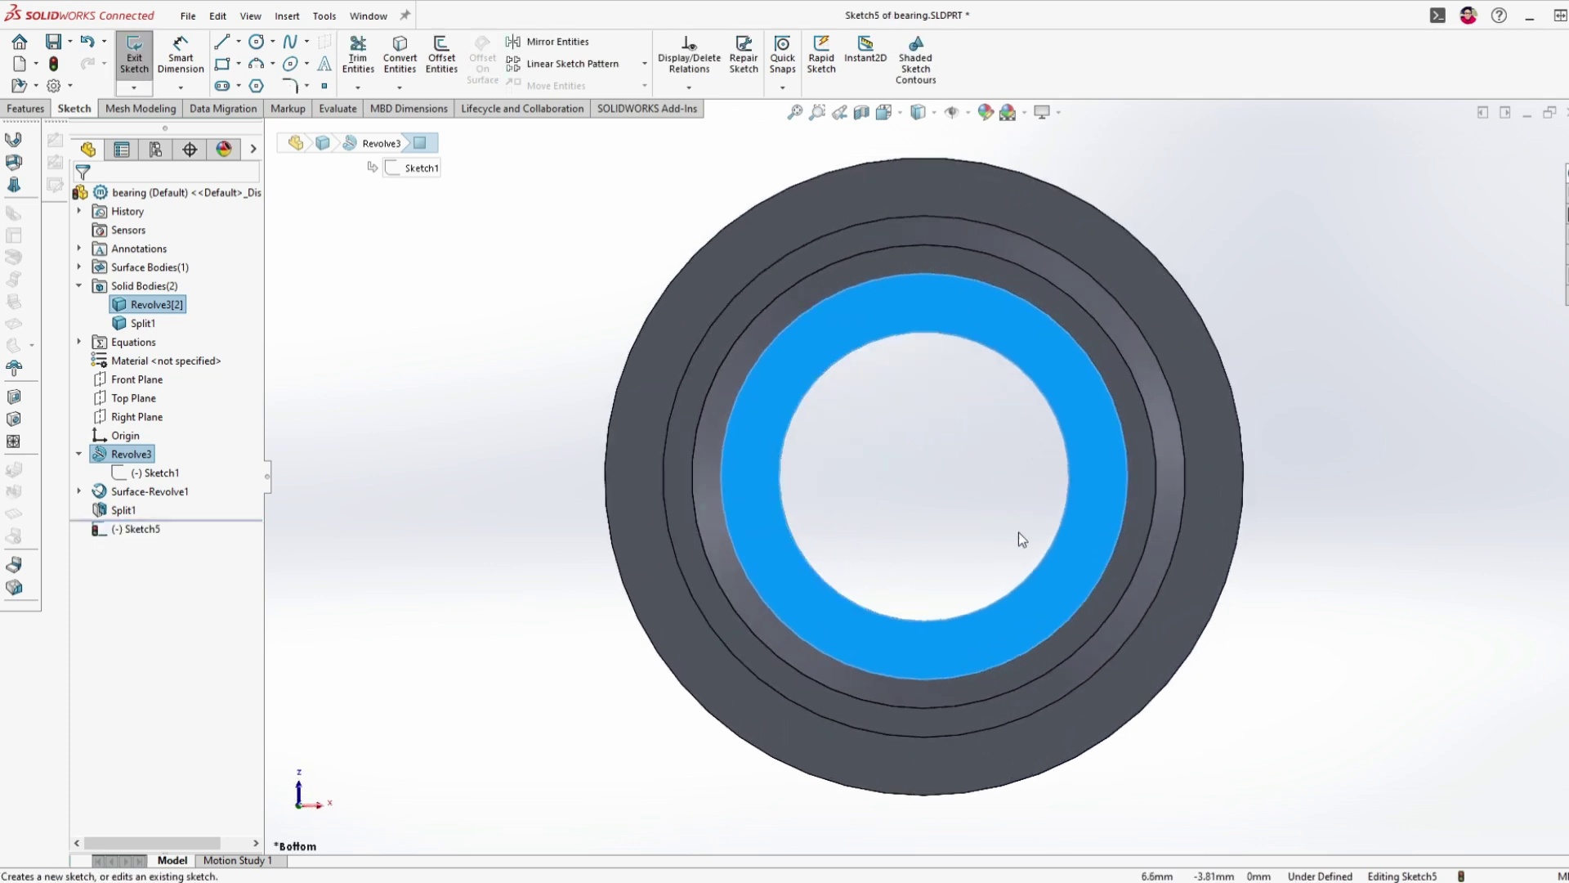
- Sketch a horizontal centerline across the hole's full diameter, between its two opposite quadrant points
scroll(1040, 466, down, 4)
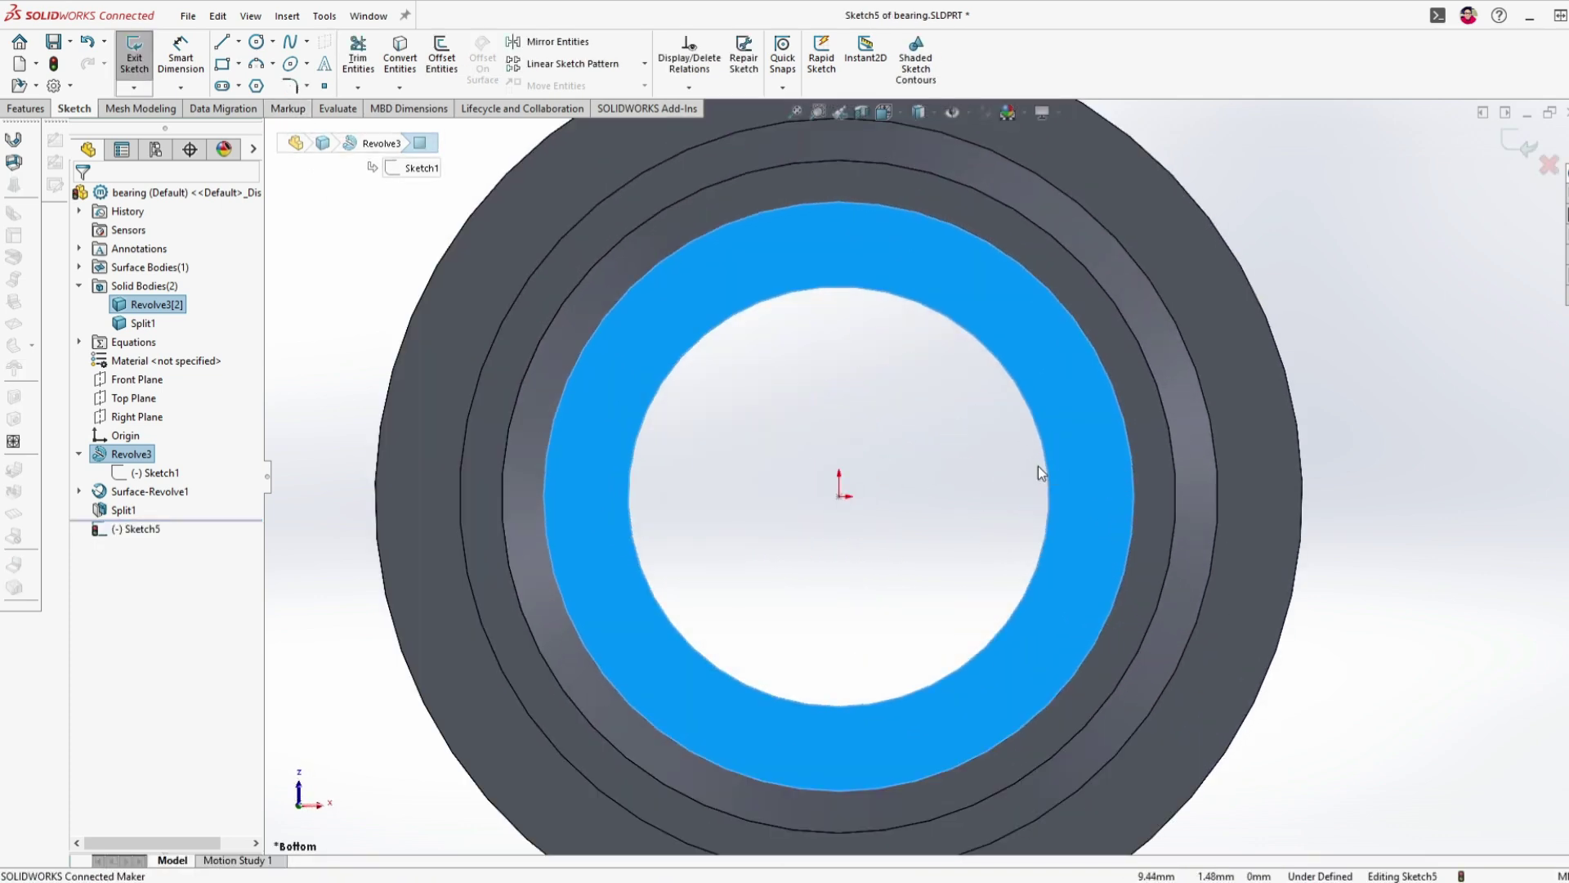
click(238, 41)
click(260, 81)
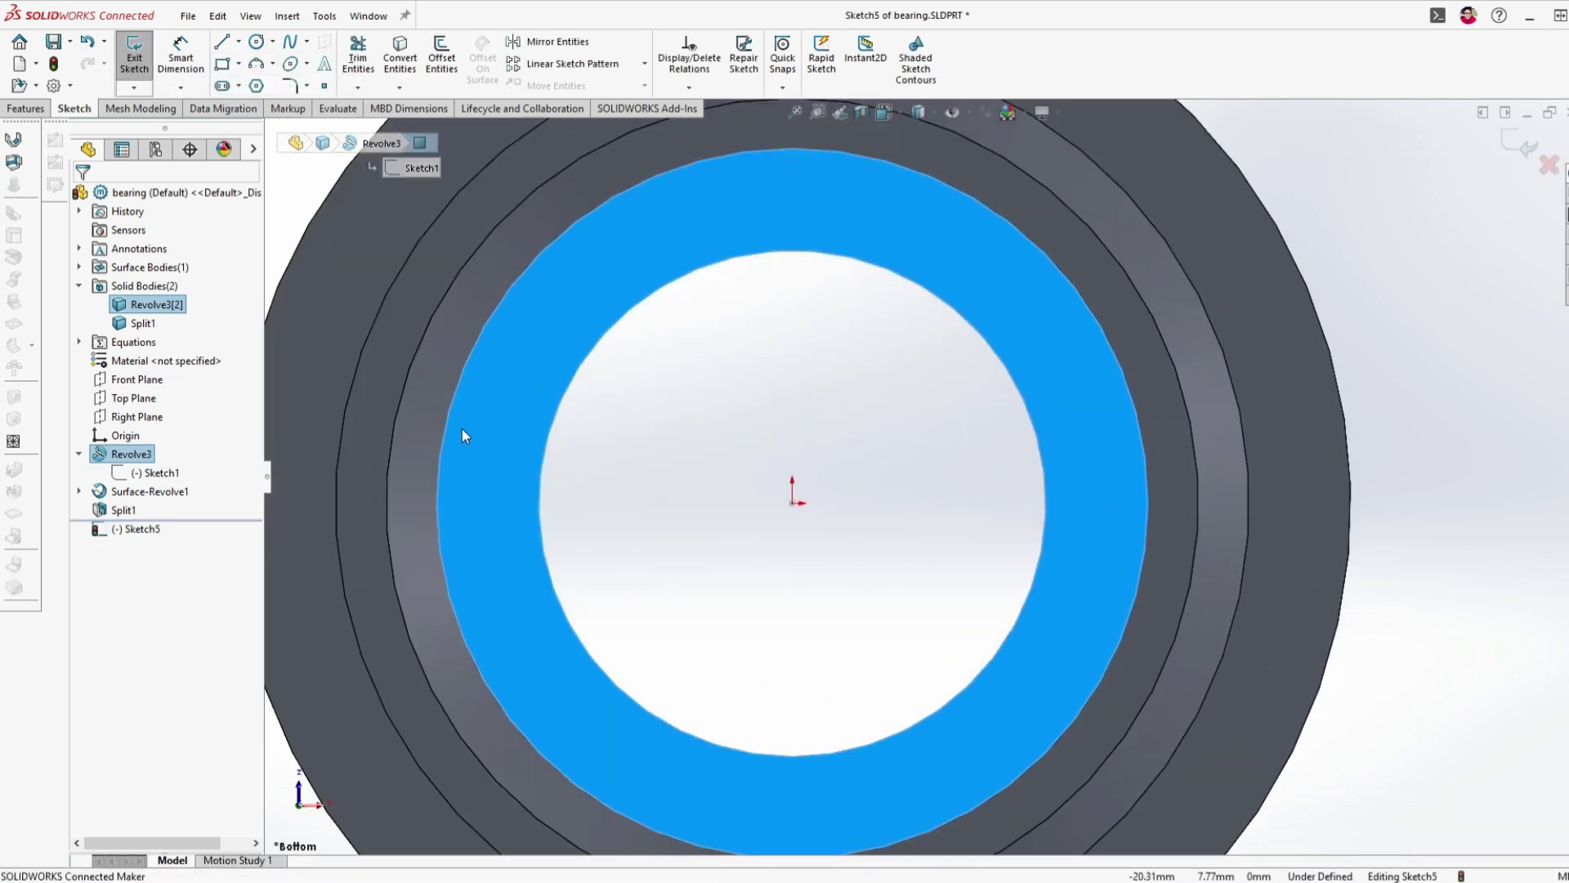
click(538, 503)
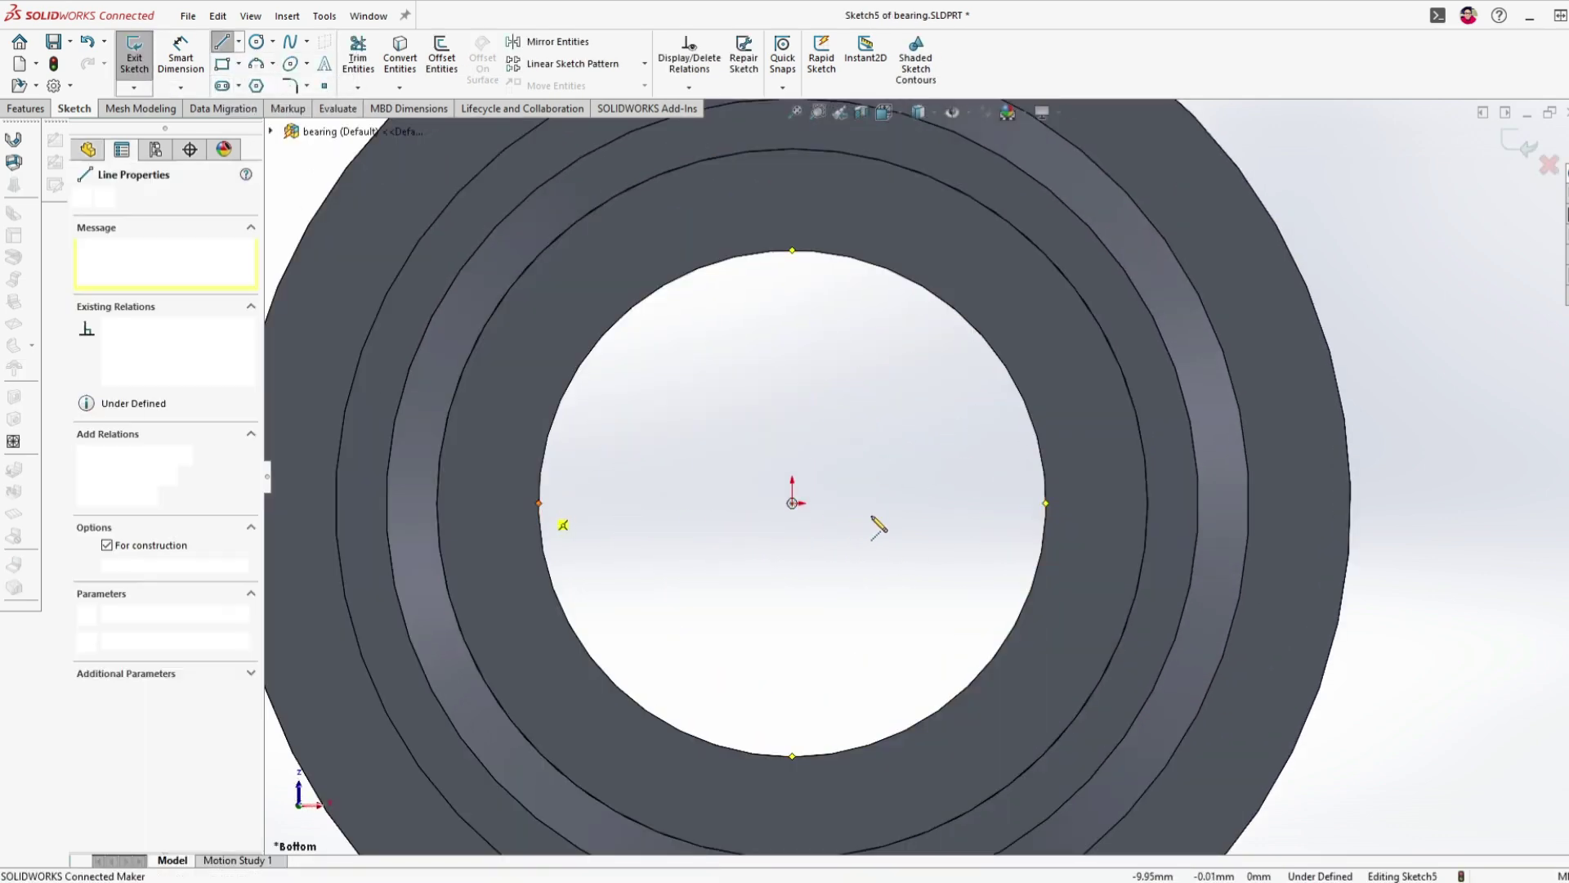
click(1046, 504)
key(Escape)
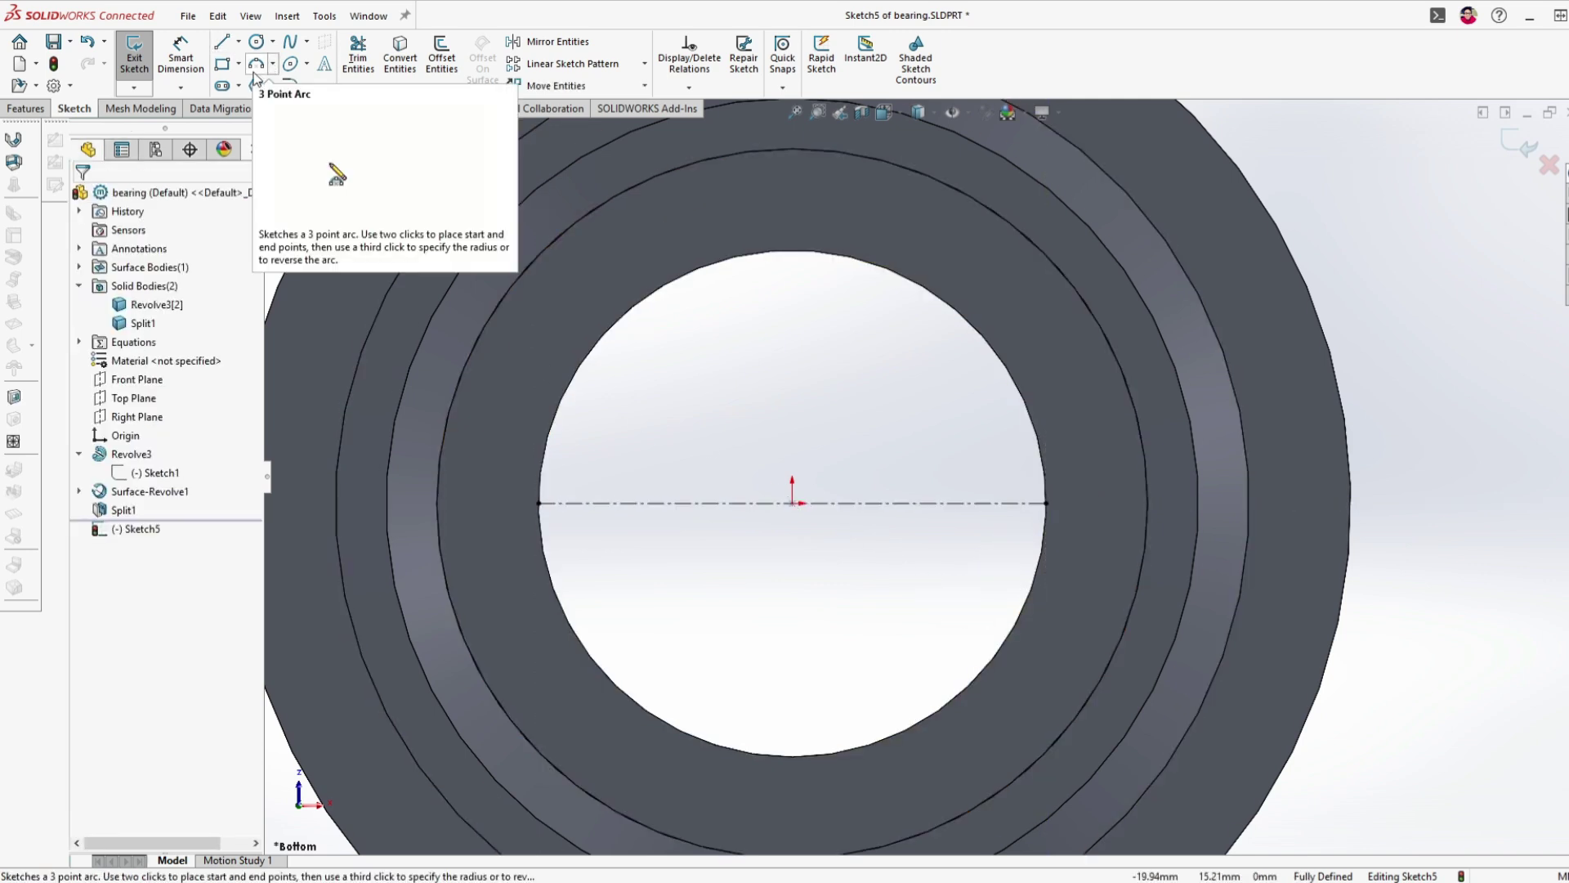
click(273, 69)
click(236, 86)
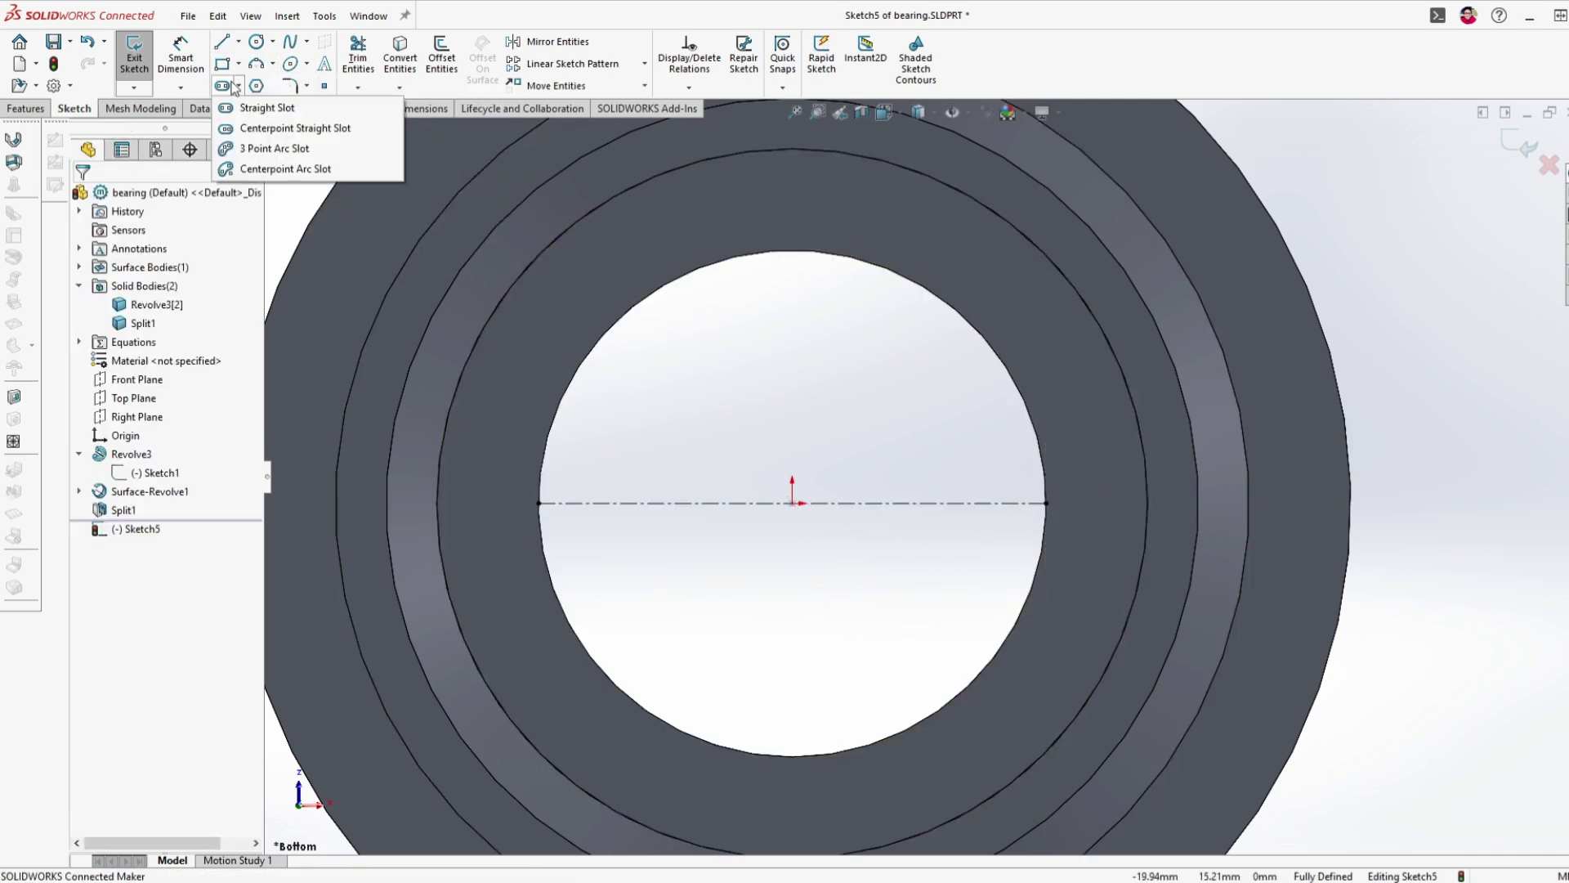
click(255, 108)
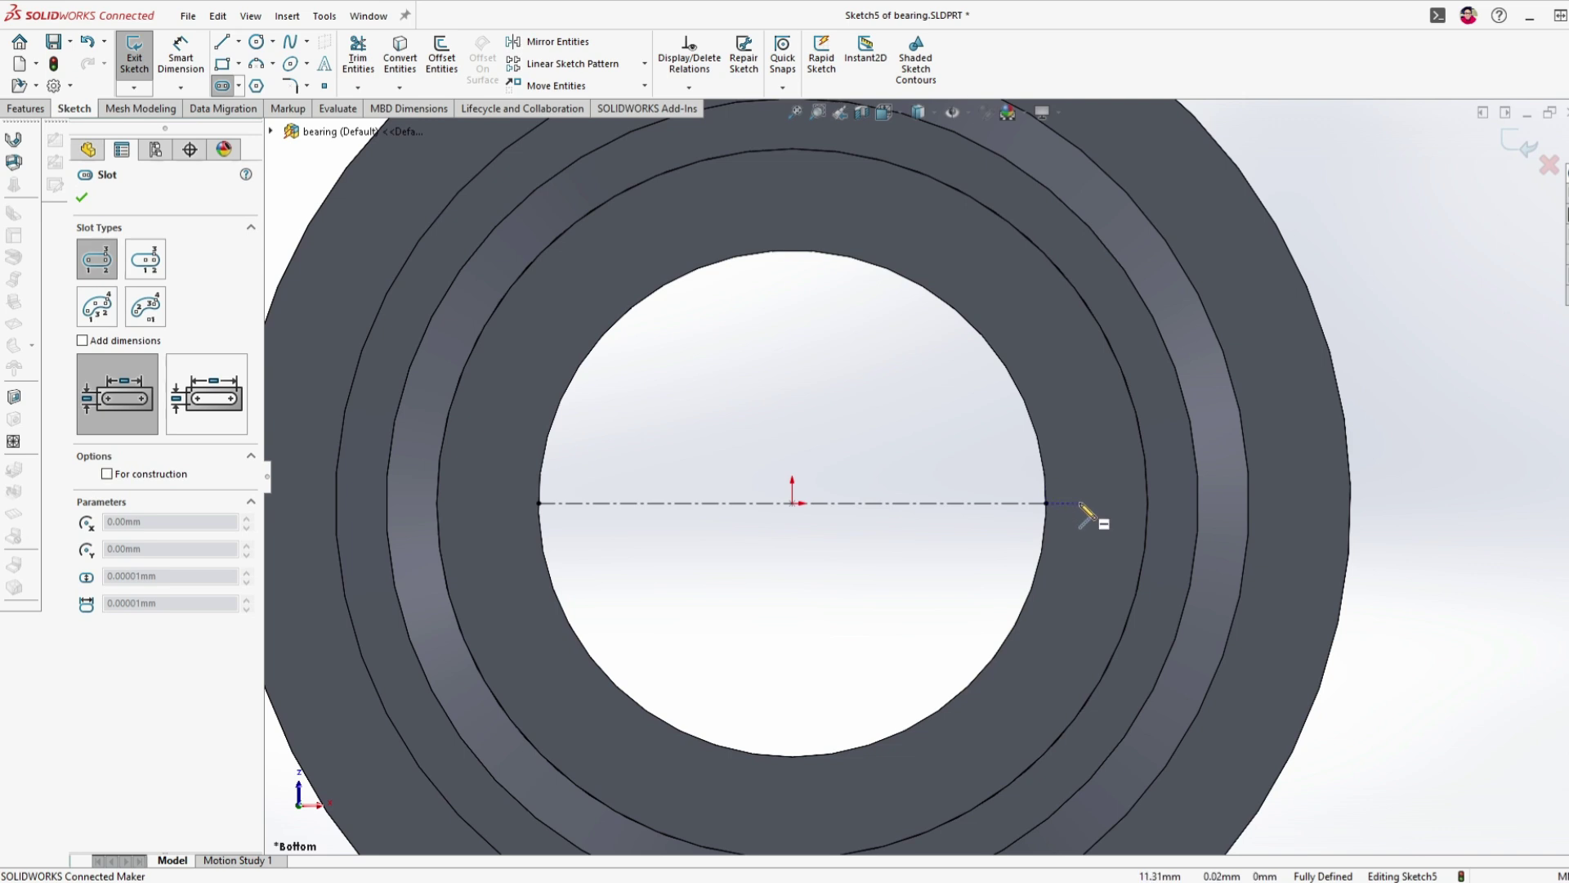
key(Escape)
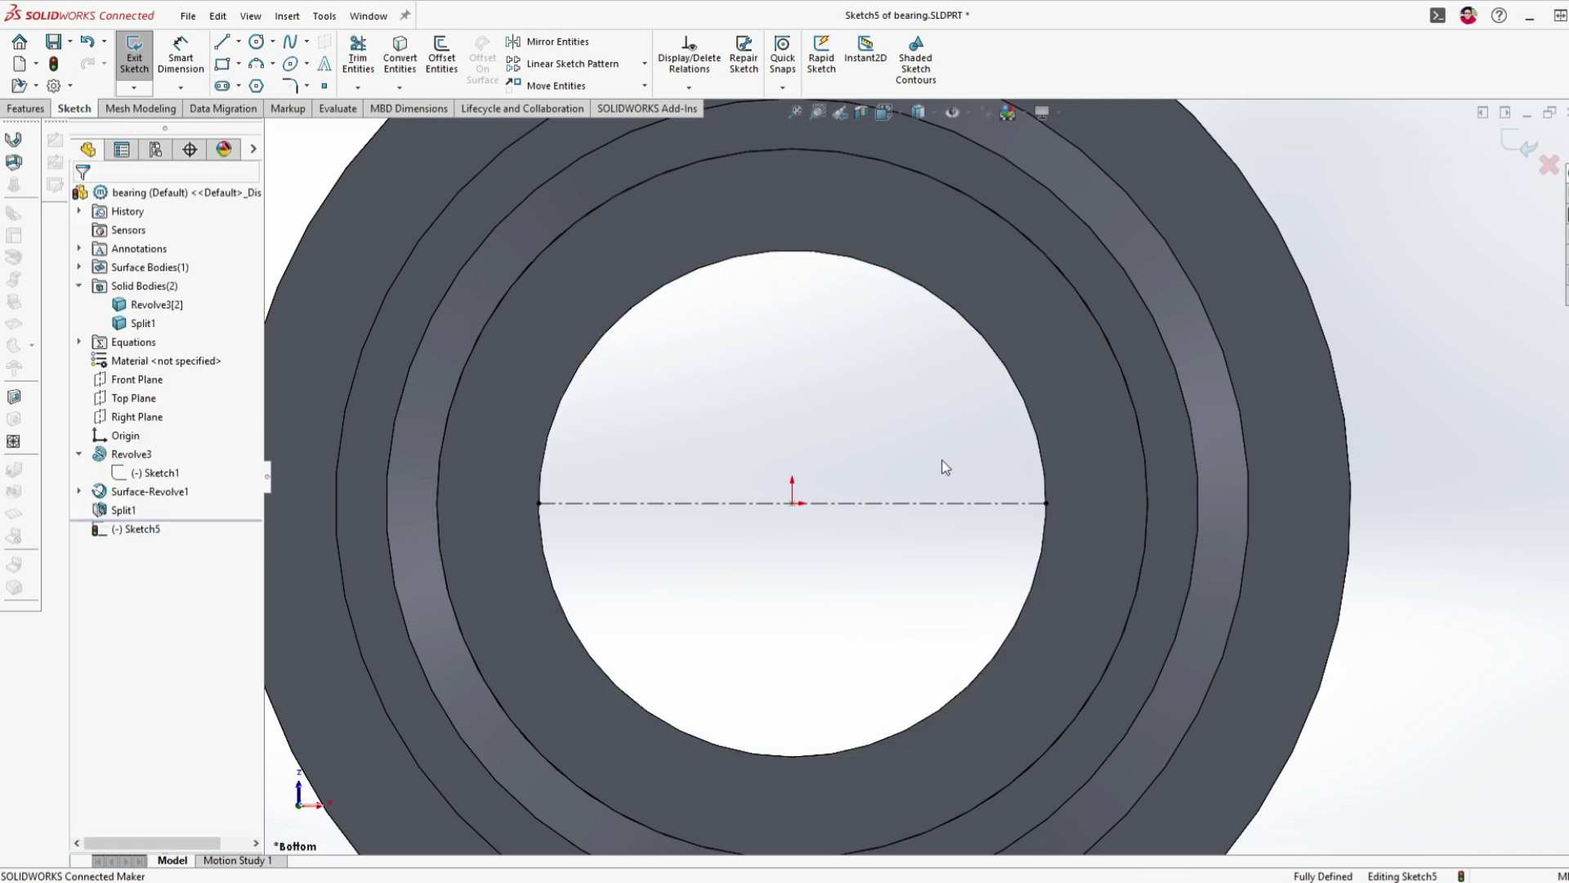
- Try sketching a horizontal line about 2.4 mm long inward from the hole's edge, just above the centerline
key(l)
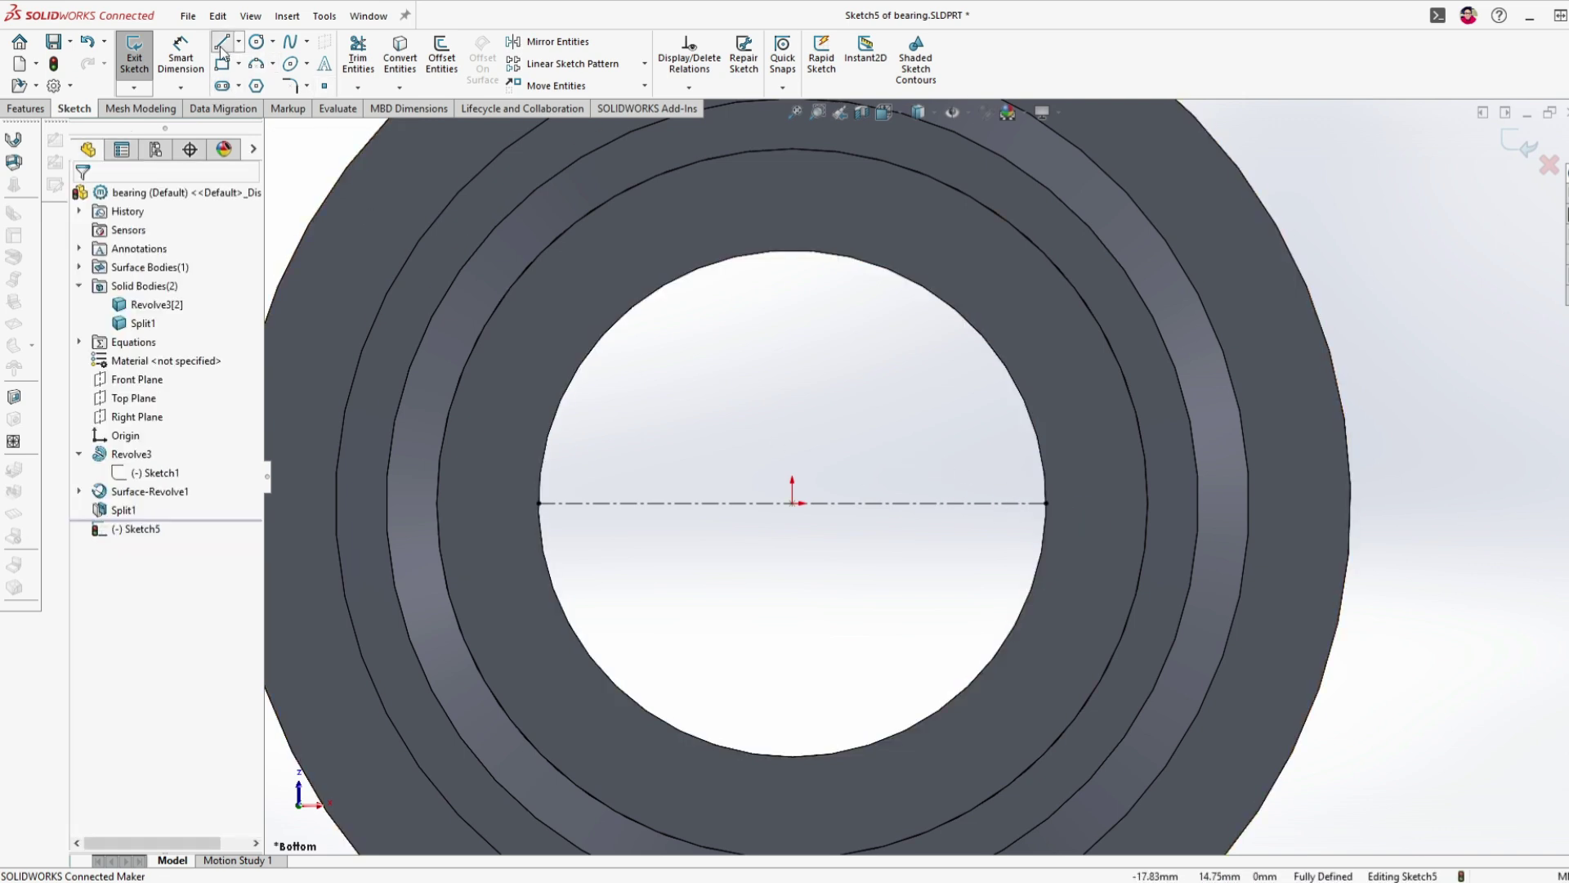
click(1043, 472)
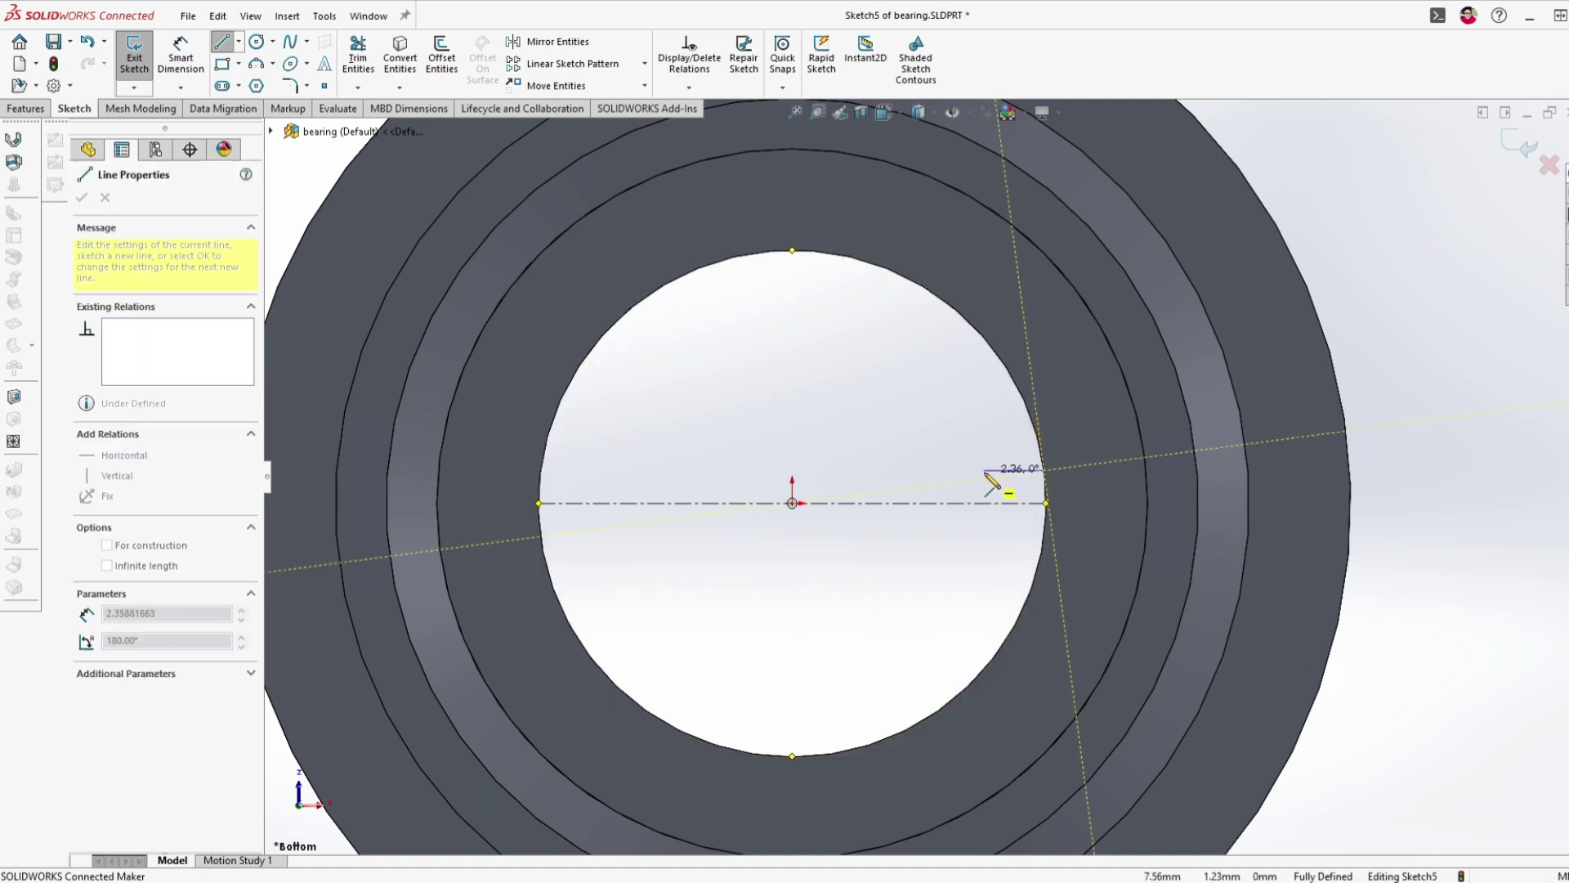
click(989, 470)
key(Escape)
key(Escape)
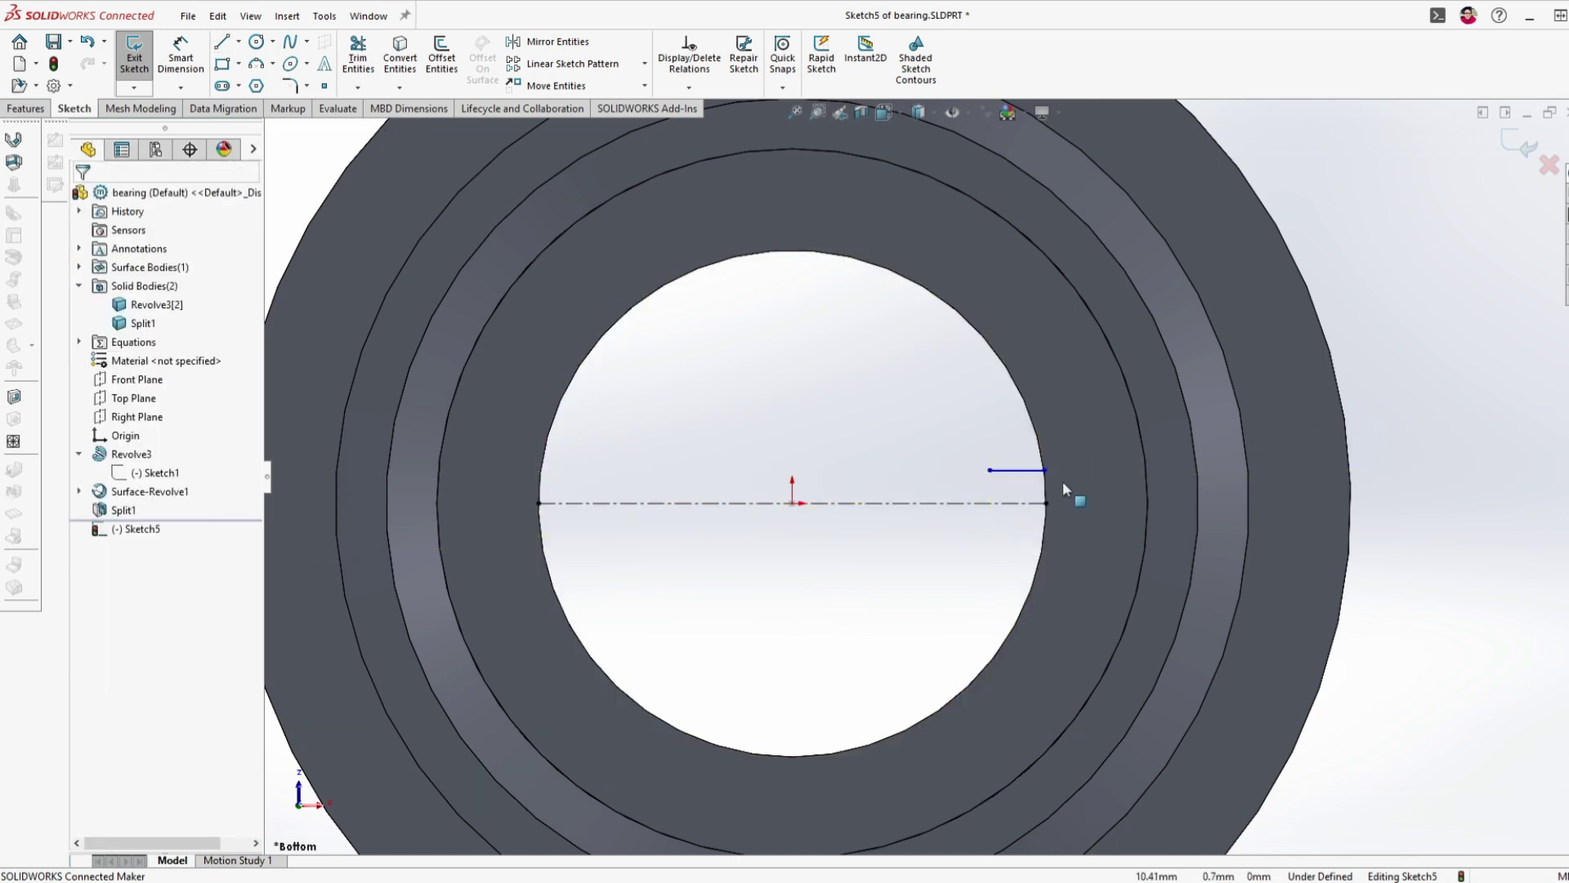
key(ctrl+z)
- Sketch a horizontal line about 3 mm long crossing the hole's right edge, about 1.4 mm above the centerline
key(l)
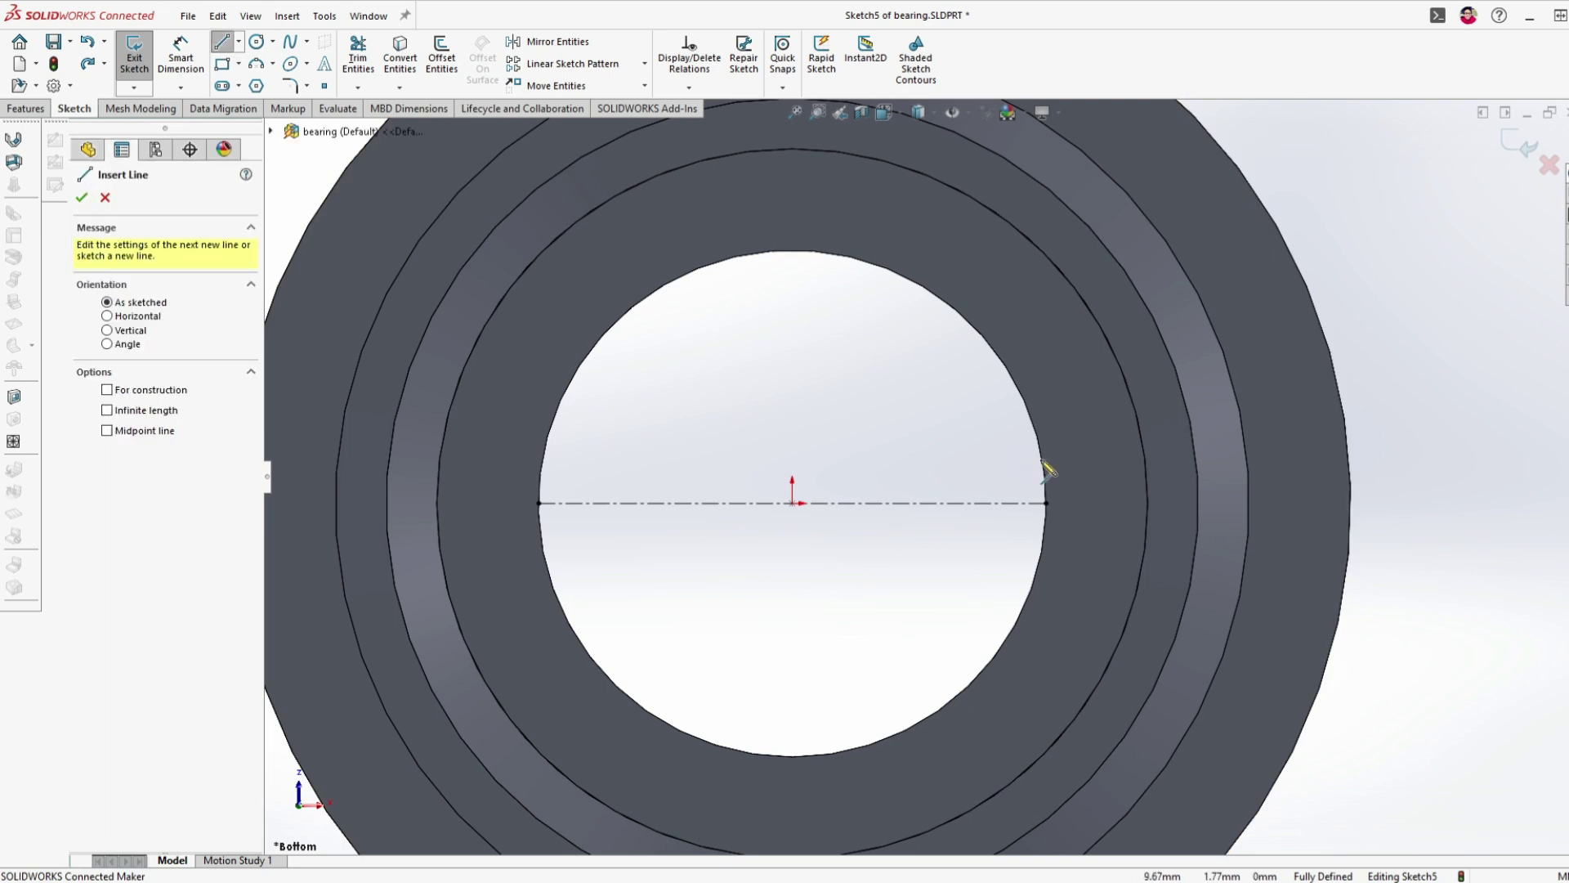
click(1043, 472)
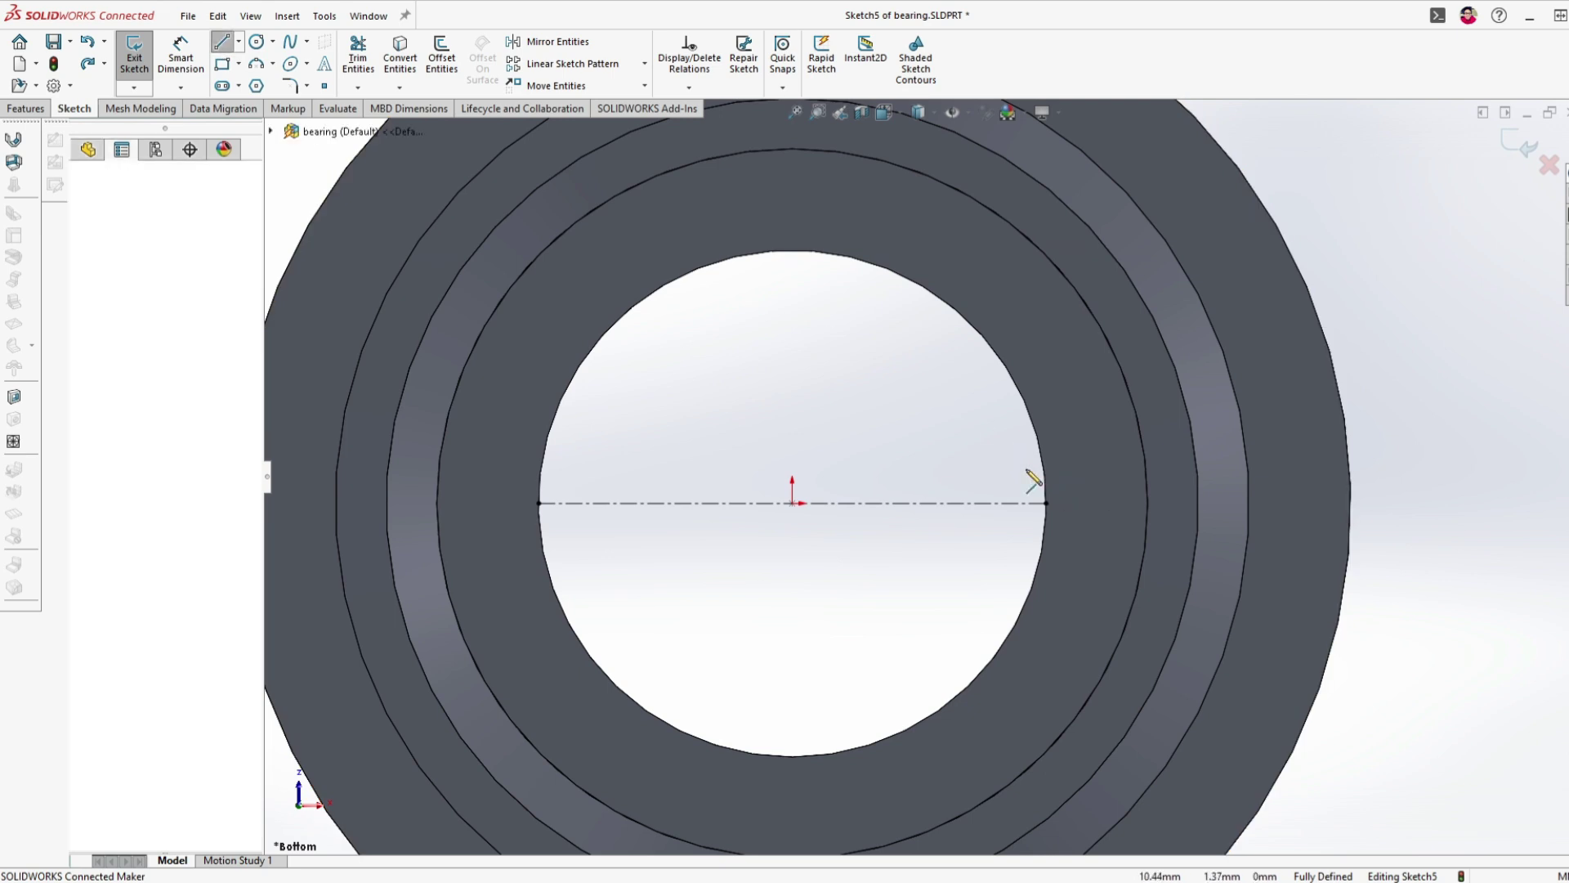
click(981, 470)
key(Escape)
key(Escape)
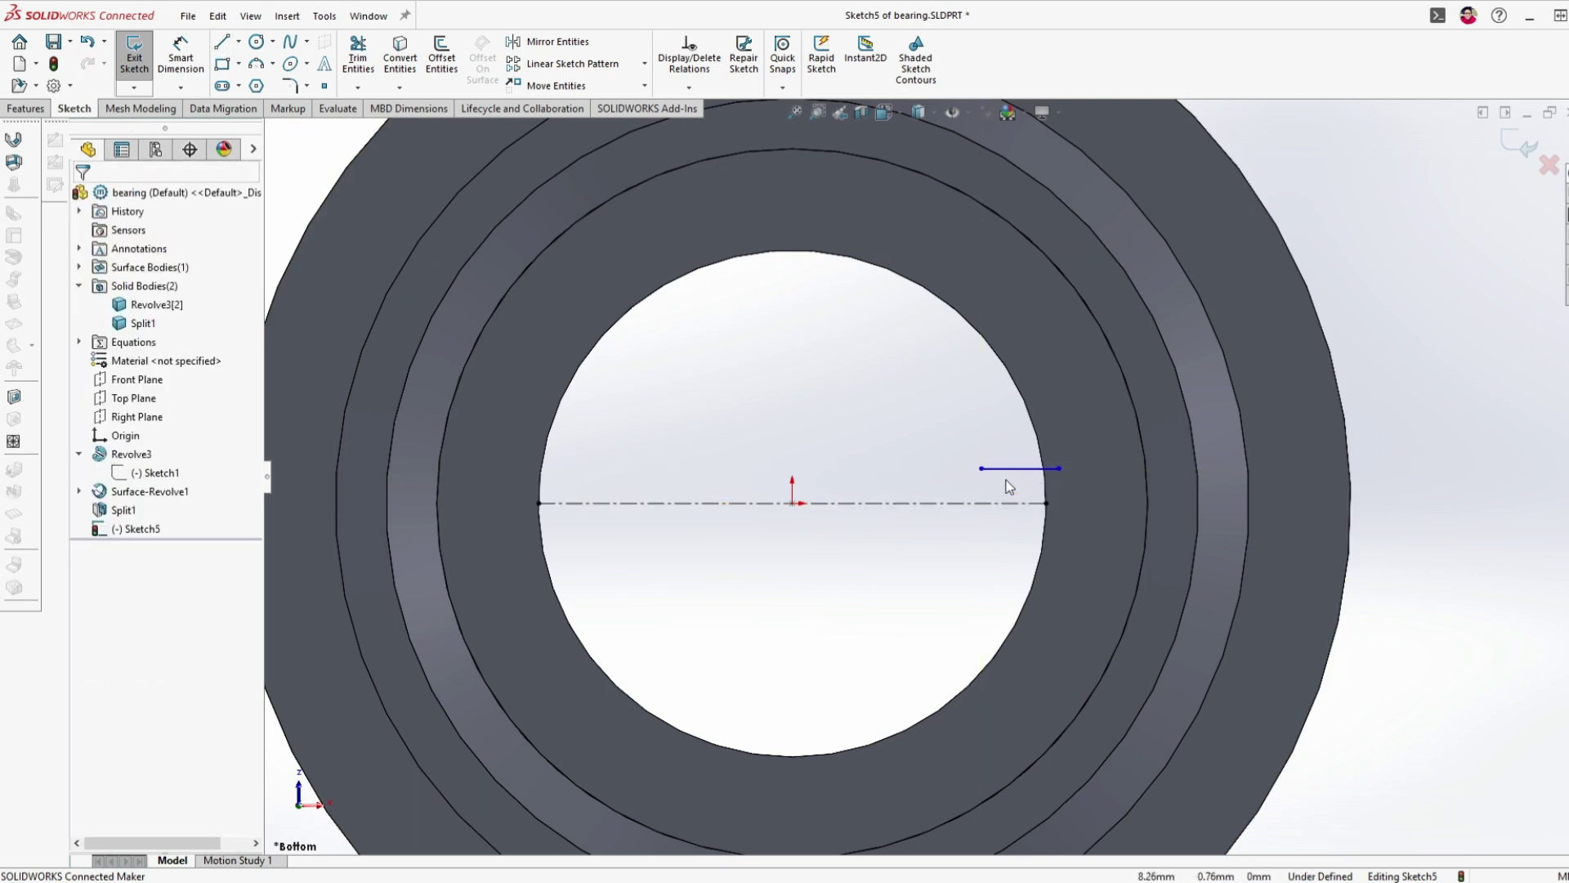
- Mirror the short horizontal line about the centerline, keeping the original
click(1014, 469)
click(555, 45)
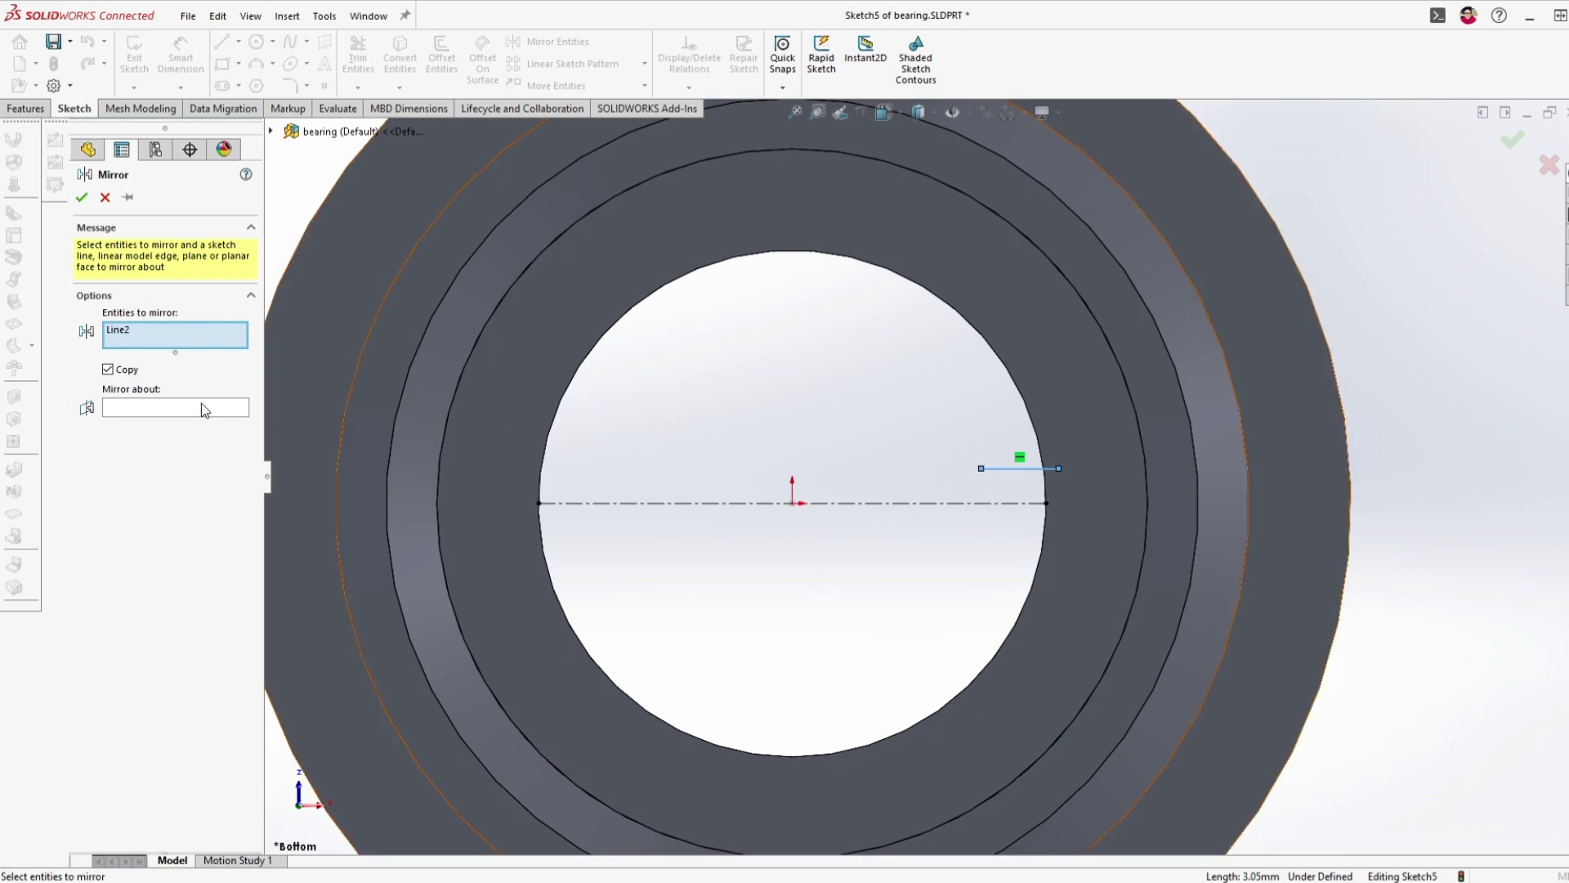
click(1018, 503)
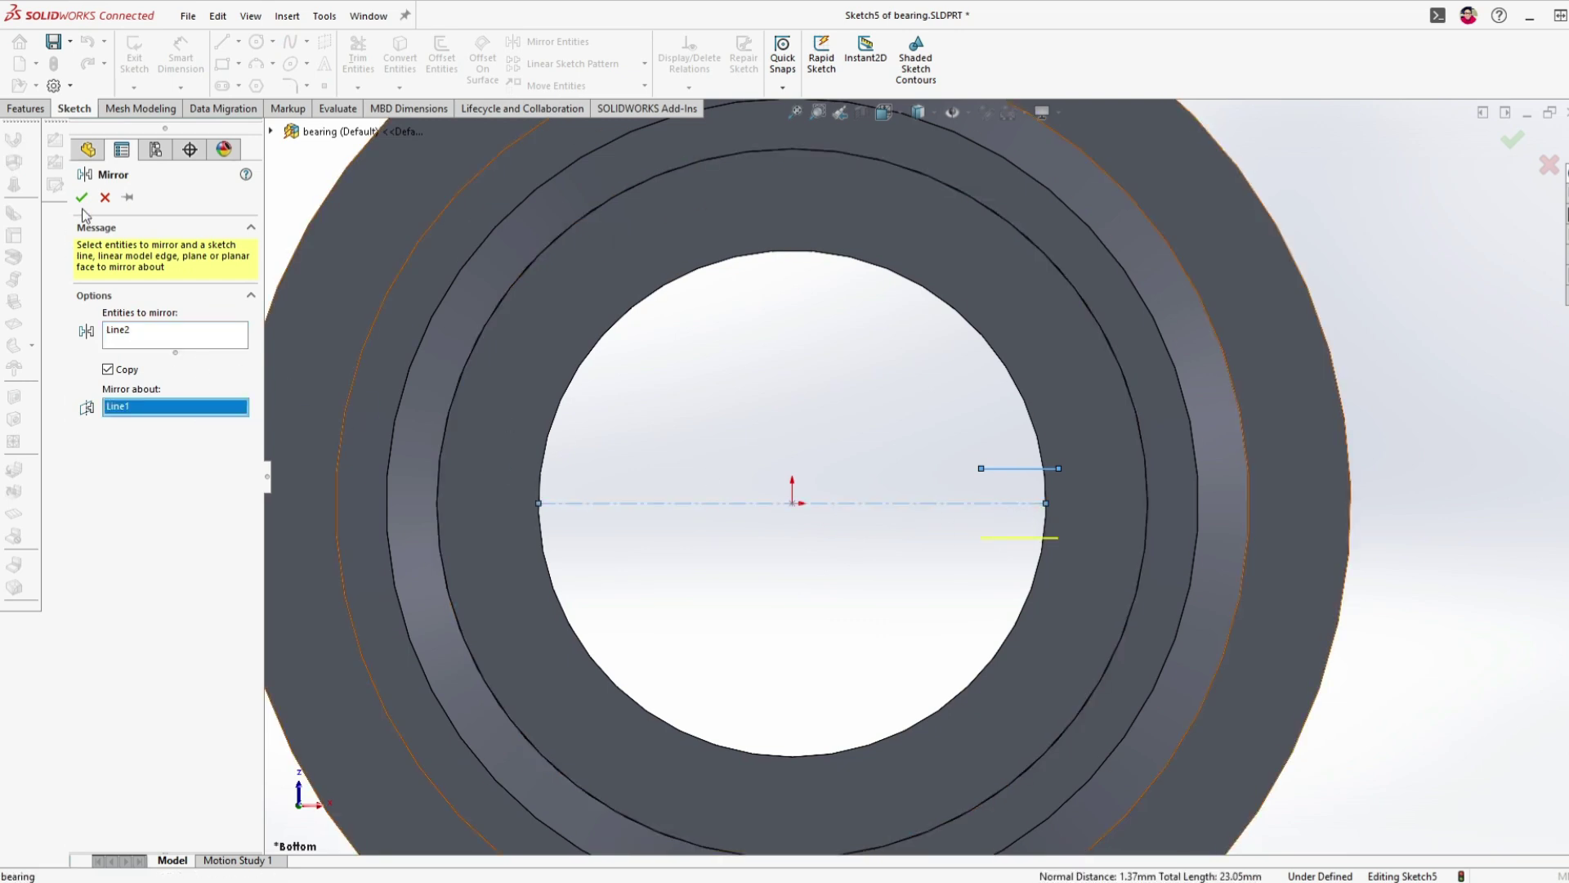
key(Return)
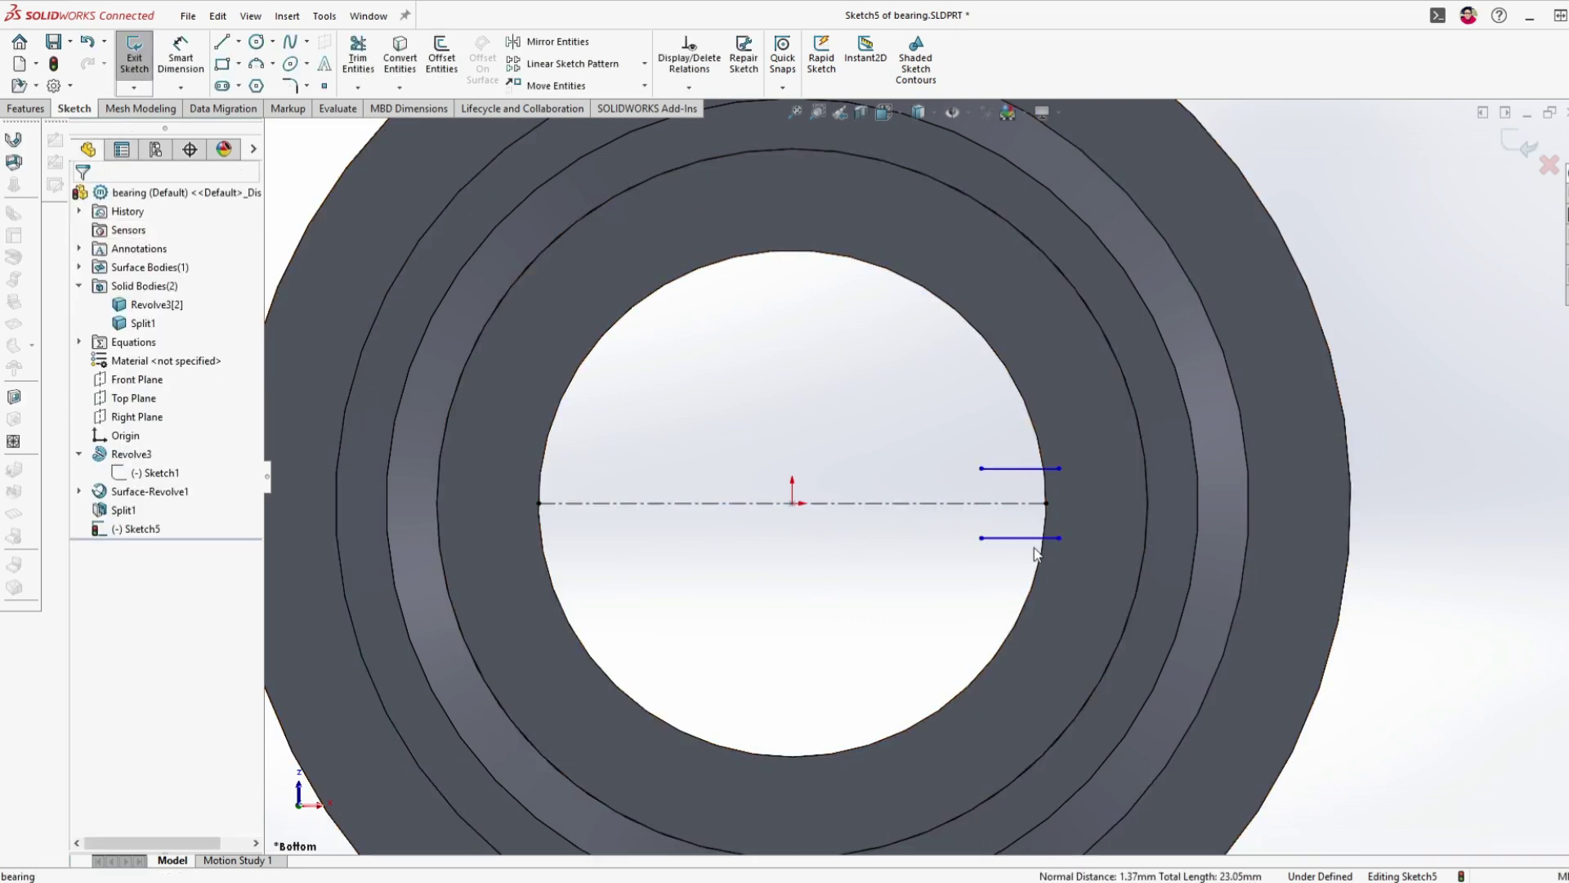
- Close the profile with a tangent 180° arc of about 1.37 mm radius across the lines' inner ends and a vertical line across their outer ends
click(255, 64)
click(982, 469)
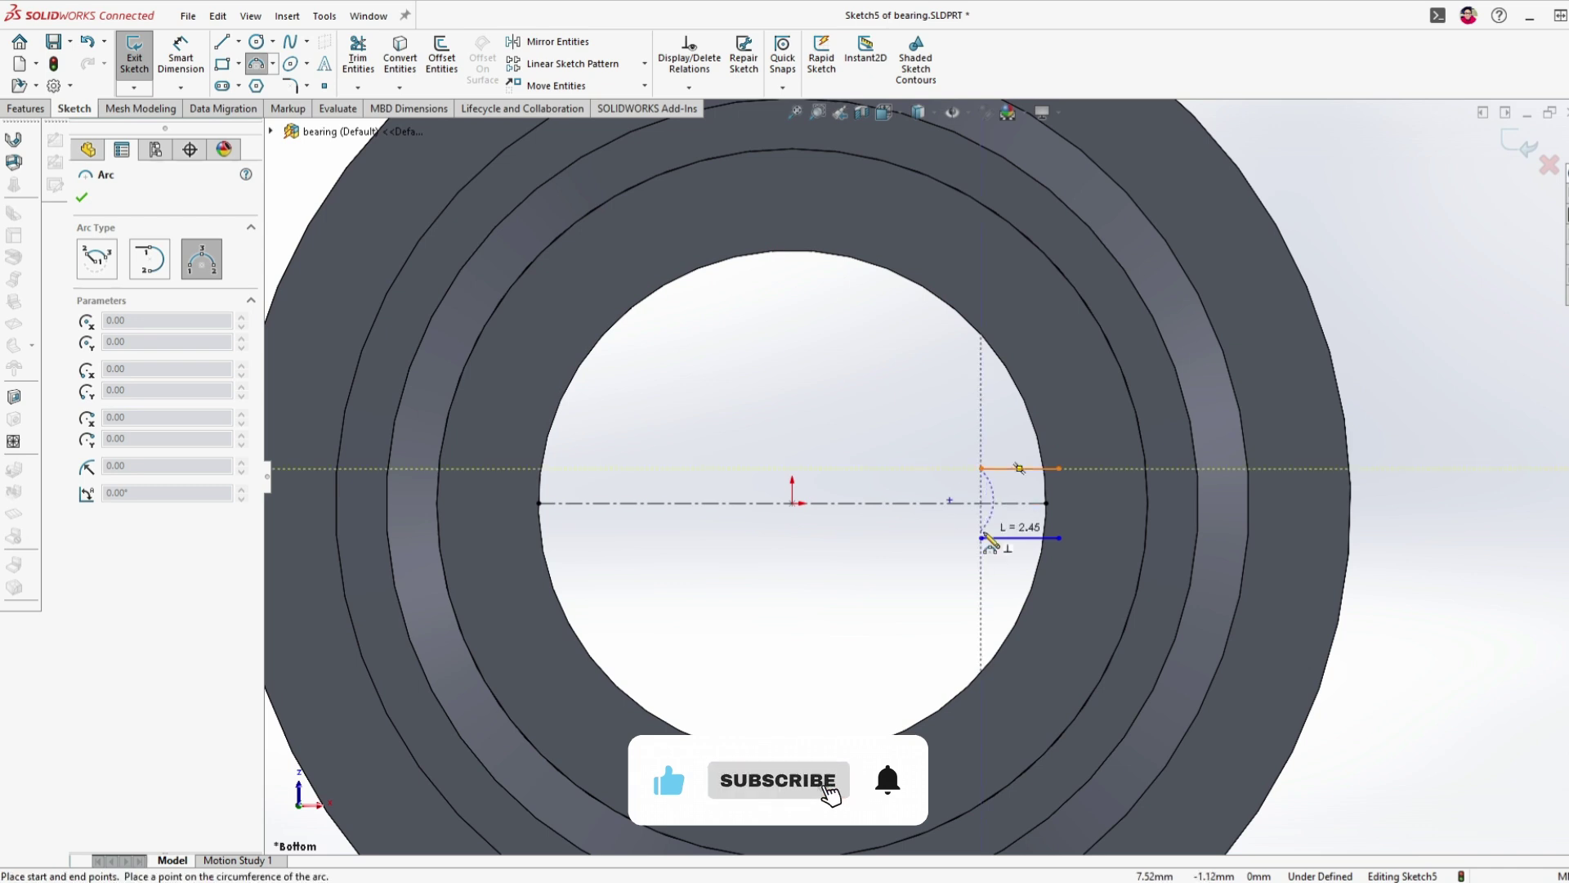
click(982, 537)
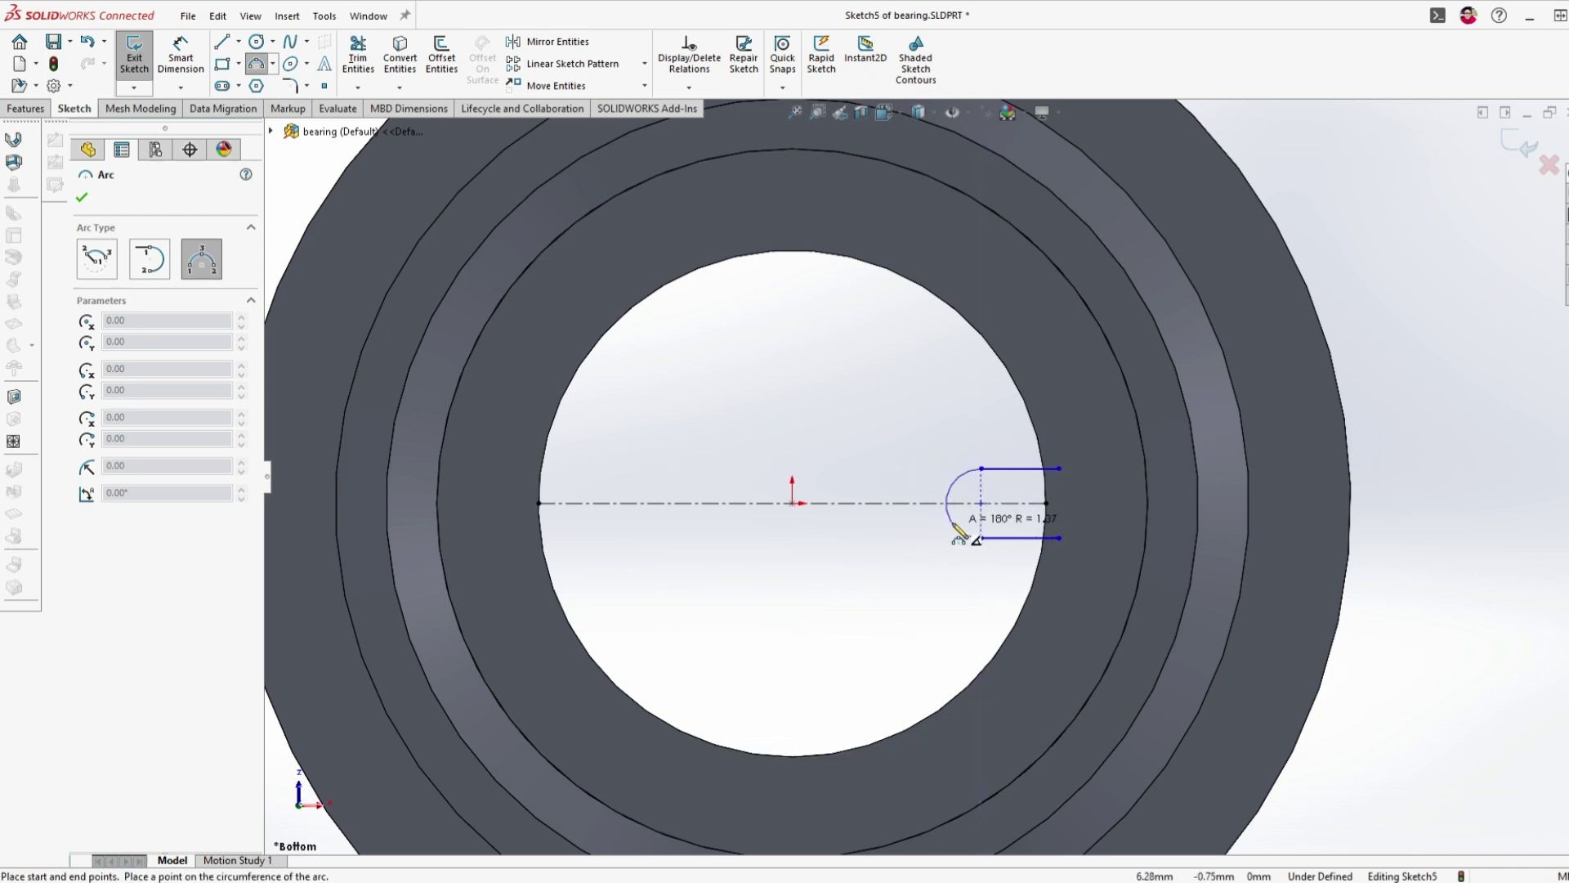
click(957, 530)
key(l)
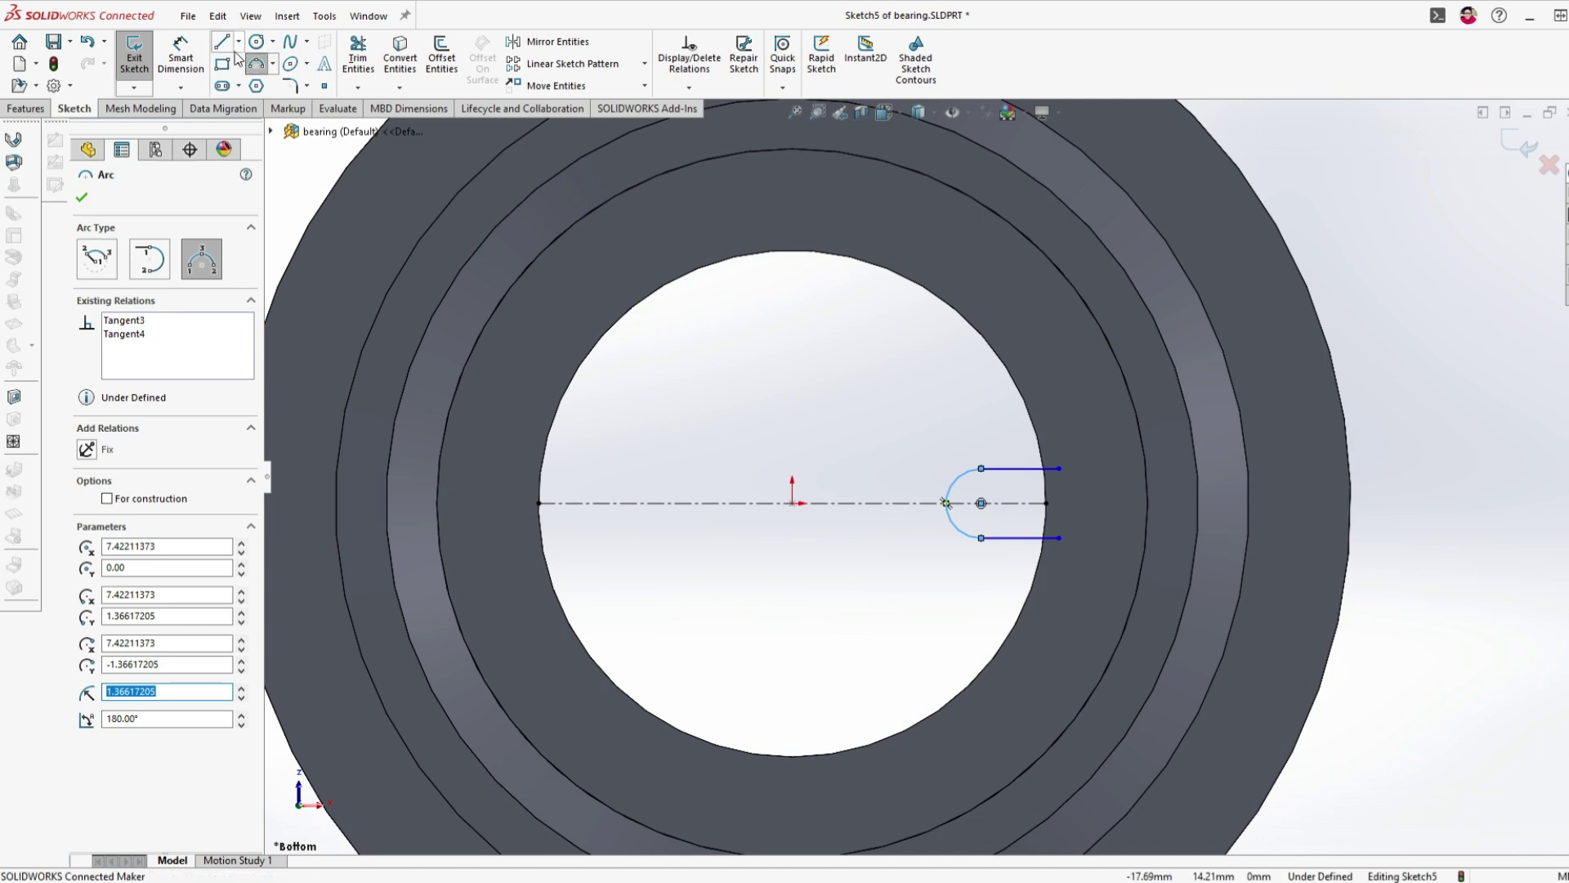
click(1060, 470)
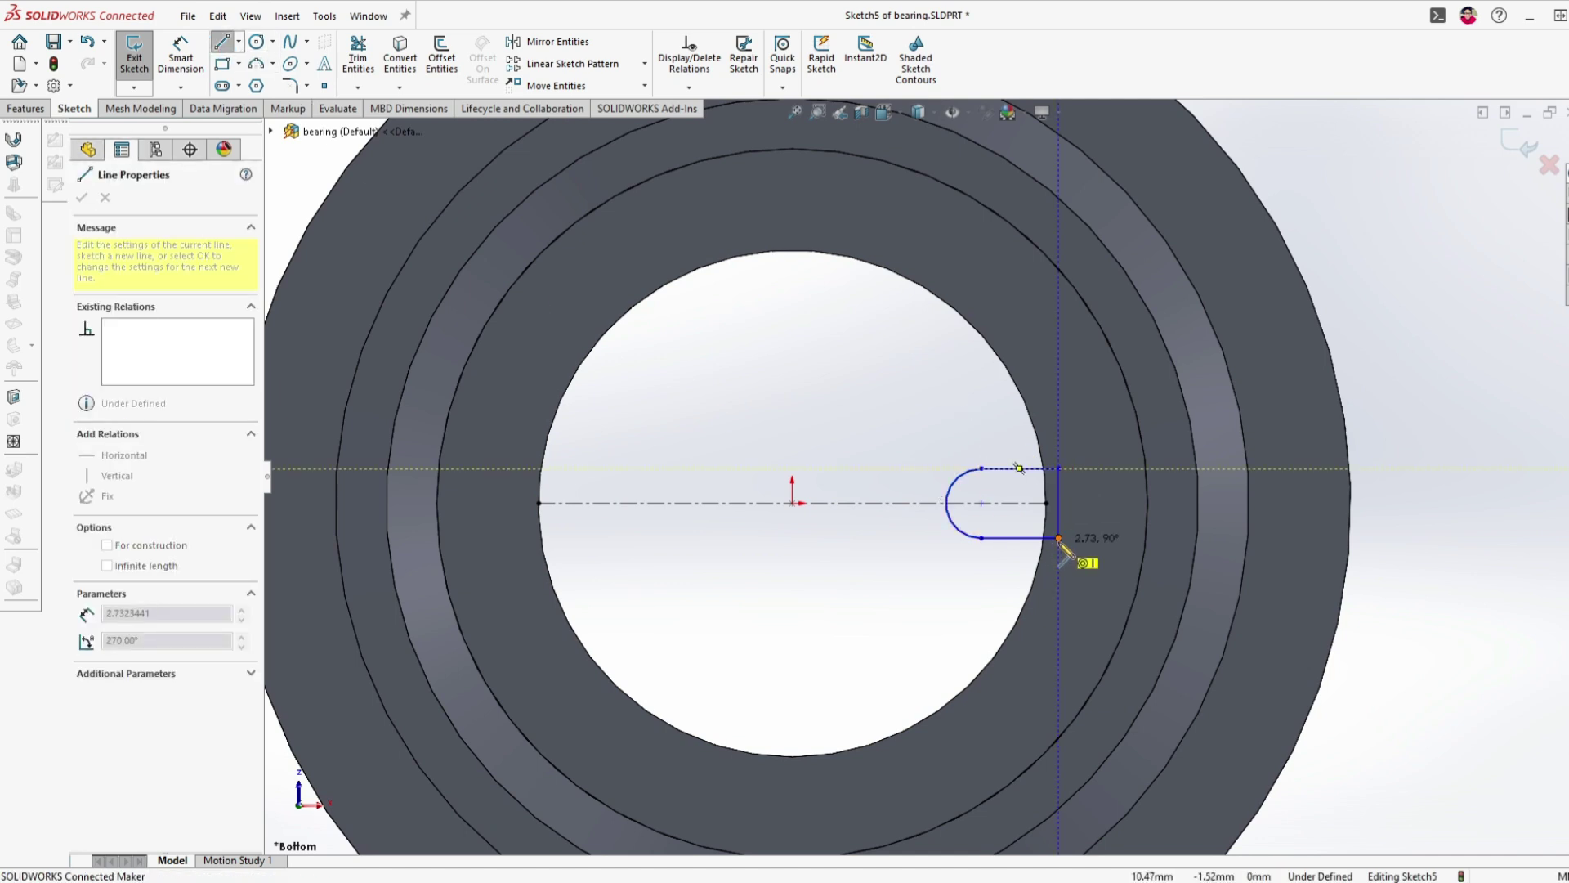
double_click(1059, 538)
key(Escape)
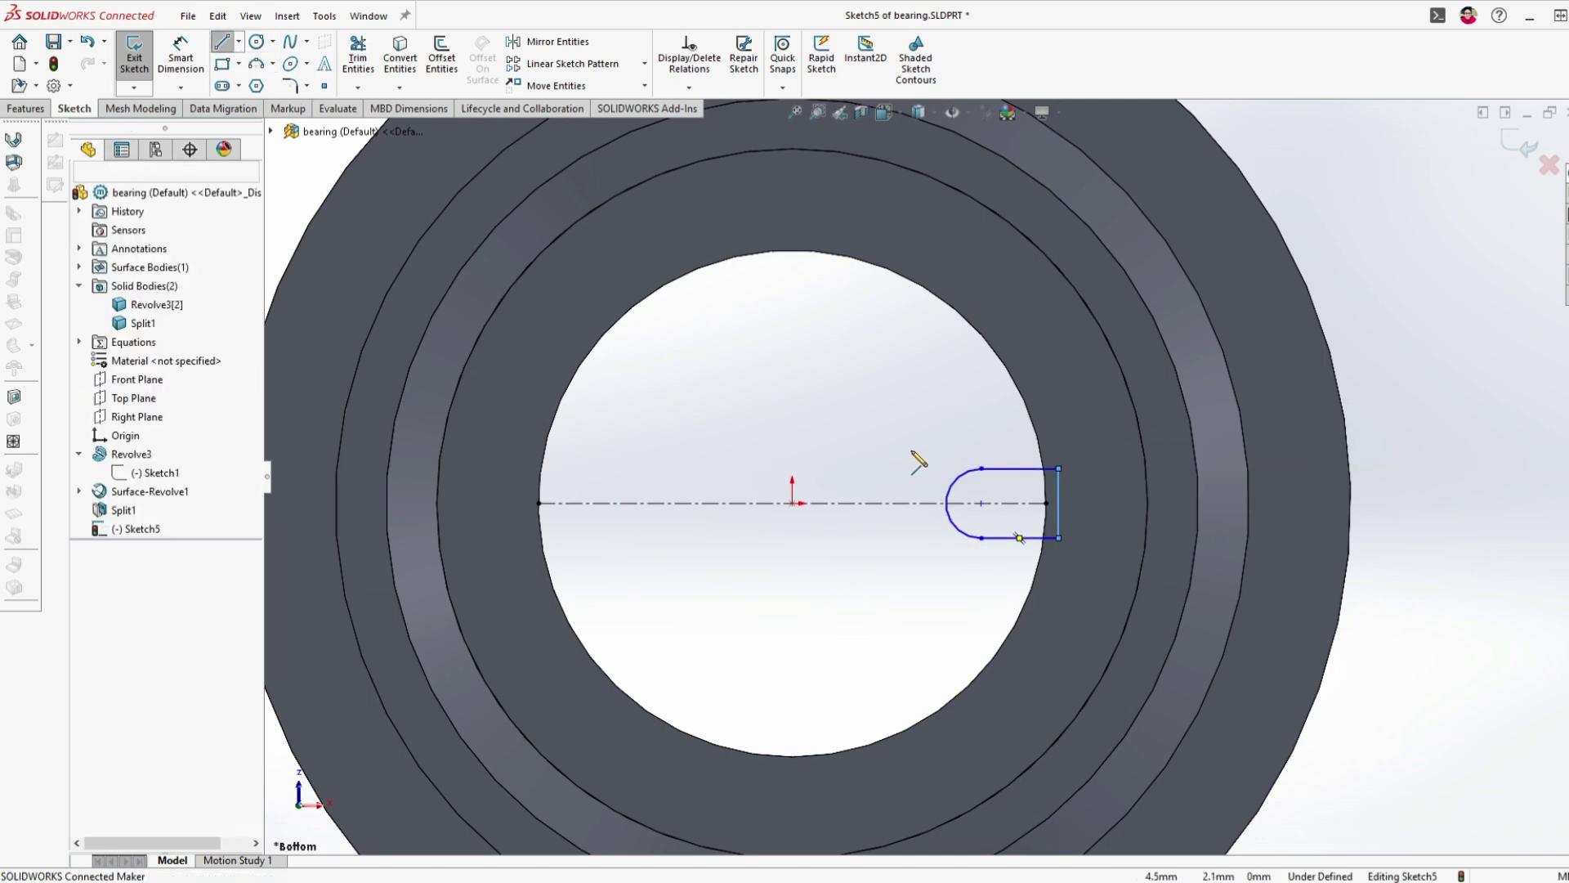
- Make the midpoint of the profile's vertical closing line coincident with the centerline's endpoint on the hole edge
scroll(1052, 510, down, 3)
click(1018, 490)
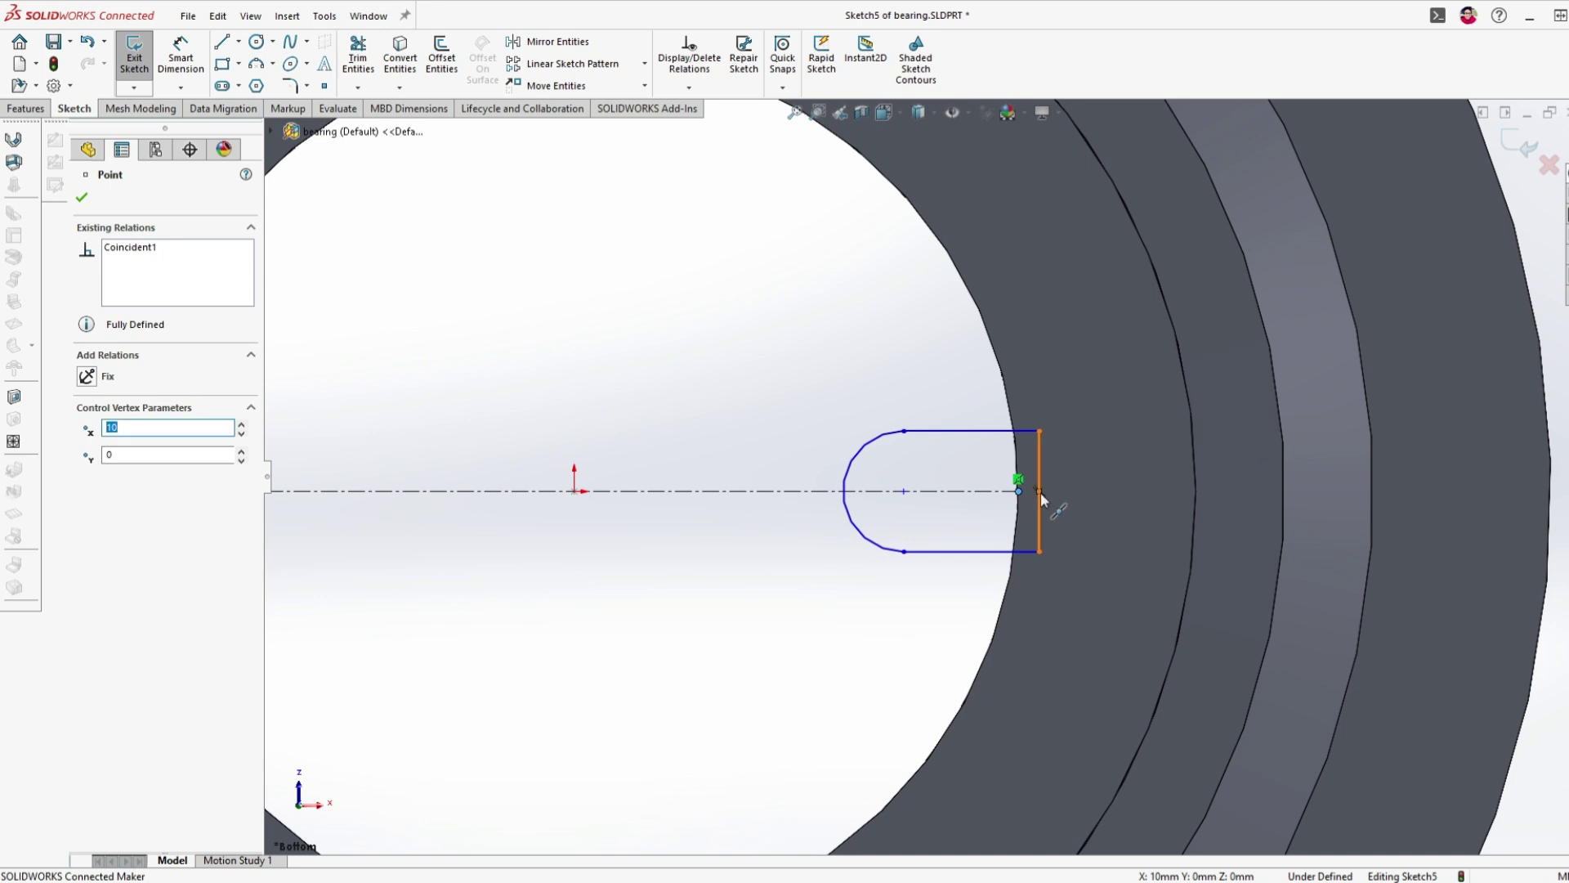
ctrl+click(1038, 490)
click(95, 519)
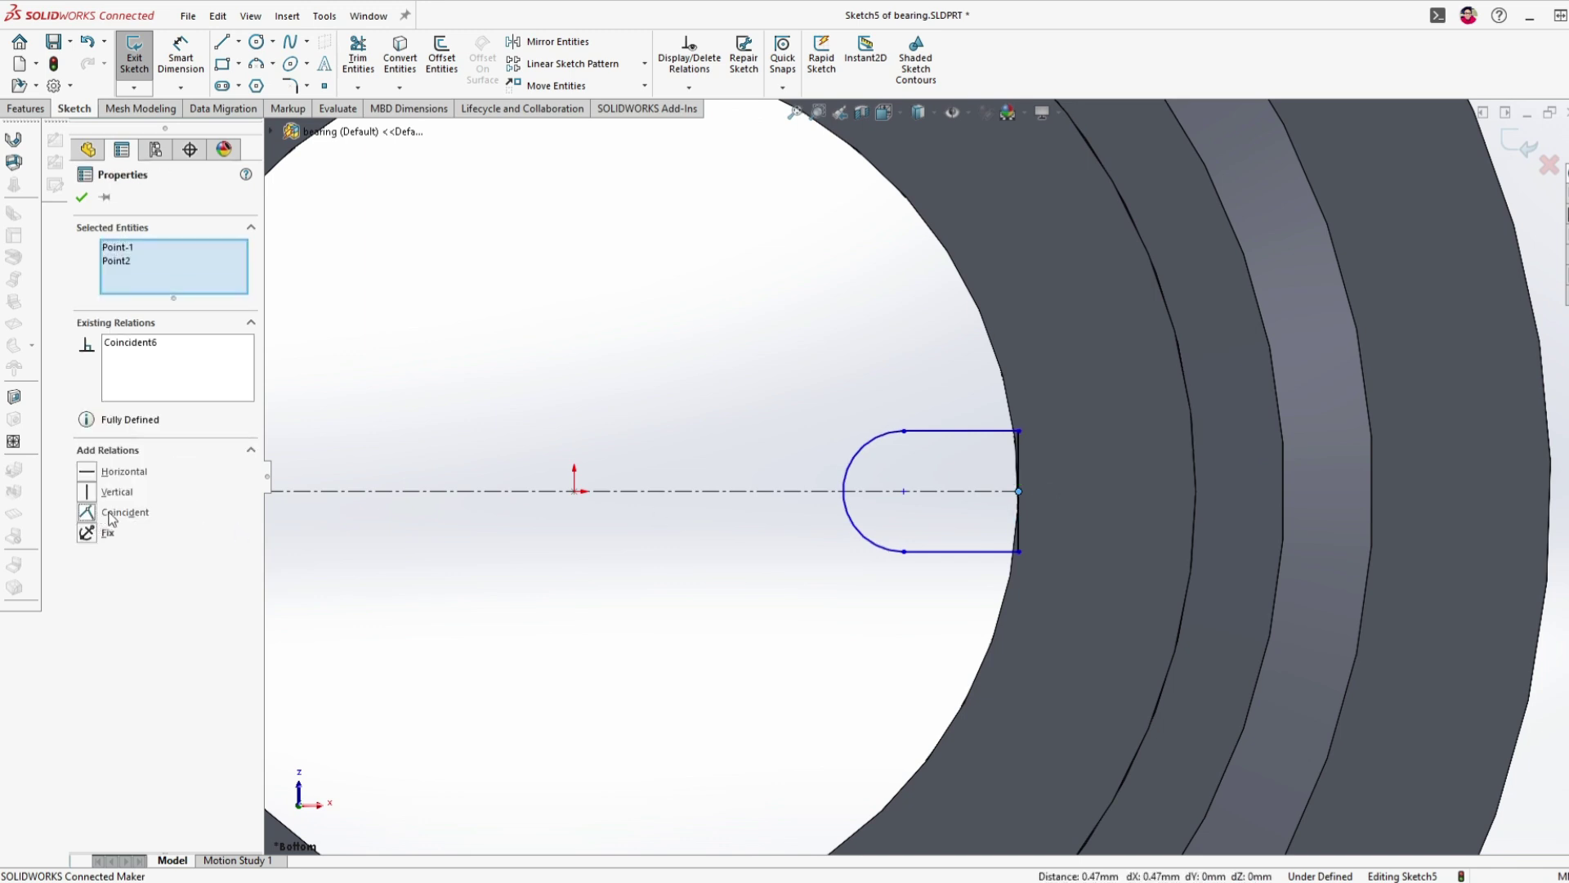
click(83, 200)
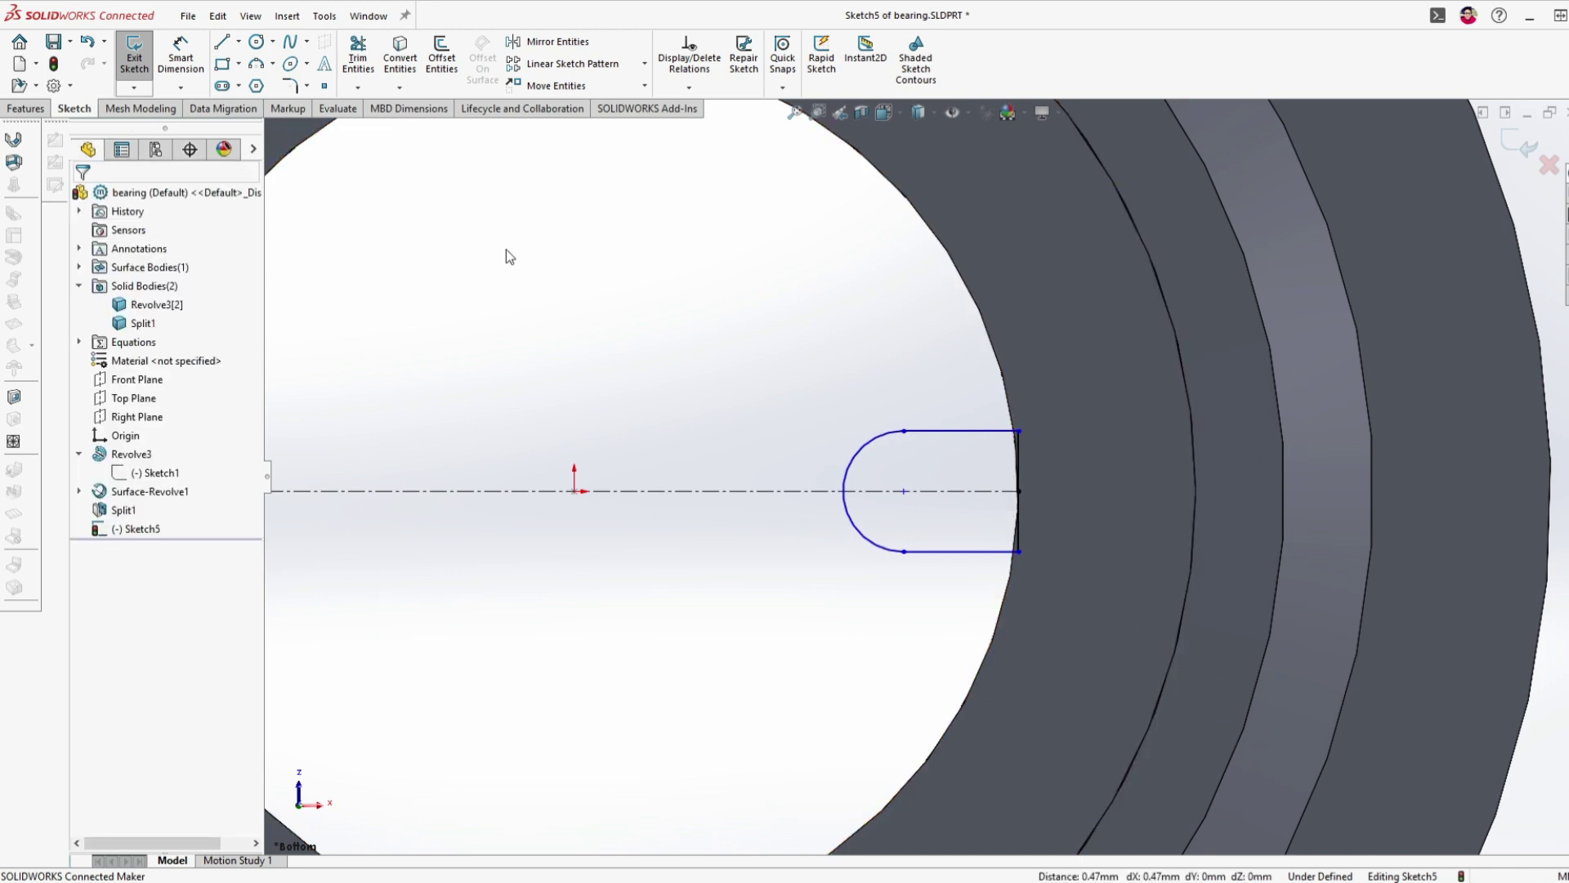
- Dimension the profile's upper horizontal line to a length of 4 mm
click(184, 64)
click(955, 431)
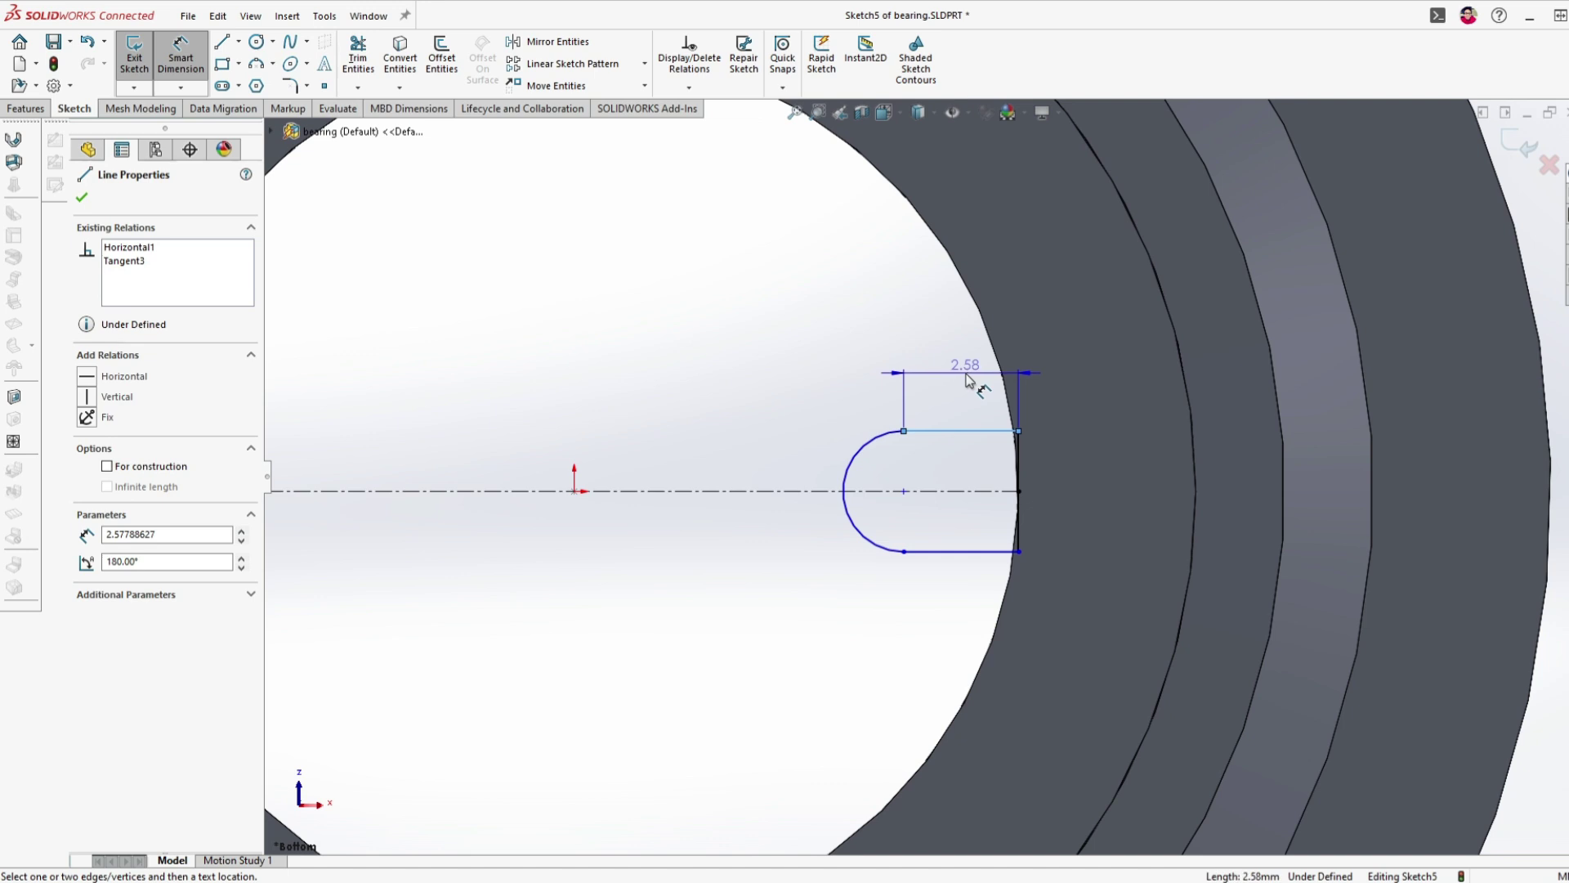
click(970, 380)
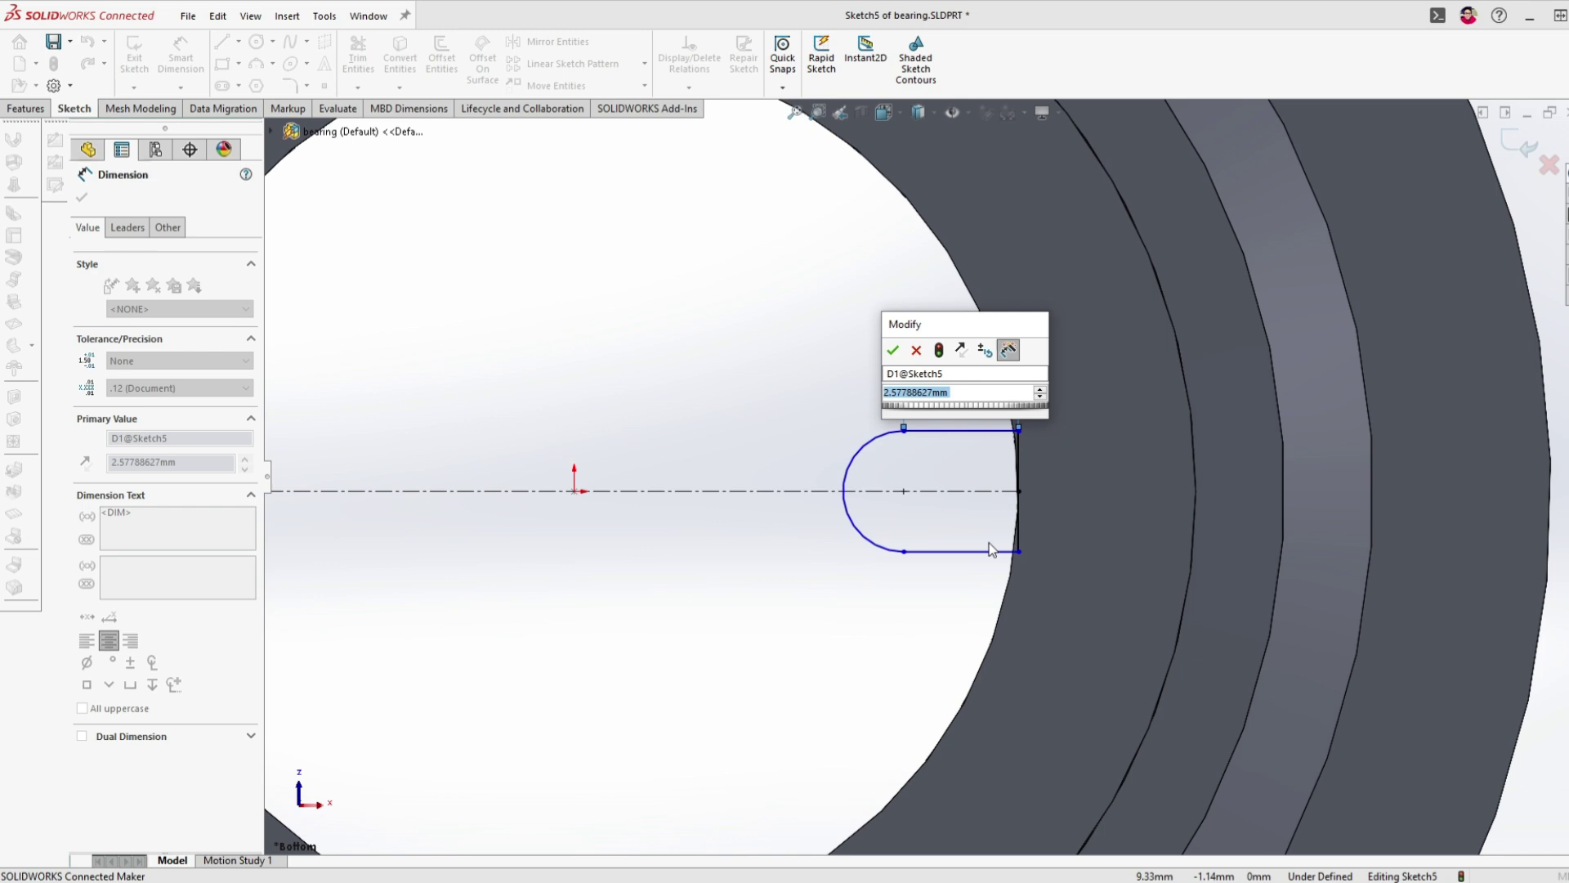
text(4)
key(Return)
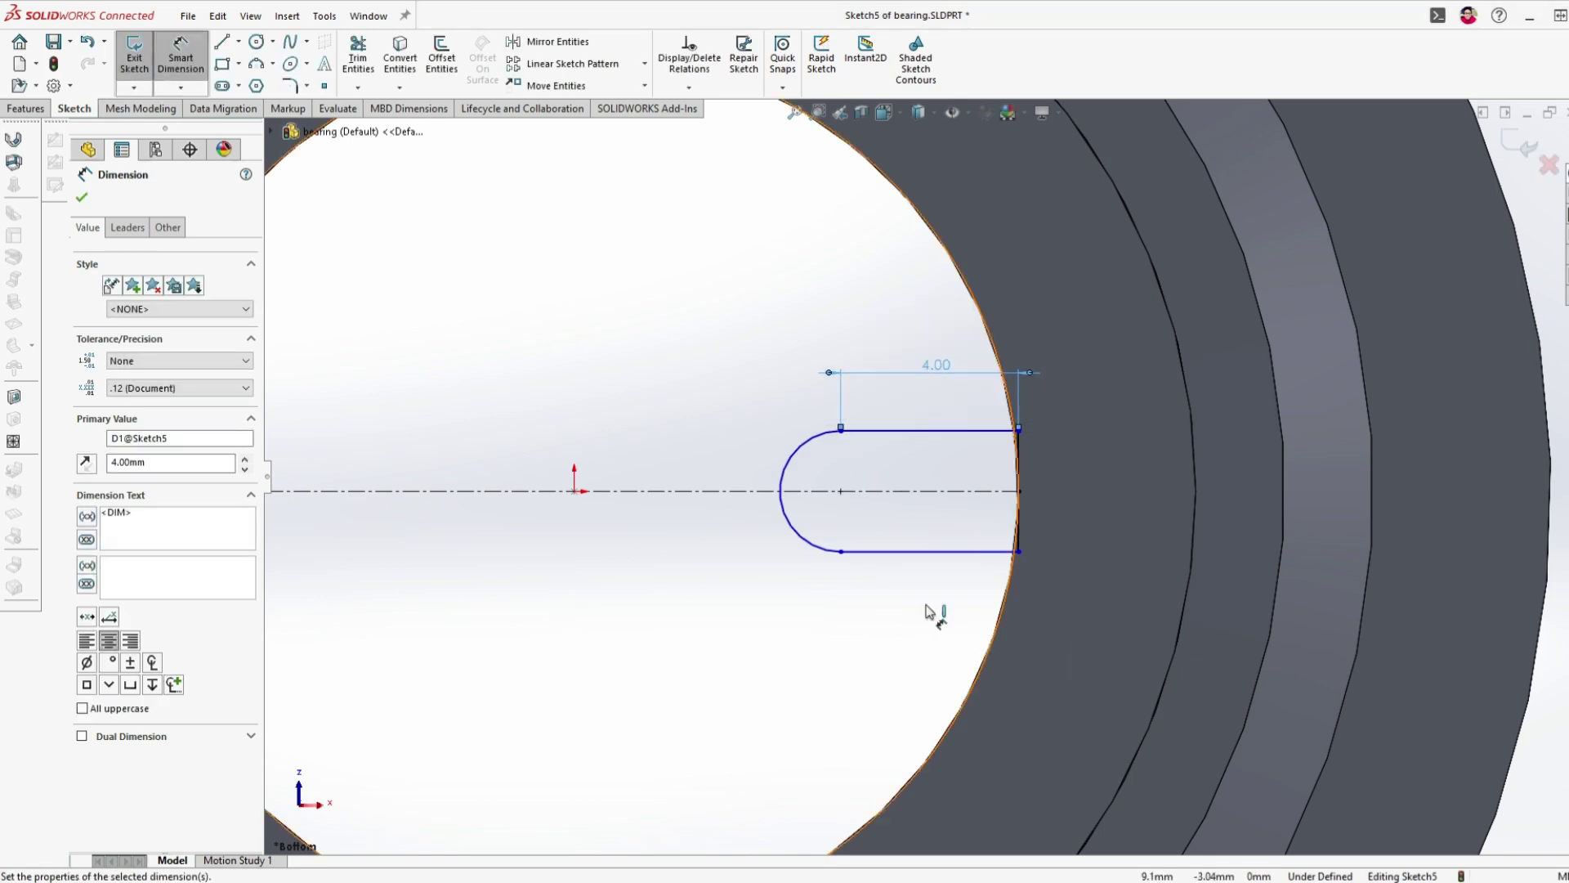
- Dimension the distance between the profile's two horizontal lines as 4 mm
click(903, 430)
click(899, 551)
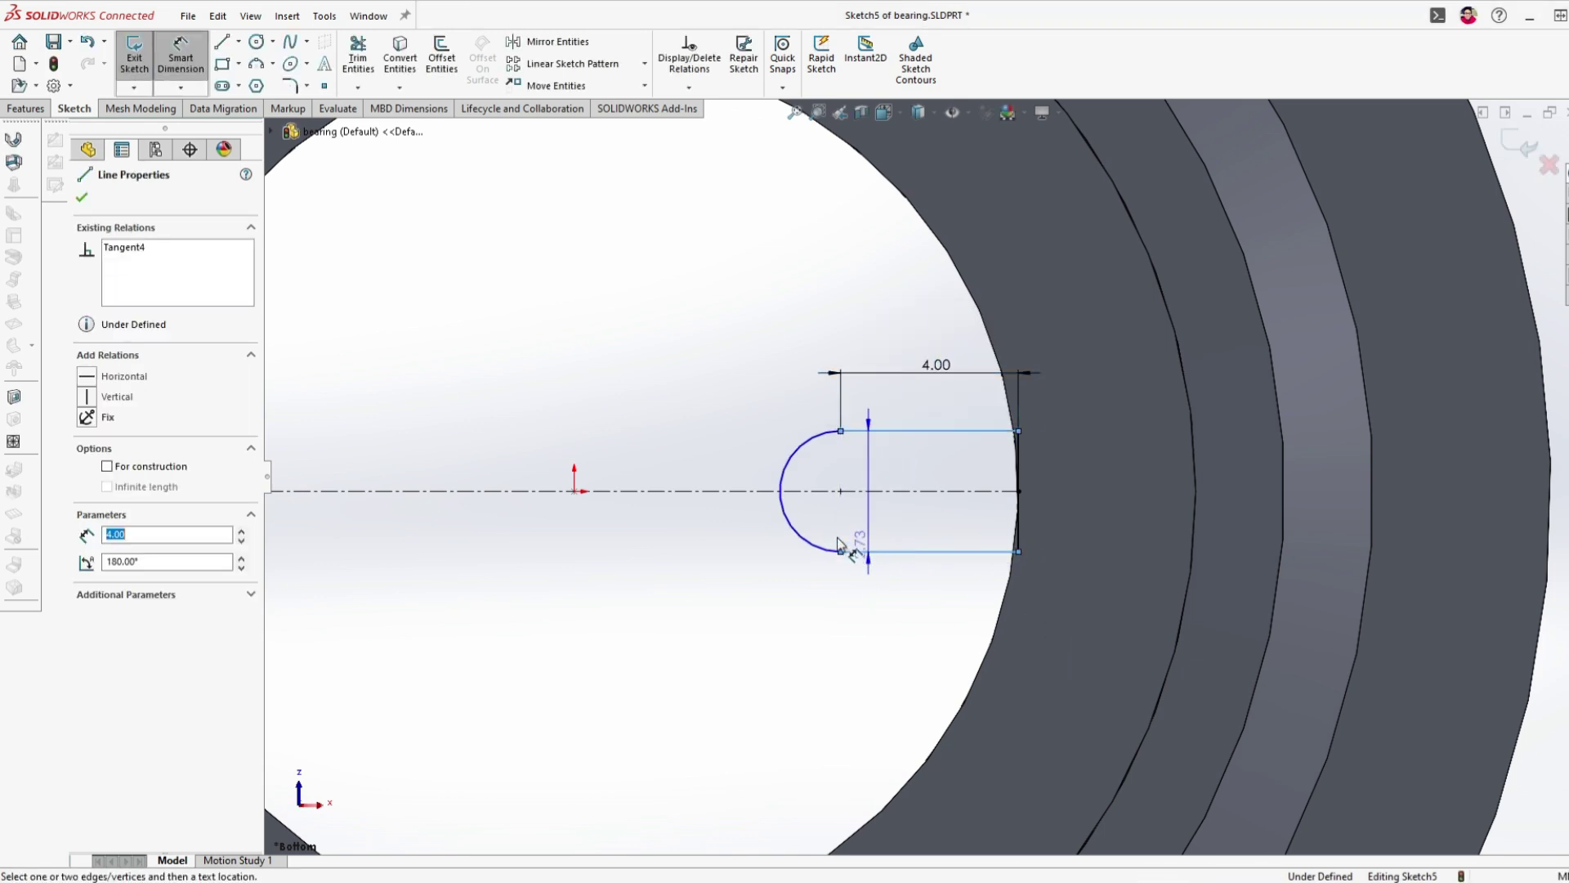
click(762, 490)
key(Return)
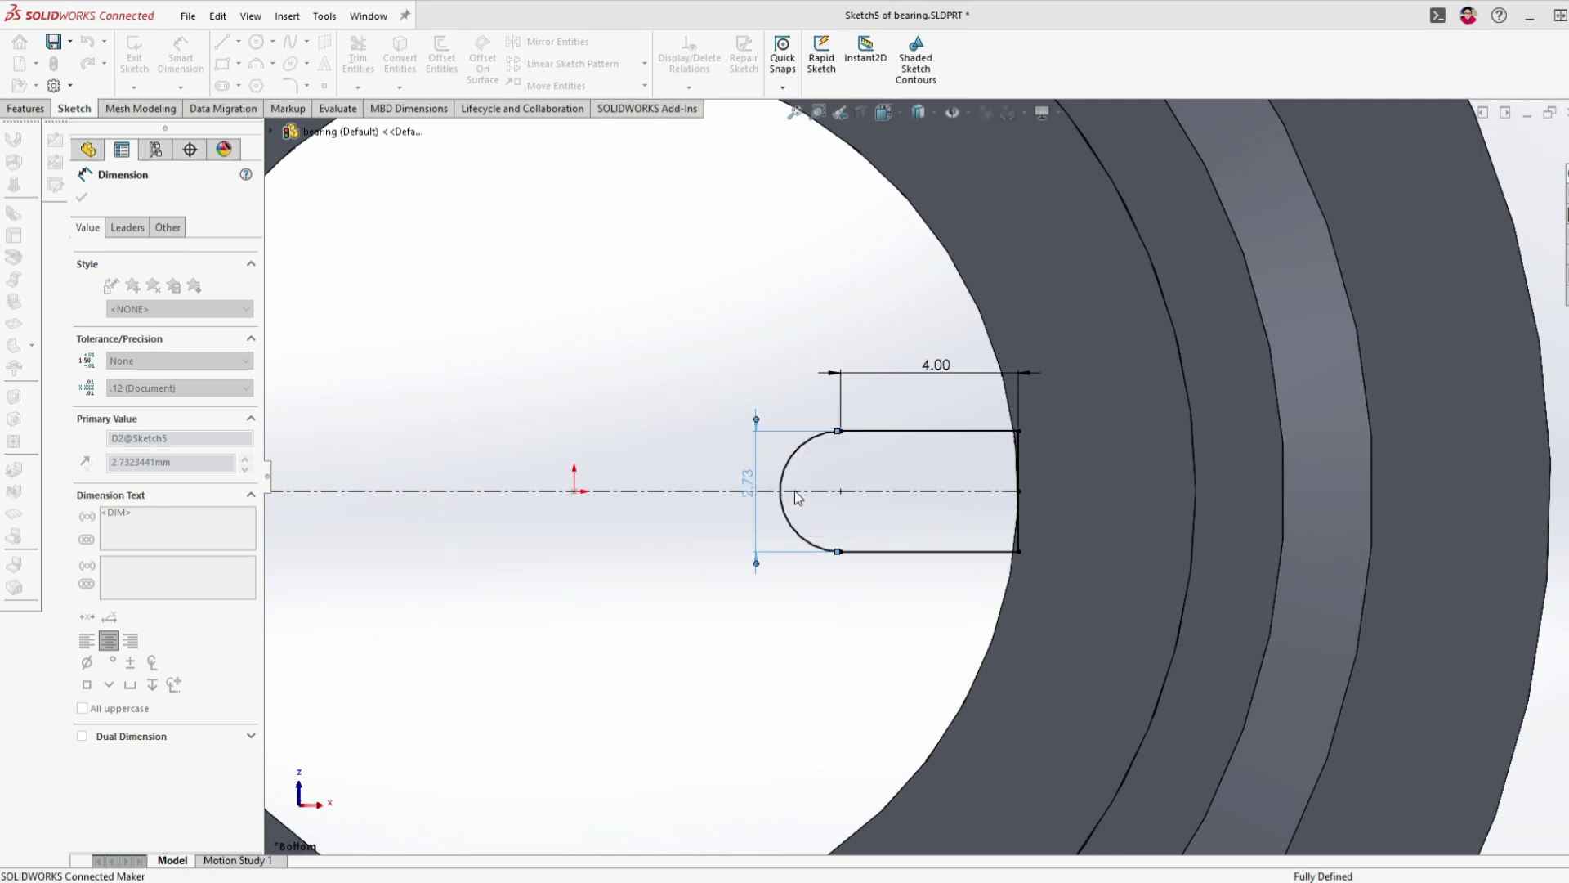
scroll(870, 625, up, 5)
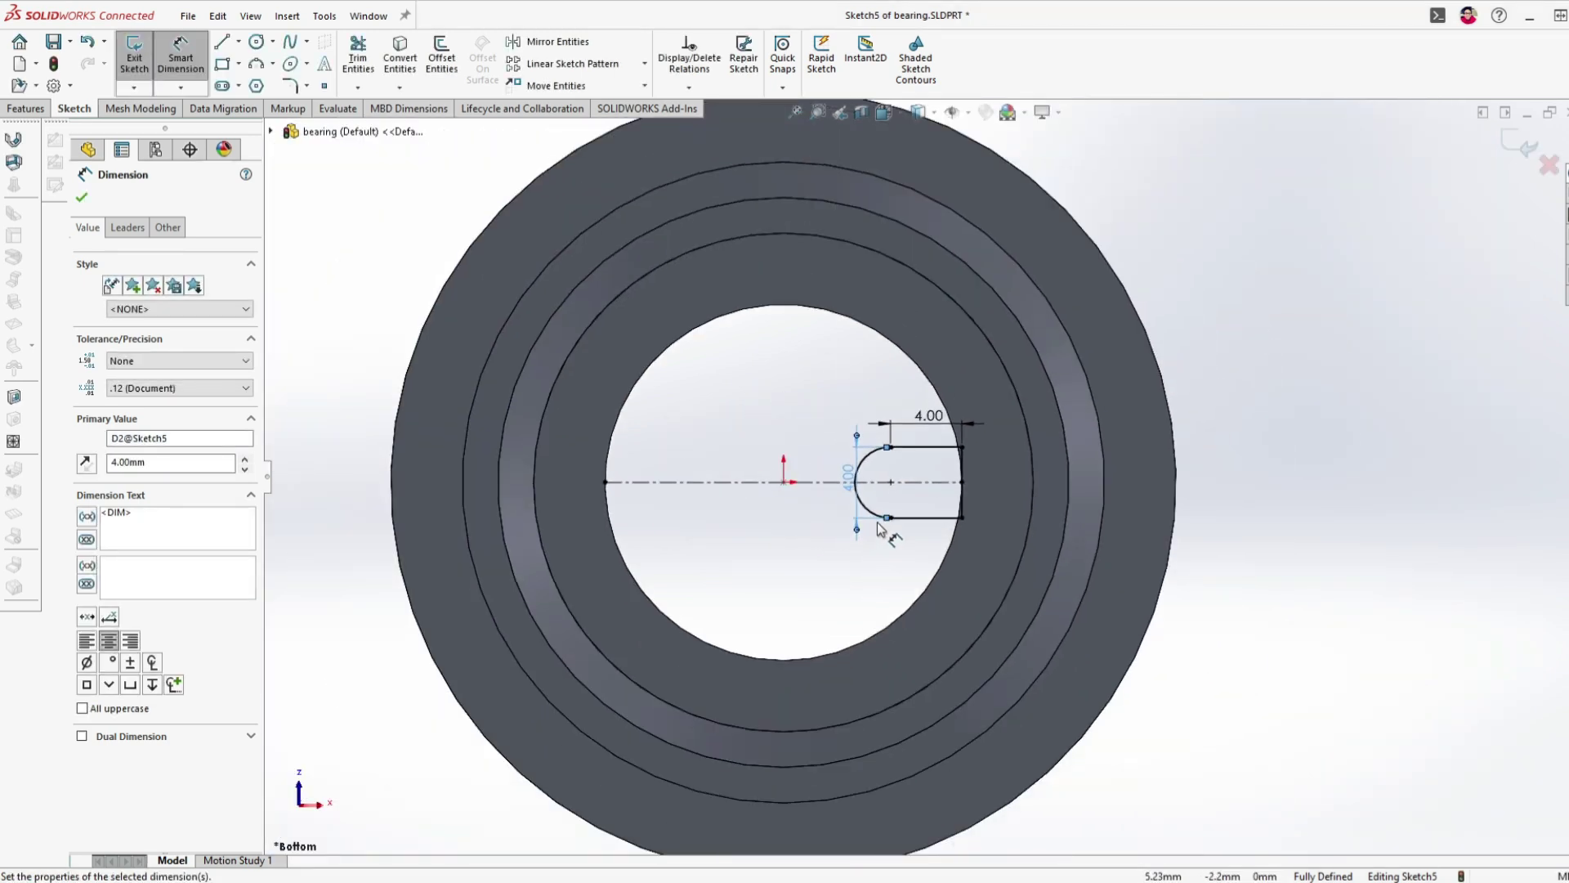
- Change the length of the profile's upper horizontal line to 3 mm
scroll(880, 529, down, 3)
double_click(1026, 260)
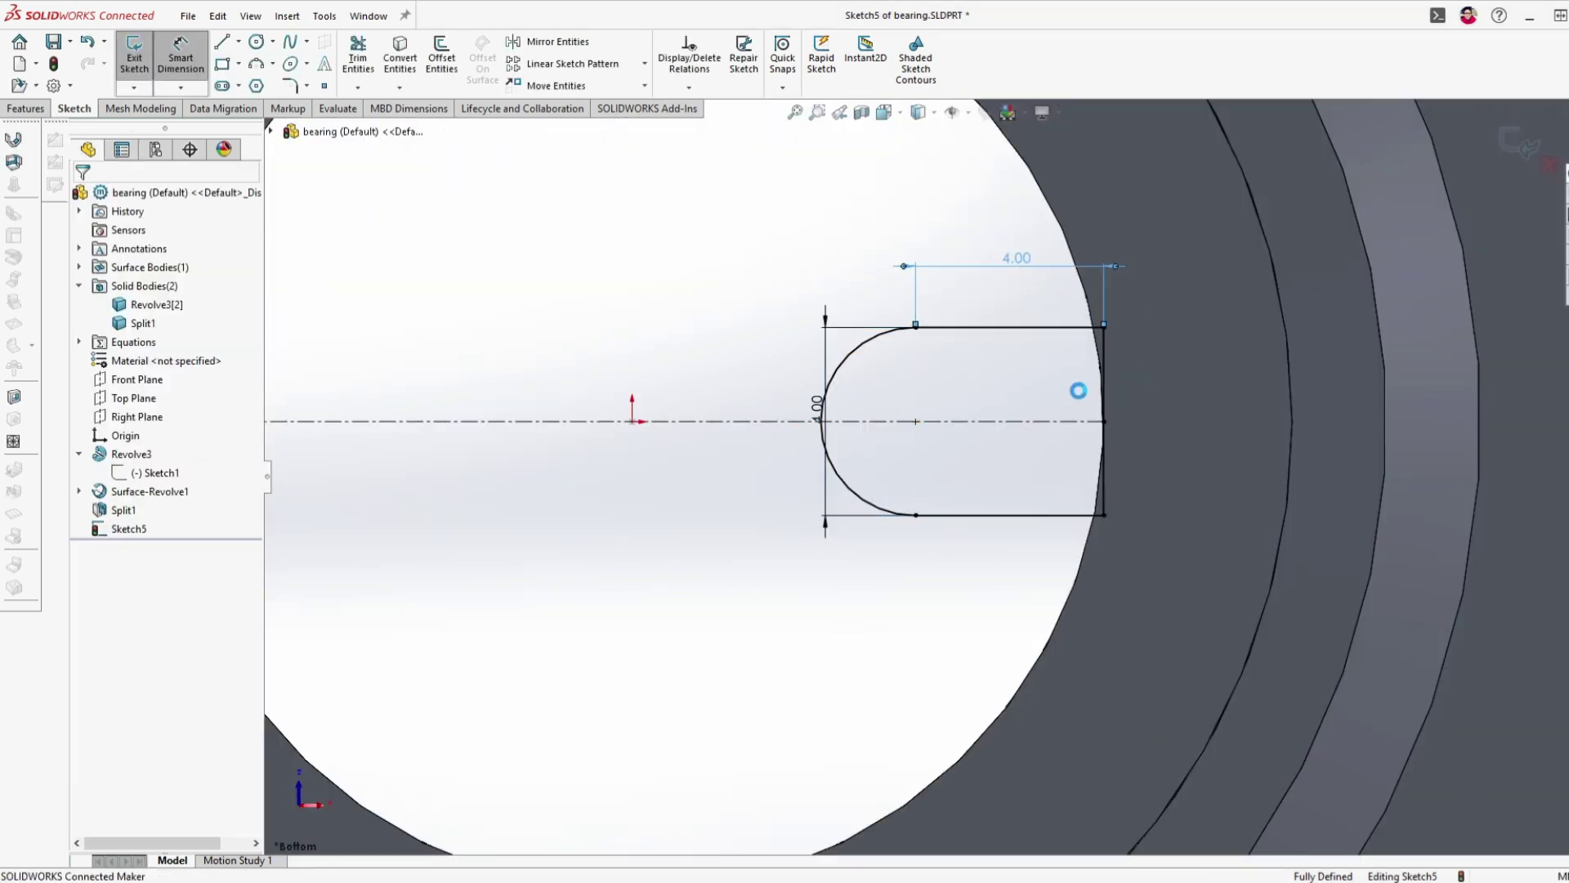
text(3)
key(Return)
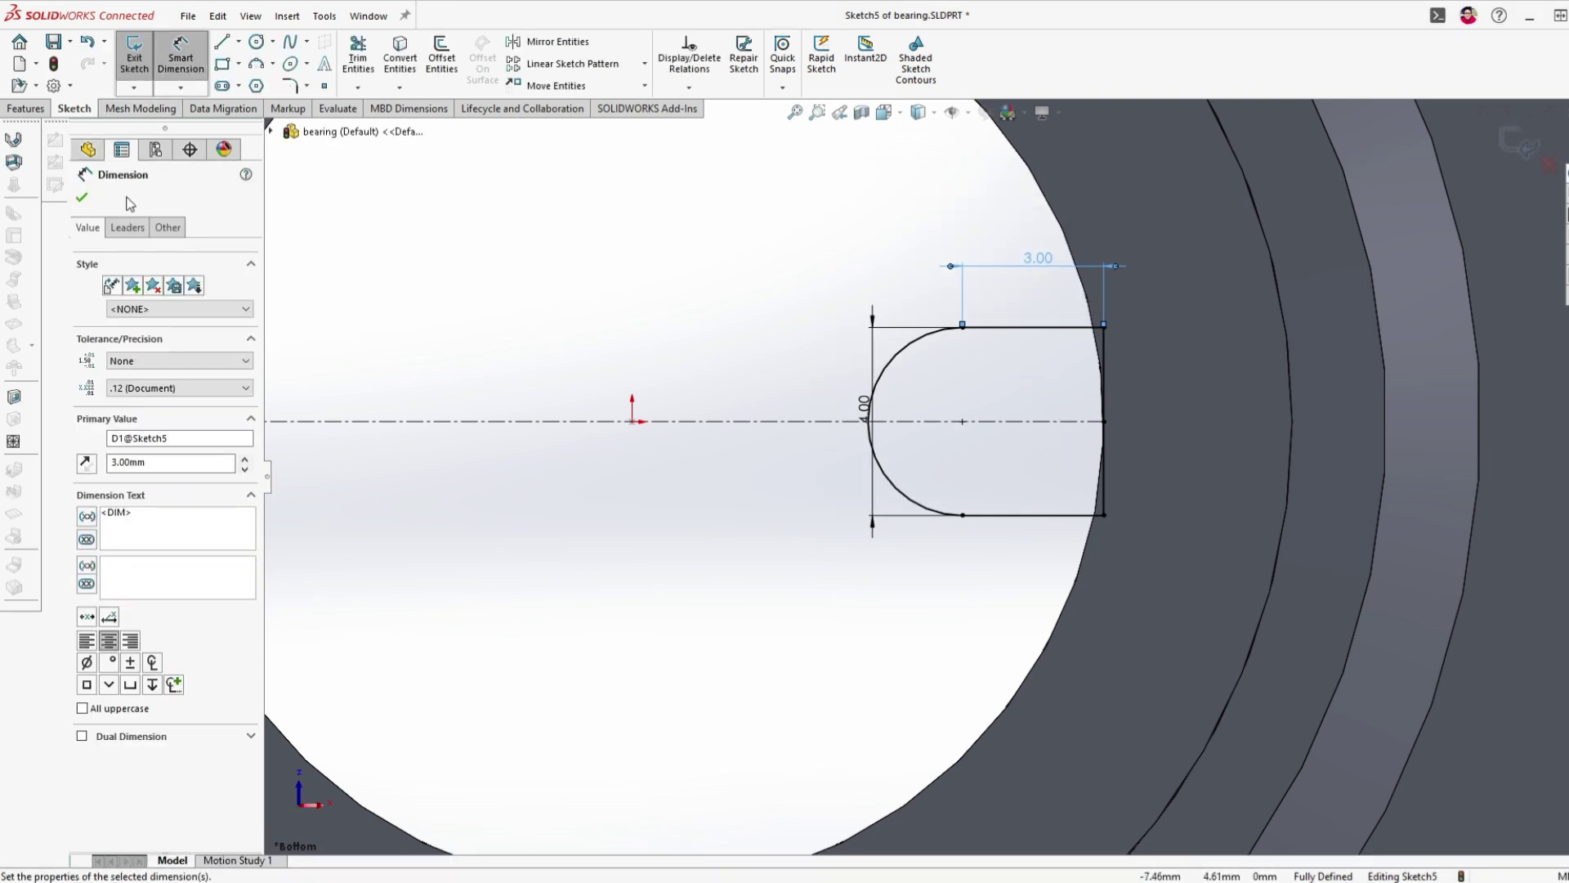
click(82, 197)
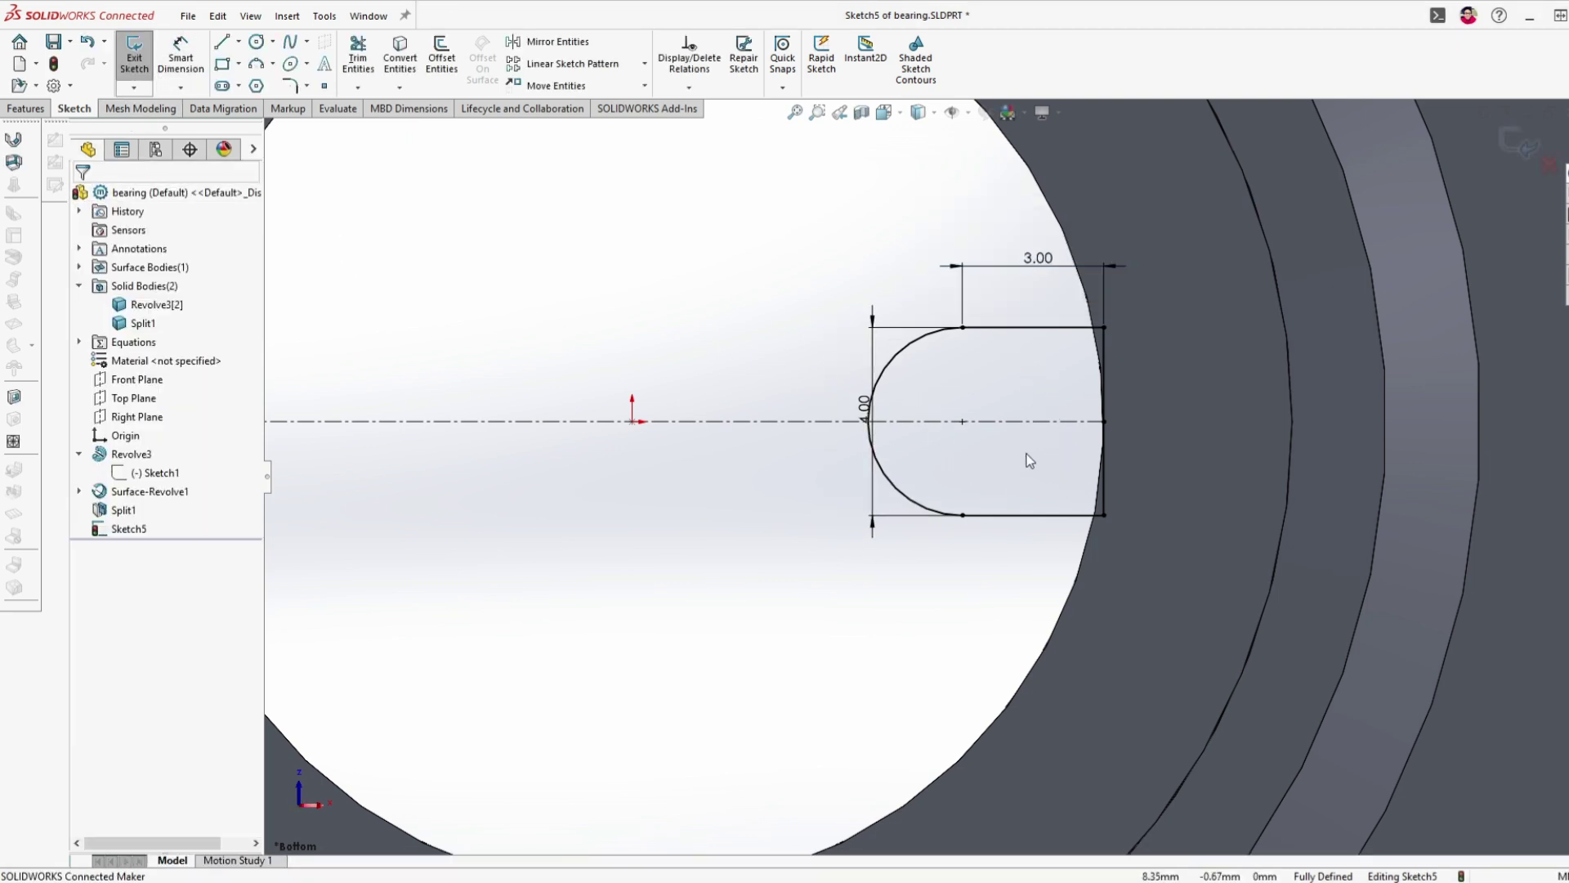
- Exit the sketch and extrude the rounded key profile 2 mm in the reversed direction, merging it with the inner ring
scroll(1008, 438, up, 4)
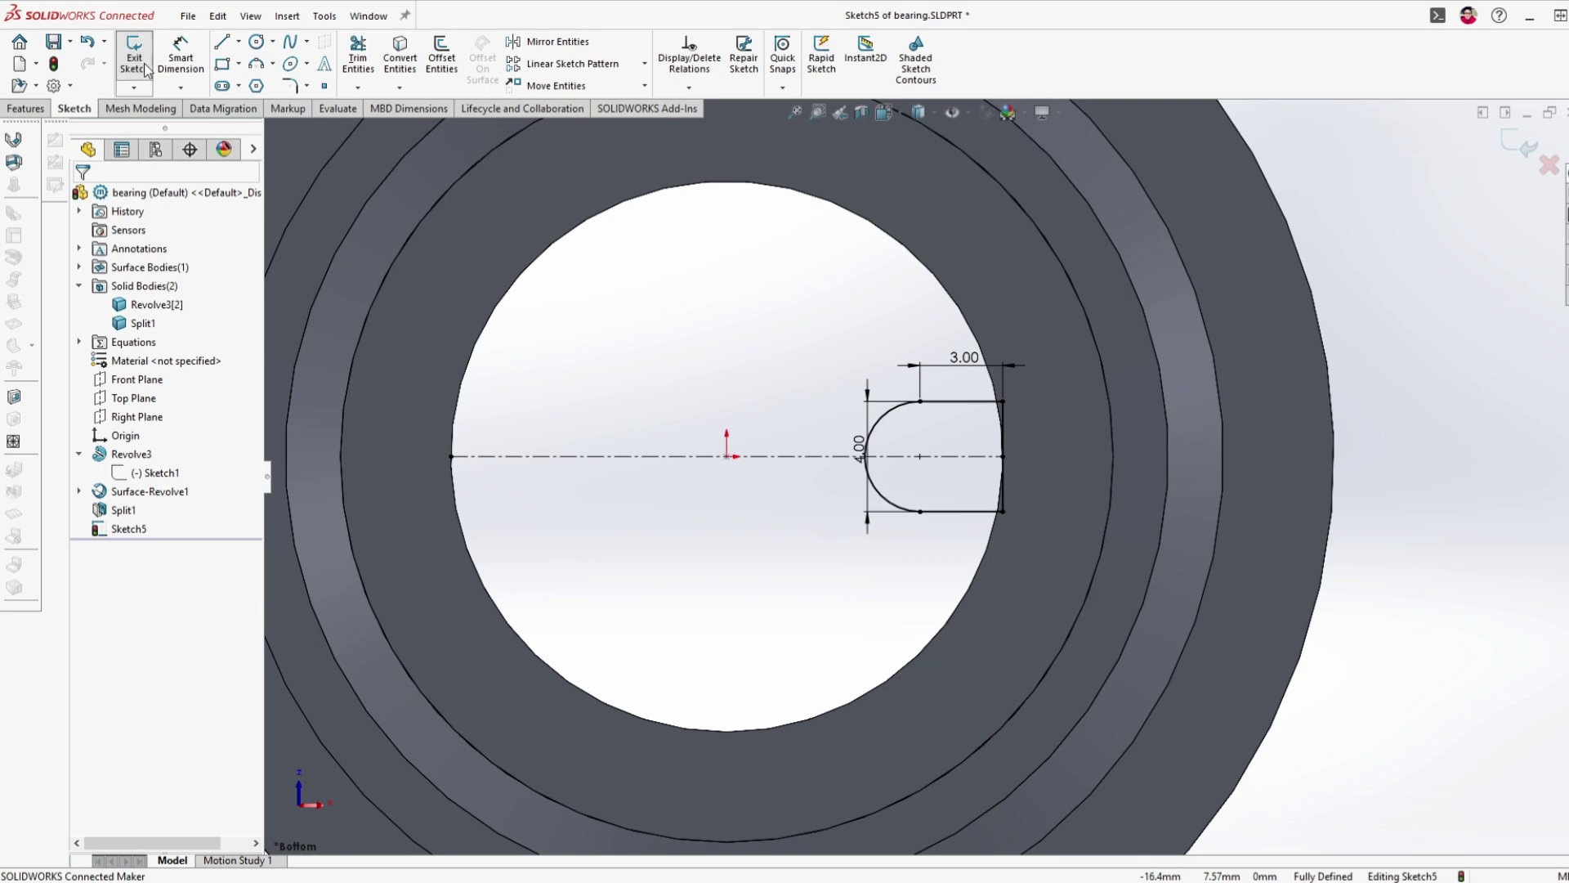
click(134, 59)
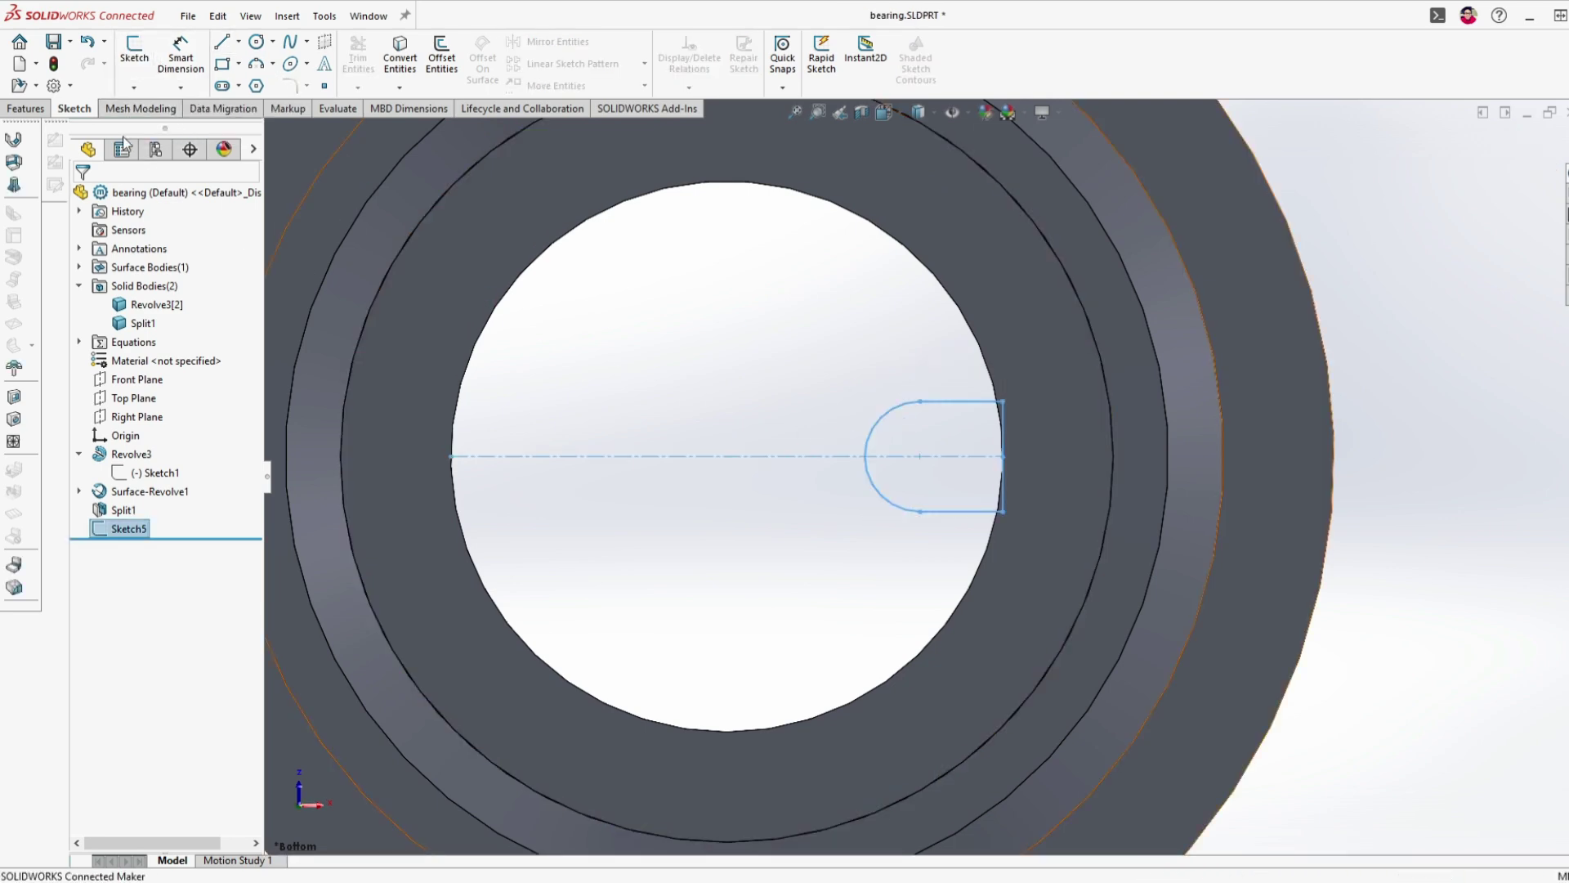
click(26, 108)
click(141, 57)
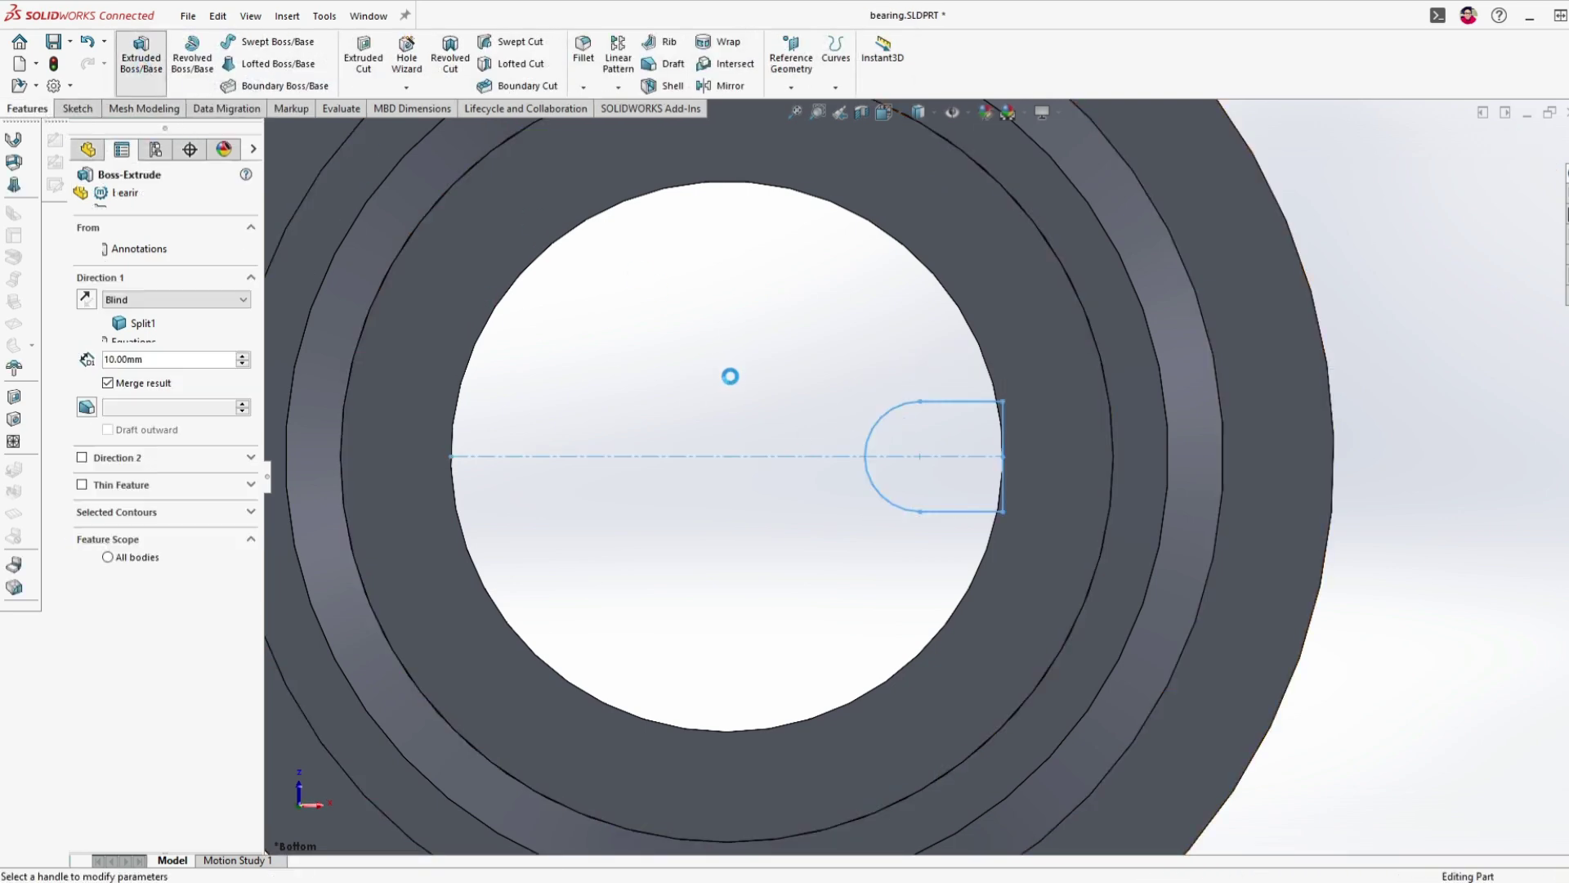
click(86, 299)
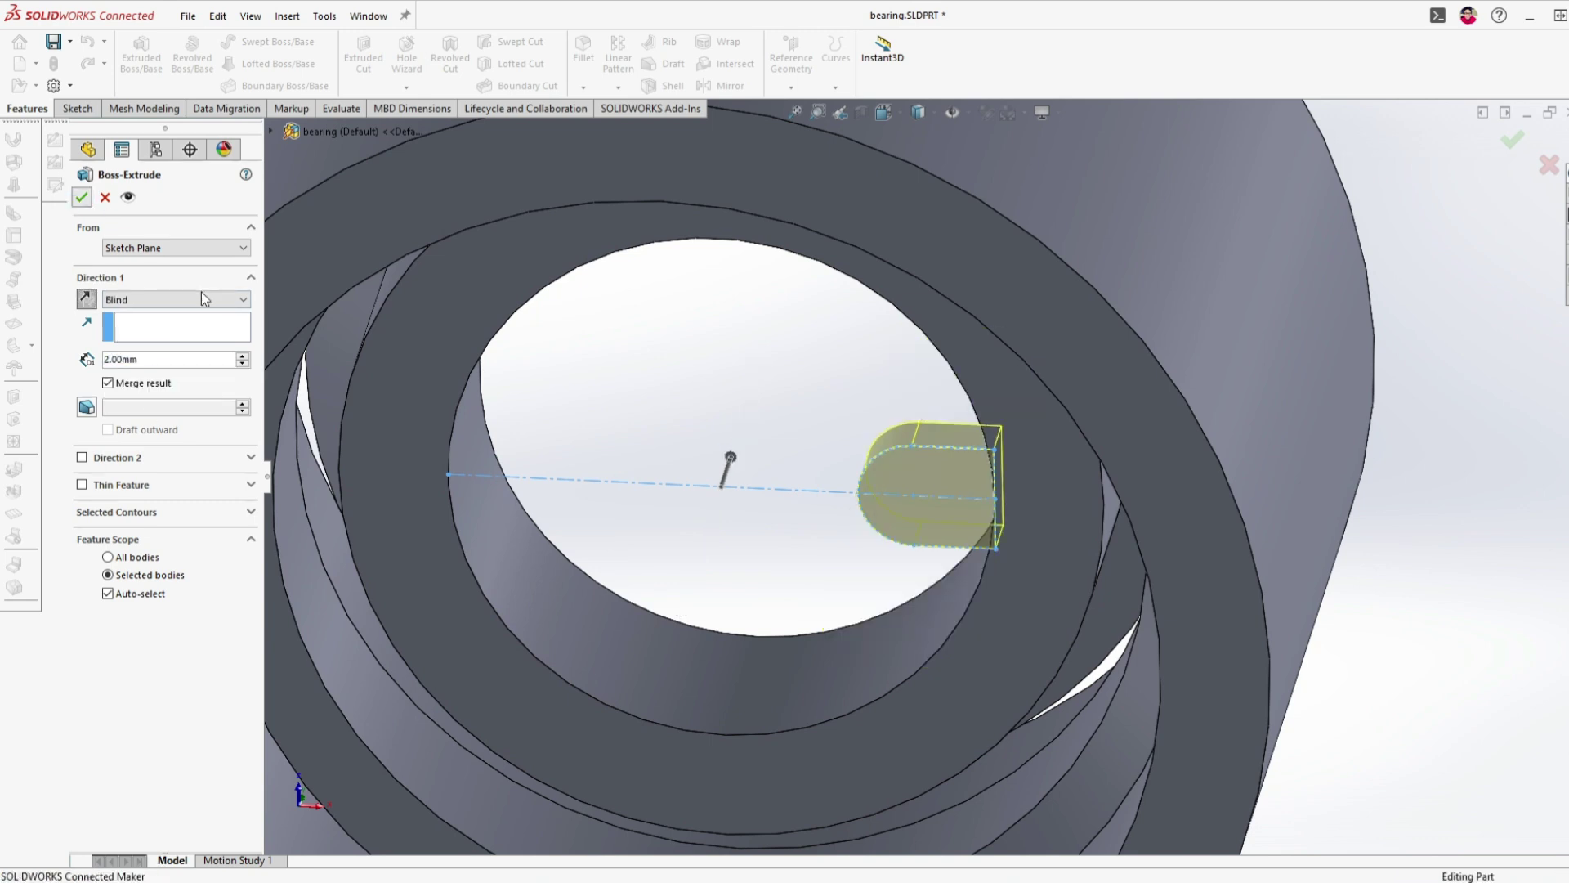
key(Return)
- Open a new sketch on the inner ring's flat face that includes the rounded key
click(955, 477)
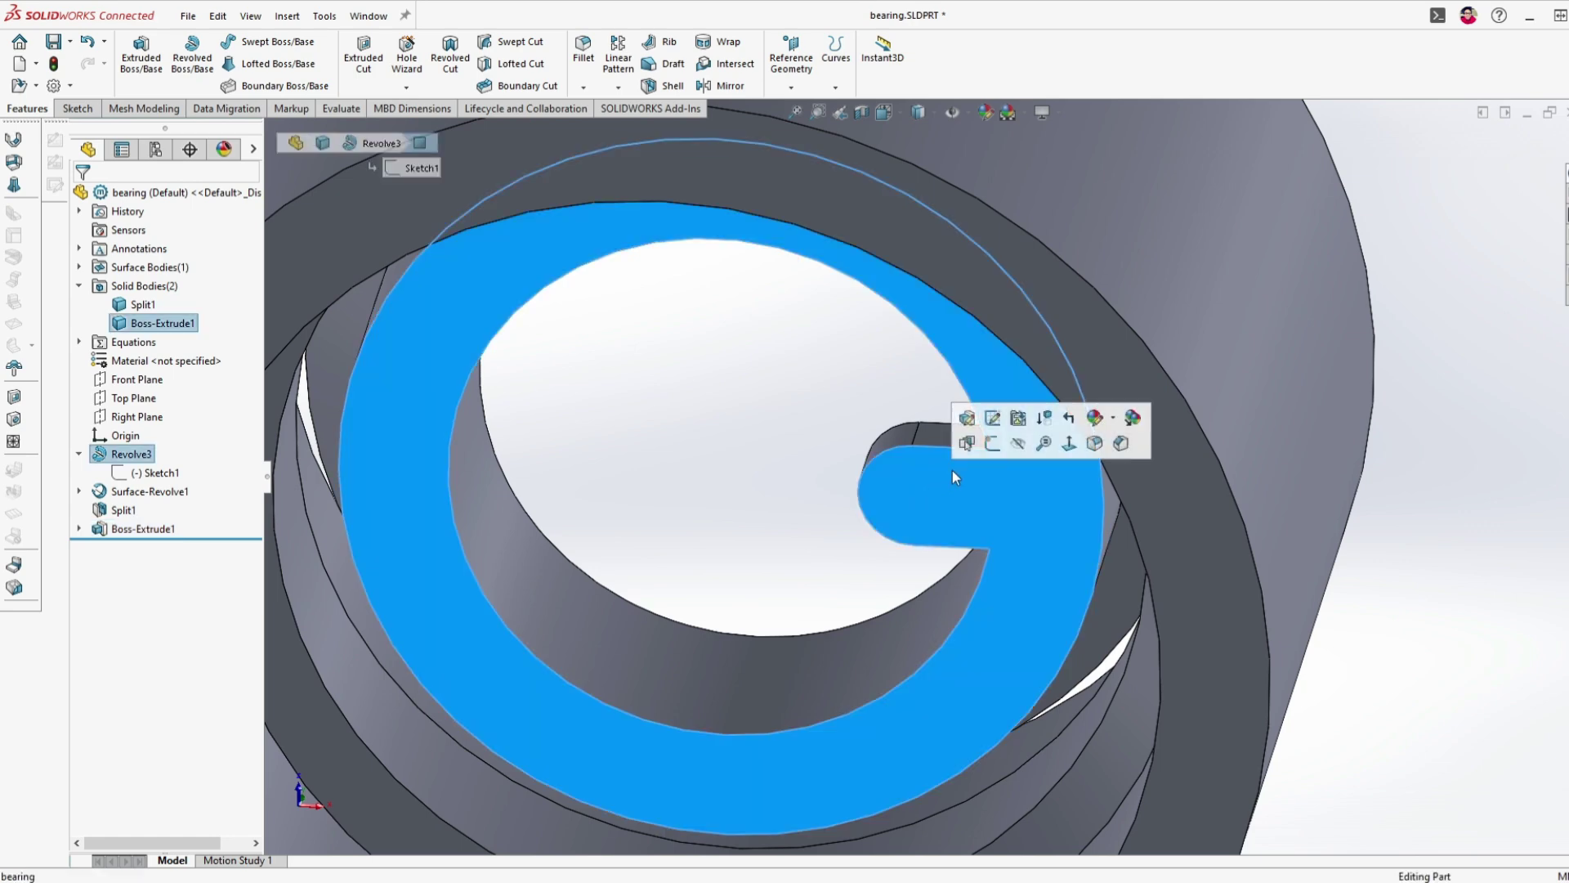
click(992, 443)
scroll(1038, 491, down, 5)
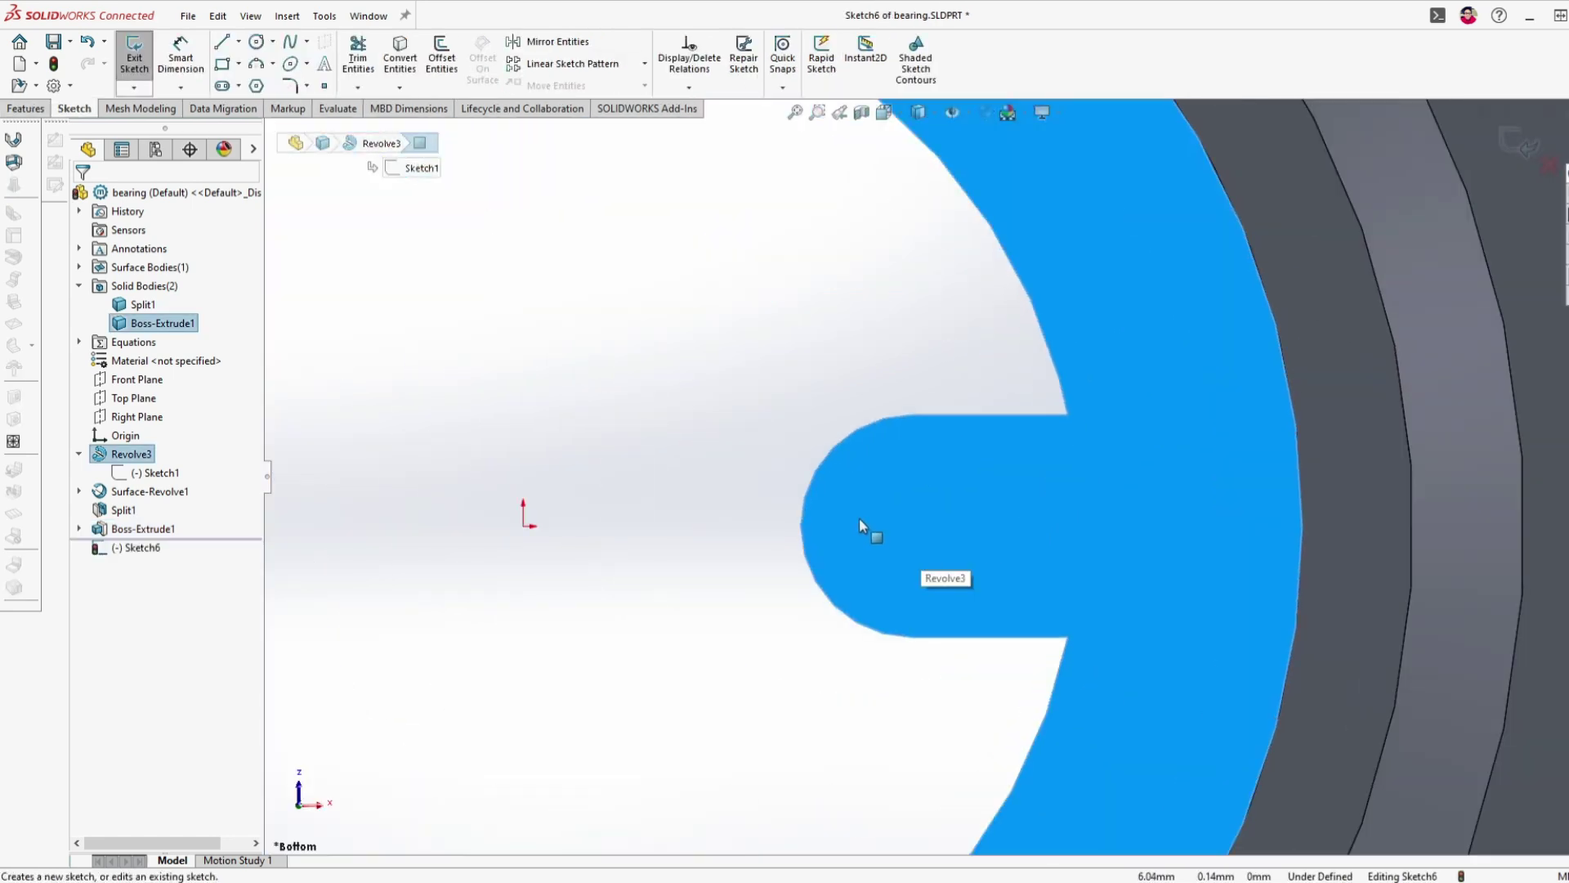
click(256, 41)
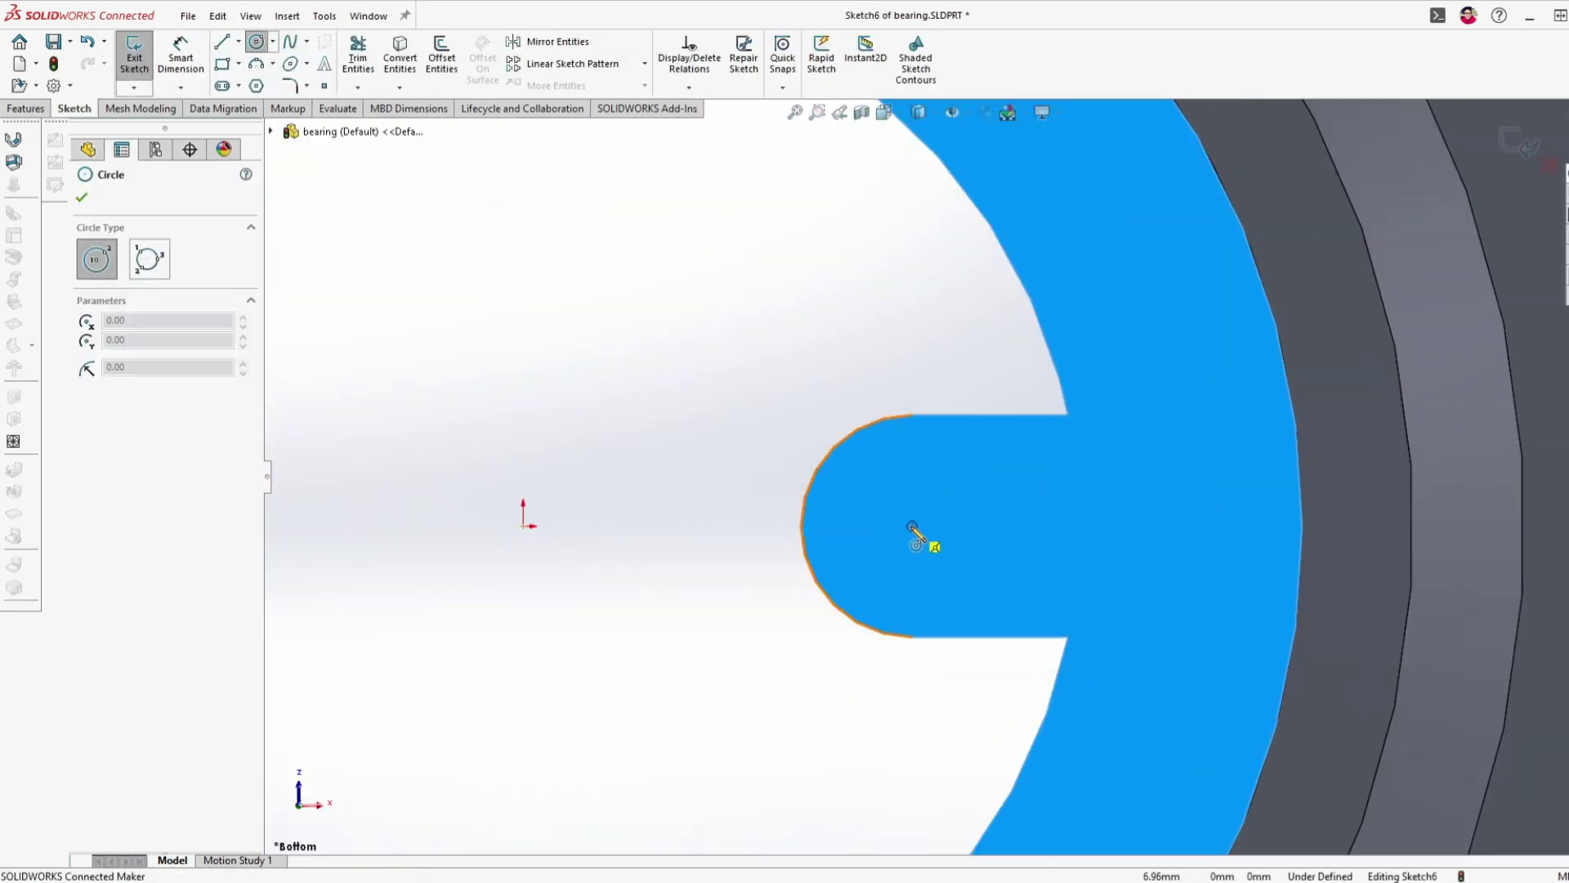
click(913, 526)
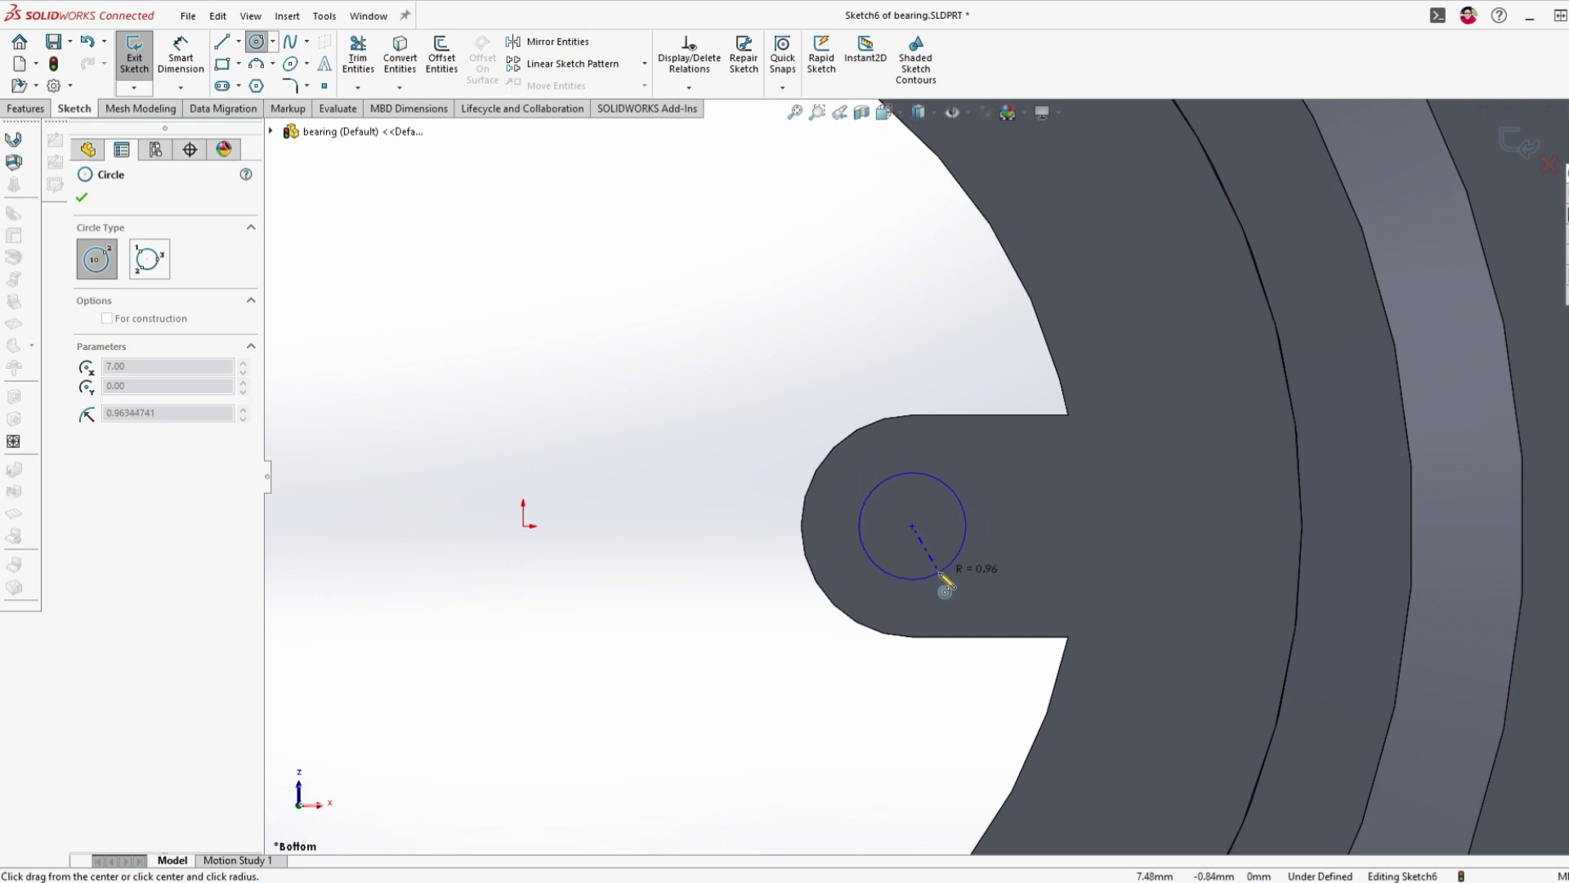
key(Escape)
- Try sketching a vertical construction line across the key from its upper edge to its lower edge
click(238, 41)
click(260, 76)
click(529, 526)
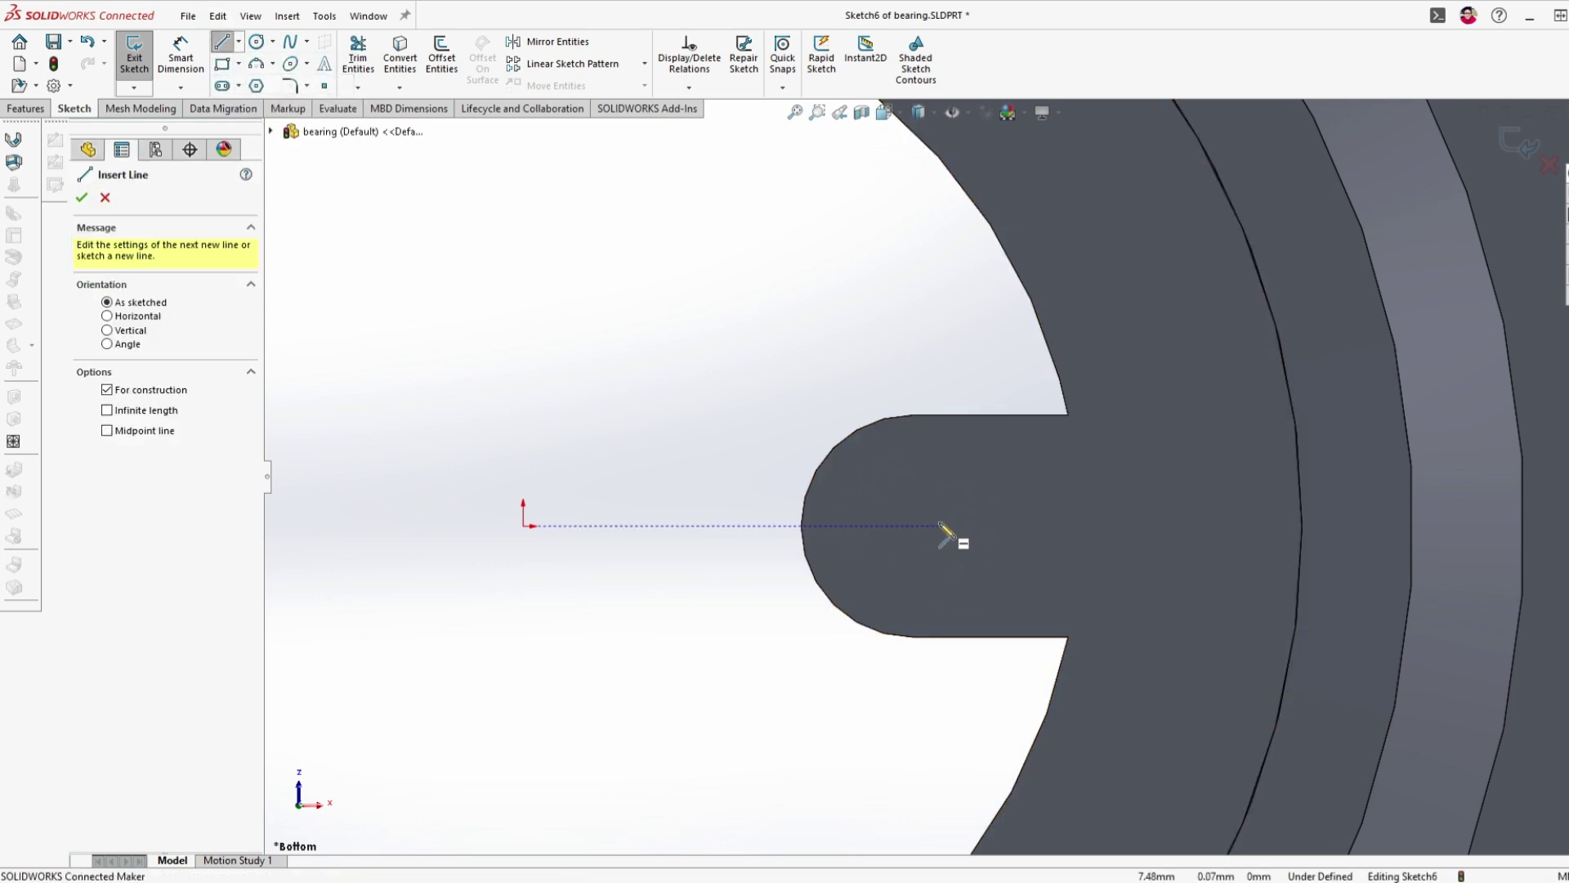
click(957, 415)
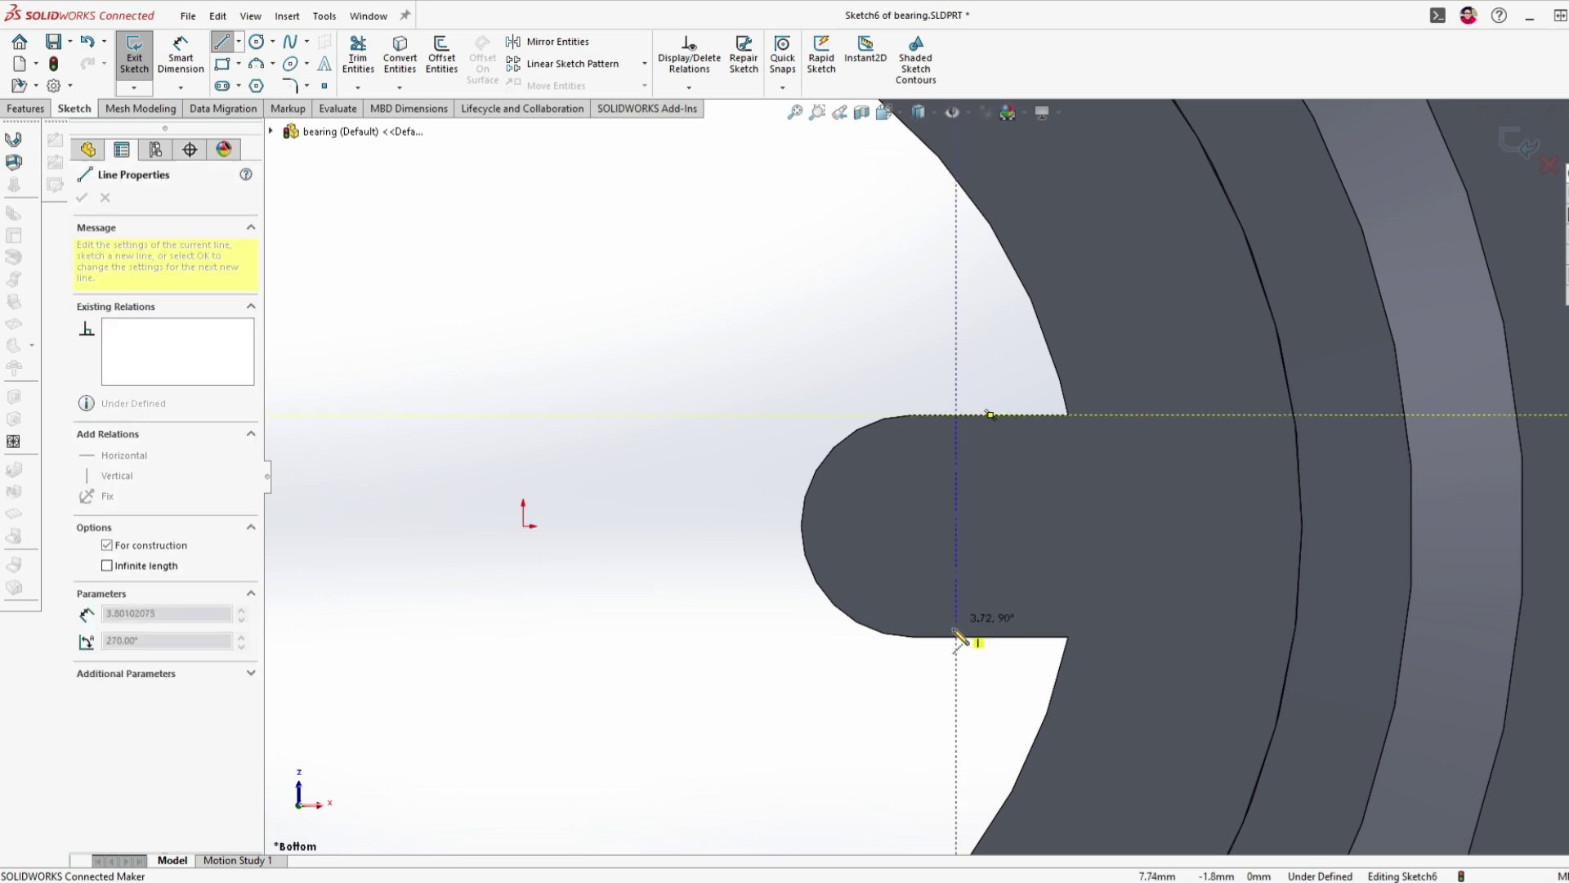
click(957, 637)
key(Escape)
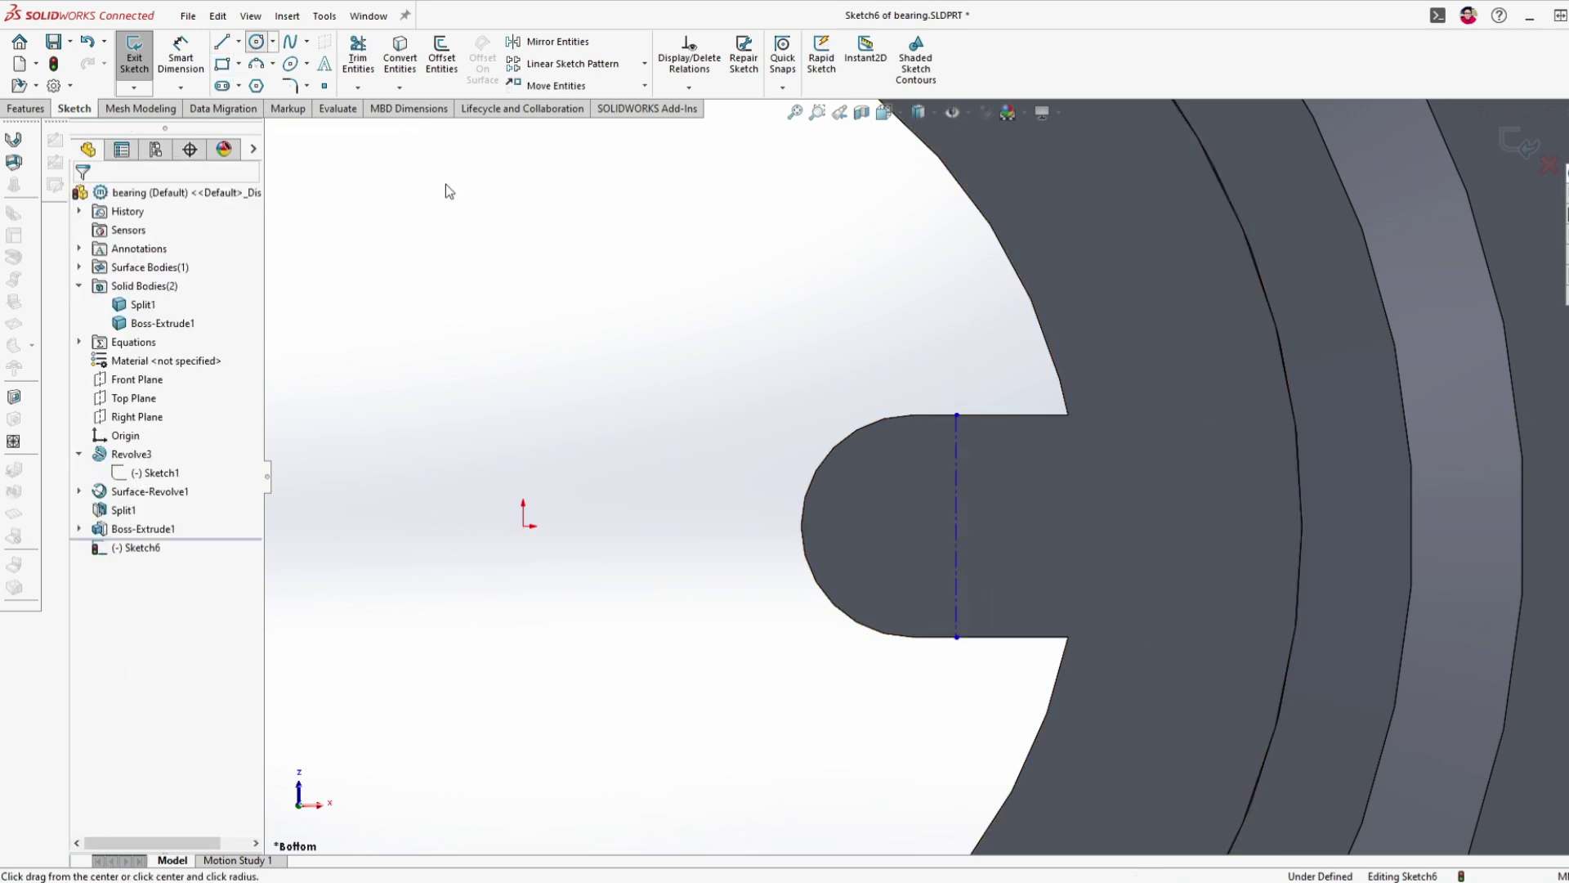
- Try a circle of about 1.71 mm radius at the construction line's midpoint, and undo both the circle and the line
click(956, 525)
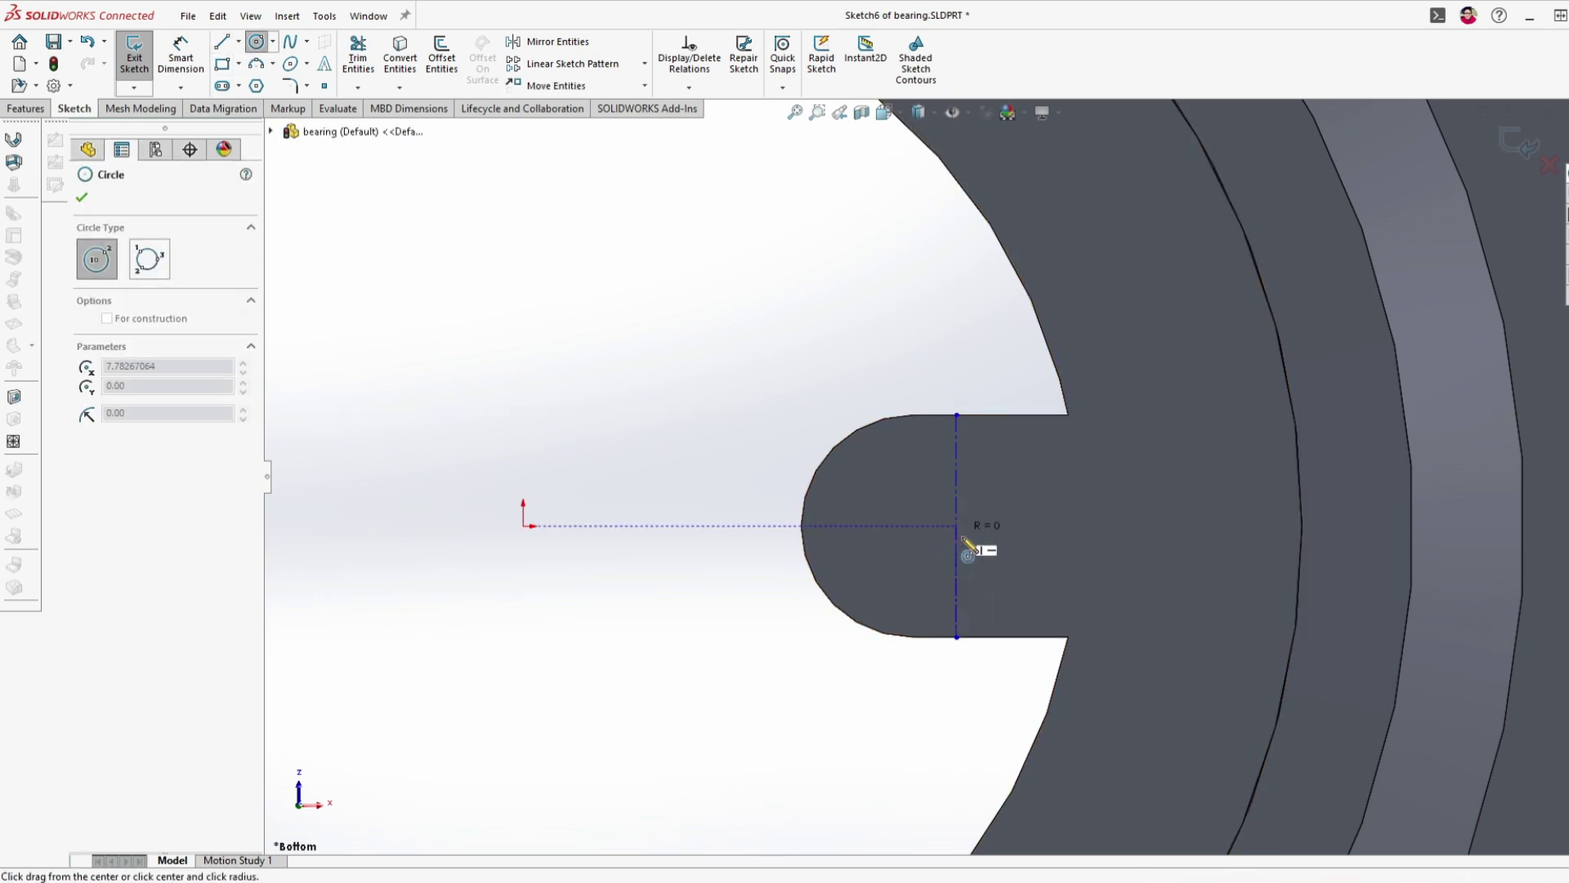
click(991, 615)
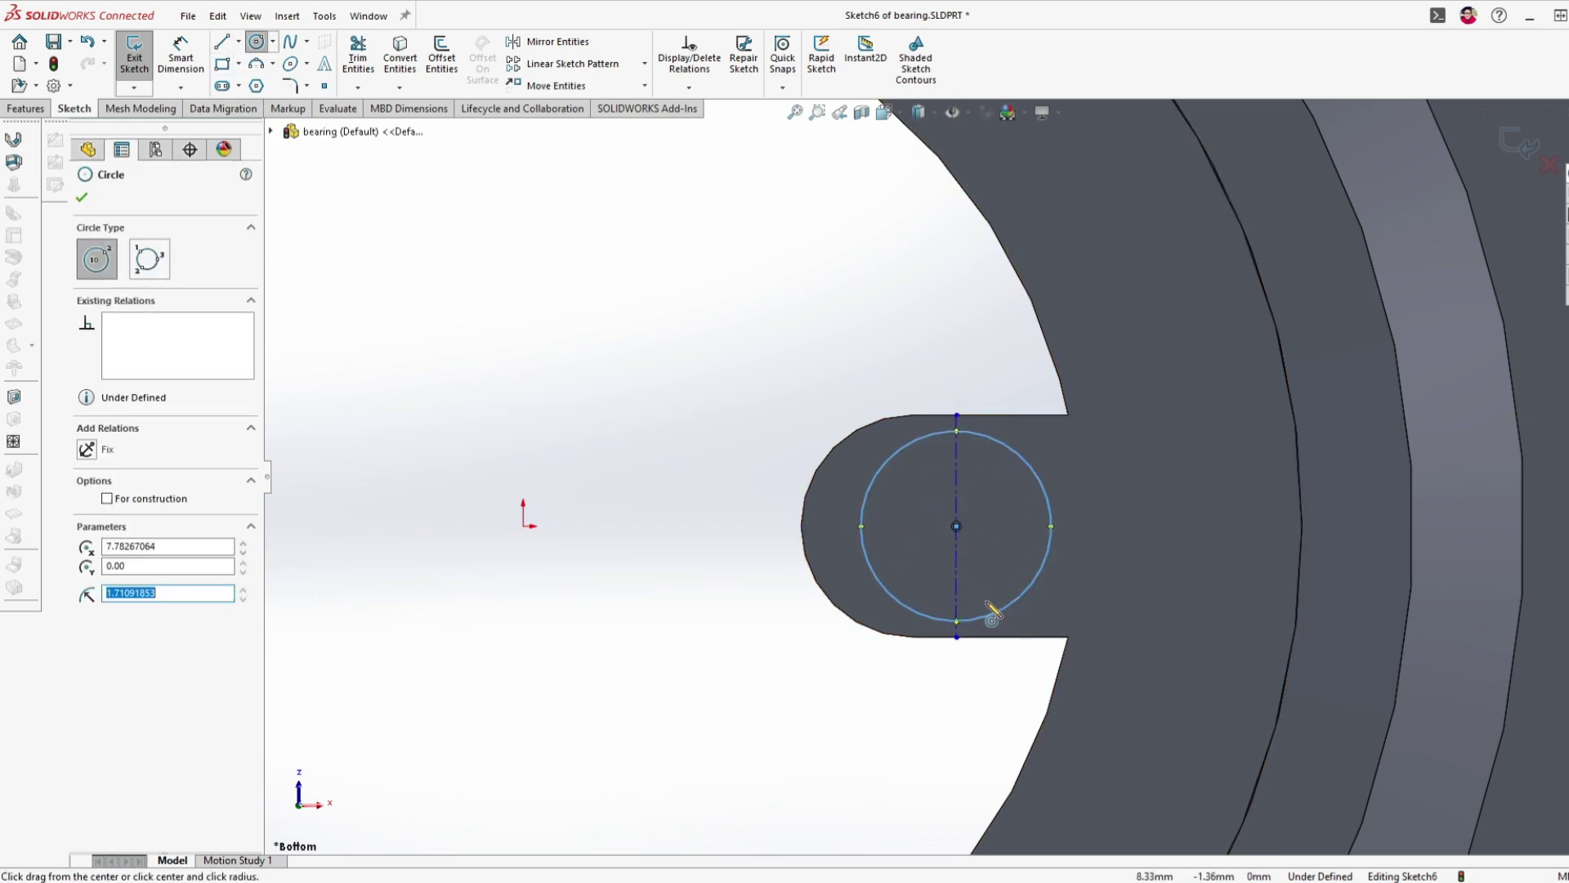
click(181, 57)
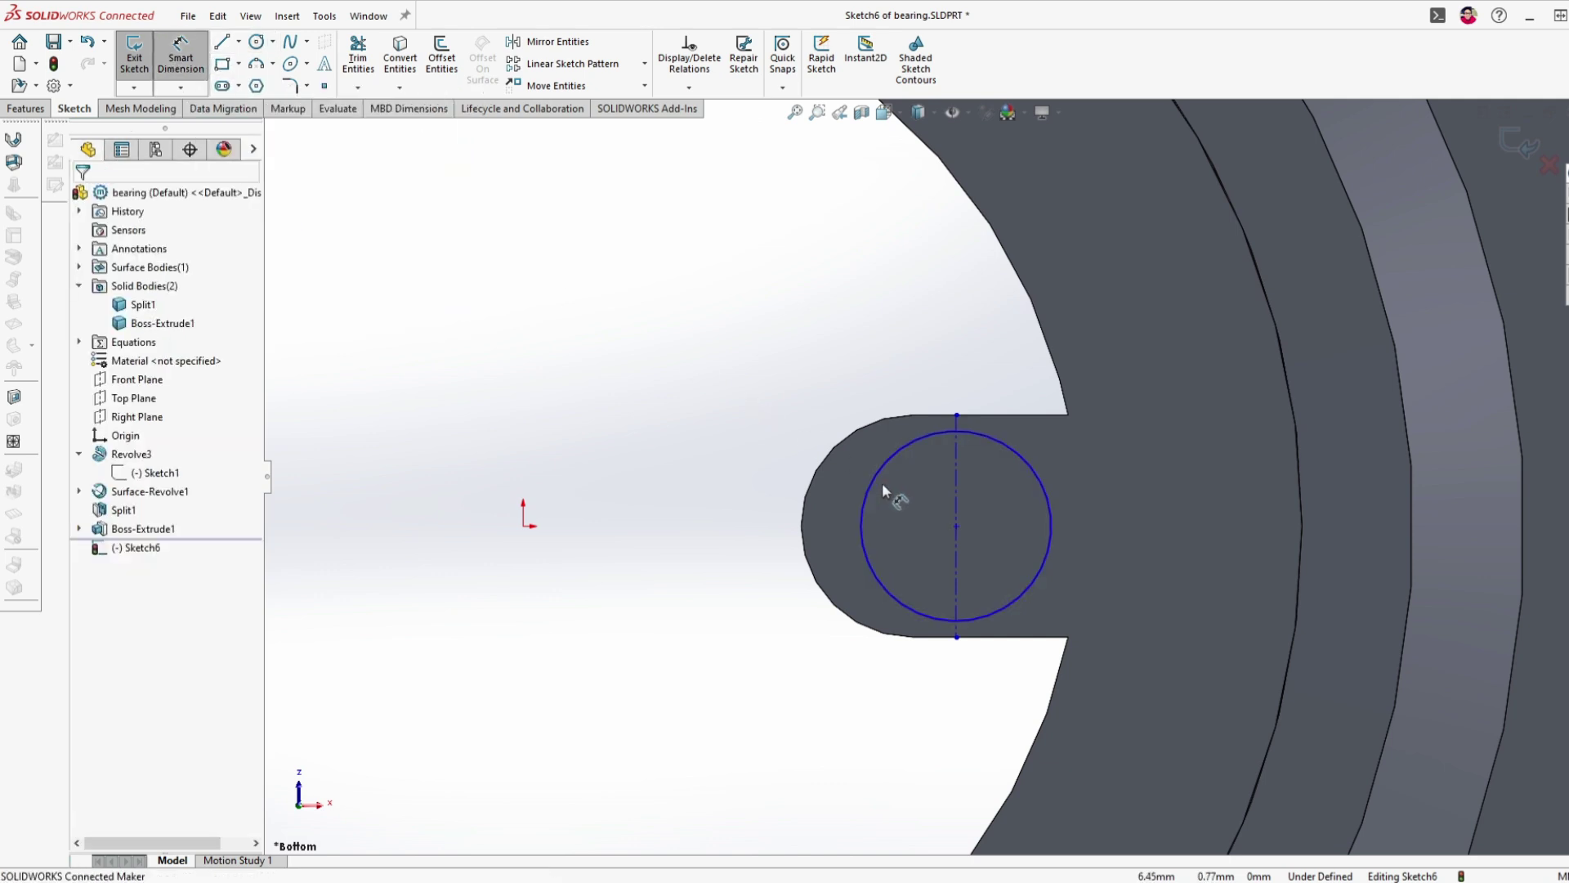
key(Escape)
key(ctrl+z)
key(ctrl+z)
- Sketch a circle of about 1.47 mm radius centered on the arc center of the key's rounded end
click(239, 43)
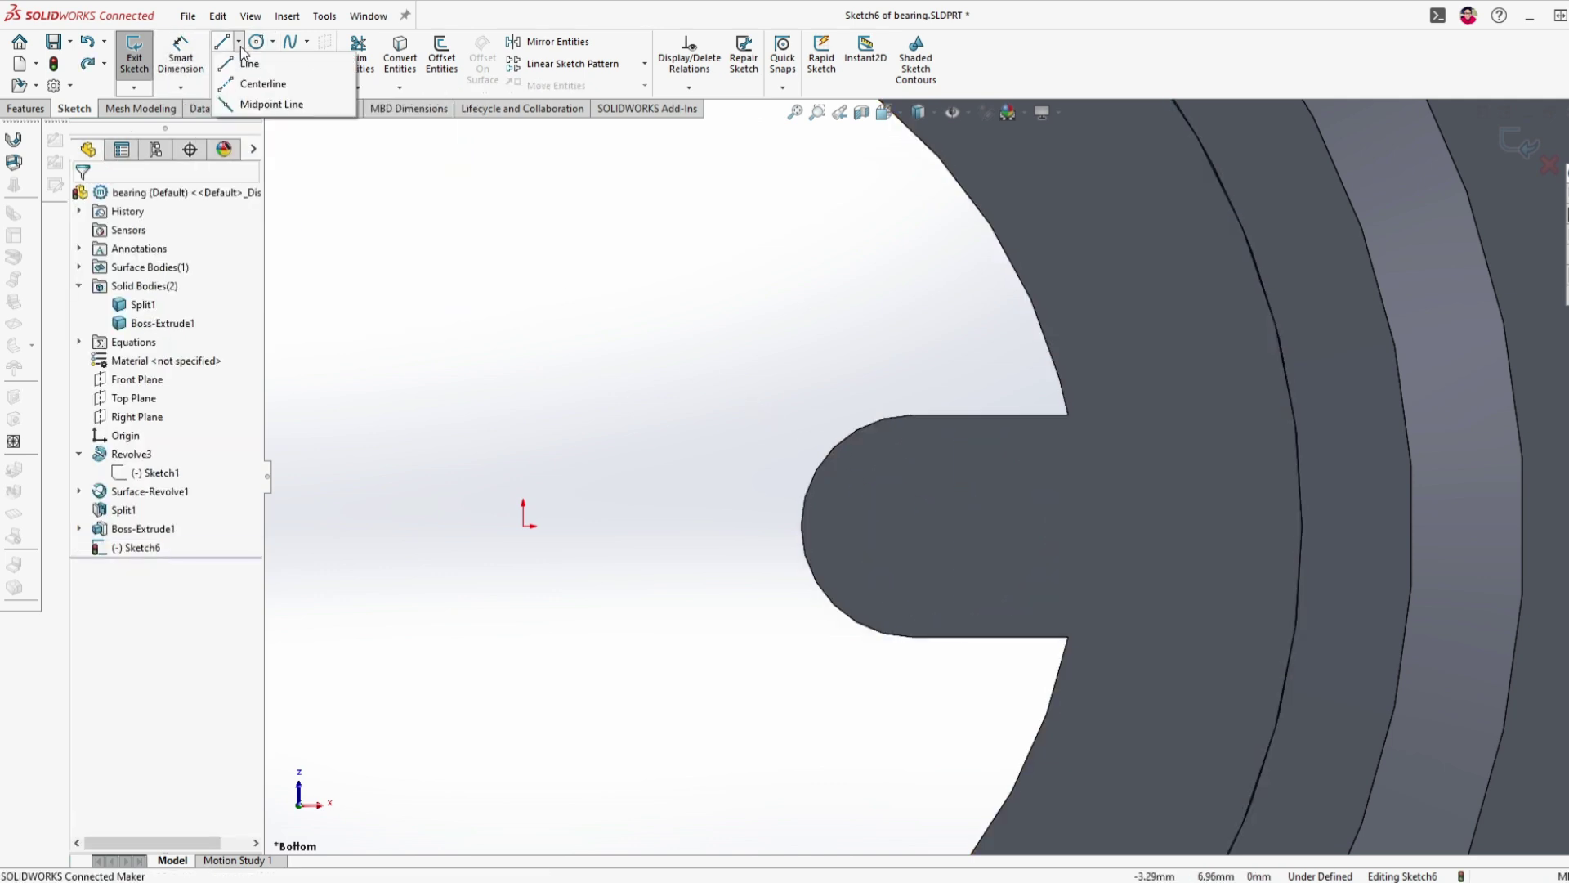
click(256, 42)
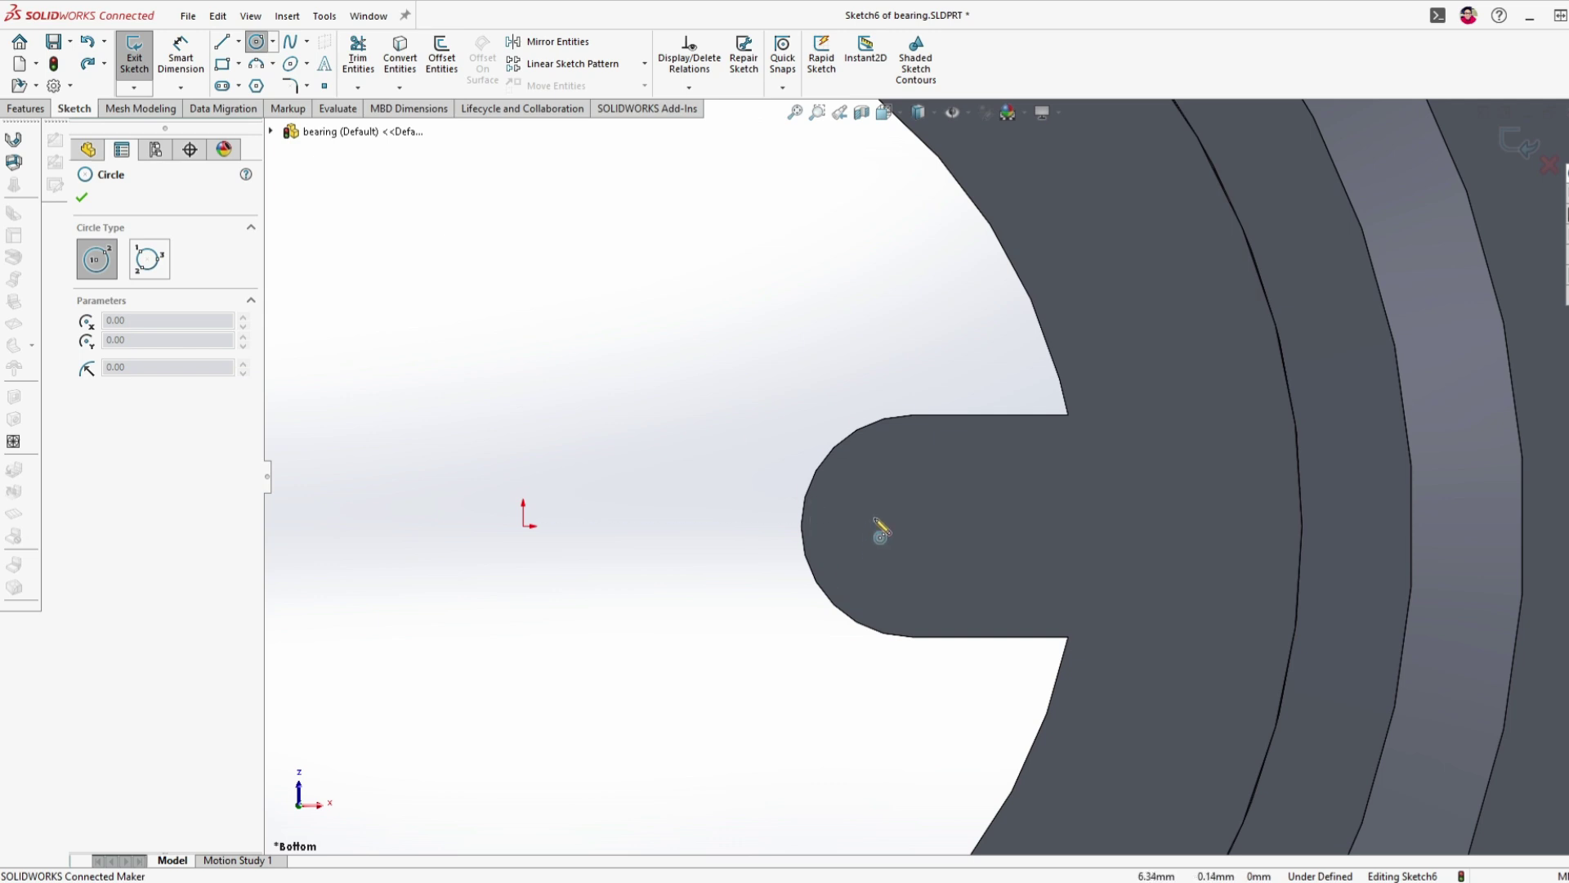
click(912, 526)
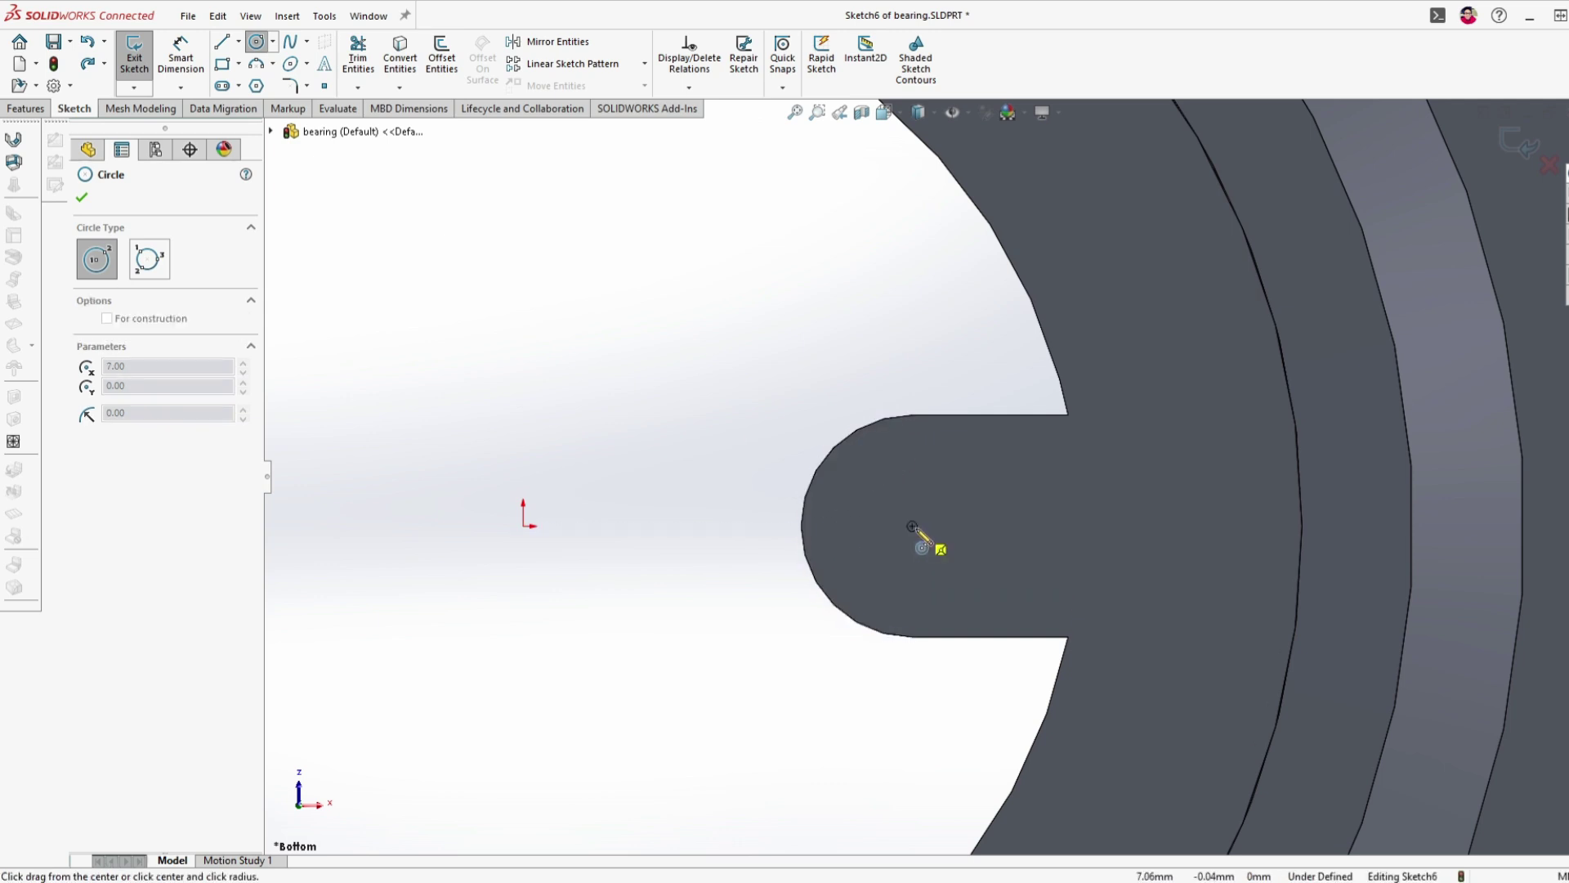
click(971, 590)
- Dimension the circle on the key to a 3 mm diameter and exit the sketch
key(d)
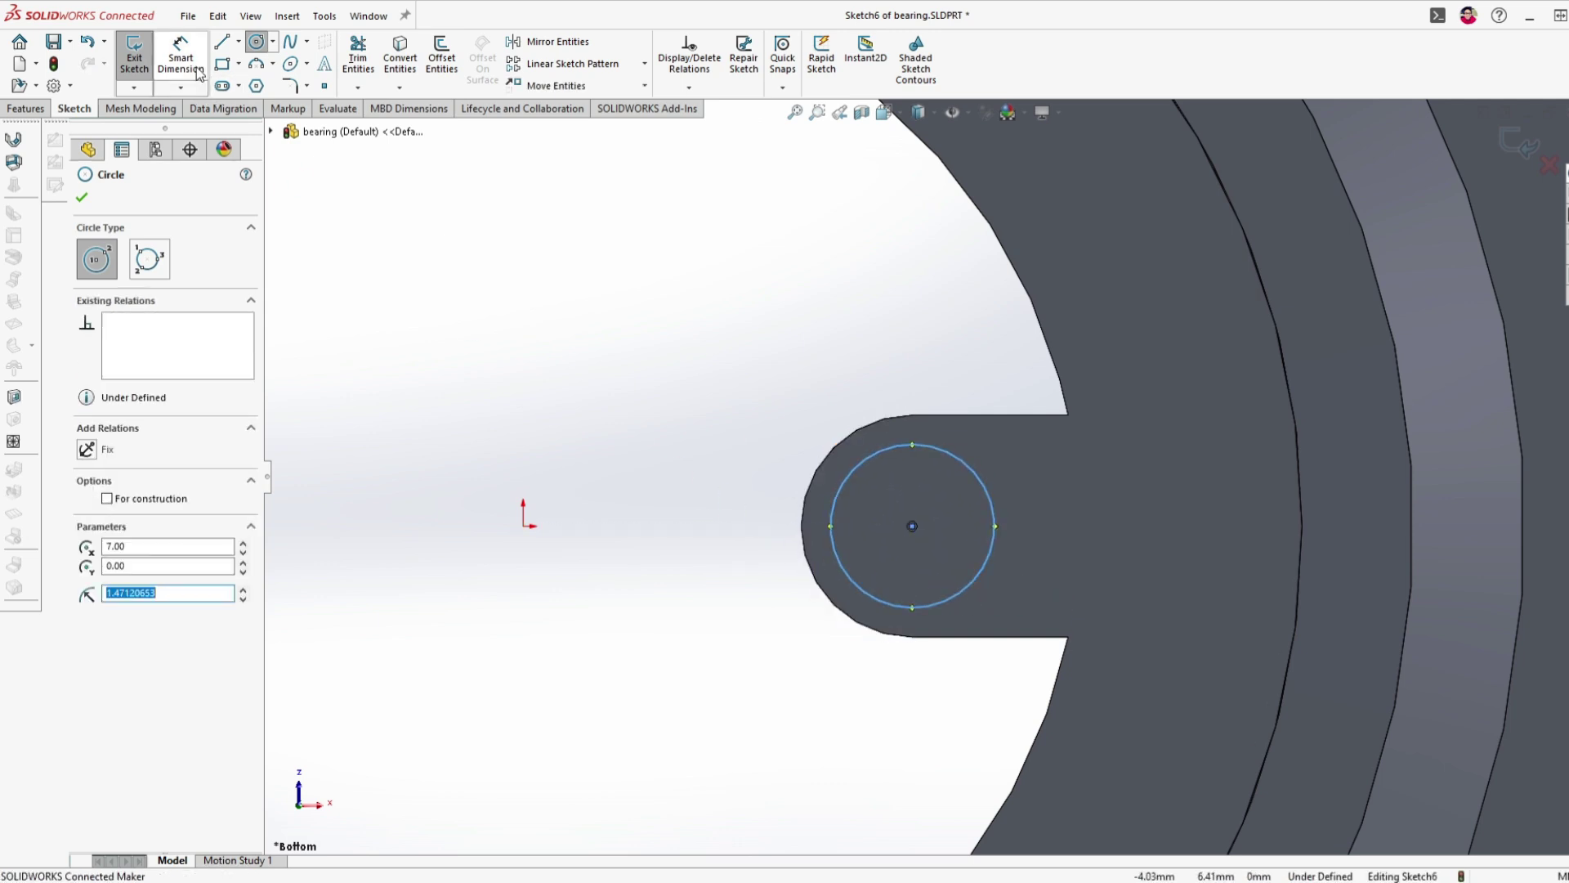
click(860, 463)
click(782, 439)
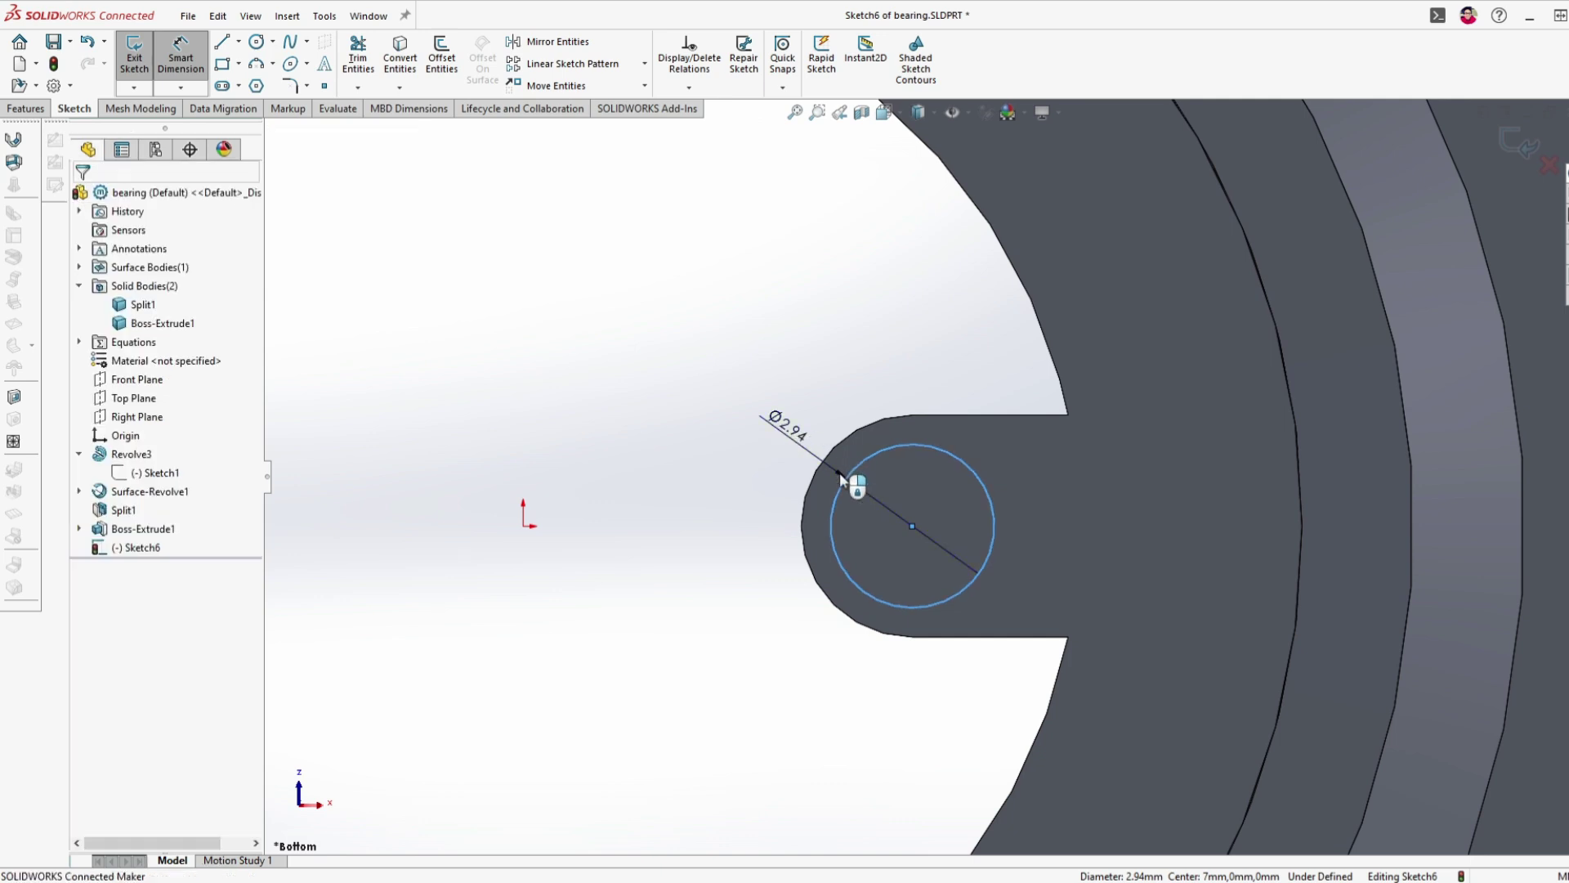
key(Return)
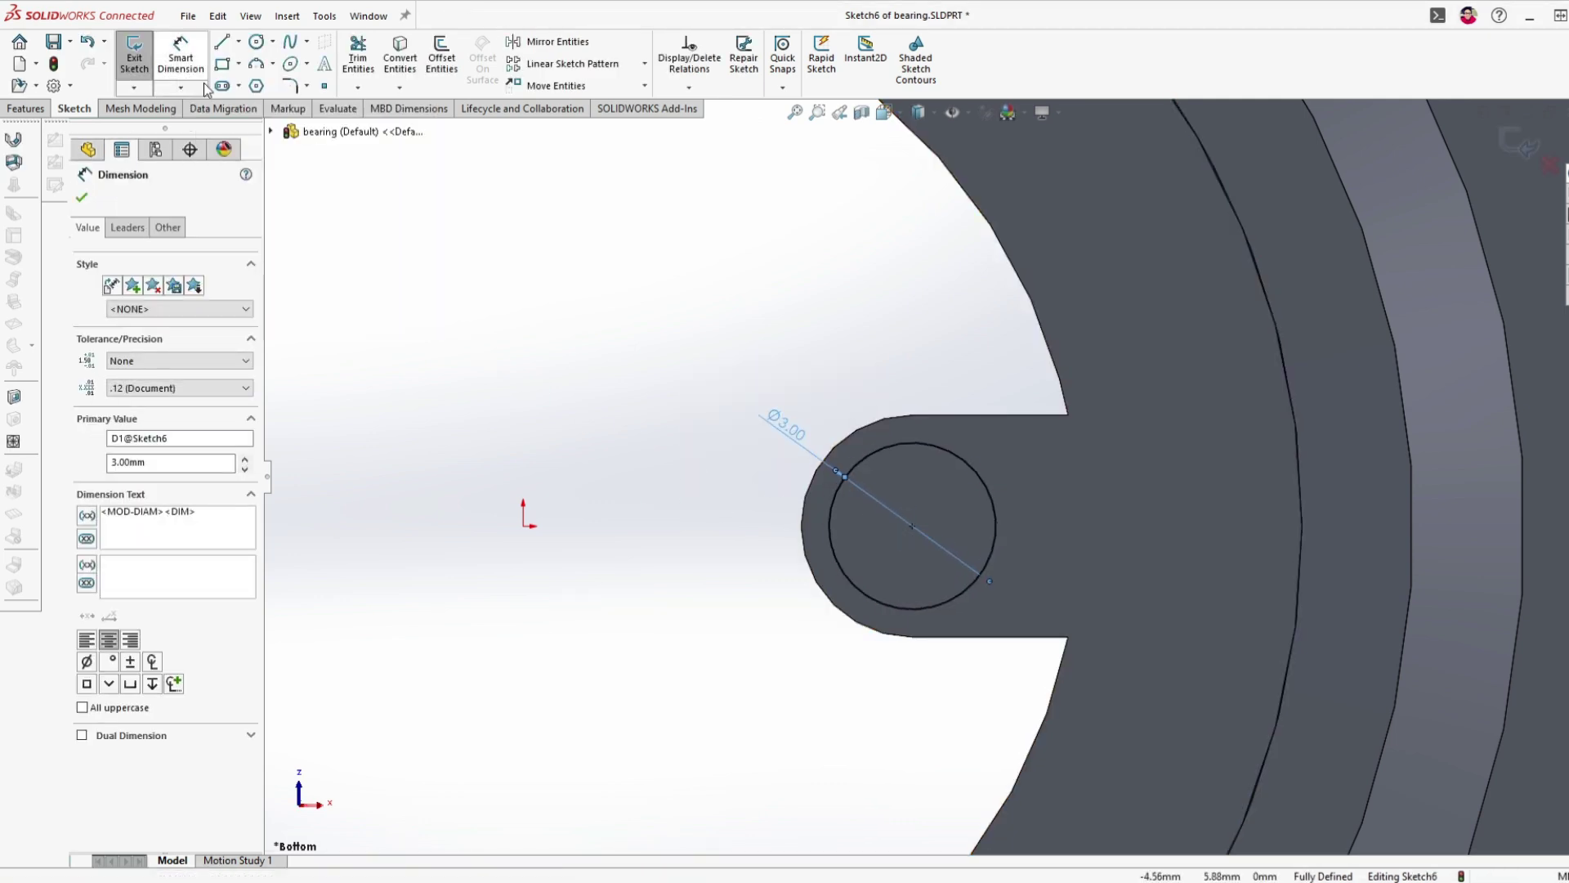
click(135, 66)
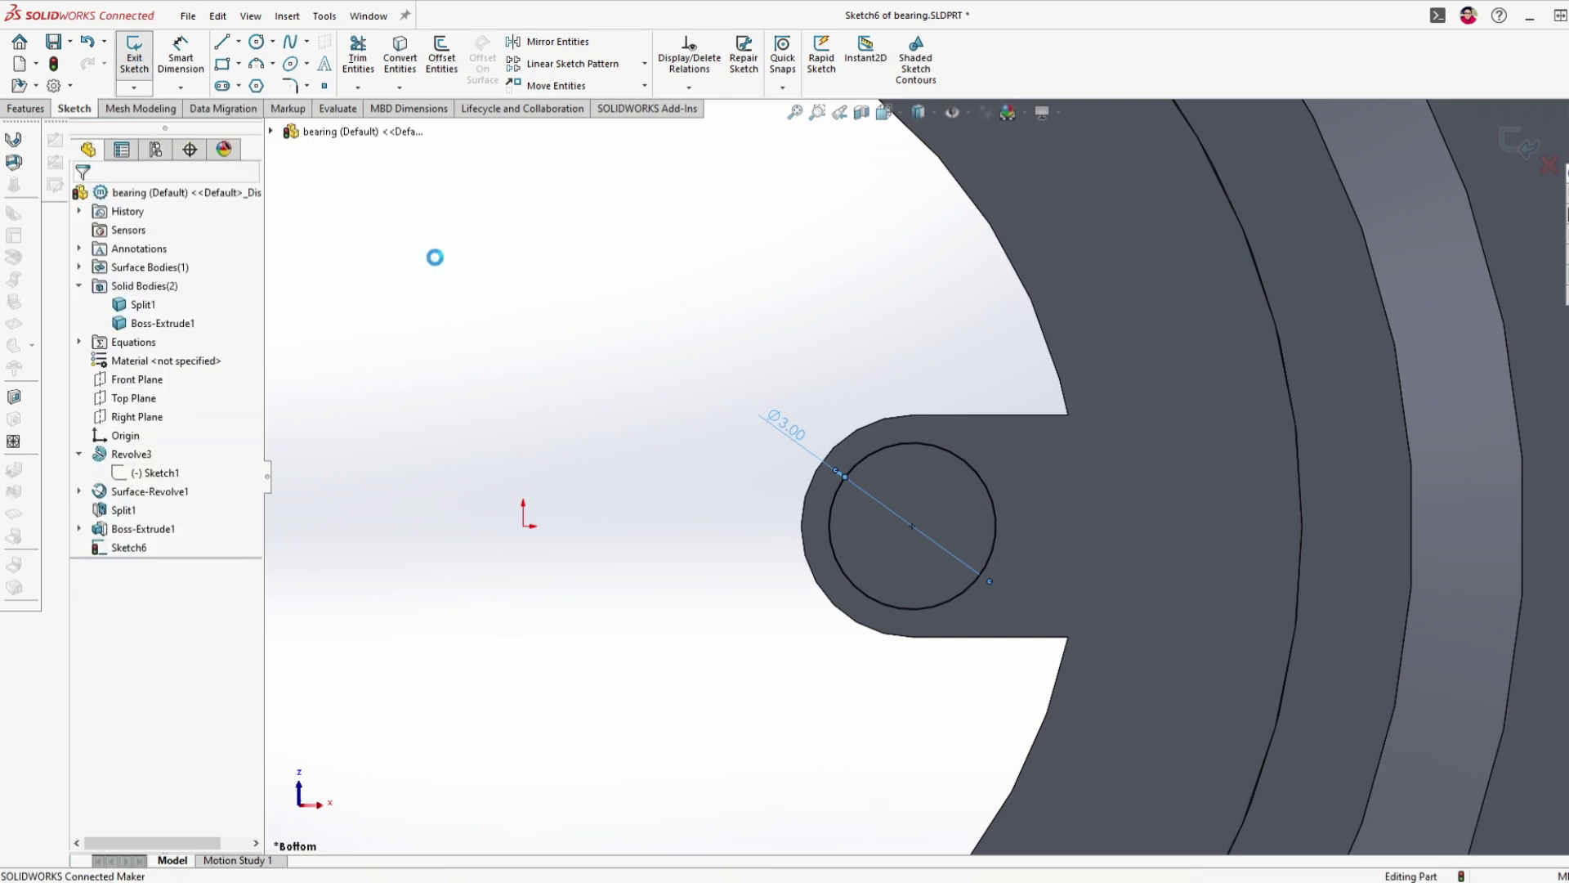
- Cut-extrude the 3 mm circle on the bore key as a blind cut 2 mm deep
scroll(704, 565, up, 4)
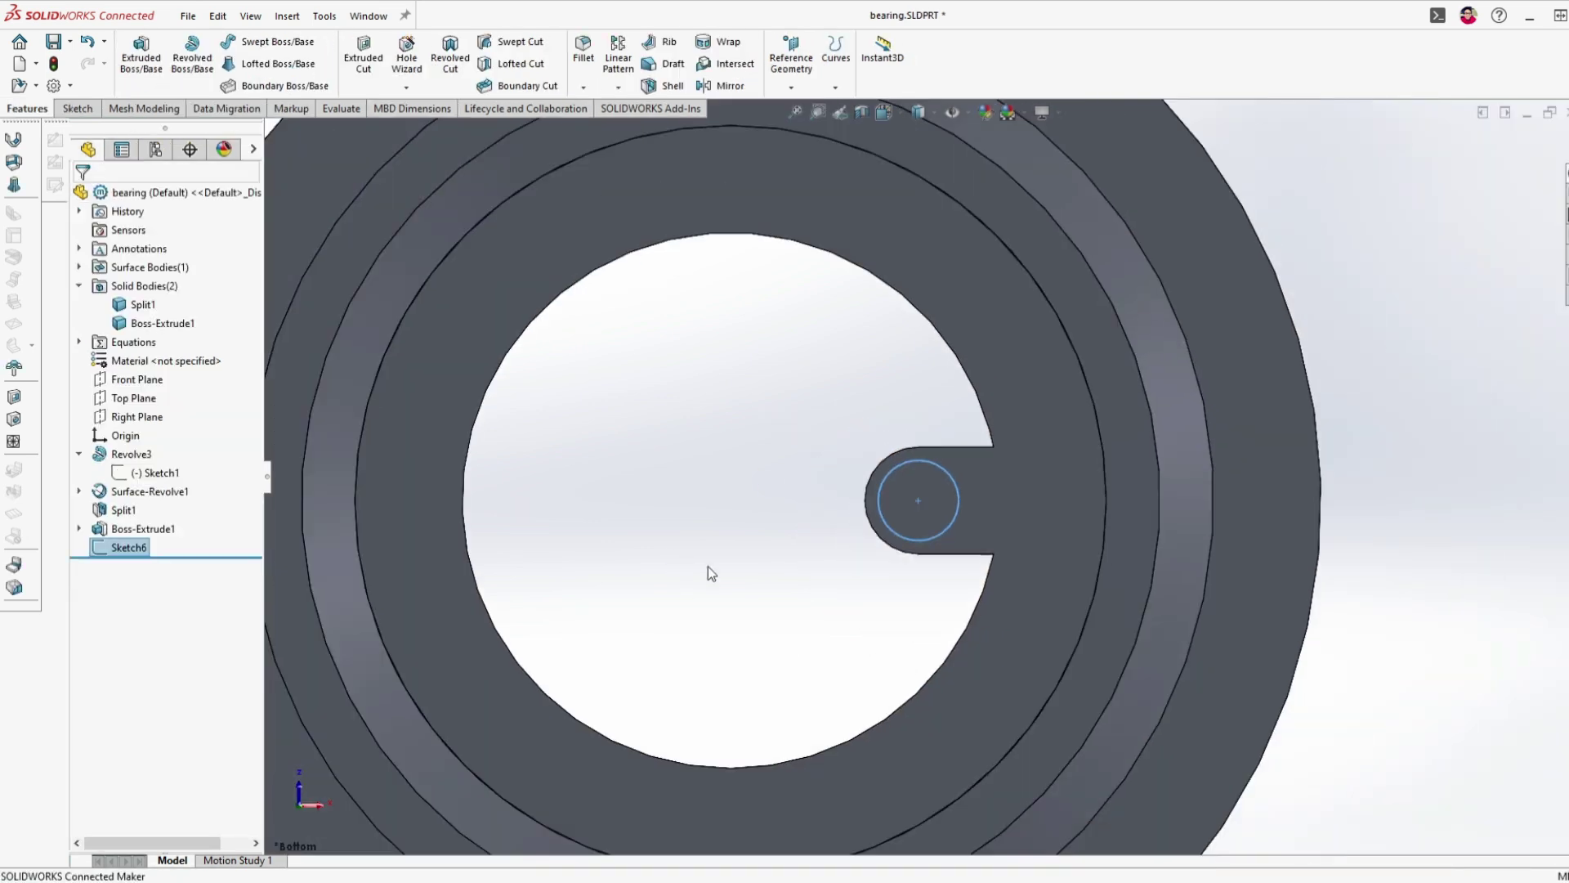
scroll(904, 521, down, 3)
click(370, 78)
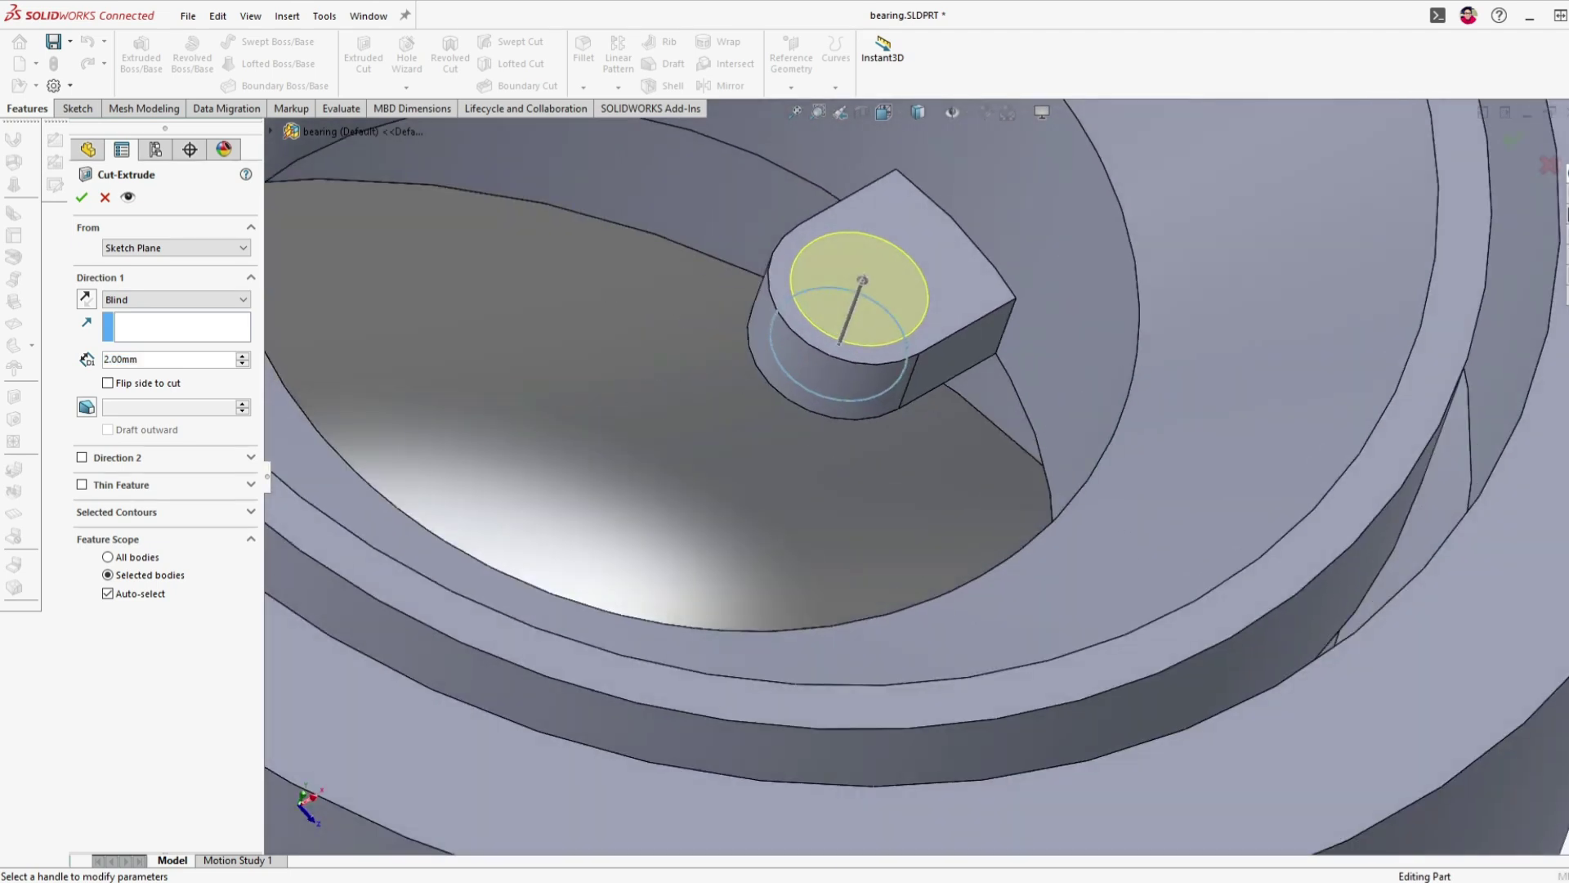
click(82, 197)
scroll(832, 451, up, 3)
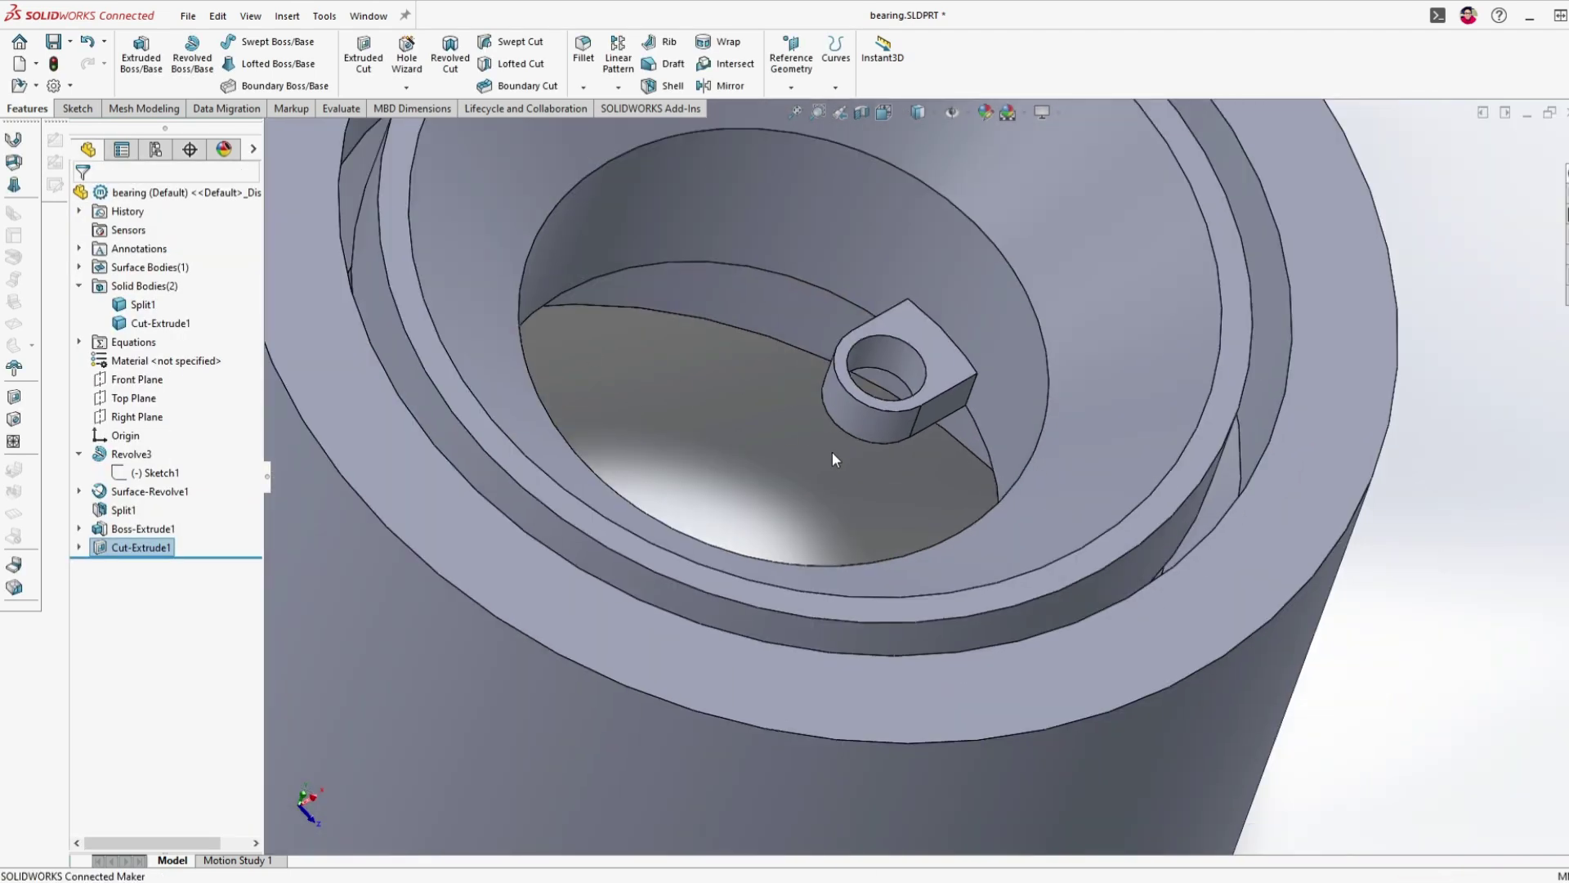
scroll(883, 403, up, 1)
scroll(920, 465, down, 1)
scroll(922, 473, up, 2)
scroll(903, 490, down, 2)
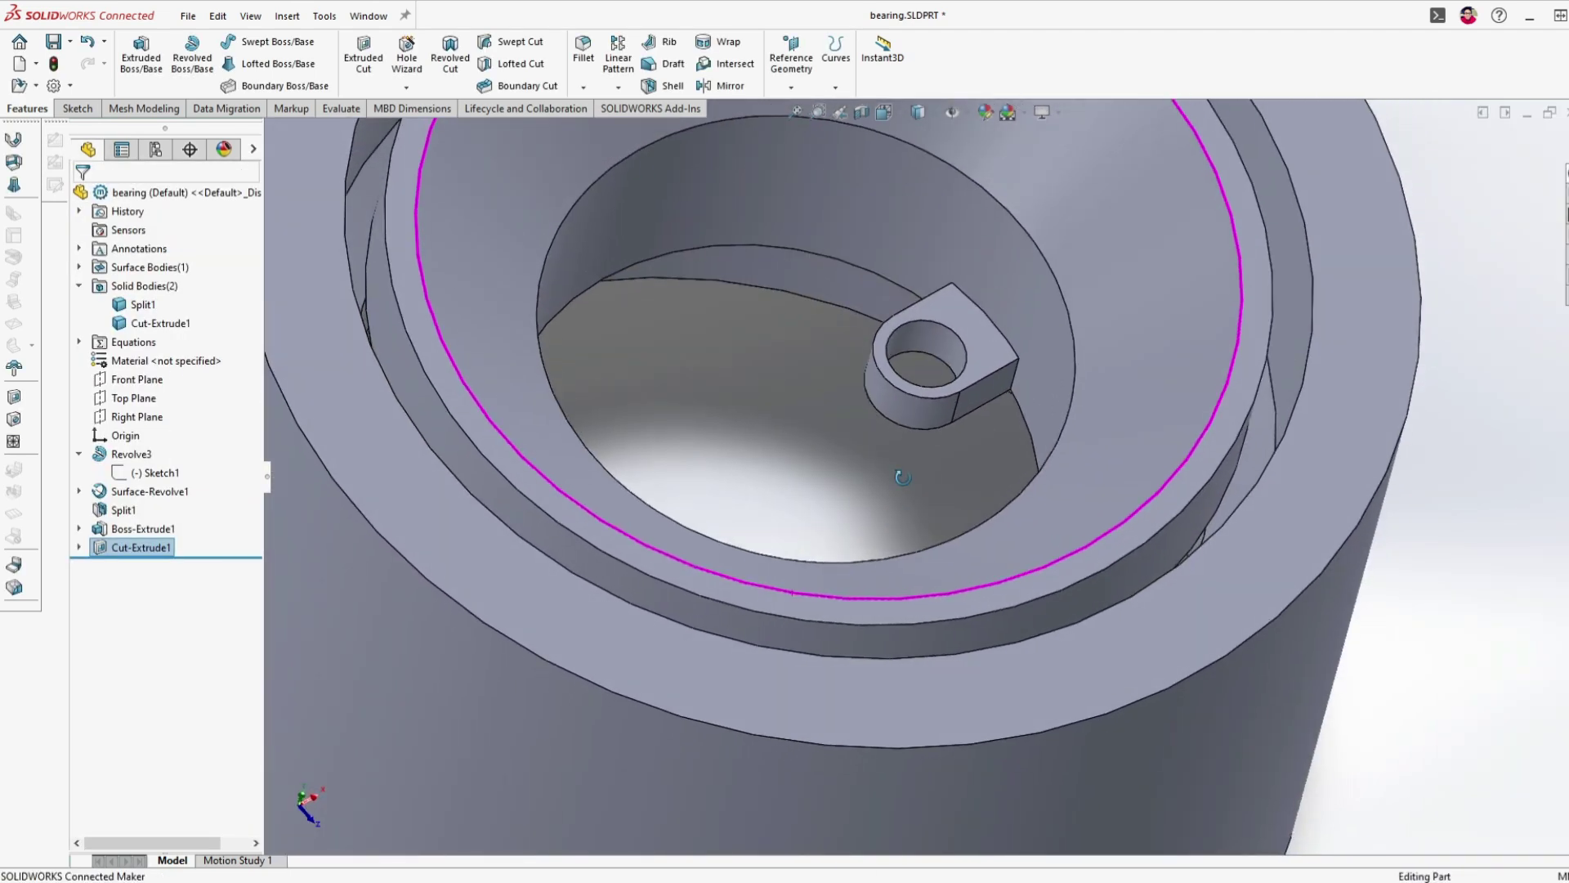
- Edit the key's profile sketch, set its overall width across the rounded end to 5 mm, and exit the sketch
click(78, 529)
click(148, 547)
click(109, 494)
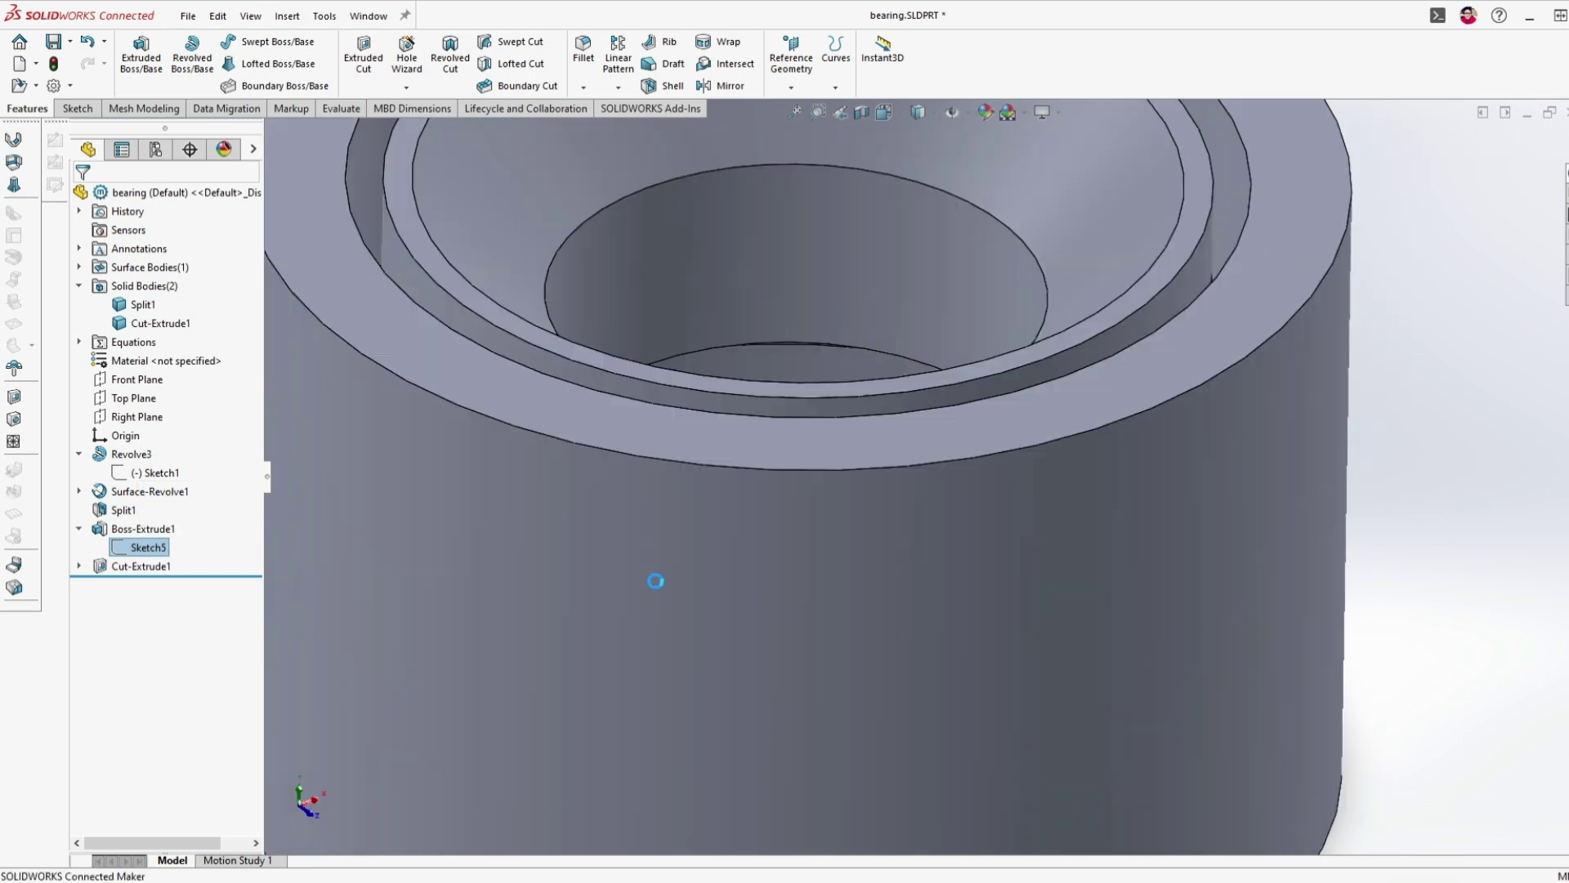
scroll(1021, 478, down, 3)
scroll(1021, 478, down, 3)
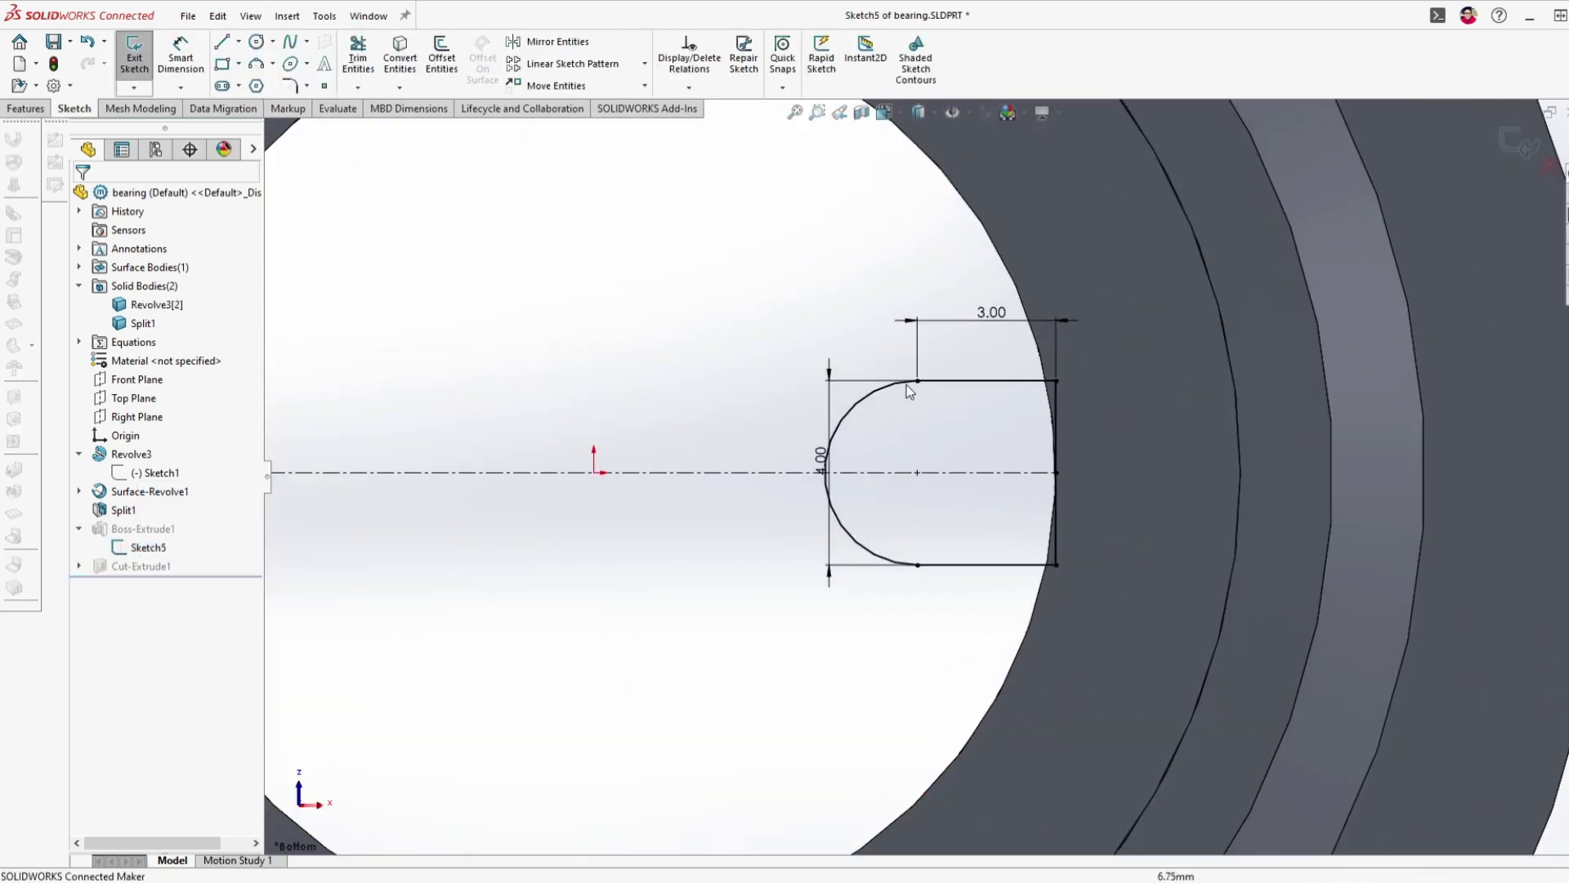
double_click(822, 456)
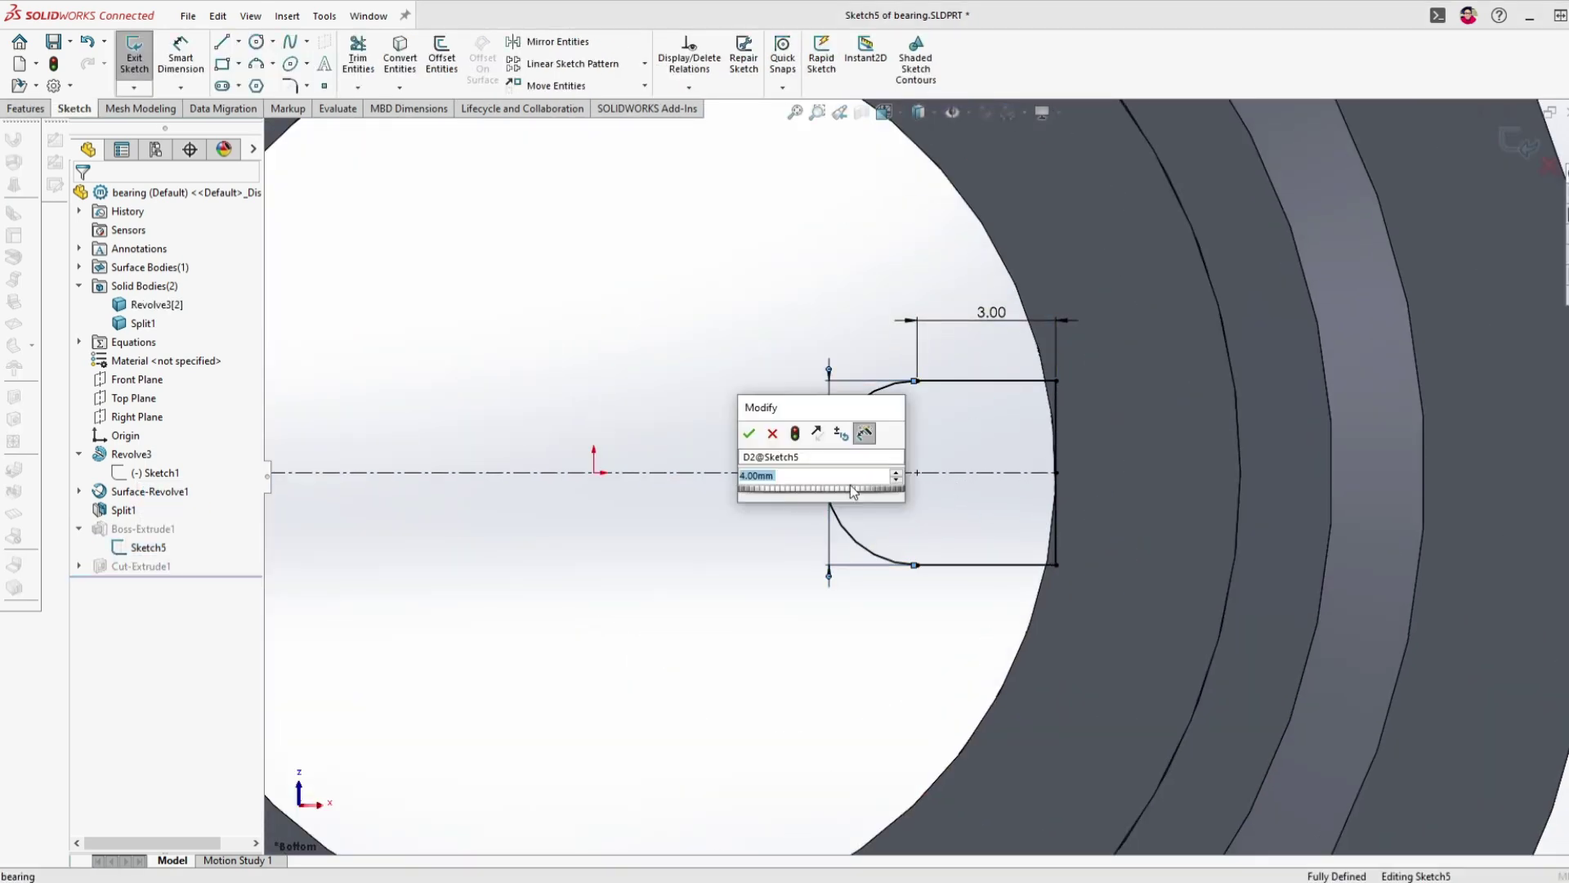
key(Return)
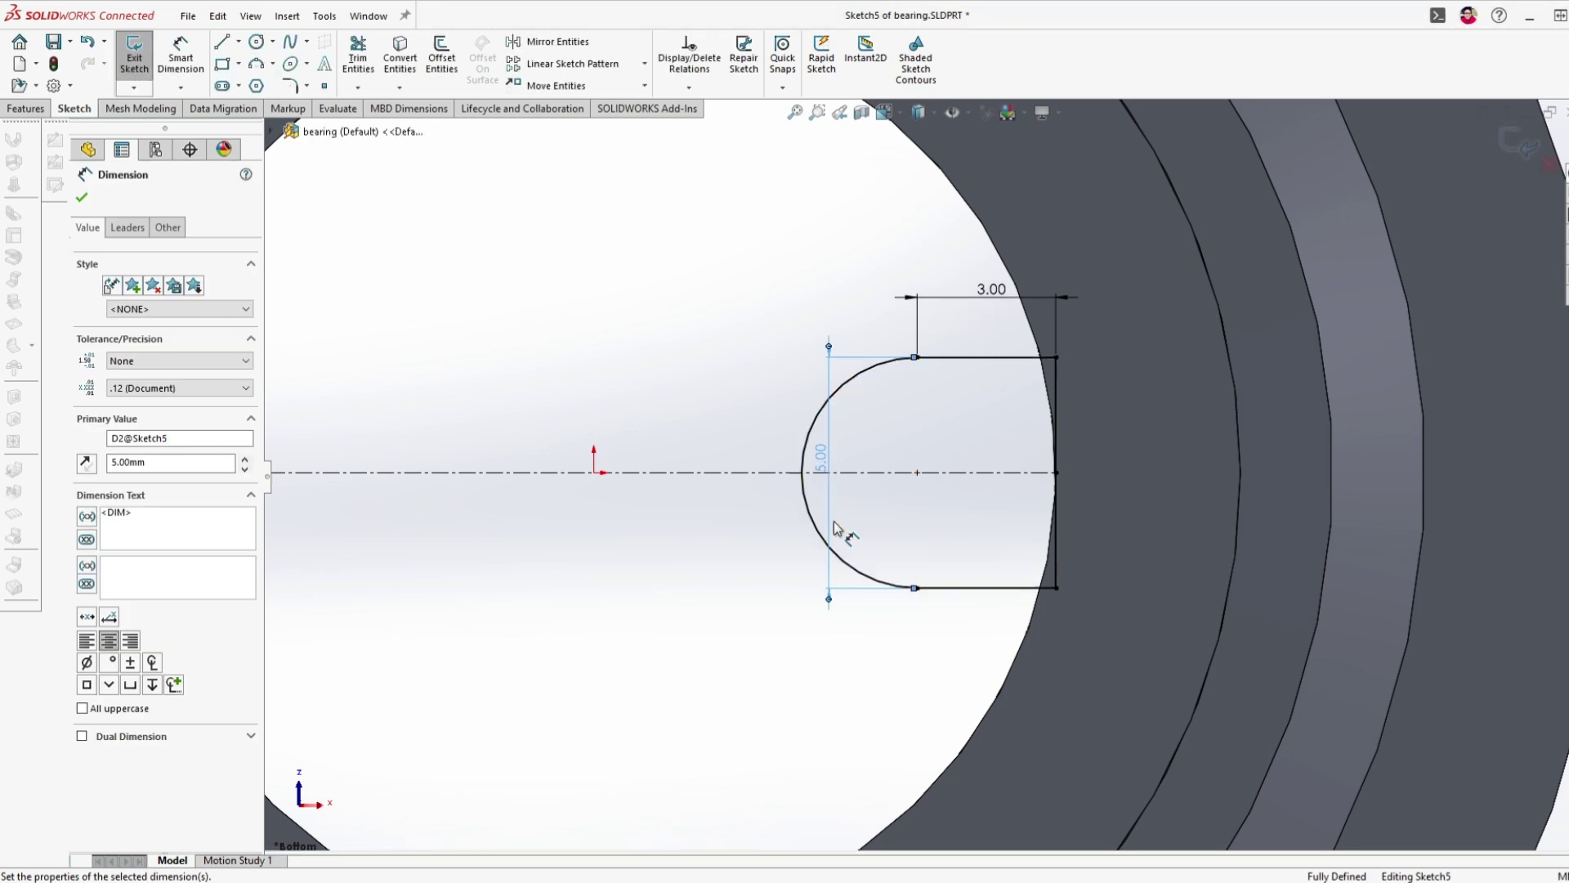
click(80, 198)
click(134, 59)
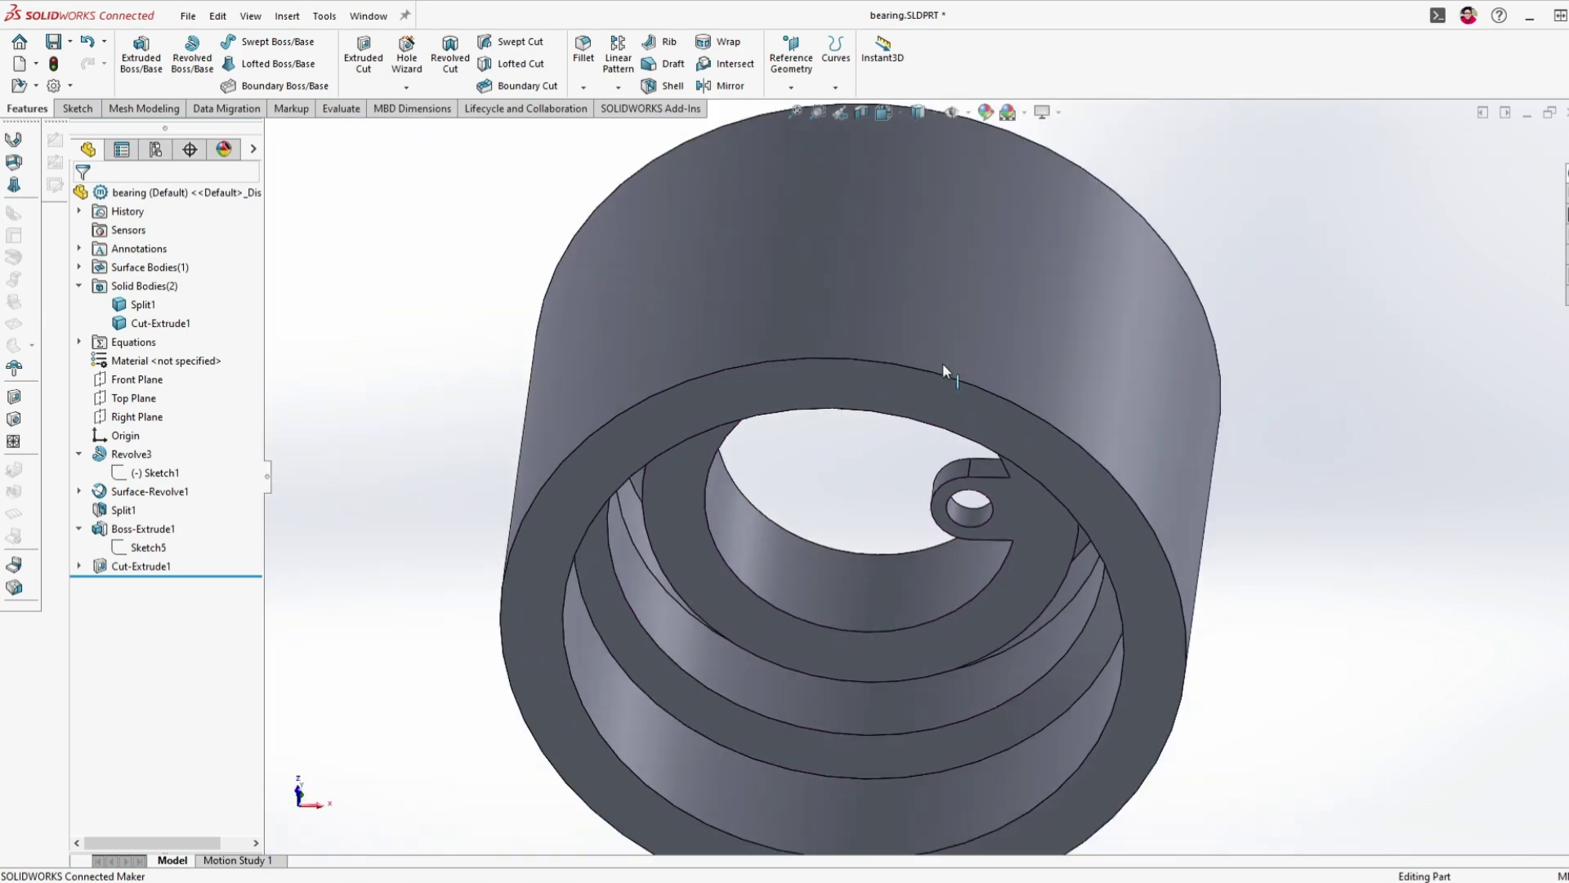
middle_drag(943, 364, 801, 658)
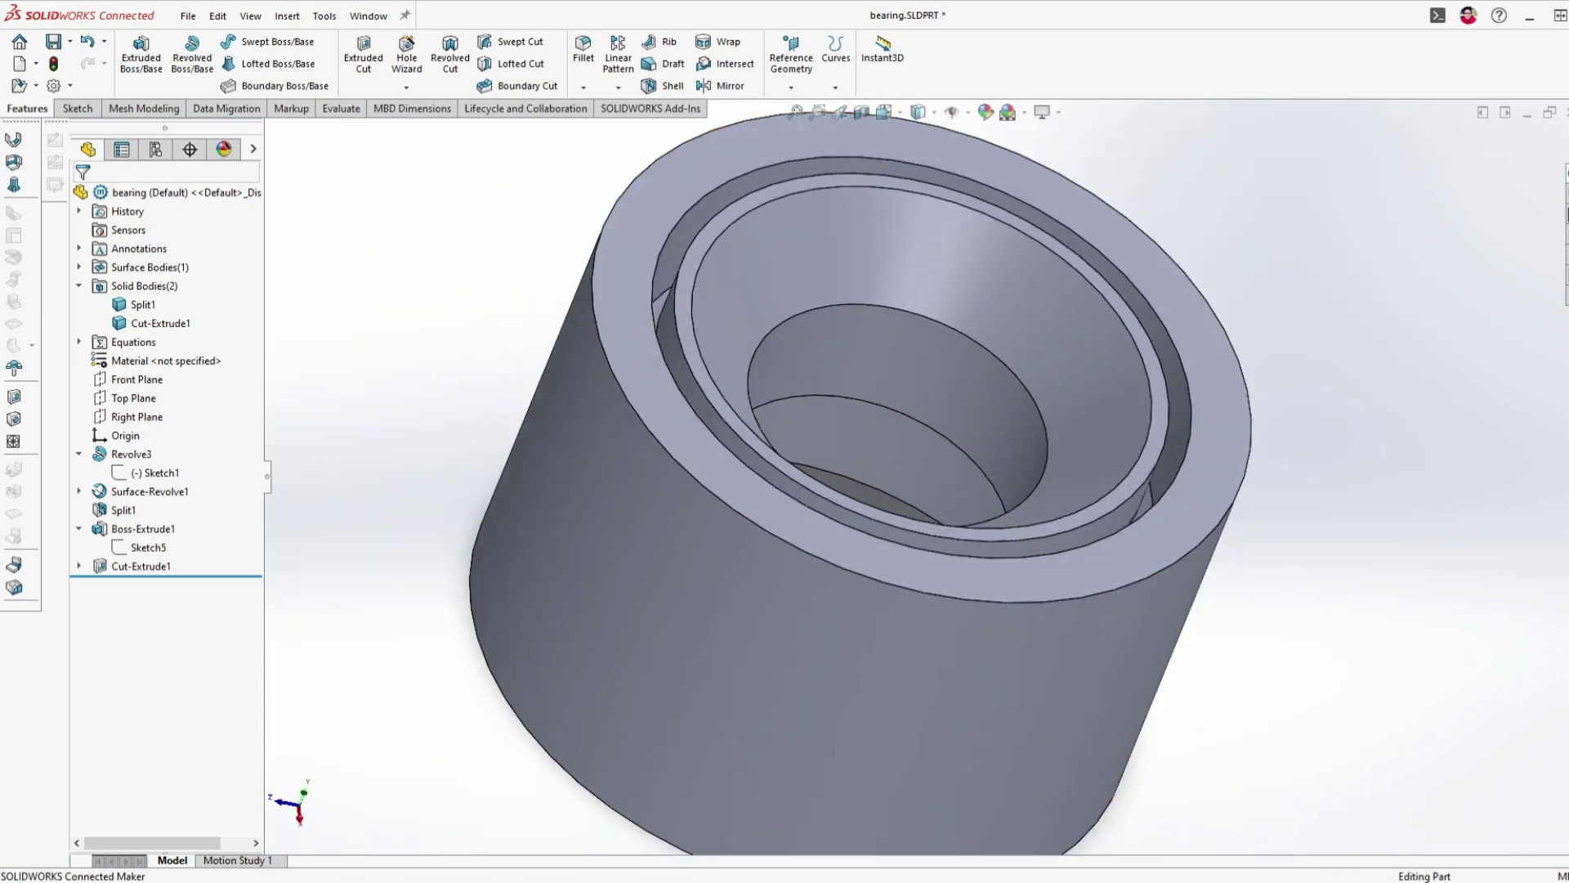
scroll(922, 446, up, 3)
middle_drag(922, 448, 900, 555)
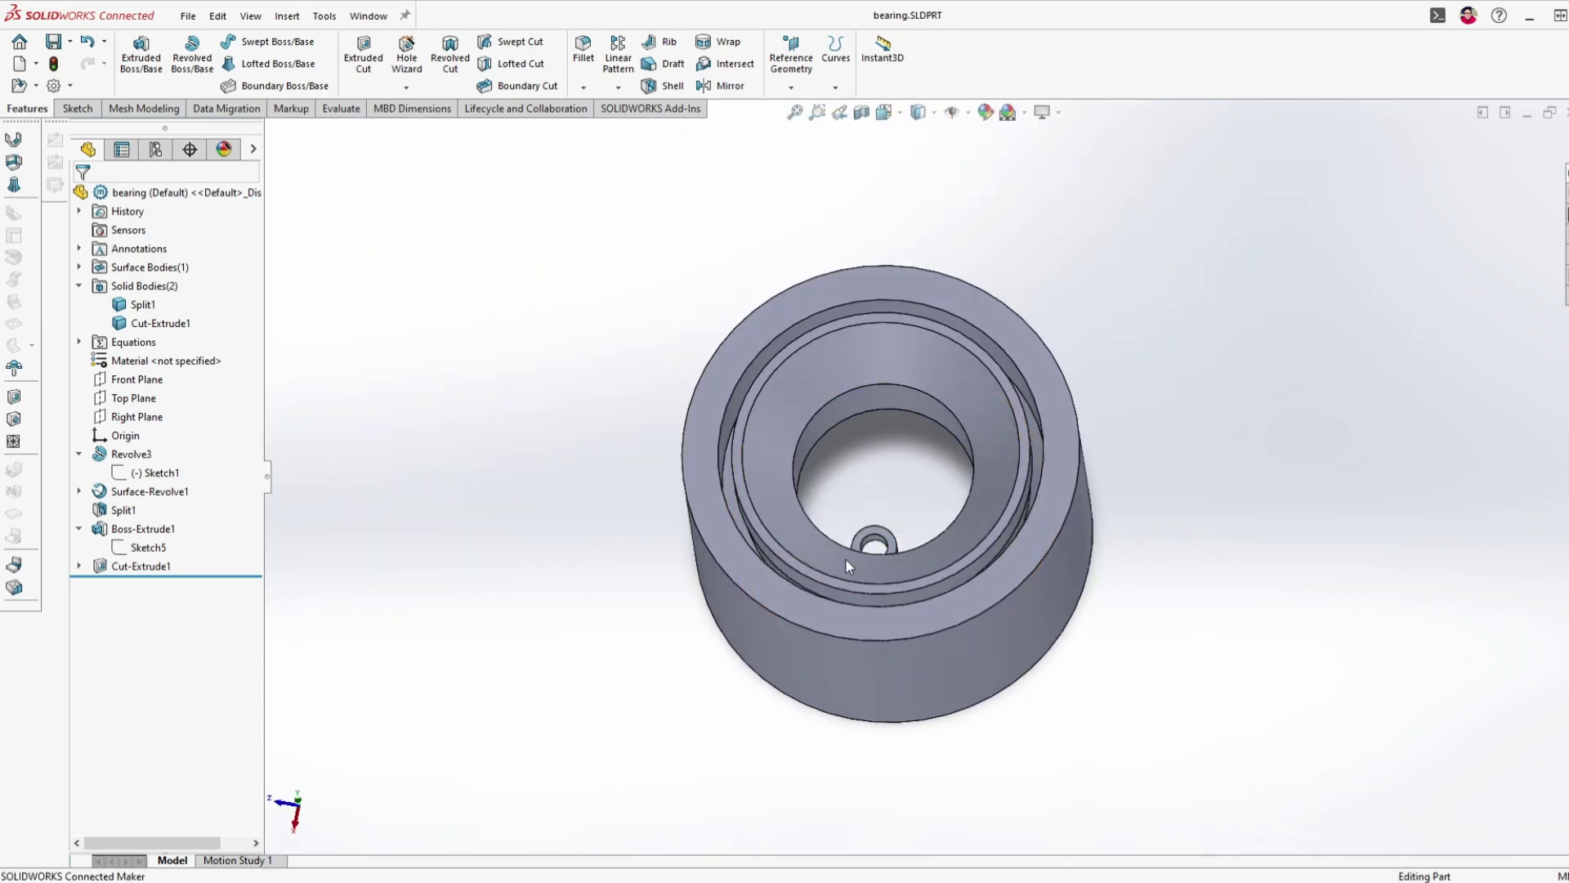
click(187, 17)
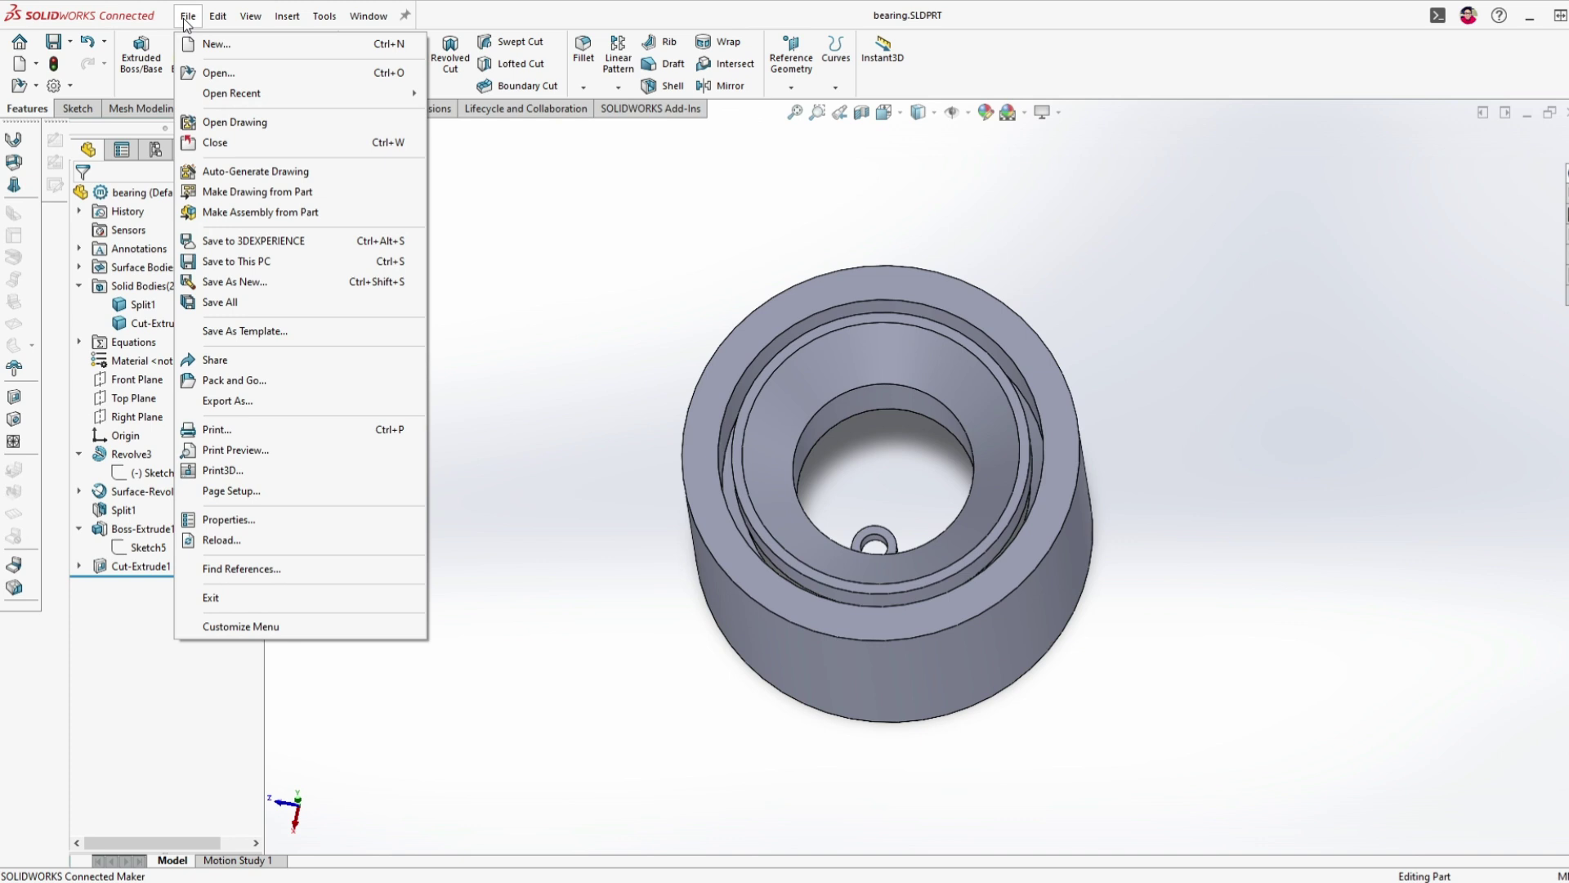
click(493, 201)
click(157, 323)
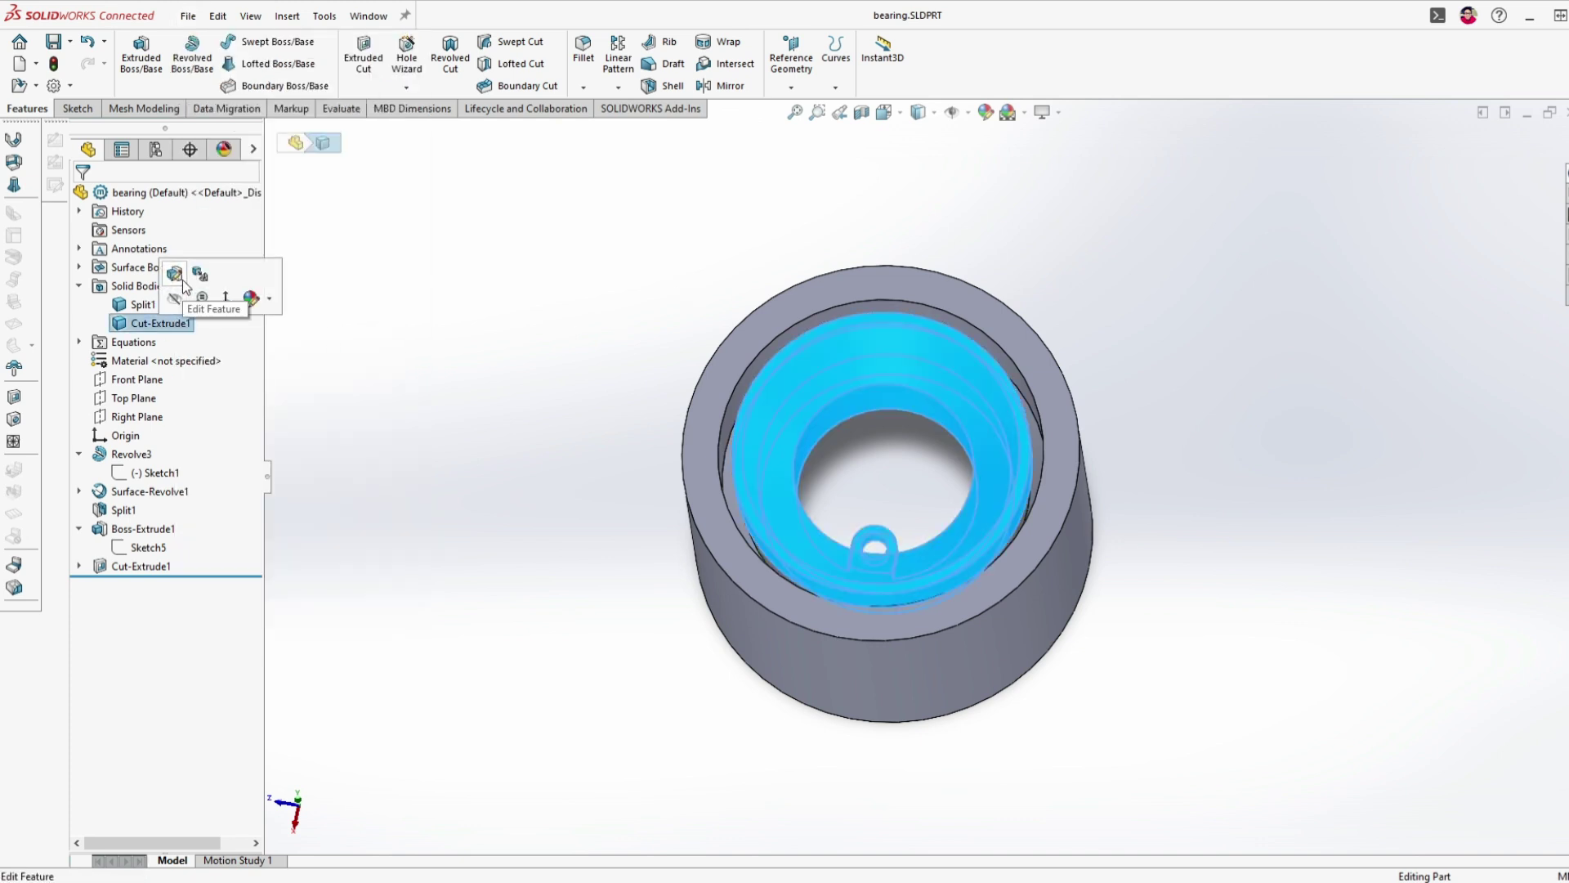
right_click(156, 327)
click(121, 328)
key(Escape)
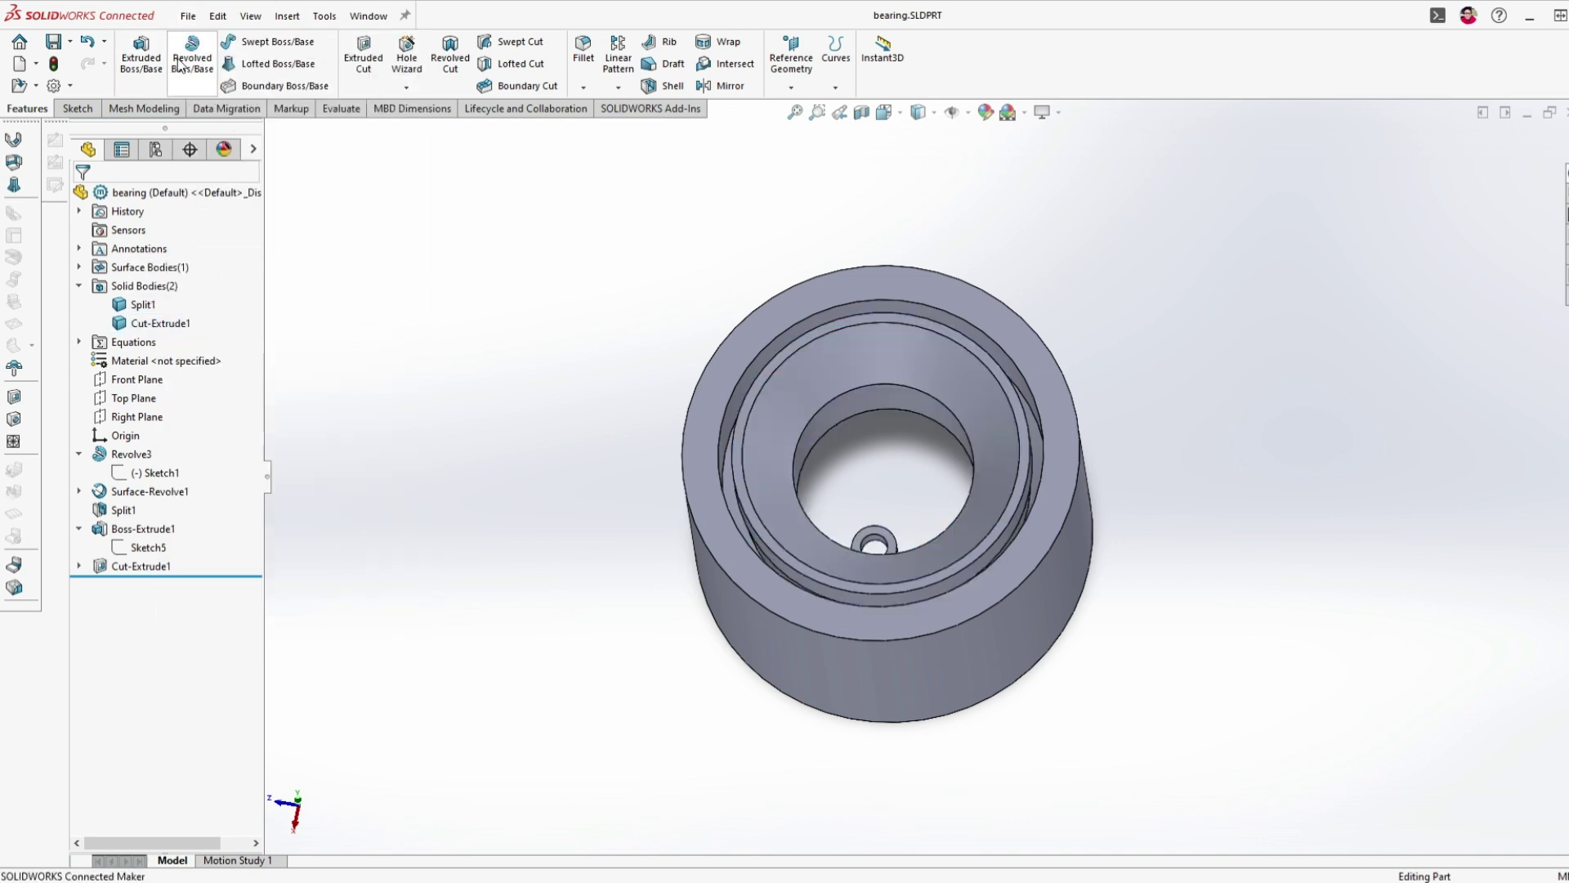
- Open the bearing internal part and view it from another angle
click(187, 16)
click(788, 429)
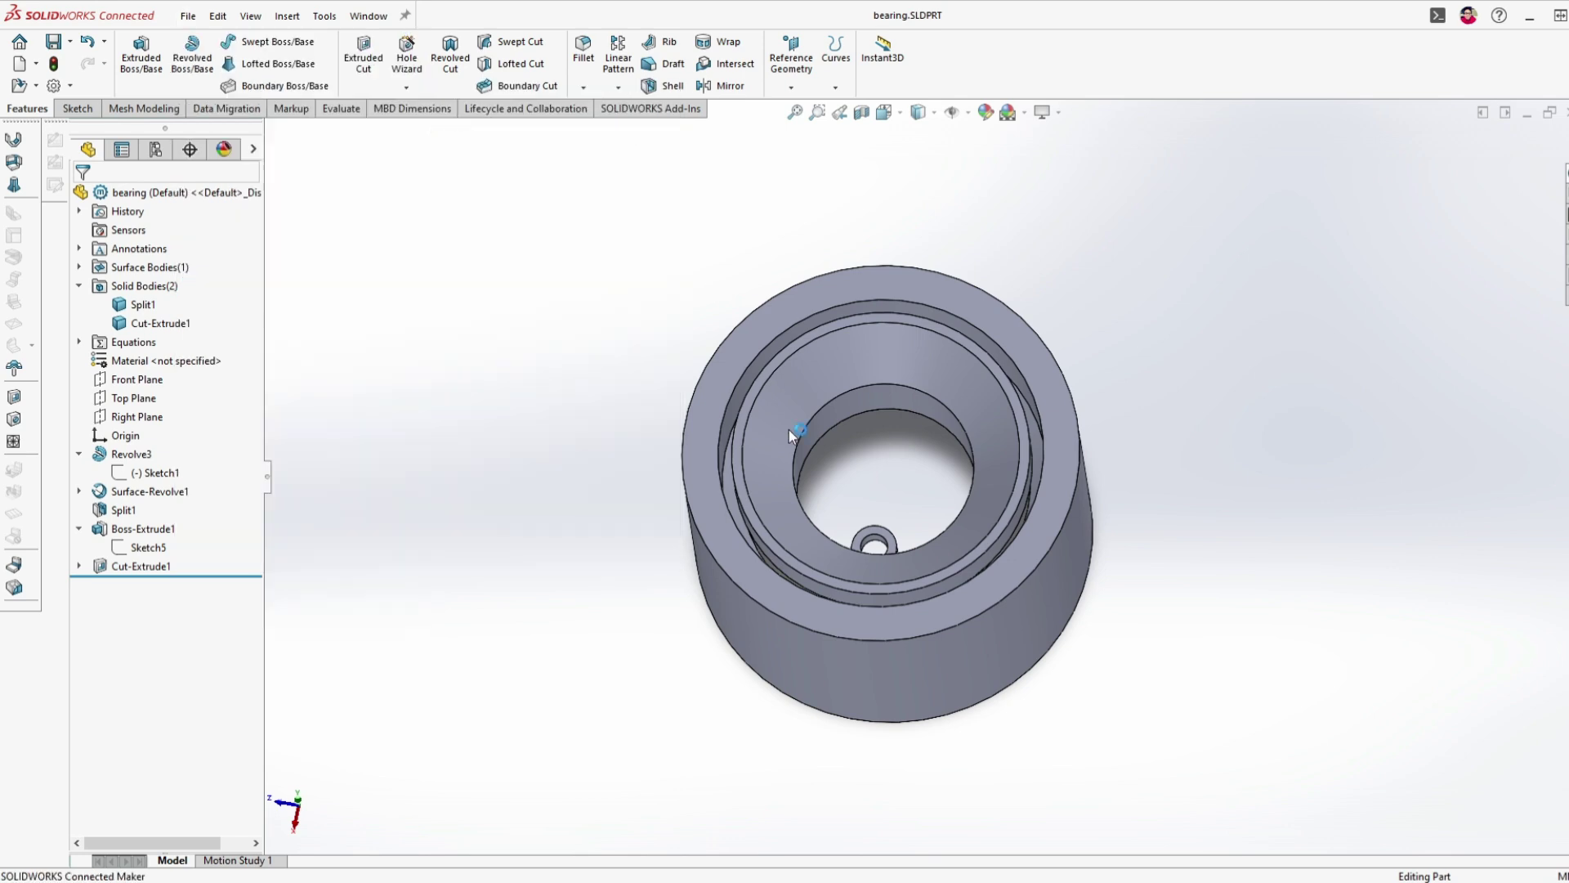
click(827, 464)
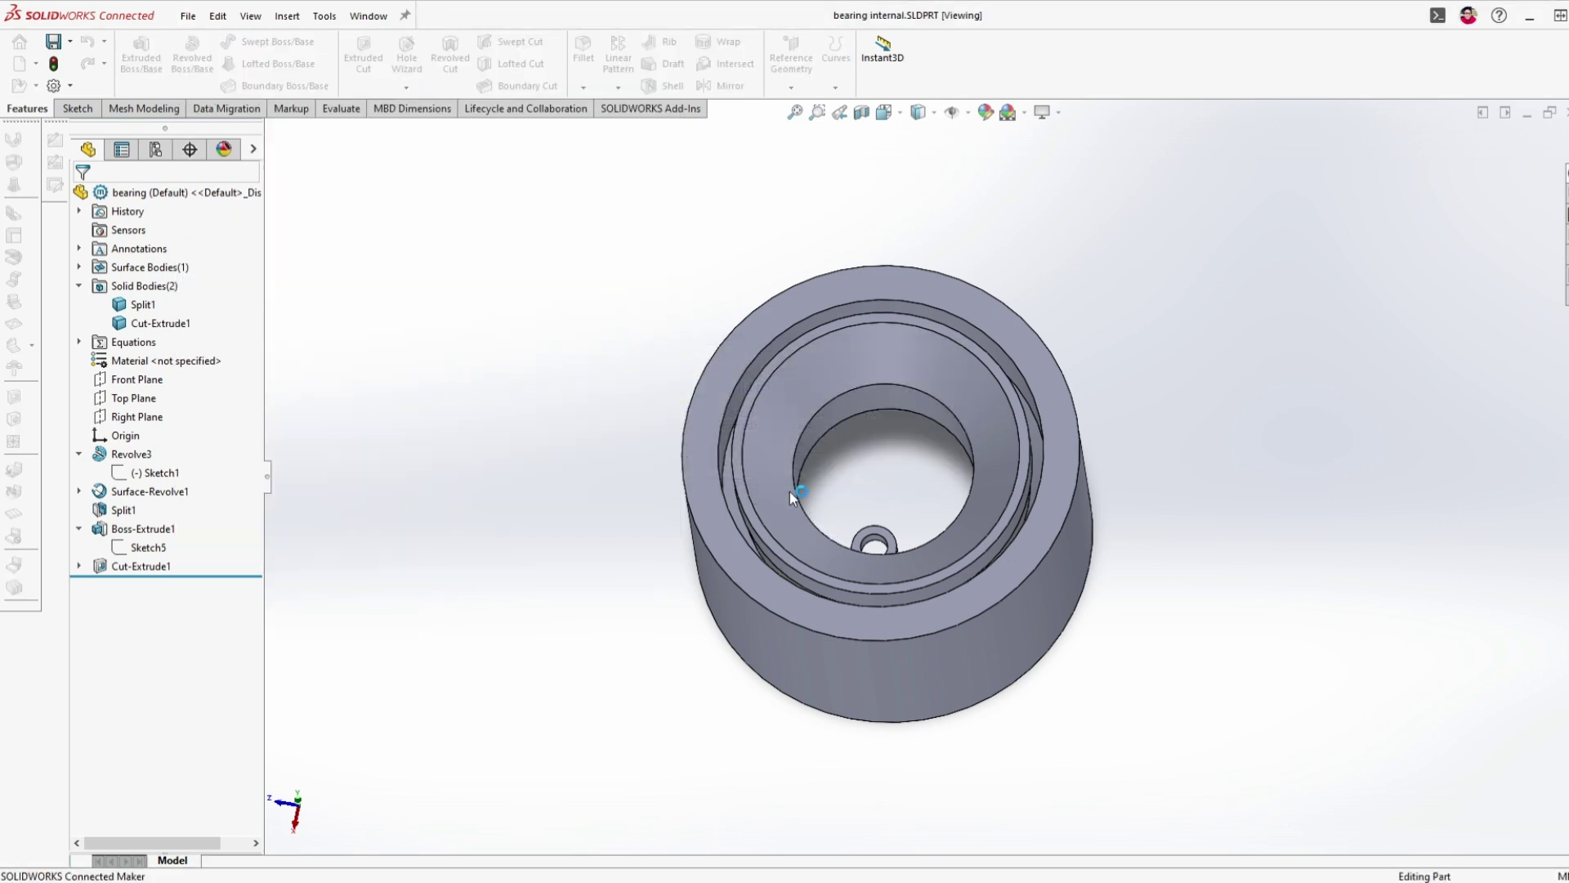
middle_drag(956, 434, 635, 532)
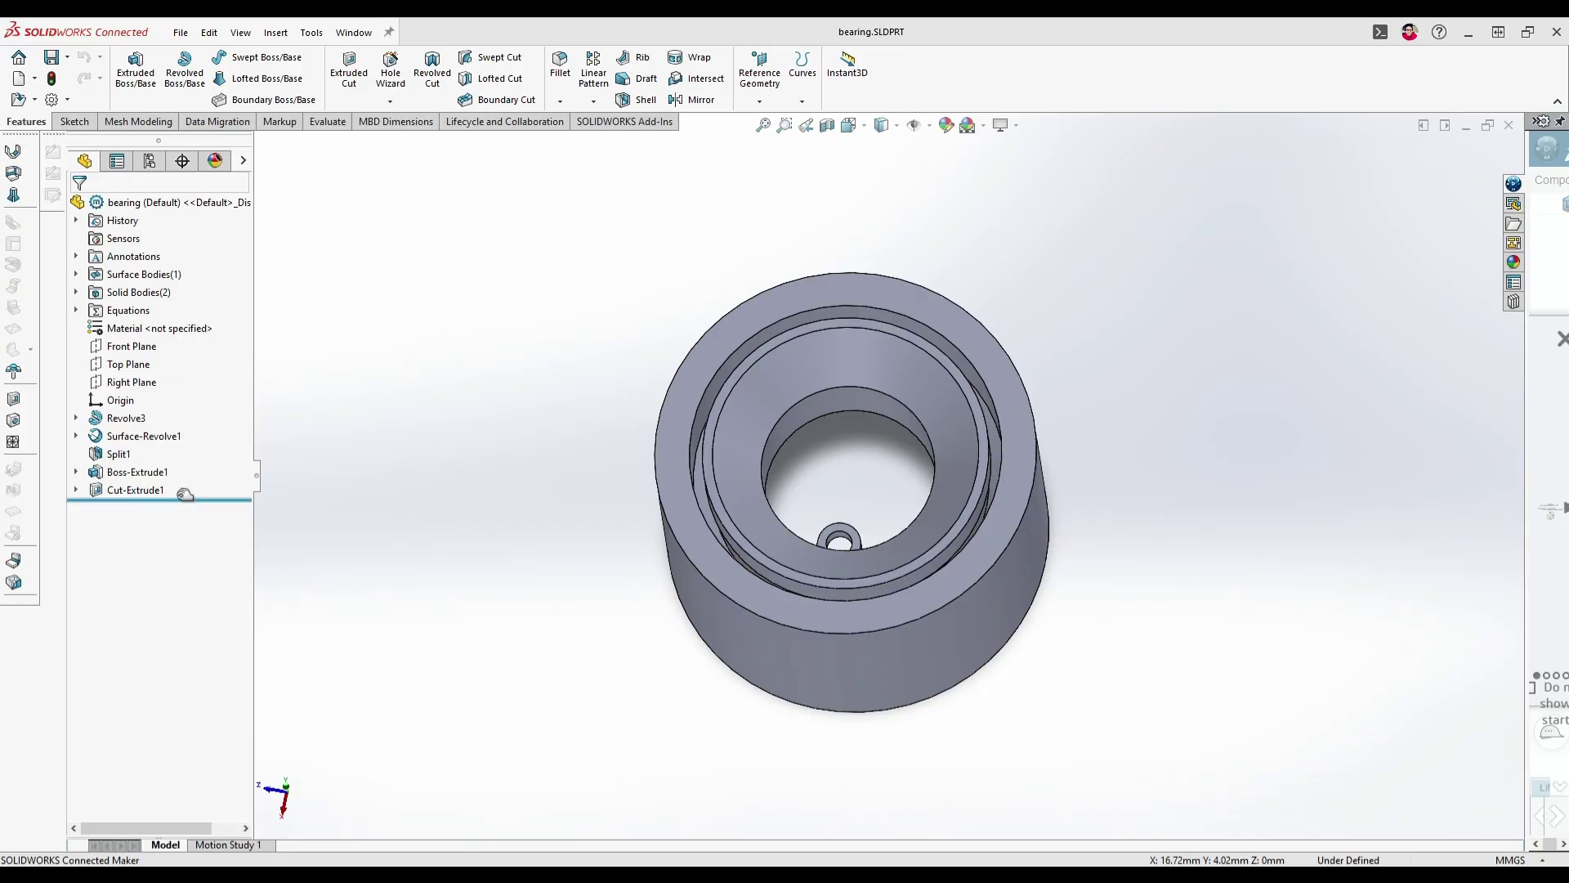
- Roll the bearing's history back to just after Revolve3 and open its profile sketch for editing
drag(179, 497, 193, 426)
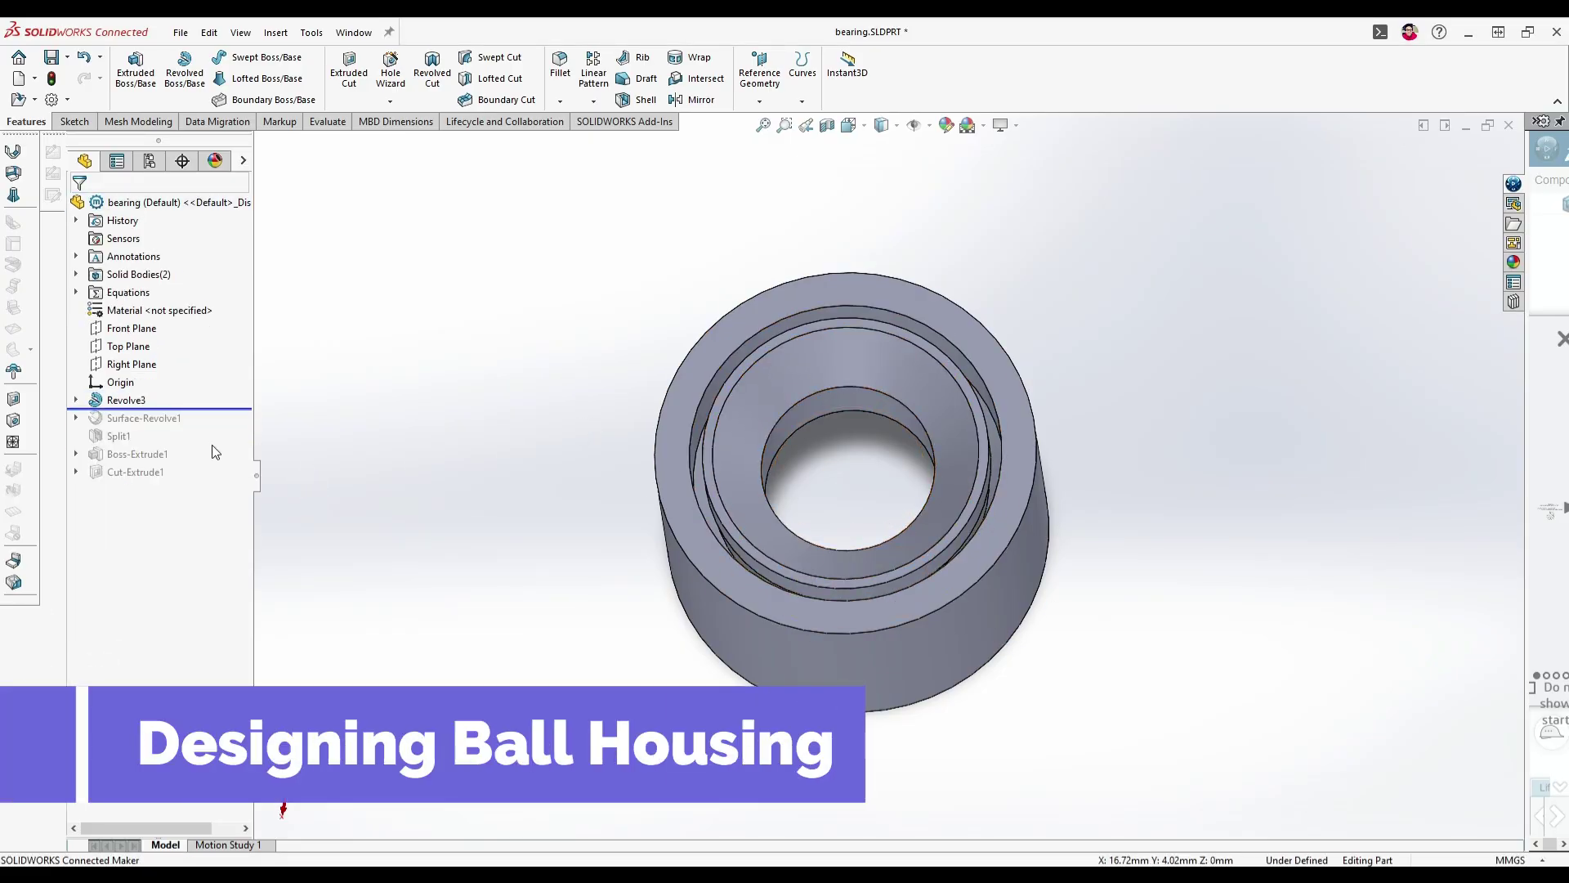
click(126, 403)
click(76, 400)
click(149, 419)
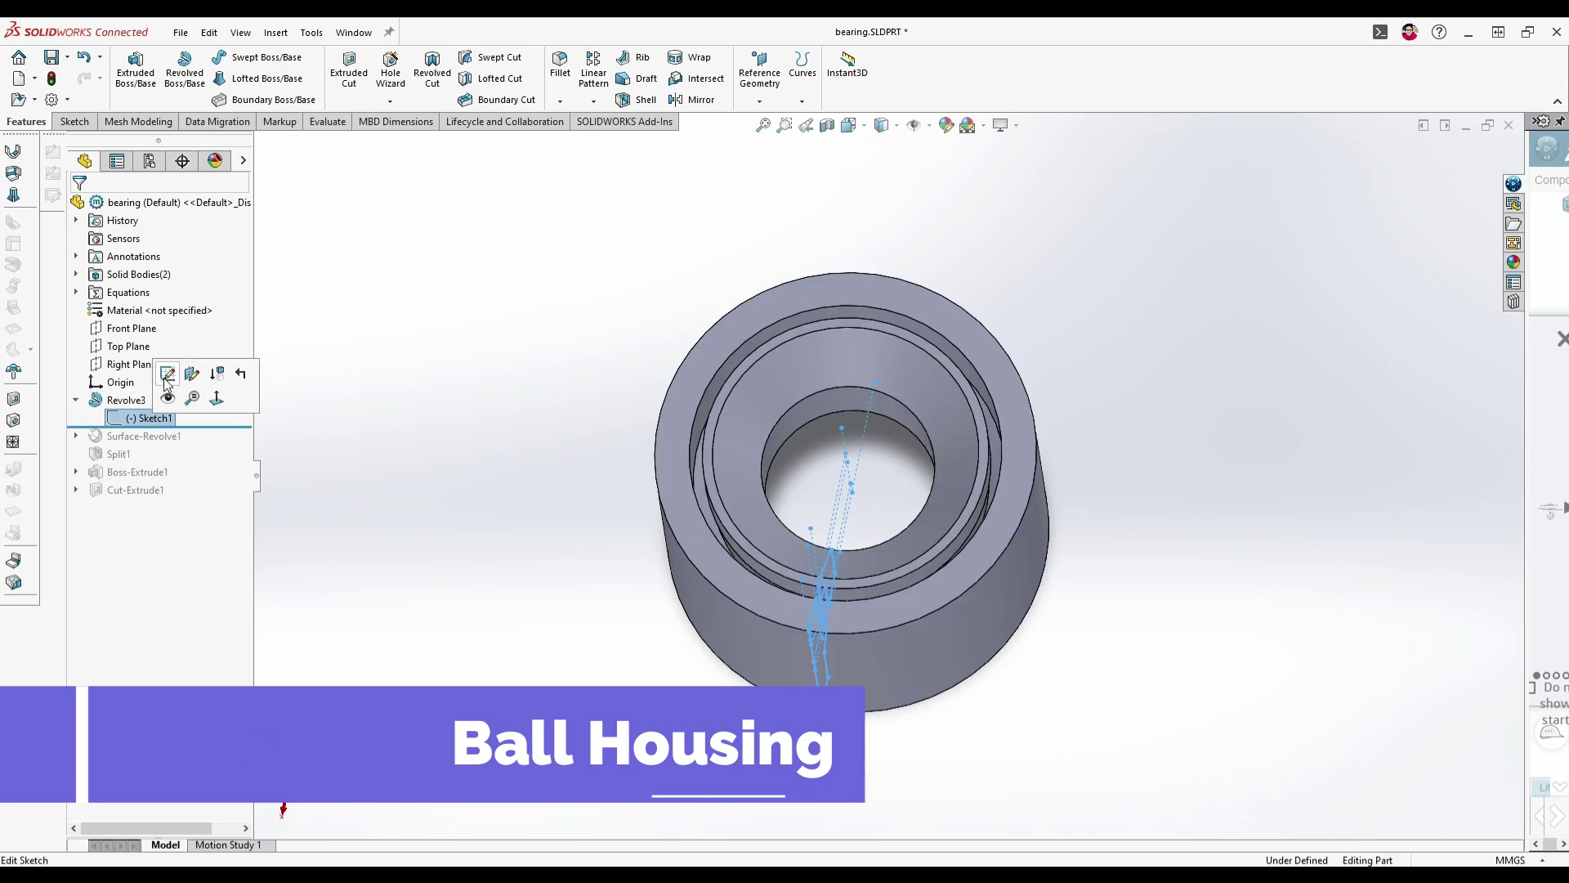
click(165, 372)
scroll(1076, 551, down, 6)
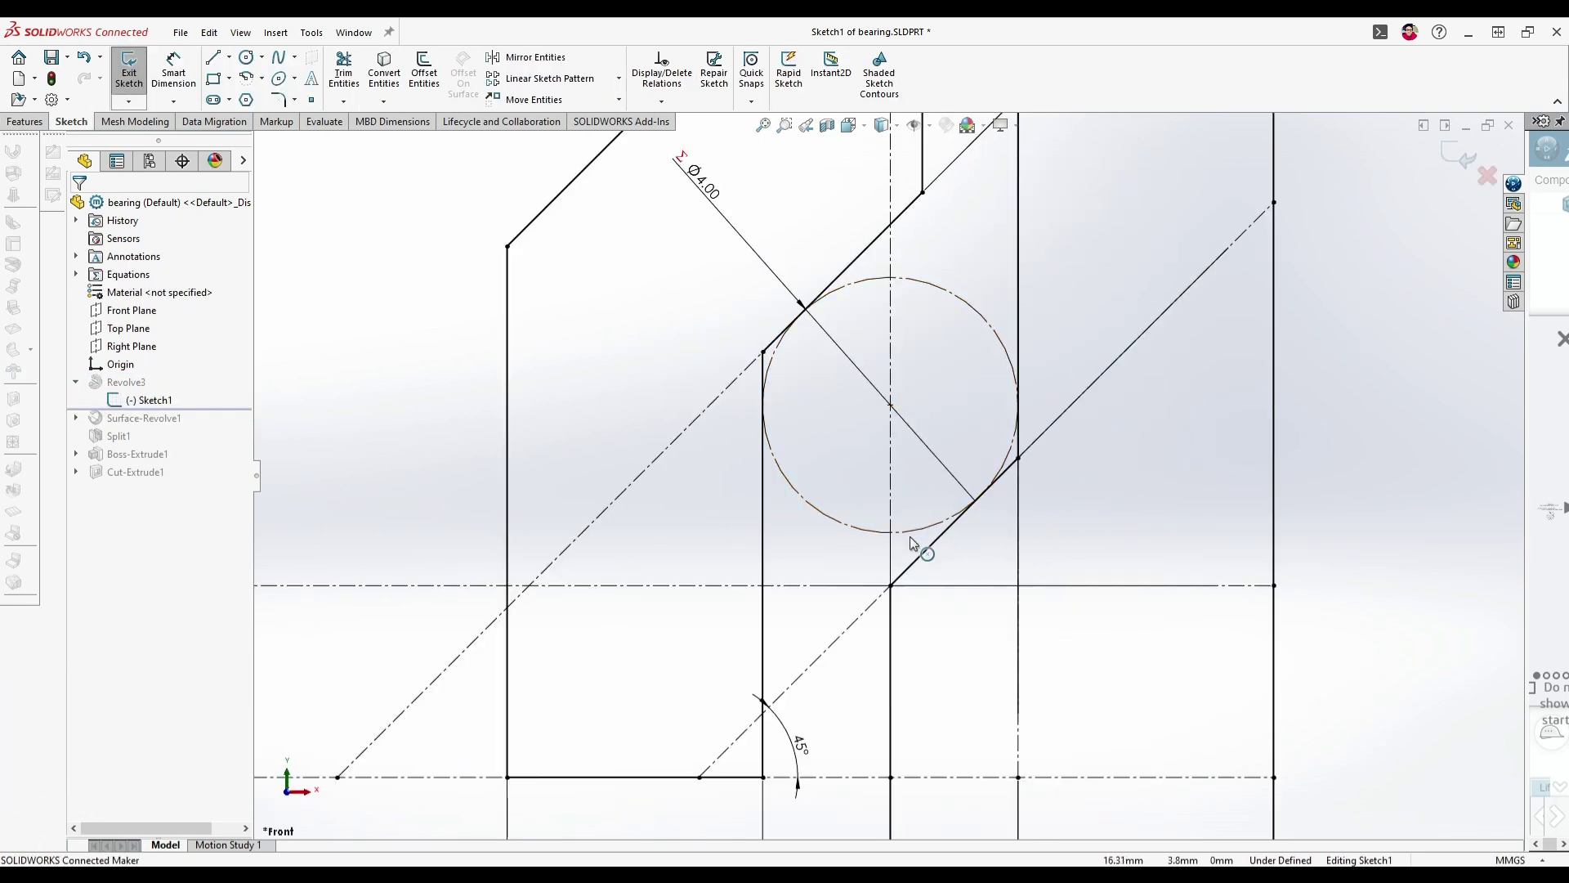
- Sketch an open housing profile by the ball circle: long vertical, short horizontal, about 1.25 mm vertical, and about 1.38 mm line at 45°
click(213, 57)
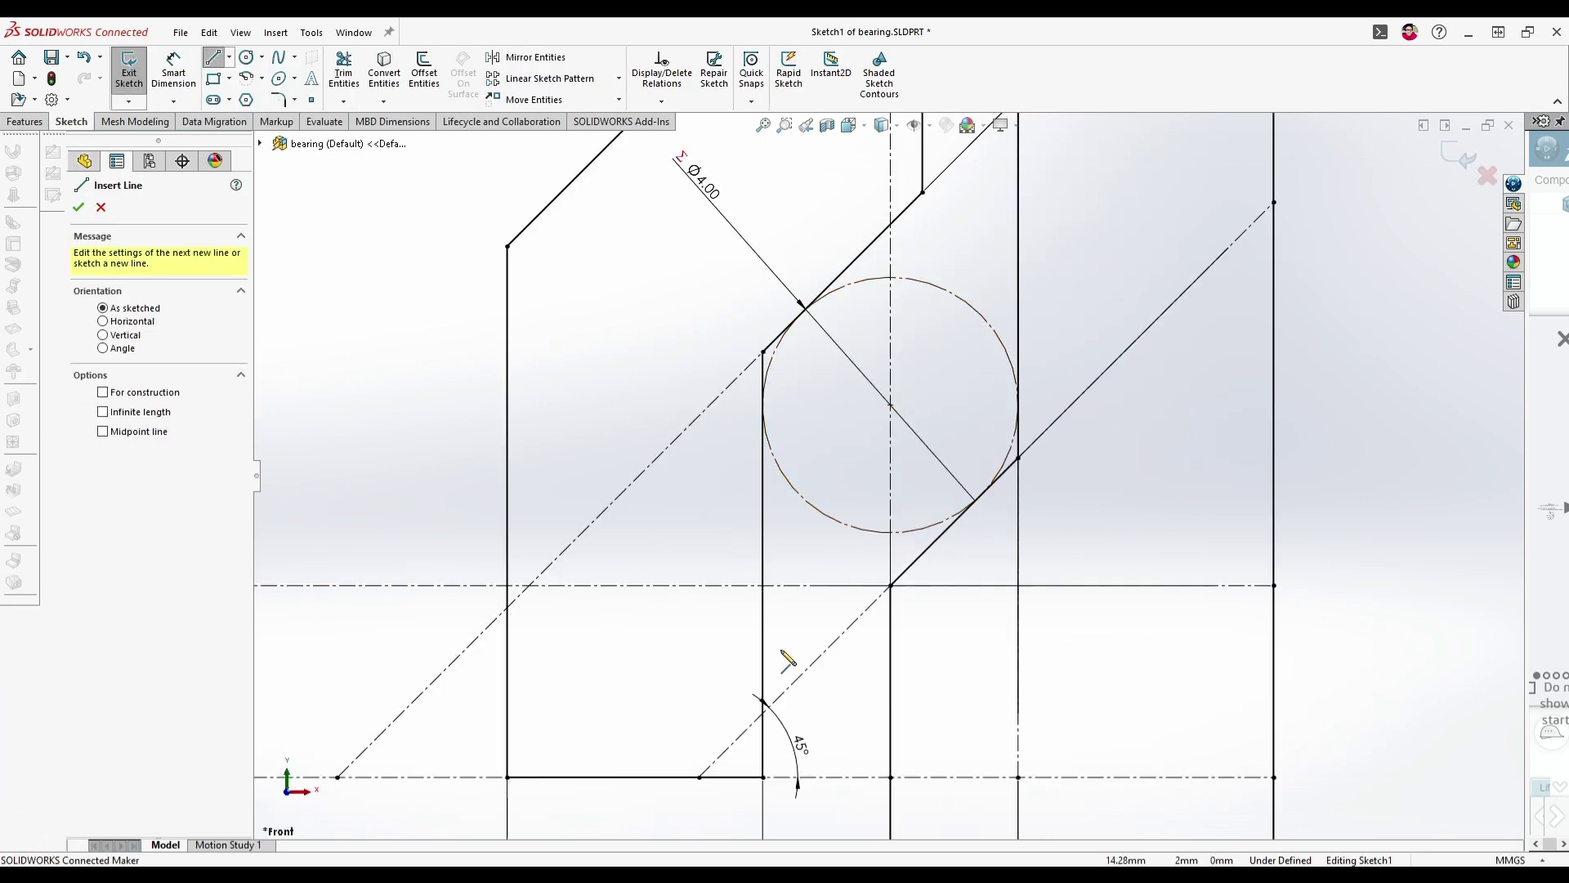
click(781, 650)
click(782, 419)
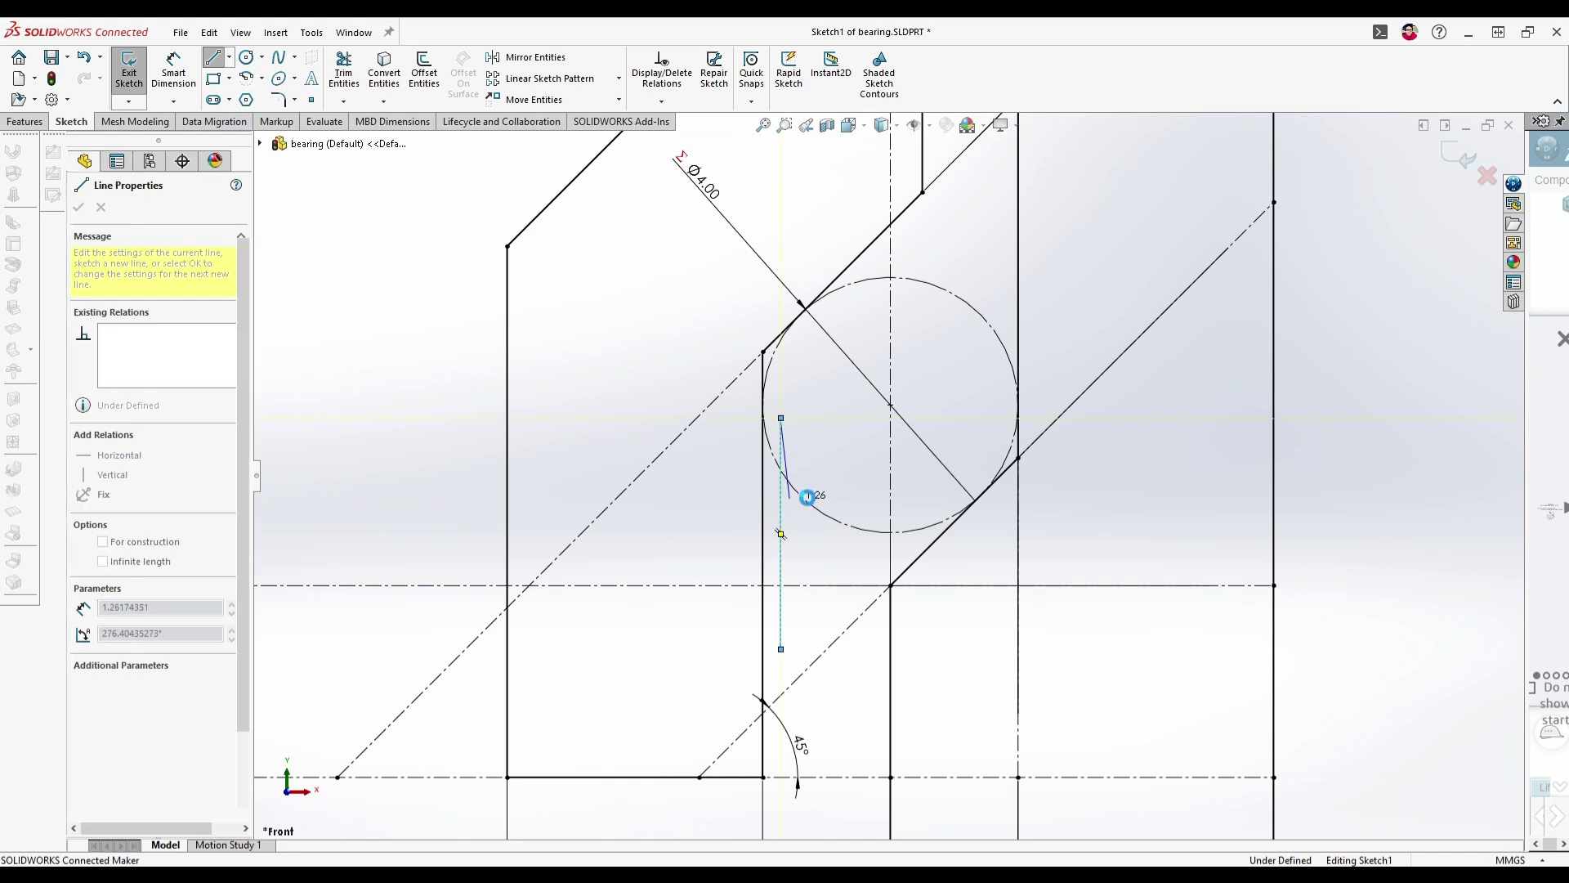
key(Escape)
key(l)
click(781, 650)
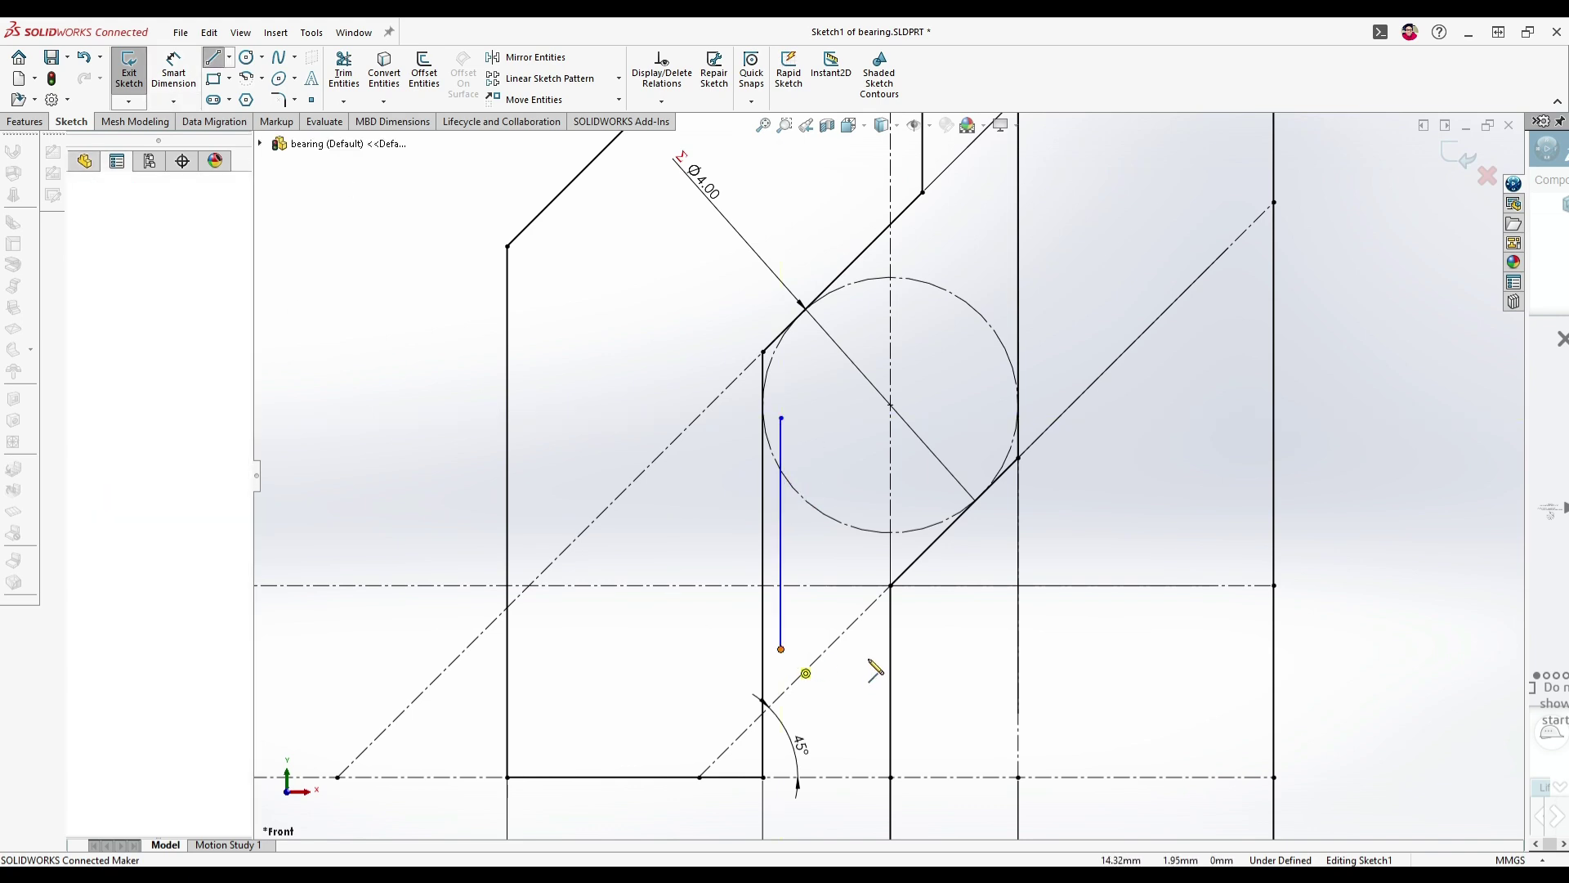
click(867, 650)
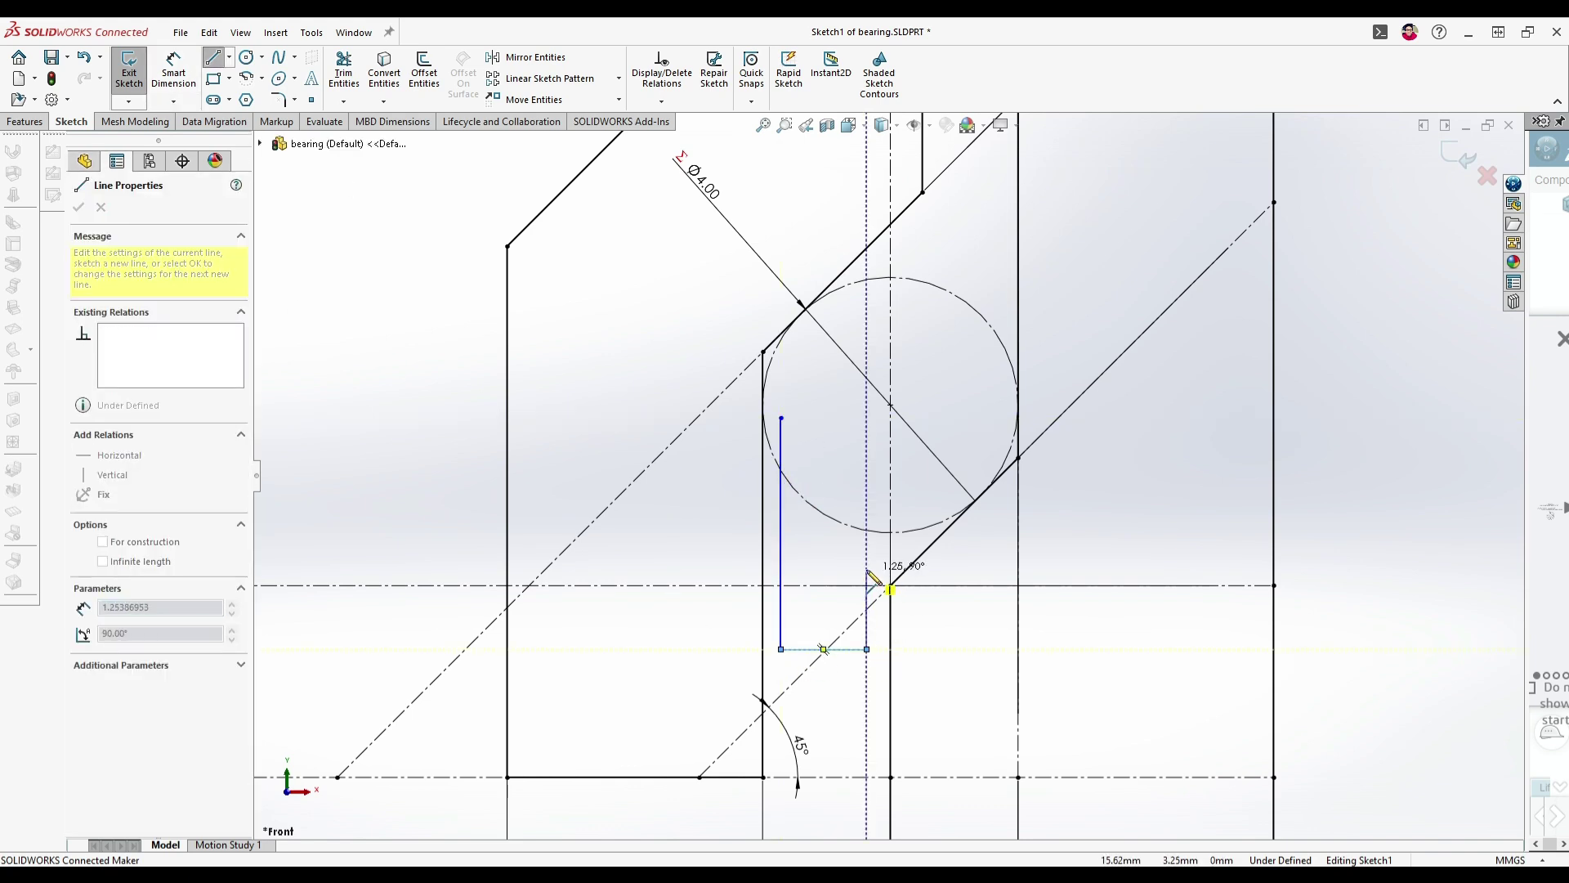
click(867, 569)
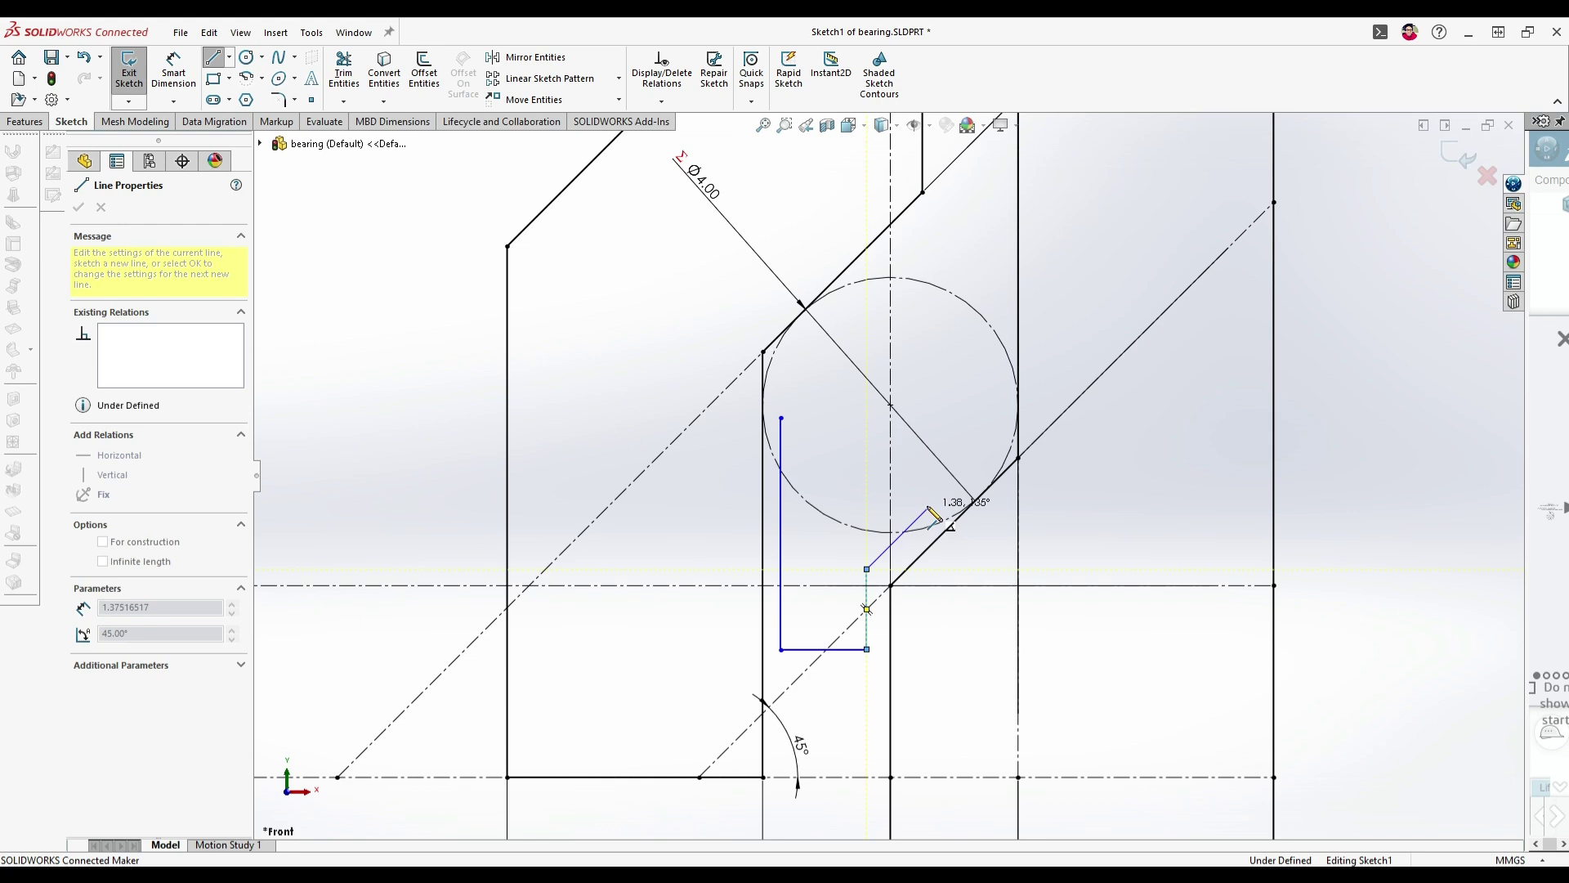
click(929, 508)
key(Escape)
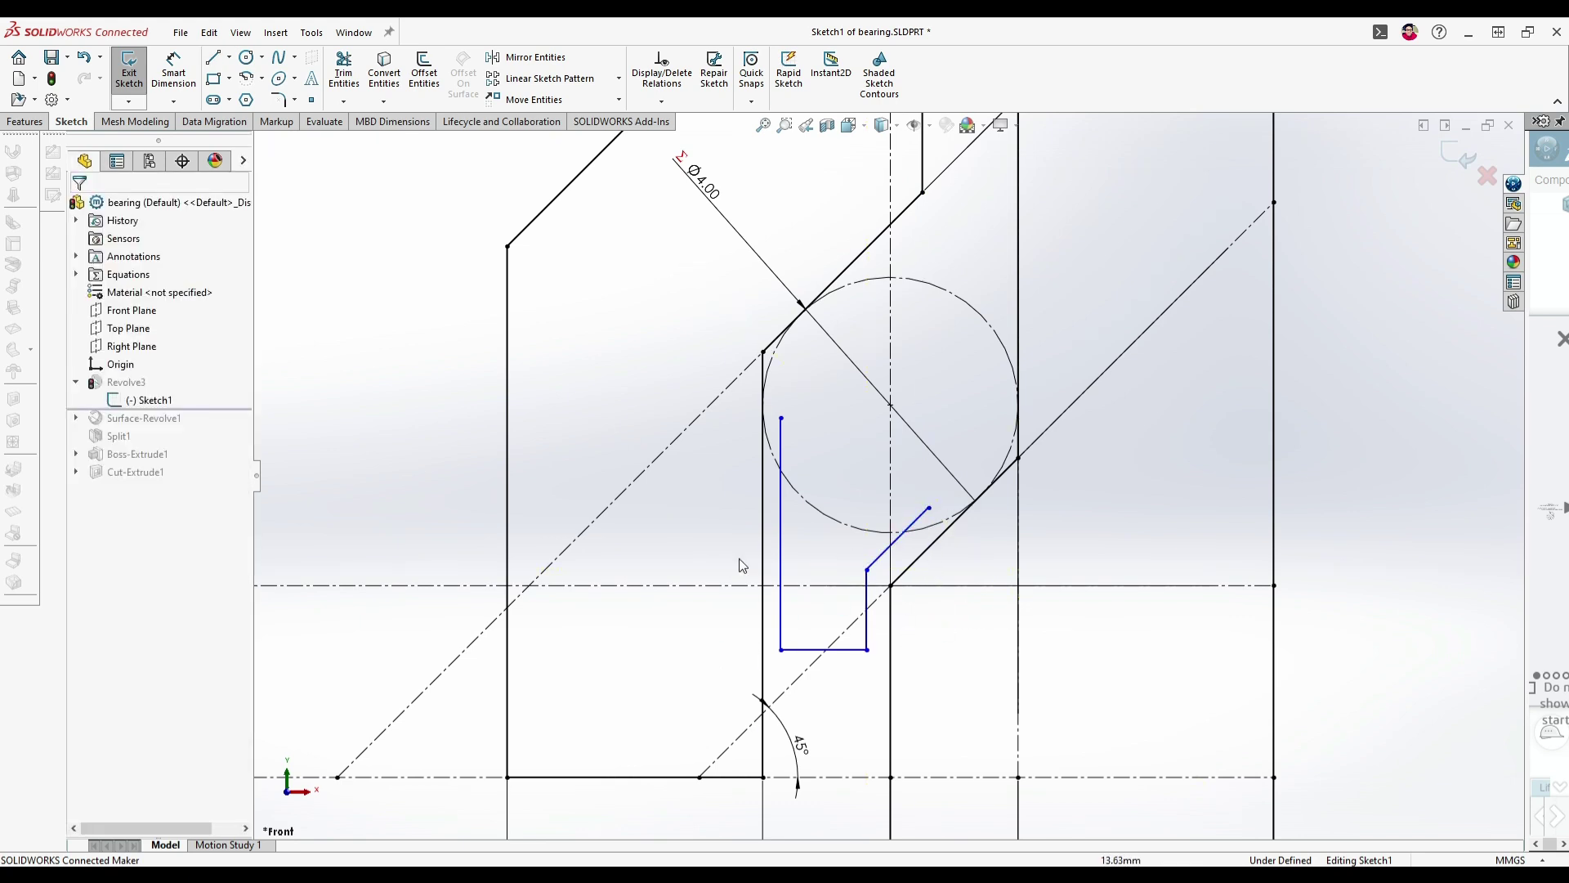
- Dimension the profile's bottom horizontal line 2 mm below the horizontal construction line
click(174, 72)
click(842, 604)
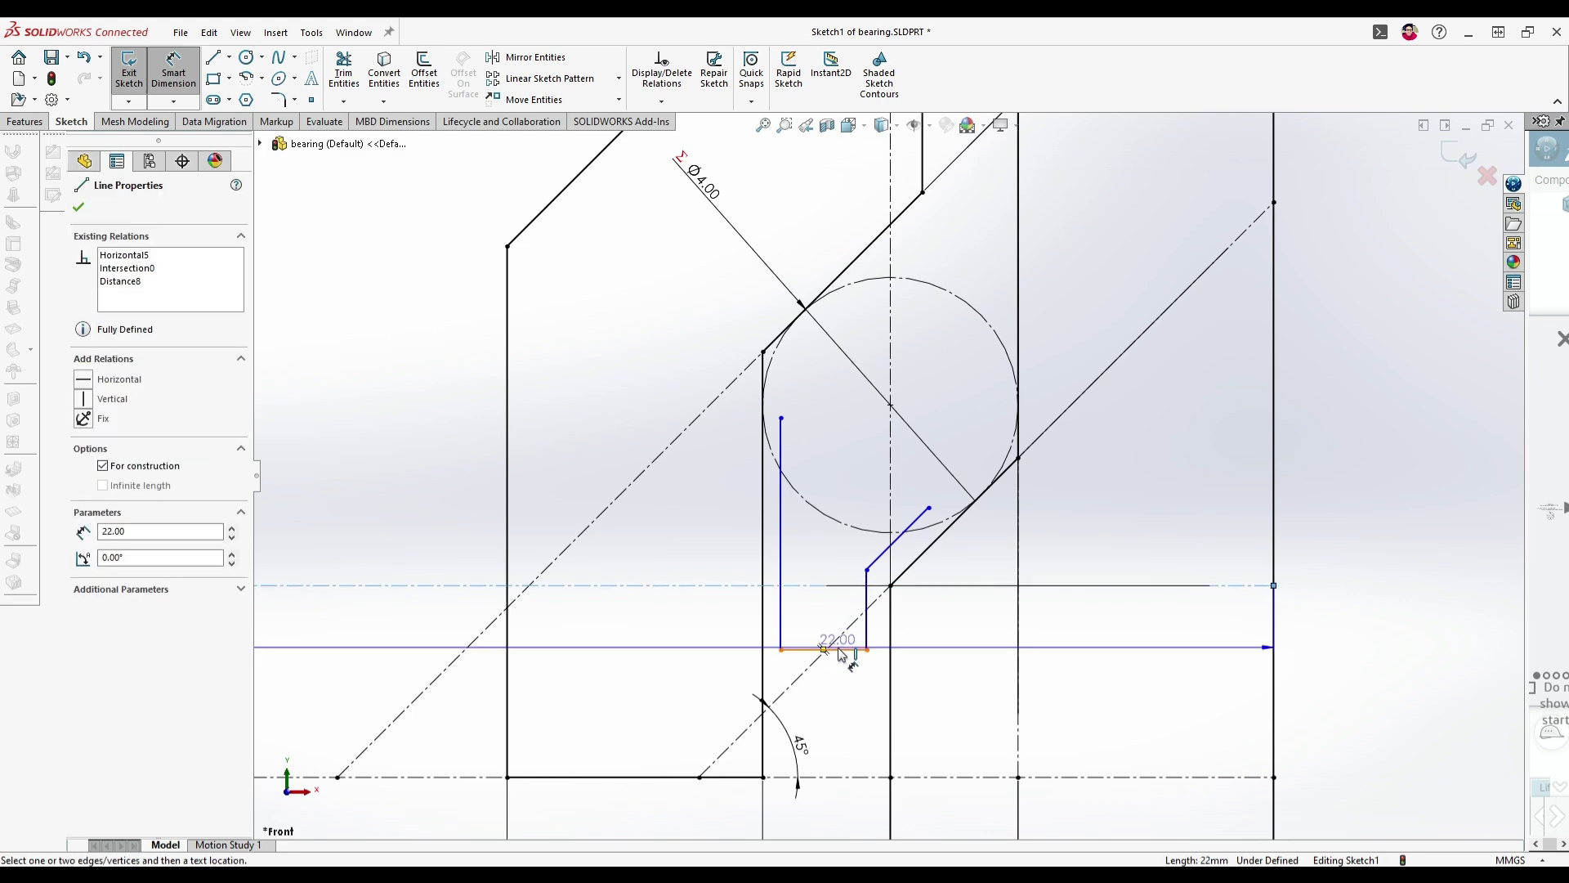
click(829, 649)
click(743, 649)
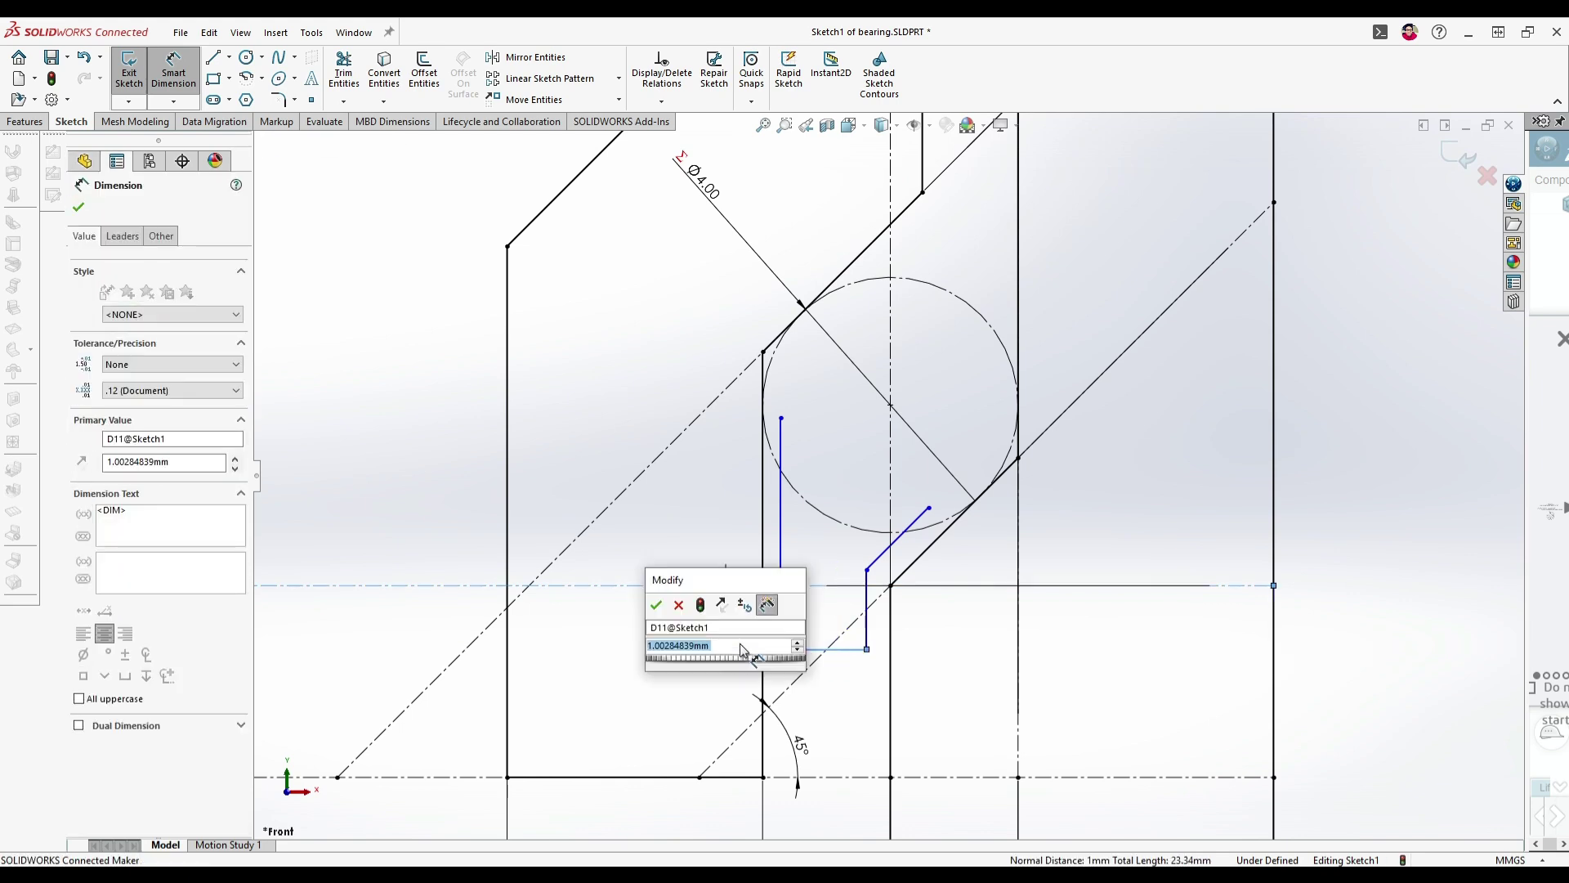
text(2)
key(Return)
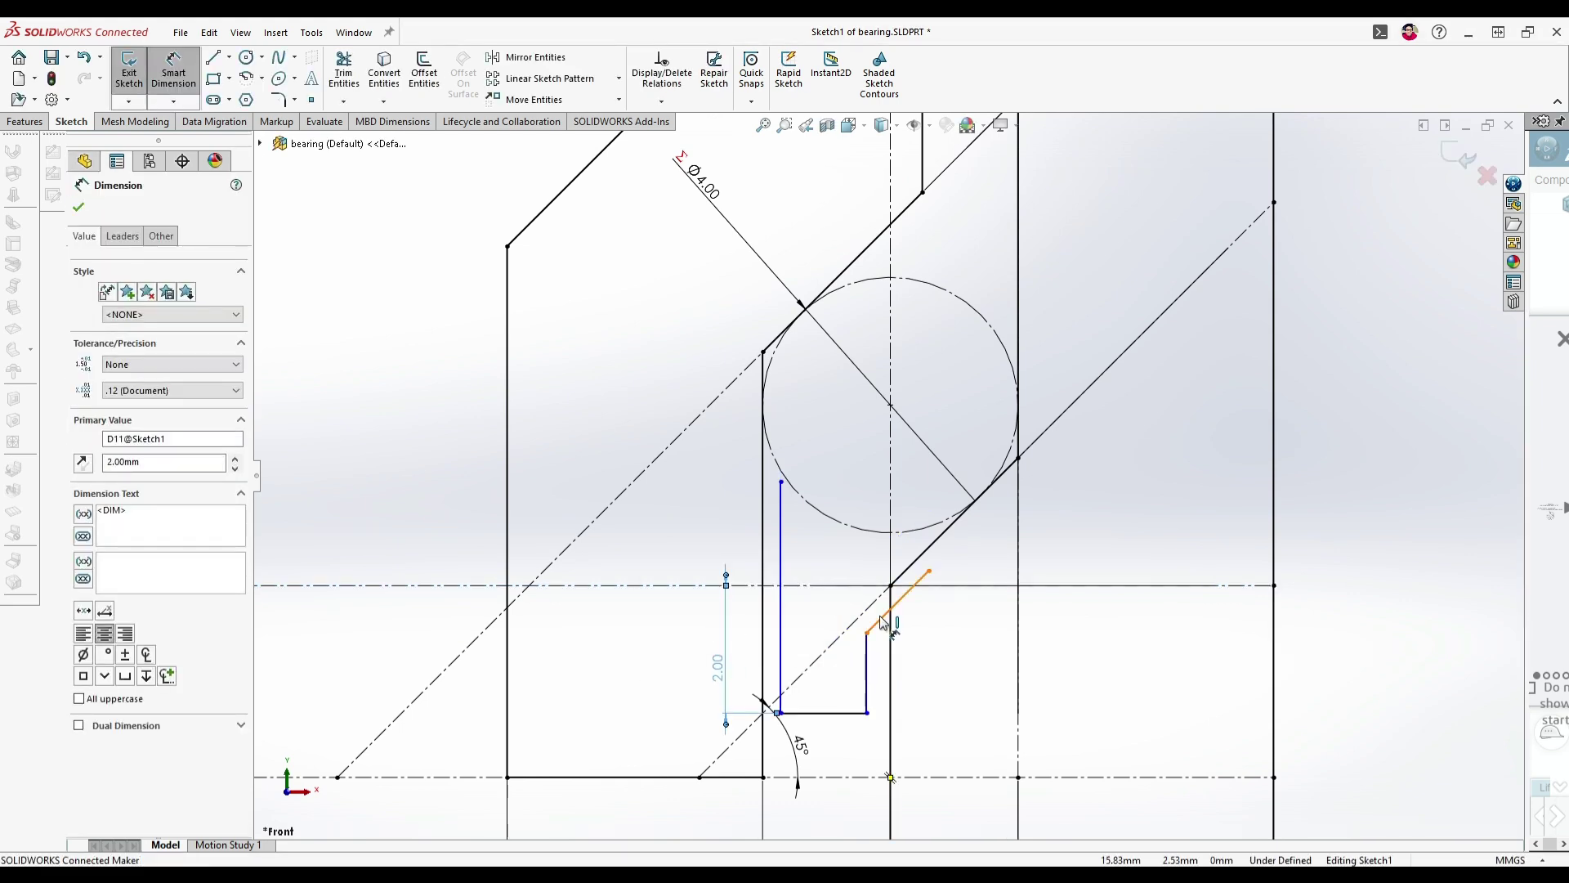
- Move the profile's 45° line and the long vertical line's free end upward so both reach inside the ball circle
click(882, 623)
key(Escape)
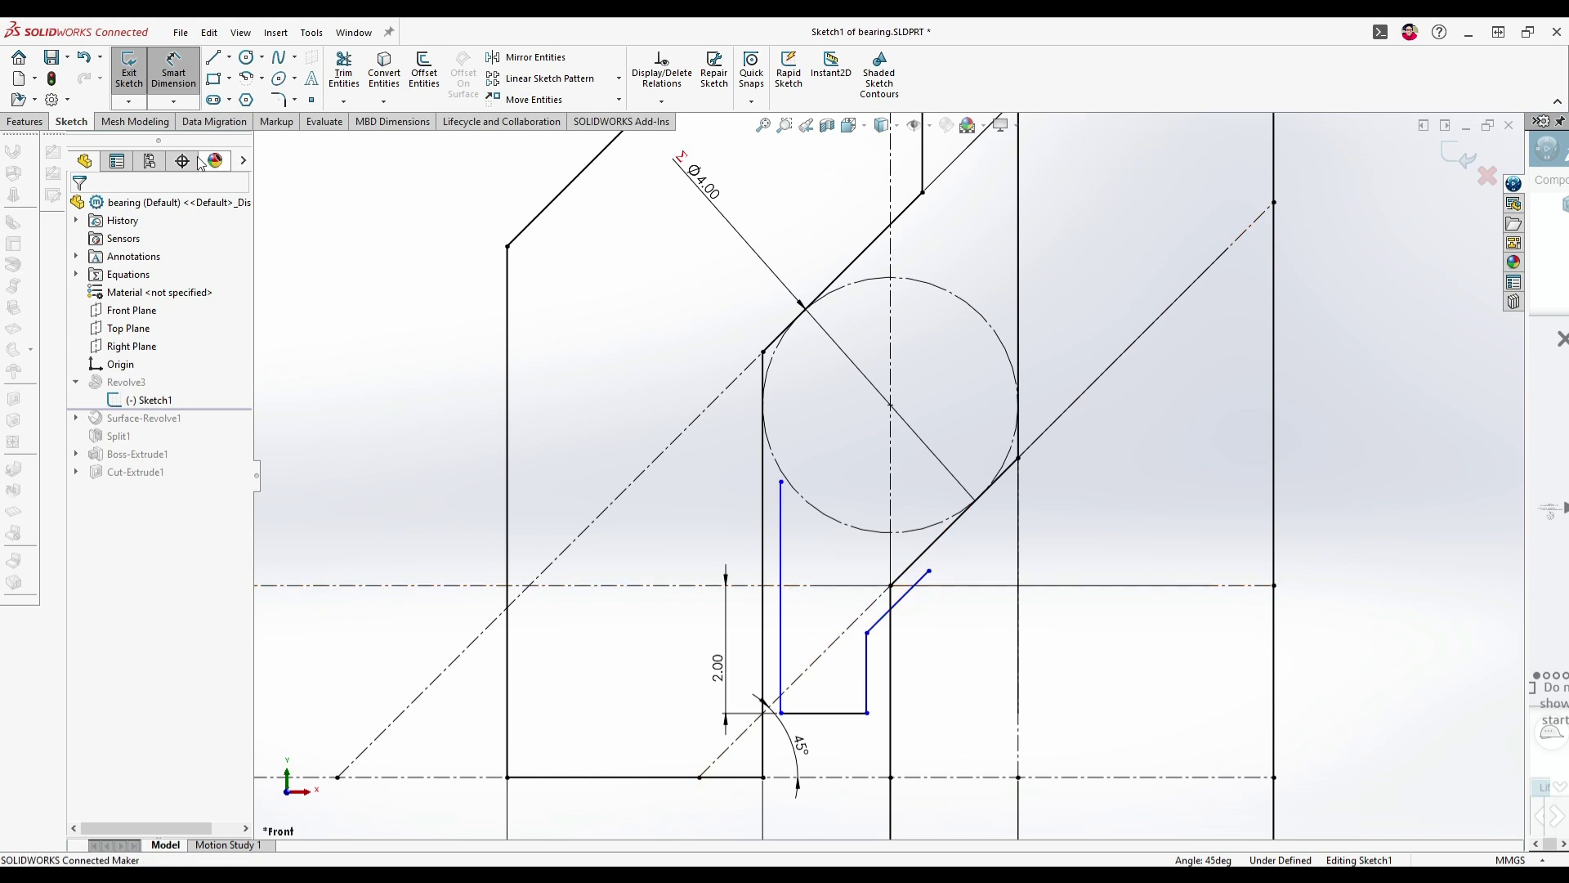
drag(874, 598, 933, 507)
drag(782, 480, 783, 439)
- Dimension the gap between the housing profile's long vertical line and the adjacent bearing edge to 0.3 mm
click(174, 87)
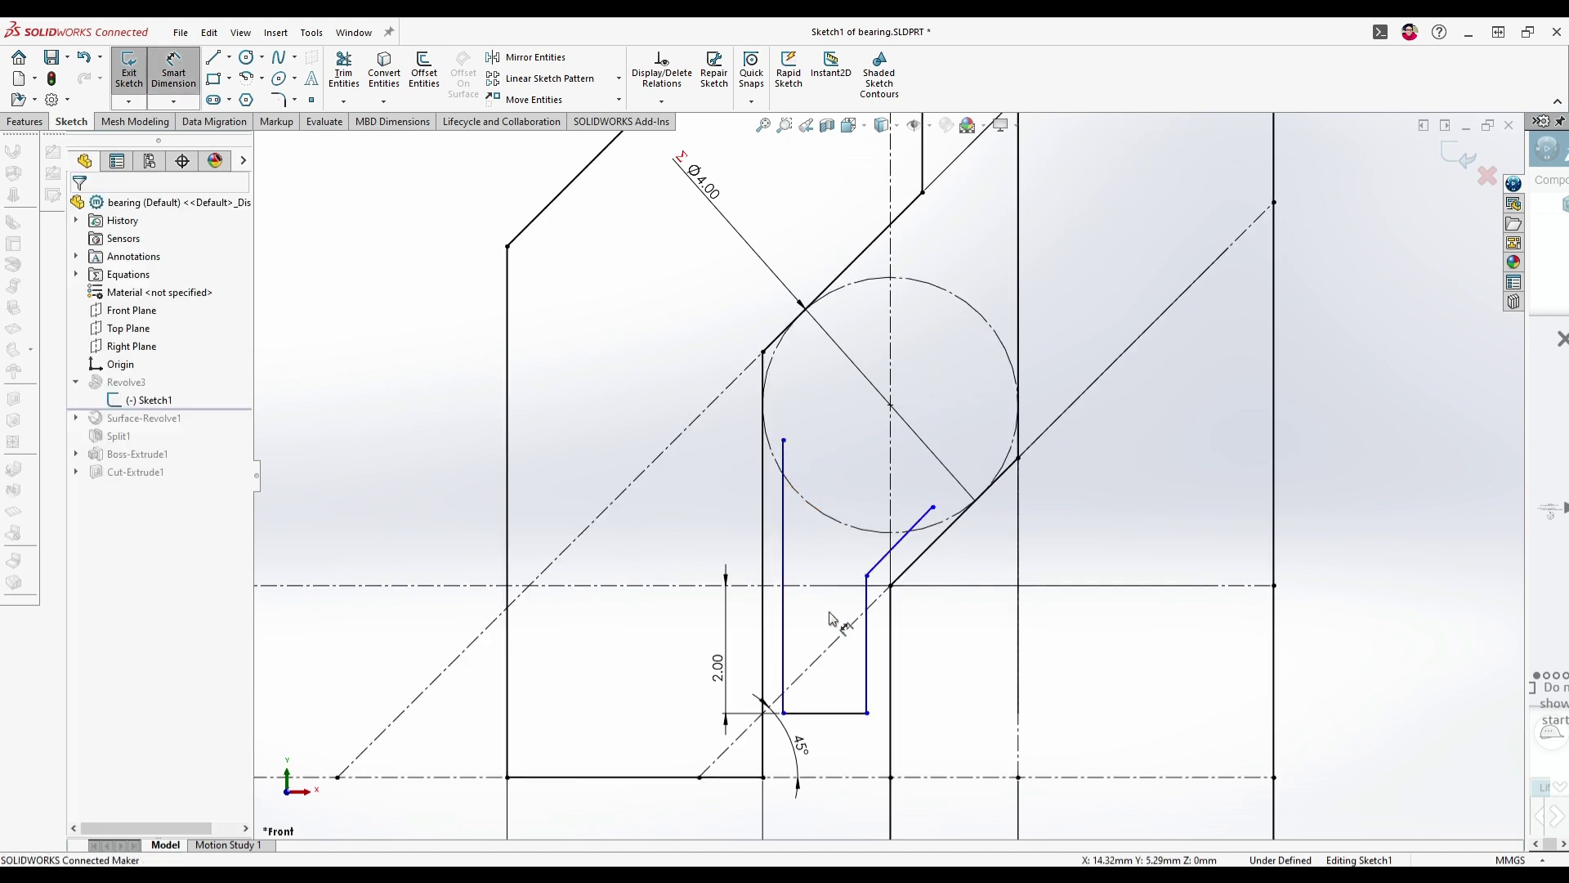
click(783, 553)
click(763, 544)
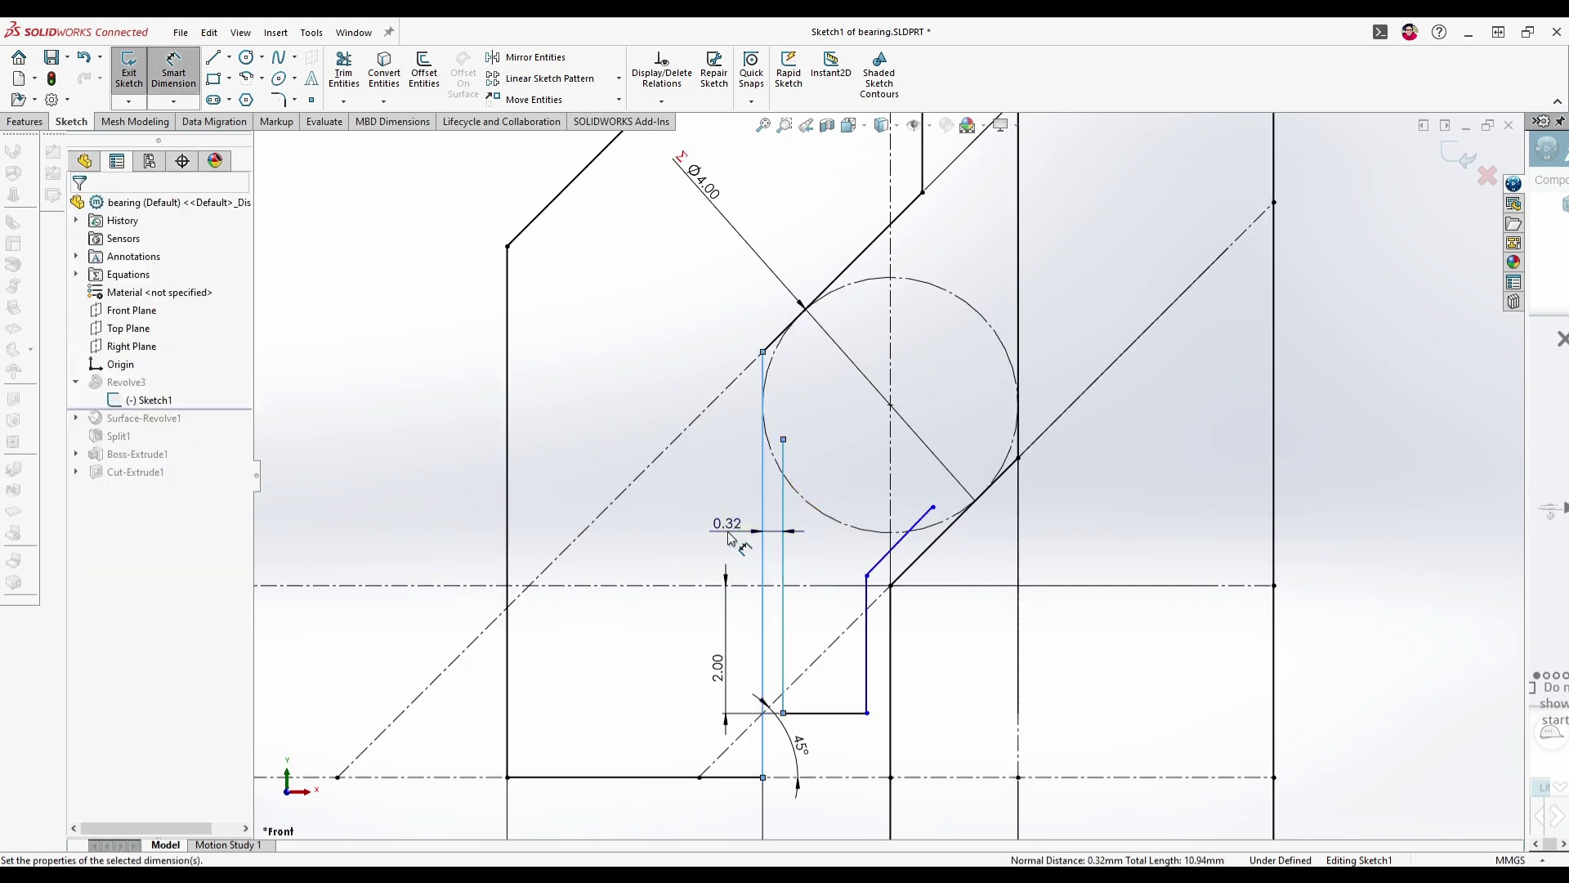
click(730, 535)
text(0.3)
key(Return)
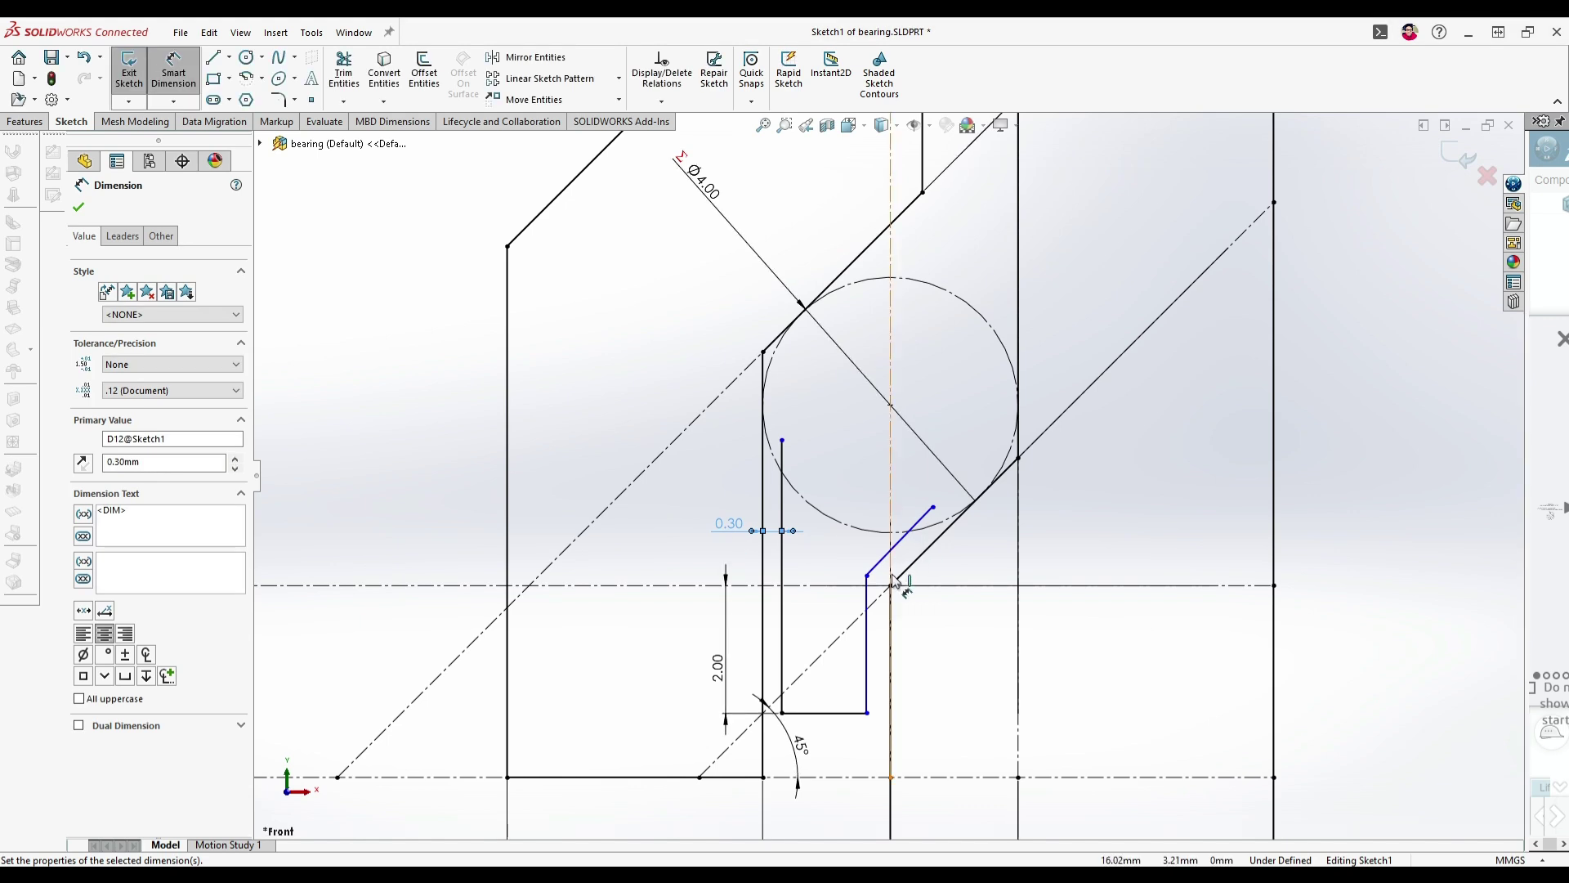
- Dimension the gap between the housing profile's short vertical line and the adjacent vertical bearing edge to 0.3 mm
click(868, 644)
click(890, 641)
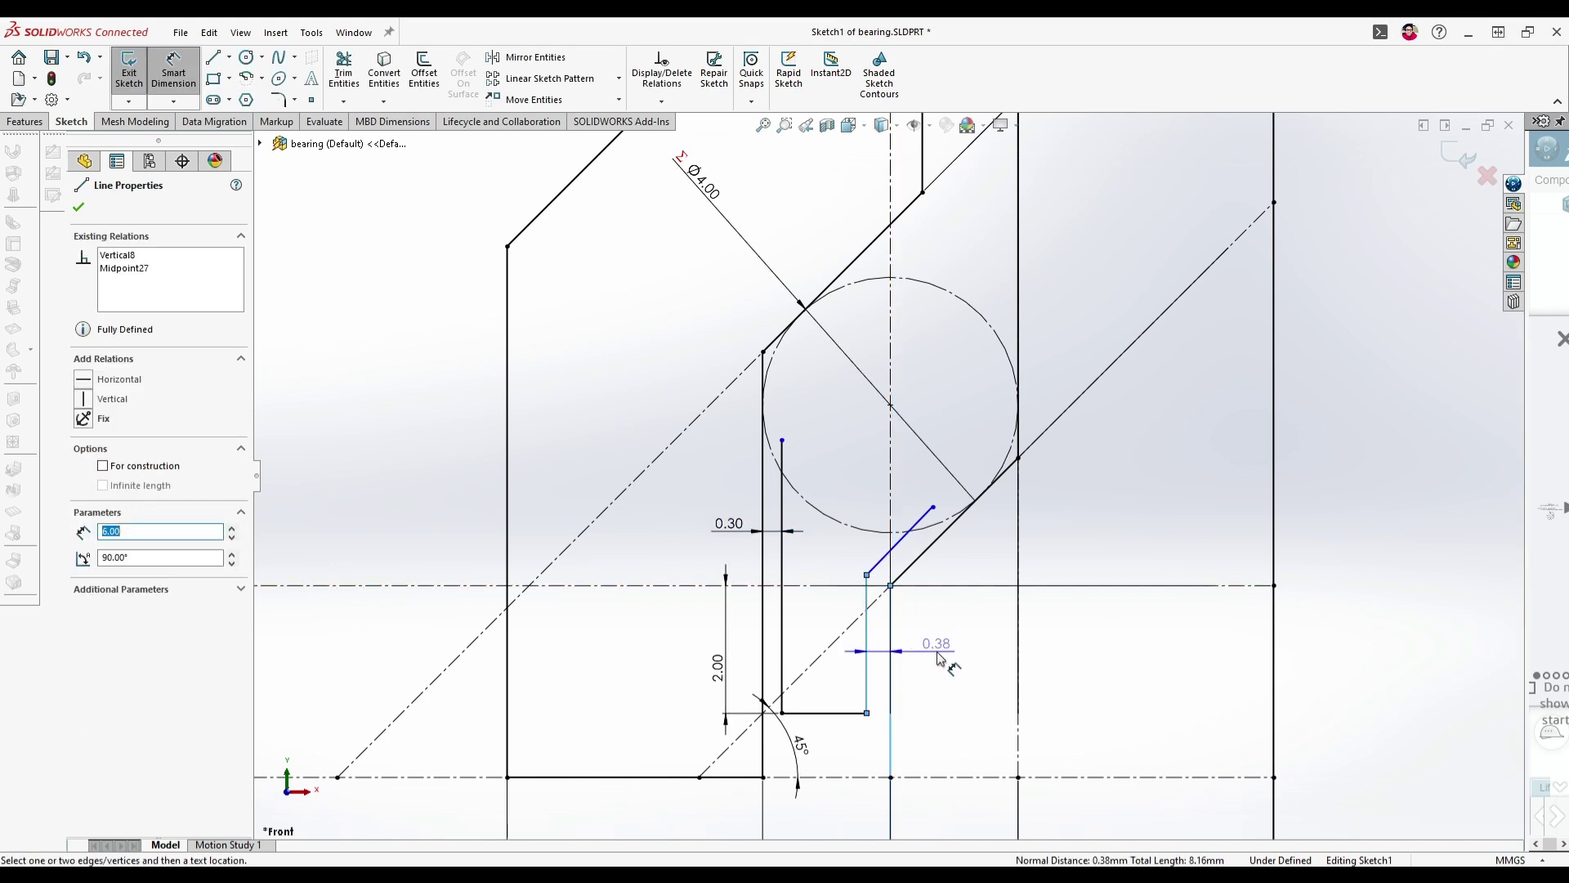
click(977, 669)
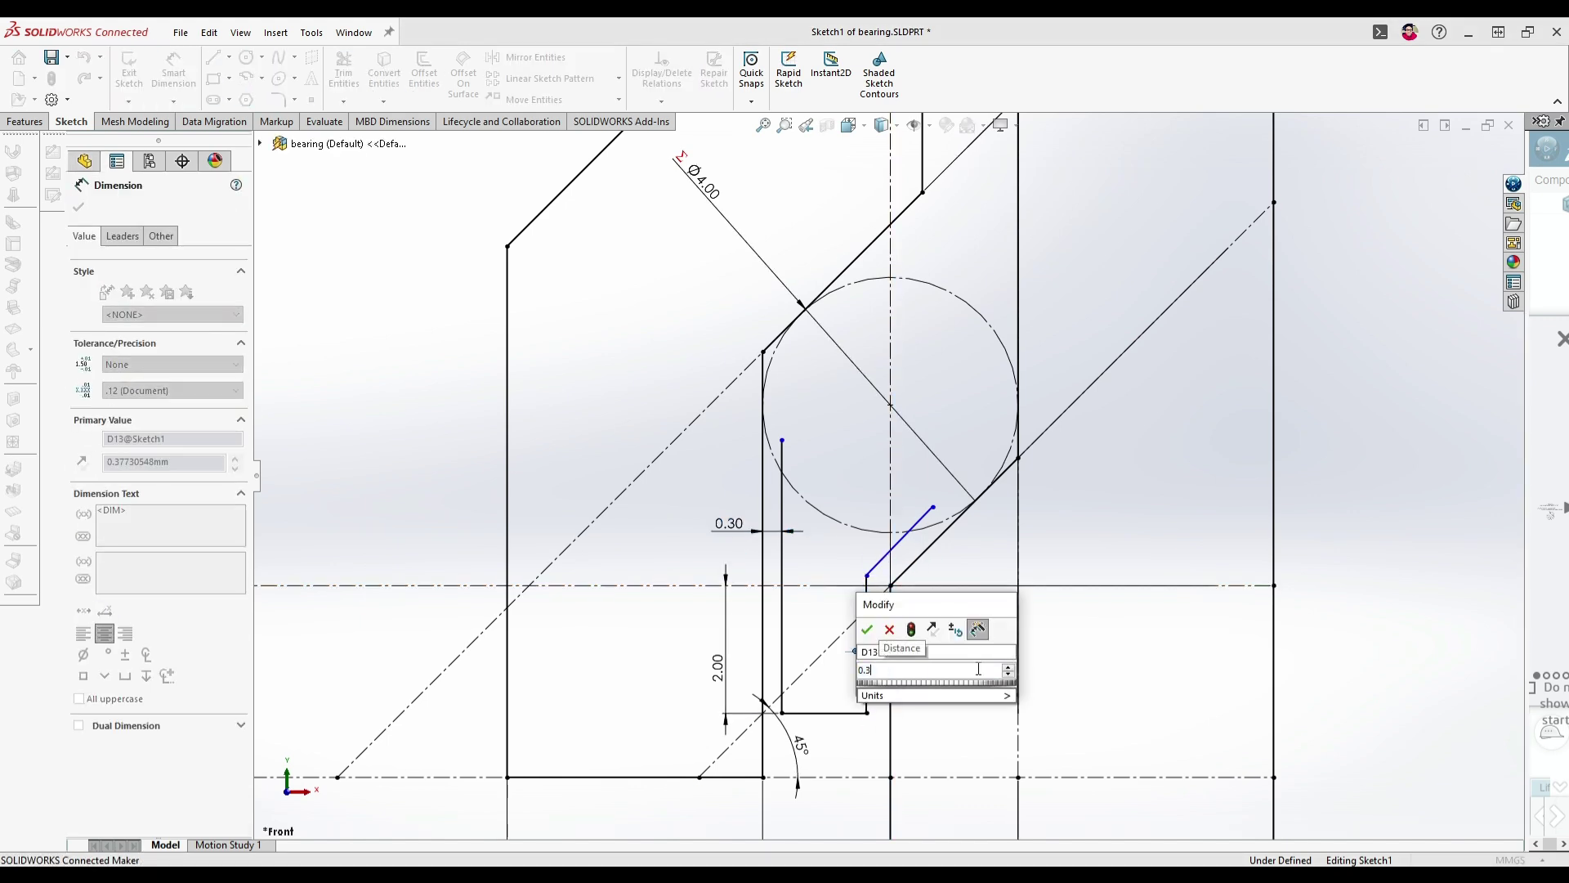
key(Return)
- Dimension the angle between the housing profile's slanted line and the adjacent slanted bearing edge to 0.3°
click(905, 553)
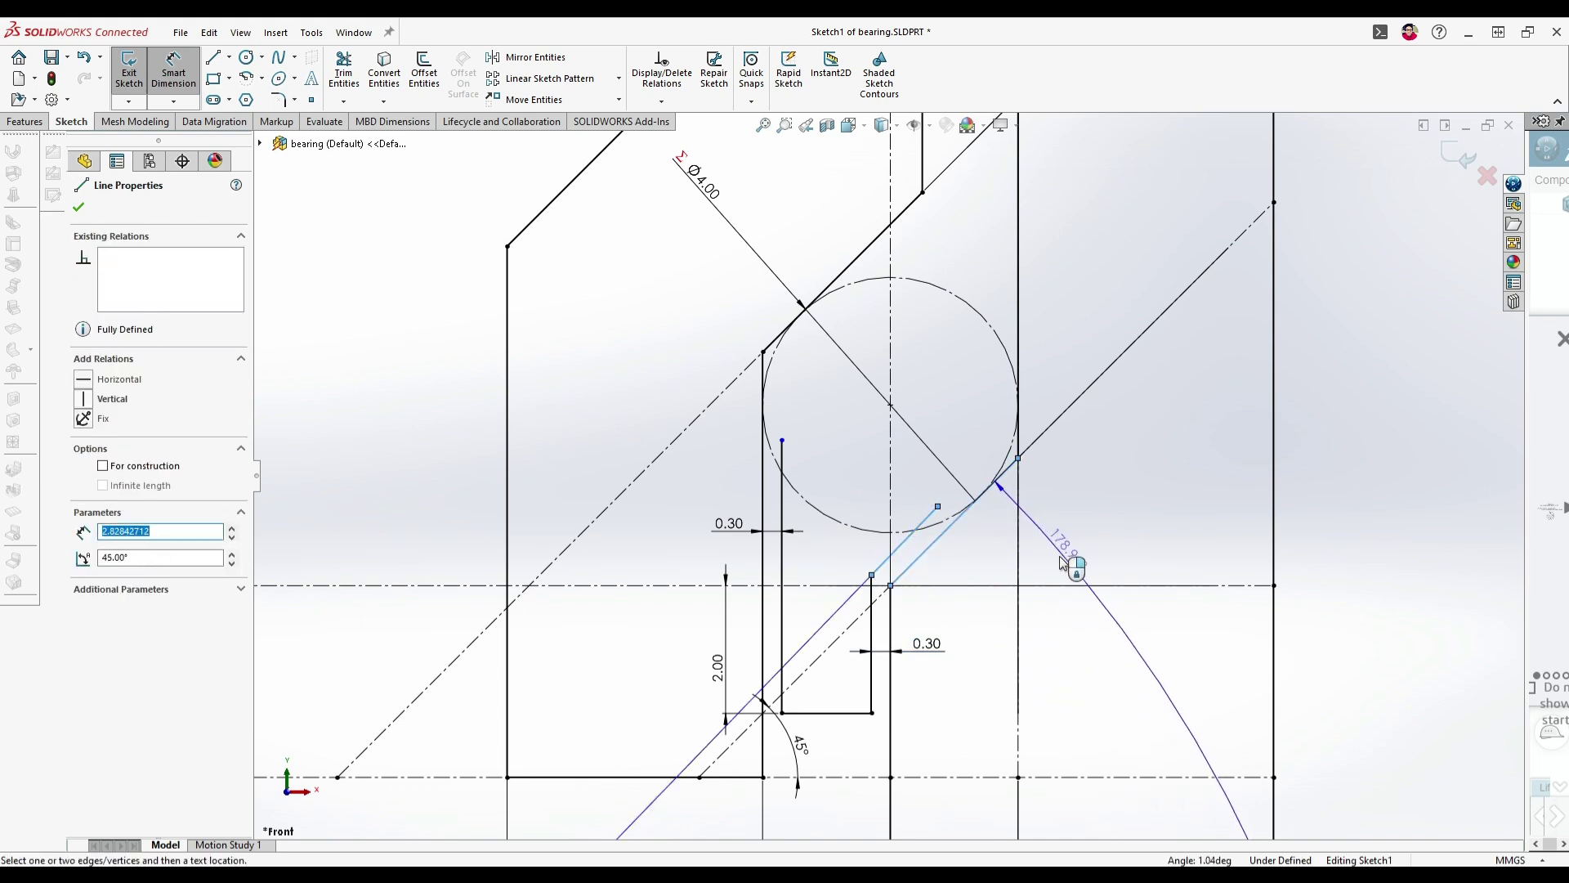
key(Escape)
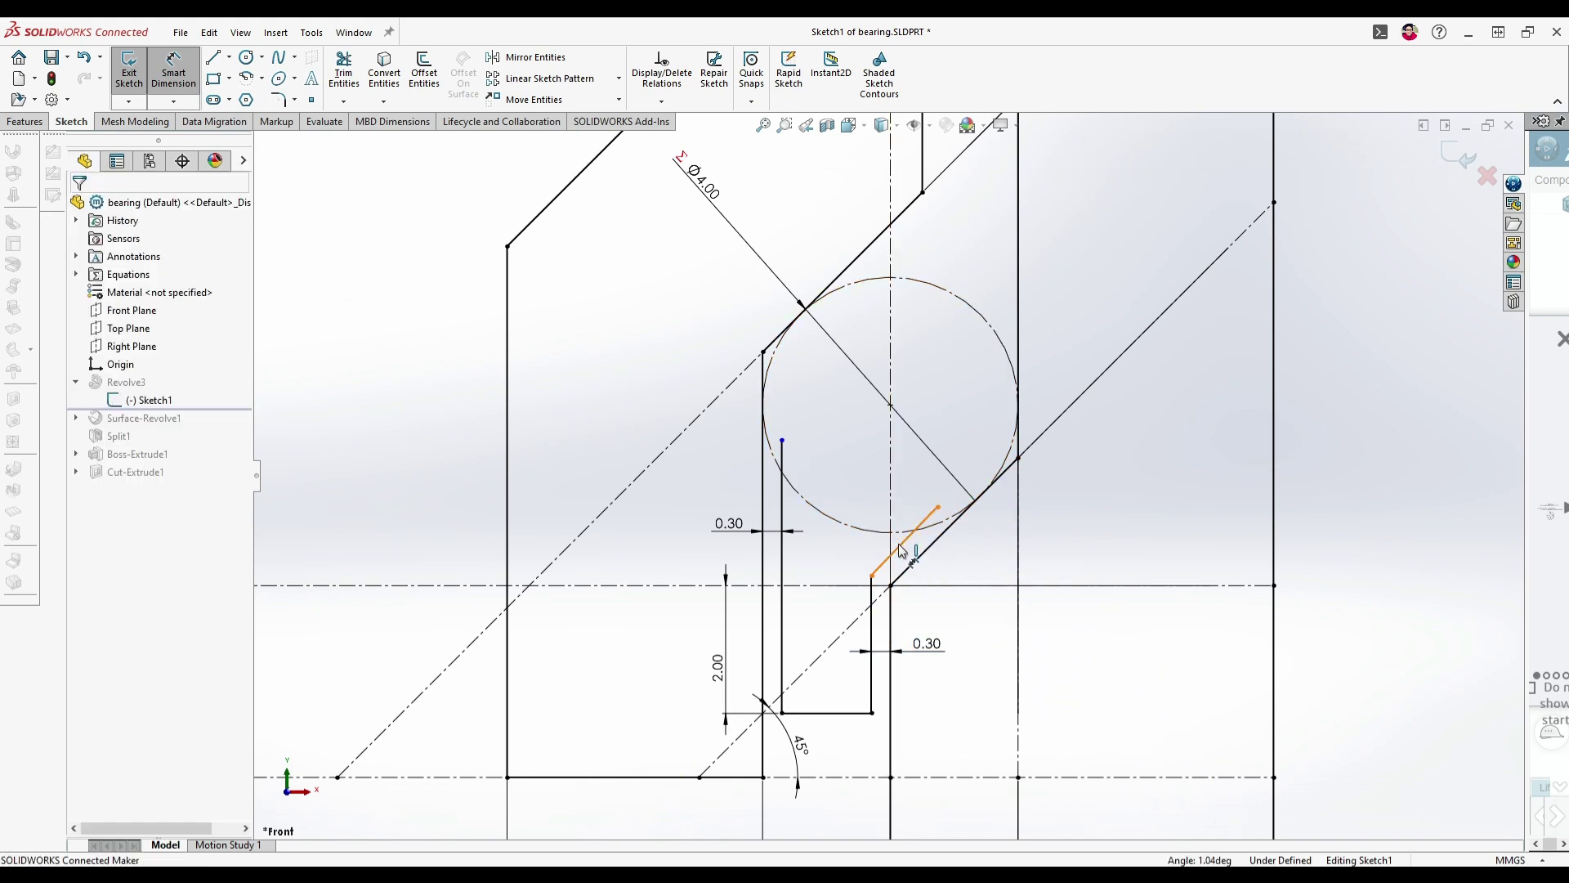
click(902, 552)
click(914, 567)
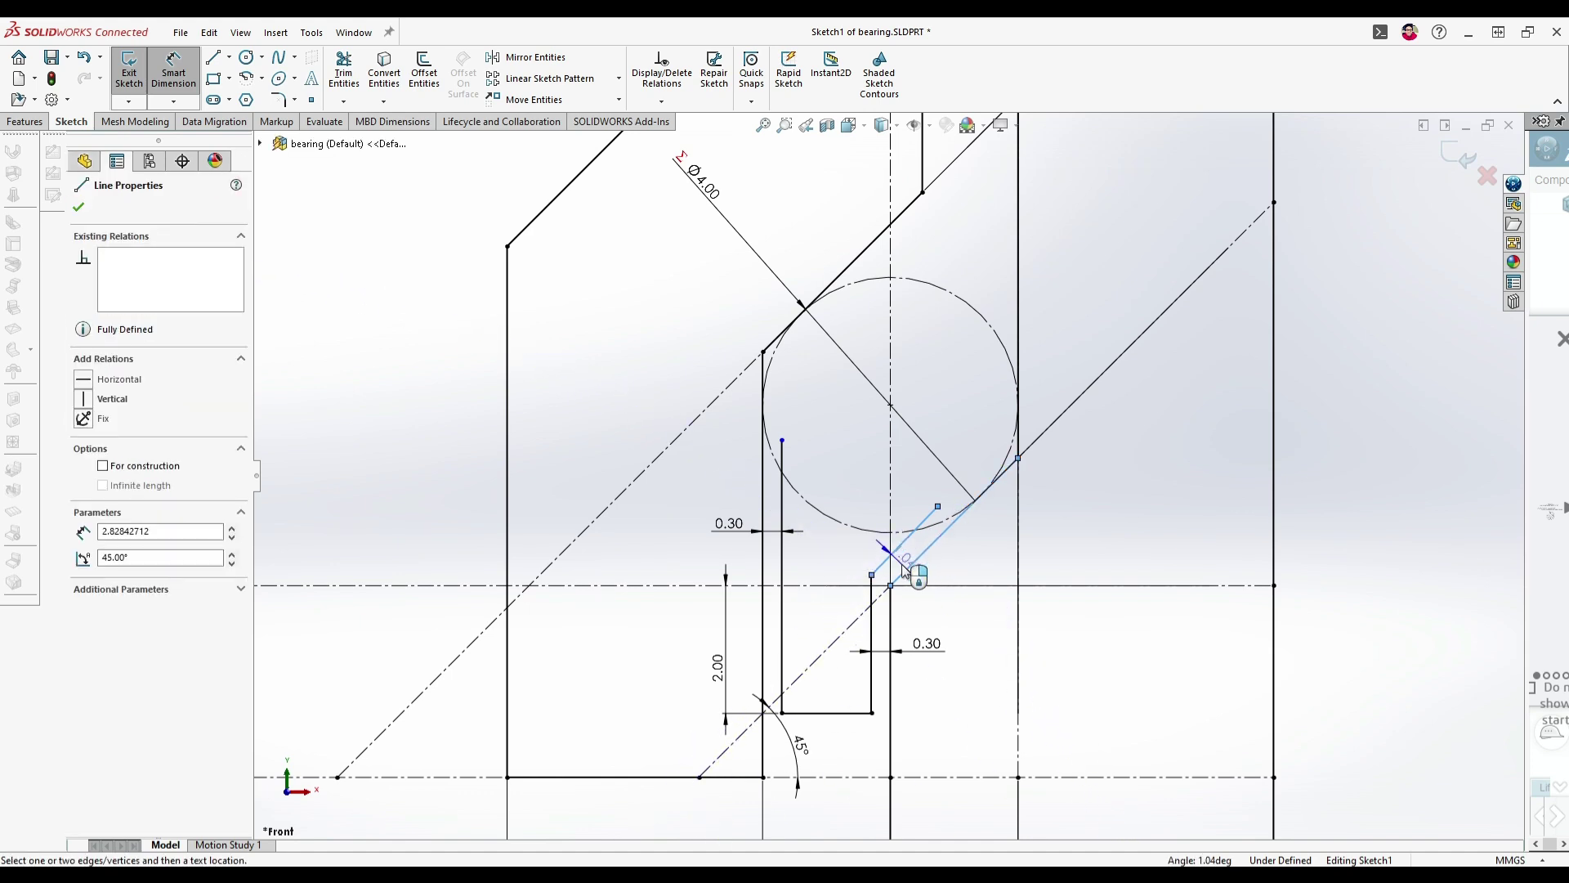
click(971, 597)
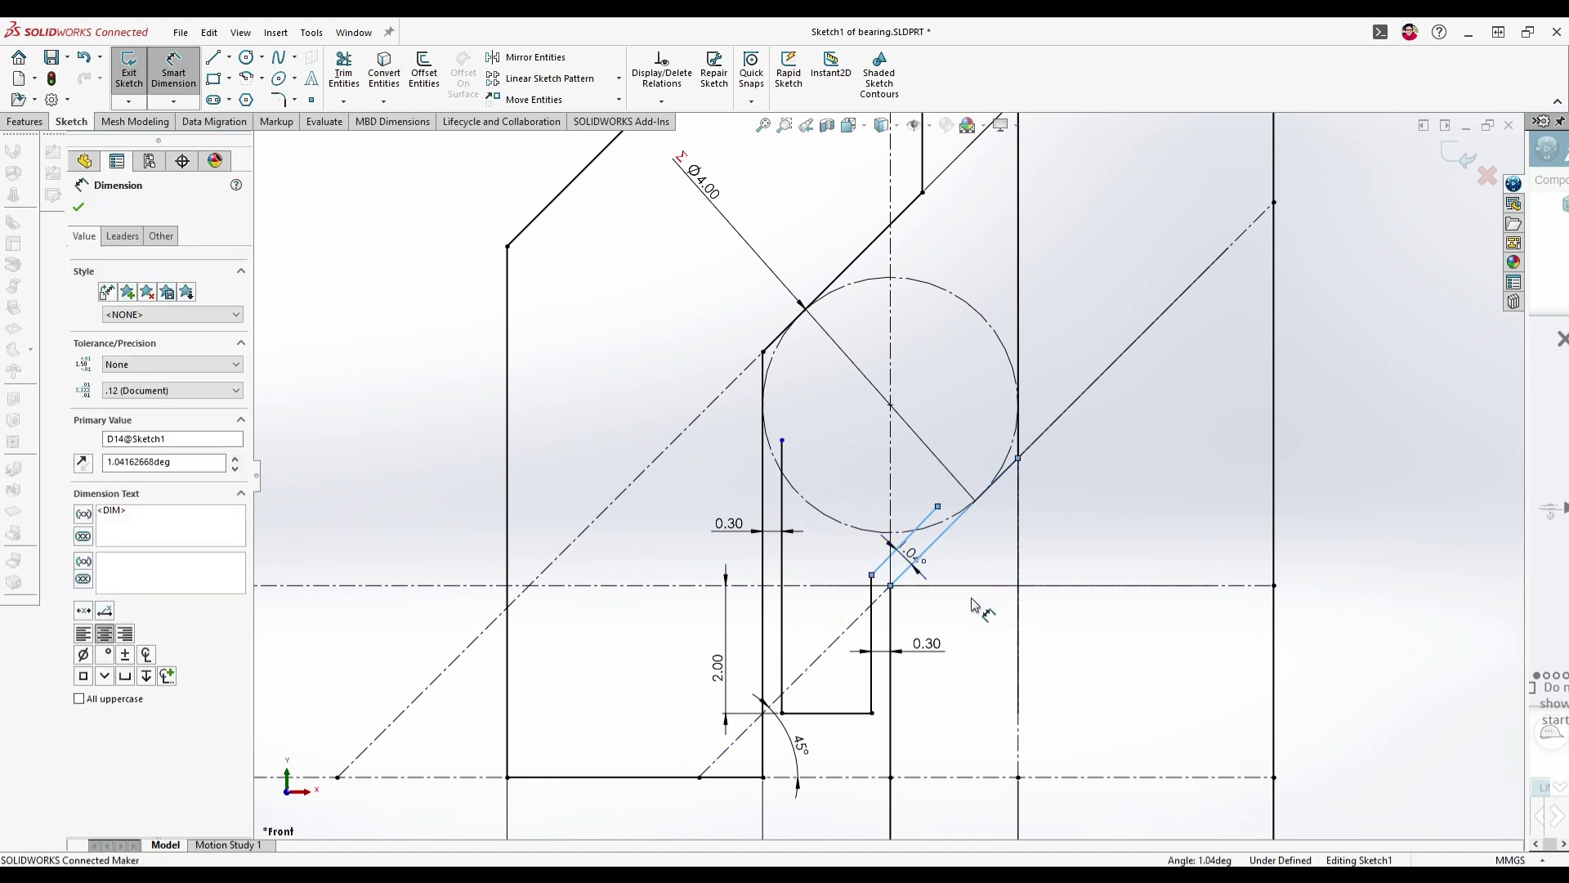
text(0.3)
key(Return)
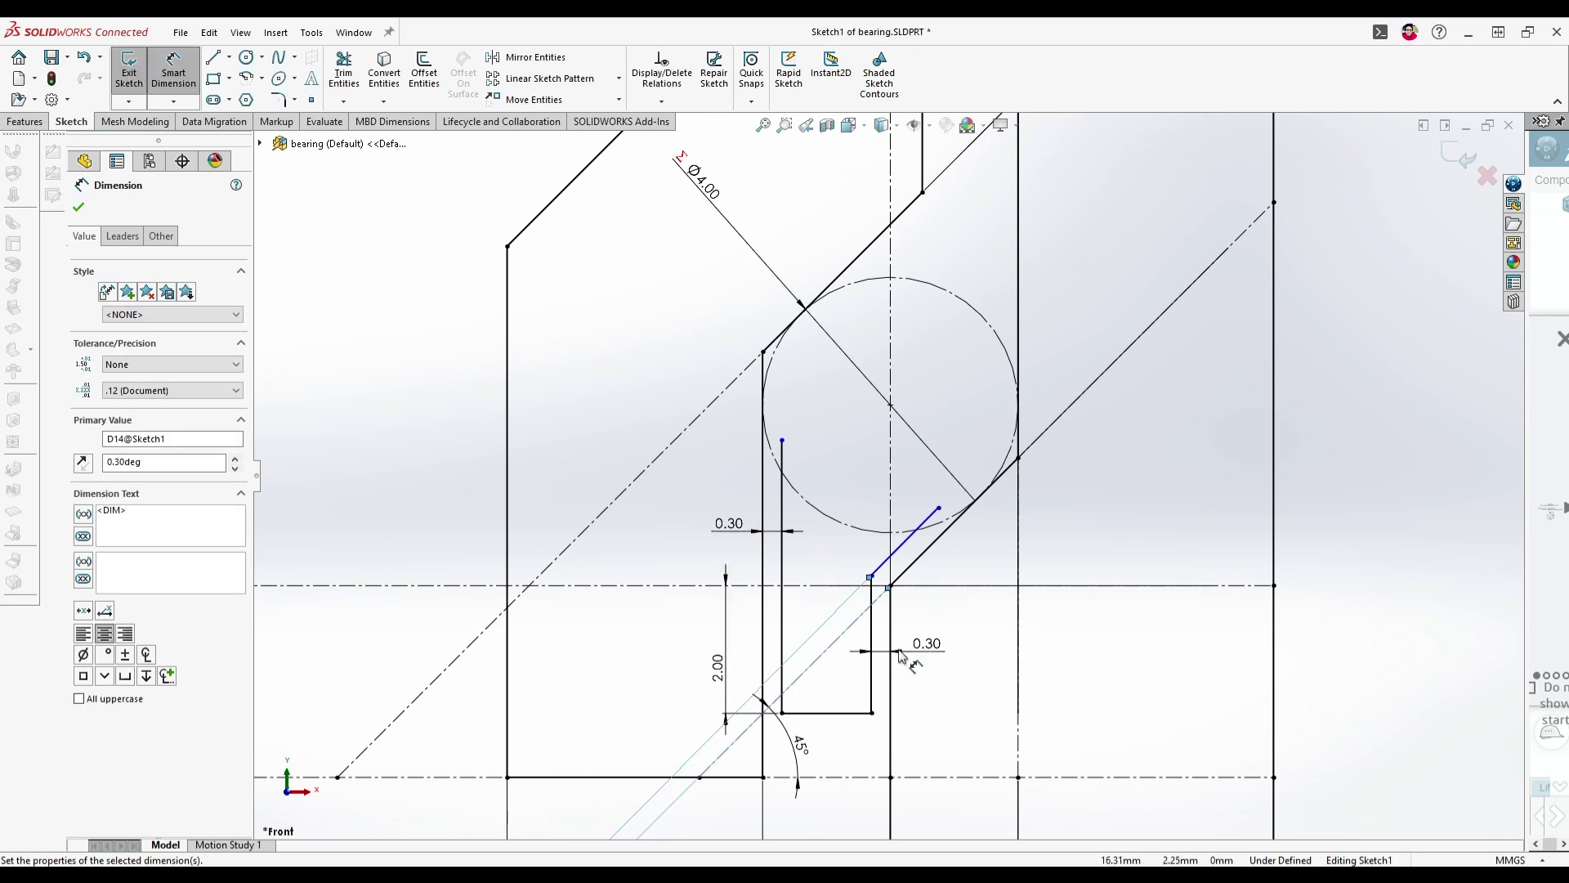
- Reposition the 0.3° angle dimension beside the two slanted lines and finish dimensioning
scroll(879, 660, down, 2)
scroll(879, 660, up, 5)
scroll(879, 661, up, 4)
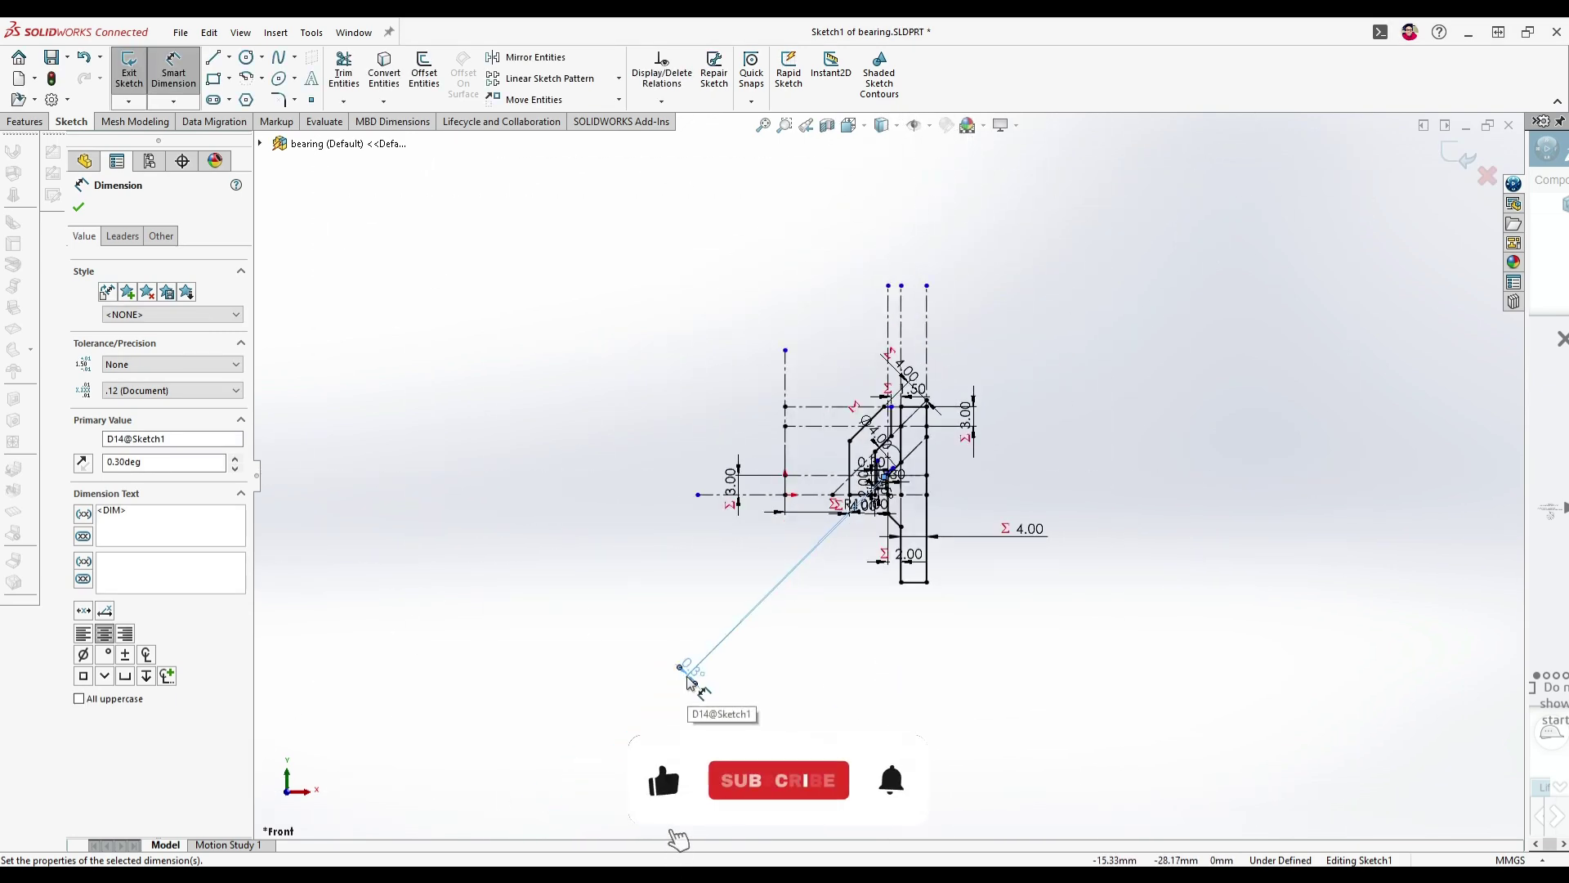
drag(693, 670, 740, 642)
scroll(853, 548, down, 8)
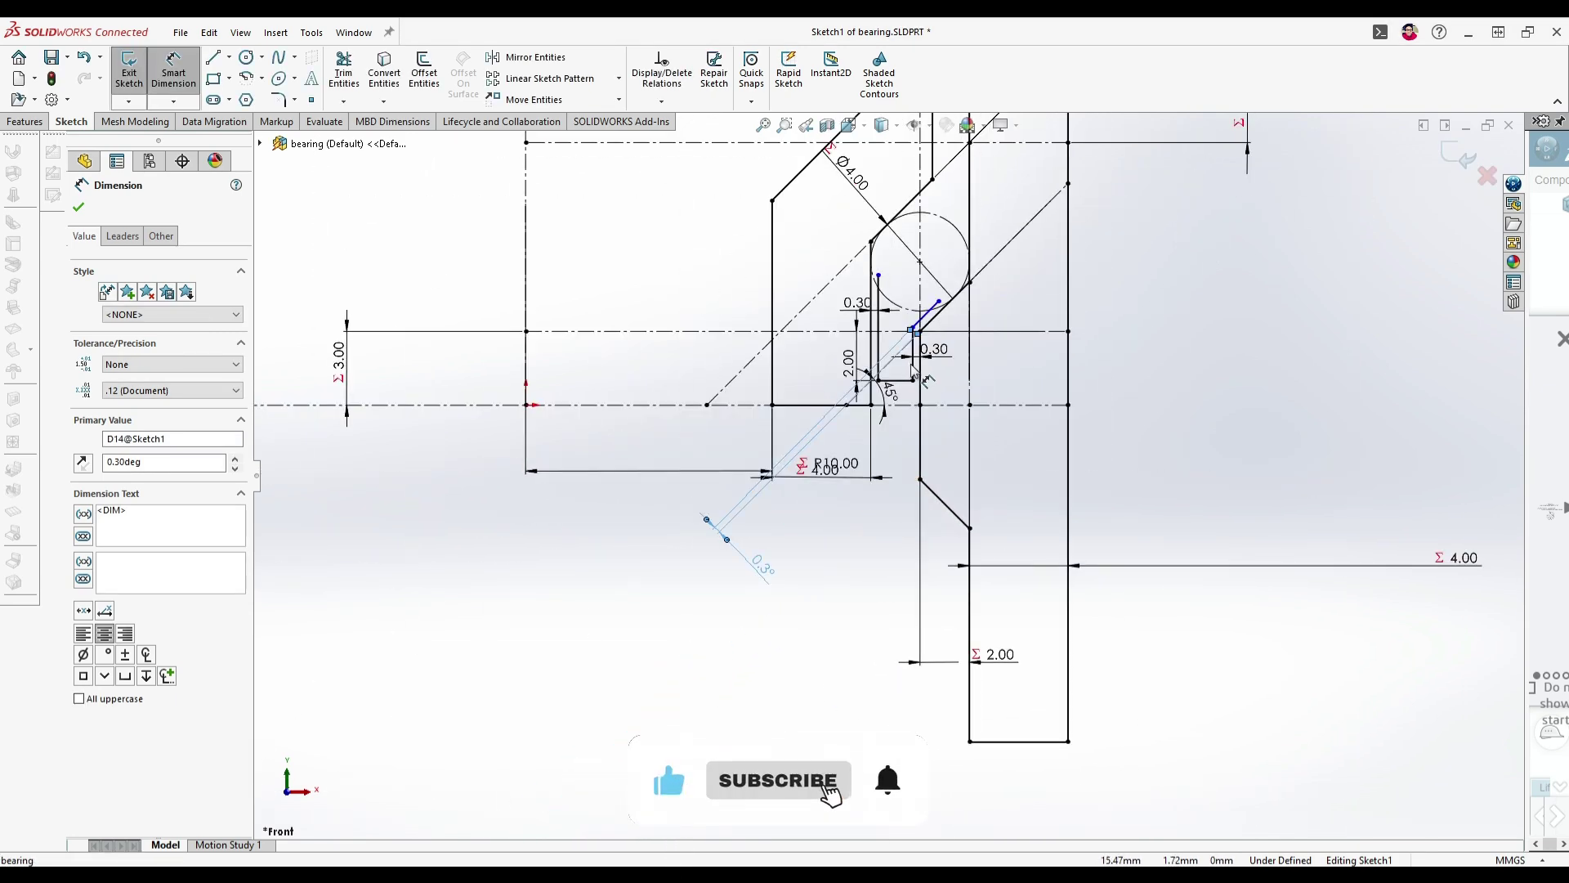
drag(535, 794, 1015, 370)
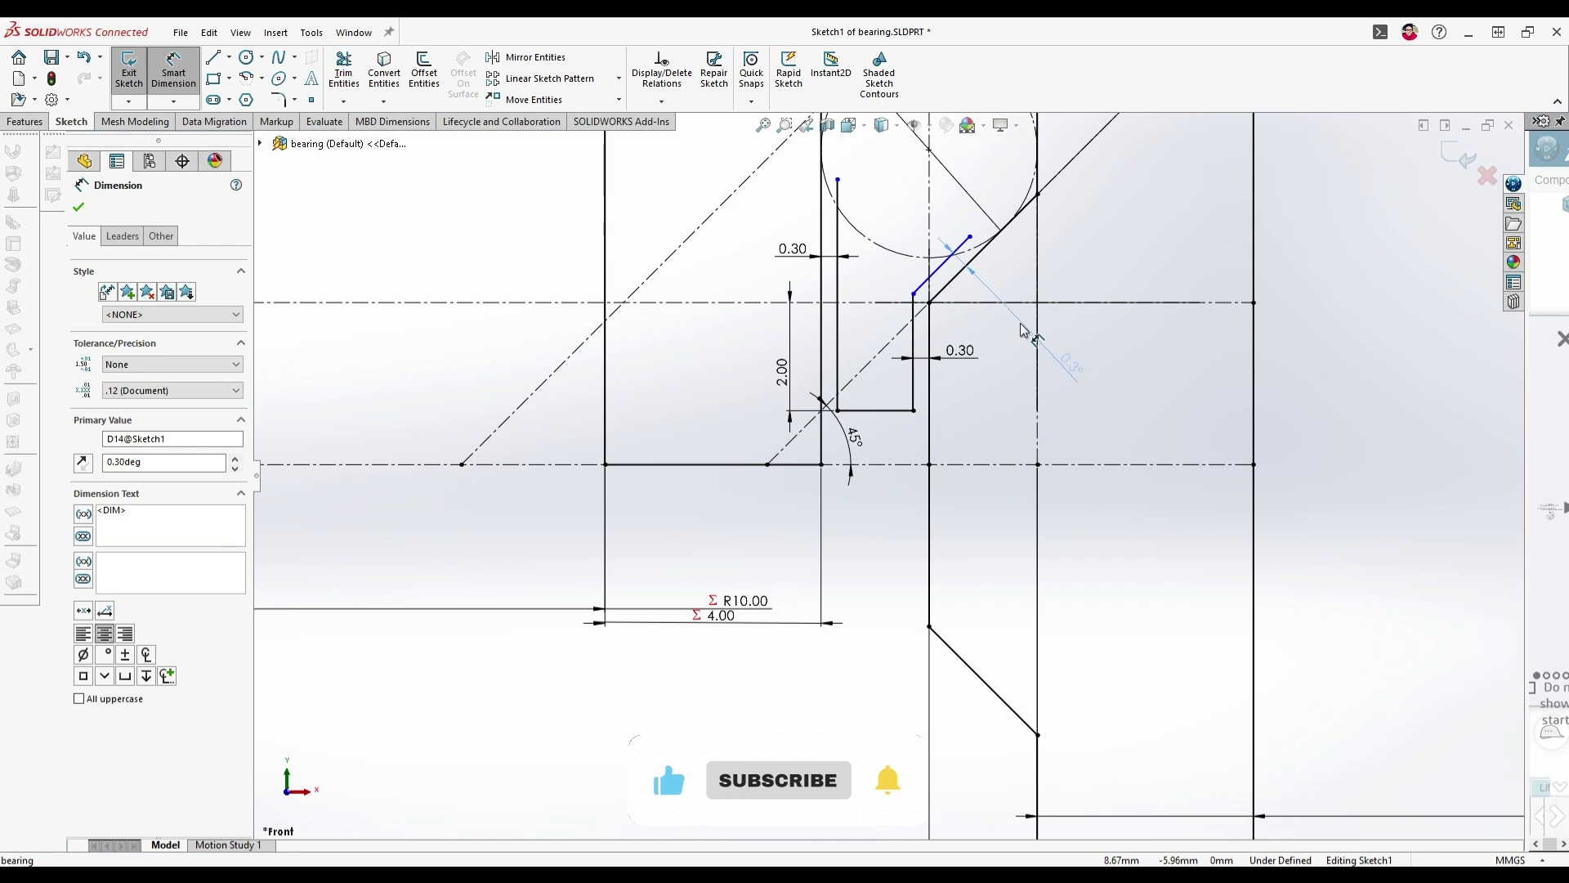
scroll(987, 359, up, 2)
scroll(979, 313, down, 3)
click(175, 79)
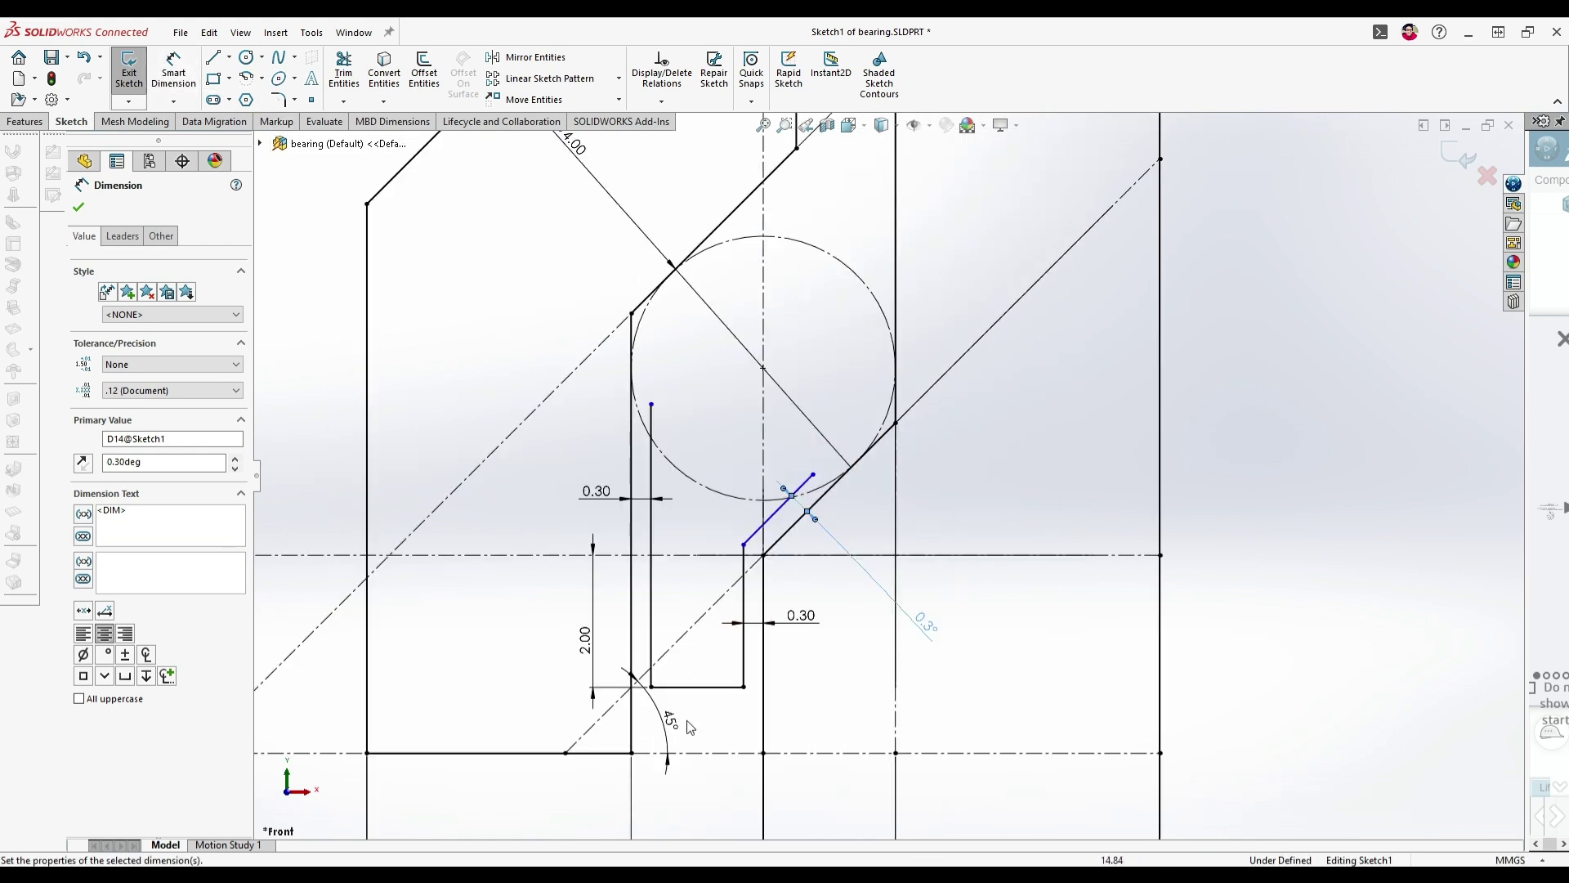
- Sketch a centerpoint arc about the ball circle's center, from the long vertical line's upper end over the top to the slanted line's end
click(763, 368)
click(651, 403)
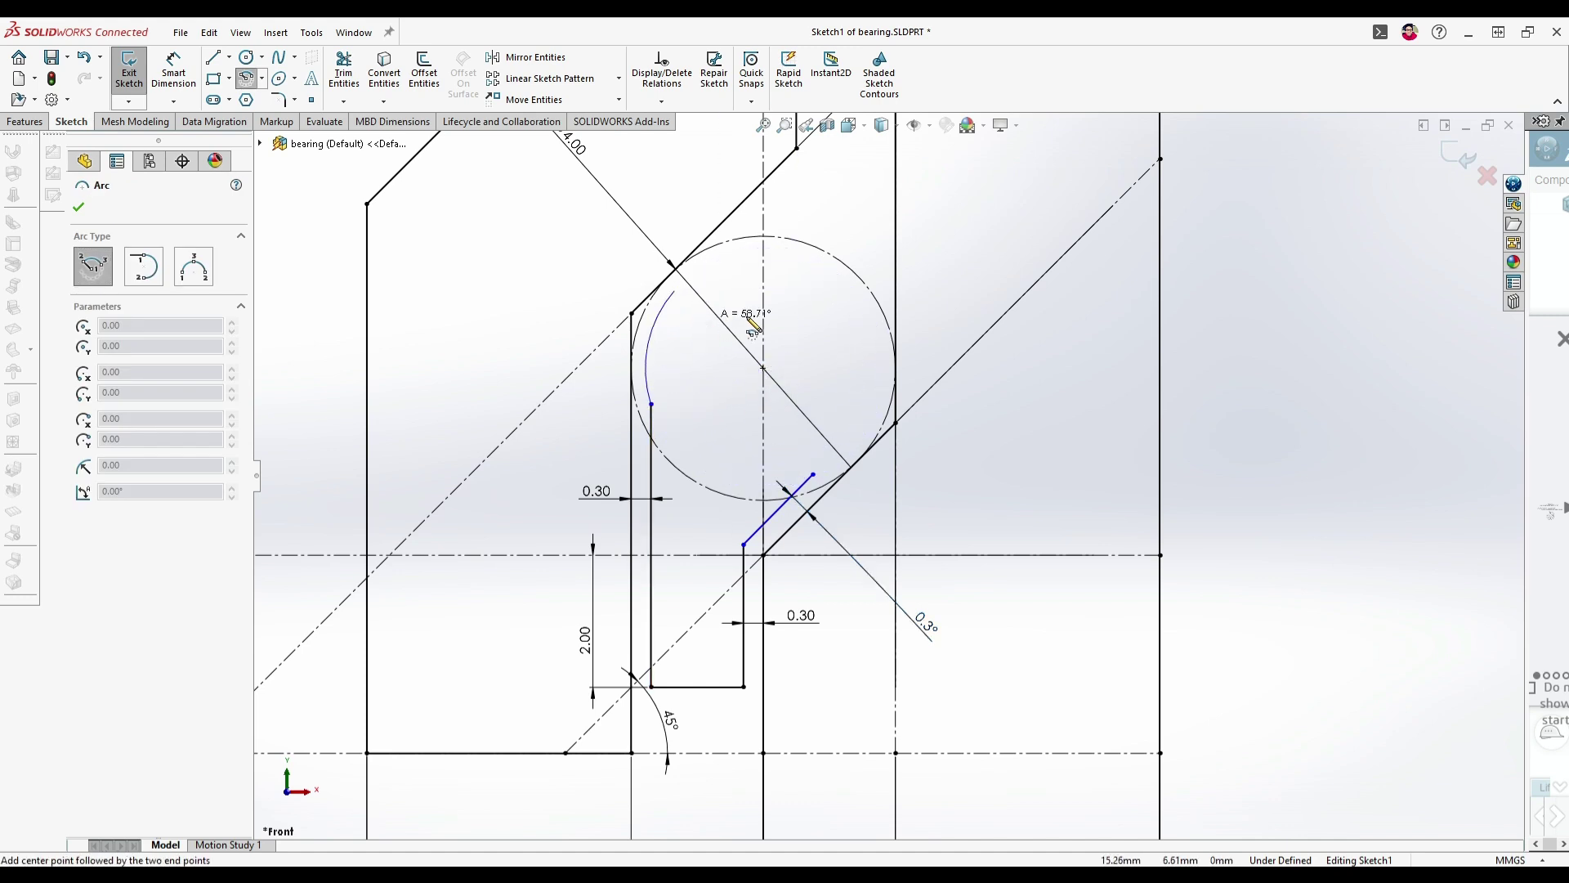
click(814, 484)
key(Escape)
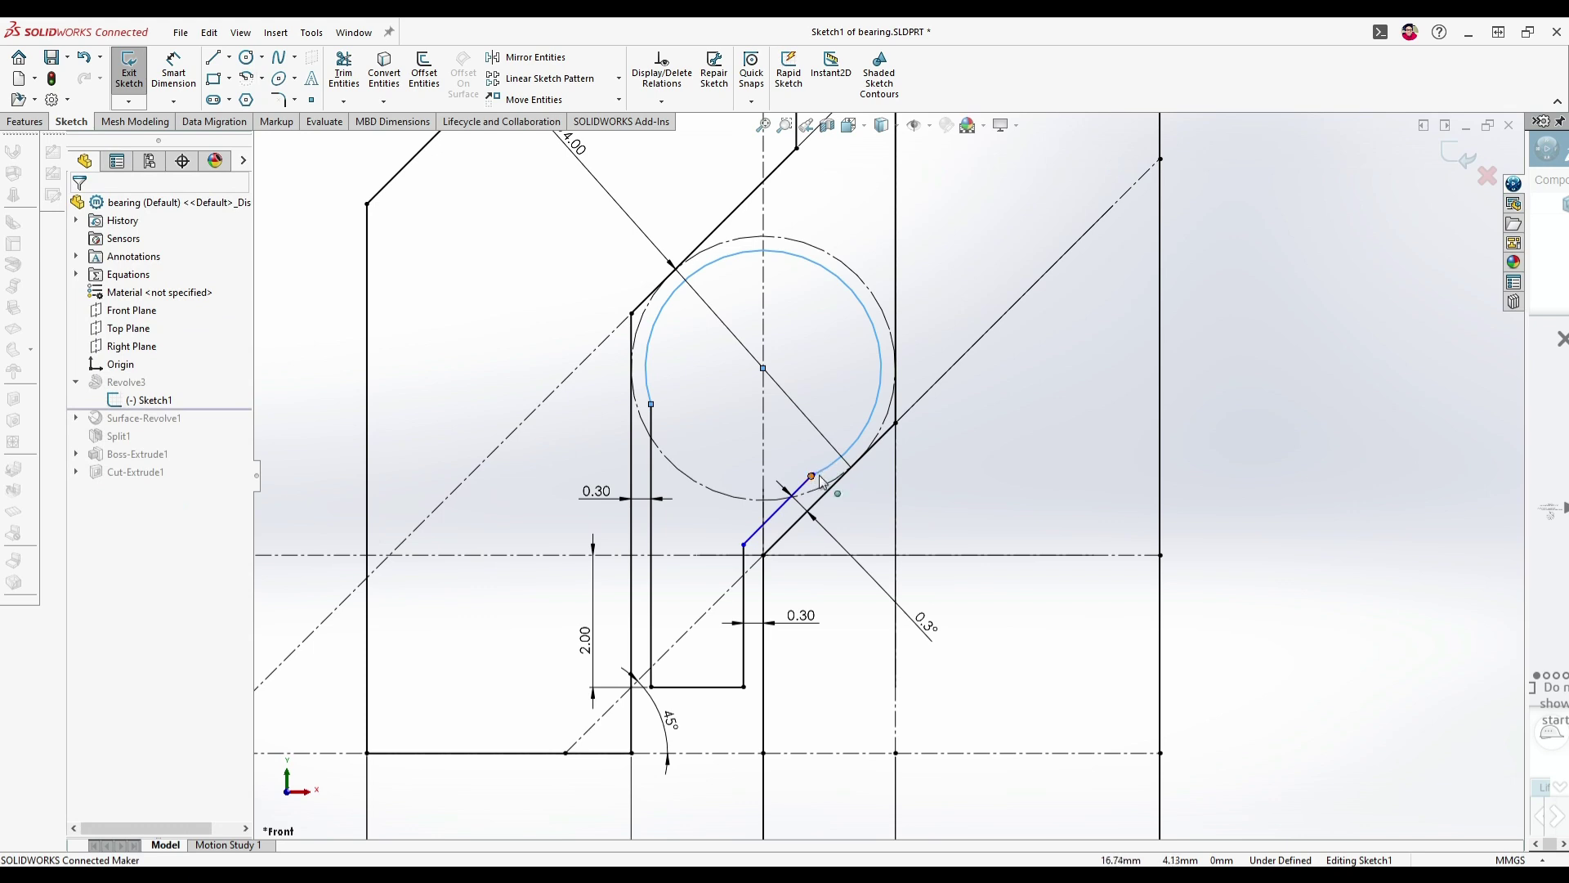
- Make the arc's free endpoint coincident with the slanted line's upper endpoint
click(813, 476)
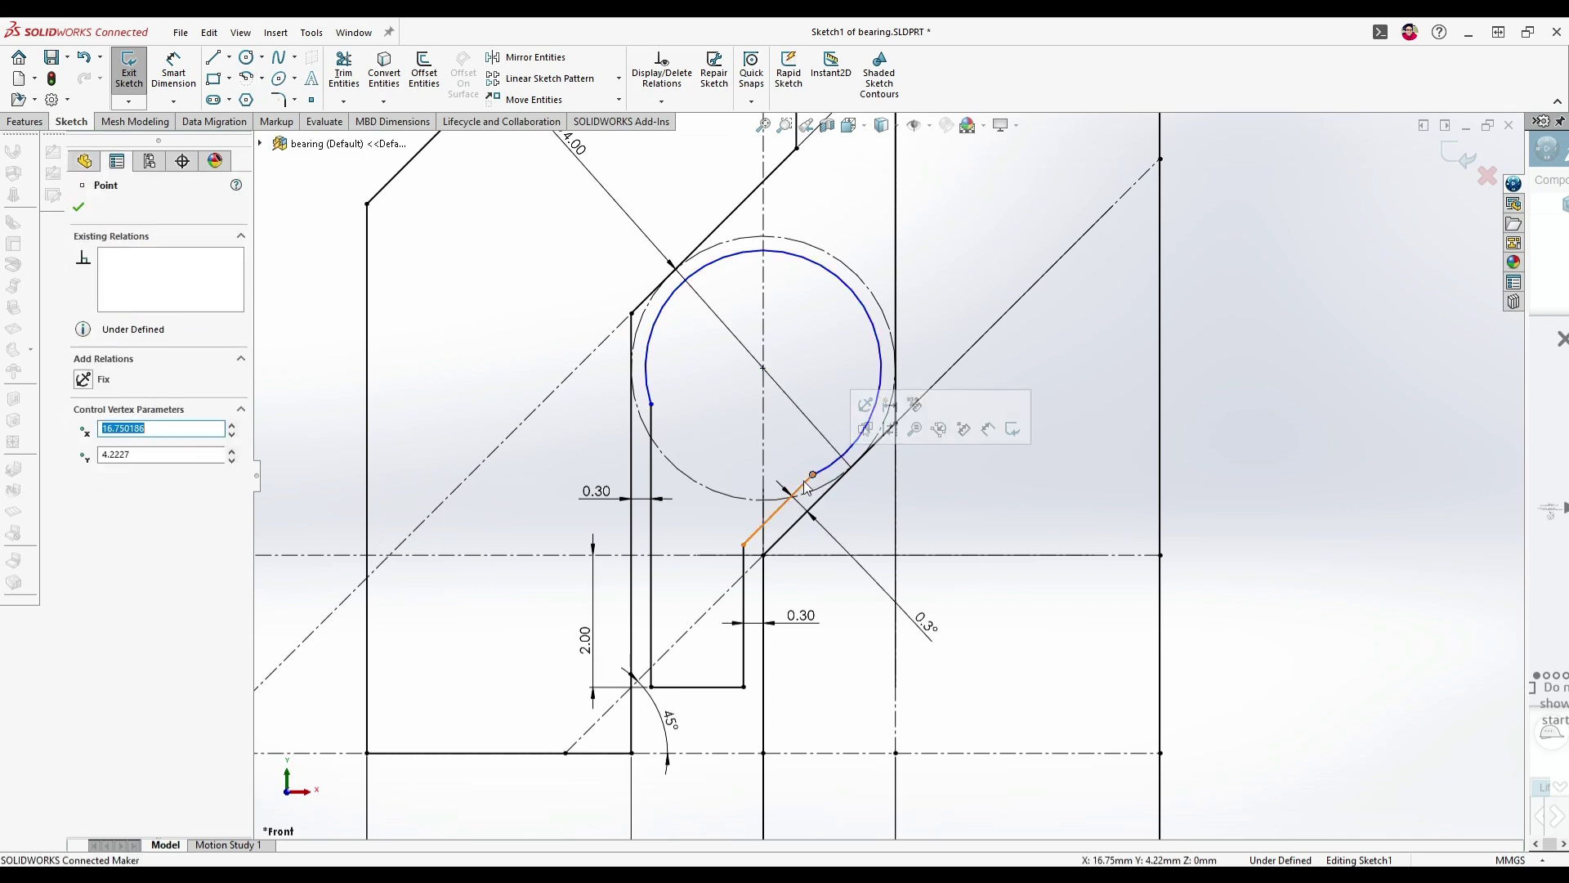
ctrl+click(805, 483)
click(882, 507)
scroll(809, 477, down, 10)
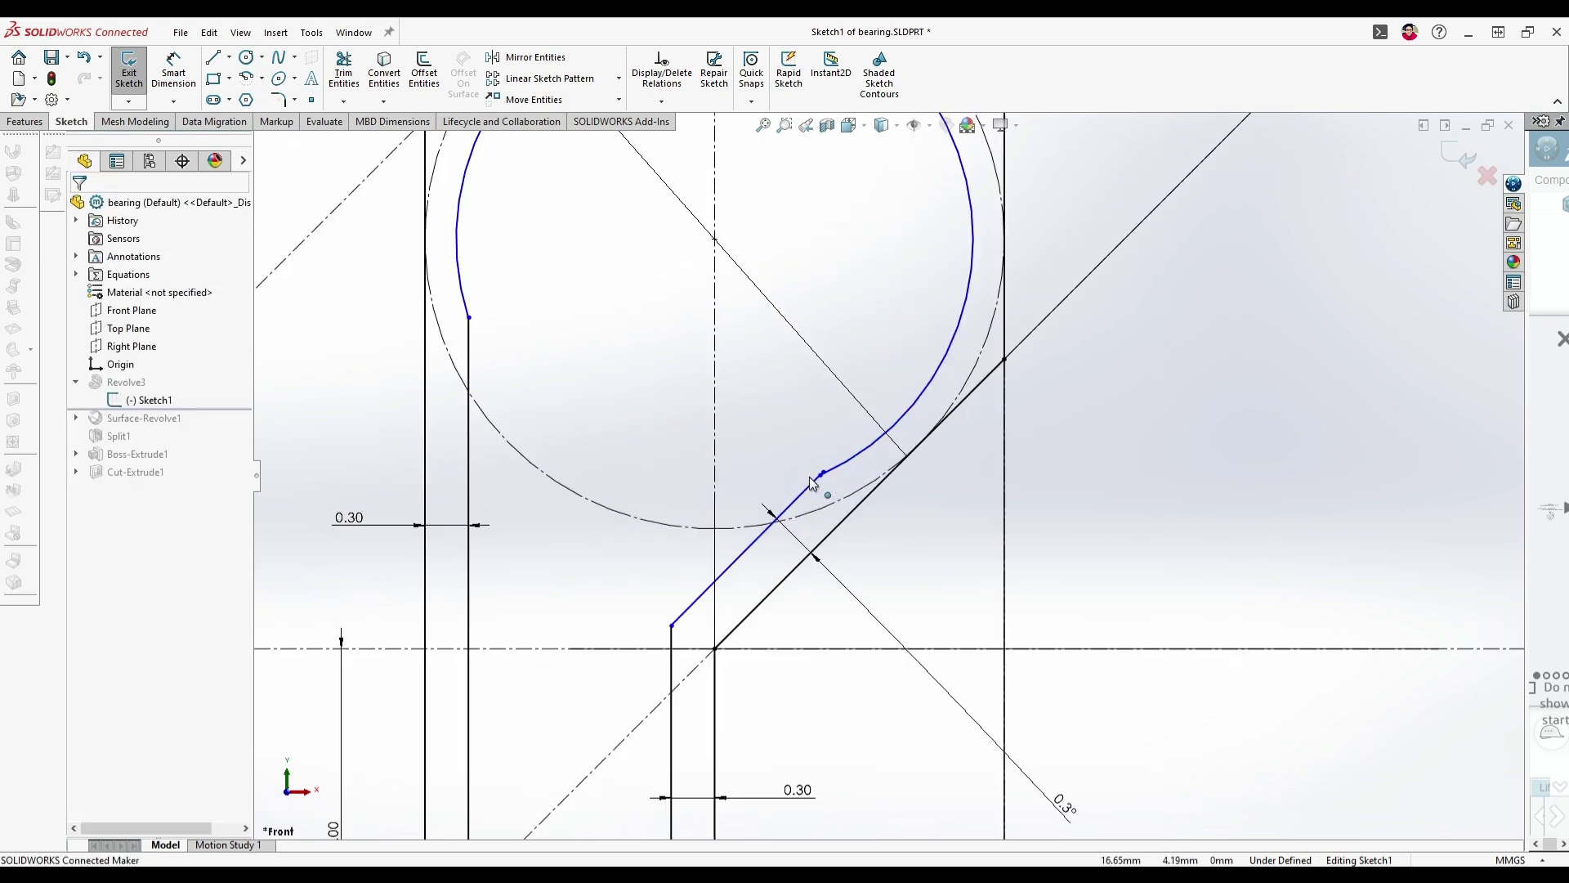
click(854, 465)
ctrl+click(869, 447)
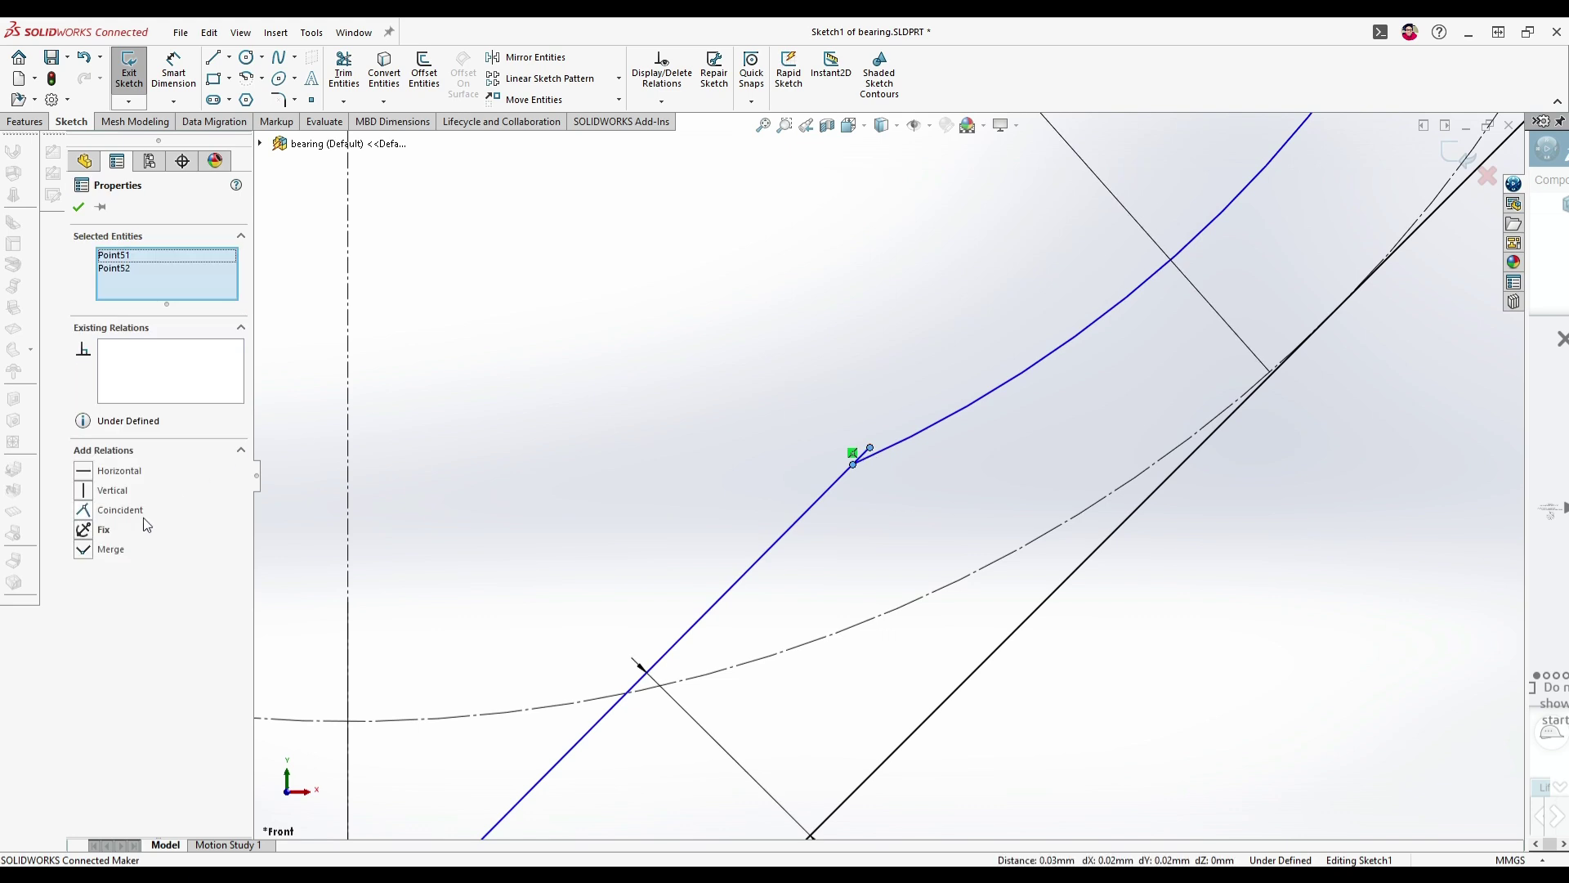
scroll(654, 490, up, 5)
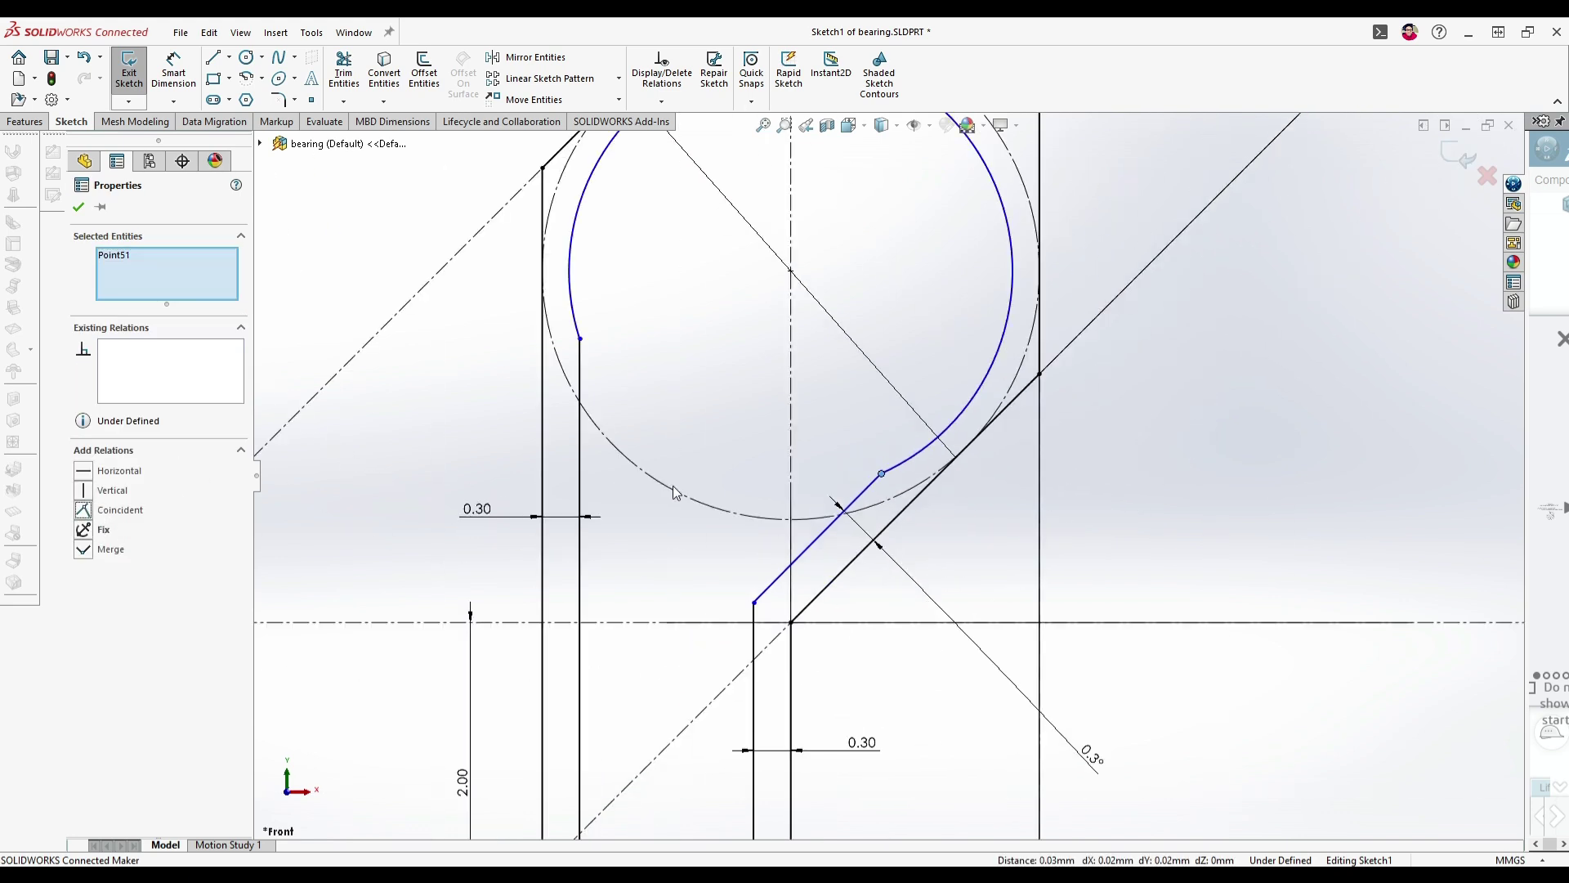
- Make the arc tangent to both the long vertical line and the slanted line of the housing profile
click(580, 360)
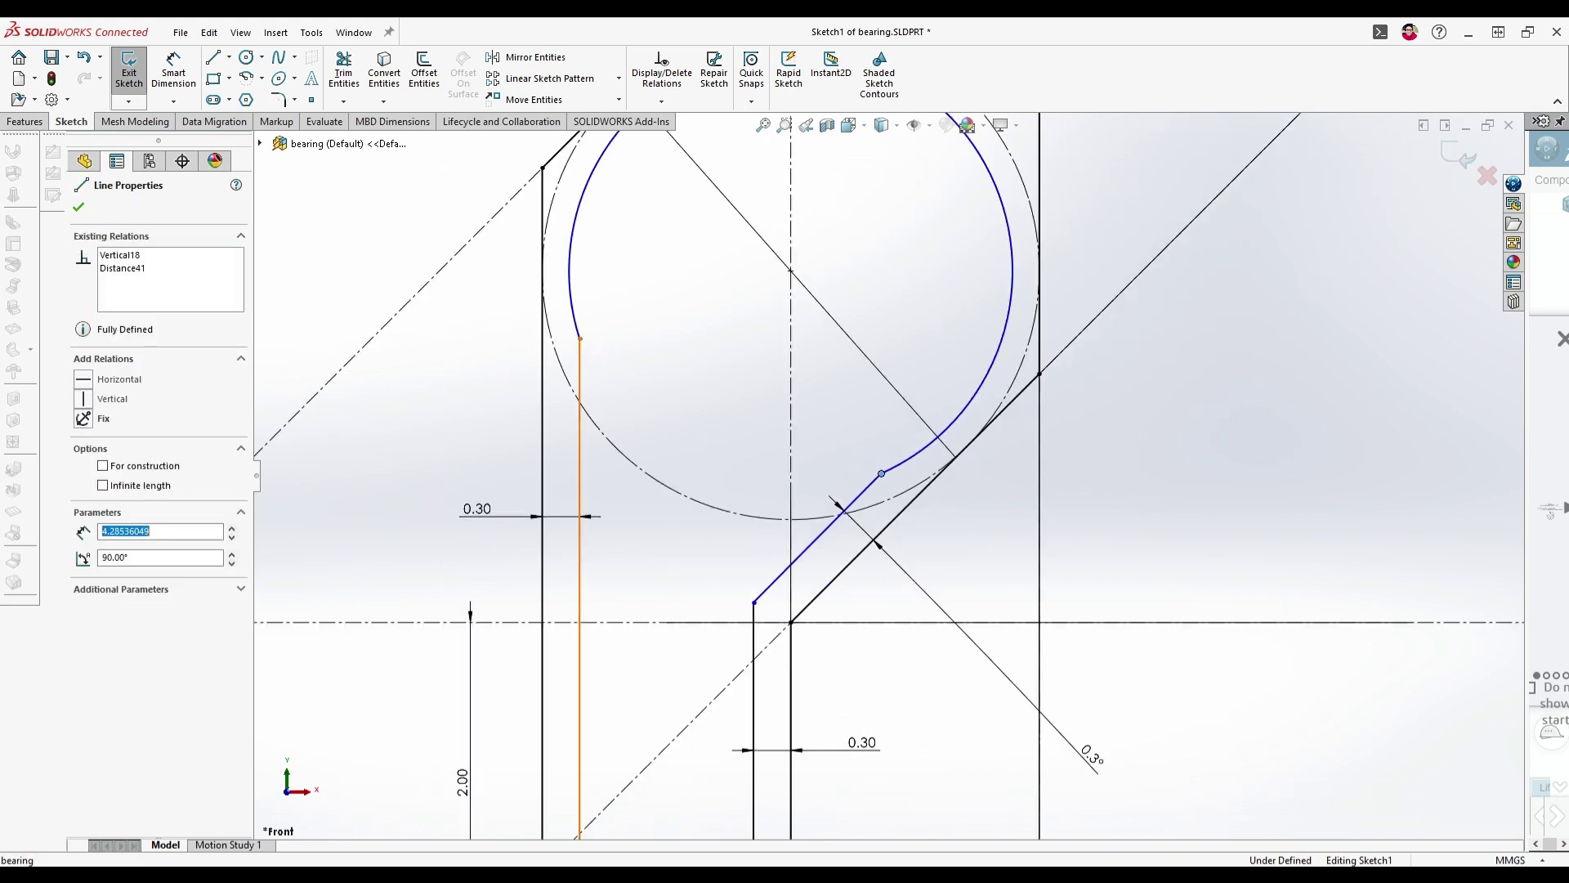
ctrl+click(577, 326)
click(85, 472)
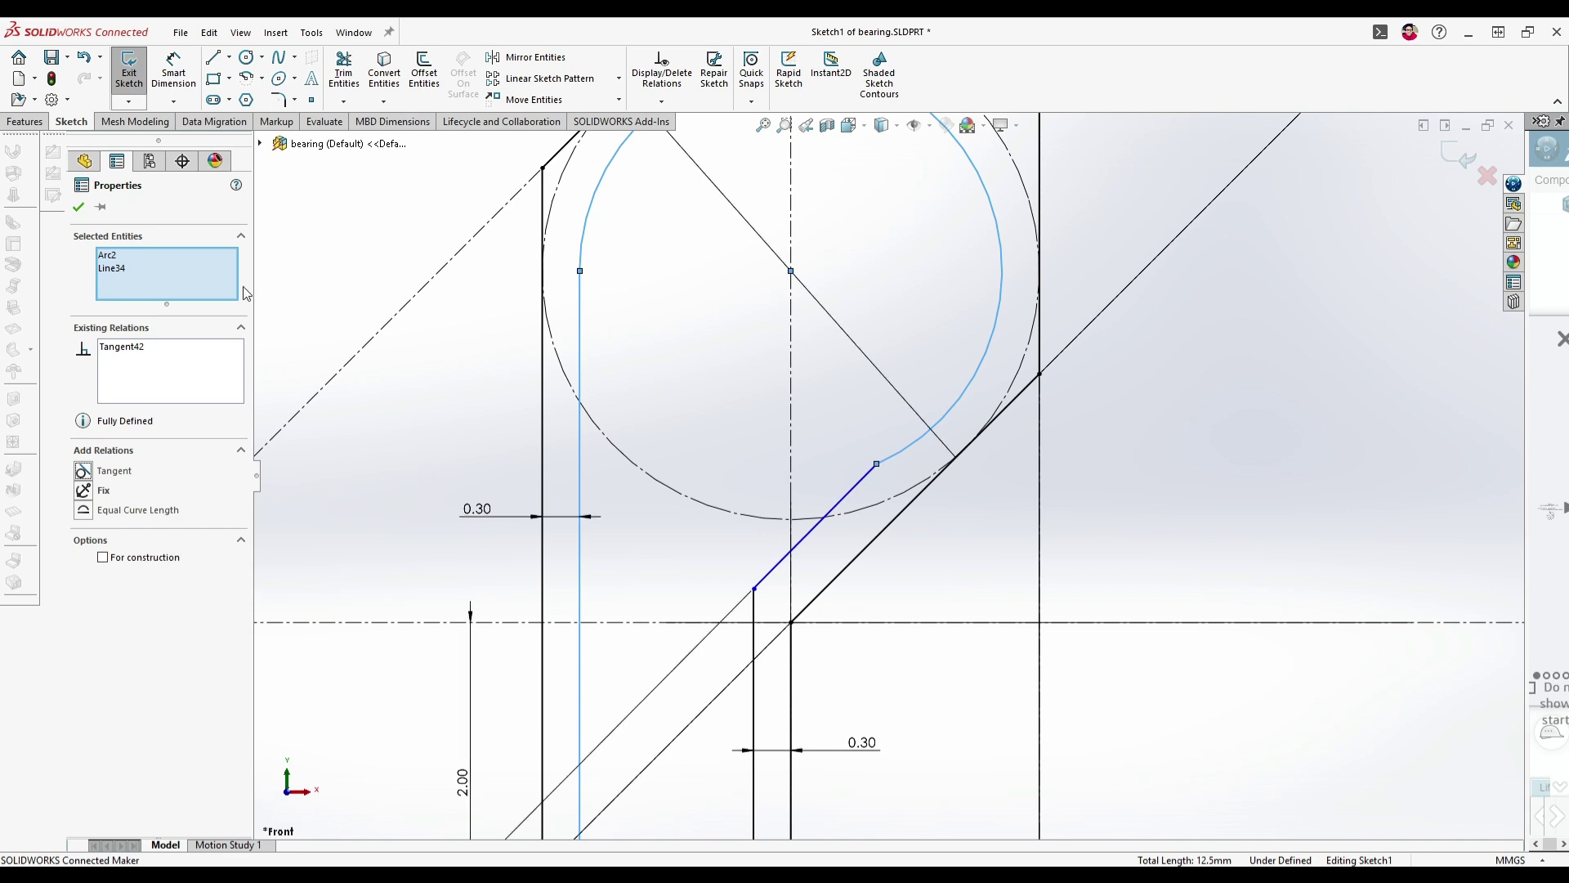
key(Escape)
click(856, 485)
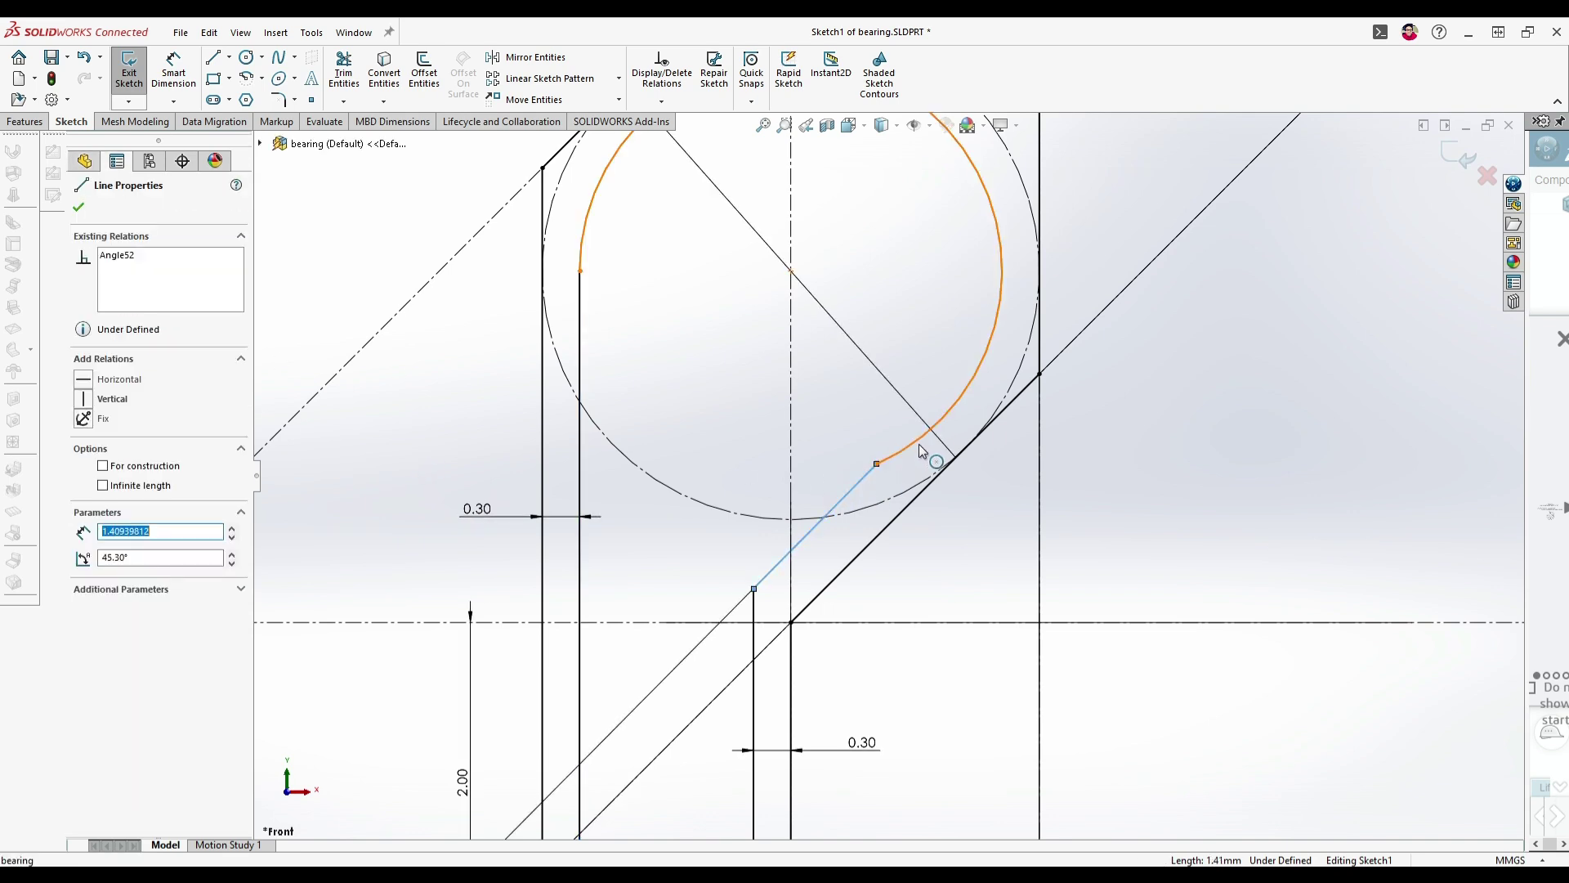
ctrl+click(919, 444)
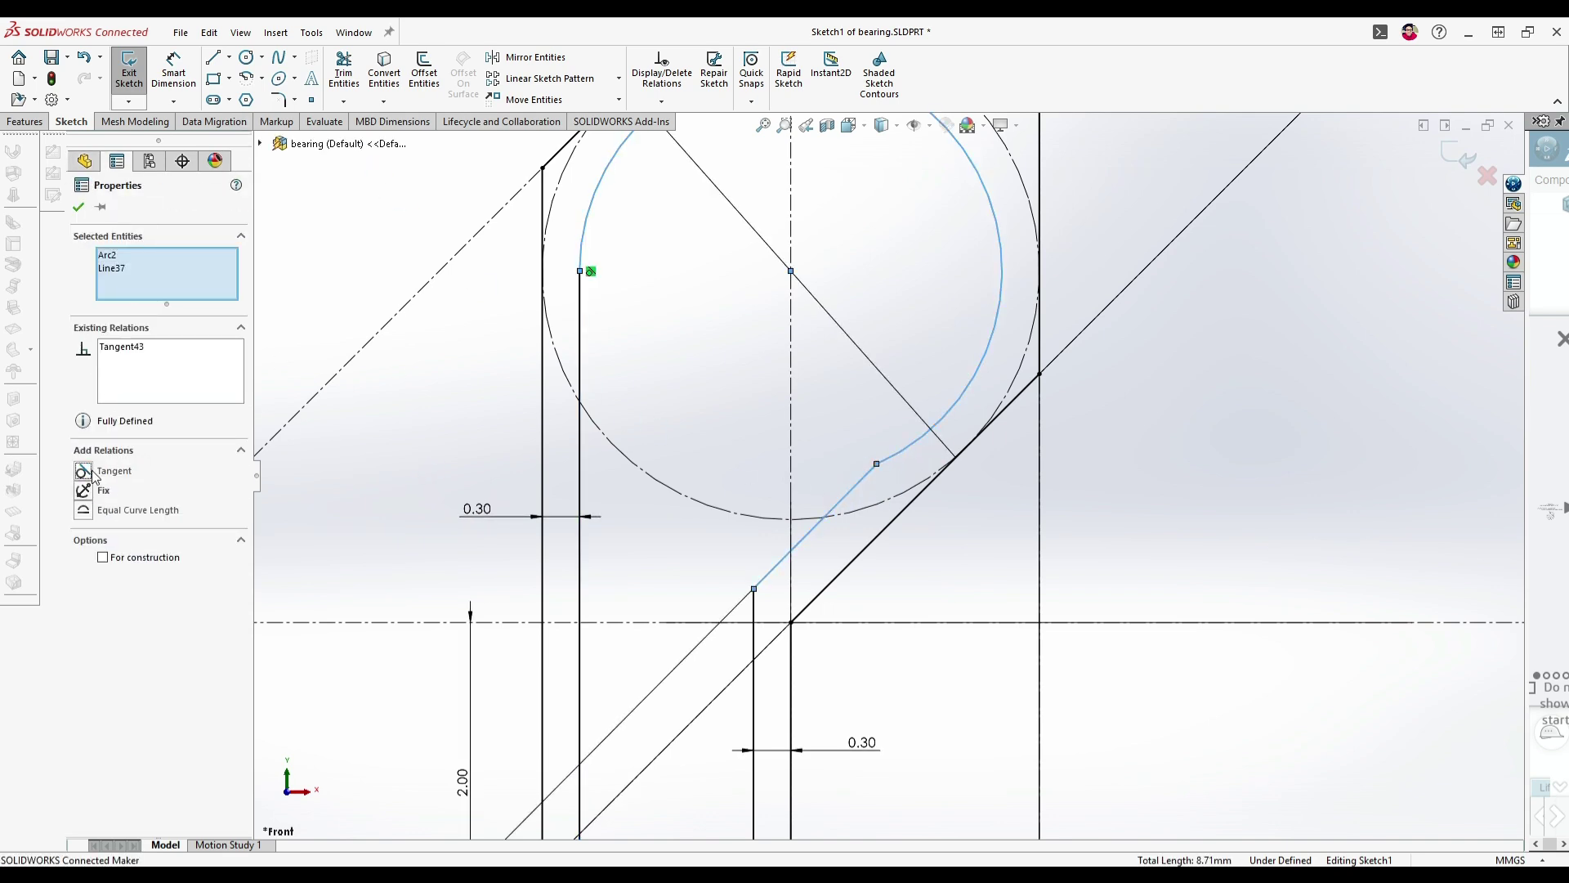
click(80, 209)
scroll(869, 468, up, 5)
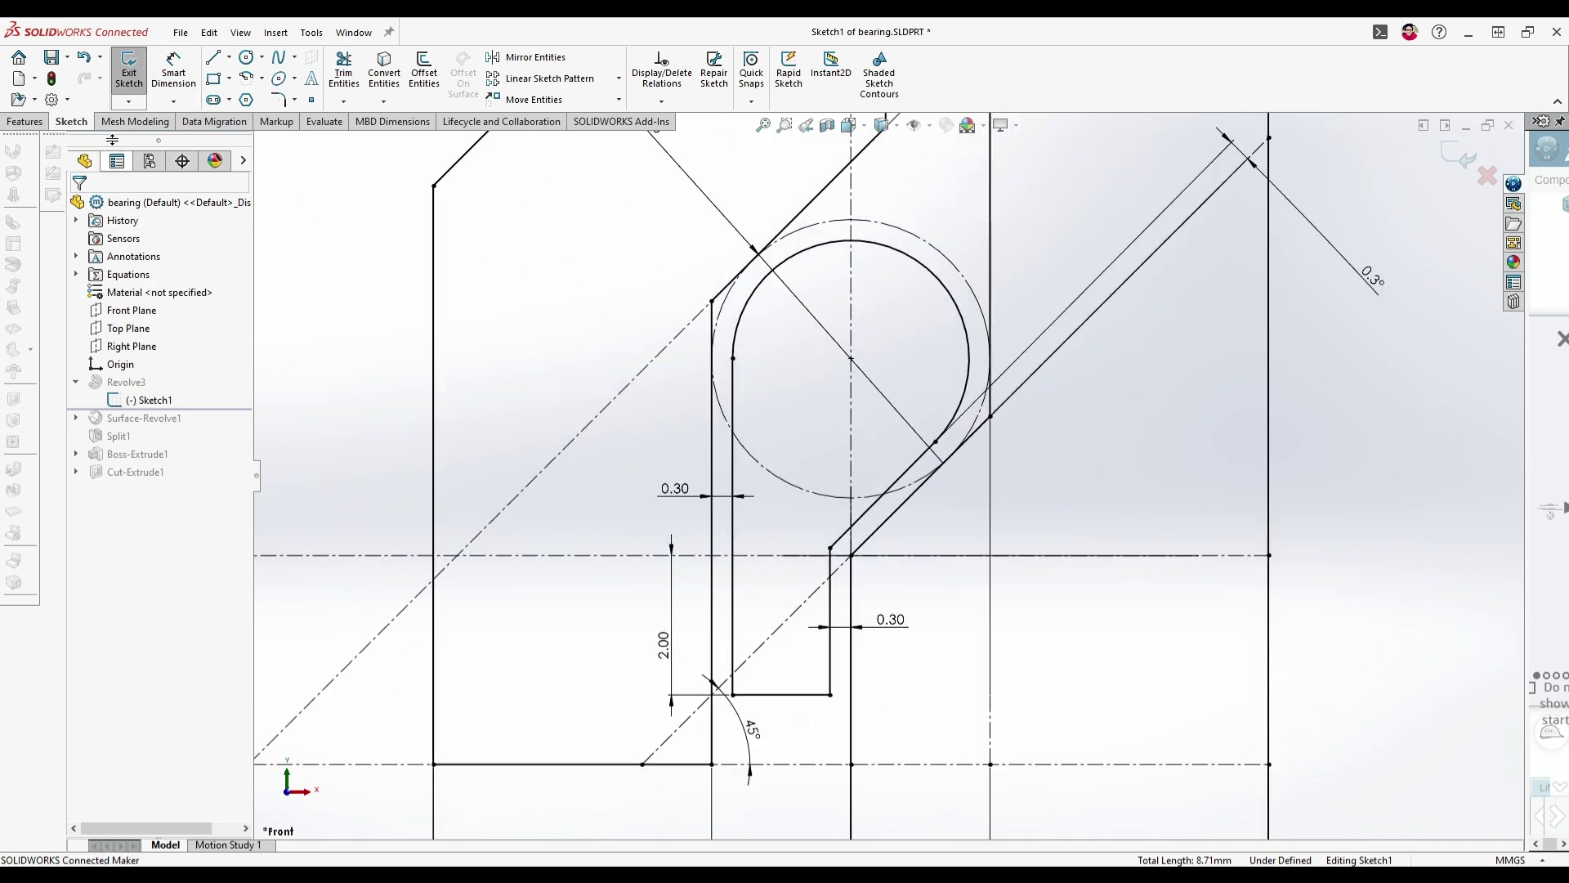
- Exit the profile sketch and hide the outer and inner bearing bodies, leaving only the ball housing displayed
click(131, 82)
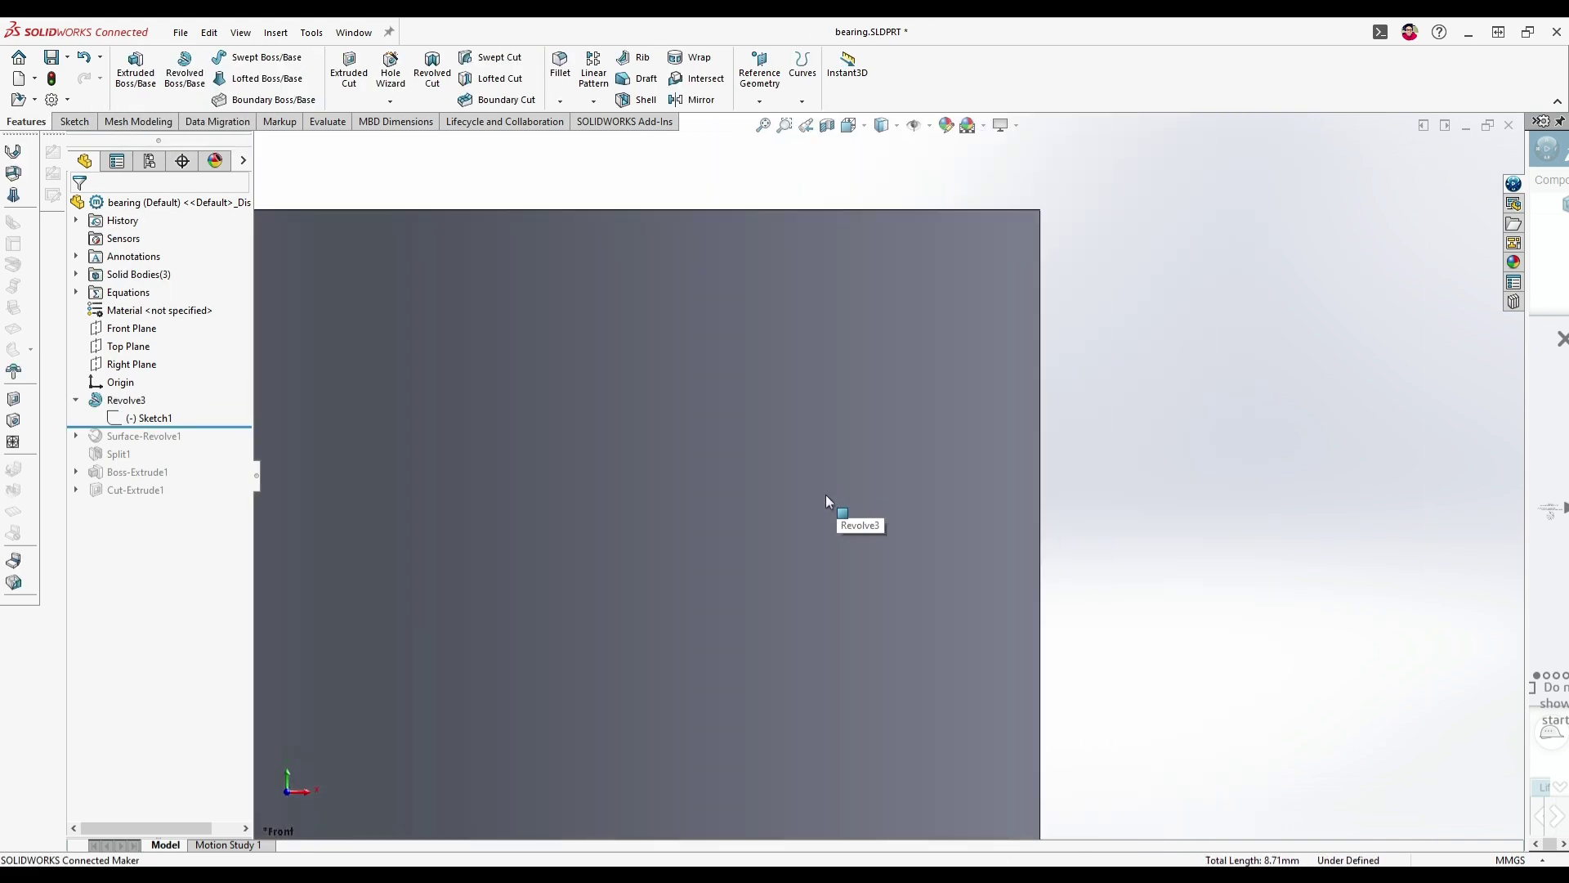
middle_drag(734, 511, 736, 572)
click(76, 274)
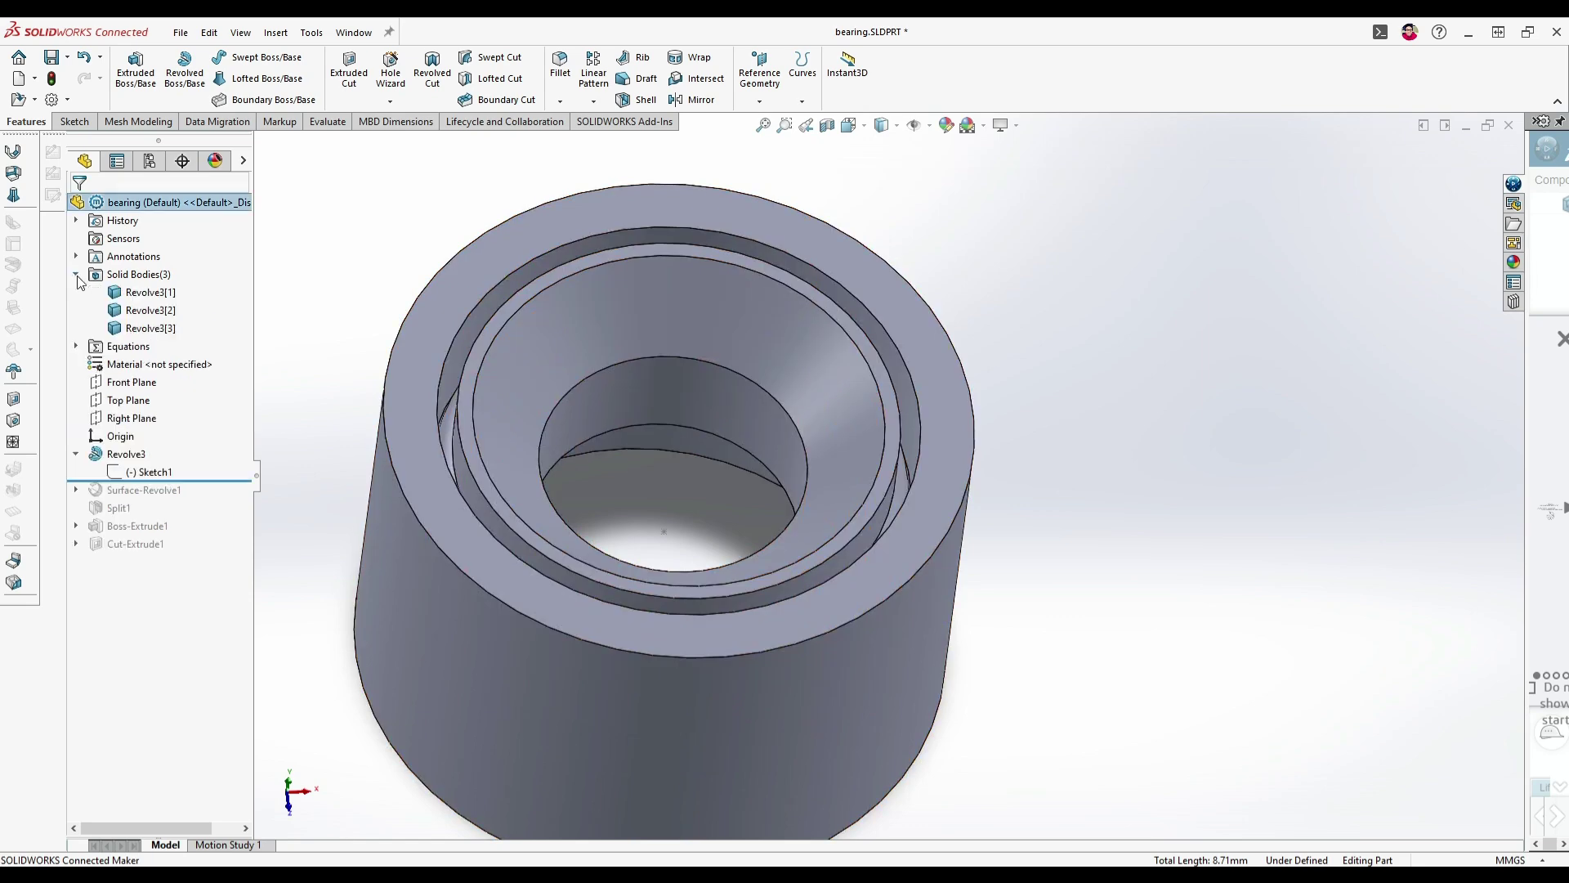
click(146, 292)
click(167, 275)
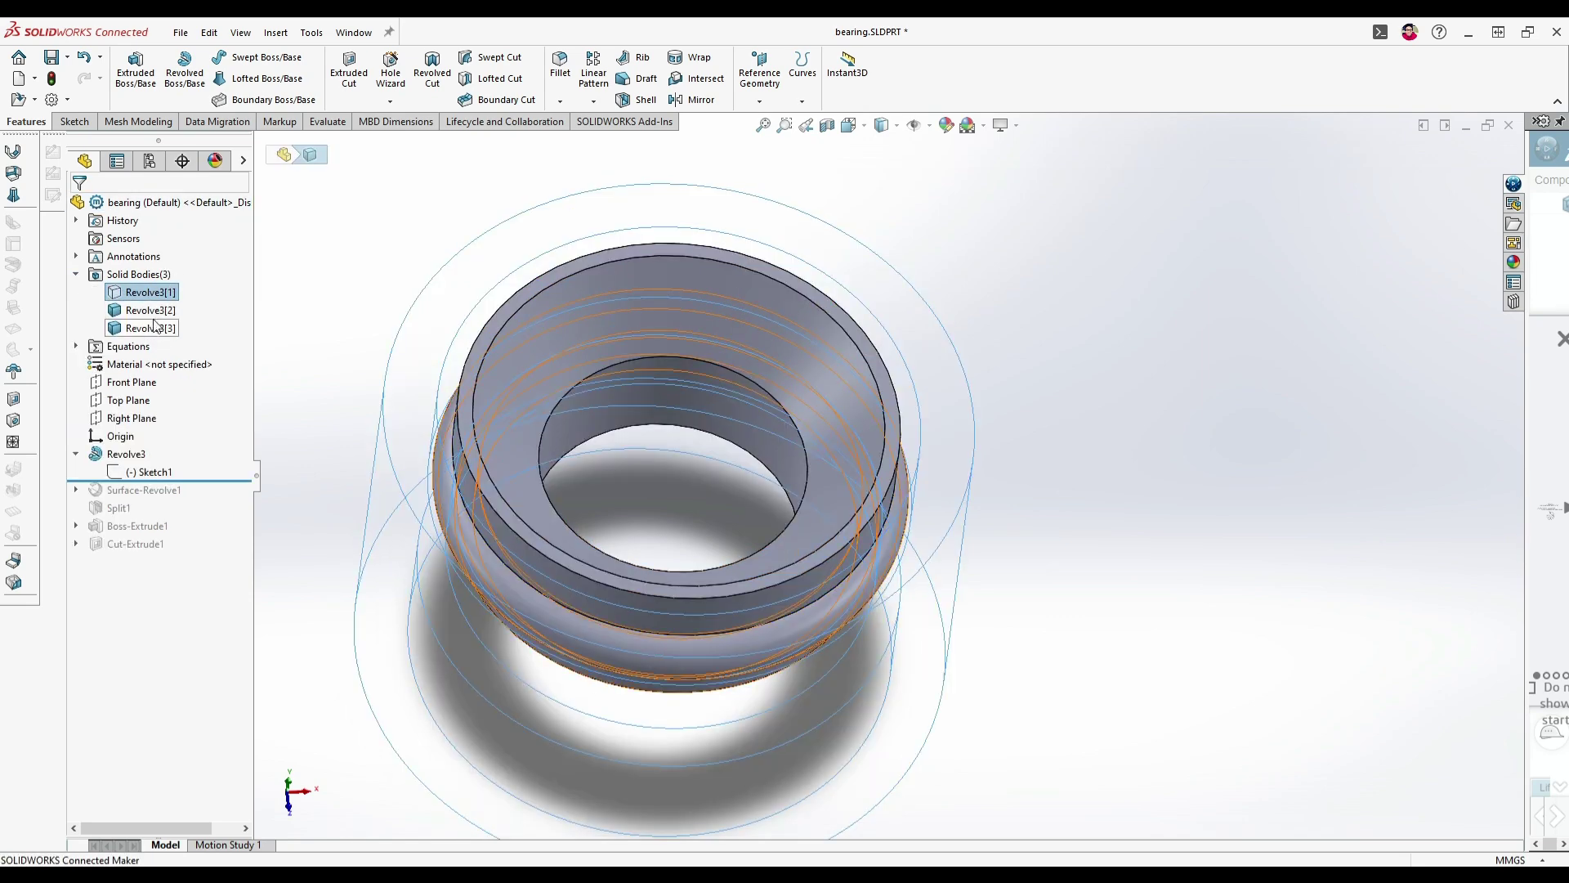
click(153, 310)
click(173, 260)
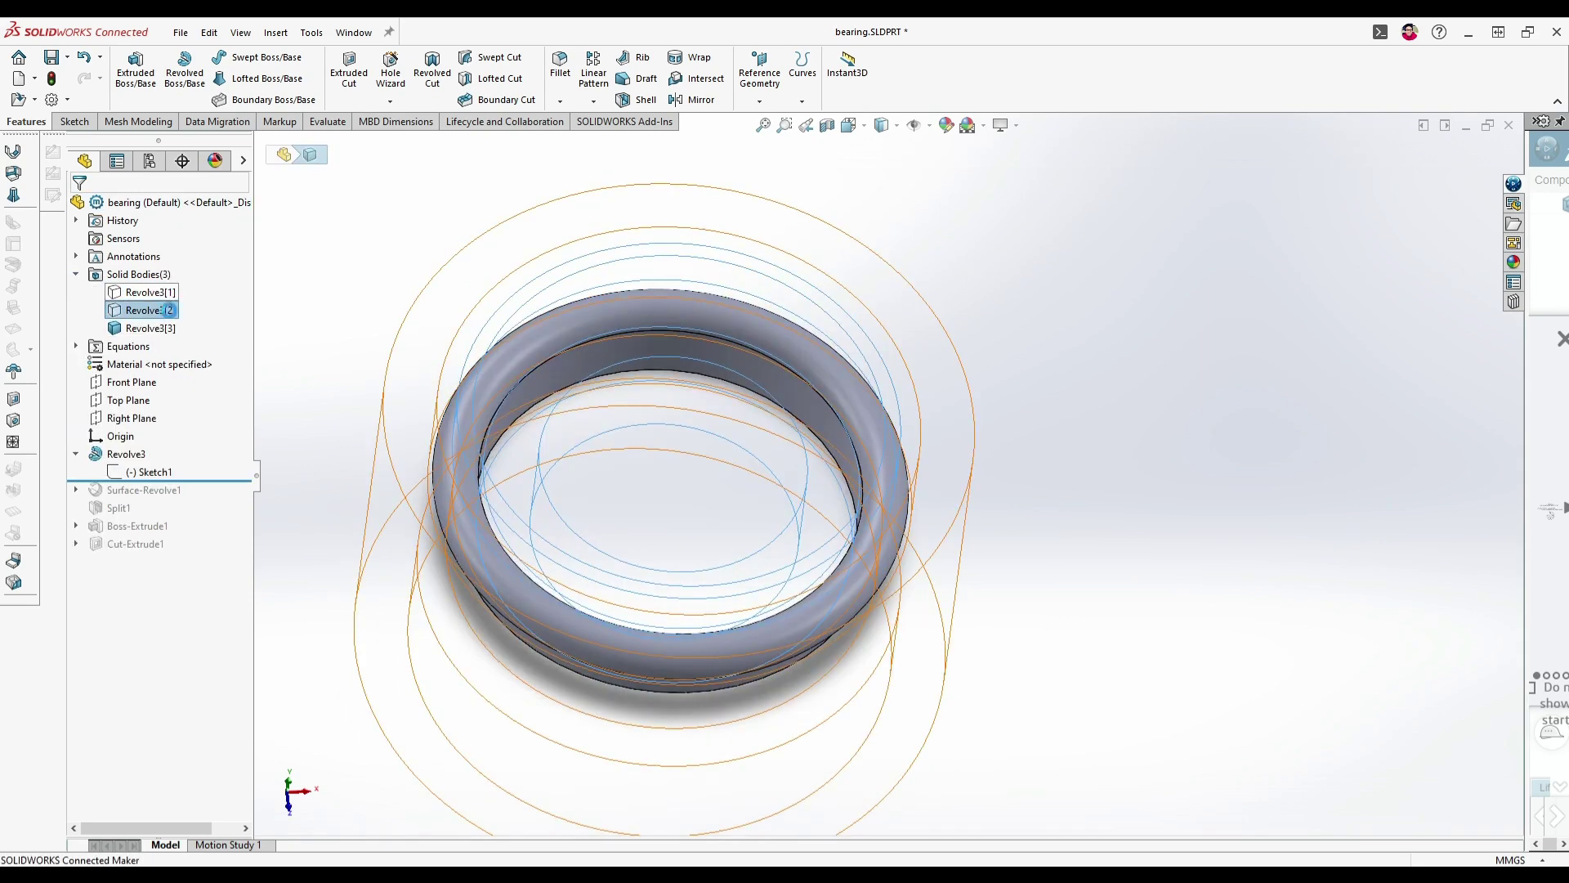
middle_drag(709, 576, 604, 506)
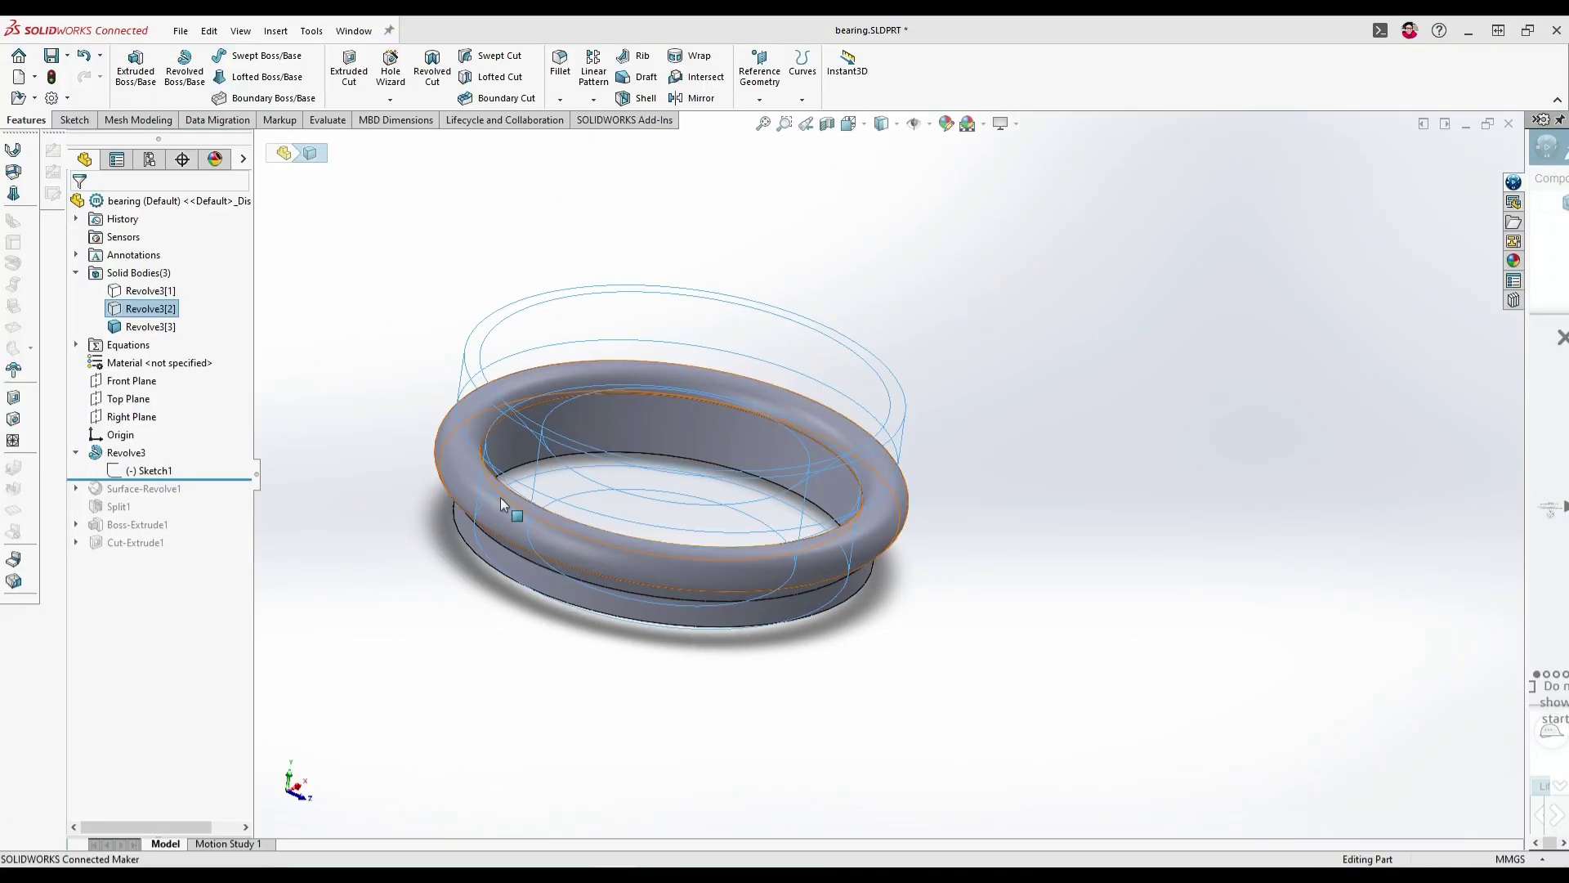
- Start a new sketch on the Right Plane and view it face-on
click(145, 418)
click(164, 401)
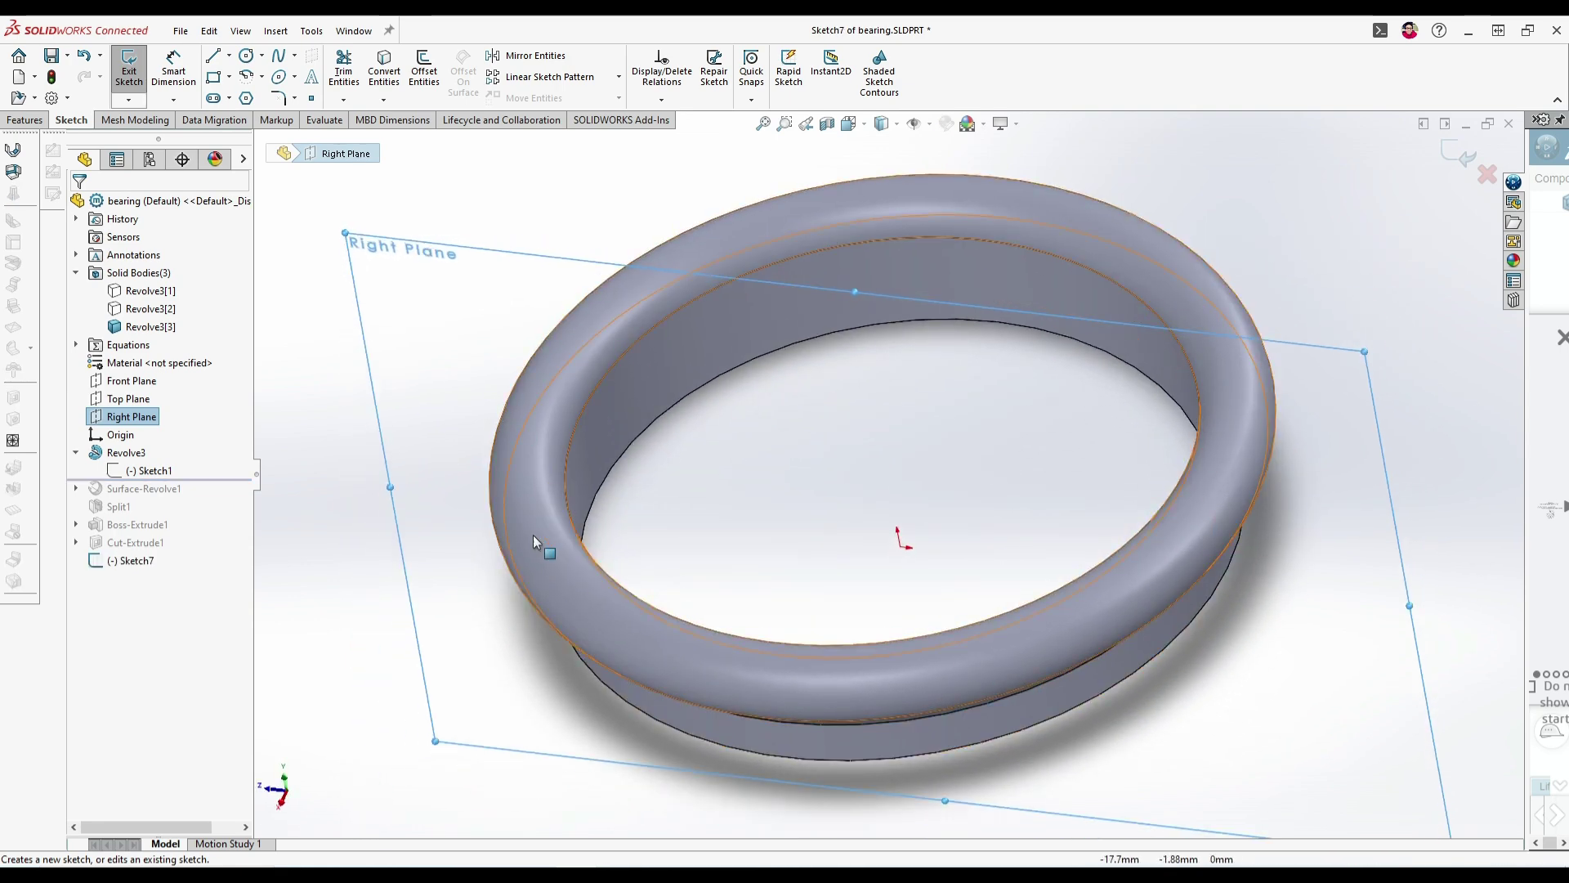
click(137, 421)
click(173, 396)
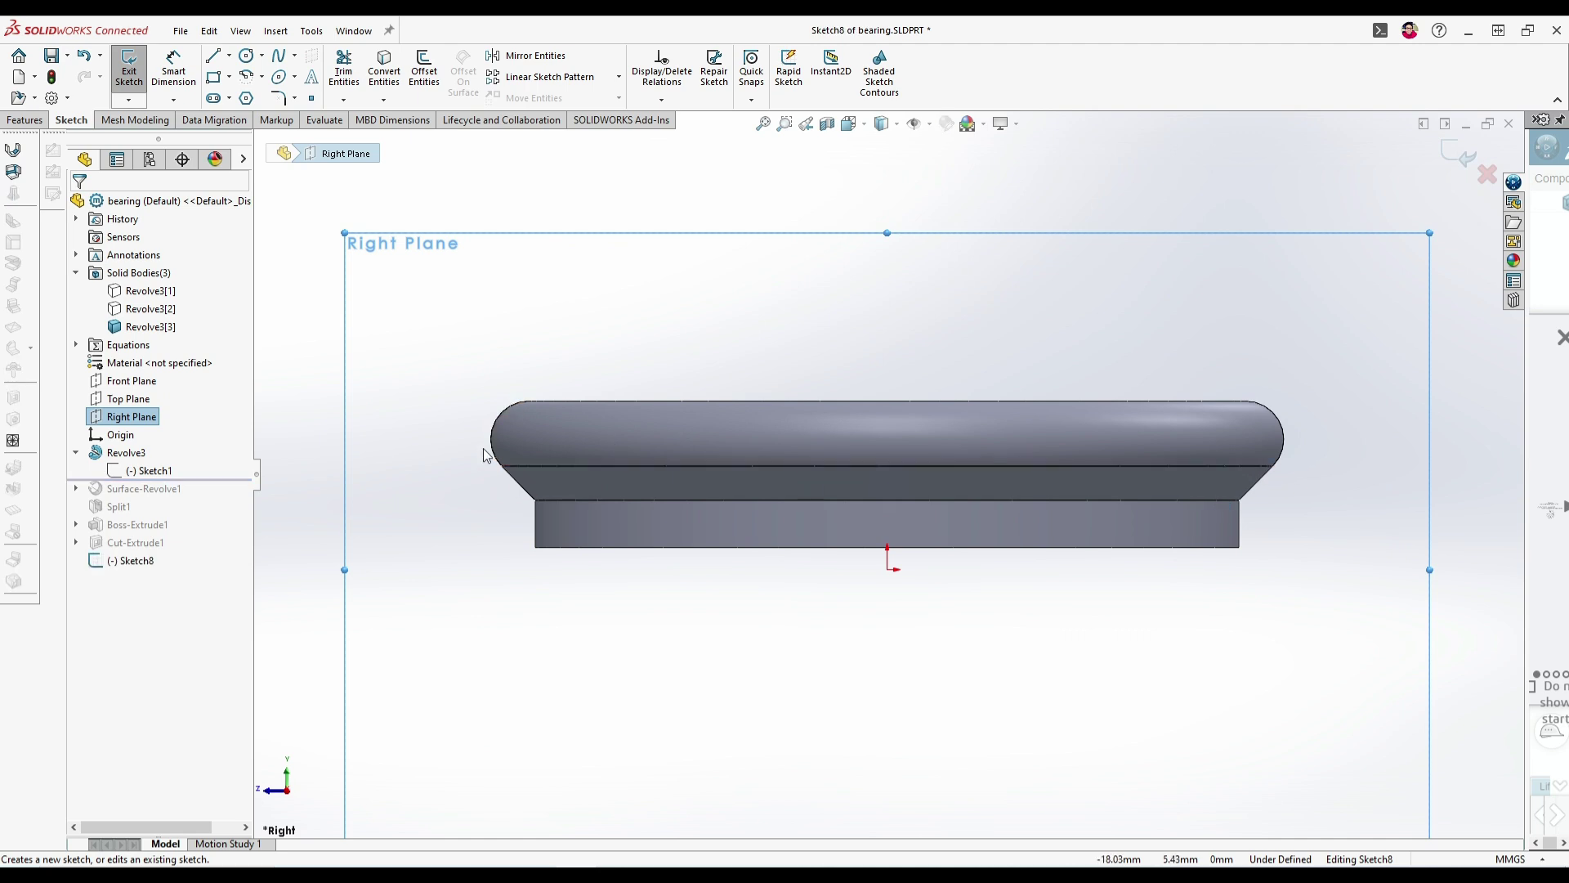
scroll(485, 454, down, 5)
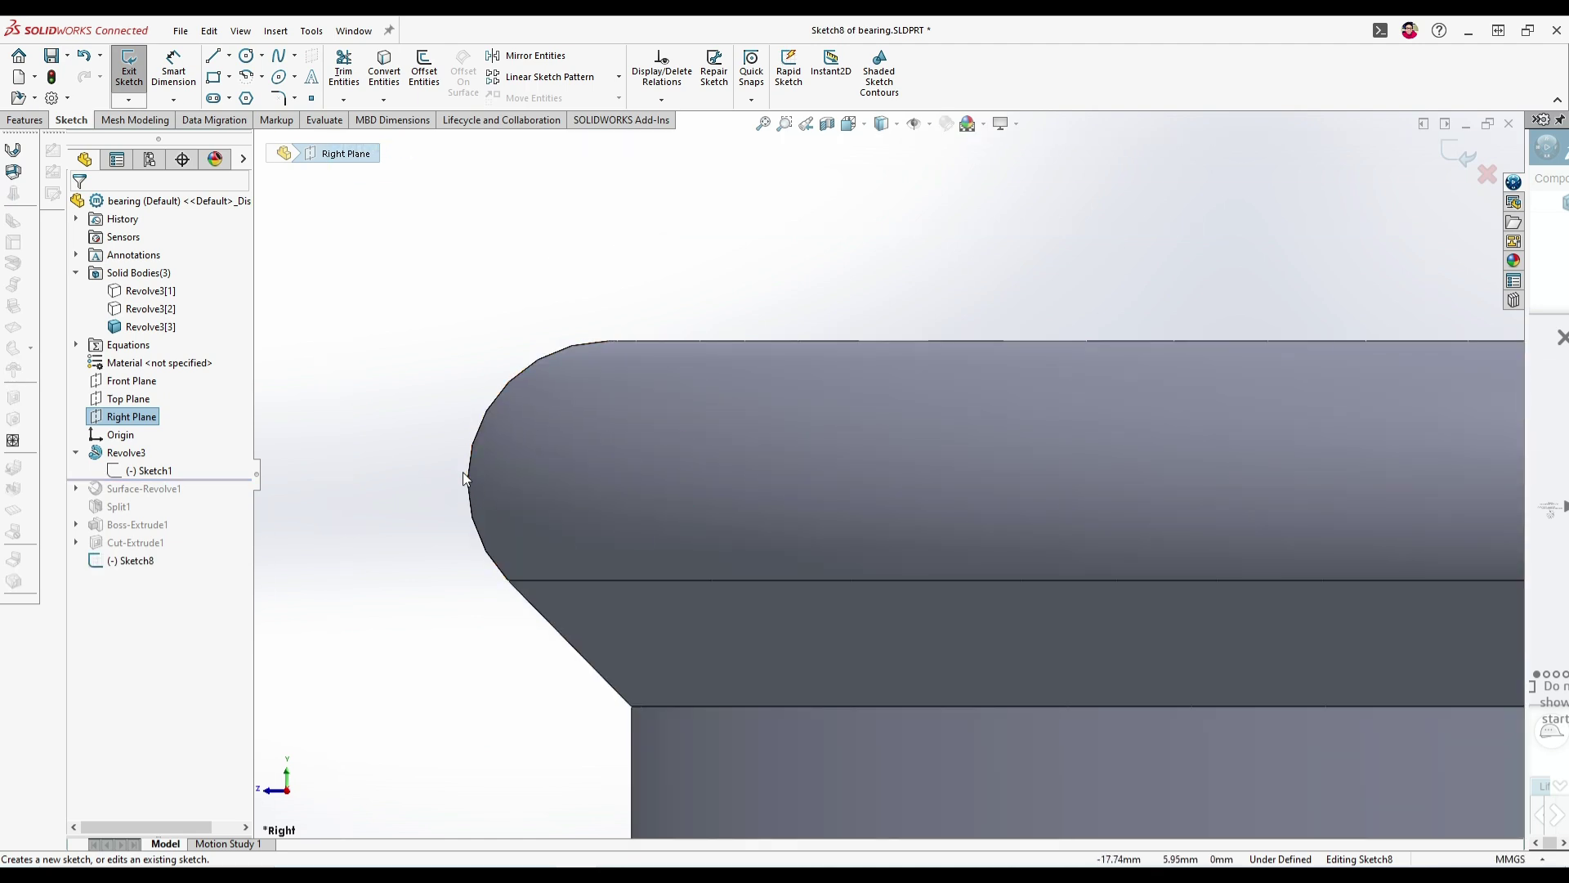
click(466, 474)
scroll(514, 474, down, 2)
scroll(598, 462, up, 1)
click(231, 57)
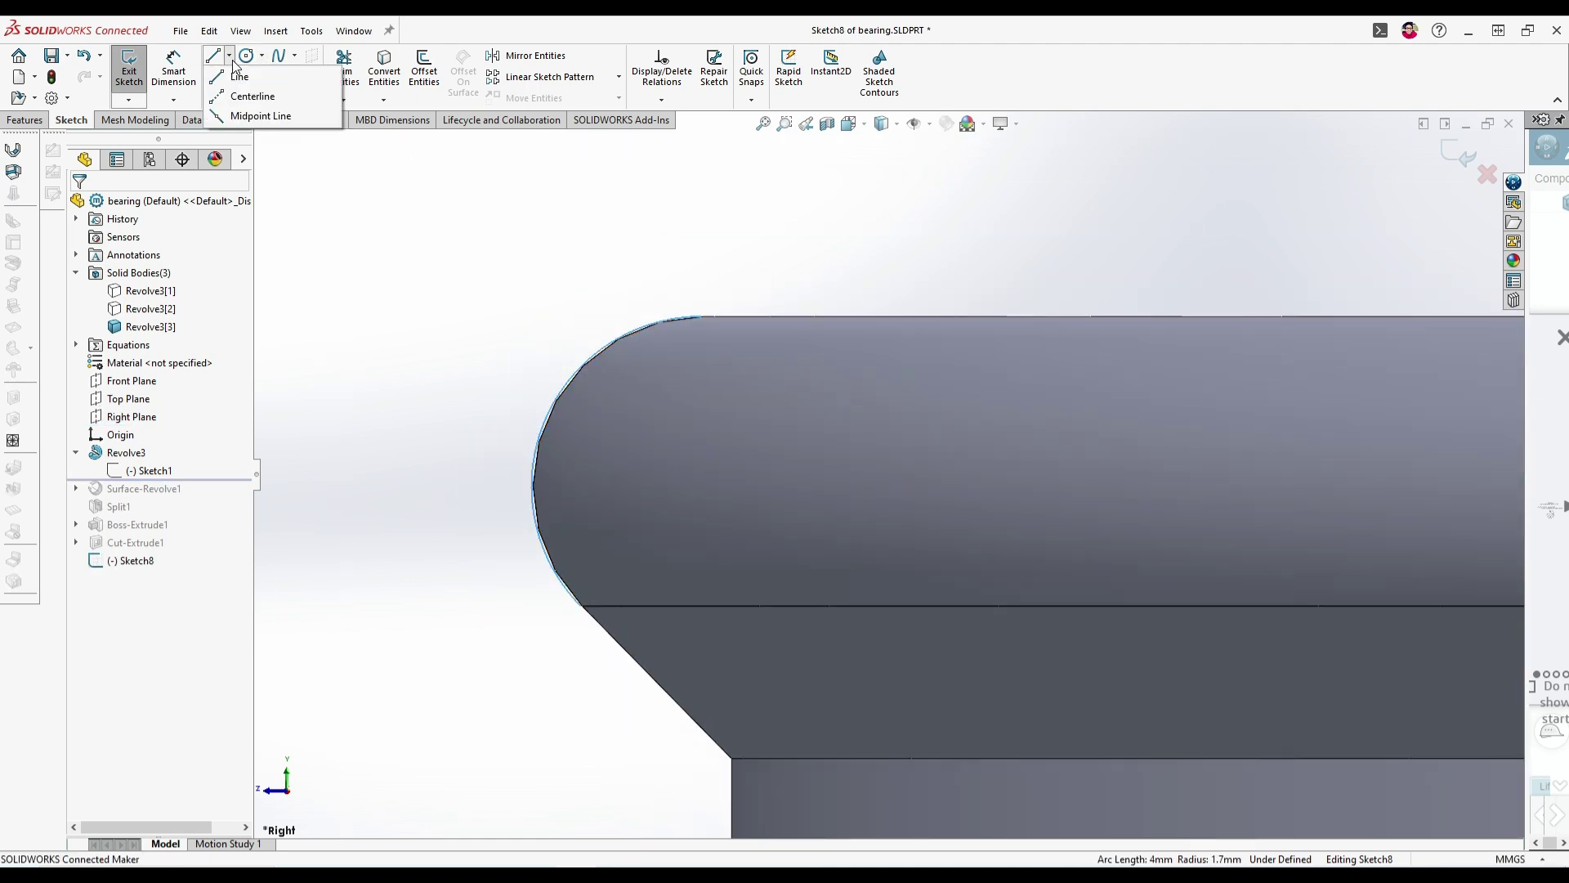
click(237, 76)
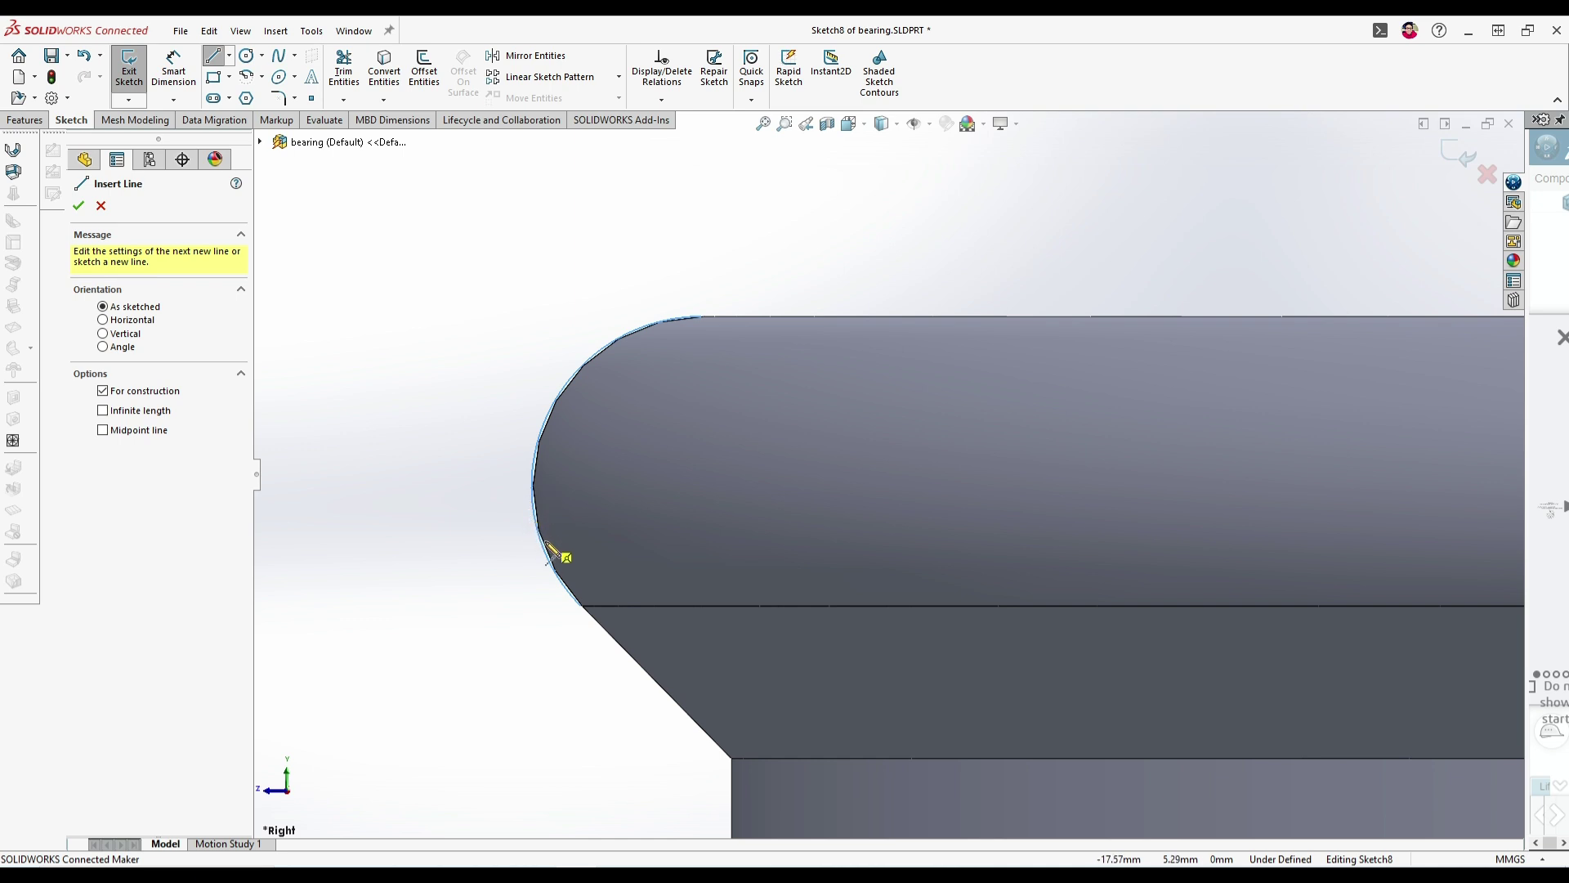
scroll(730, 511, down, 2)
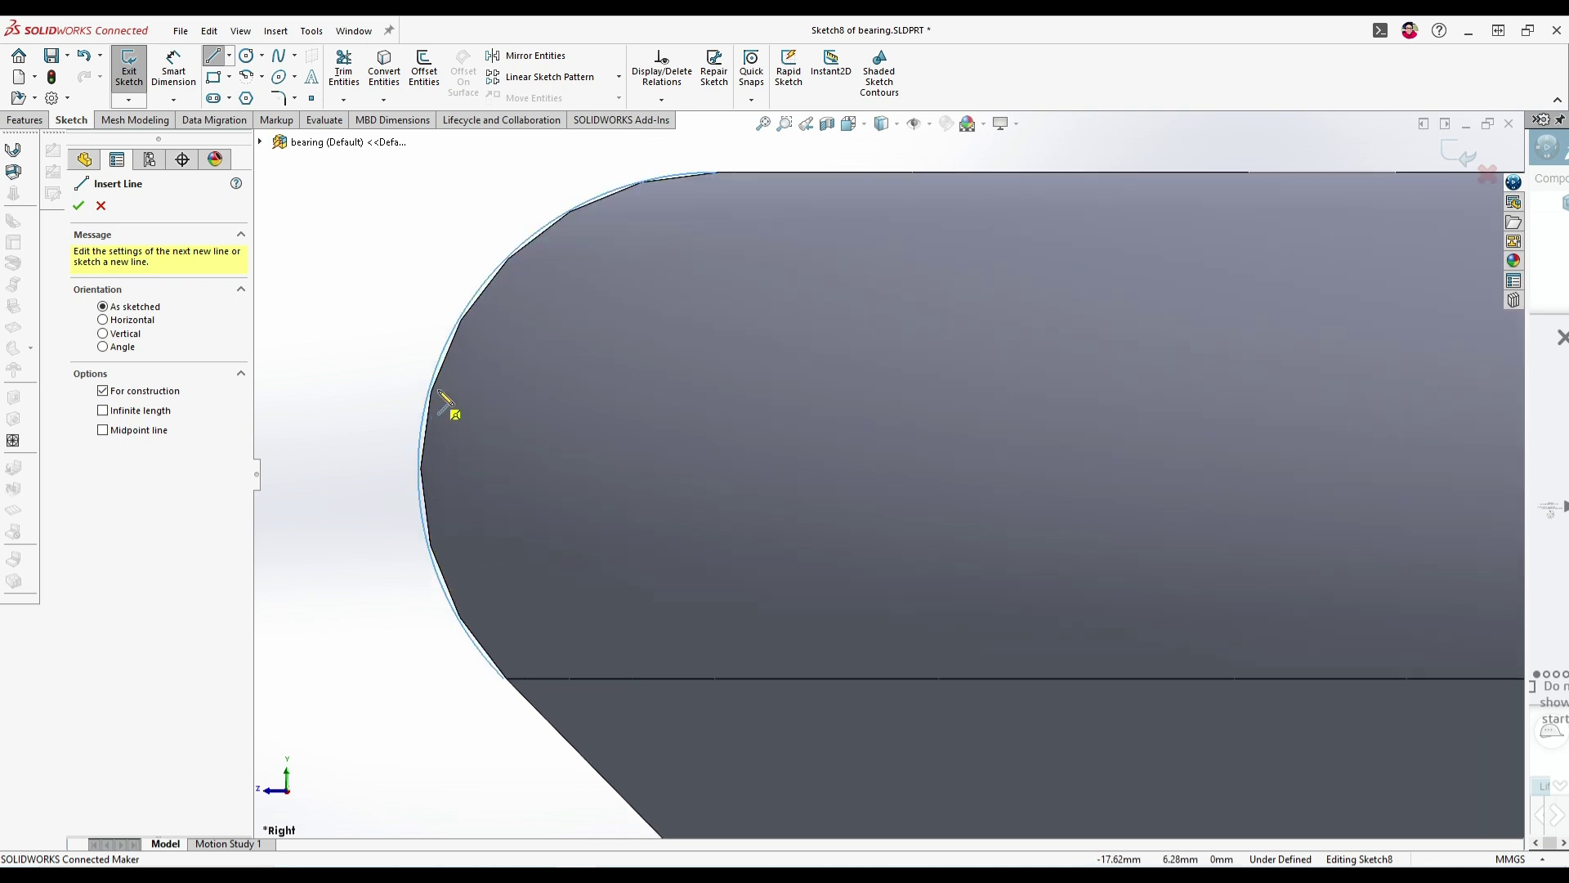
key(Escape)
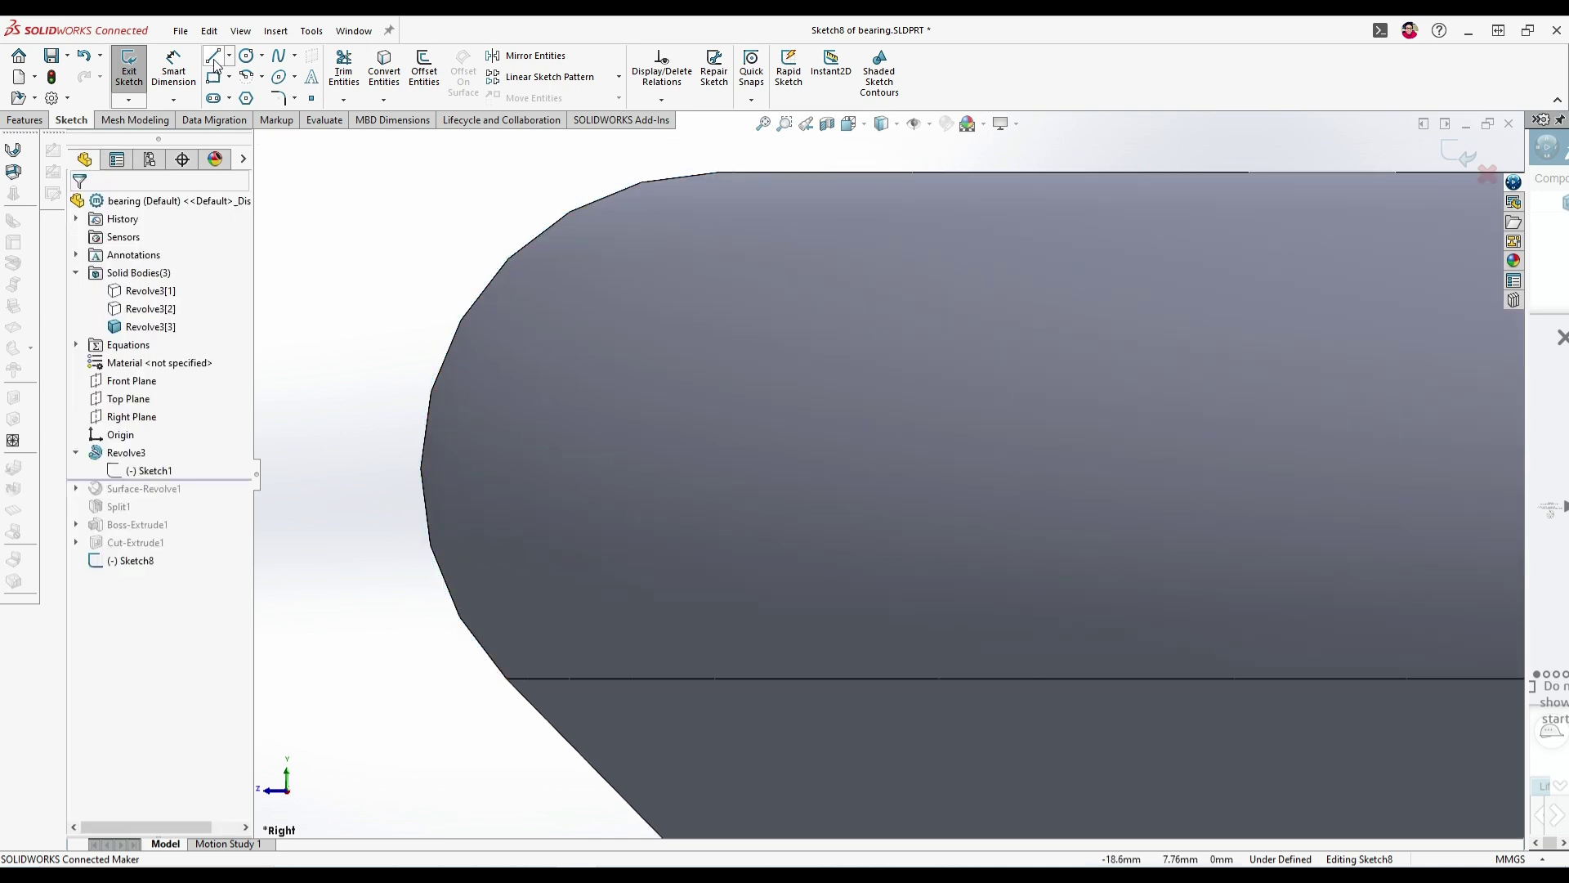
click(246, 55)
scroll(791, 470, up, 3)
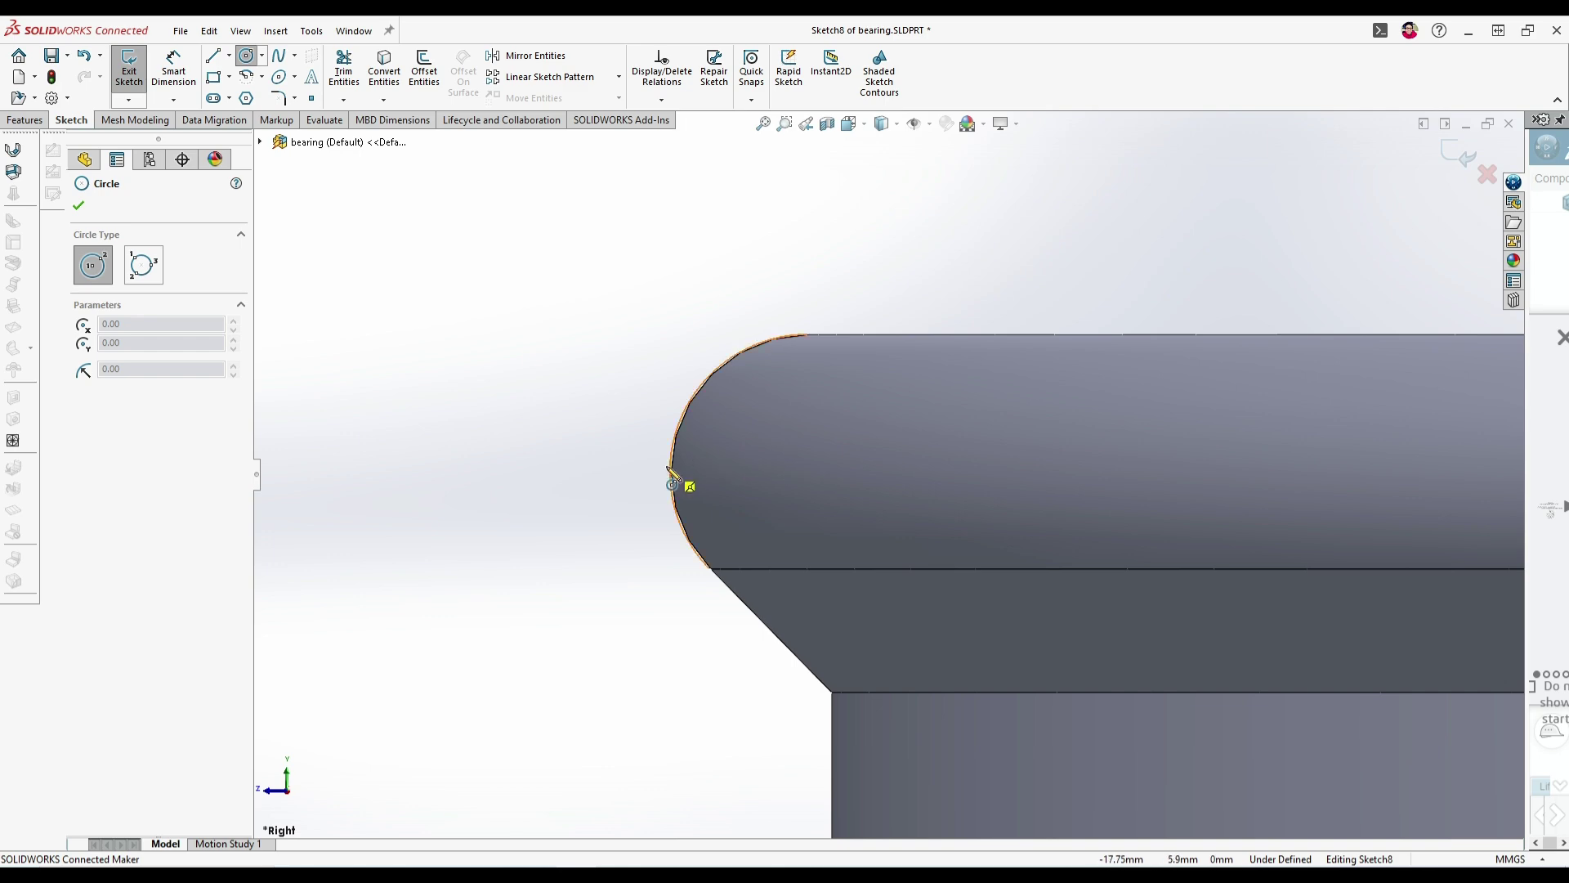
key(Escape)
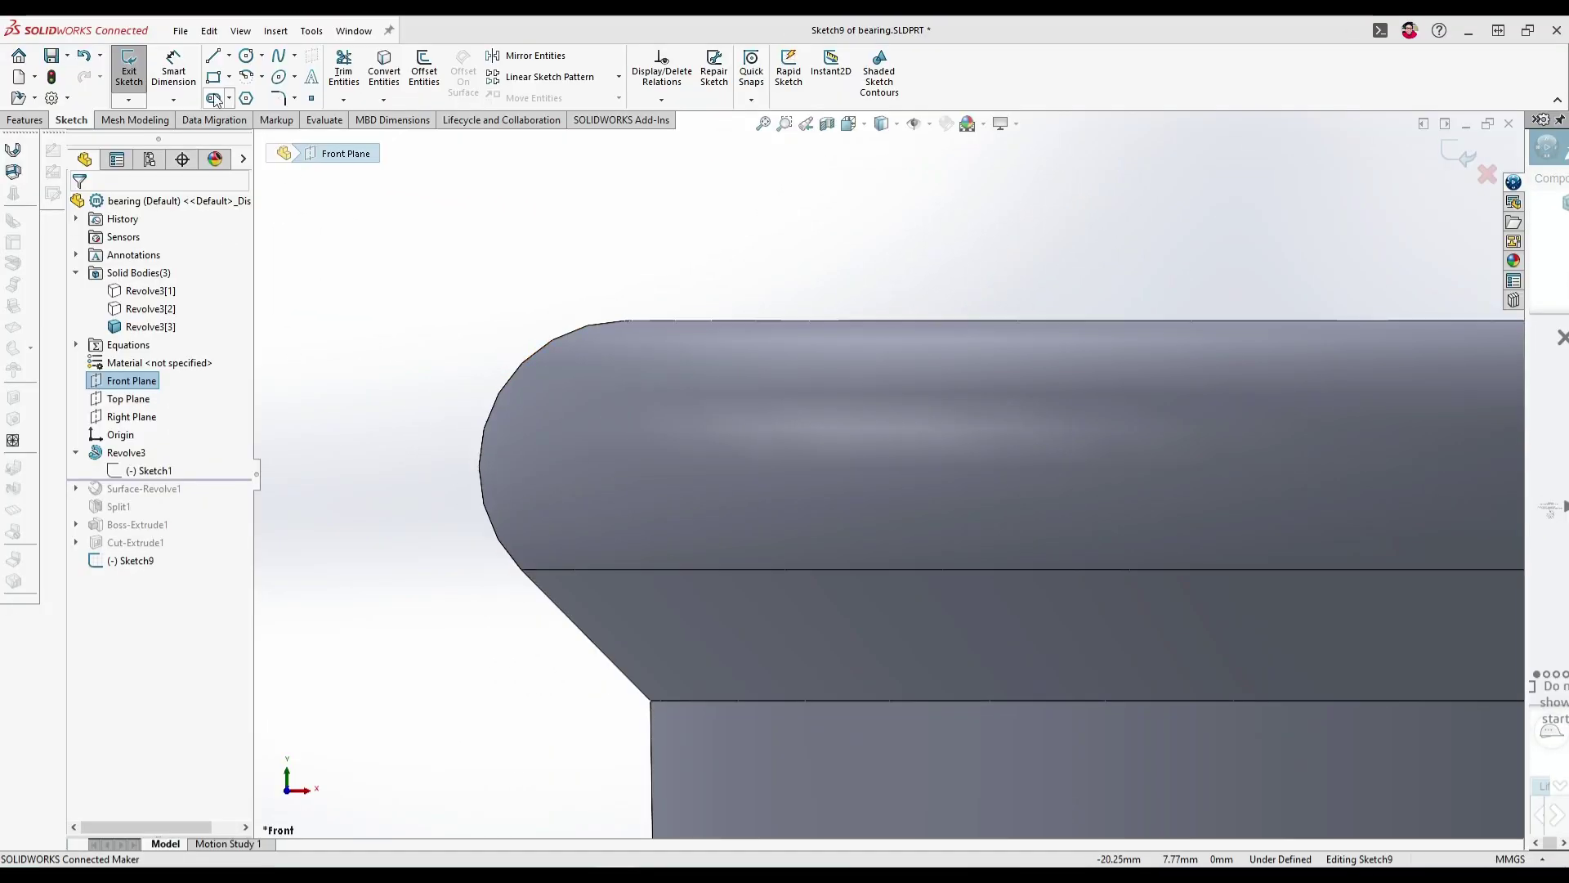
- In the Front Plane sketch, draw a vertical construction line about 2.9 mm long from the rounded rim's top to its lower edge
click(229, 56)
click(241, 94)
scroll(543, 410, up, 2)
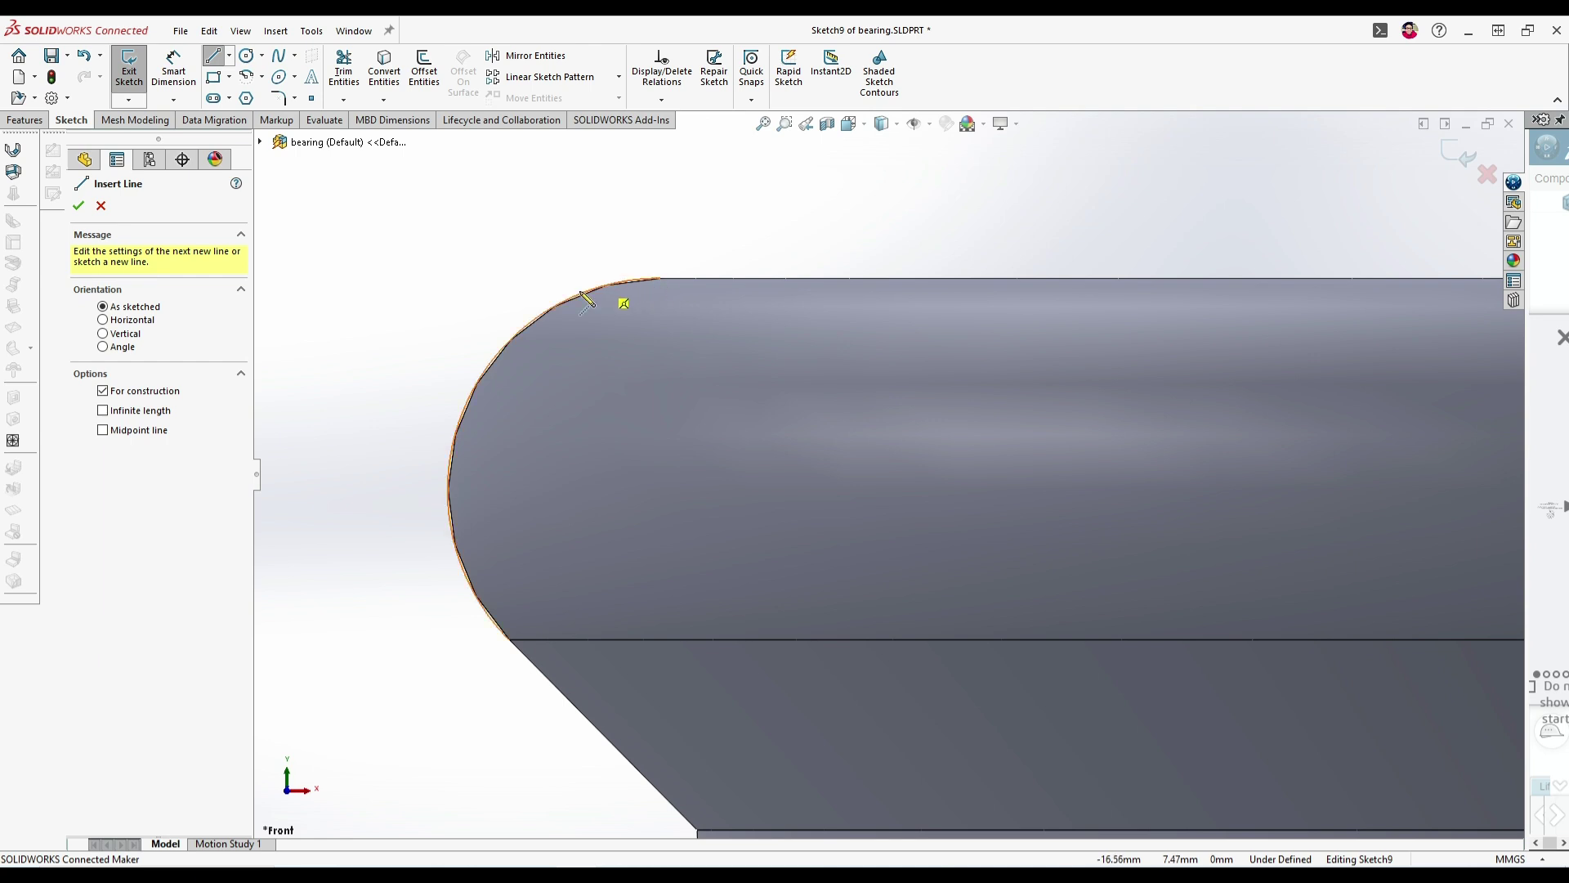
click(660, 278)
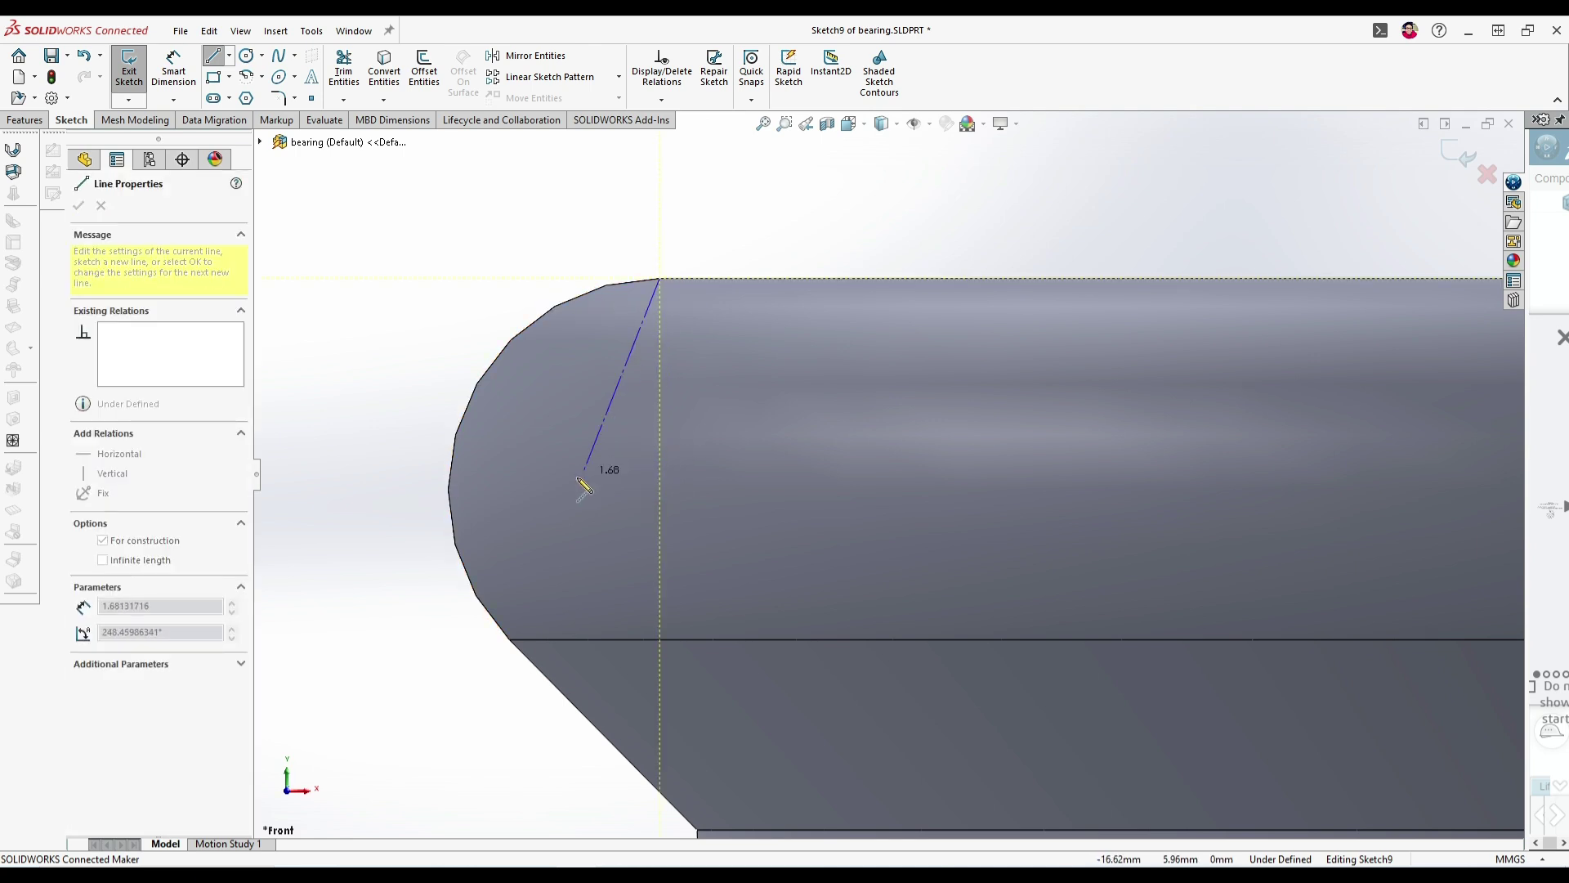
click(662, 639)
key(Escape)
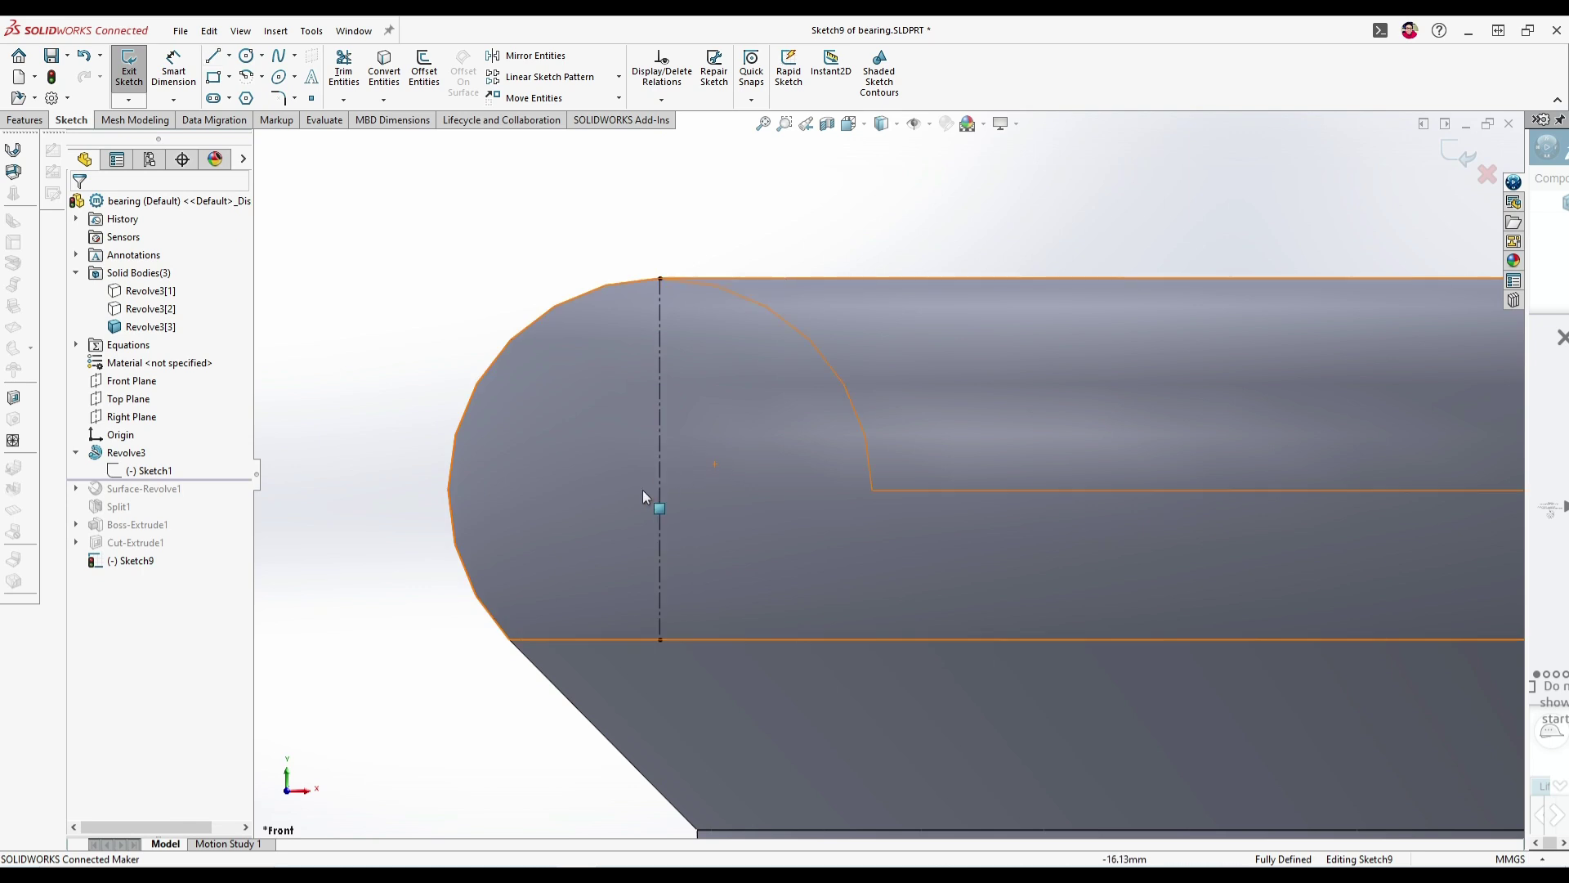
- Try a circle centred on the vertical construction line's midpoint, cancel it, and delete the construction line
click(246, 55)
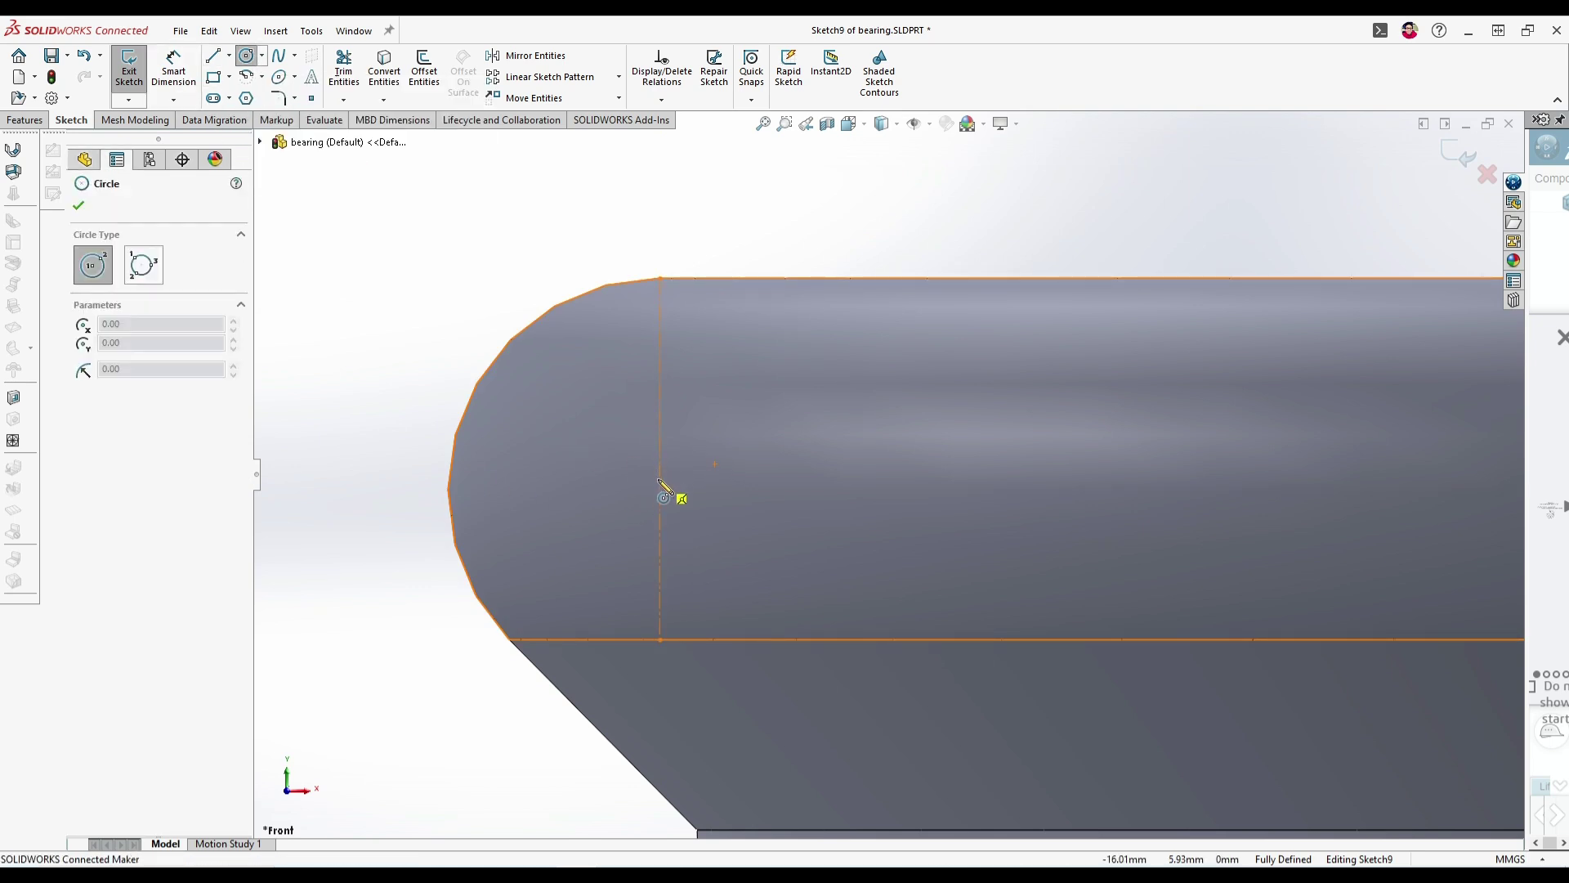
click(661, 460)
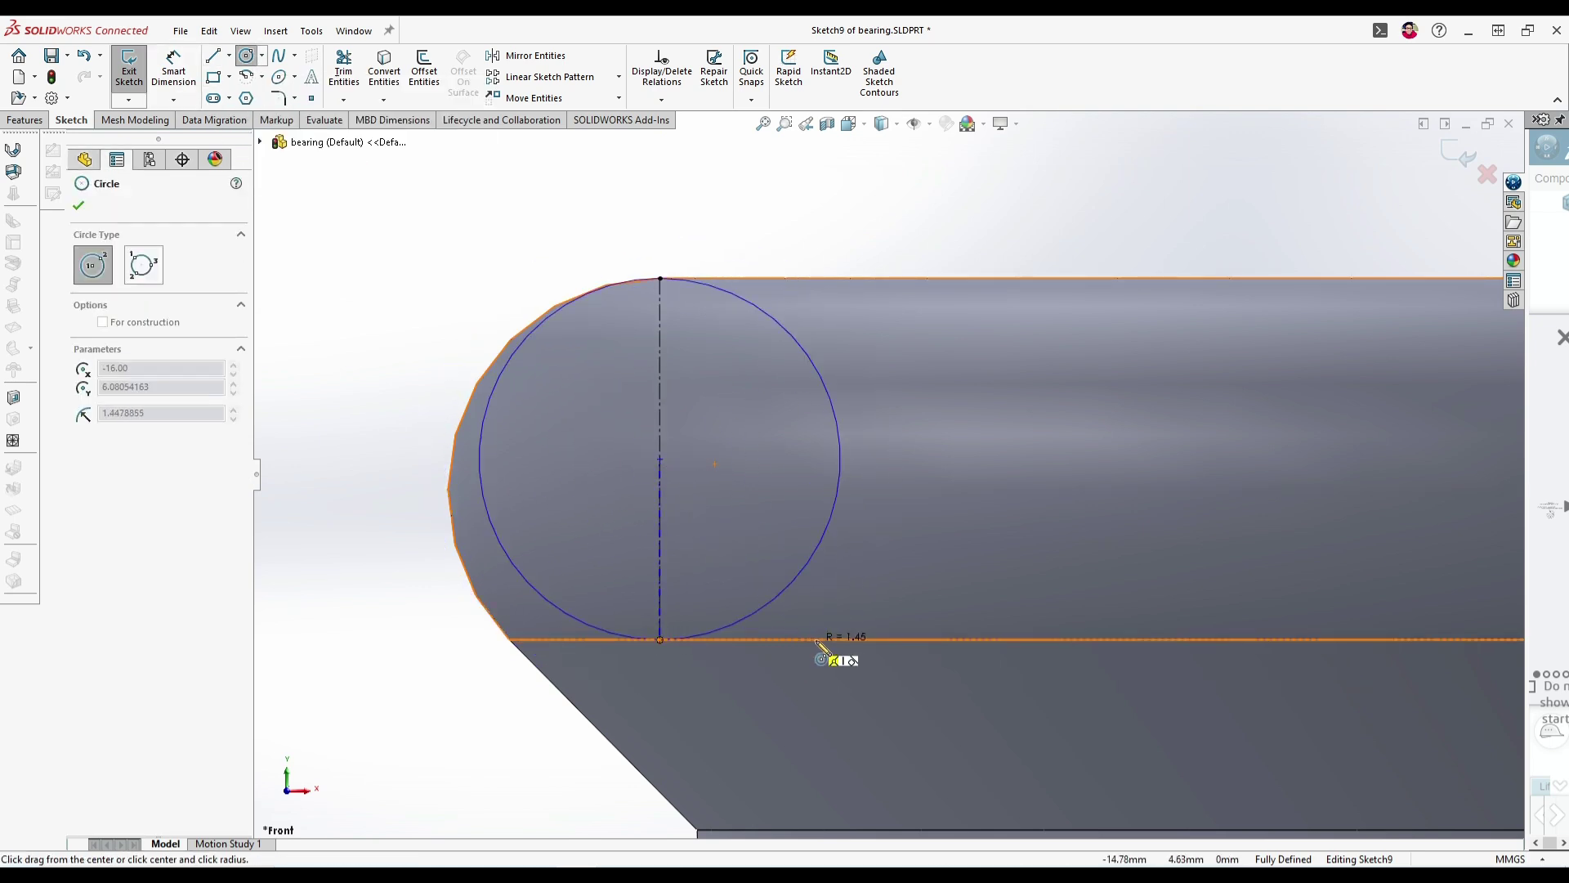
key(Escape)
click(659, 505)
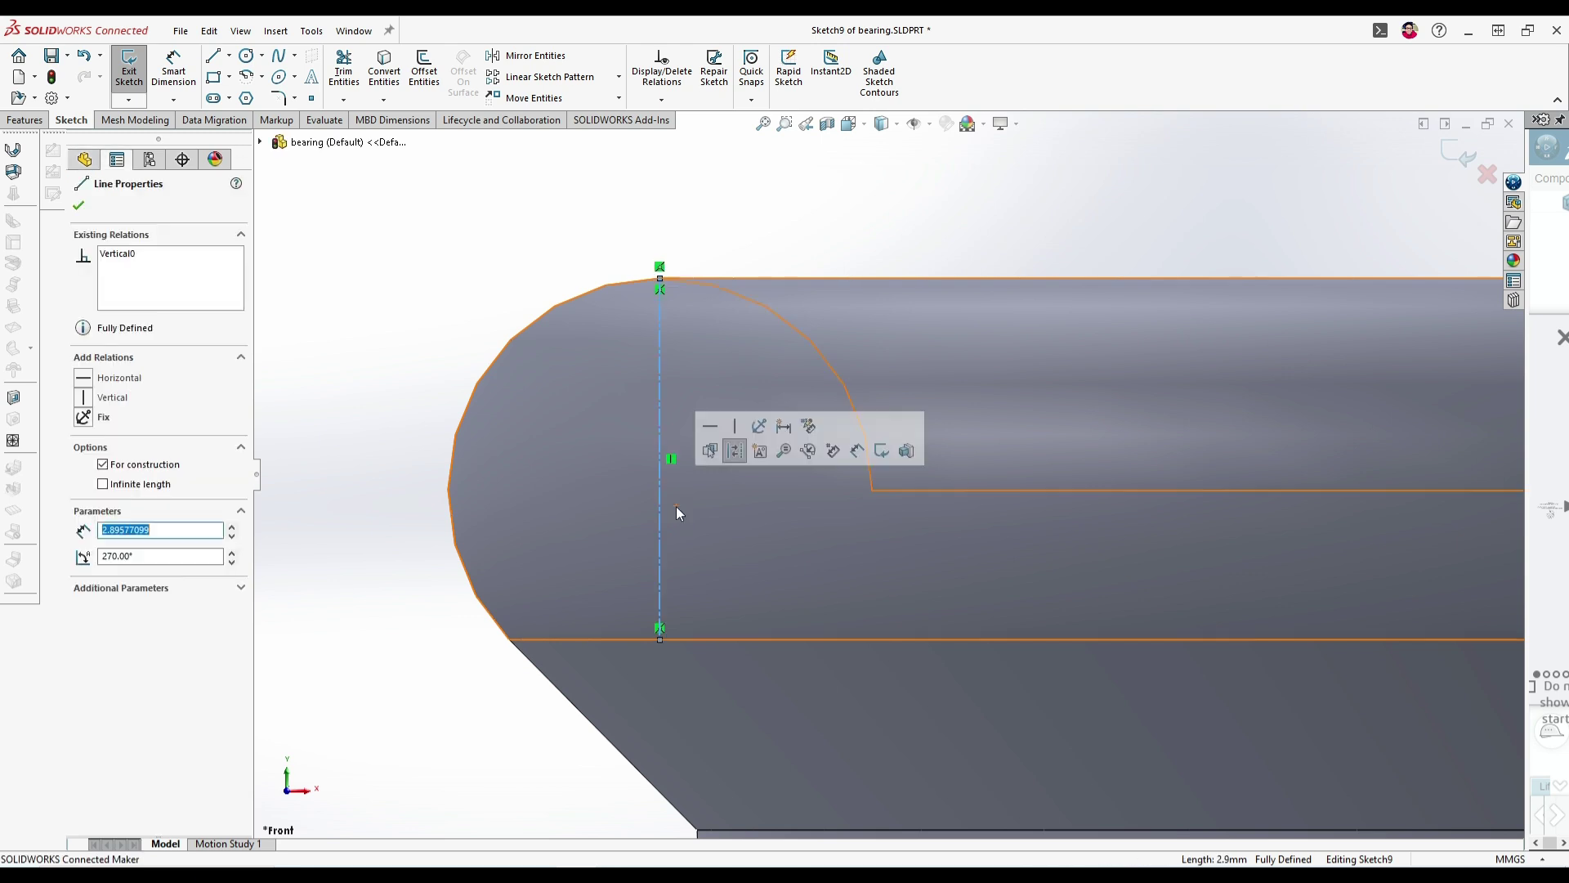
key(Delete)
- Draw a vertical construction line from the top of the rounded rim down to the centre height of its curved profile
click(229, 56)
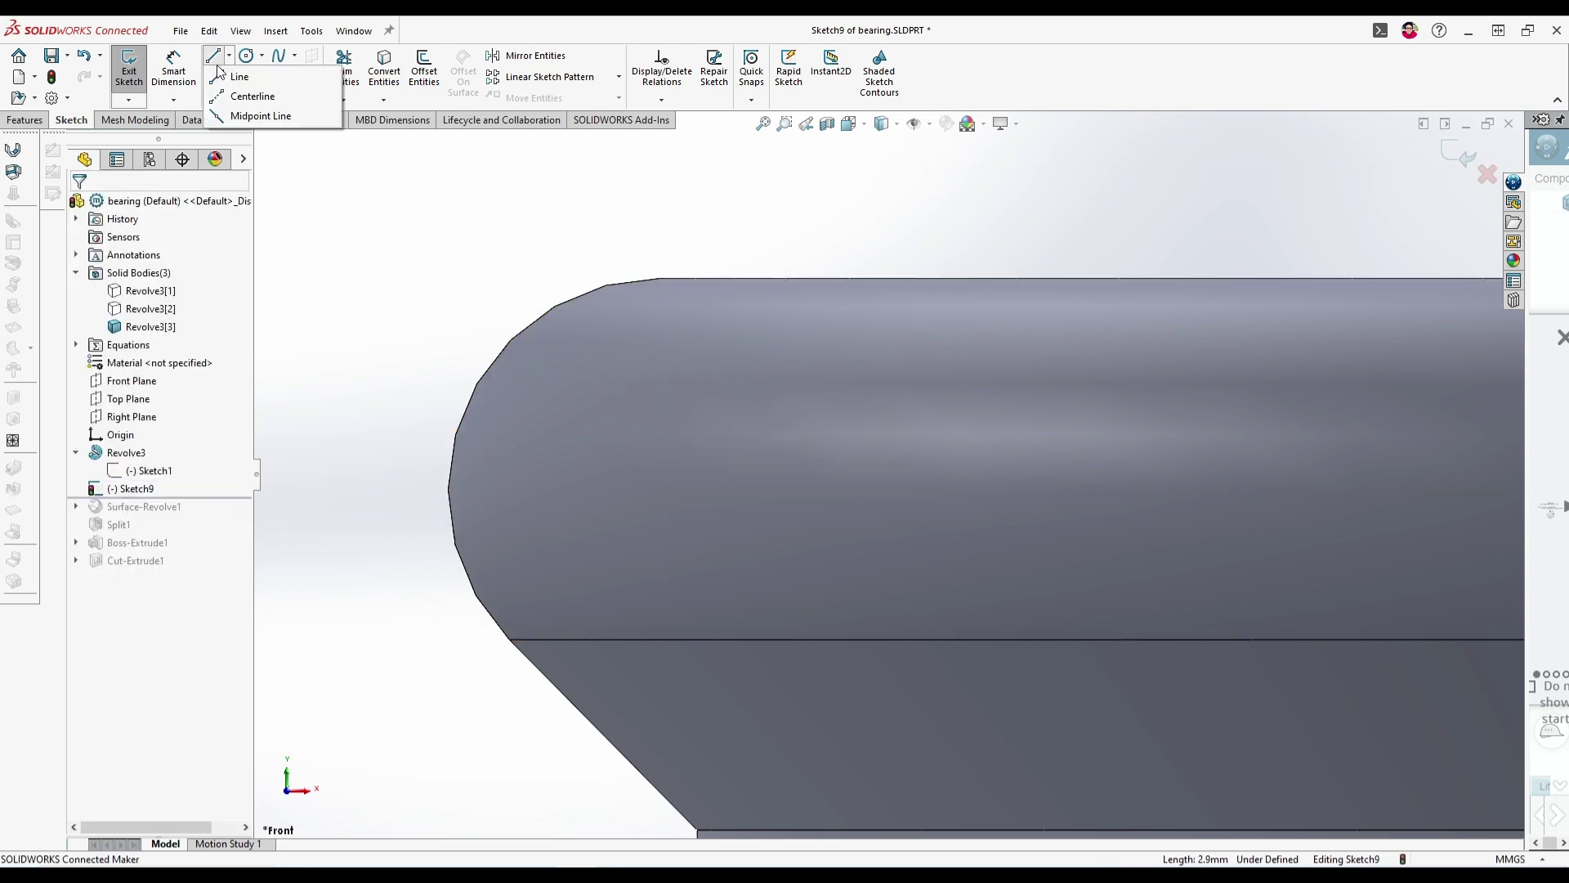
click(249, 96)
click(660, 279)
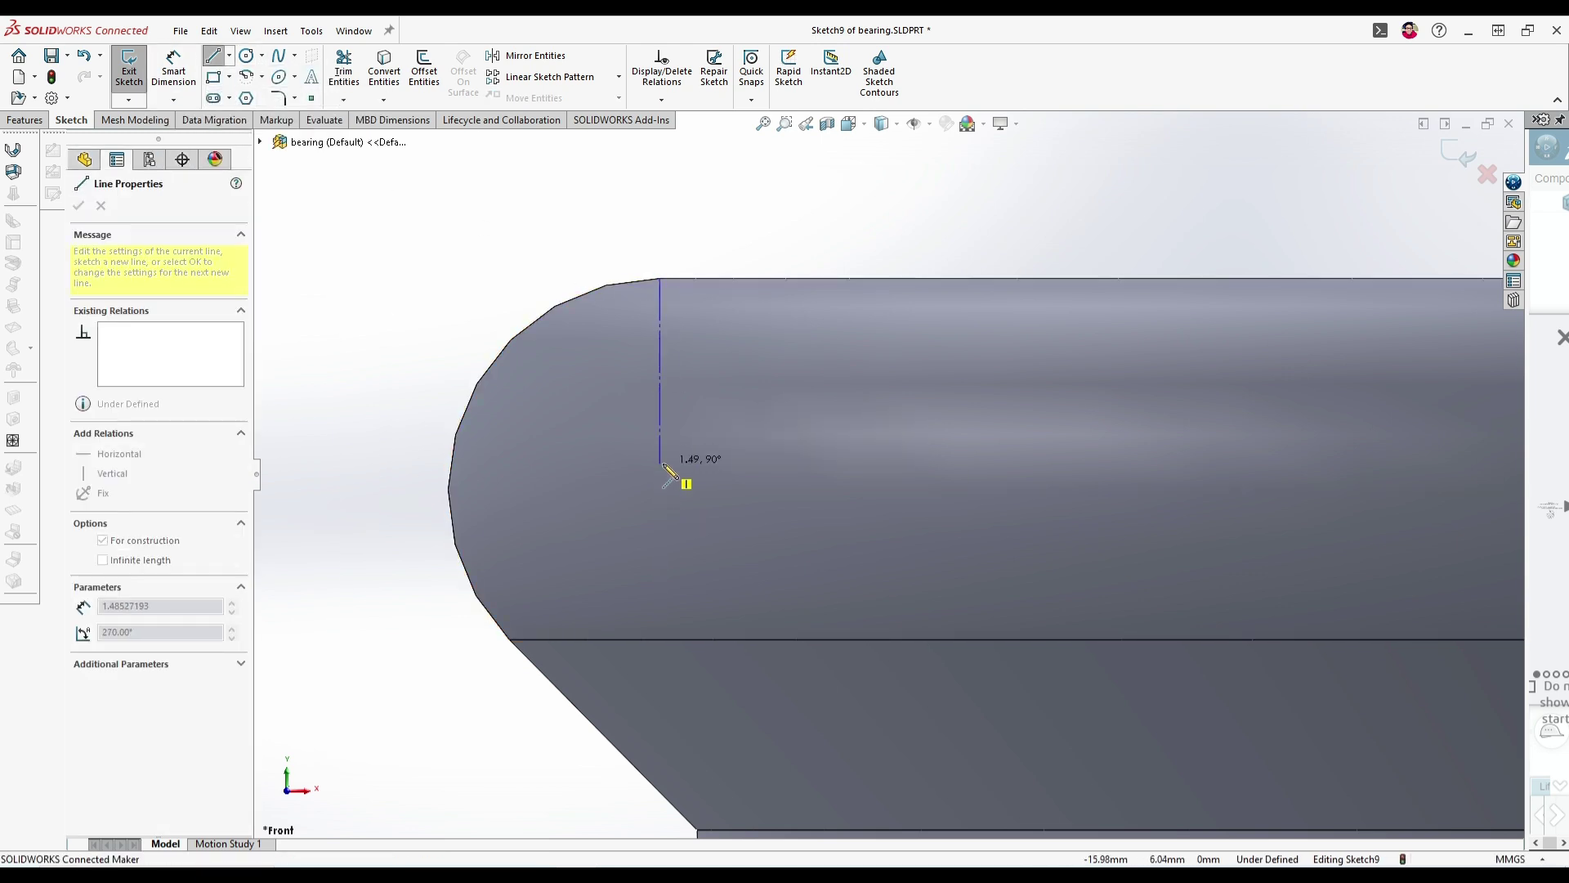
click(660, 490)
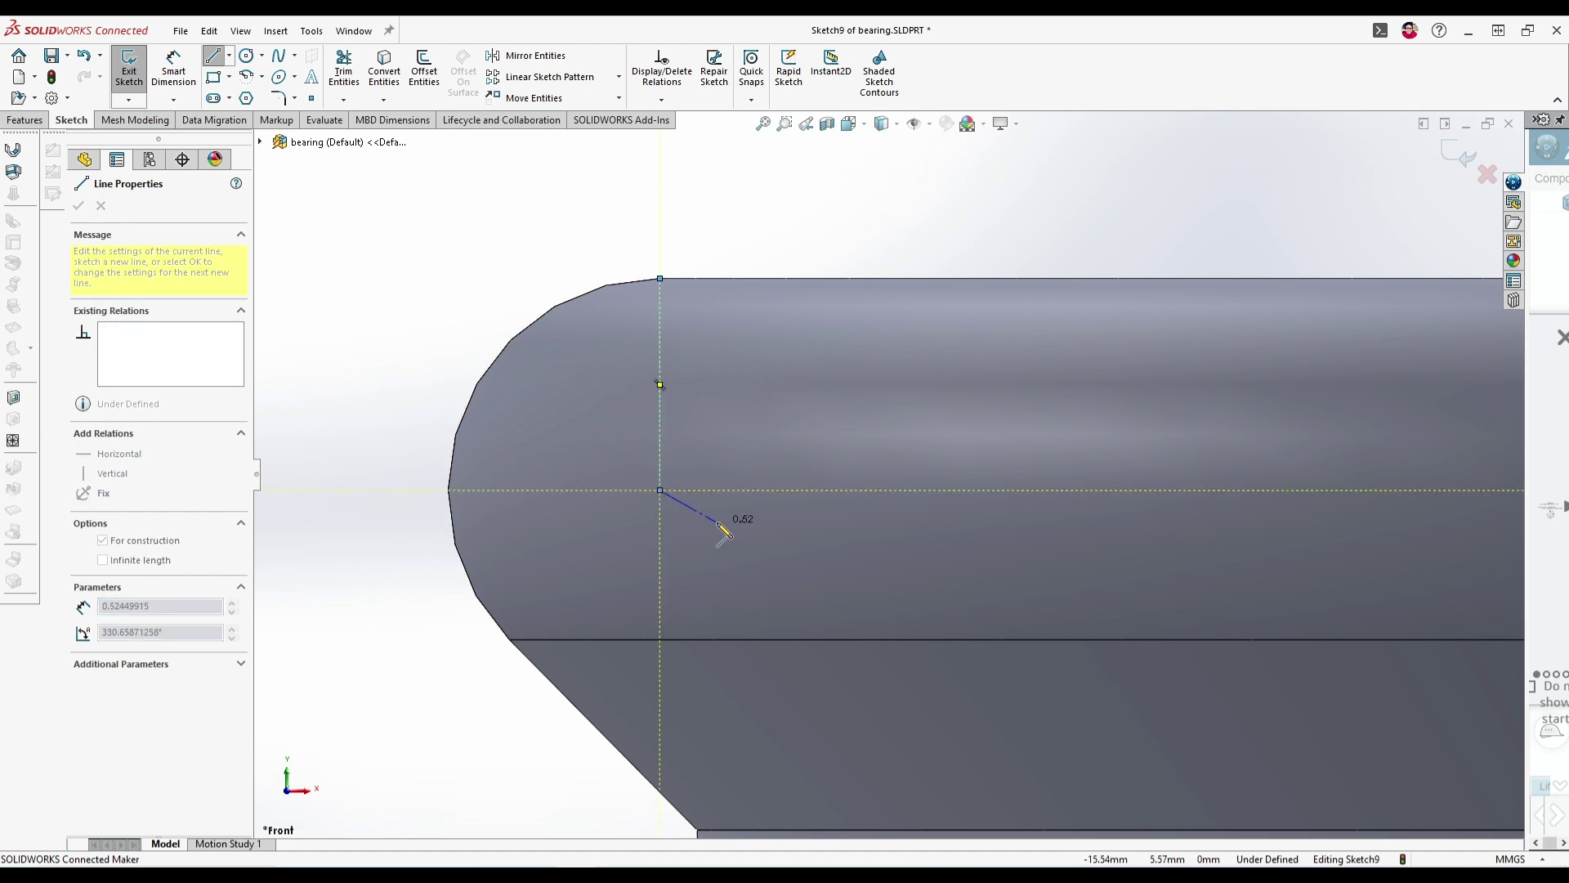
key(Escape)
- Draw a circle centred on the construction line's lower endpoint and set its diameter to 4.5 mm
click(246, 55)
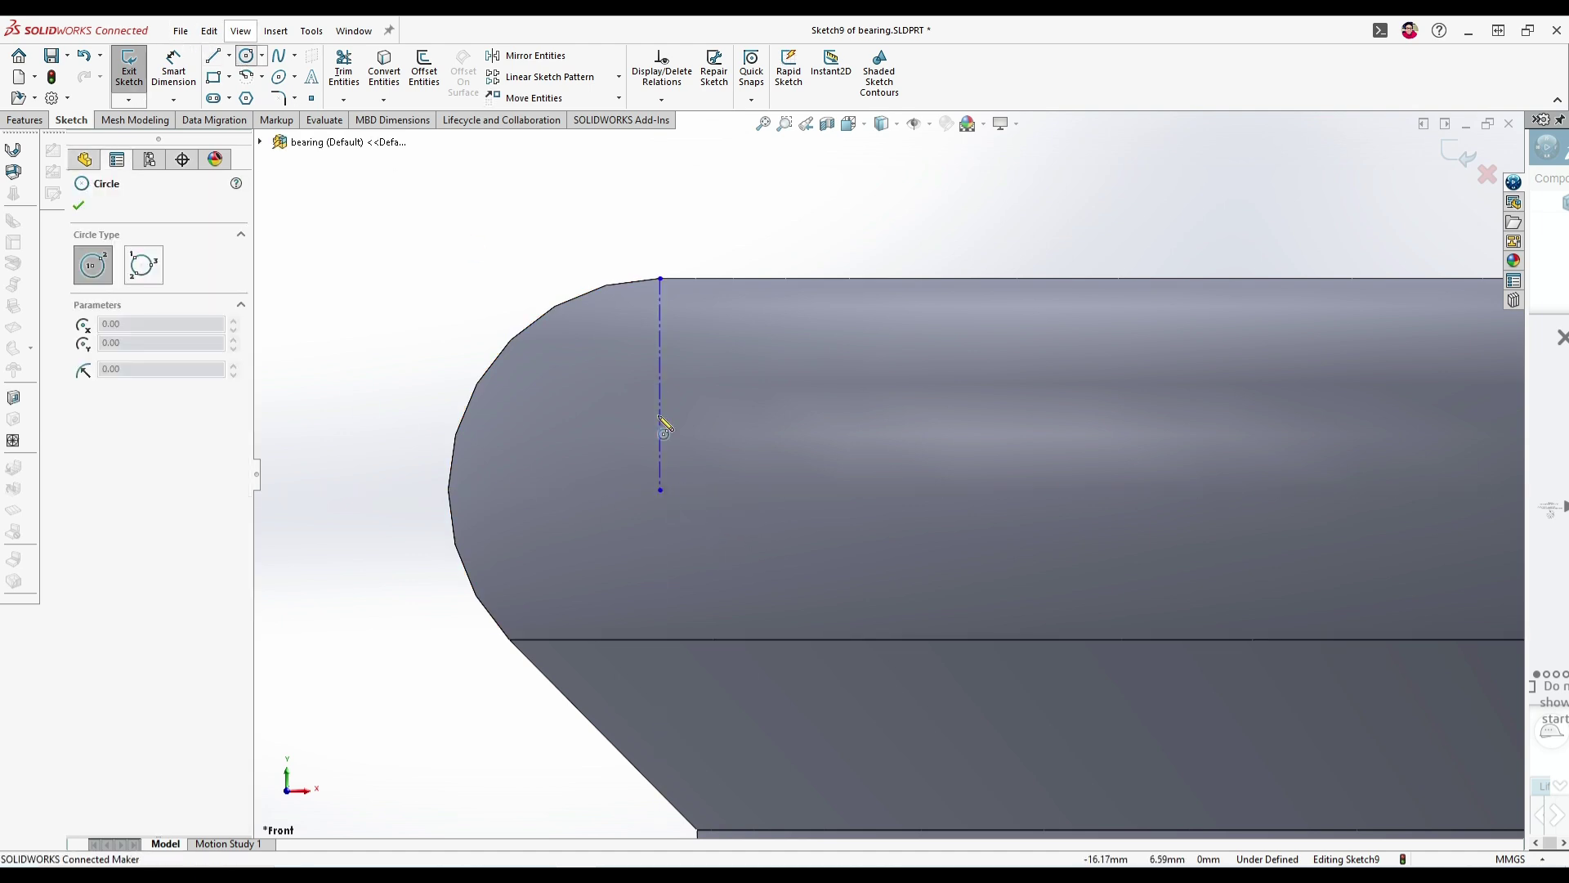
drag(660, 490, 809, 686)
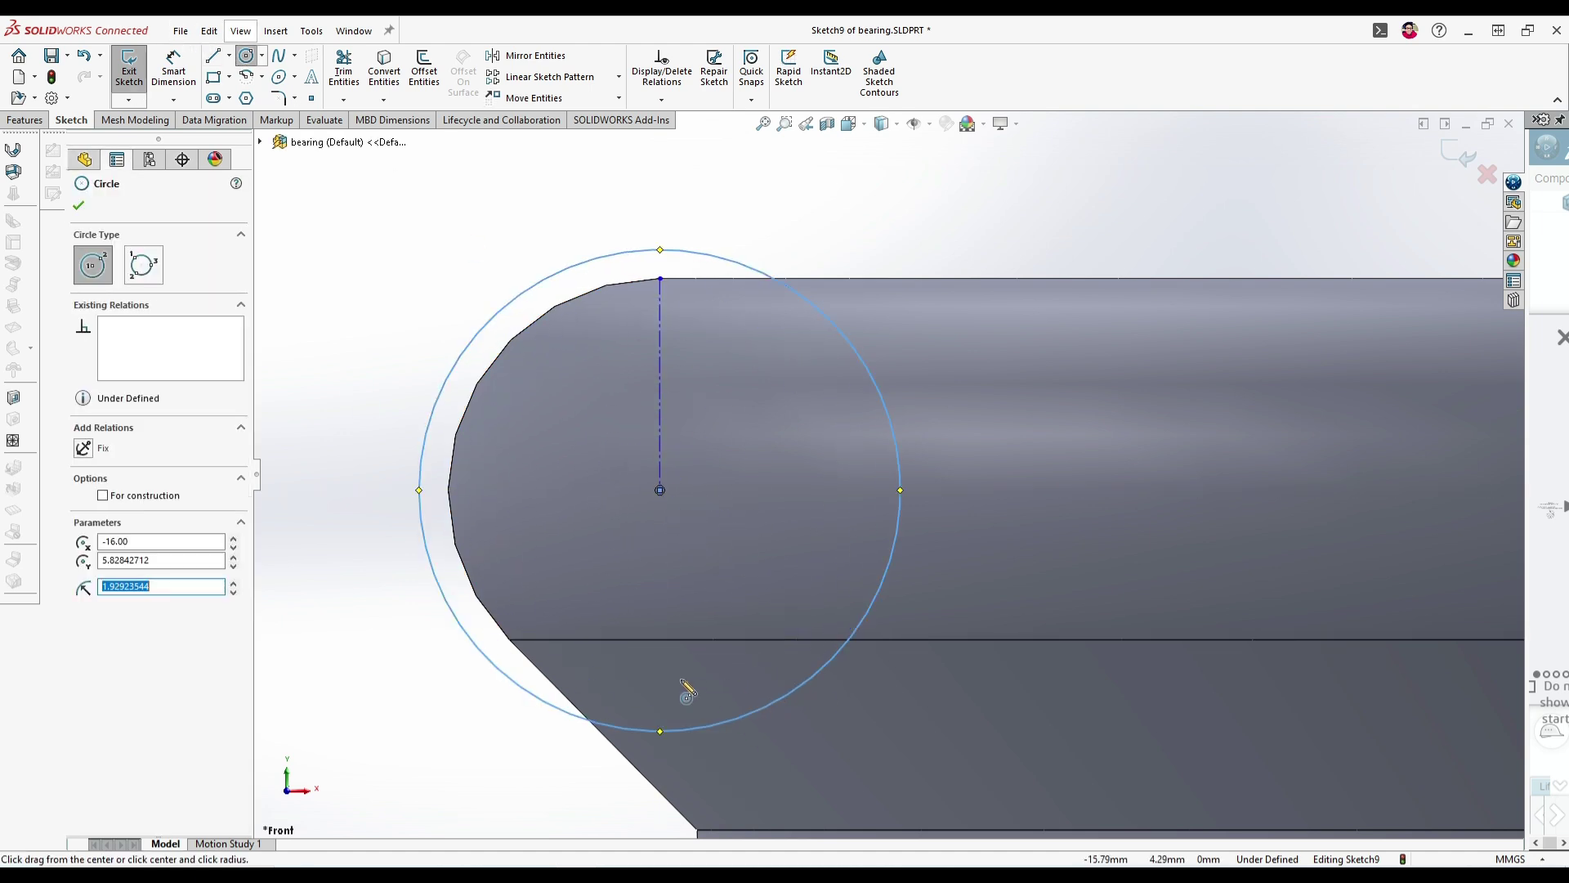
click(174, 67)
click(501, 309)
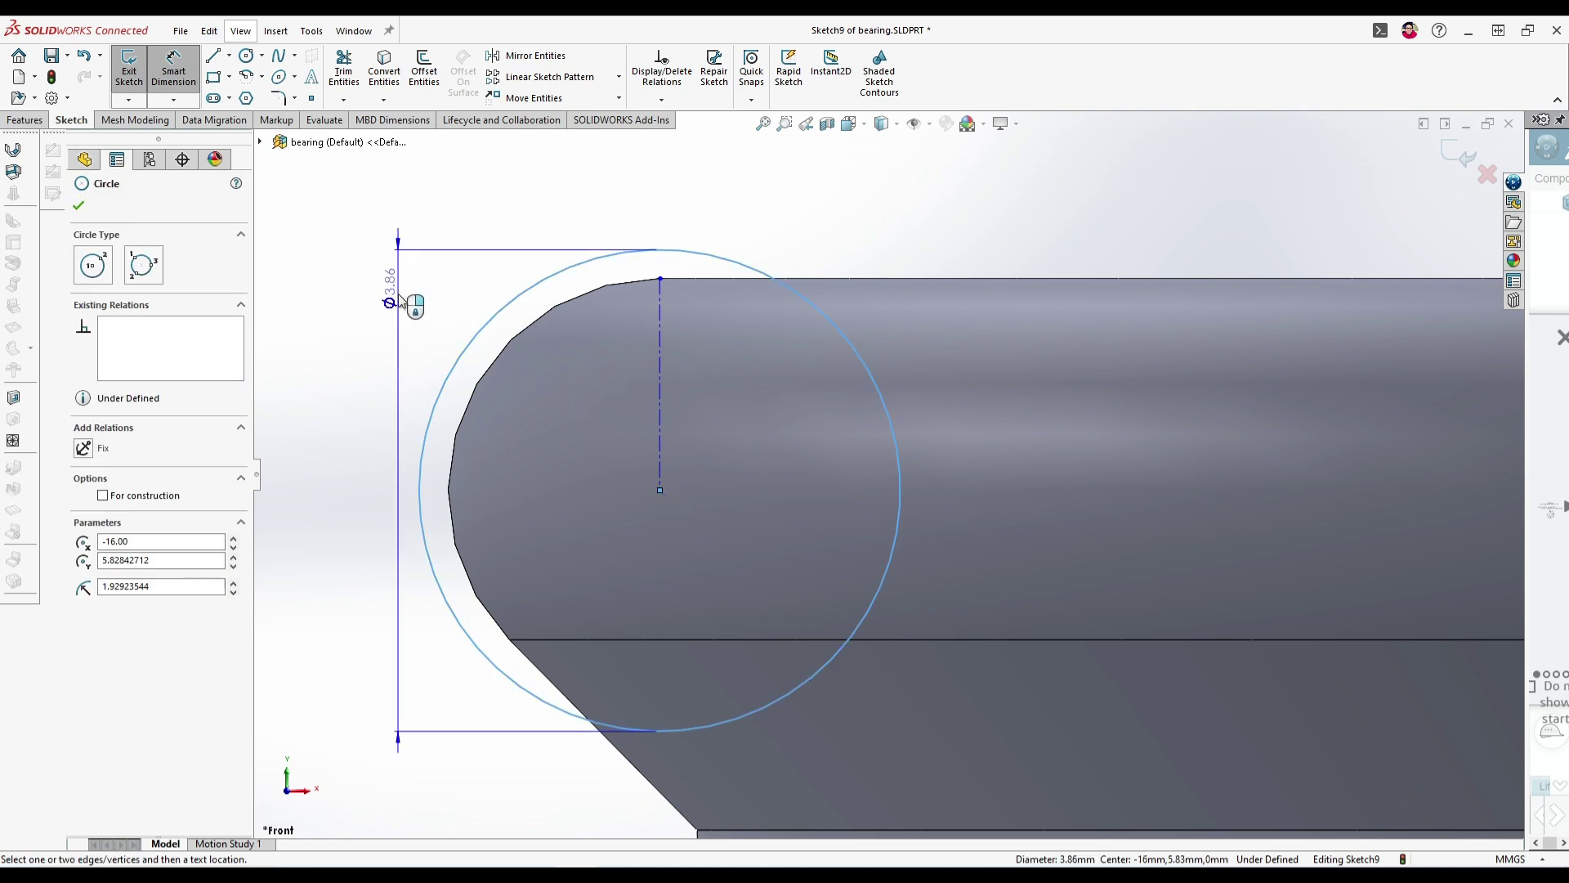
click(445, 401)
text(4.5)
key(Return)
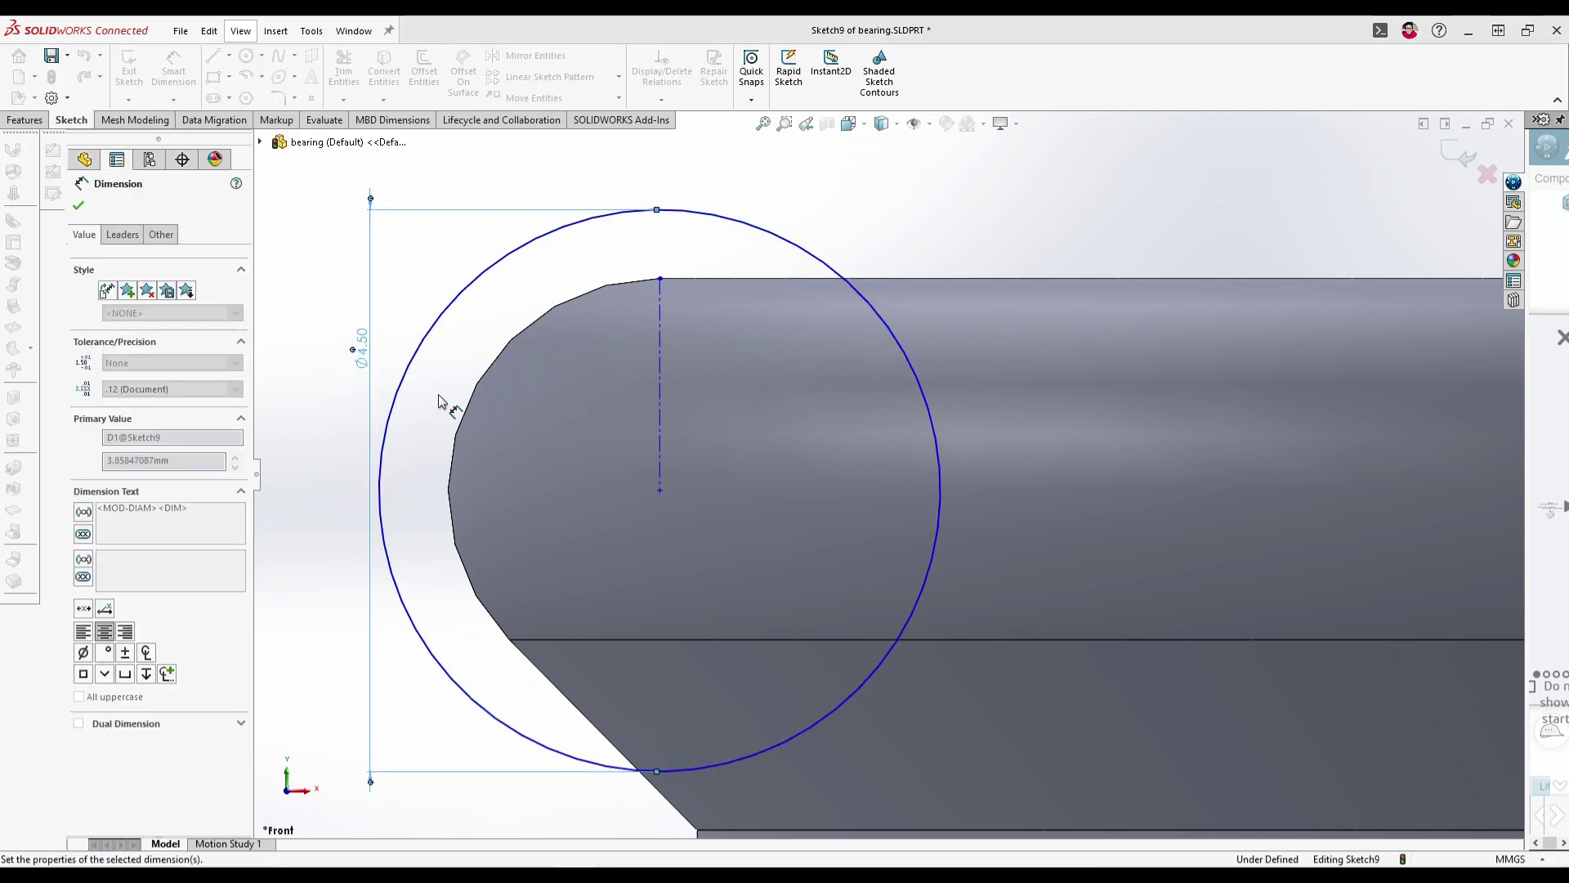
- Undo the circle's diameter change and delete the circle, keeping the construction line
click(174, 67)
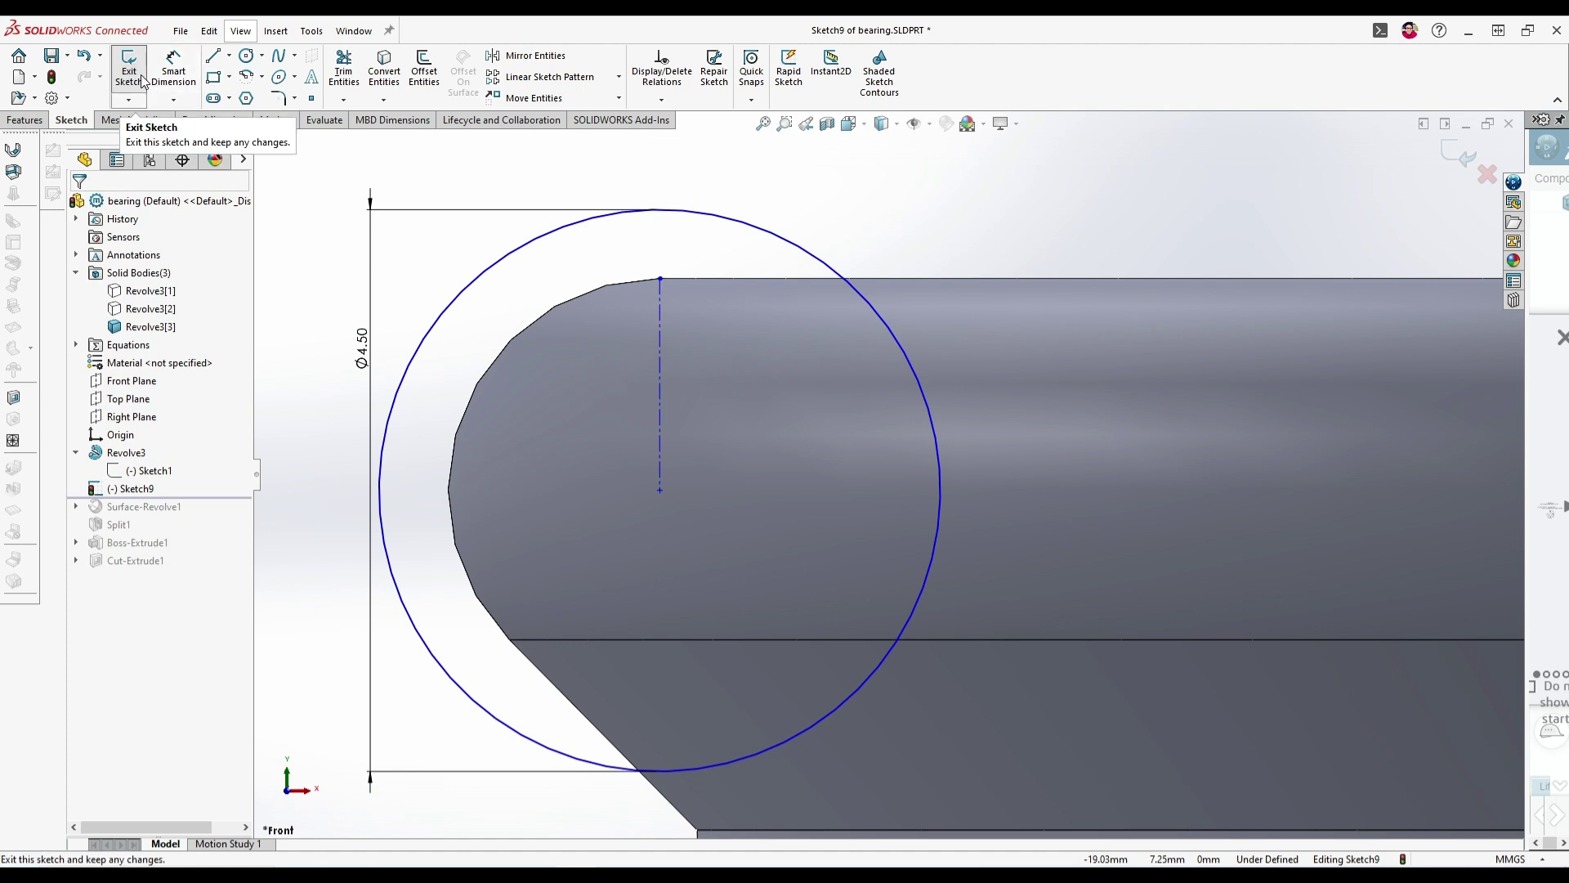
key(ctrl+z)
key(ctrl+z)
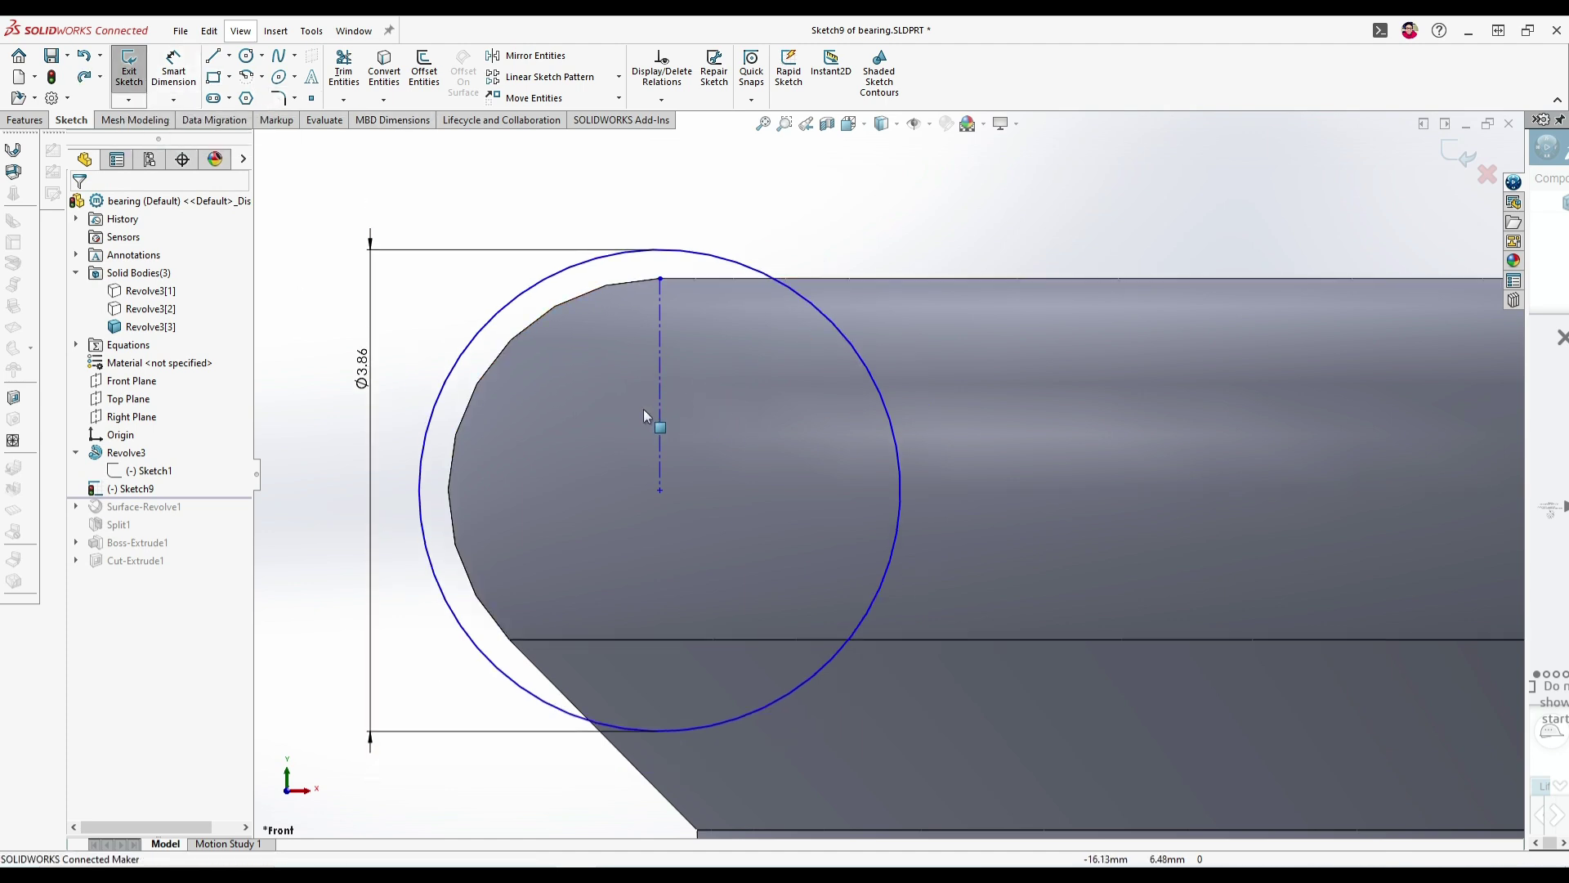
click(886, 411)
key(Delete)
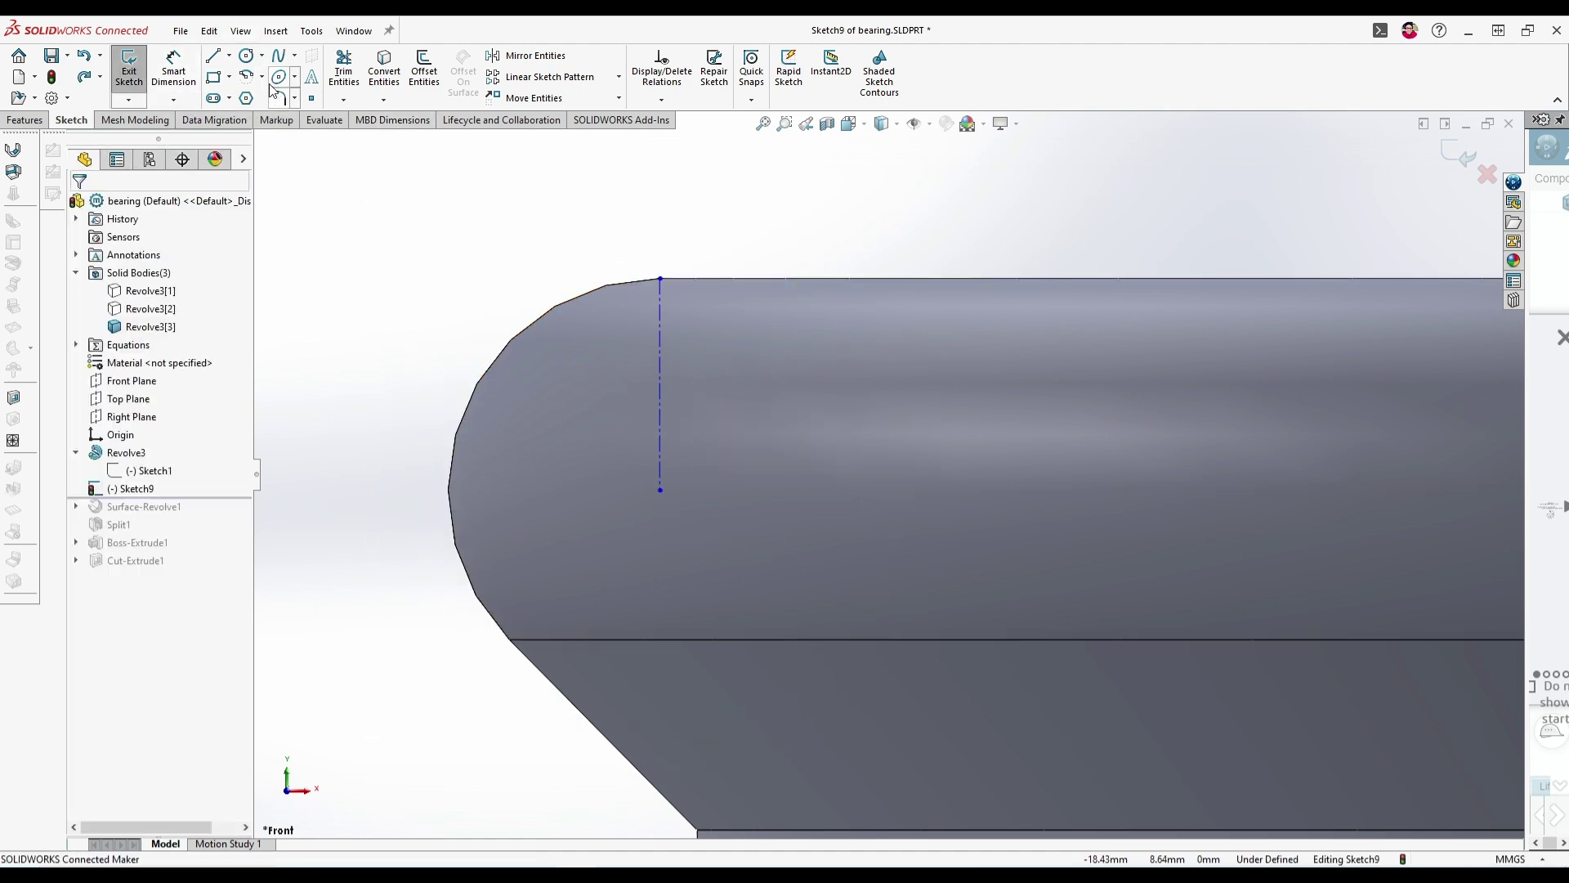
- Draw a 180° centerpoint arc of about 2.03 mm radius around the construction line's lower endpoint, bulging away from the ring
click(250, 78)
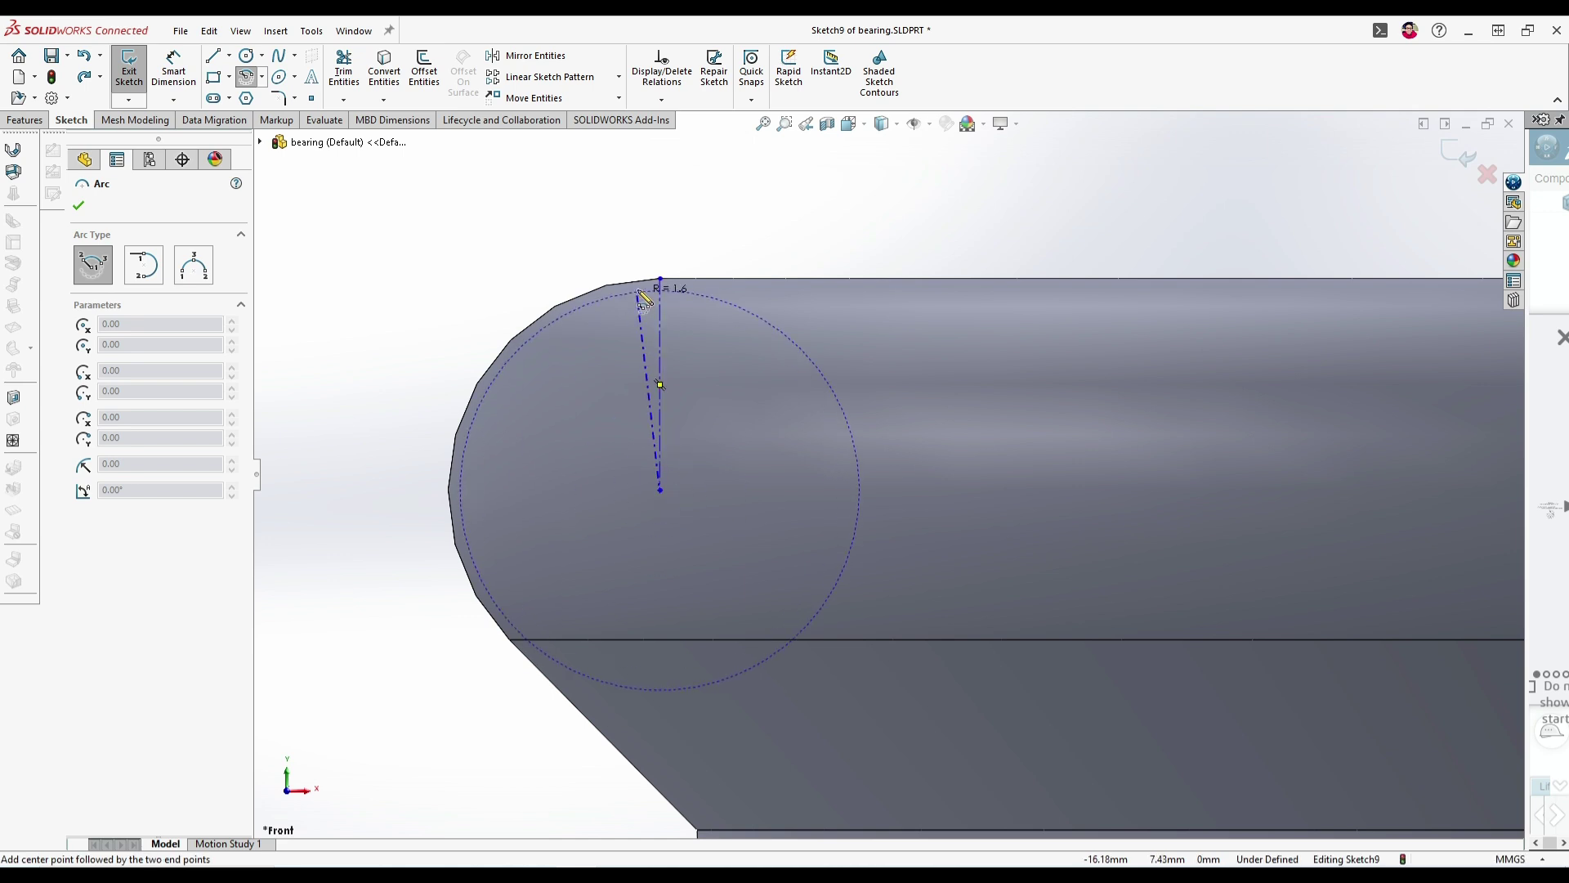
click(660, 237)
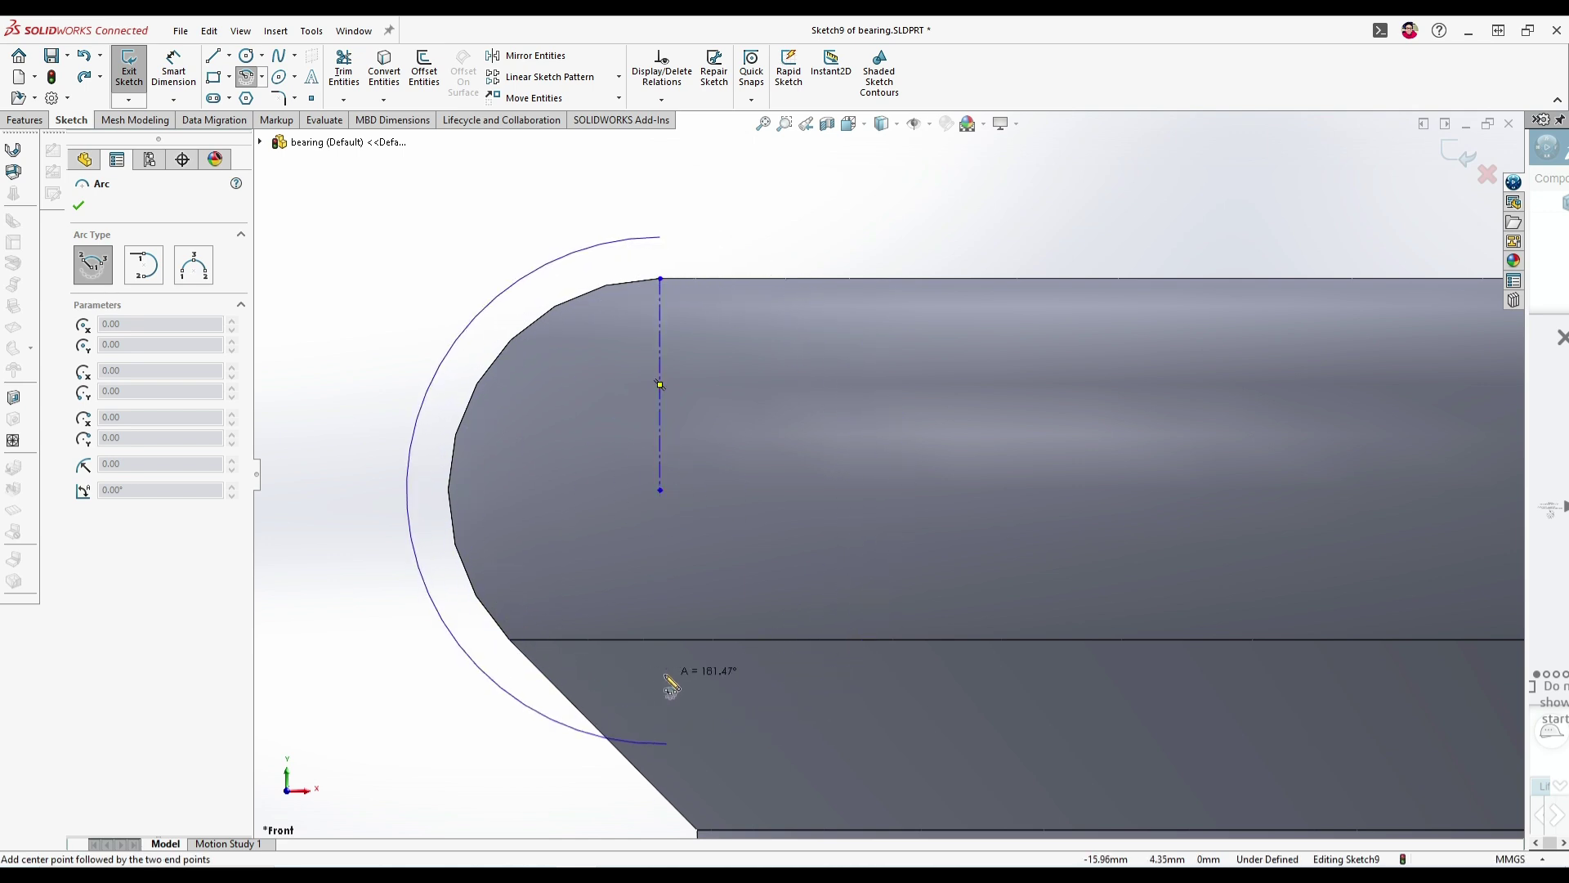
click(662, 744)
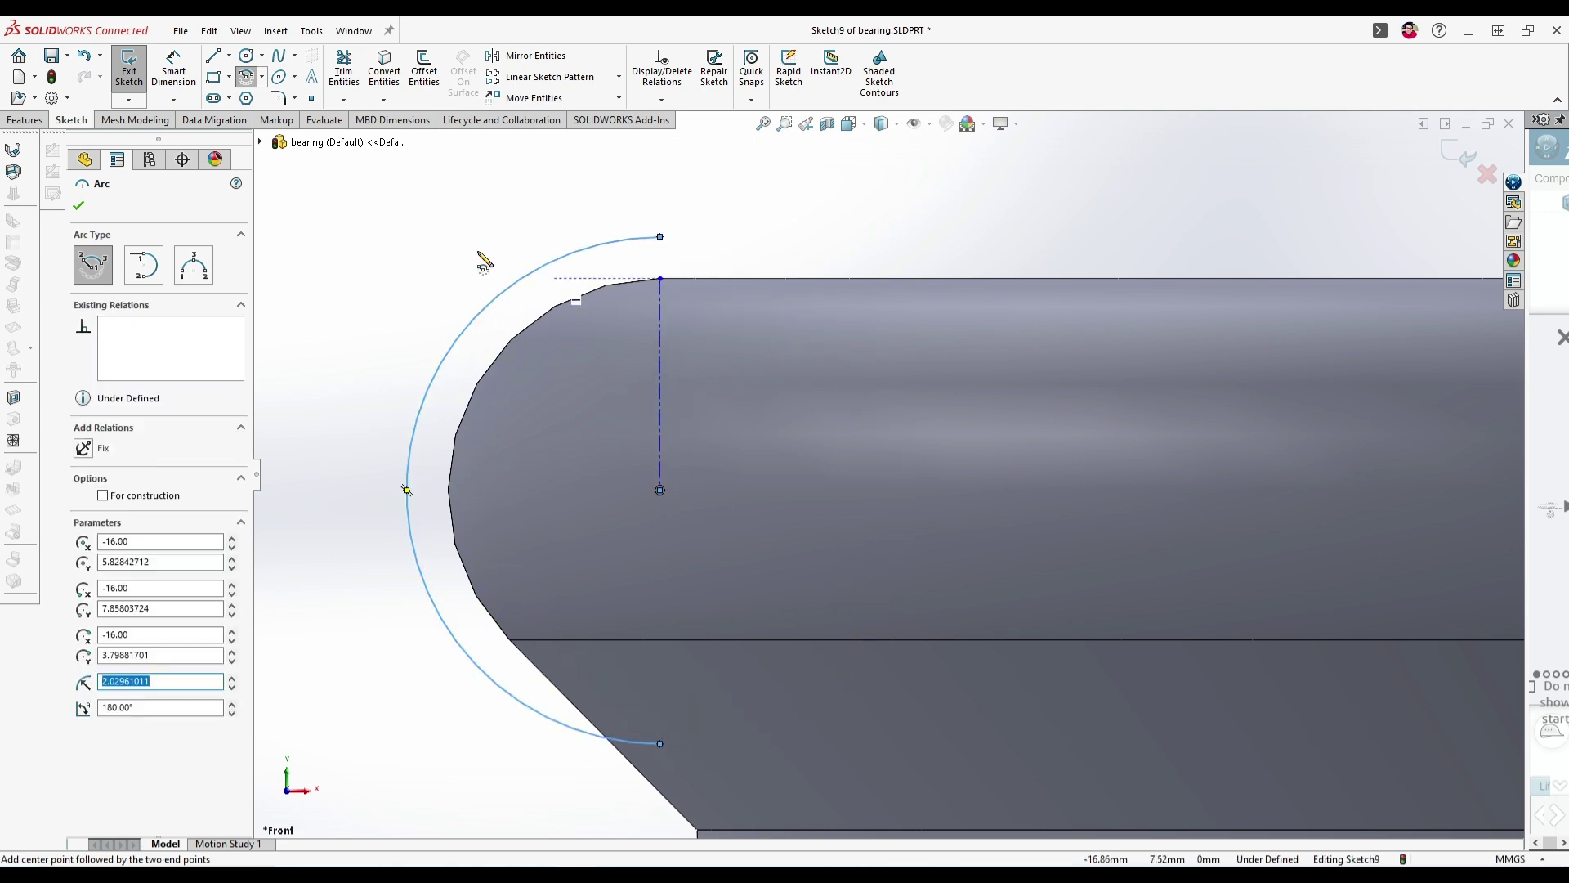
- Exit and reopen the ball-hole sketch, and dimension the semicircular arc with a 2.25 mm radius
click(133, 75)
click(141, 492)
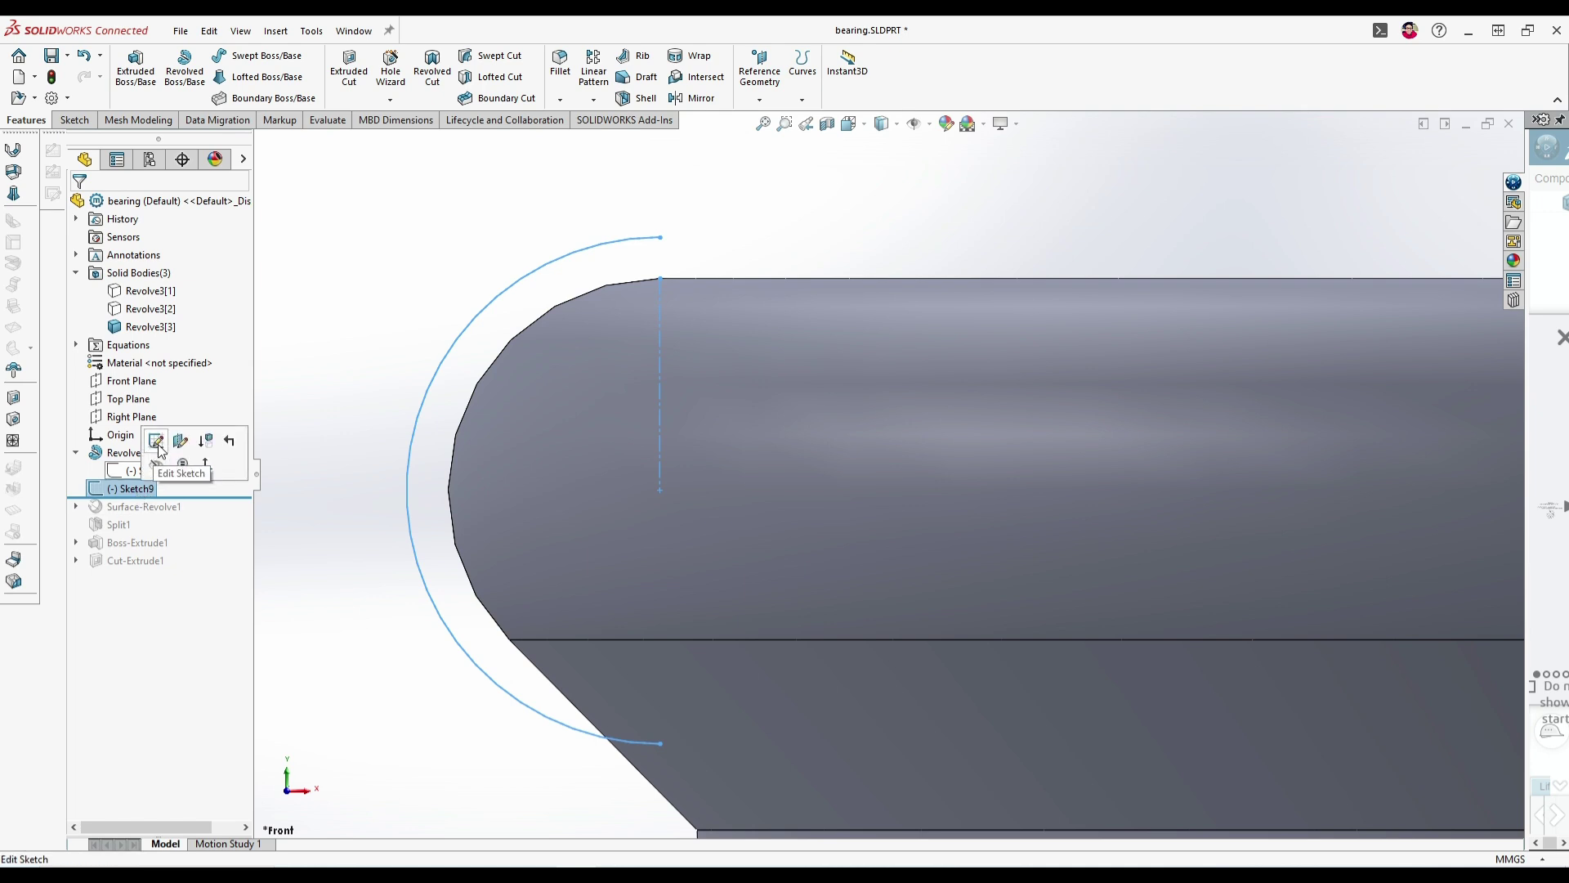
click(157, 442)
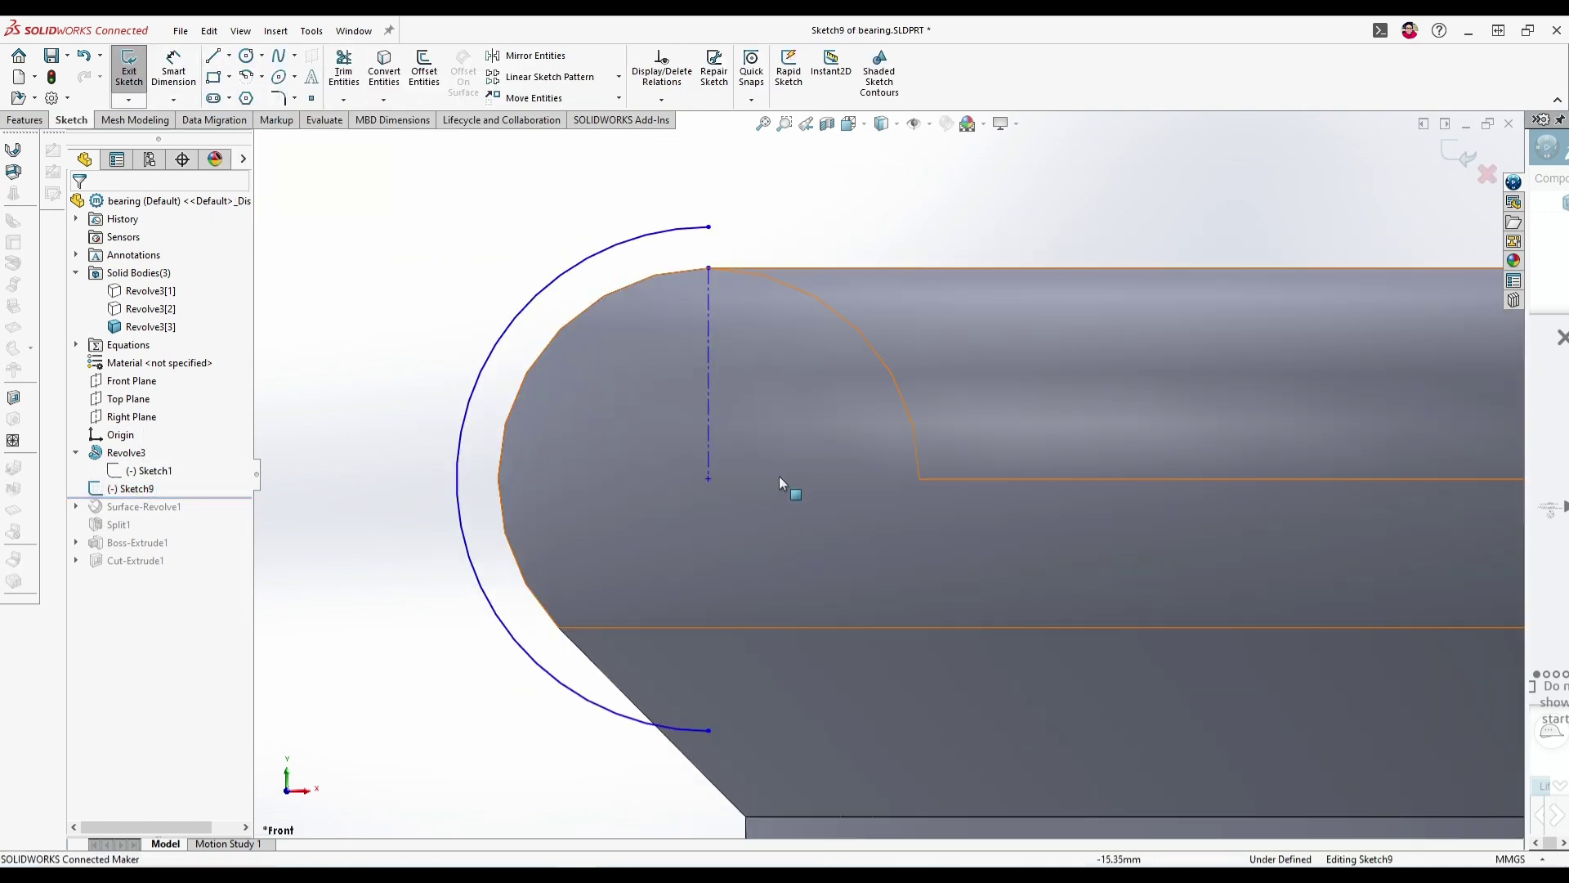
click(174, 69)
click(516, 317)
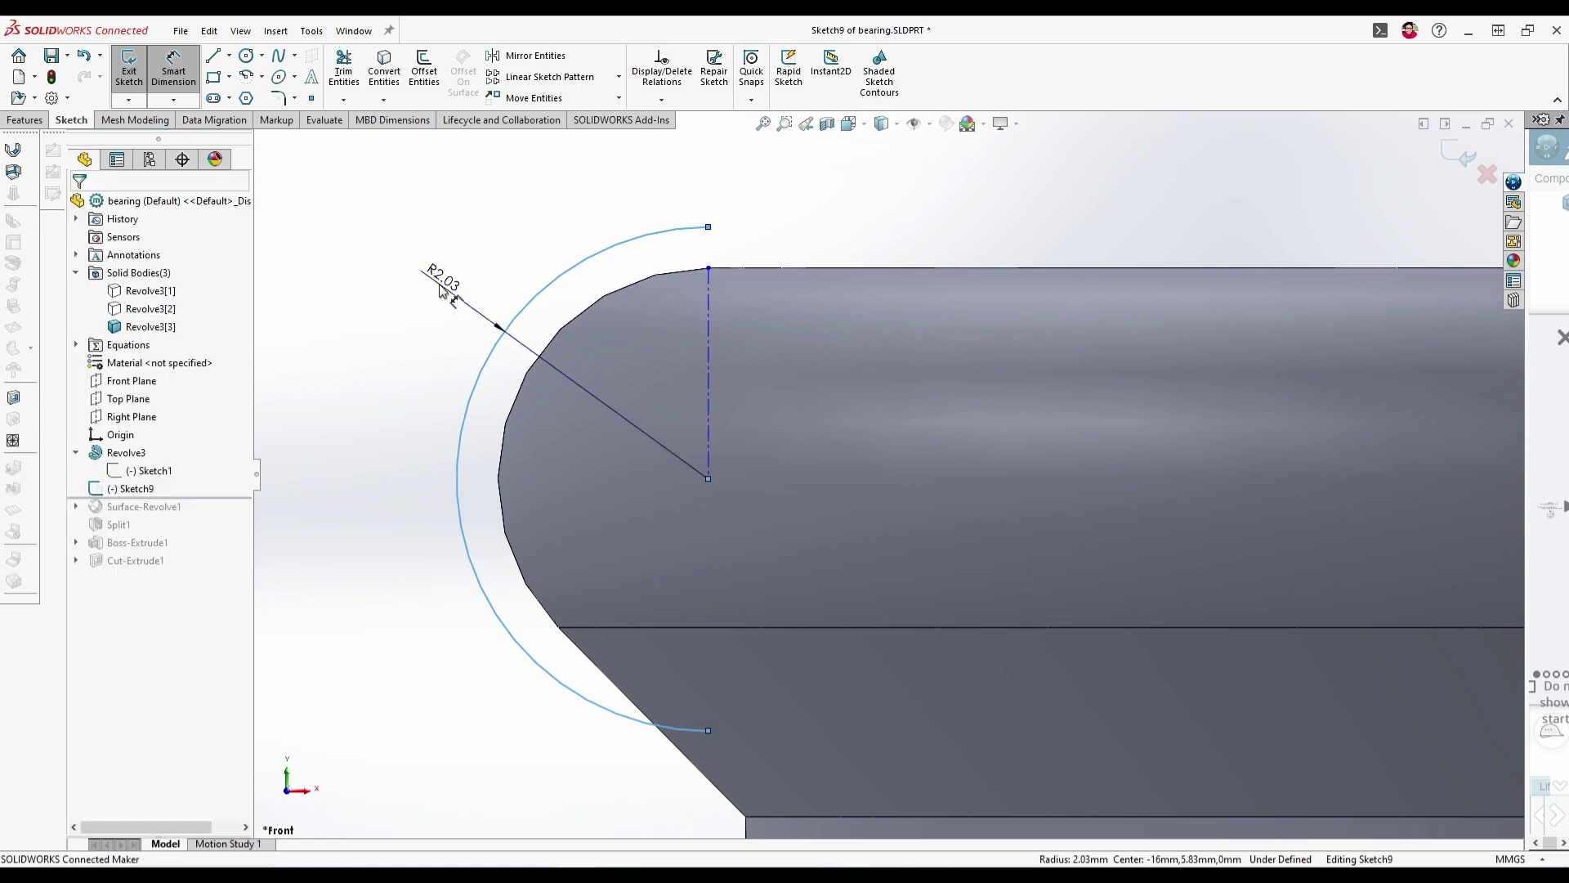
click(513, 315)
key(BackSpace)
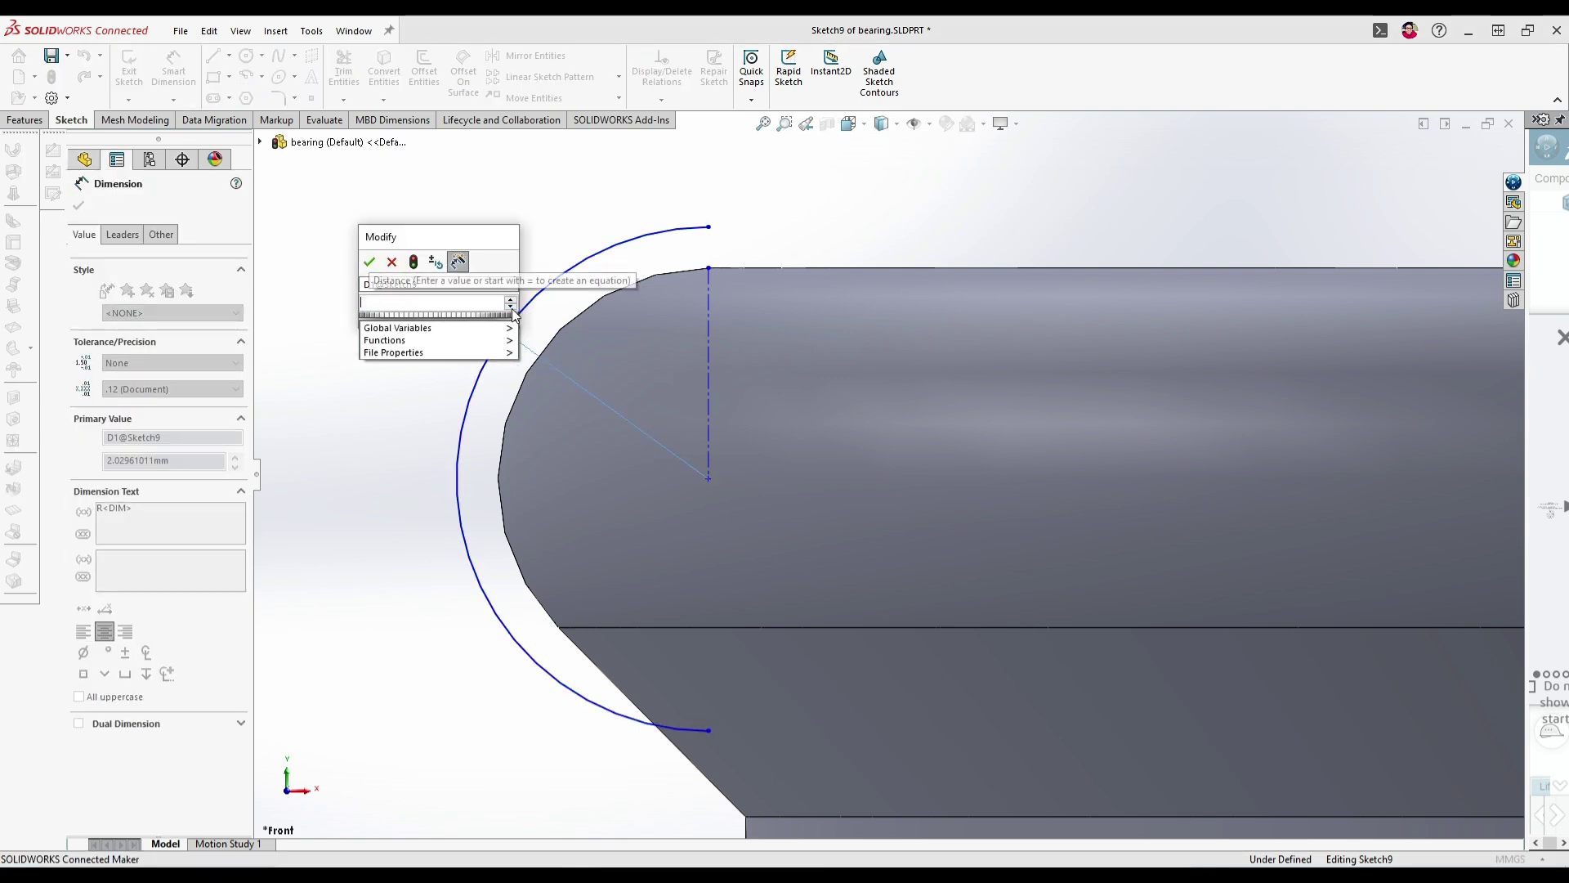
text(2.2)
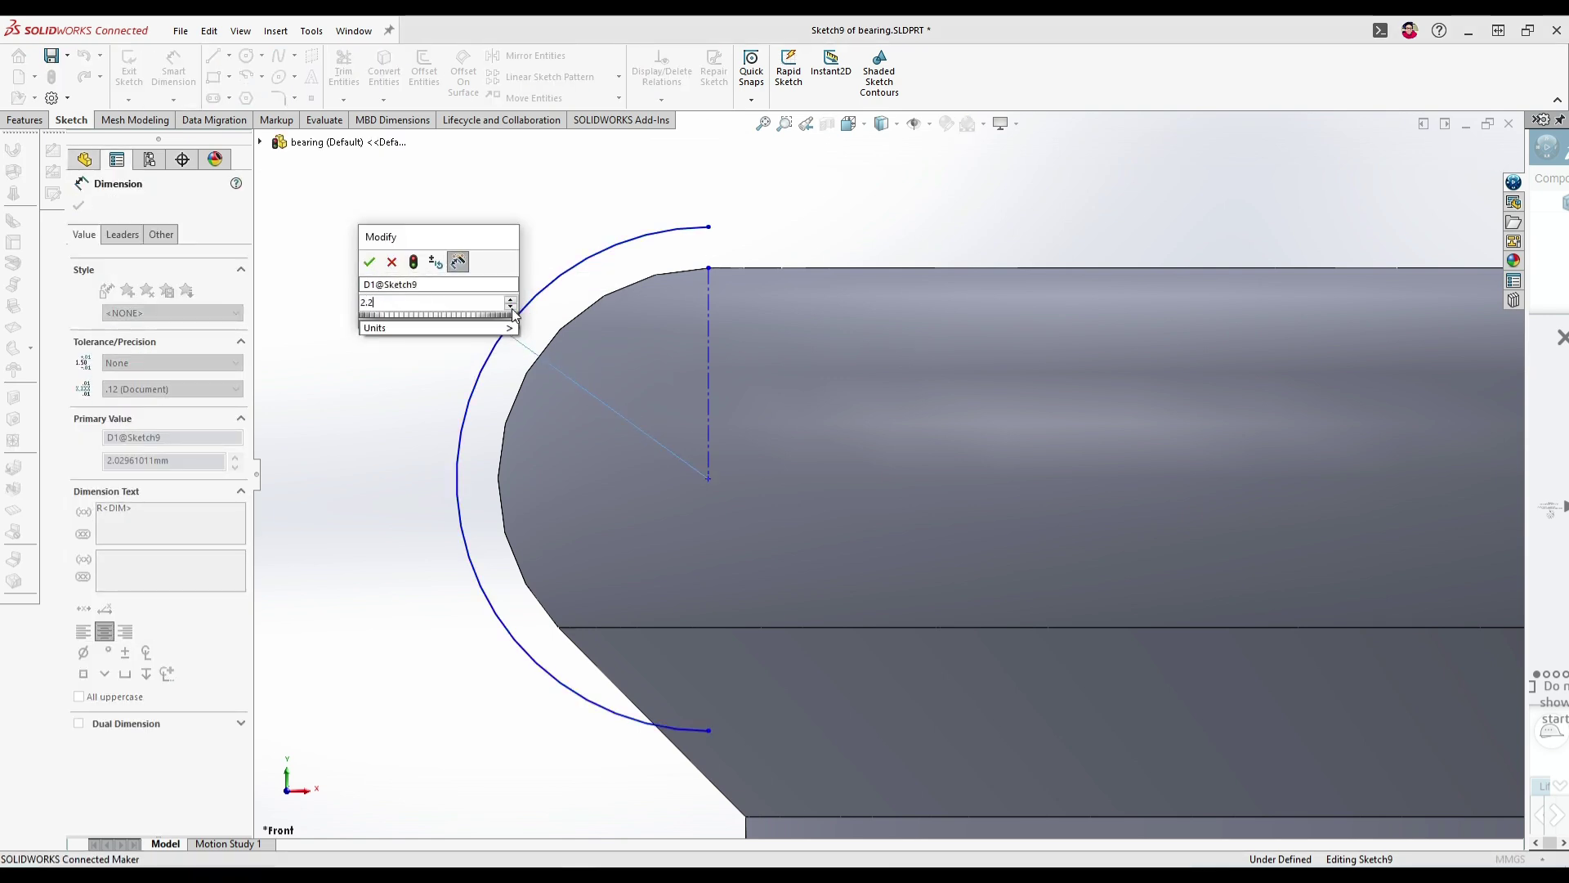
text(5)
key(Return)
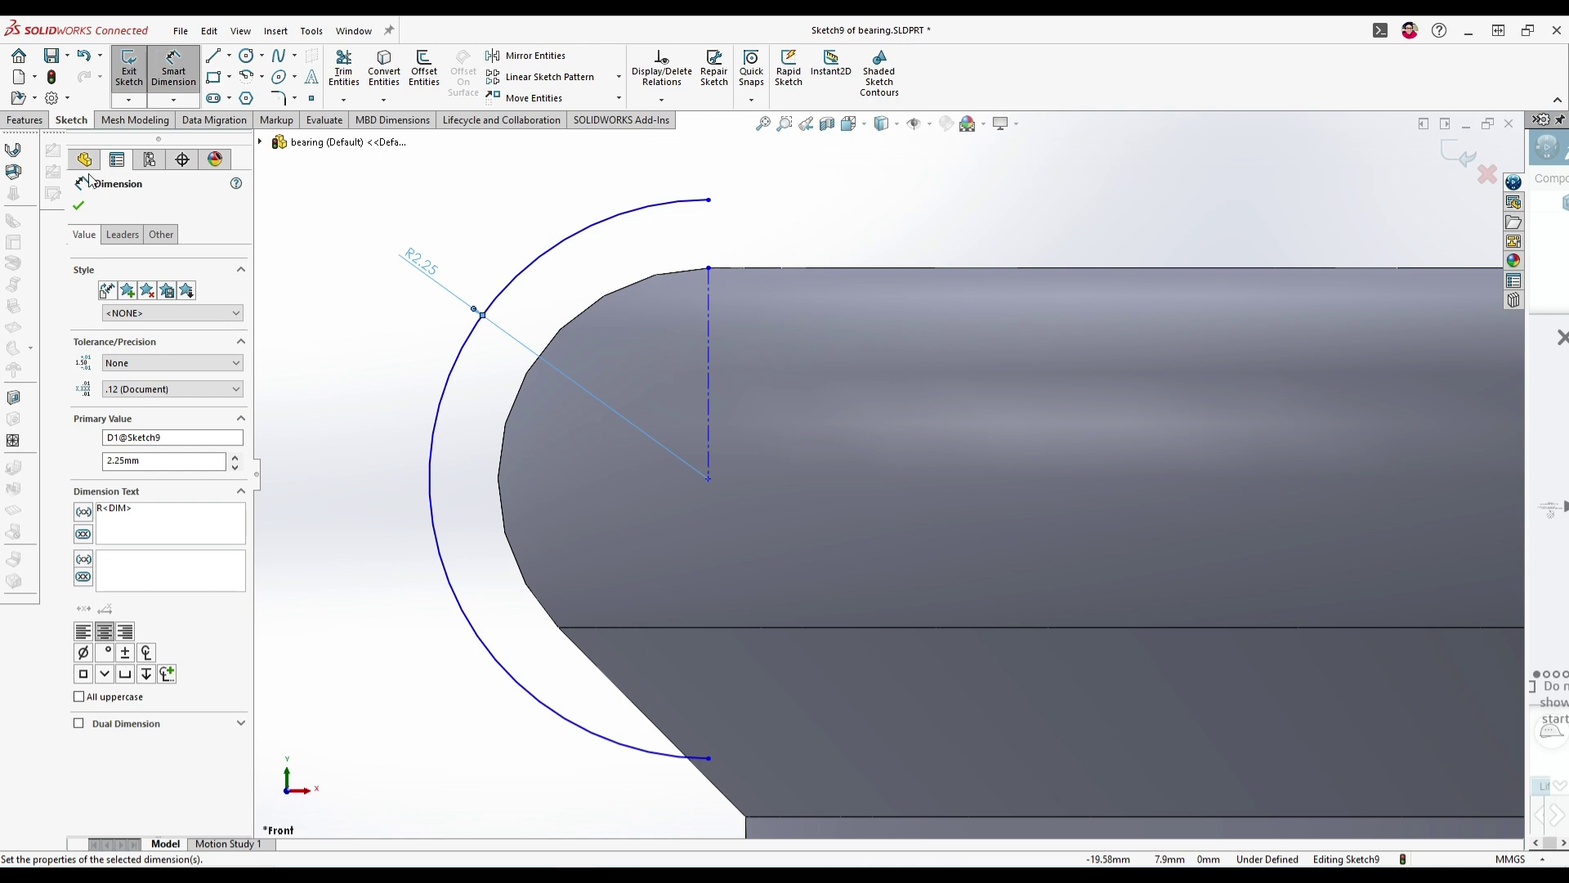
key(Escape)
- Close the semicircle with a vertical line joining its two endpoints, and exit the sketch
key(l)
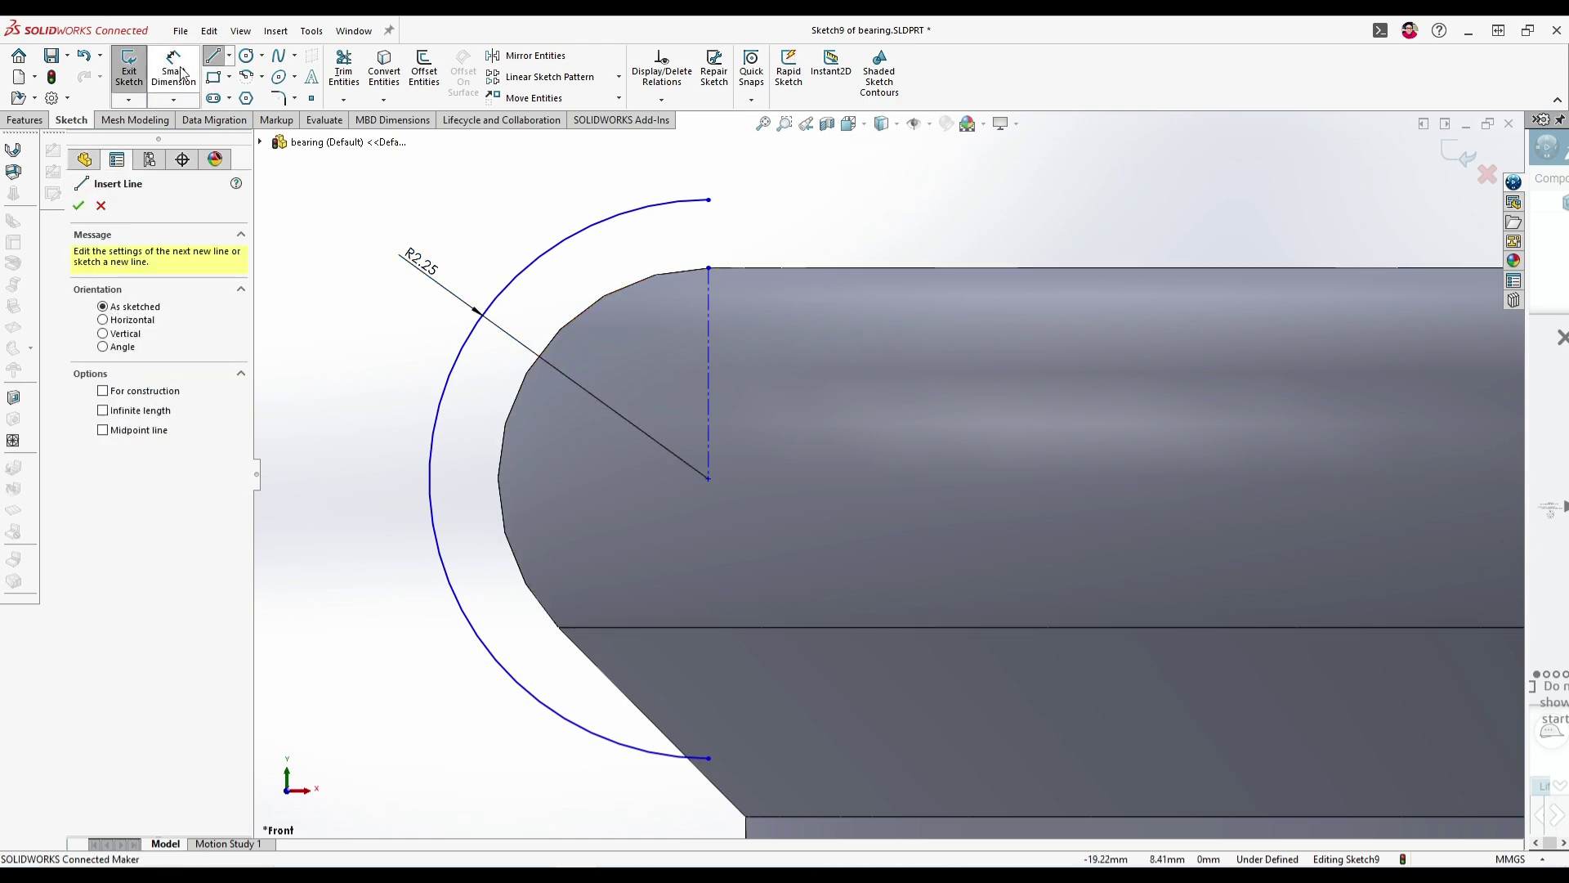
click(708, 201)
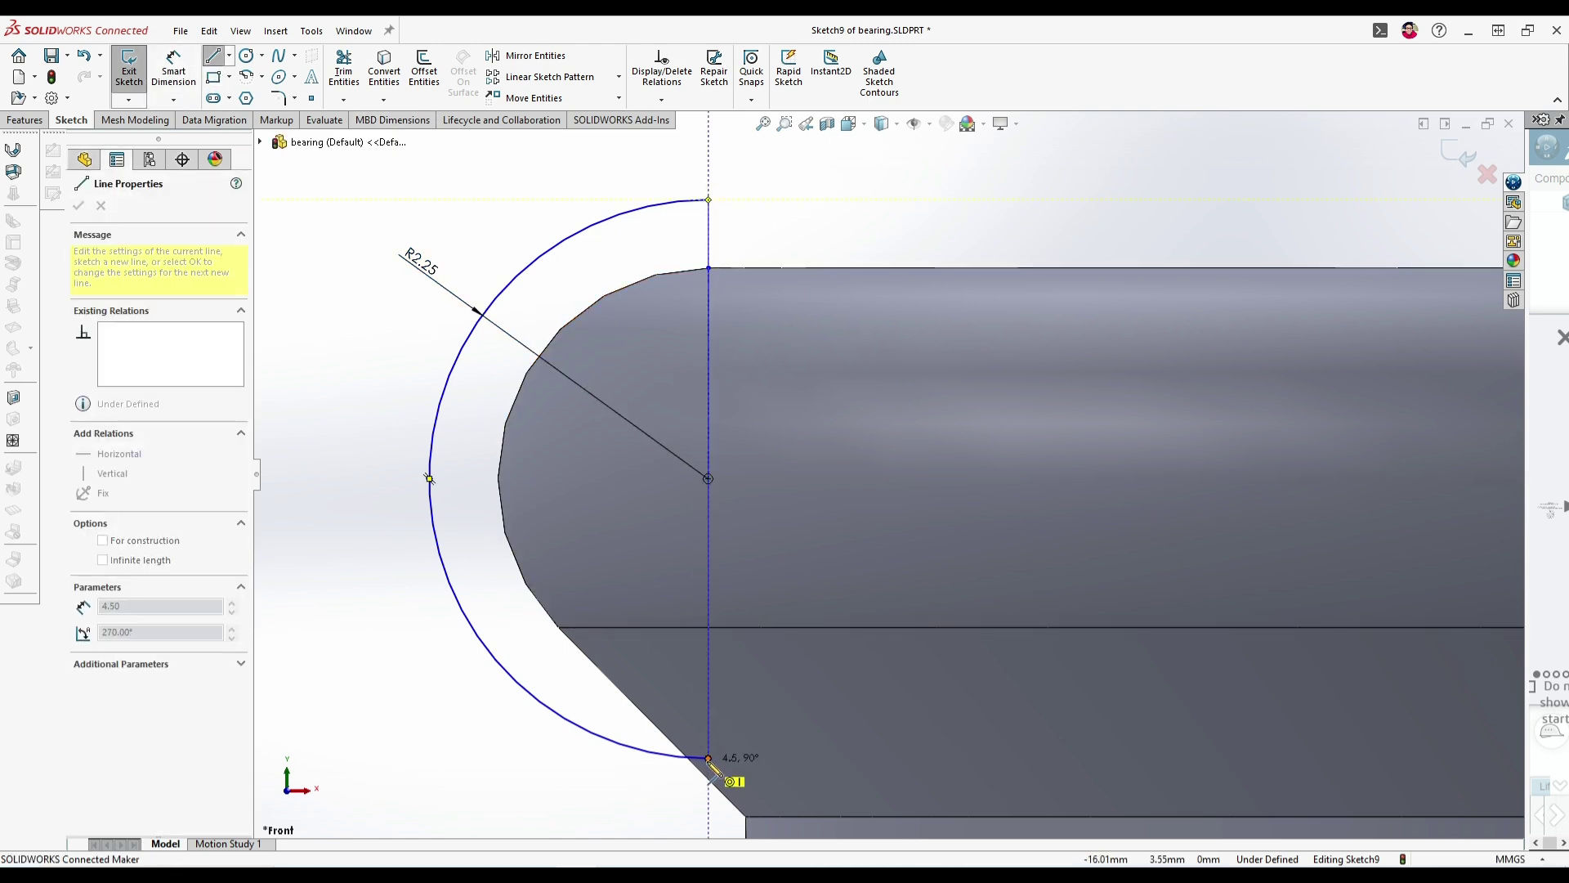
click(708, 758)
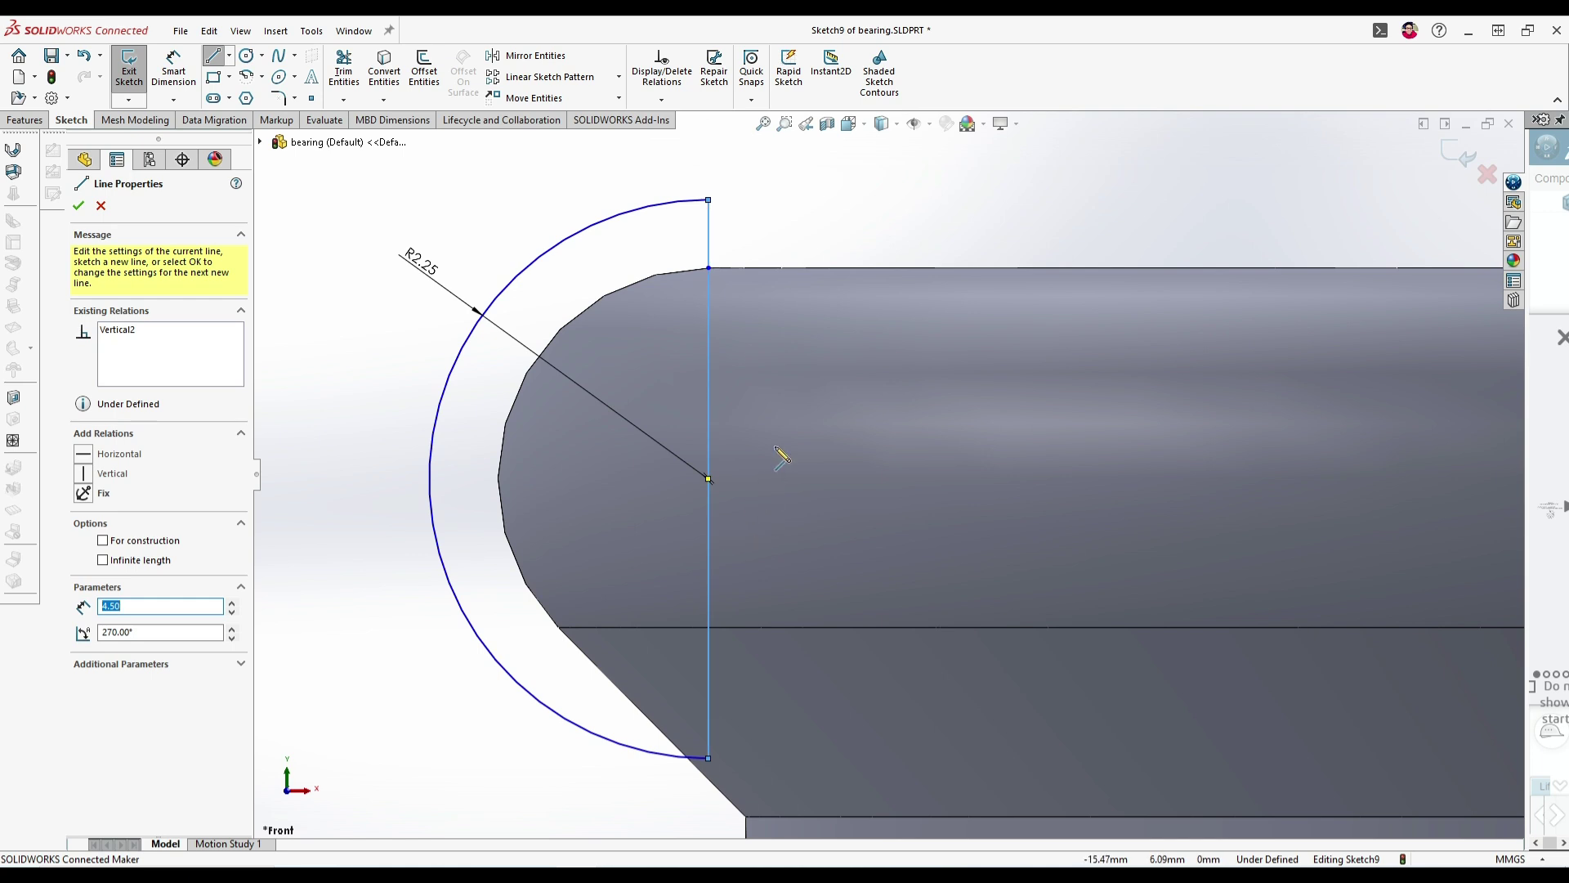
key(Escape)
click(120, 67)
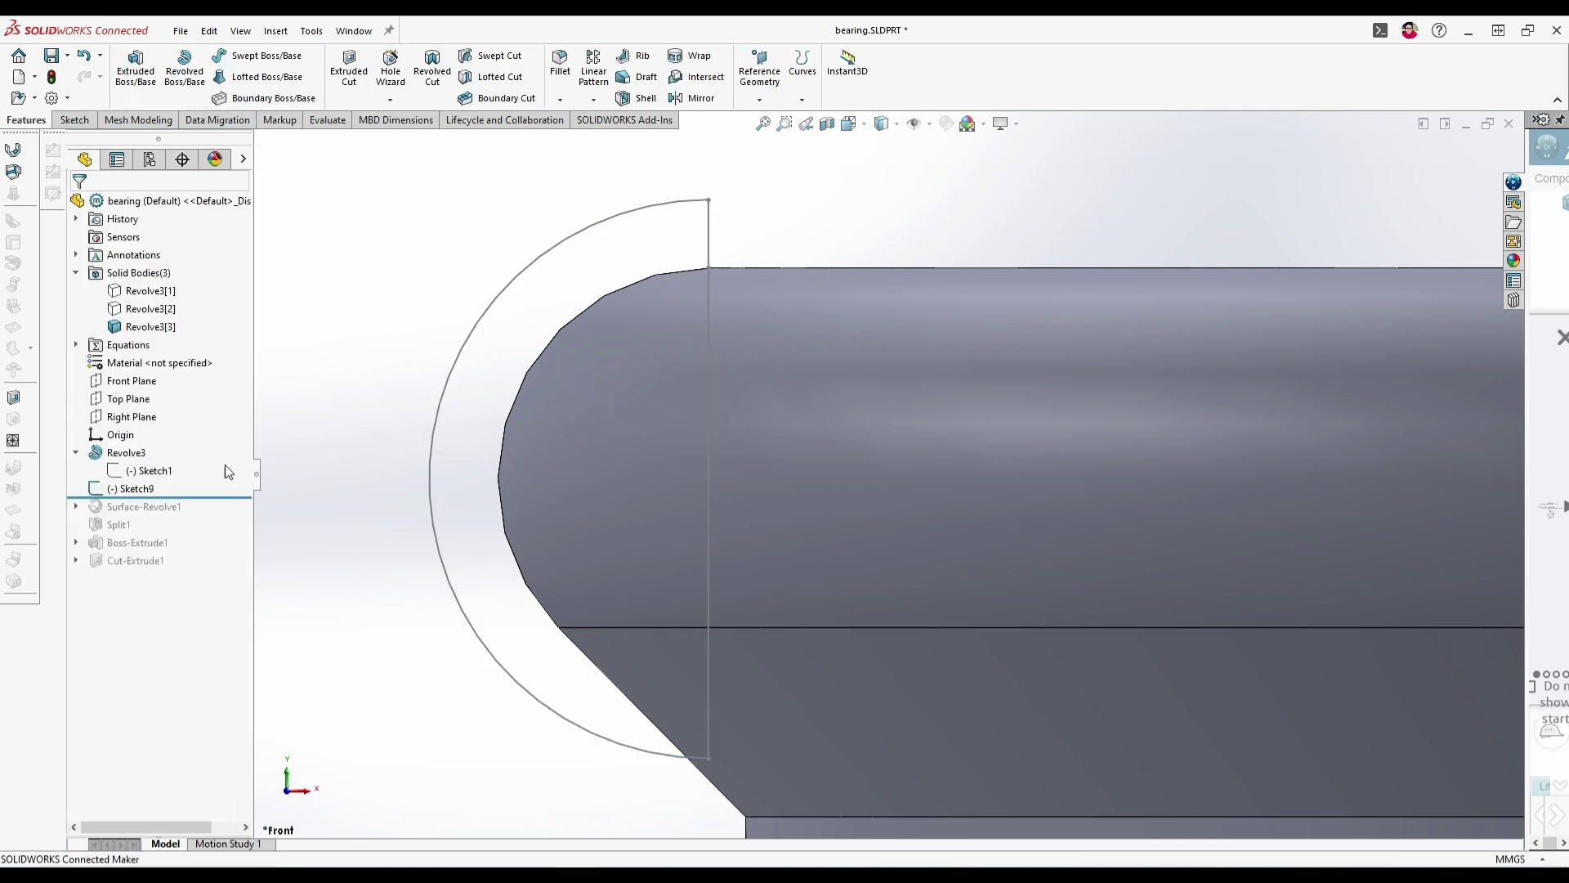
- Make a 360° revolved cut through the ball housing from the semicircle sketch, using its vertical line as the axis
click(131, 488)
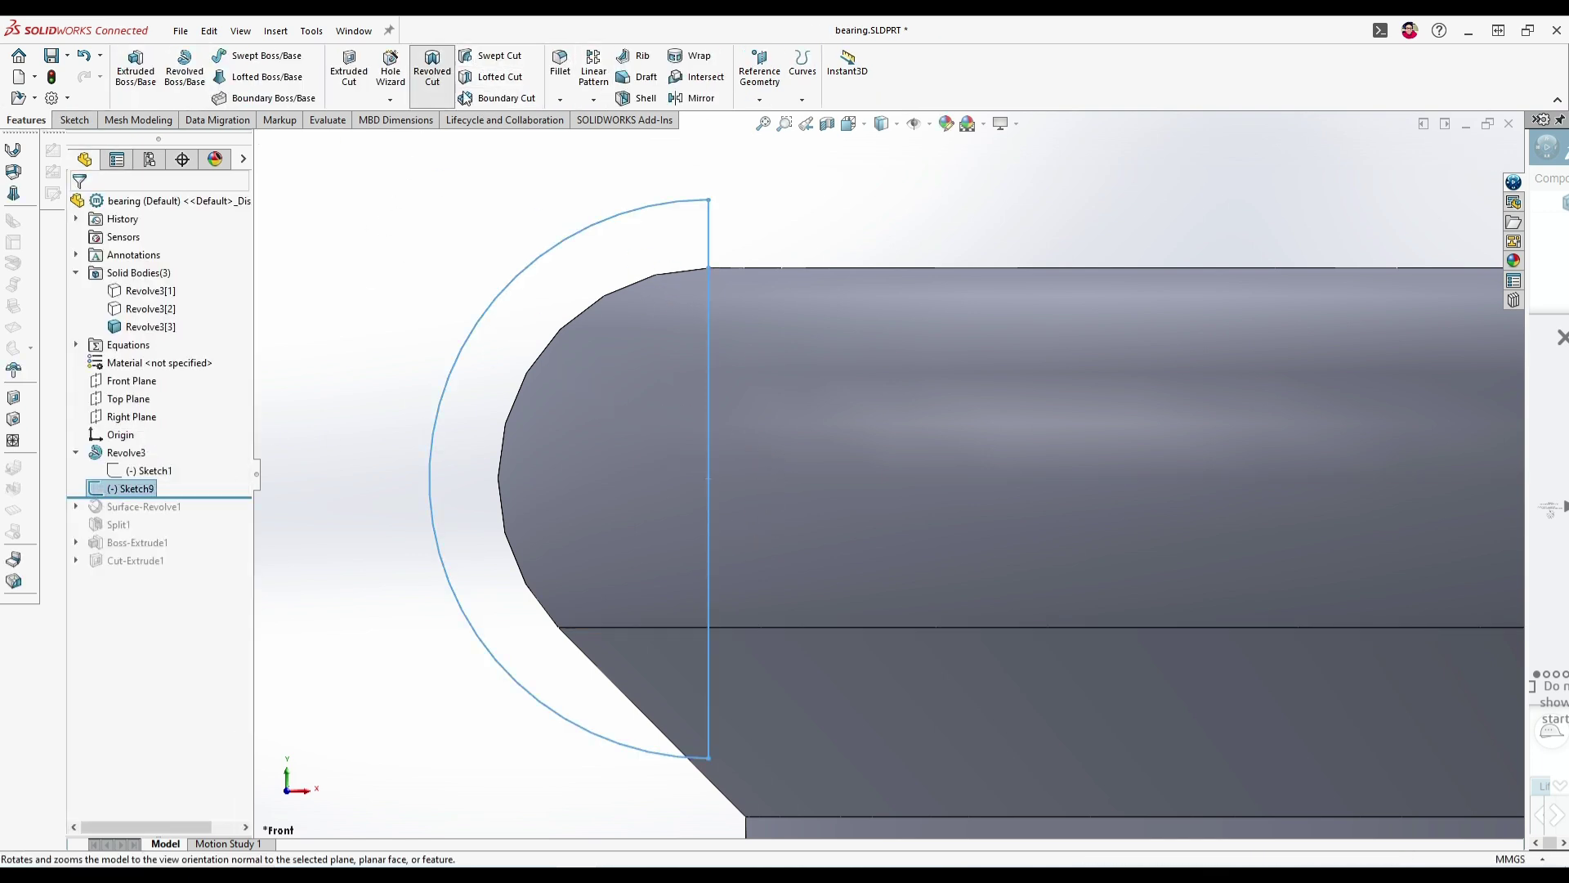
click(433, 73)
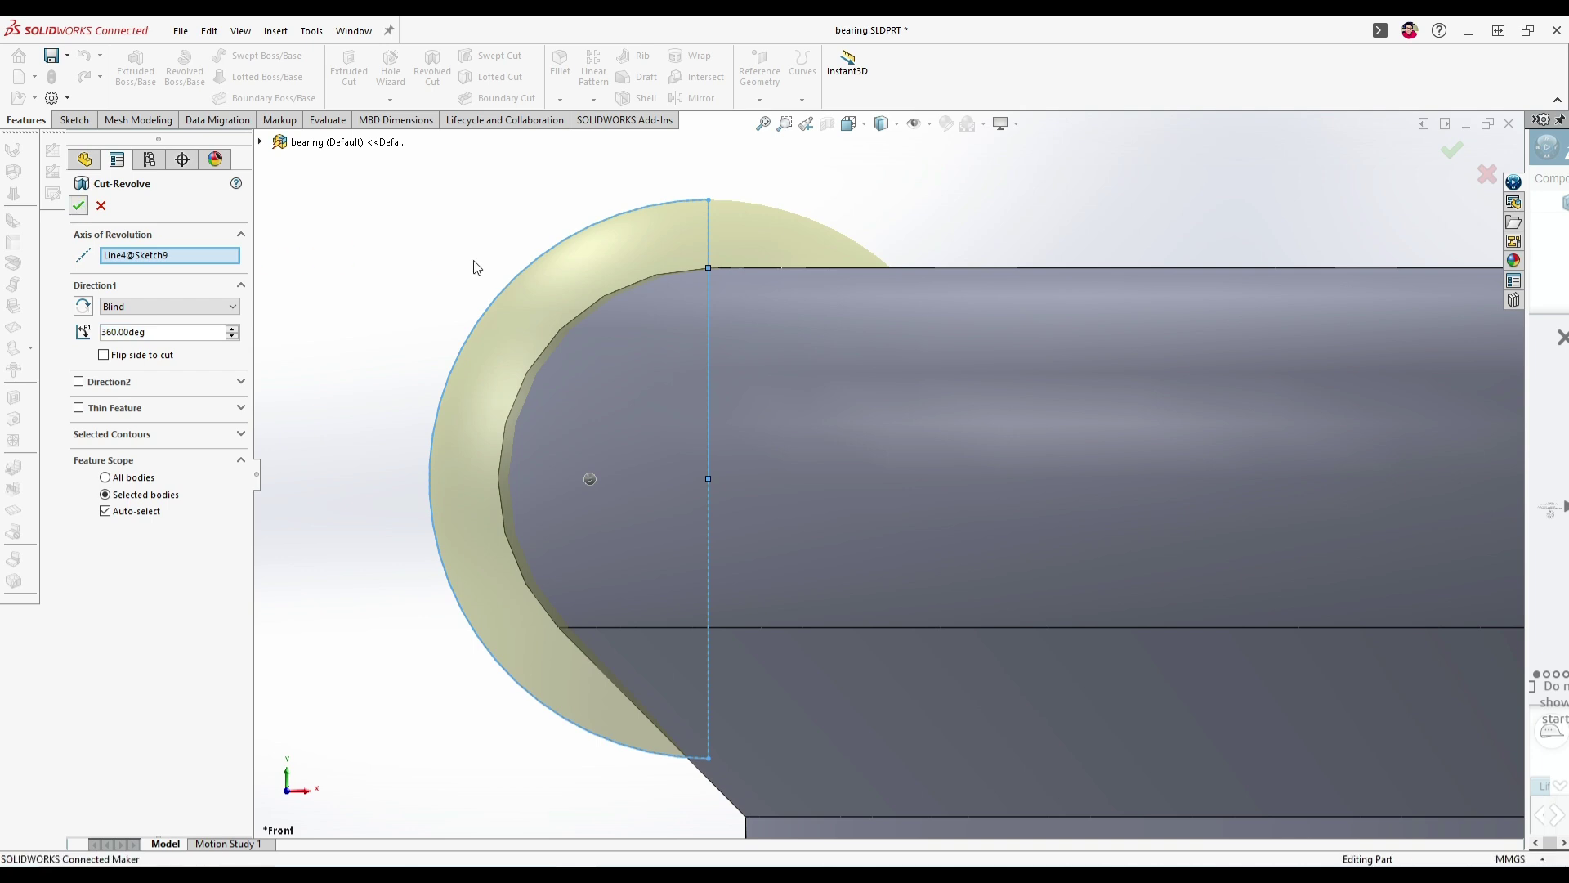
key(Return)
- Set up a circular pattern of the revolved cut around the ring's inner circular edge, with 6 equally spaced instances over 360°
middle_drag(1184, 452, 1381, 497)
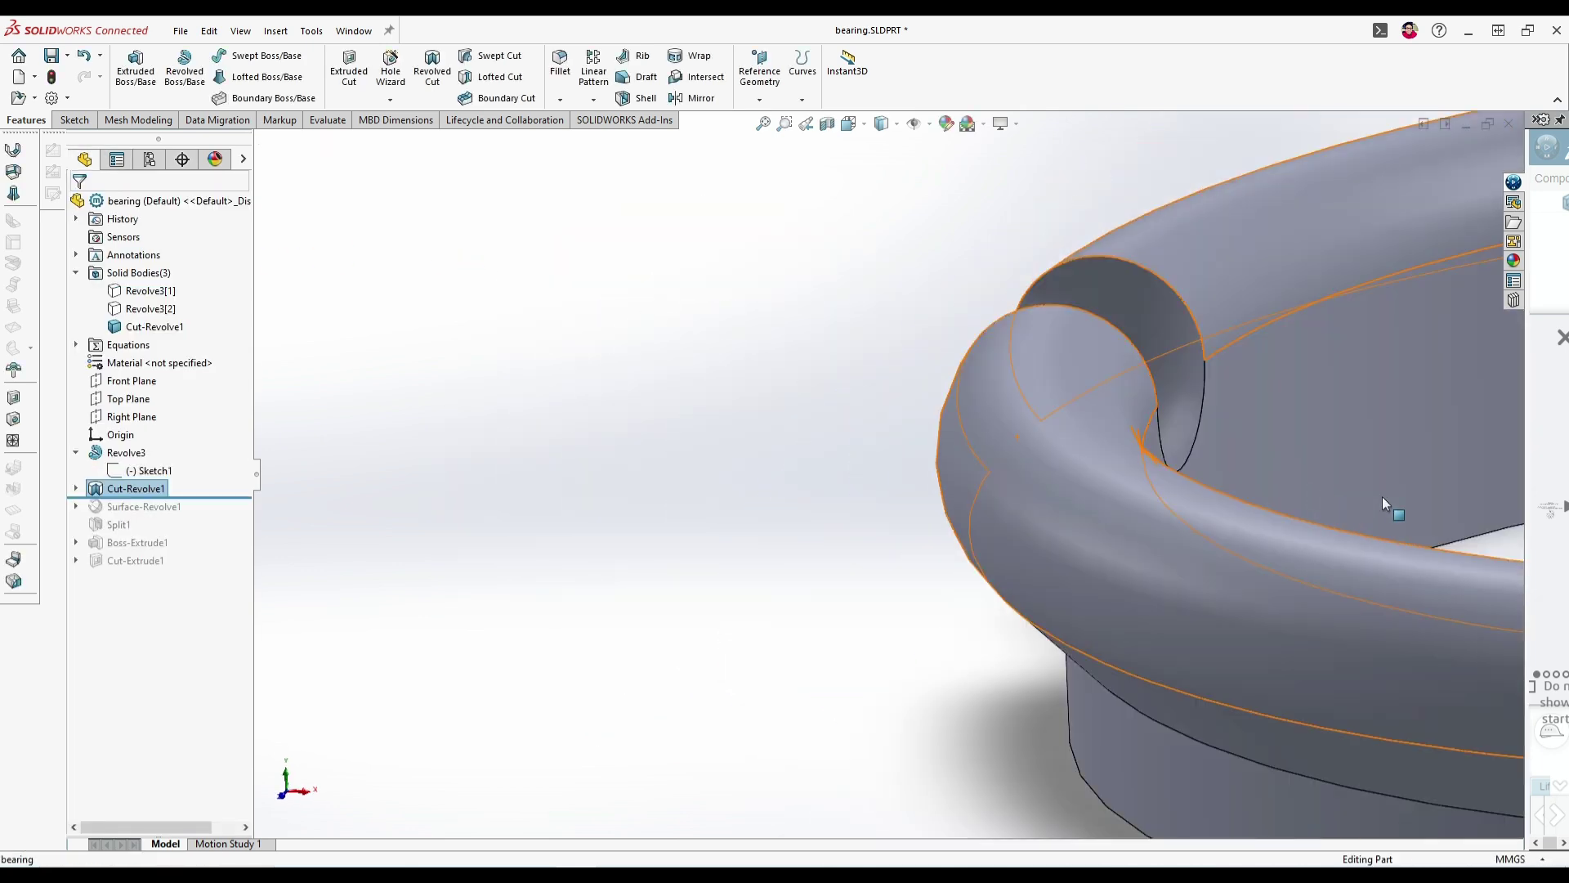
scroll(1381, 497, up, 9)
scroll(1258, 442, down, 6)
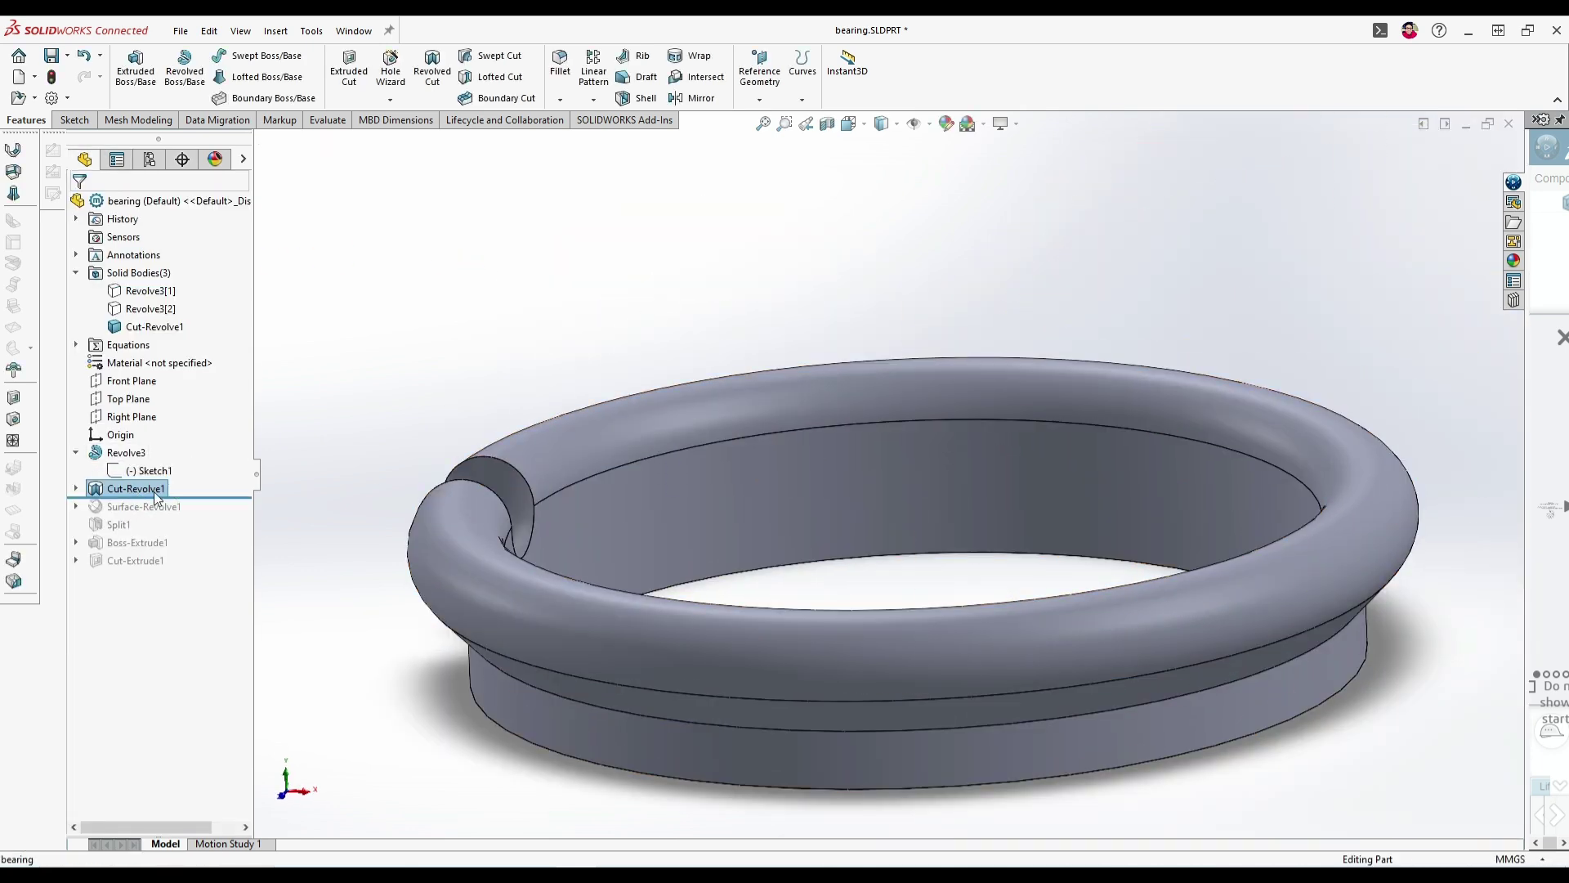
click(154, 492)
click(593, 99)
click(642, 141)
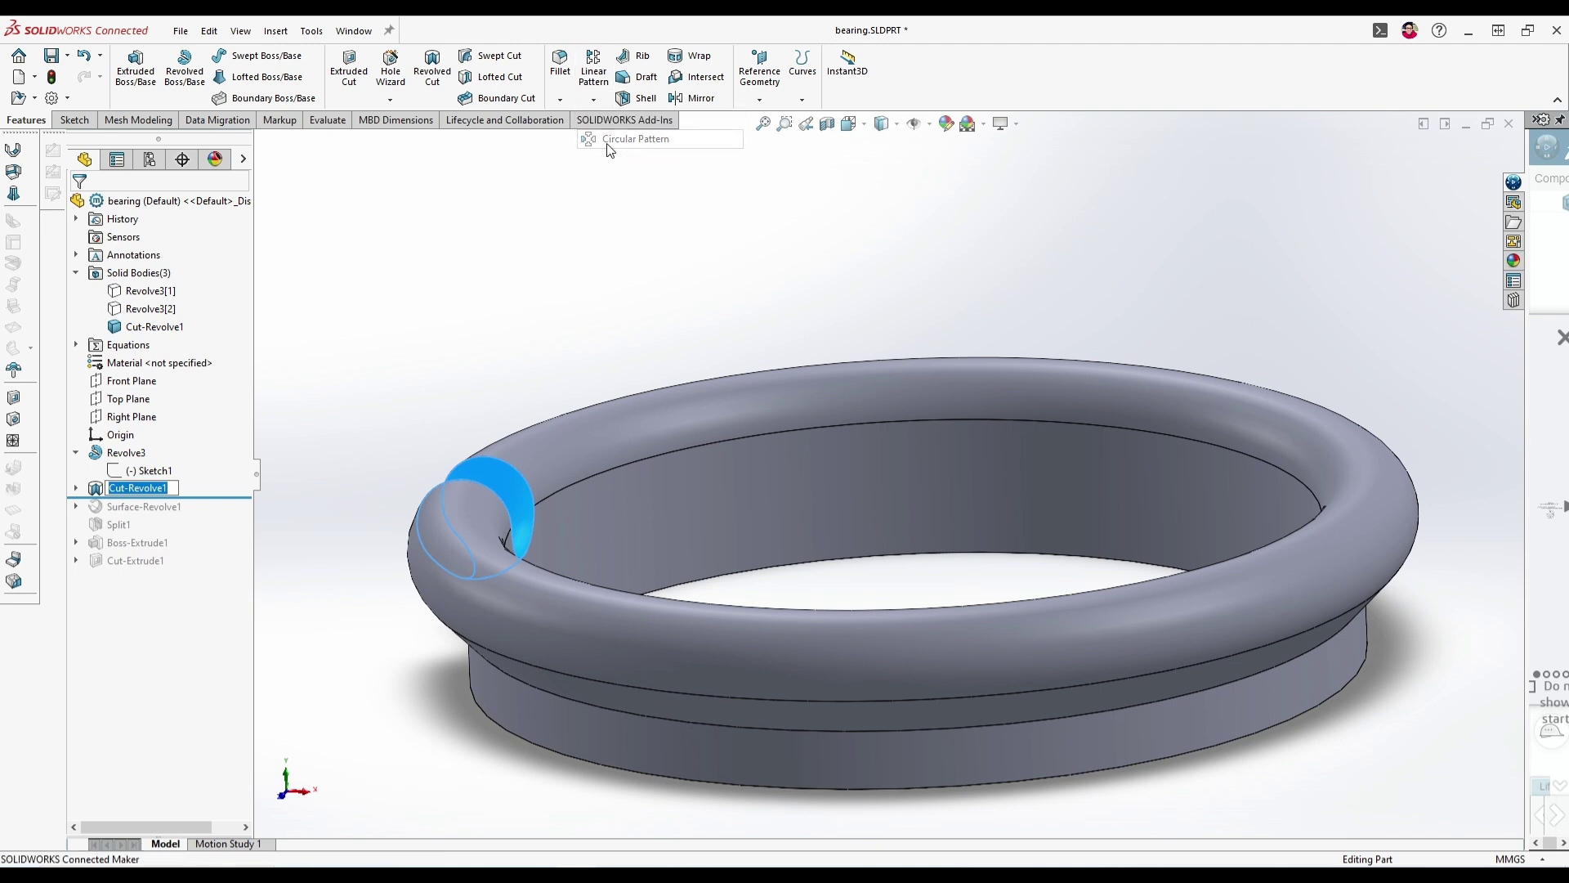
click(679, 450)
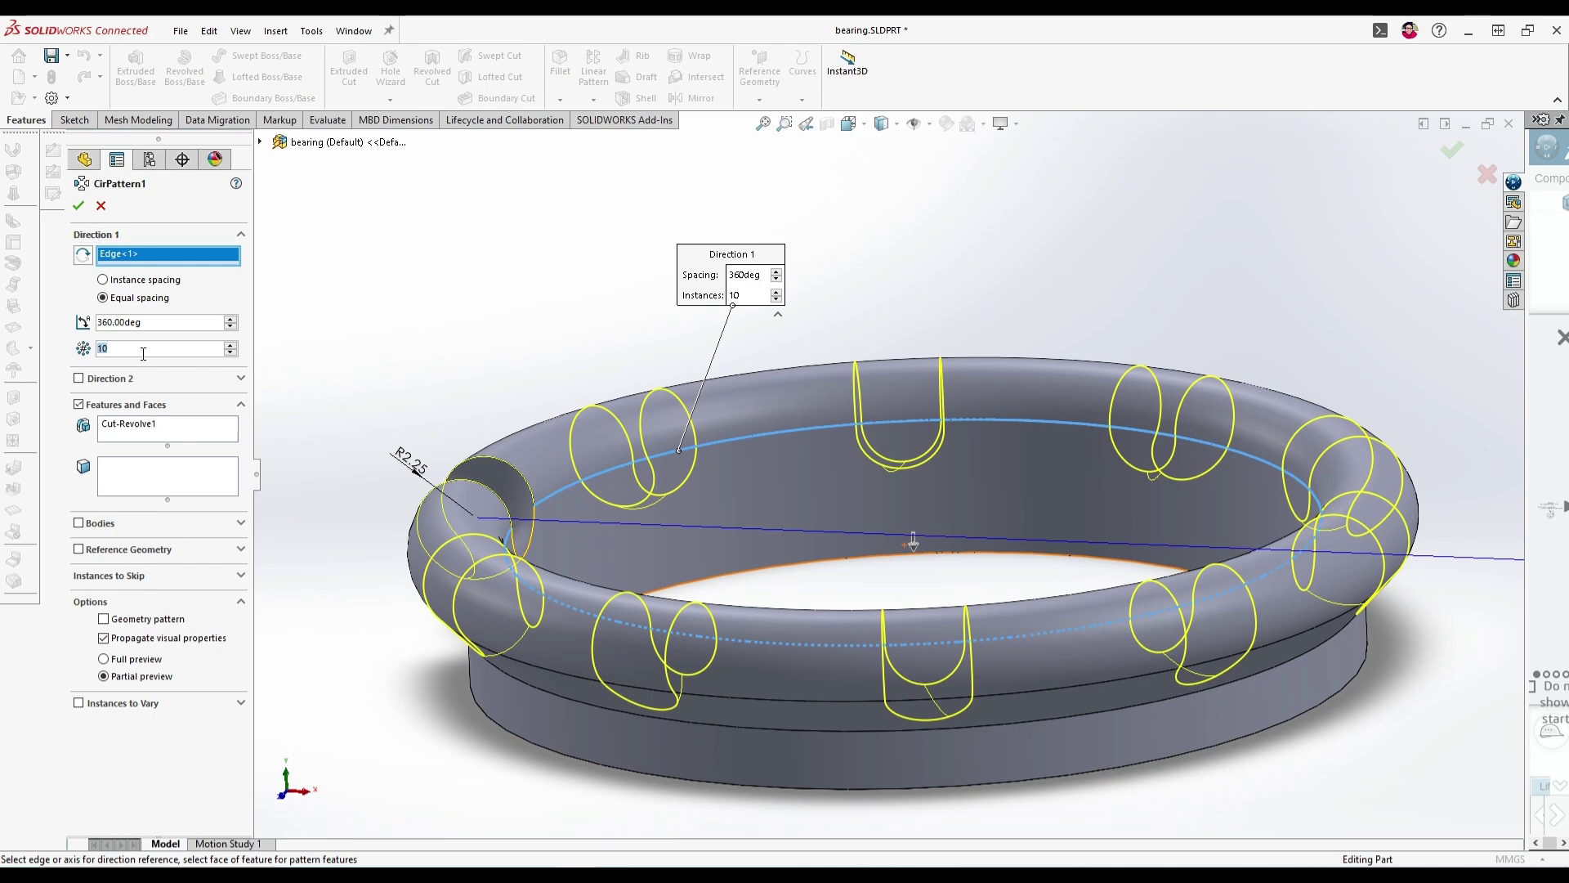
text(6)
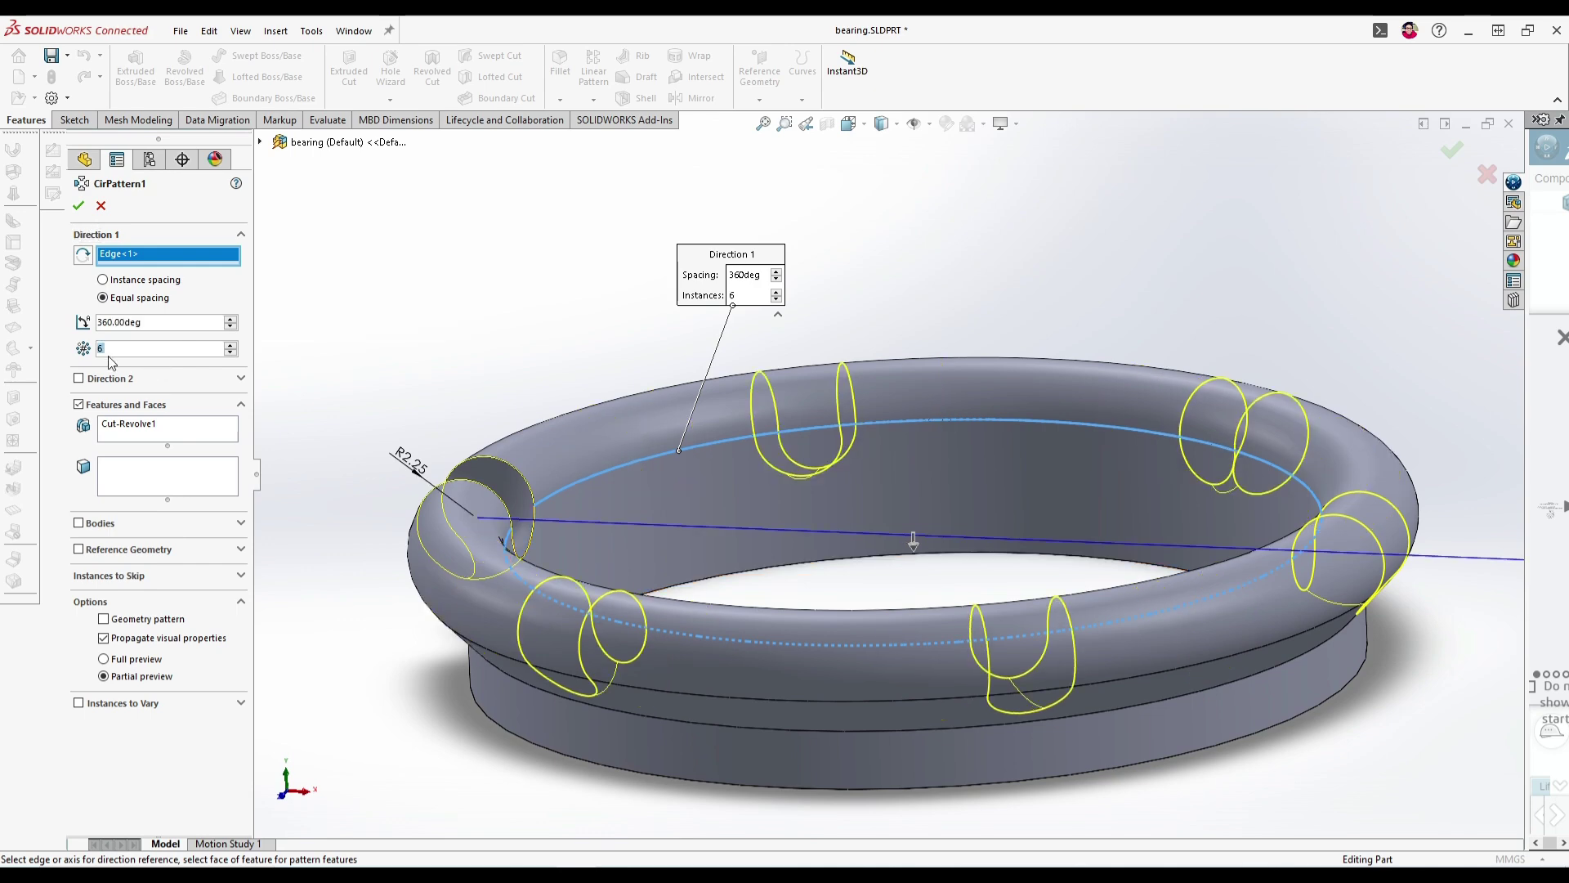
middle_drag(630, 330, 882, 550)
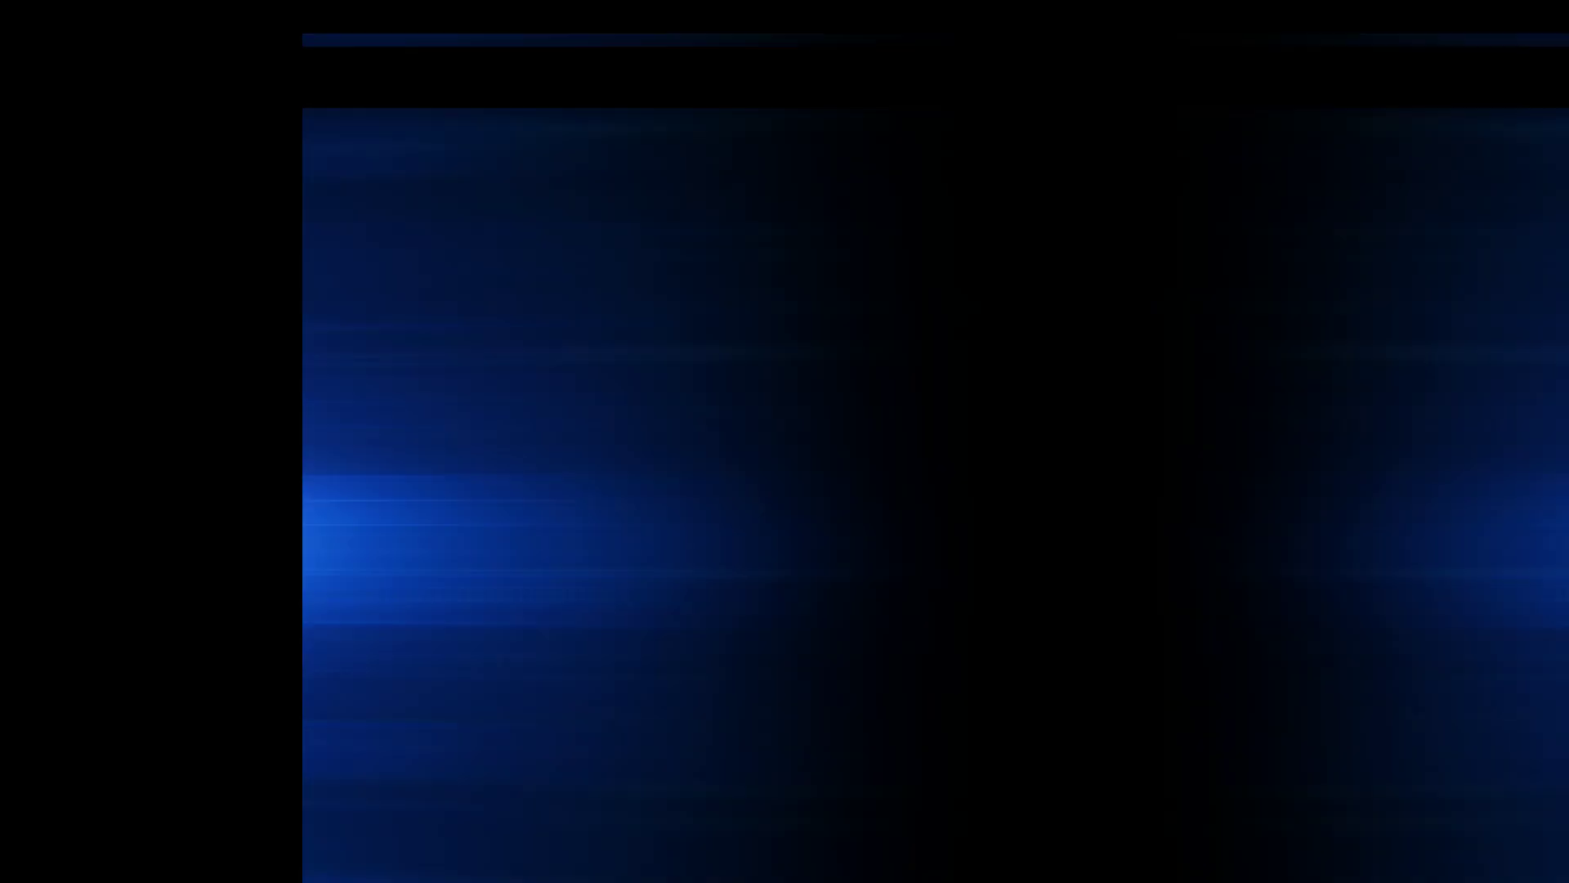